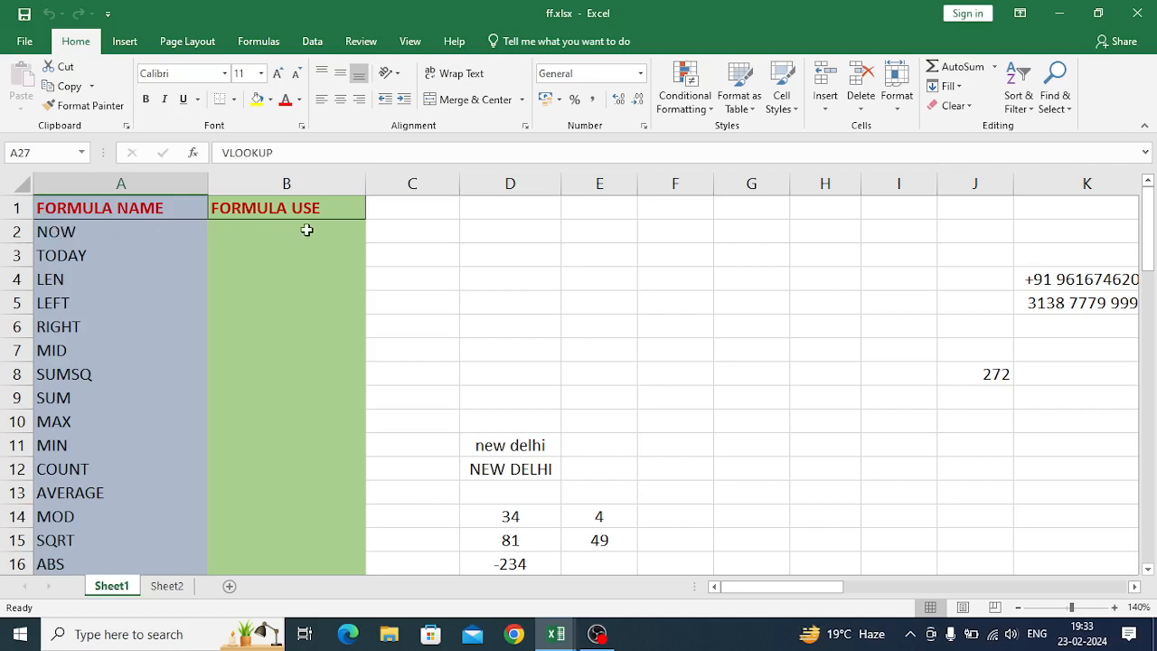
- Enter the note "data and time" in cell D2, on the NOW row
{"action": "left_click", "coordinate": [513, 236]}
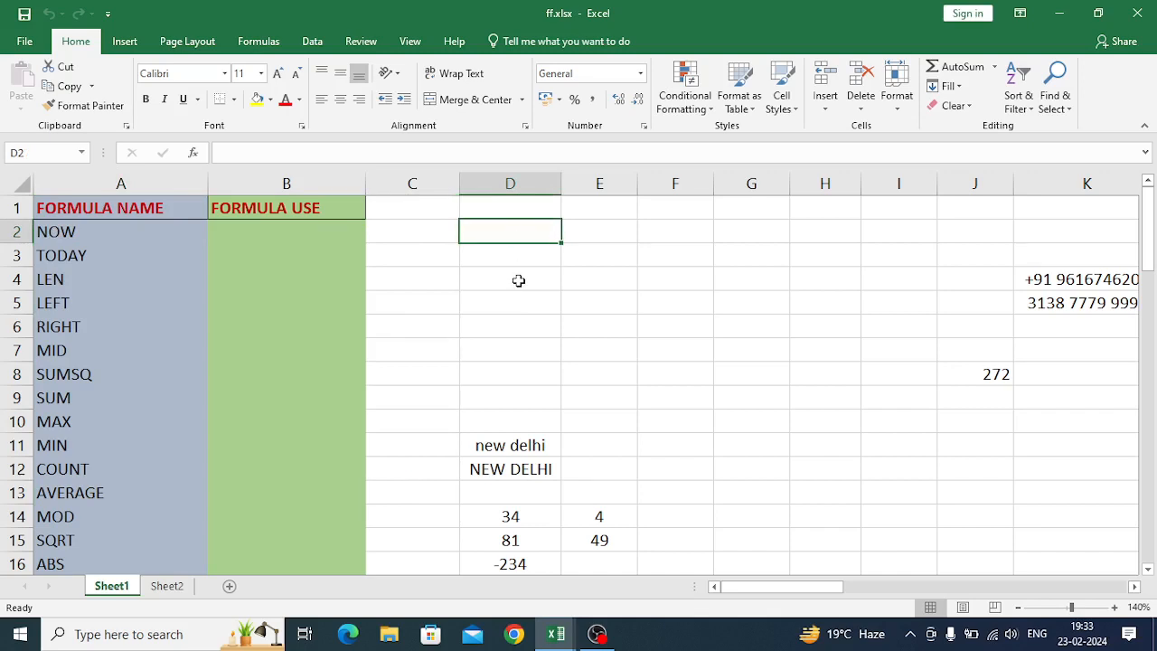
{"action": "type", "text": "da"}
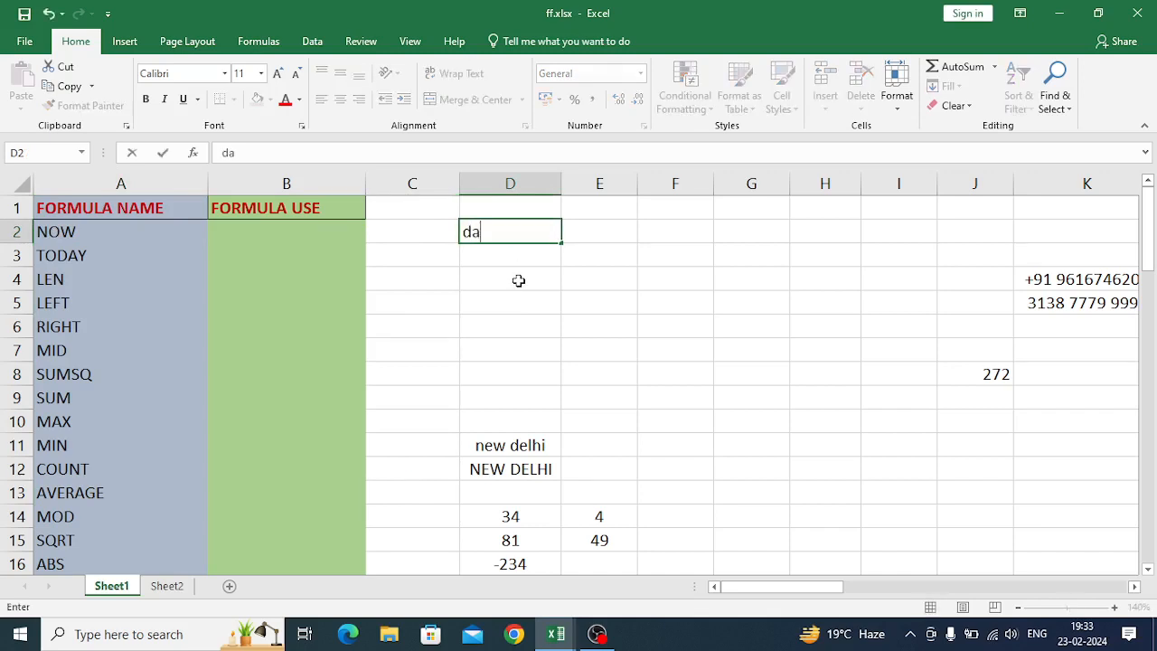
{"action": "type", "text": "ta and time"}
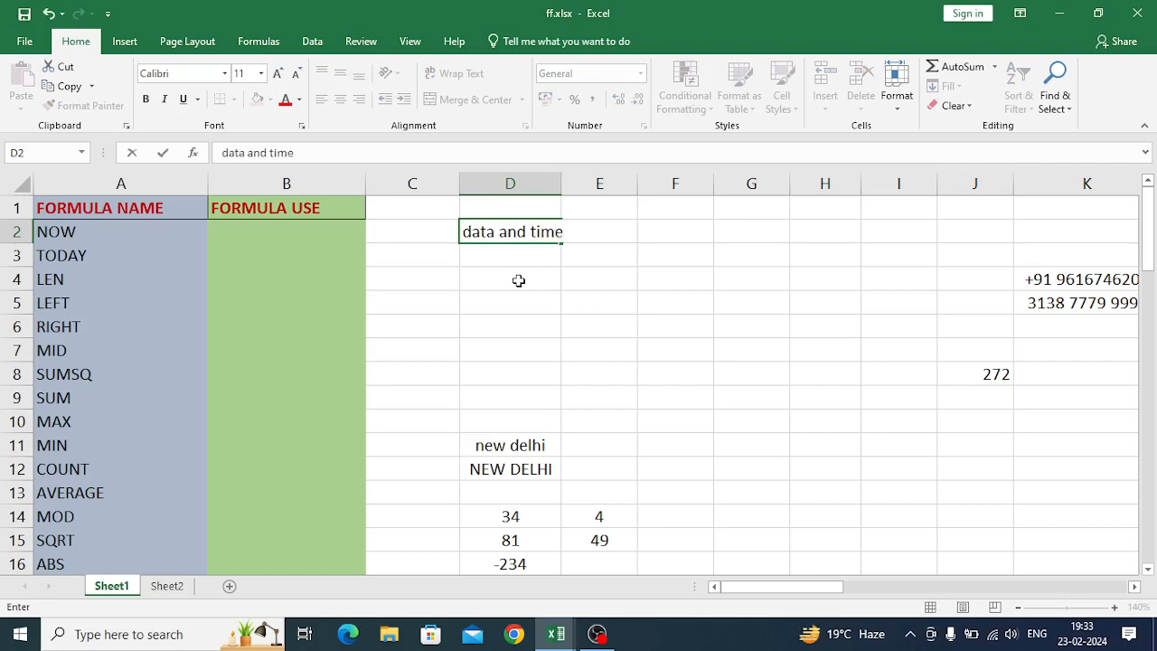
{"action": "key", "text": "Return"}
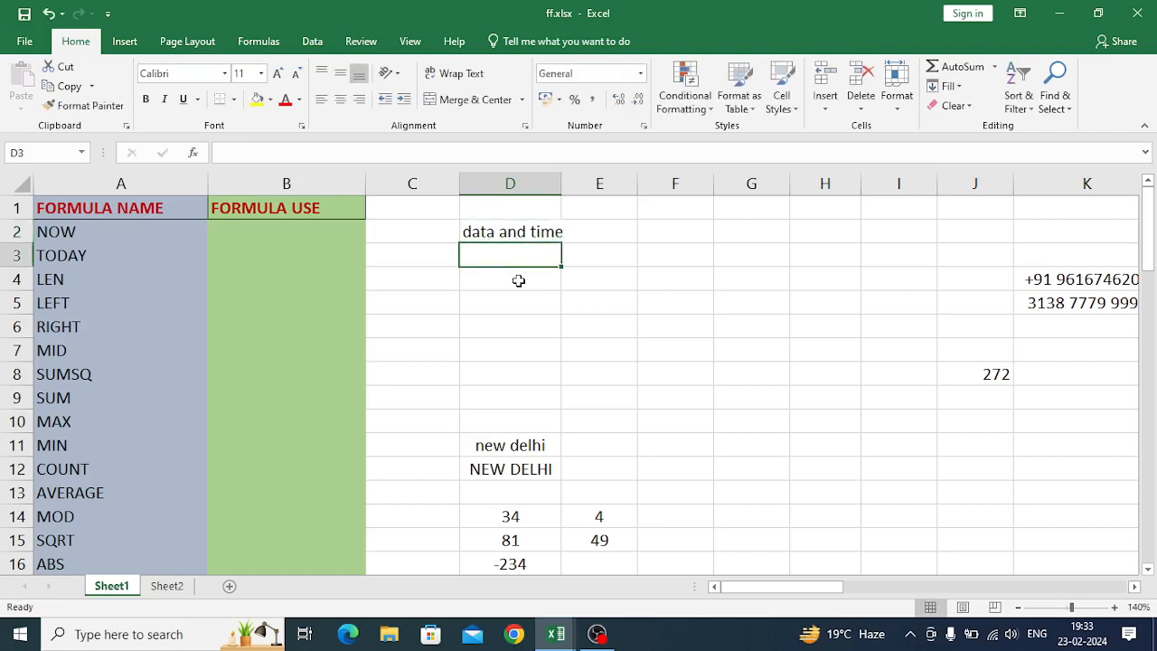
- Enter the formula =NOW() in cell B2 to return the current date and time
{"action": "left_click", "coordinate": [261, 233]}
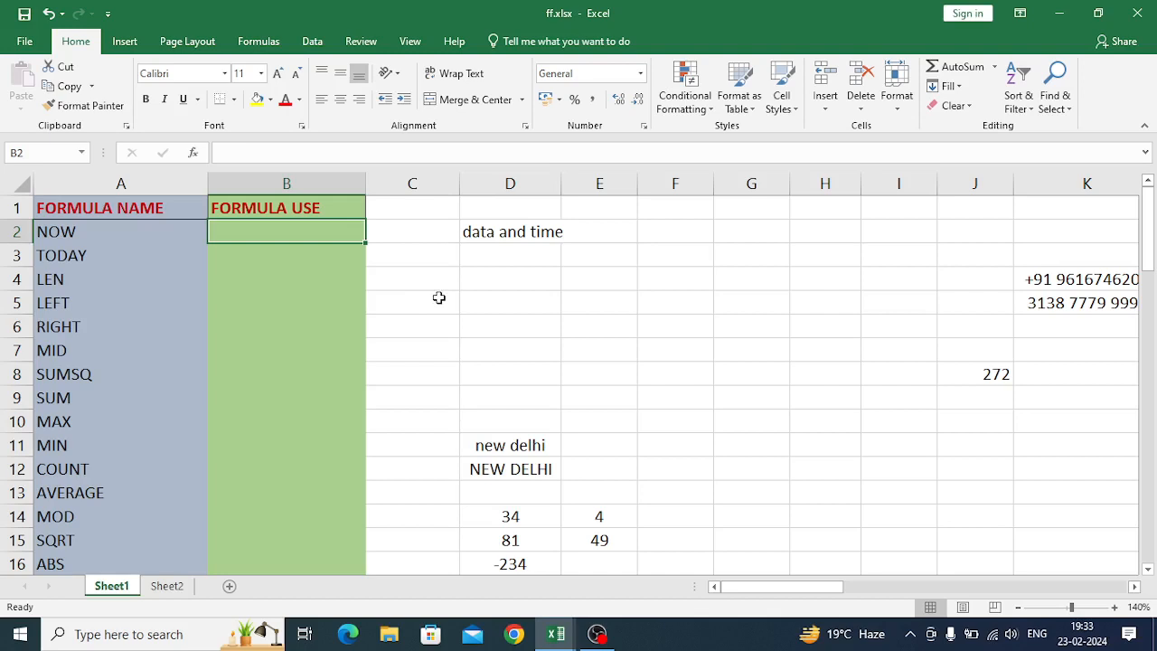
{"action": "type", "text": "=now"}
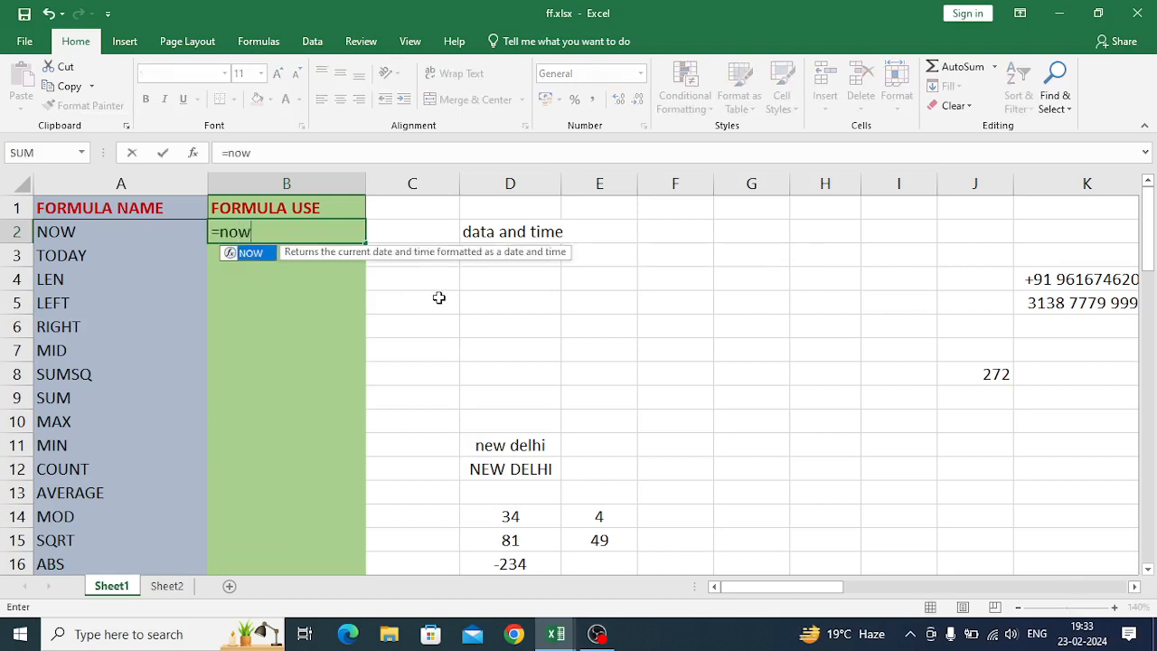
{"action": "type", "text": "("}
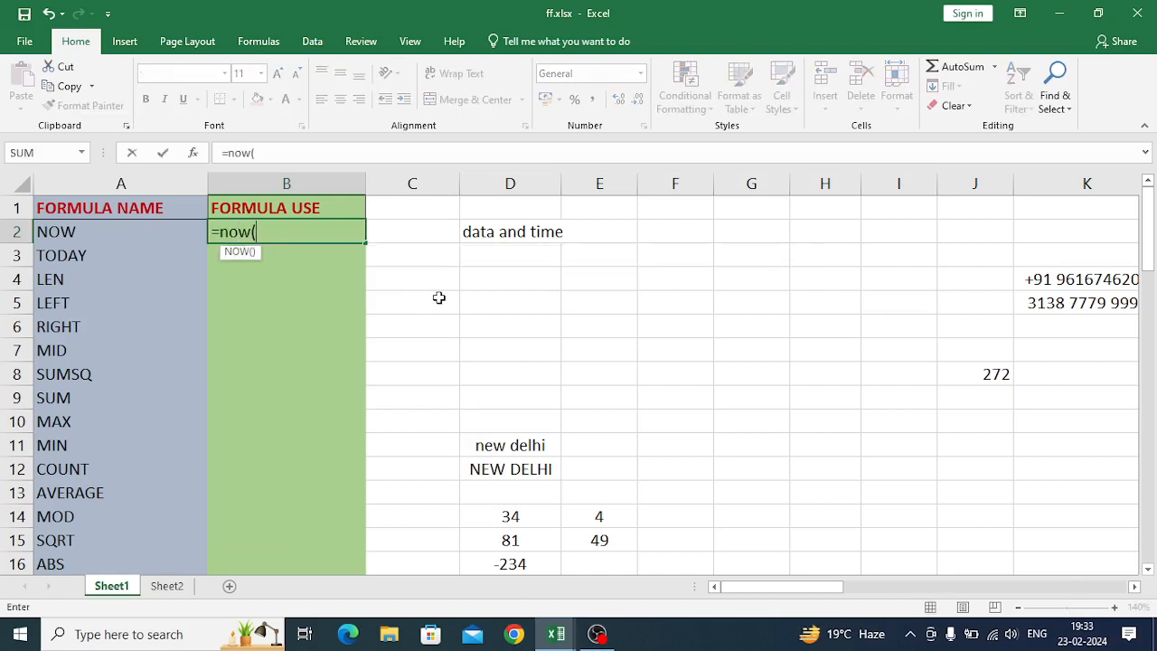
{"action": "type", "text": ")"}
{"action": "key", "text": "Return"}
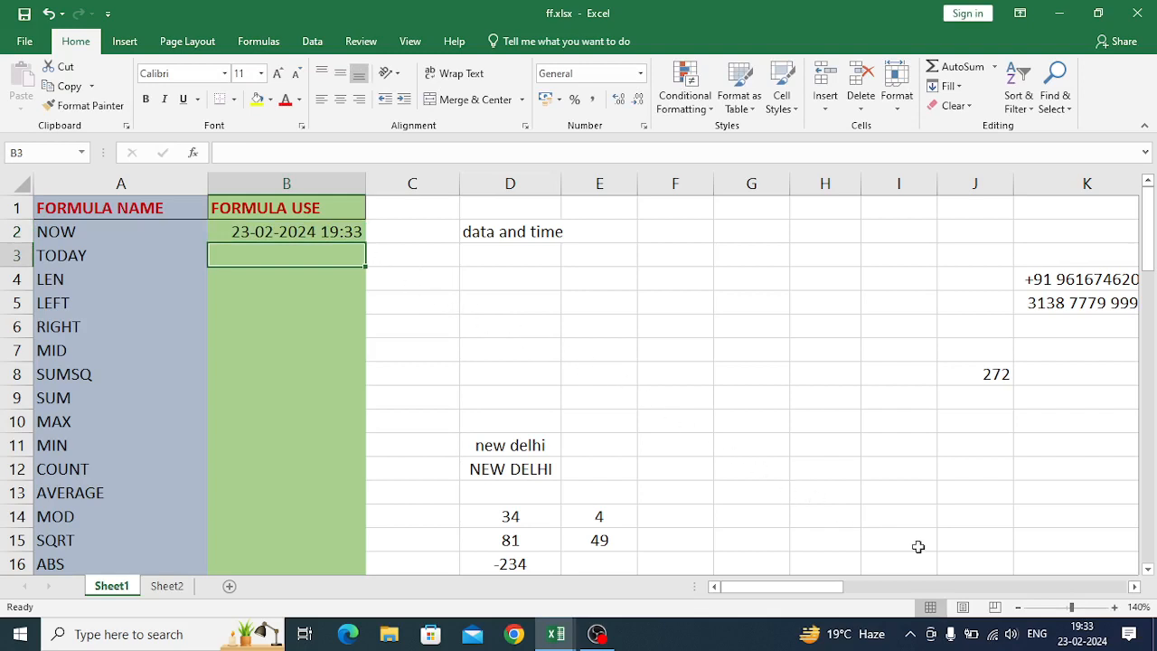
- Enter the formula =TODAY() in cell B3 to return the current date
{"action": "mouse_move", "coordinate": [1101, 640]}
{"action": "type", "text": "="}
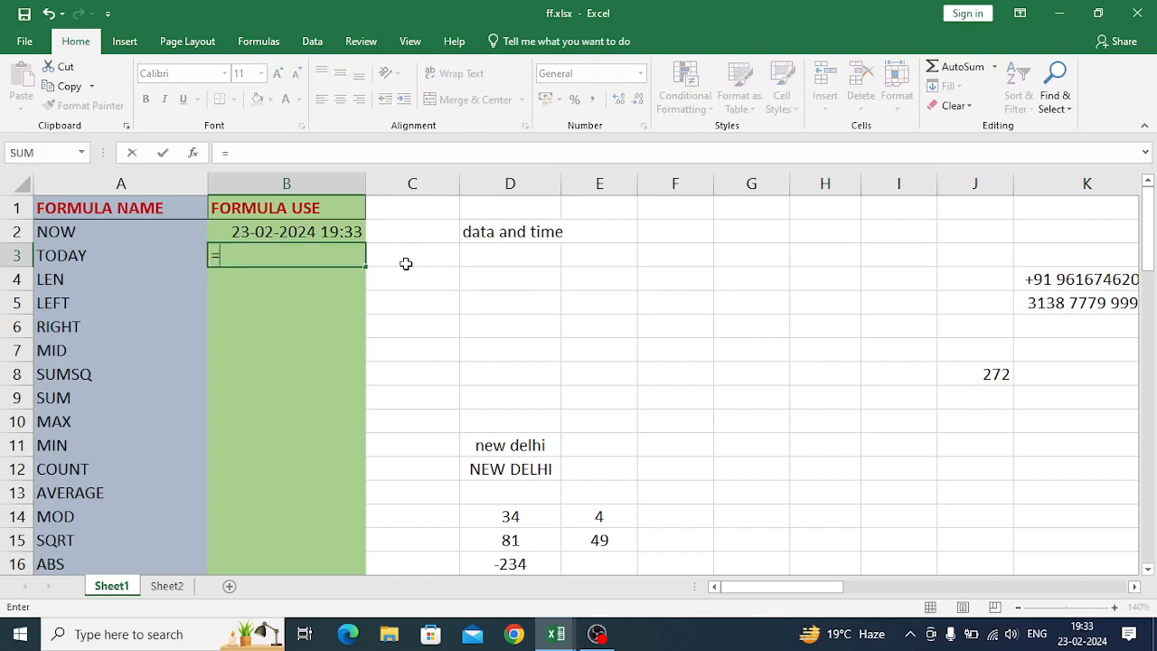
{"action": "type", "text": "today"}
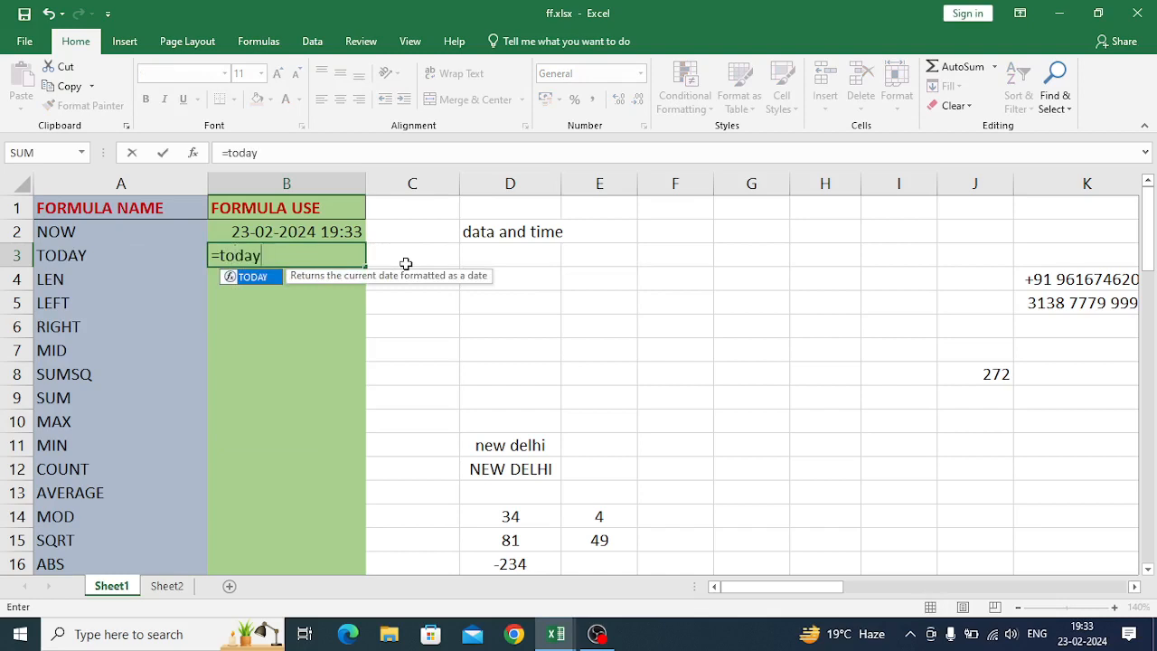
{"action": "type", "text": "()"}
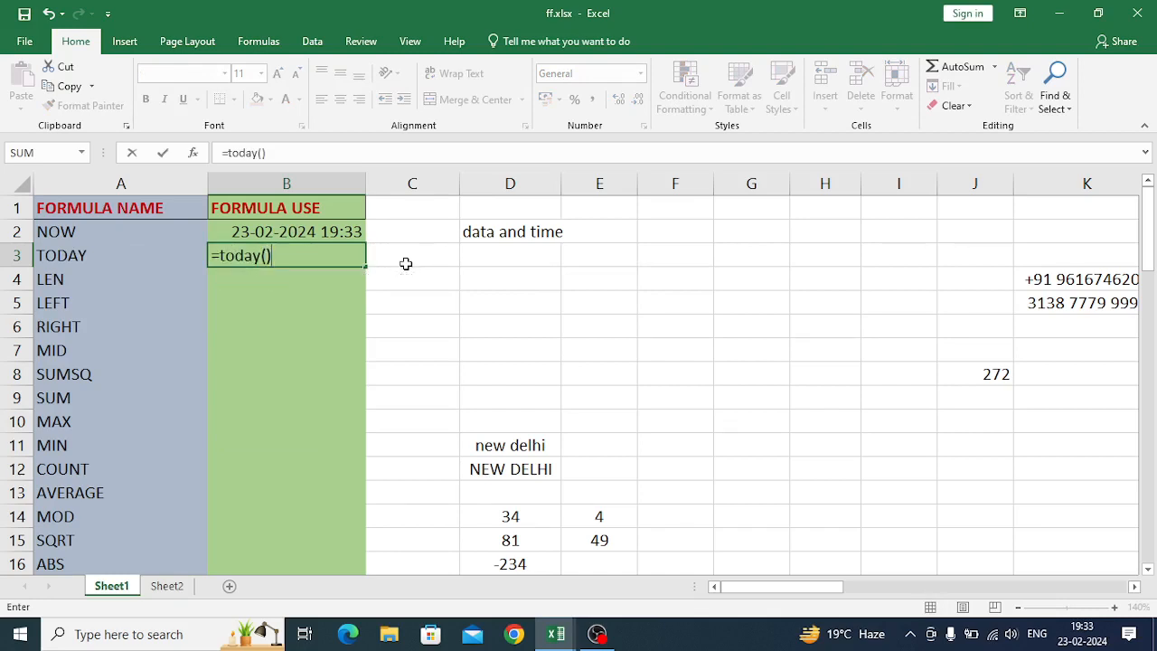
{"action": "key", "text": "Return"}
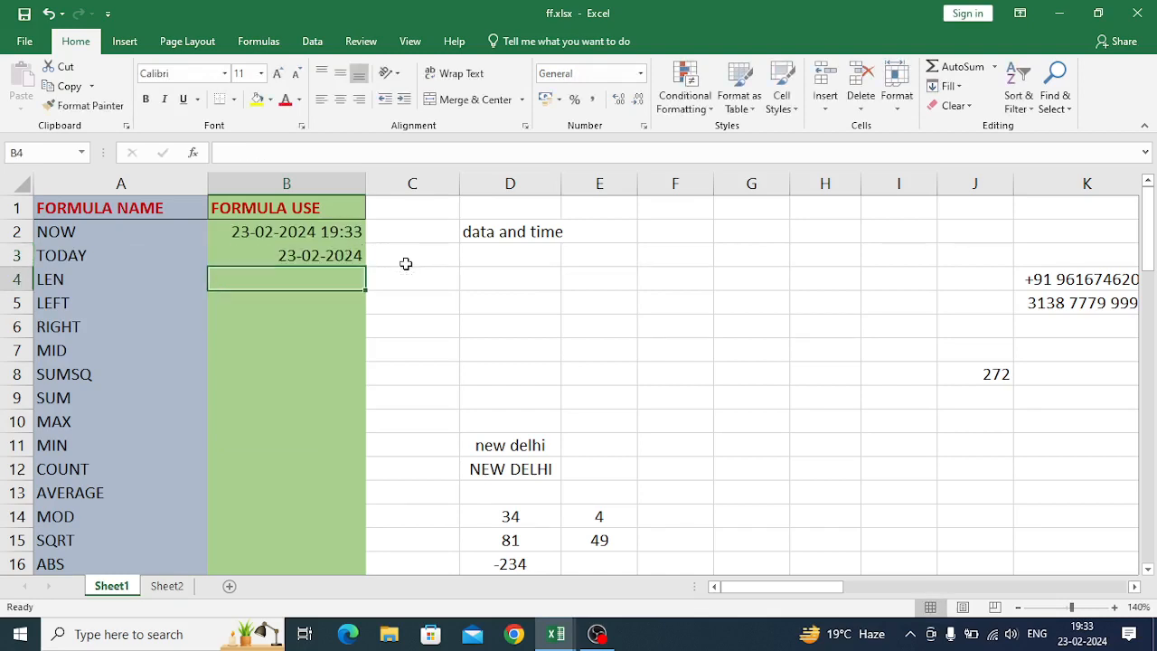
- Enter the note "date" in cell D3, on the TODAY row
{"action": "left_click", "coordinate": [478, 254]}
{"action": "type", "text": "d"}
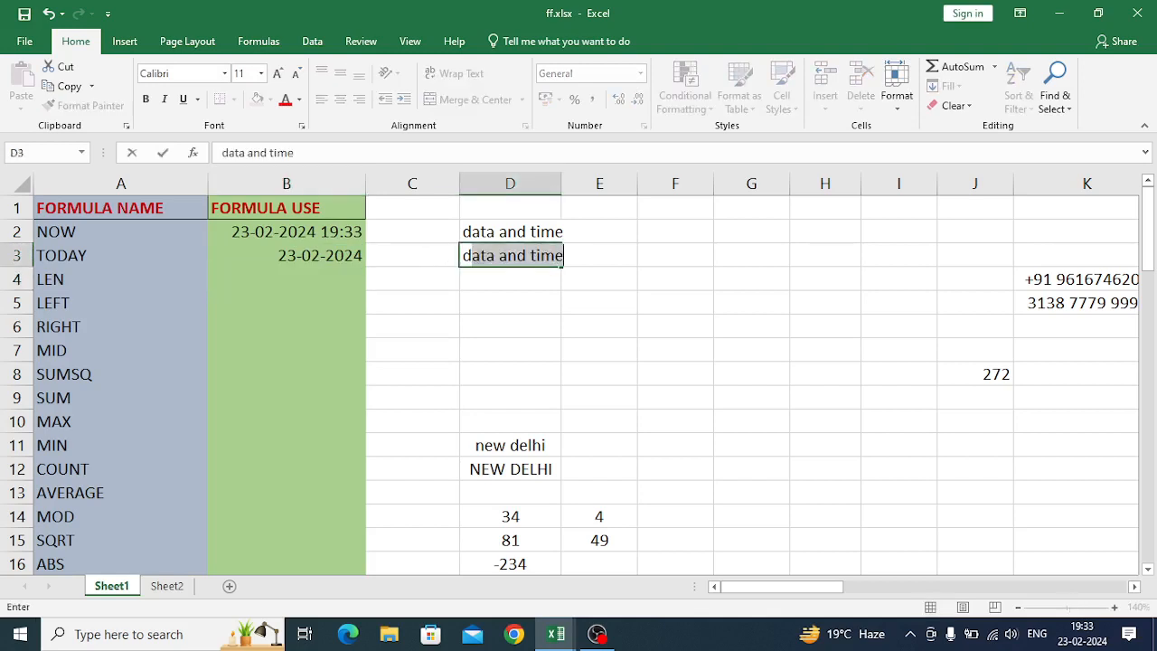
{"action": "type", "text": "ate"}
{"action": "key", "text": "Return"}
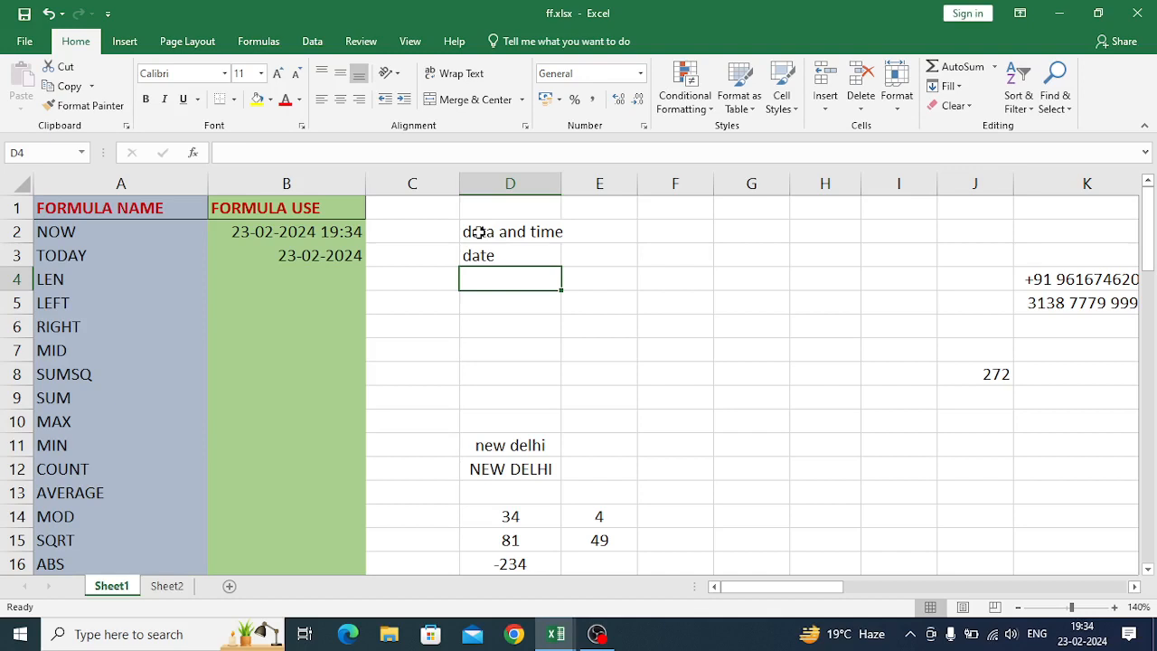
- Enter the formula =LEN(D11) in cell B4 to count the characters of the "new delhi" text
{"action": "left_click", "coordinate": [249, 285]}
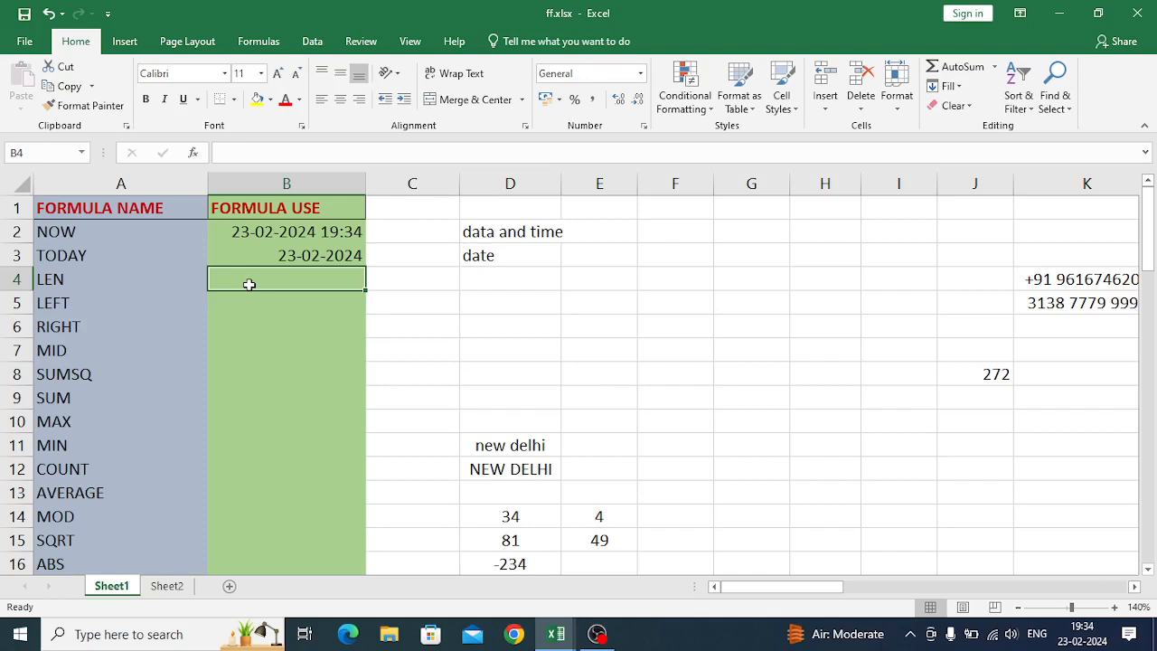
{"action": "type", "text": "=len"}
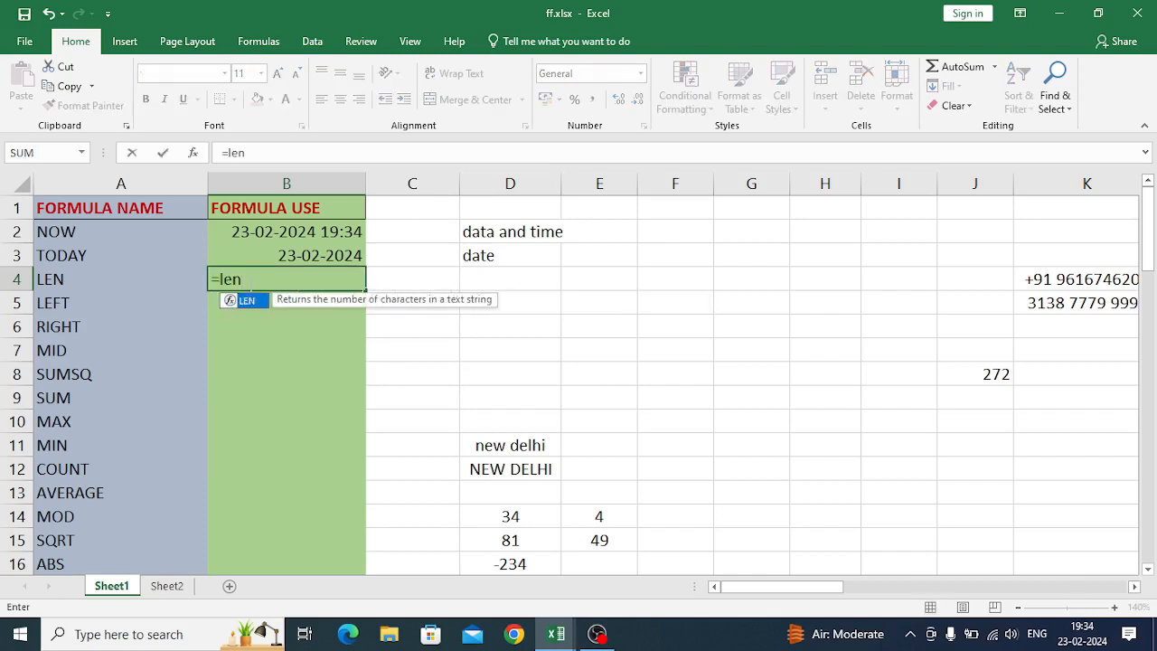
{"action": "type", "text": "("}
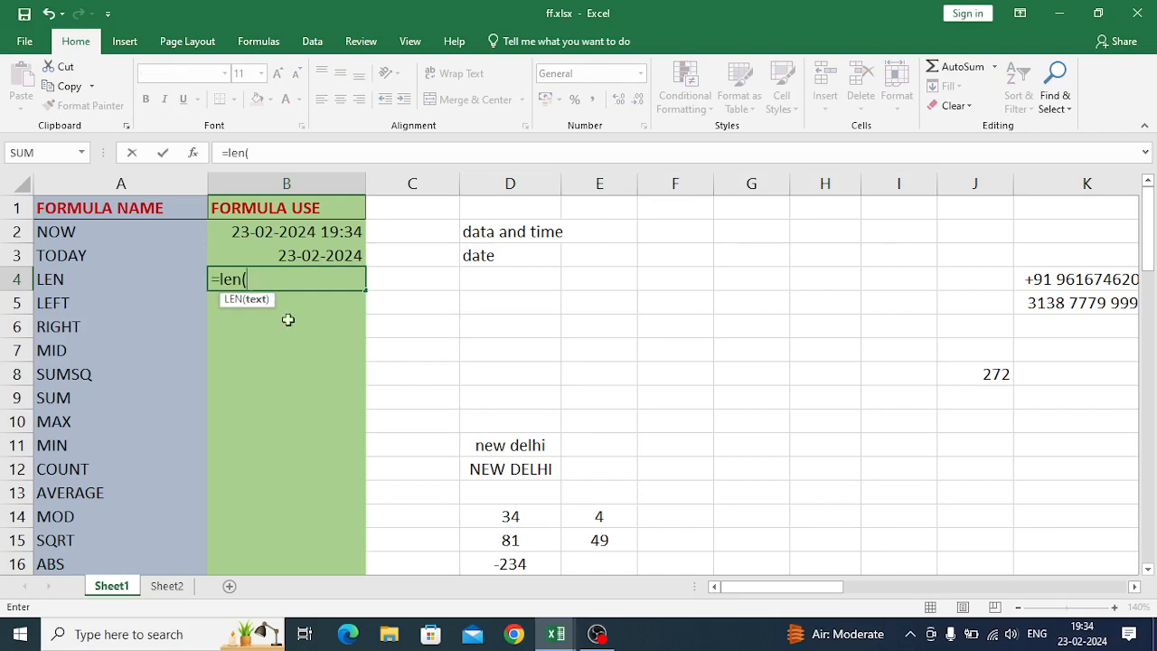
{"action": "left_click", "coordinate": [487, 445]}
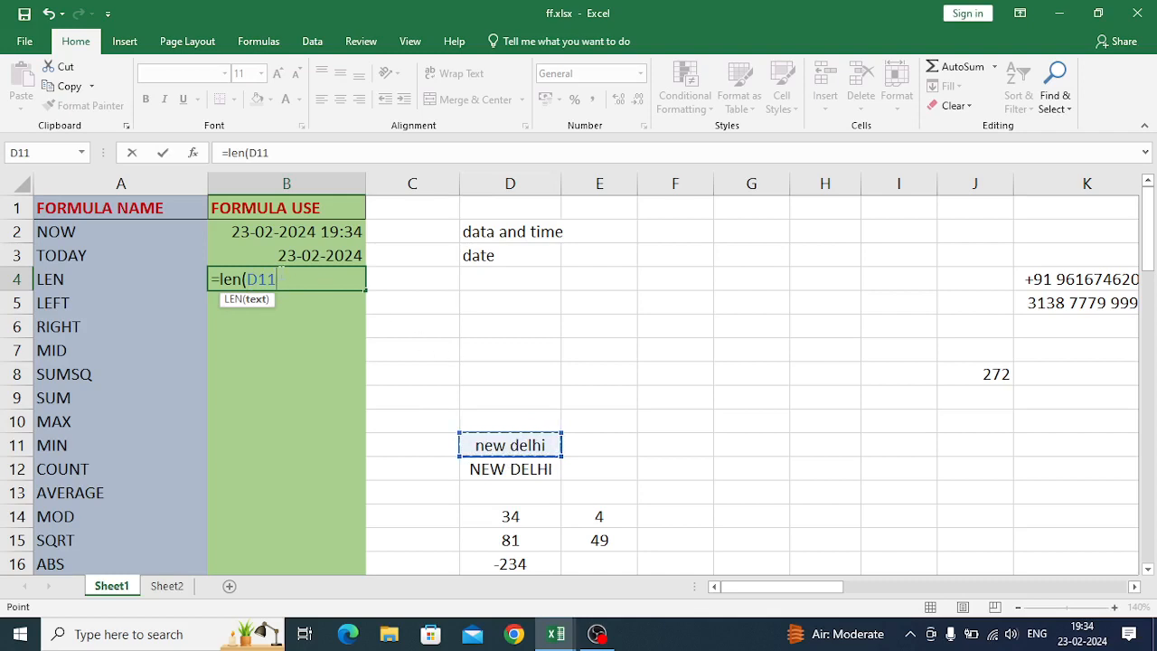
{"action": "type", "text": ")"}
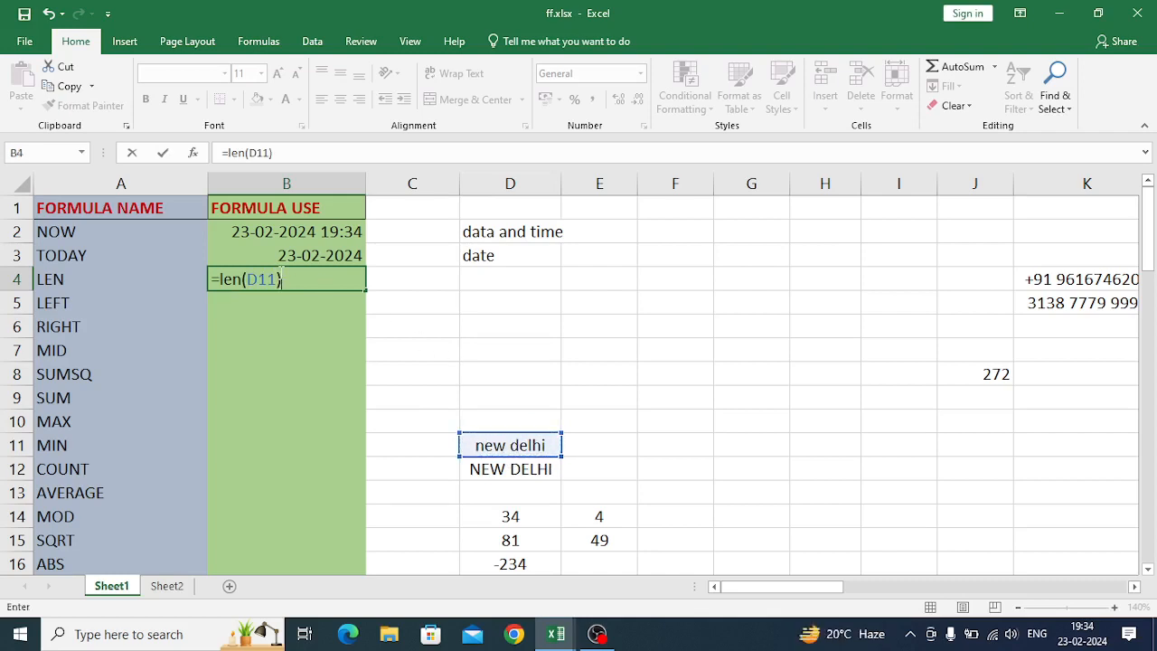
{"action": "key", "text": "Return"}
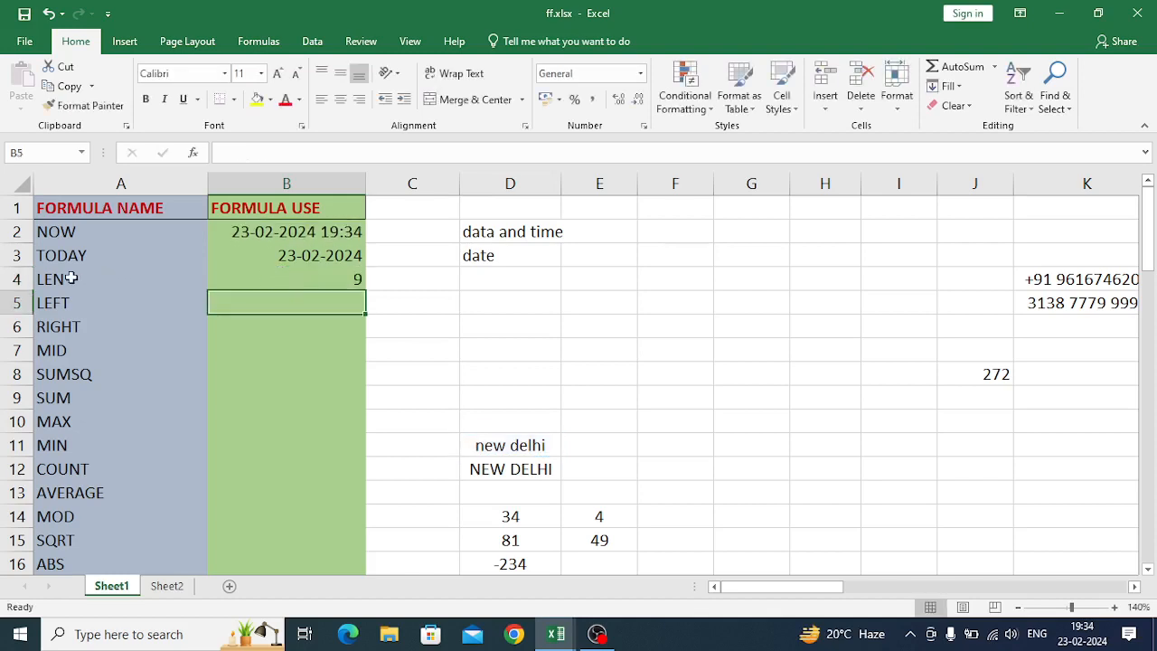
- Enter the note "length" in cell D4, on the LEN row
{"action": "left_click", "coordinate": [483, 286]}
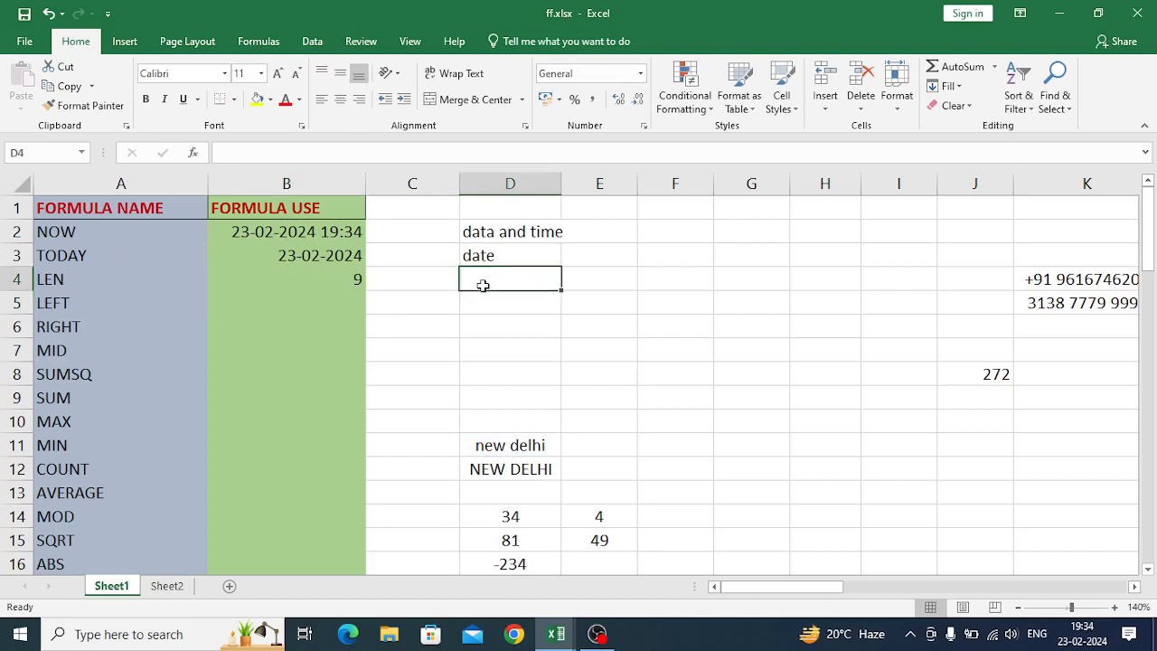
{"action": "type", "text": "leng"}
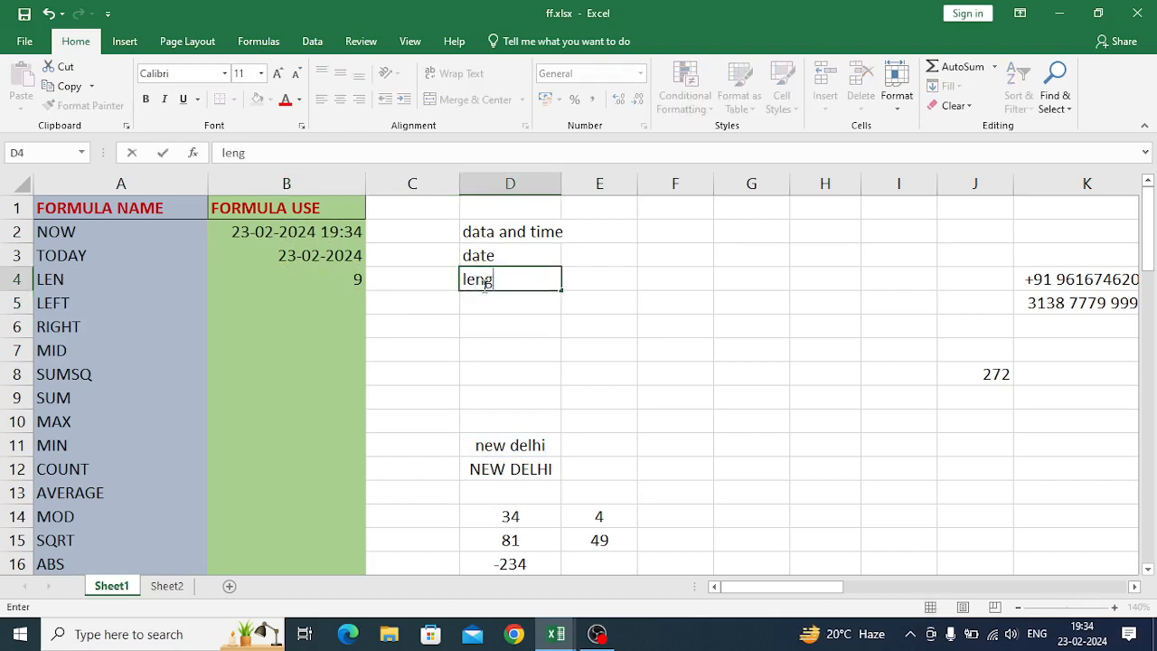
{"action": "type", "text": "th"}
{"action": "key", "text": "Return"}
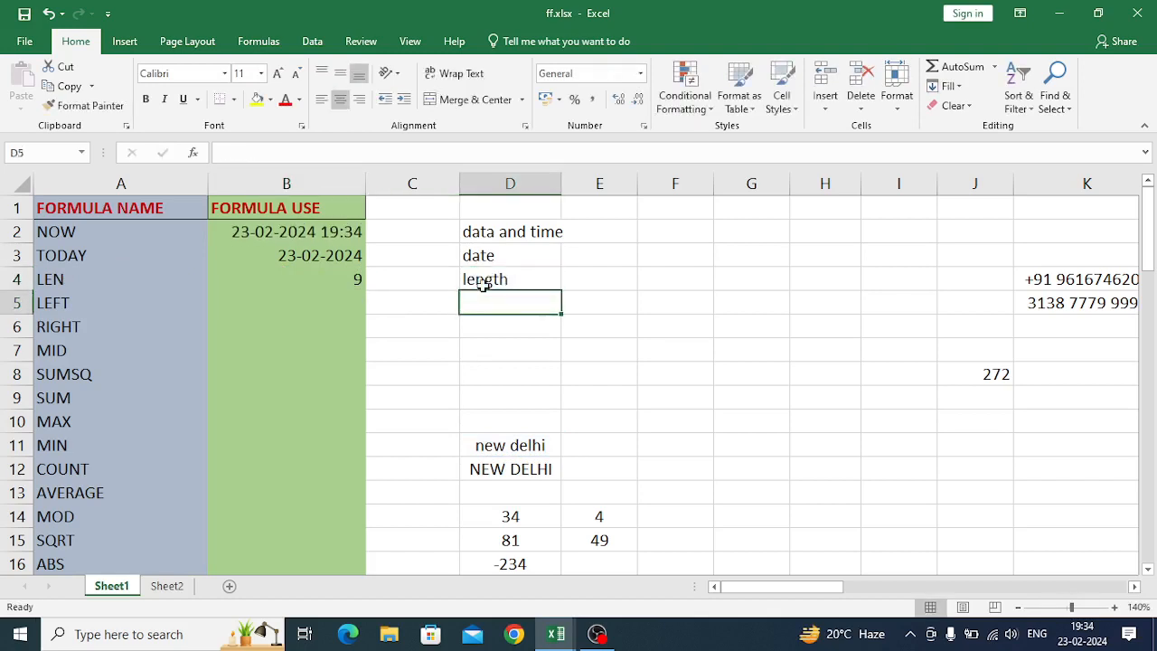
- Enter the formula =LEFT(D11,3) in cell B5 to extract the first three characters of "new delhi", and review the entered formula
{"action": "left_click", "coordinate": [337, 303]}
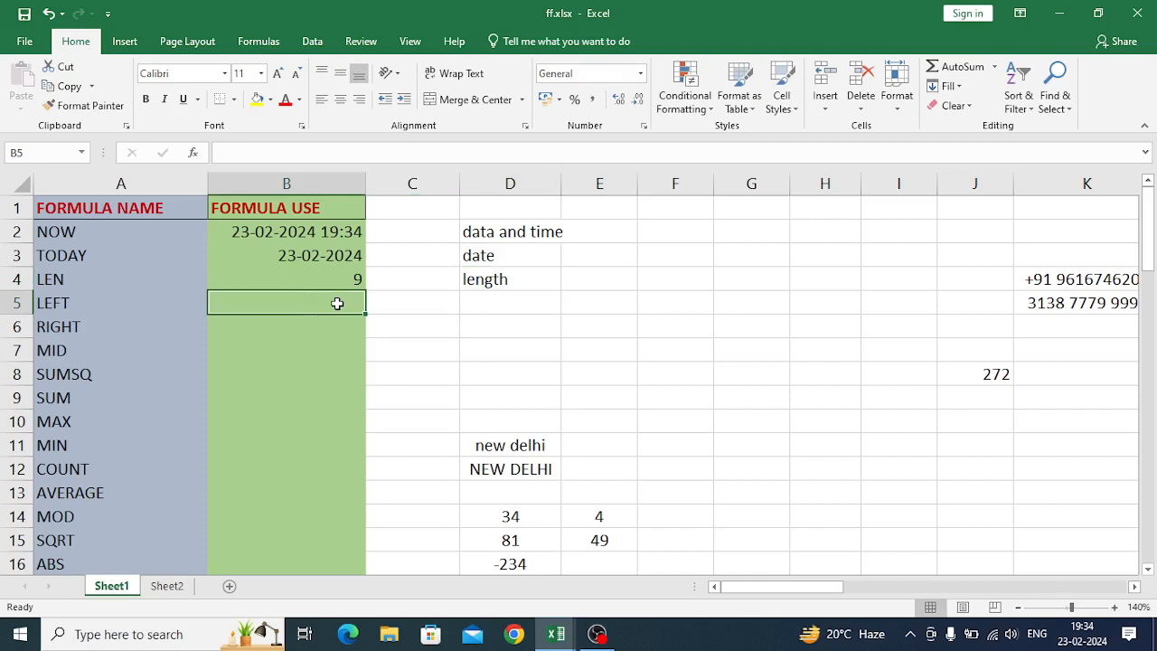
{"action": "type", "text": "=l"}
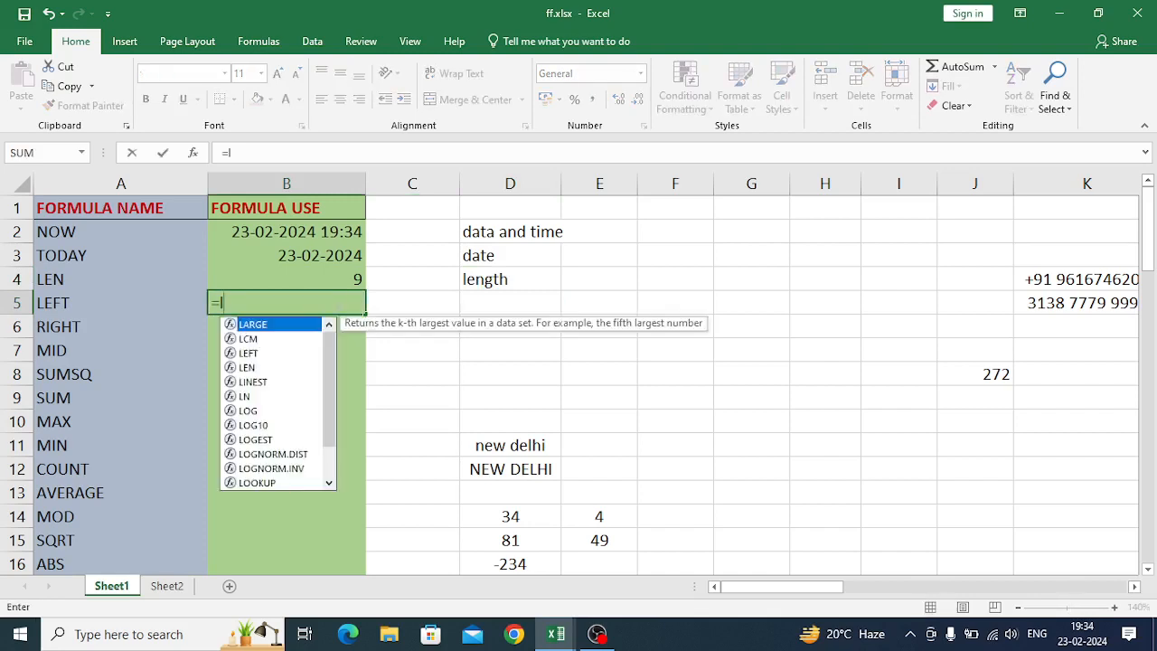
{"action": "type", "text": "eft"}
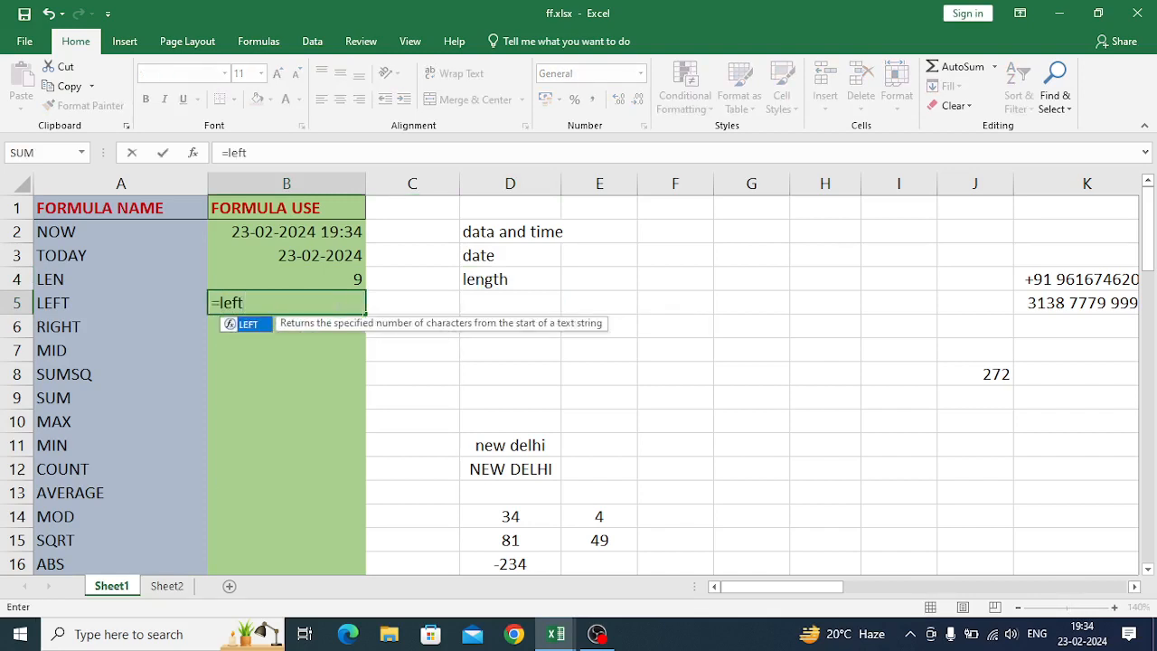
{"action": "type", "text": "("}
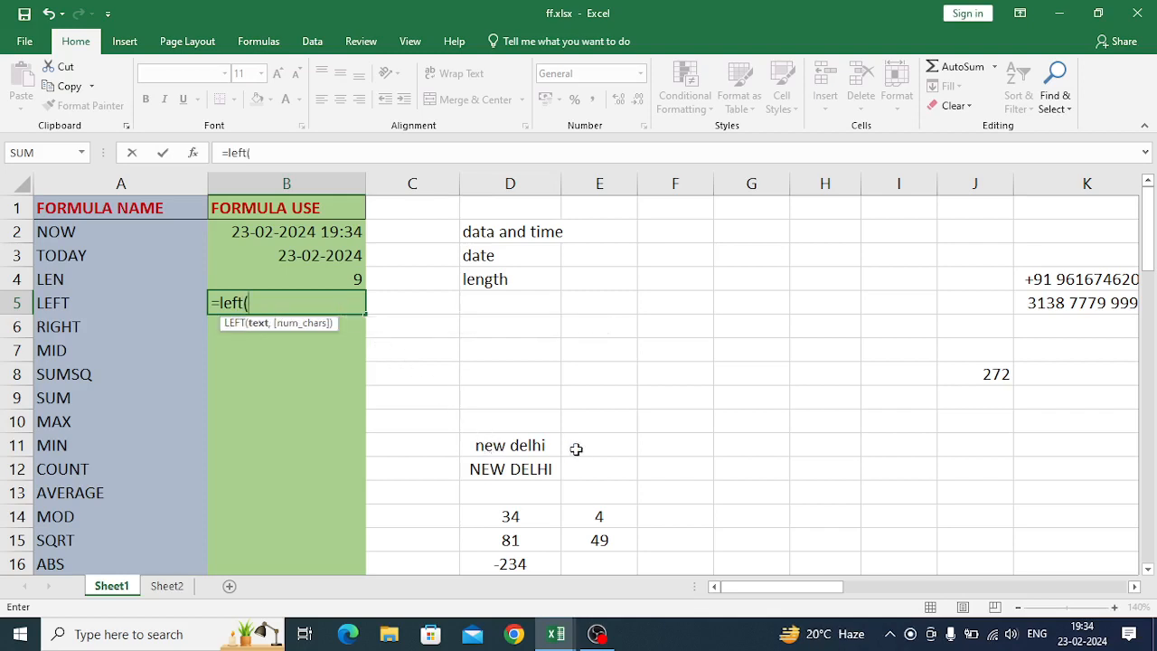
{"action": "left_click", "coordinate": [484, 446]}
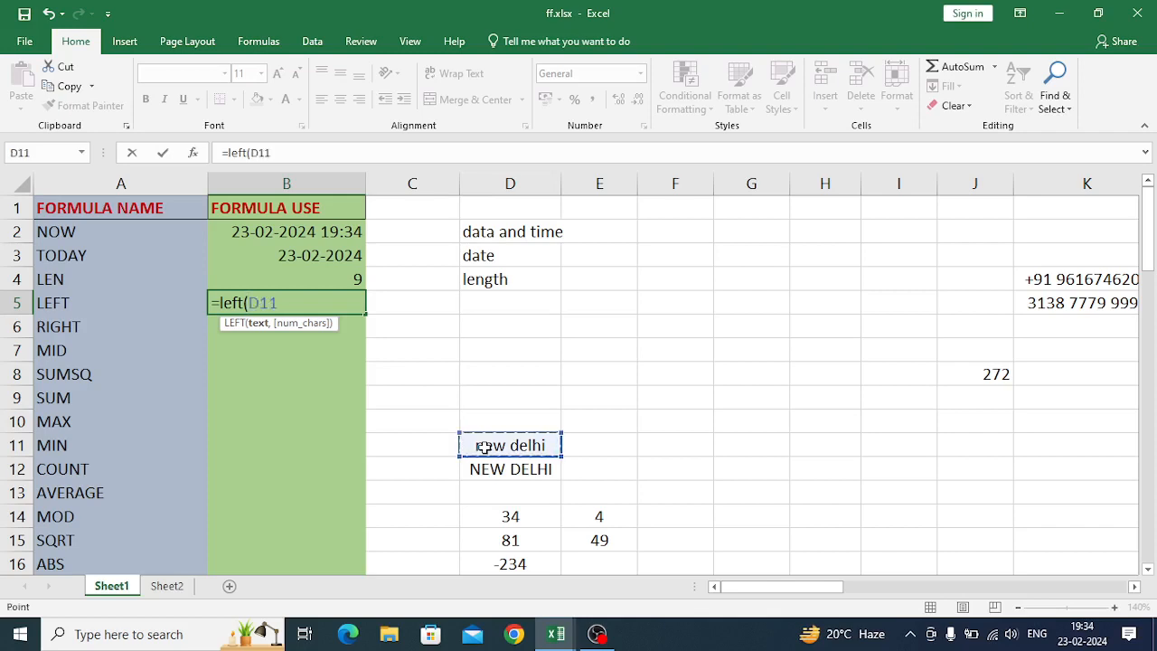
{"action": "type", "text": ","}
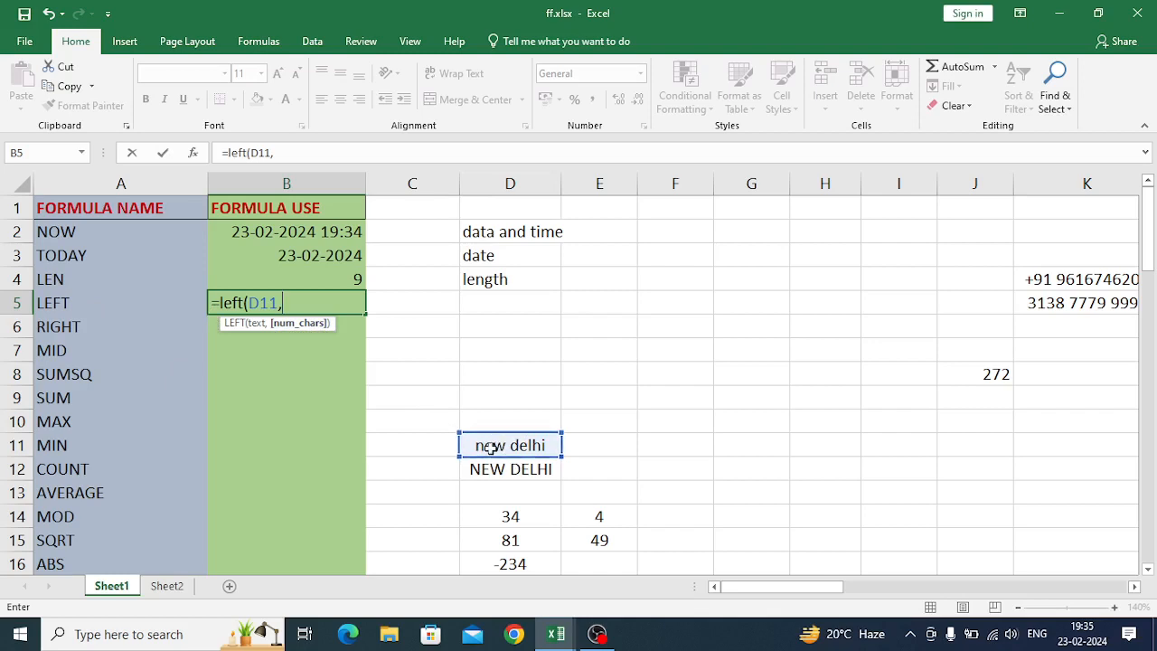
{"action": "type", "text": "3"}
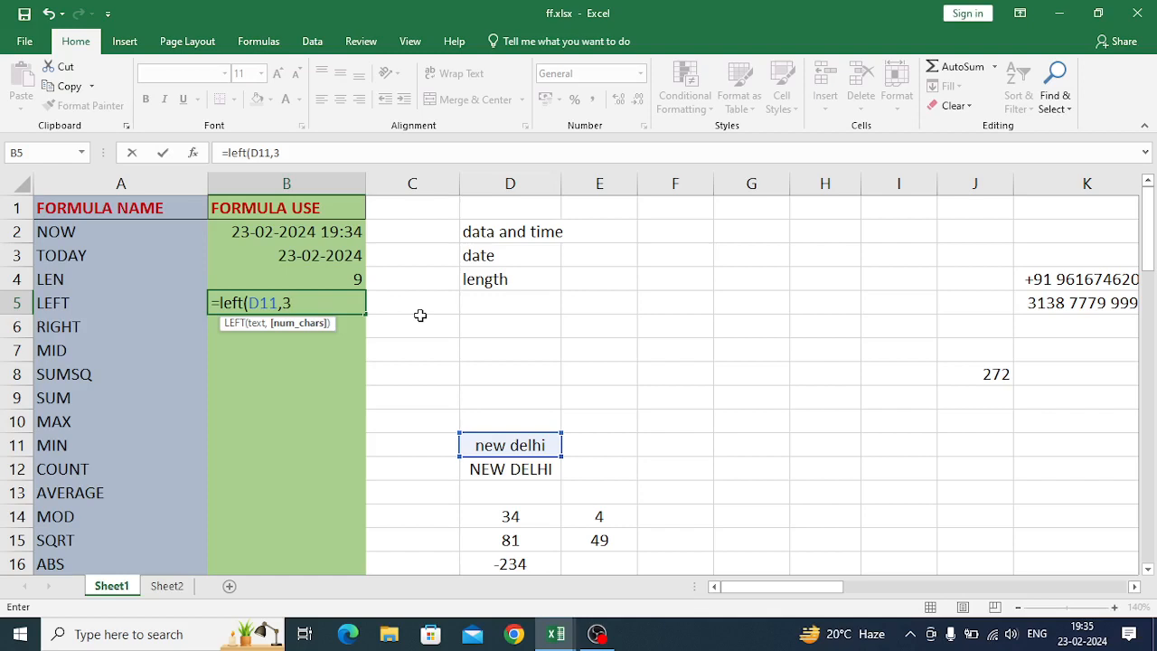
{"action": "key", "text": "Return"}
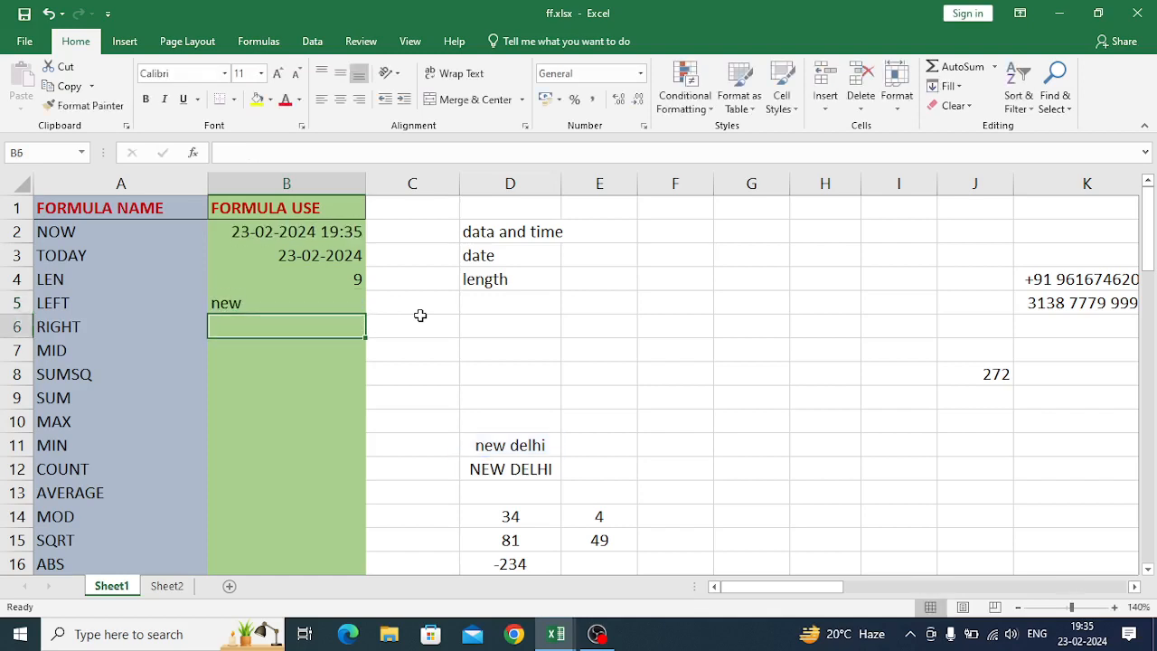
{"action": "left_click", "coordinate": [239, 299]}
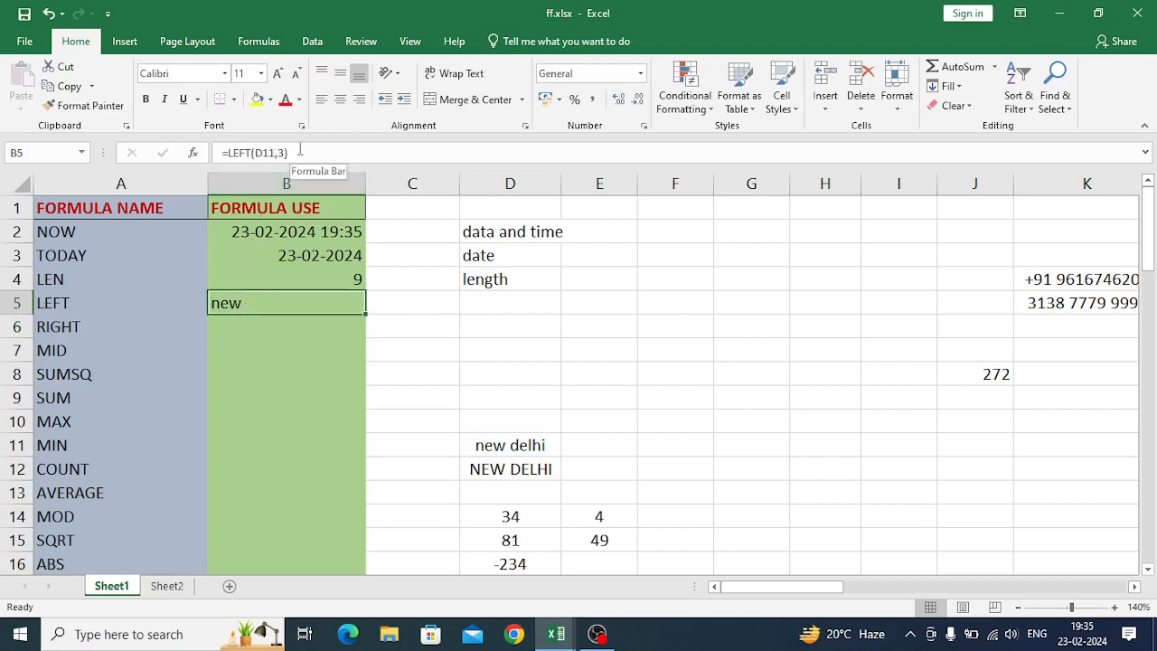
- Enter the formula =RIGHT(D11,5) in cell B6 to extract the last five characters of "new delhi"
{"action": "left_click", "coordinate": [225, 325]}
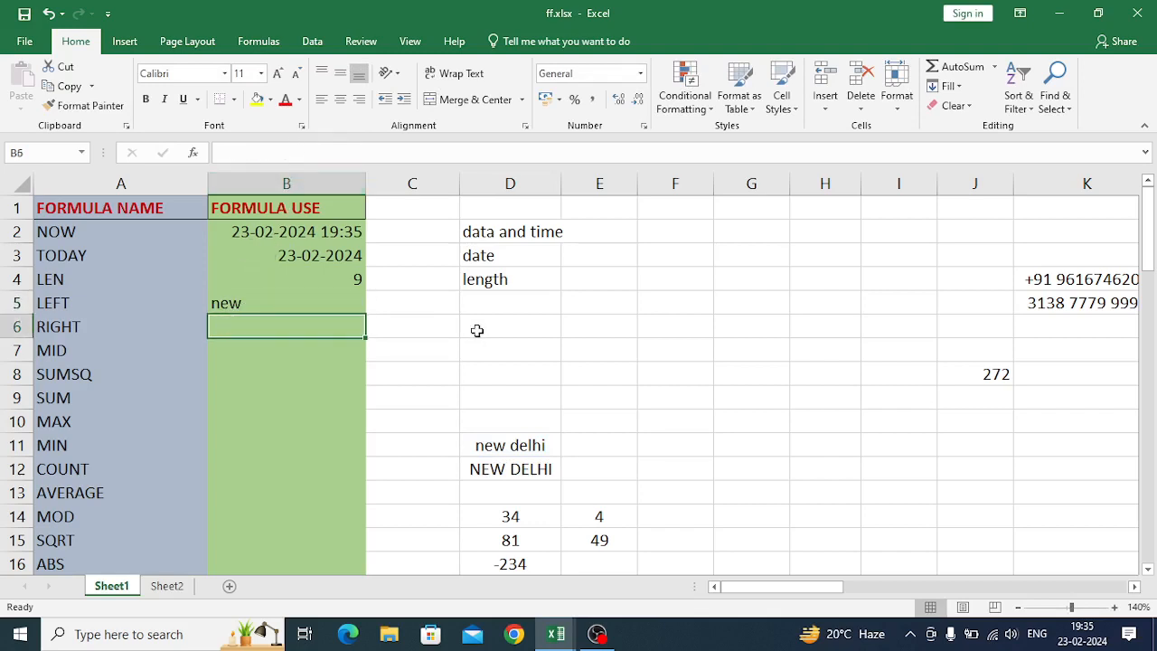
{"action": "type", "text": "=ritht"}
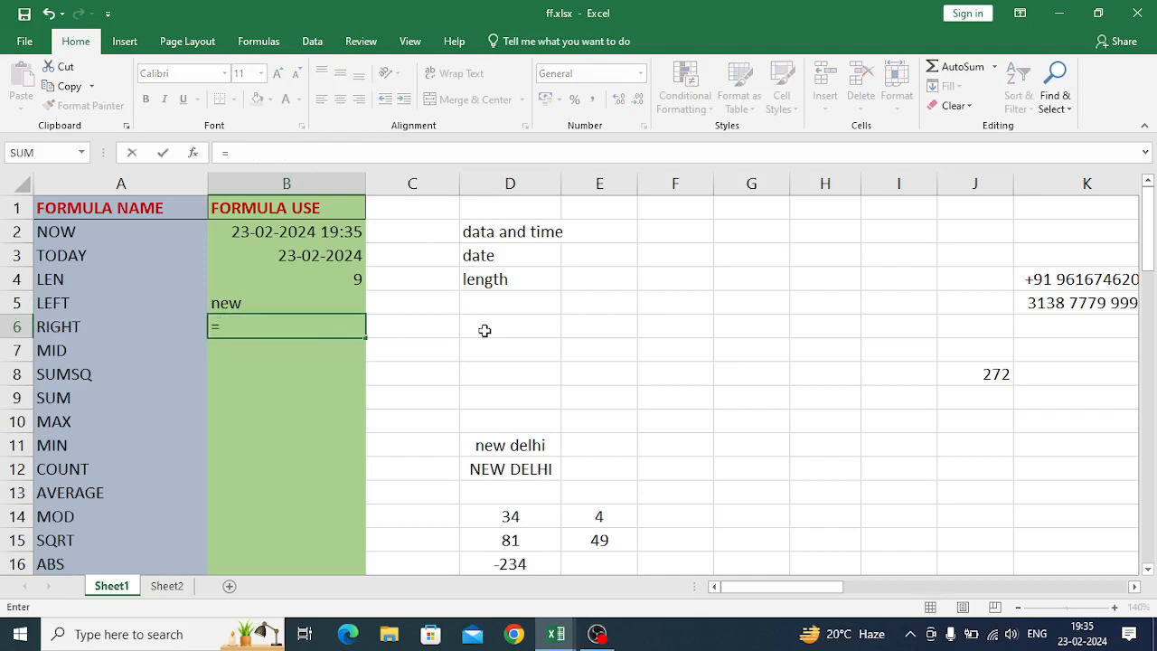
{"action": "key", "text": "BackSpace"}
{"action": "key", "text": "BackSpace"}
{"action": "key", "text": "BackSpace"}
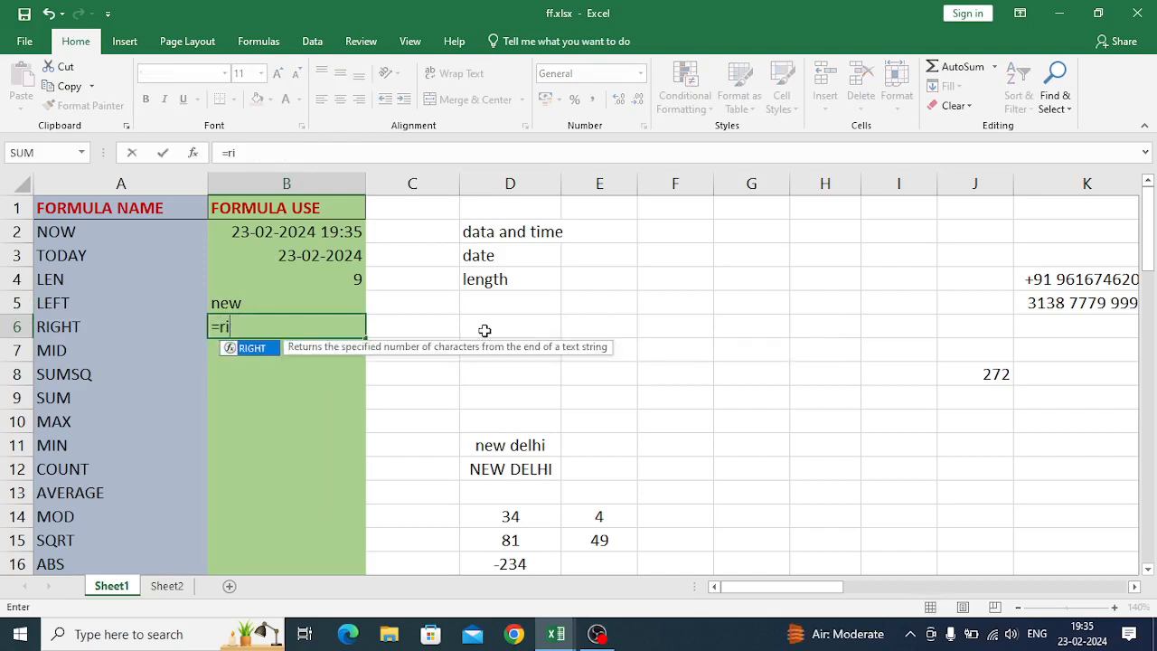
{"action": "type", "text": "ght("}
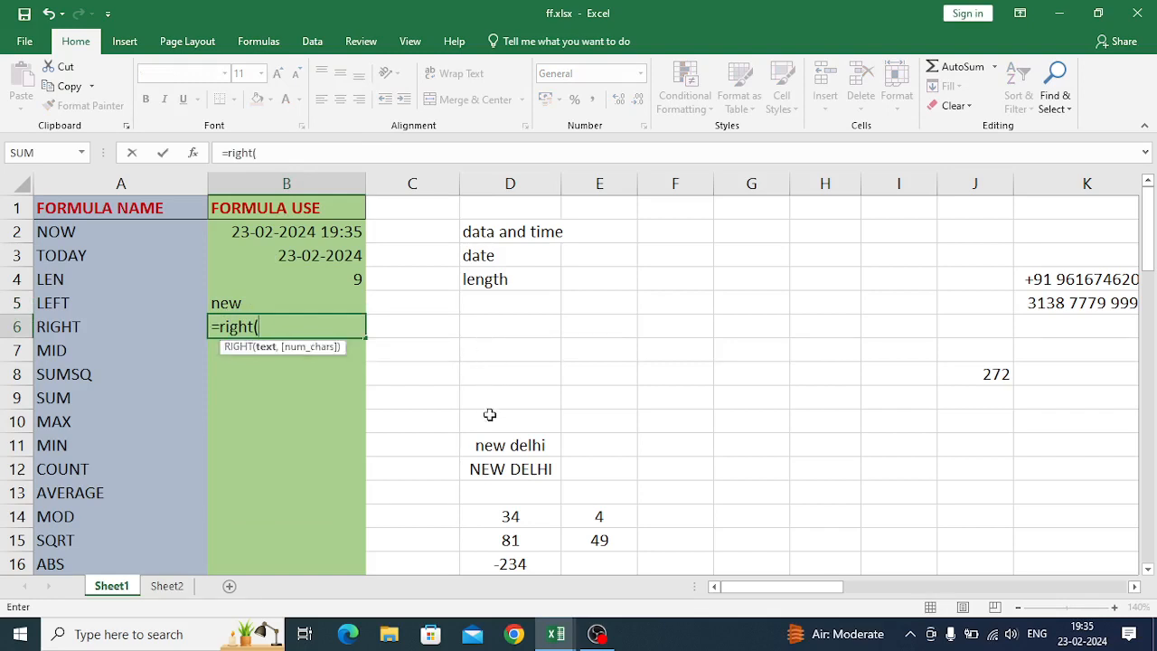
{"action": "left_click", "coordinate": [490, 447]}
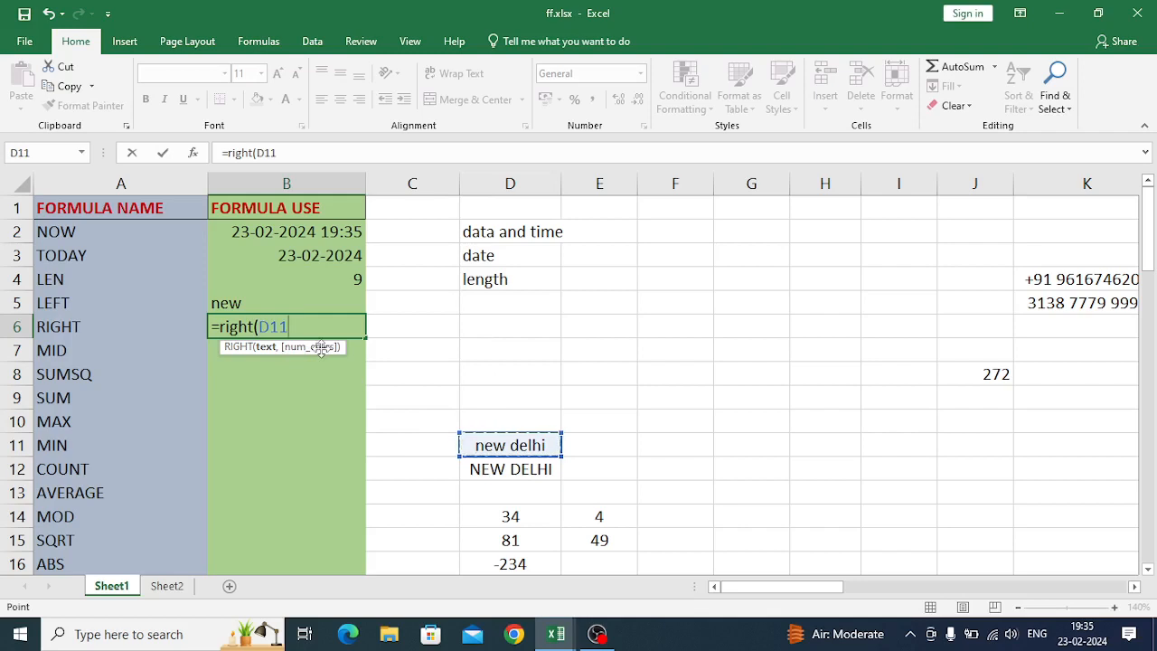
{"action": "type", "text": ","}
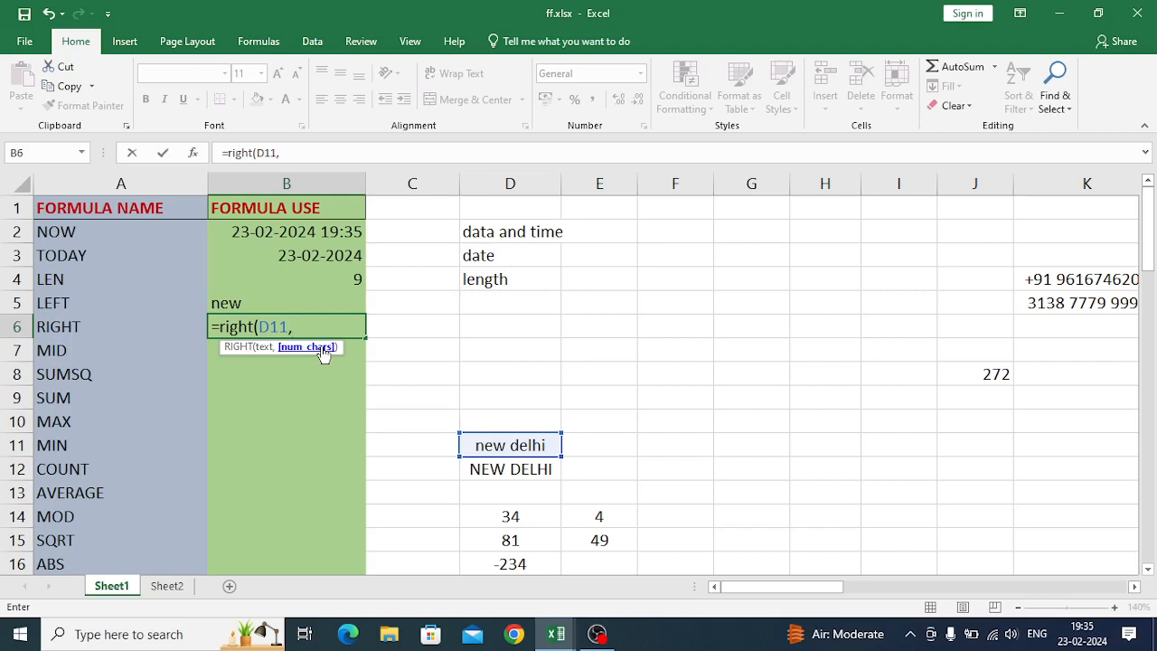
{"action": "type", "text": "5"}
{"action": "key", "text": "Return"}
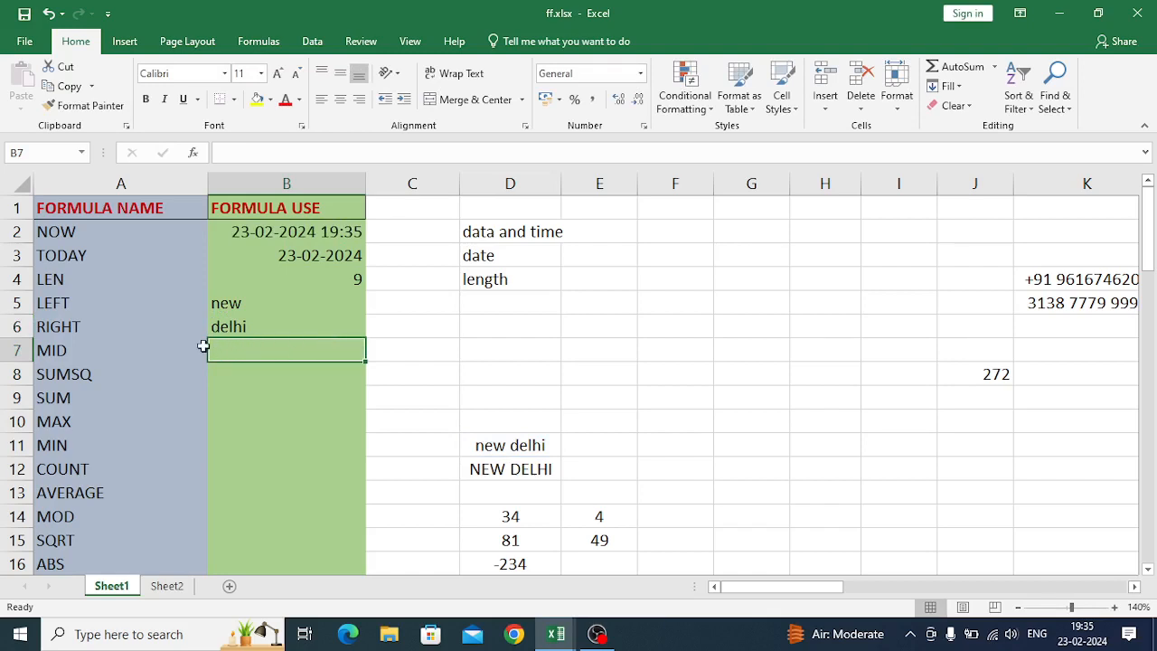
- Enter the formula =MID(D11,2,4) in cell B7 to extract four characters of "new delhi" from position 2, and review the entered formula
{"action": "type", "text": "=mid"}
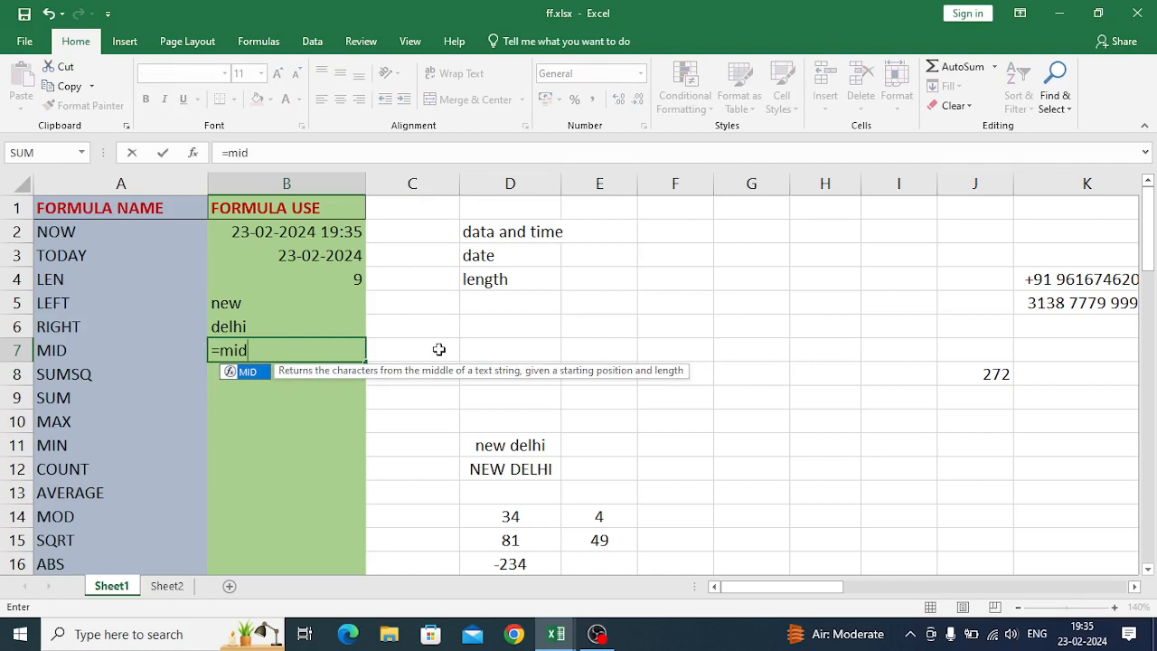
{"action": "type", "text": "("}
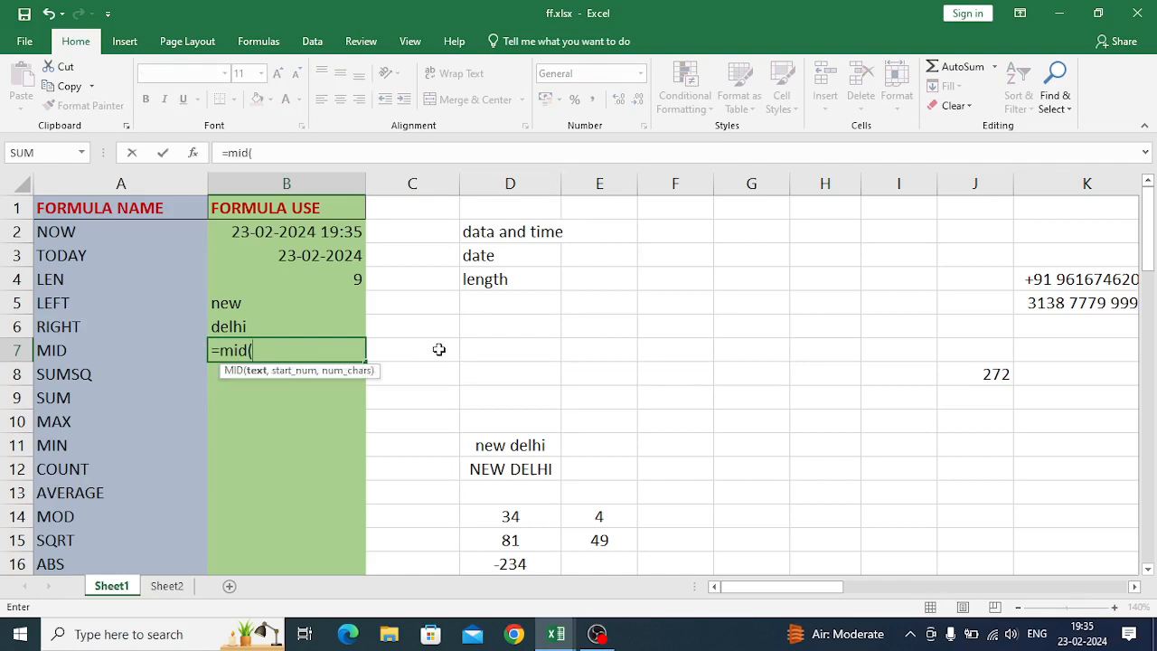
{"action": "left_click", "coordinate": [489, 446]}
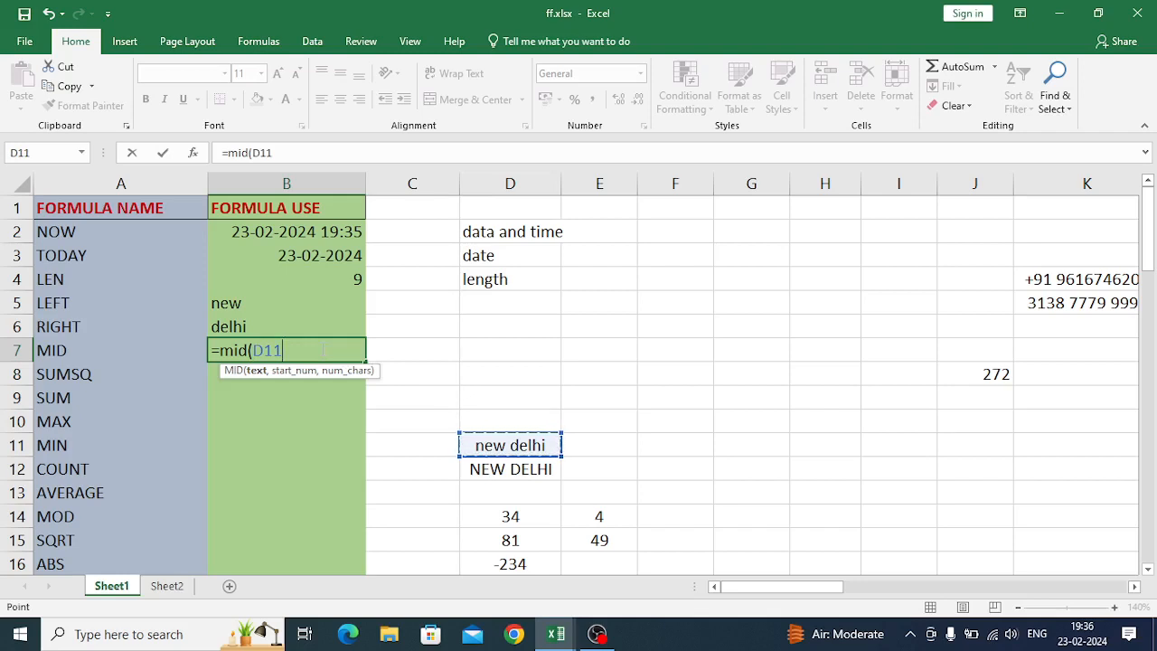
{"action": "type", "text": ",2"}
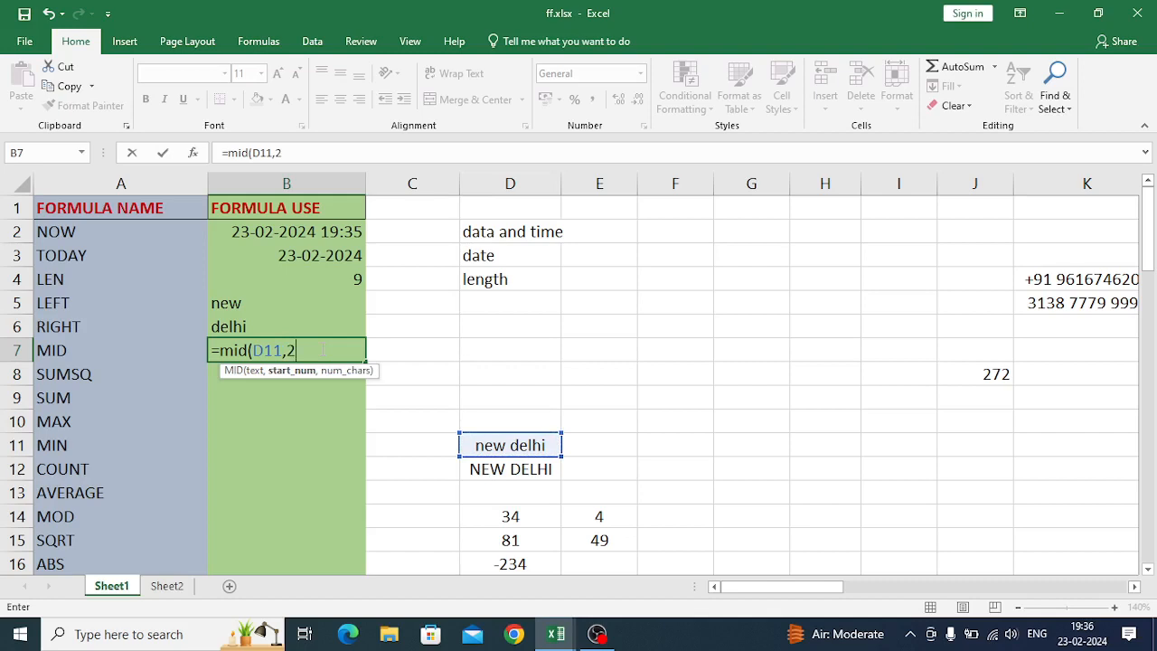
{"action": "type", "text": ","}
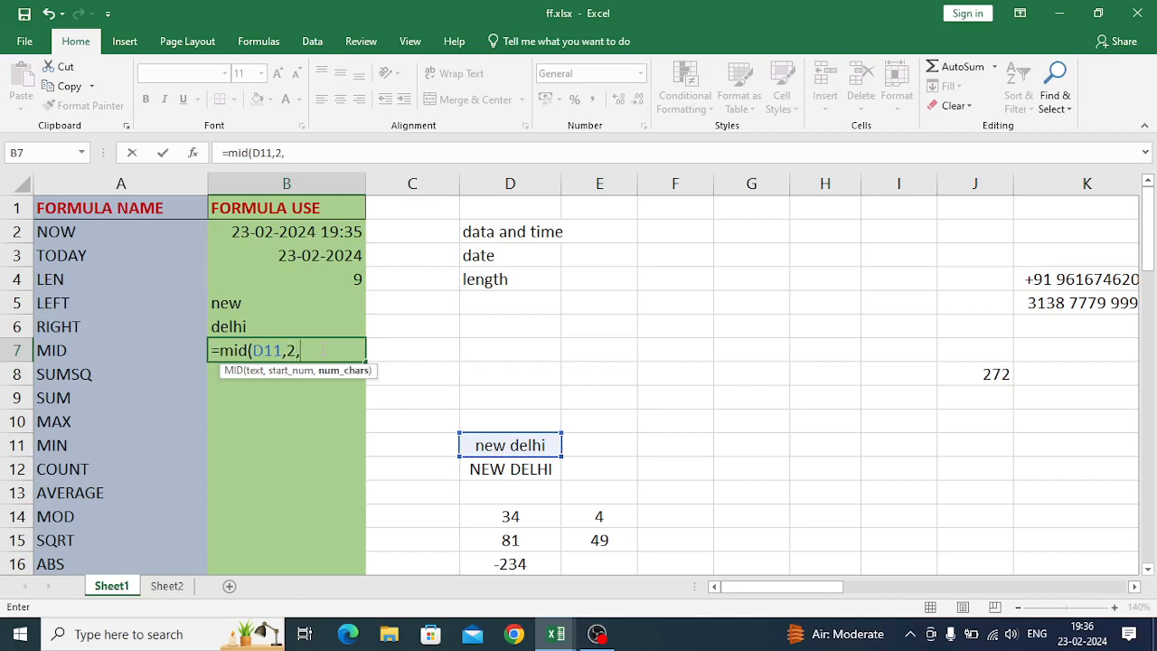
{"action": "type", "text": "4"}
{"action": "key", "text": "Return"}
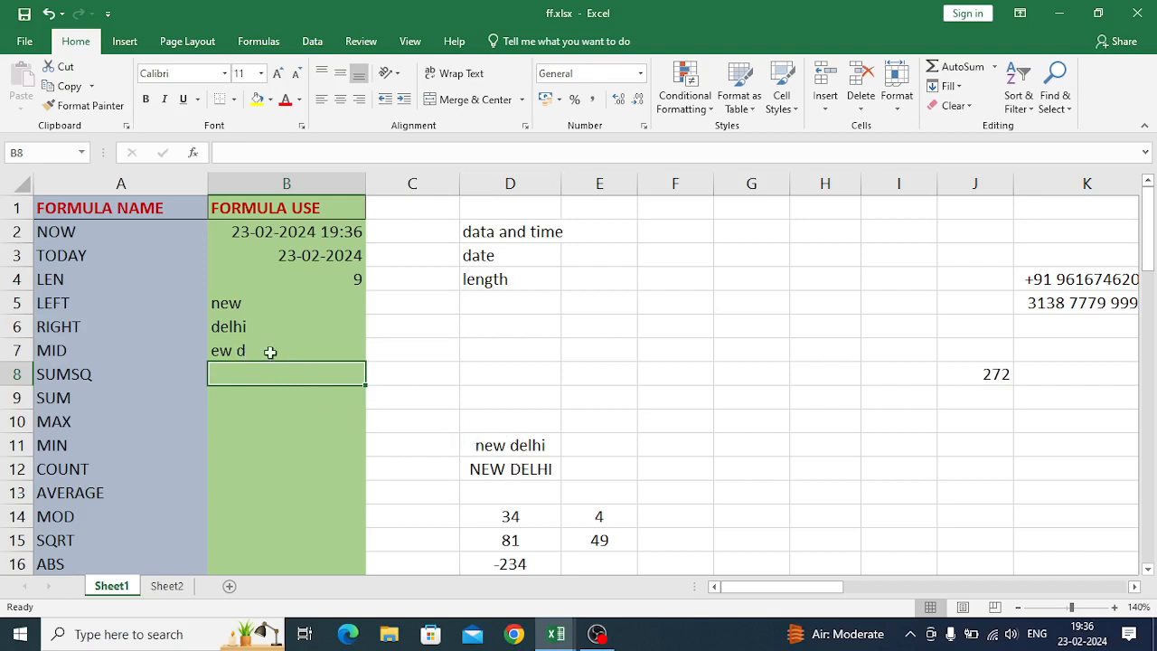
{"action": "left_click", "coordinate": [242, 351]}
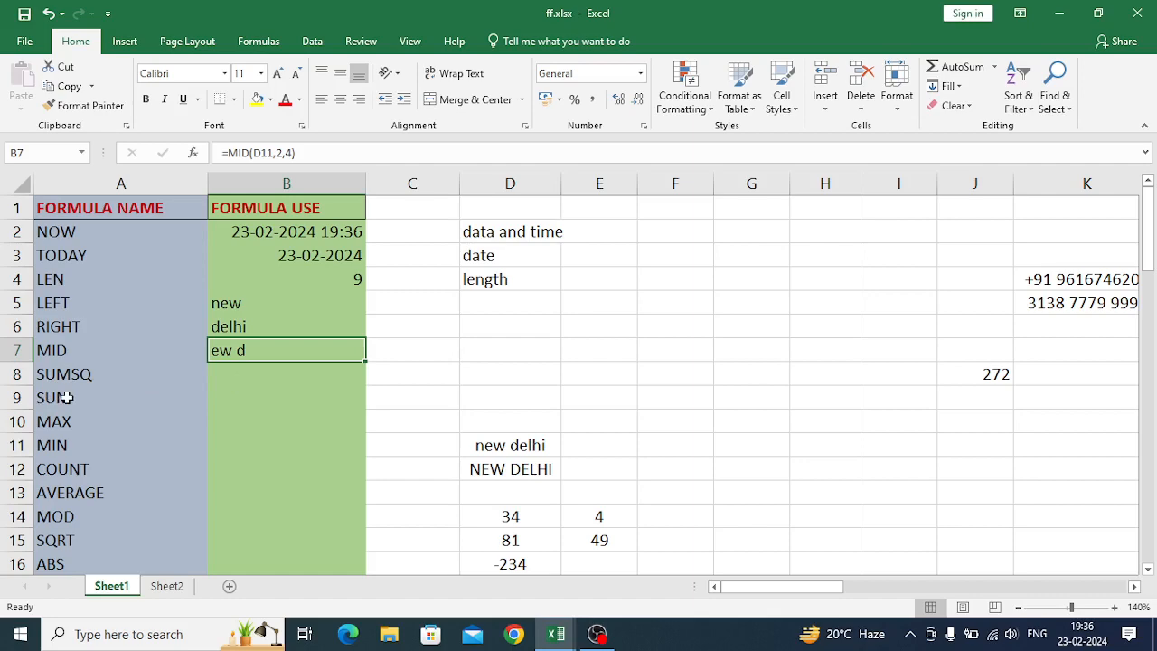
- Enter the sample numbers 3, 4, 5 and 6 in cells F4 to F7 and centre them horizontally
{"action": "scroll", "coordinate": [66, 398], "scroll_direction": "down", "scroll_amount": 1}
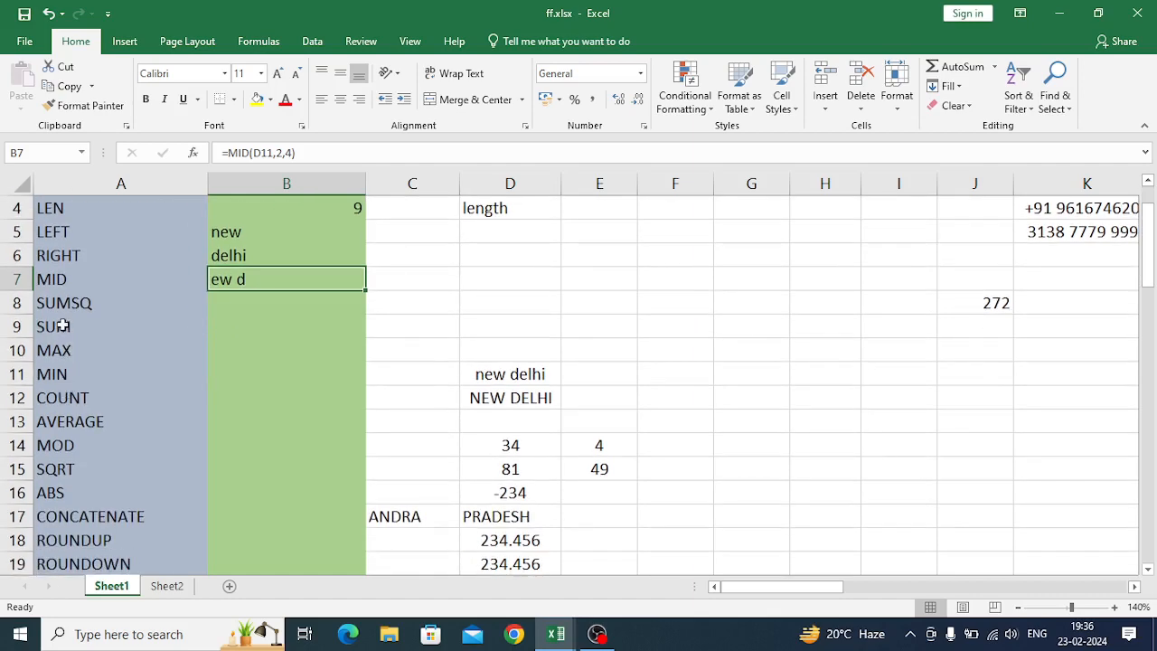
{"action": "left_click", "coordinate": [223, 327]}
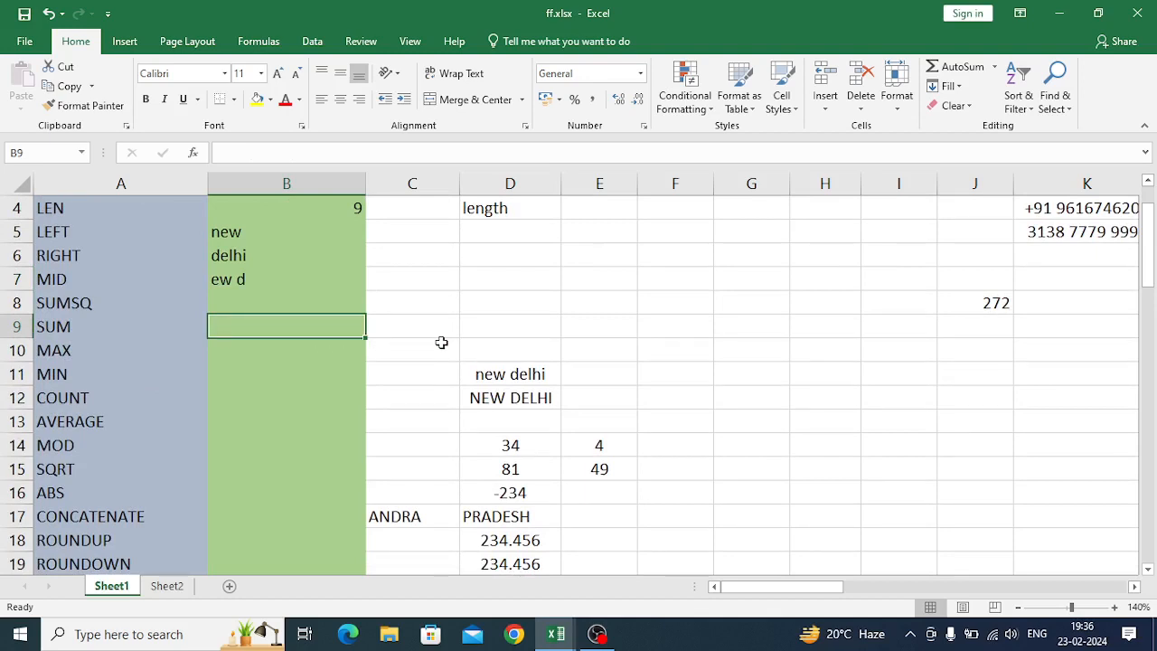
{"action": "left_click", "coordinate": [704, 210]}
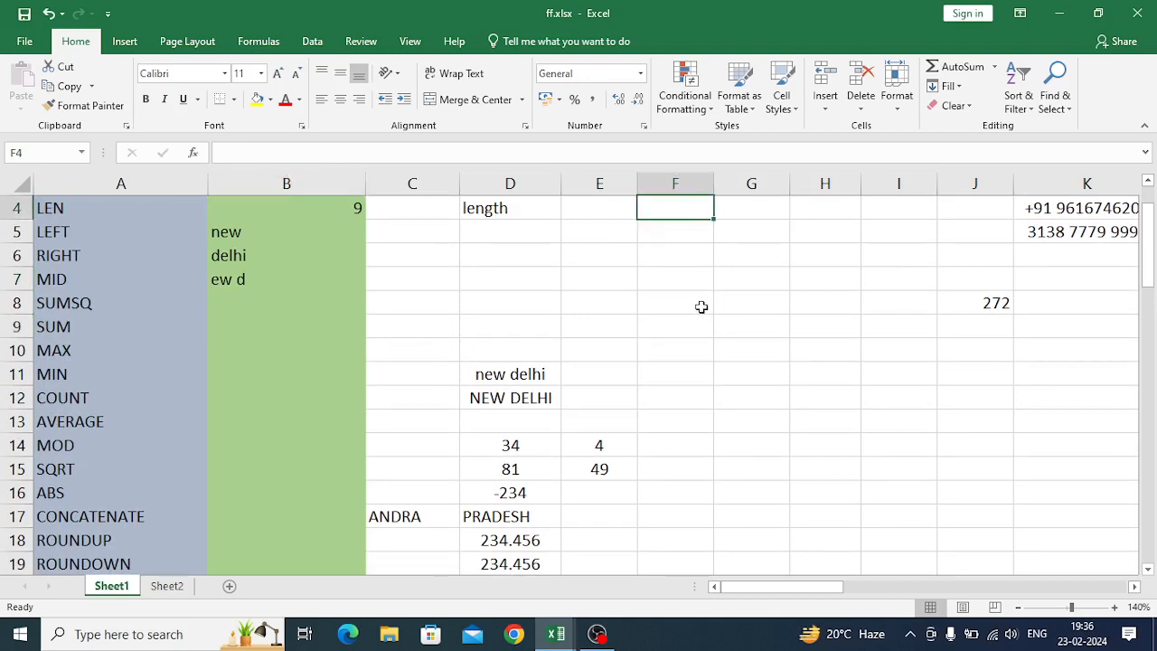
{"action": "type", "text": "3"}
{"action": "key", "text": "Return"}
{"action": "type", "text": "4"}
{"action": "key", "text": "Return"}
{"action": "type", "text": "5"}
{"action": "key", "text": "Return"}
{"action": "type", "text": "6"}
{"action": "key", "text": "Return"}
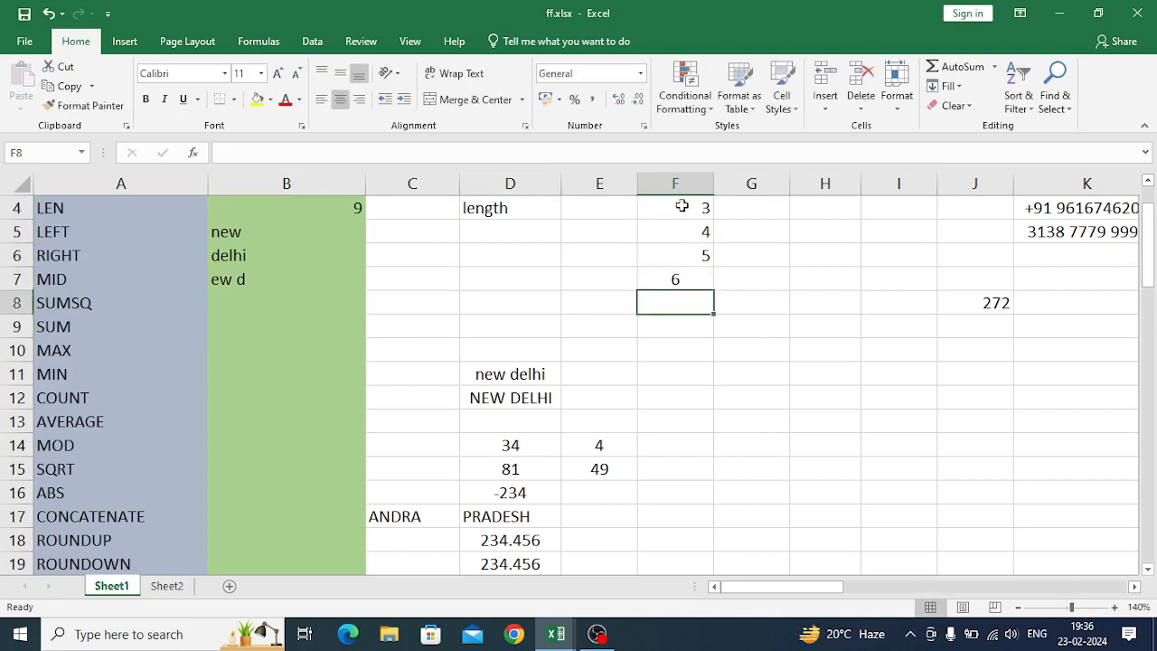
{"action": "left_click_drag", "start_coordinate": [681, 206], "coordinate": [678, 280]}
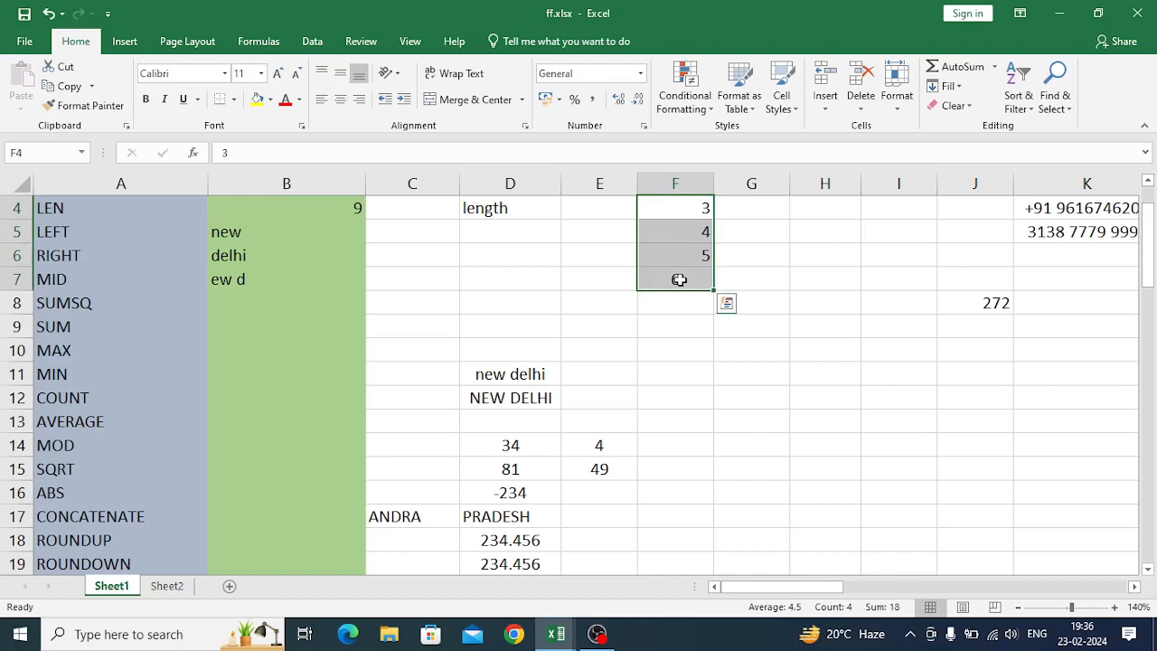
{"action": "left_click", "coordinate": [341, 98]}
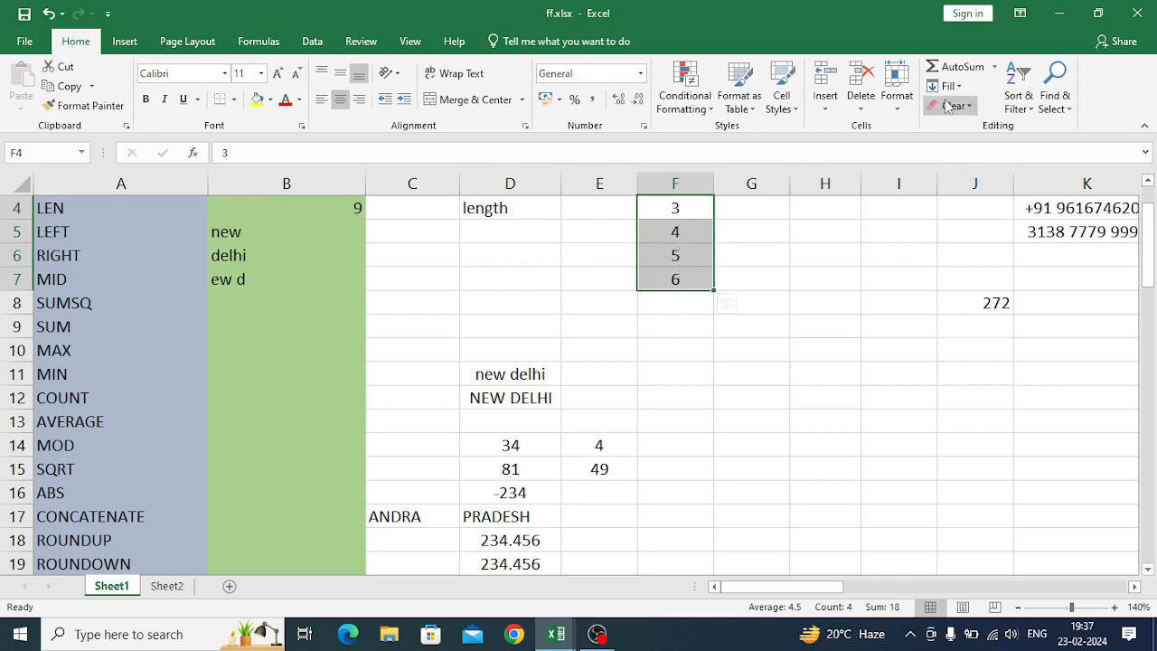
- Total the numbers in F4:F7 with the AutoSum Sum function in cell F8, and review the range its formula uses
{"action": "left_click", "coordinate": [991, 68]}
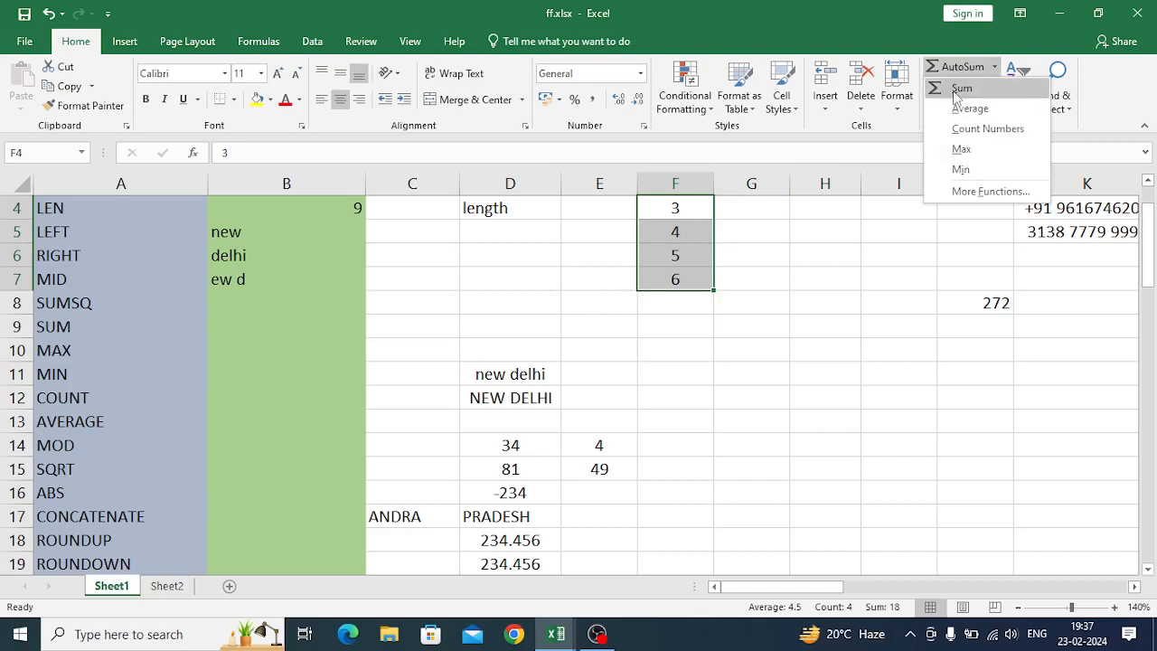
{"action": "left_click", "coordinate": [958, 89]}
{"action": "left_click", "coordinate": [666, 332]}
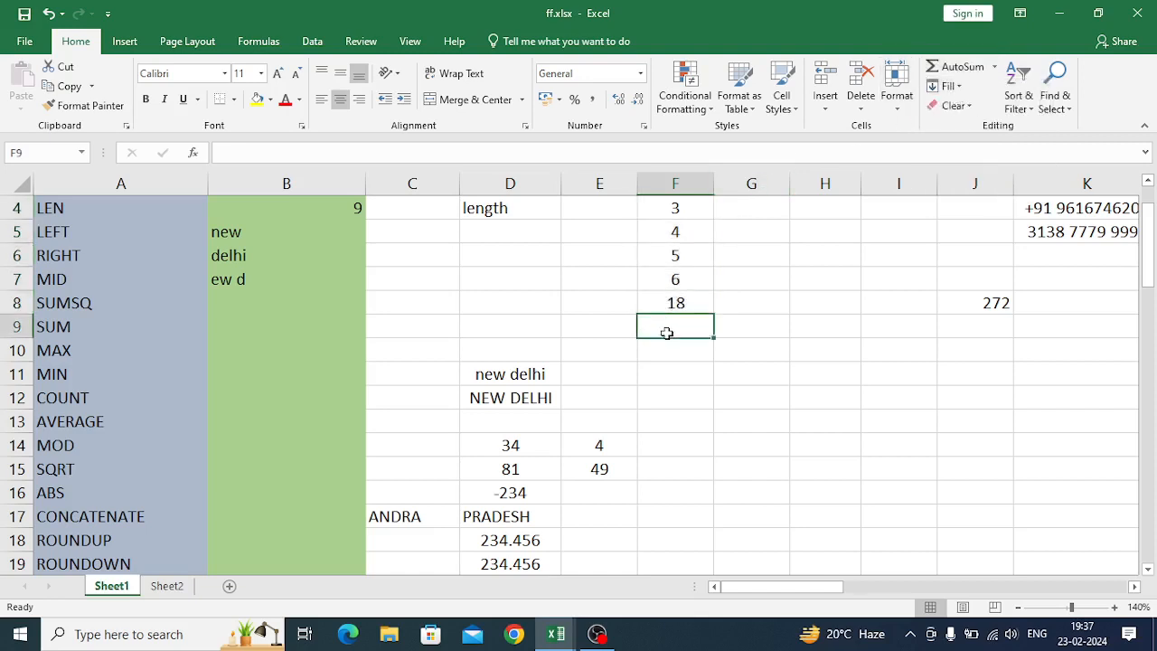
{"action": "left_click", "coordinate": [666, 307]}
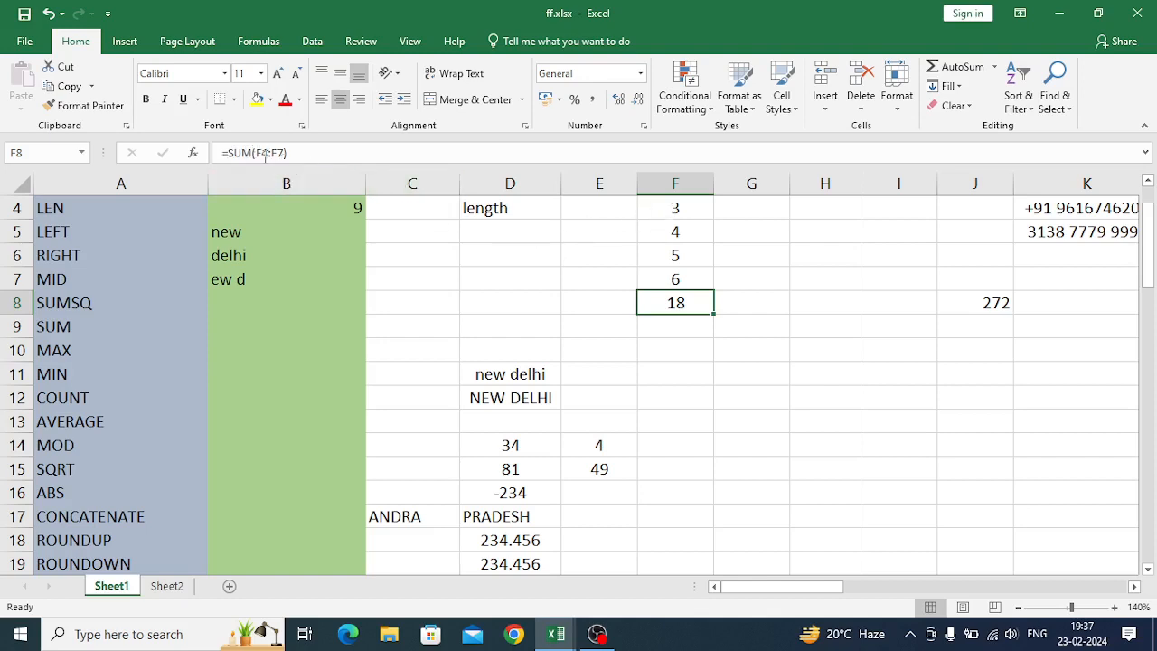
{"action": "left_click", "coordinate": [254, 153]}
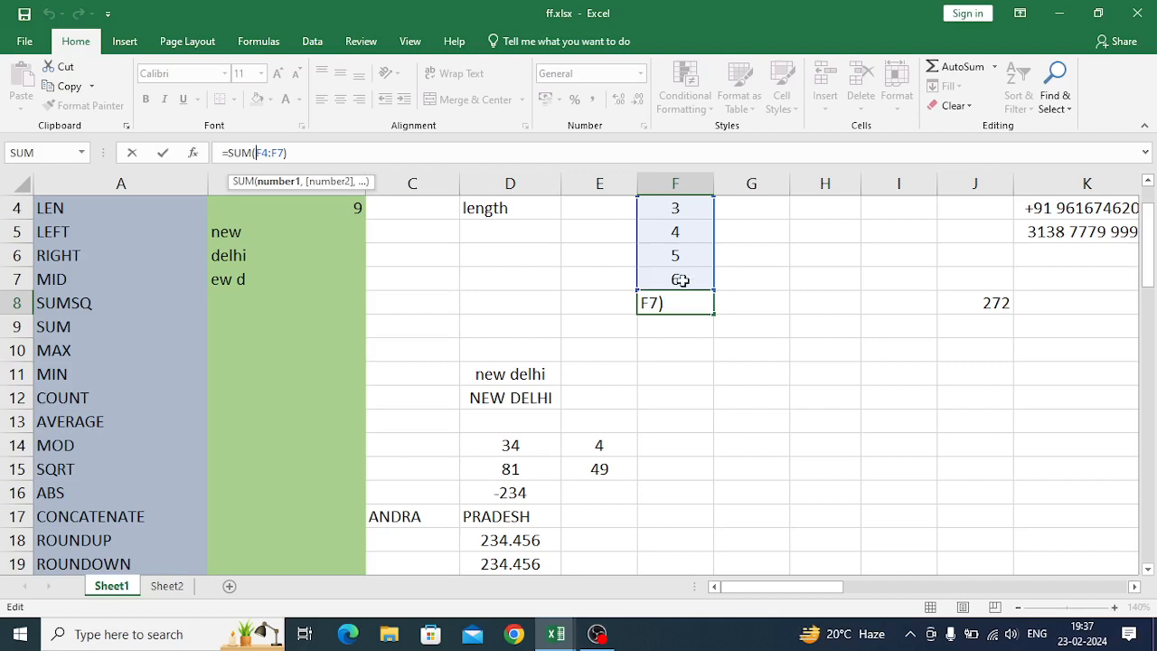
{"action": "left_click", "coordinate": [680, 331]}
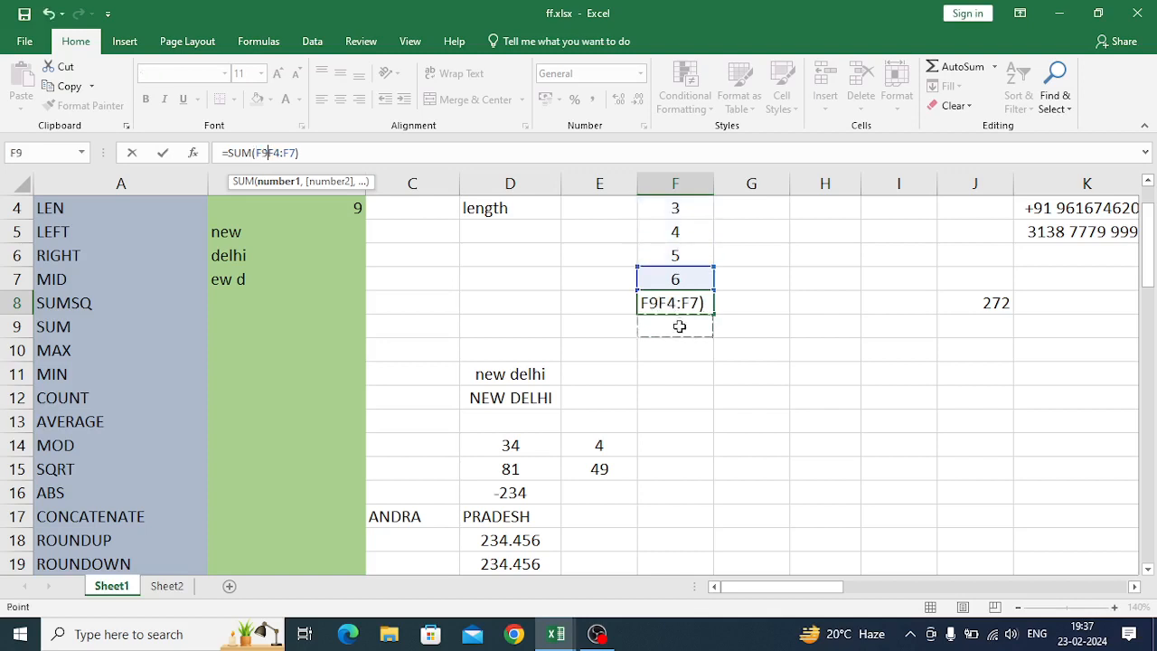
{"action": "key", "text": "Escape"}
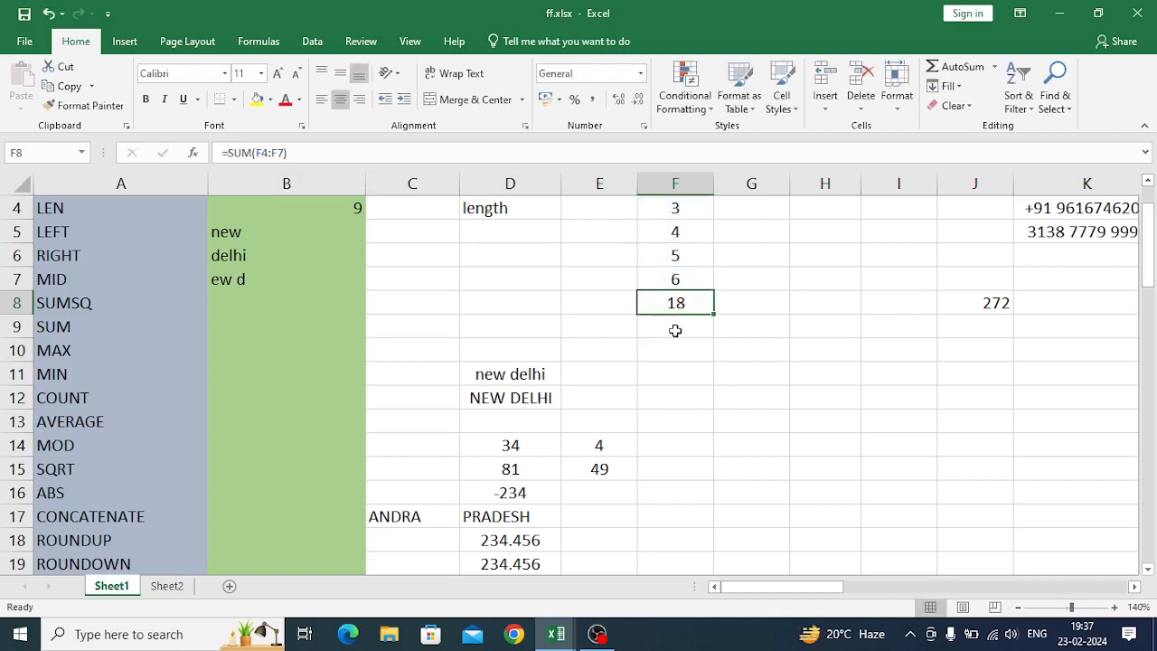
- Enter the formula =SUM(F4,F5,F6,F7) in cell F9, adding the four cells as separate arguments, and review the entered formula
{"action": "left_click", "coordinate": [675, 331]}
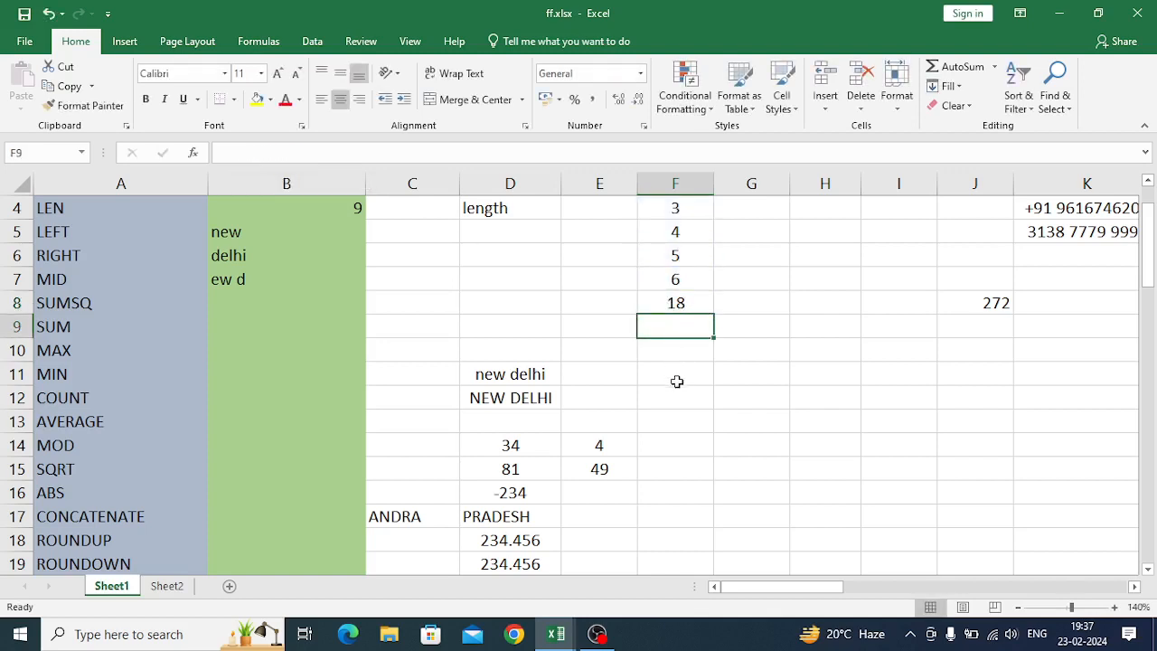
{"action": "type", "text": "="}
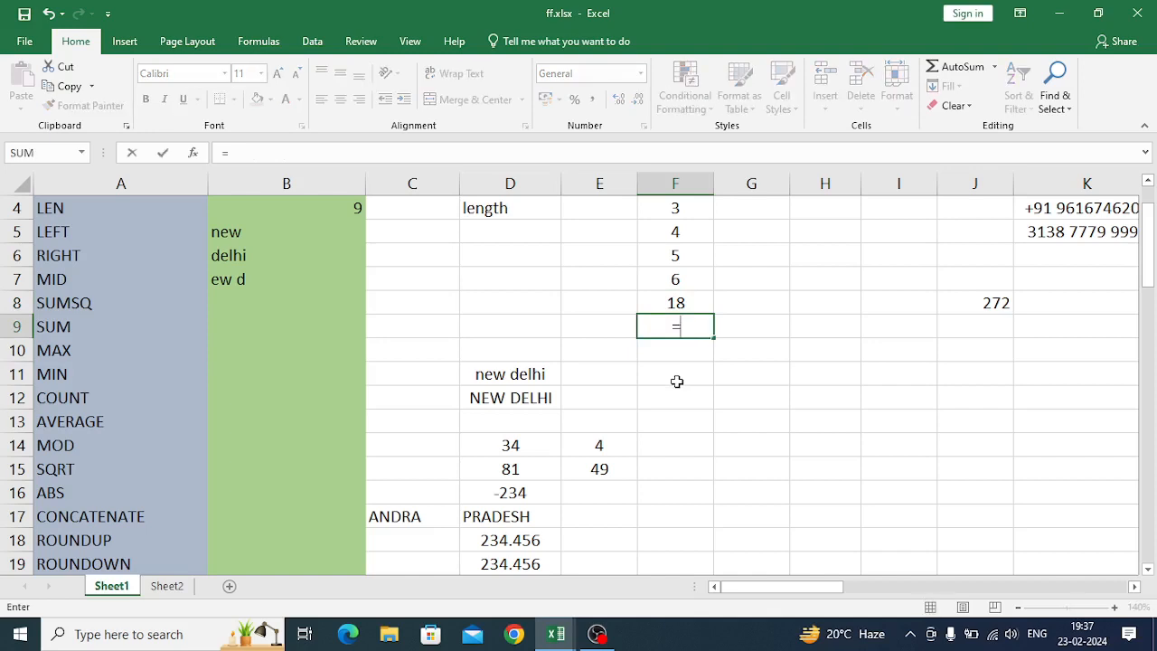
{"action": "type", "text": "Su"}
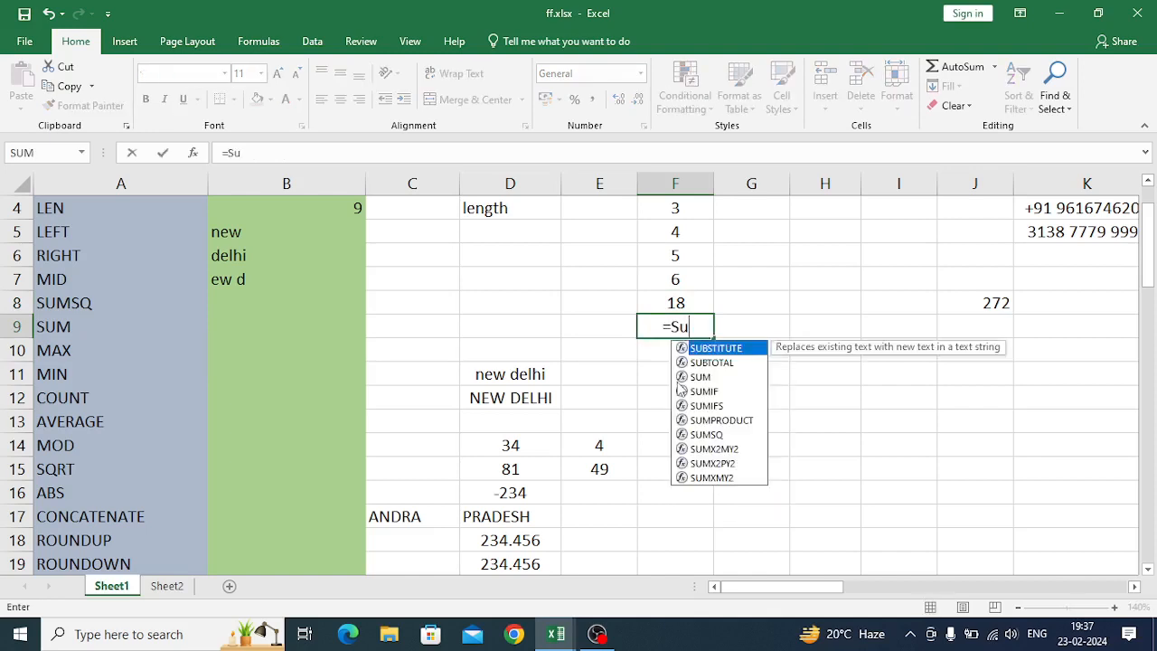
{"action": "type", "text": "m("}
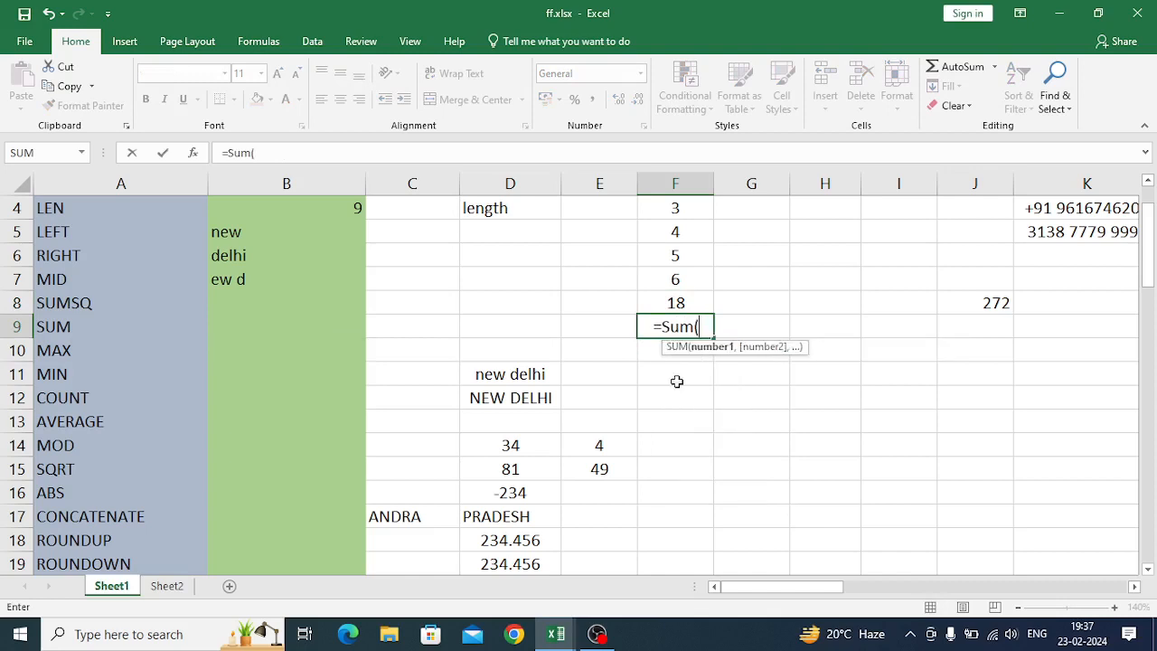
{"action": "left_click", "coordinate": [665, 207]}
{"action": "type", "text": ","}
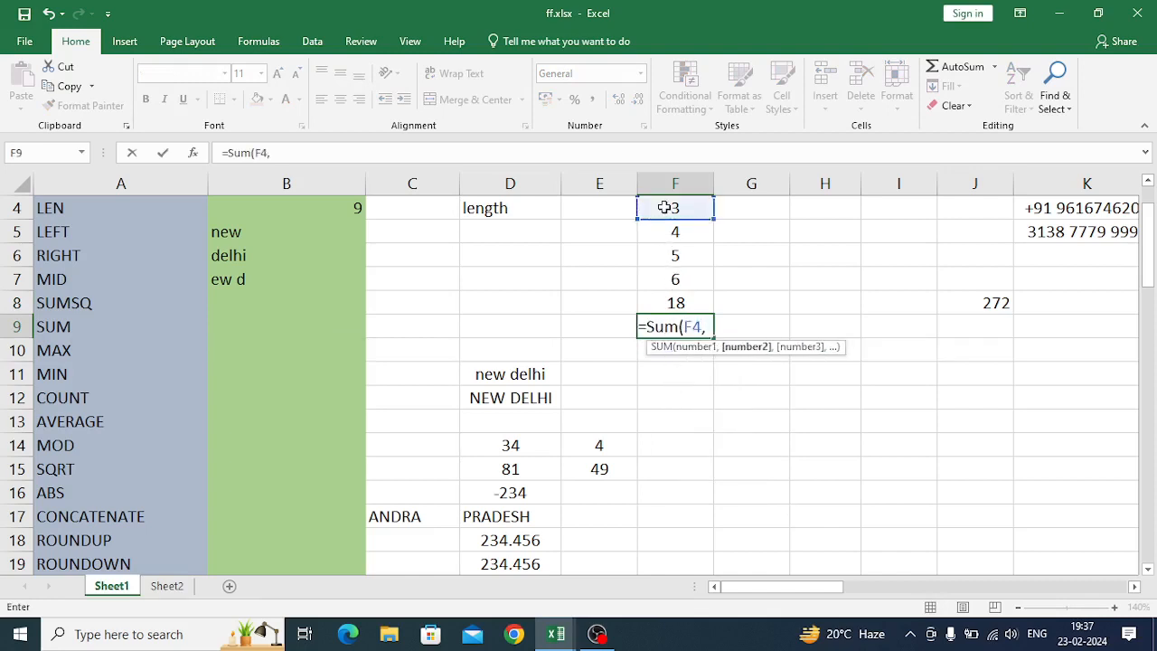
{"action": "left_click", "coordinate": [664, 233]}
{"action": "type", "text": ","}
{"action": "left_click", "coordinate": [667, 255]}
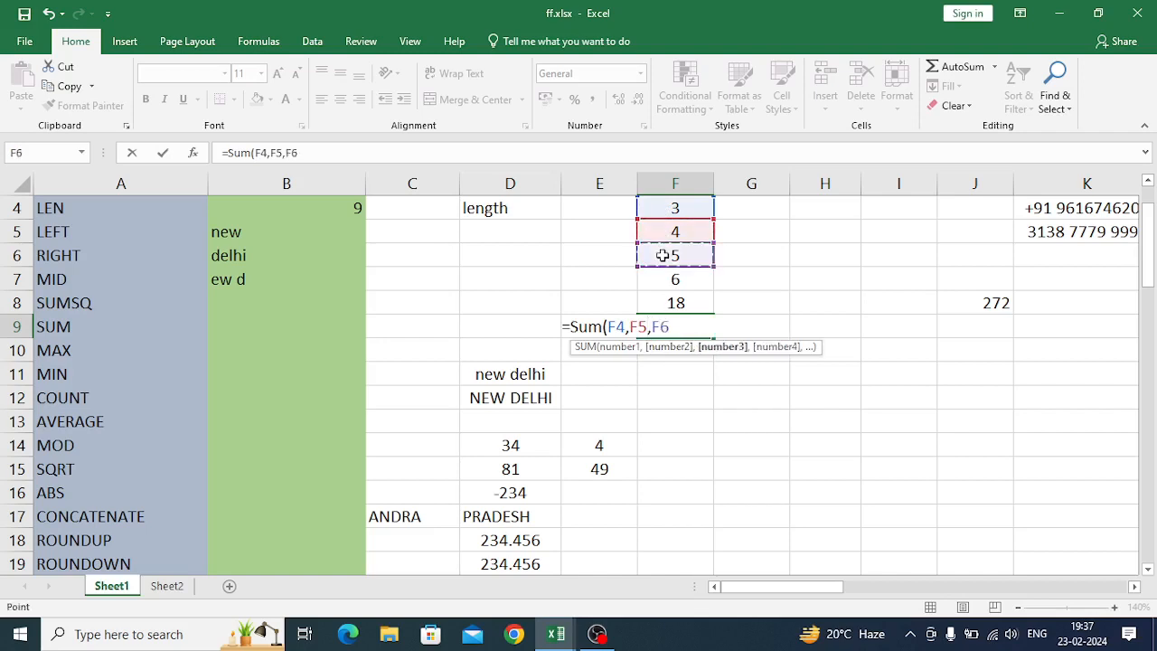
{"action": "type", "text": ","}
{"action": "left_click", "coordinate": [660, 279]}
{"action": "type", "text": ","}
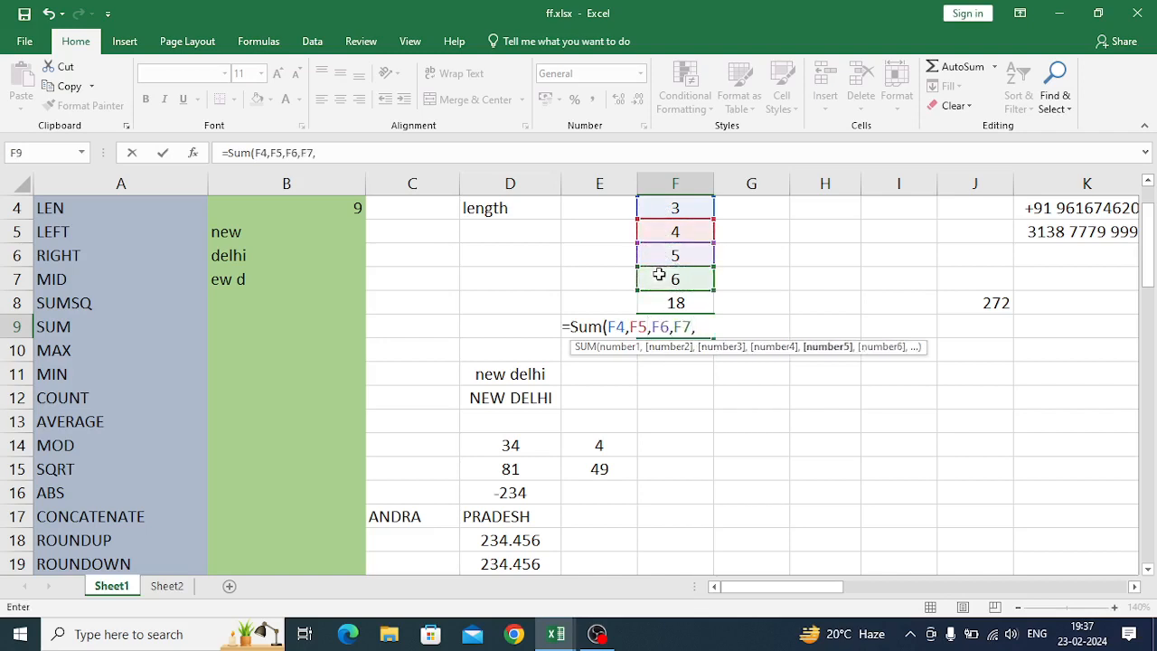
{"action": "key", "text": "BackSpace"}
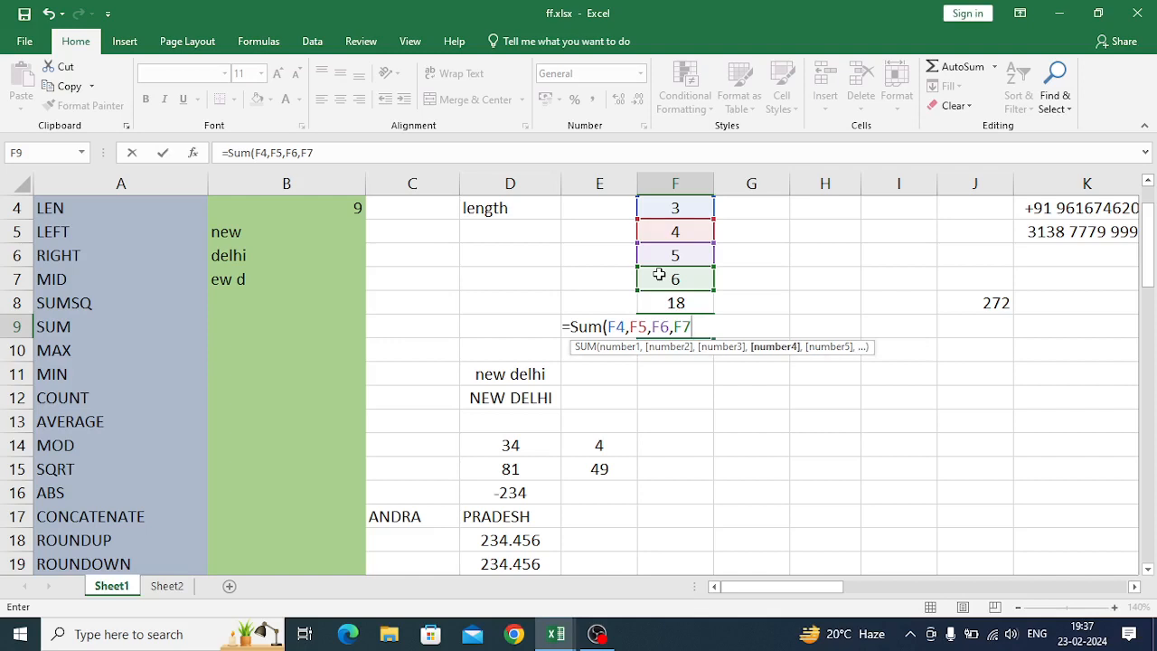
{"action": "key", "text": "Return"}
{"action": "left_click", "coordinate": [662, 326]}
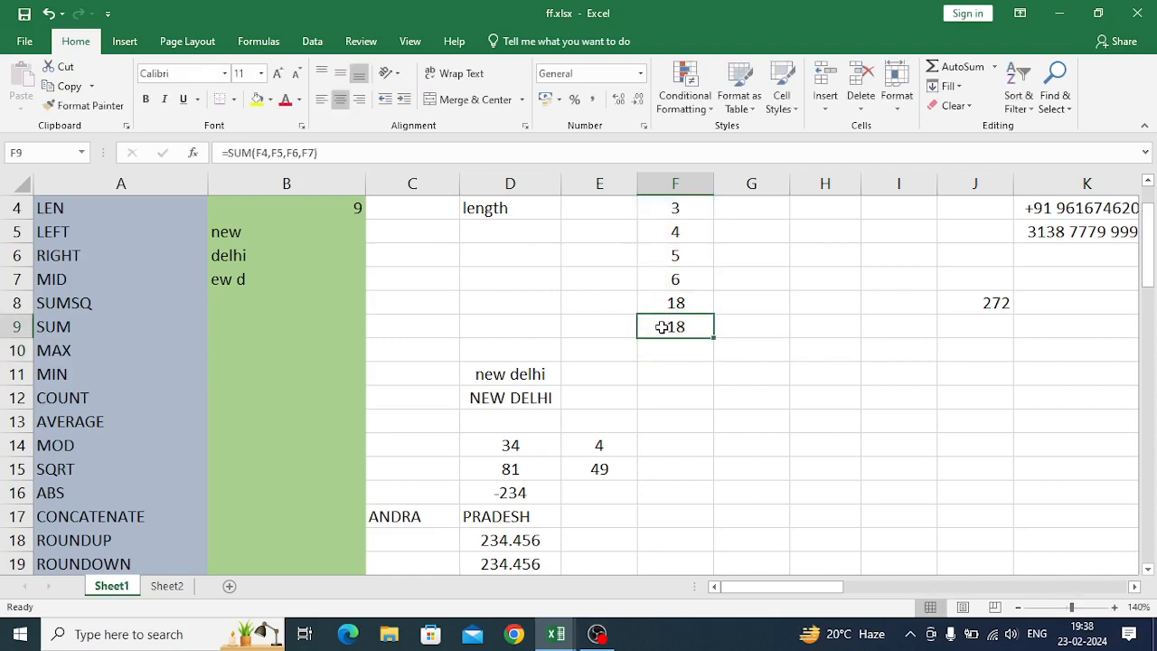
- Enter the formula =SUM(F4:F5,F7) in cell G8, combining a range with a single cell, and review the entered formula
{"action": "left_click", "coordinate": [738, 306]}
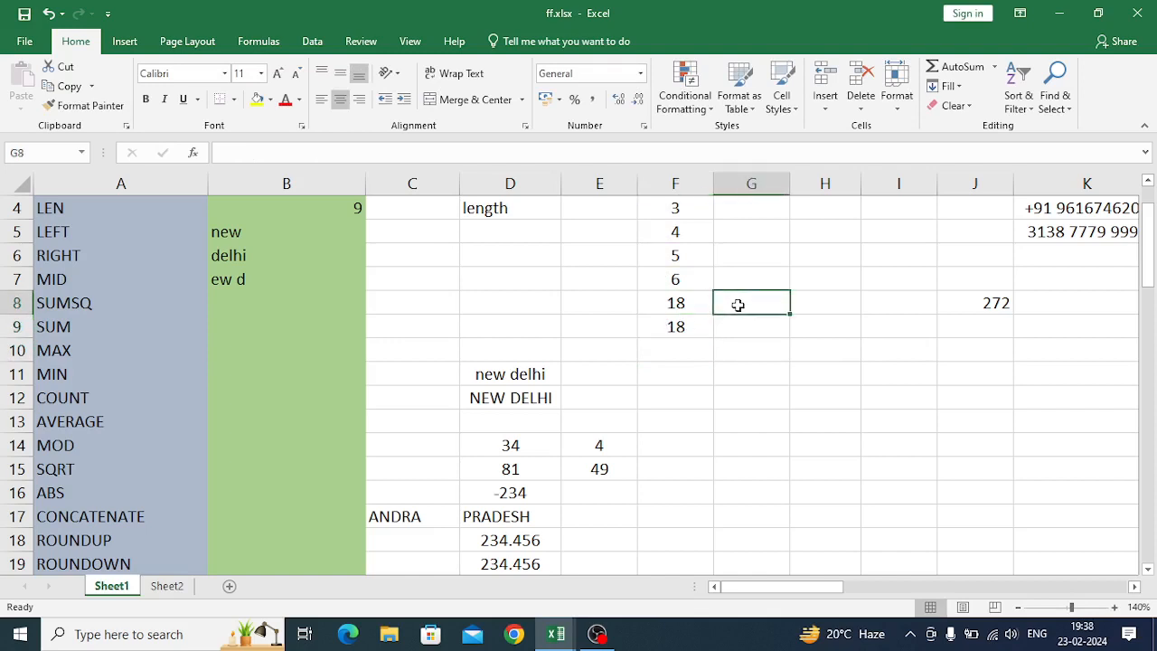
{"action": "type", "text": "="}
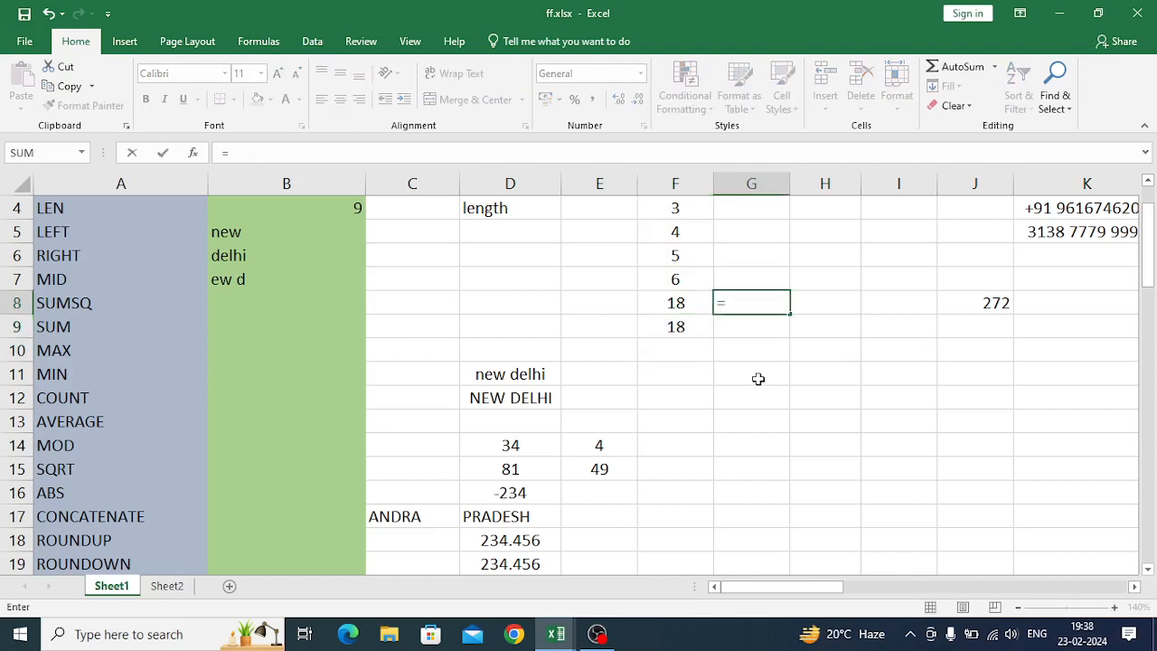
{"action": "type", "text": "sum("}
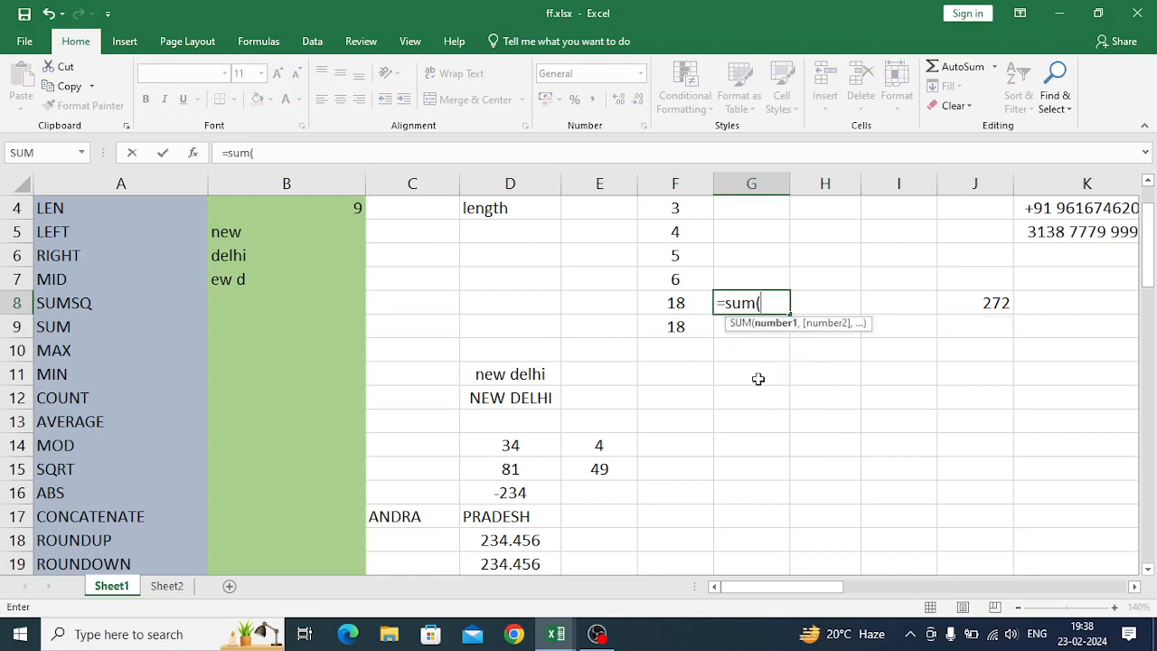
{"action": "left_click_drag", "start_coordinate": [668, 209], "coordinate": [666, 235]}
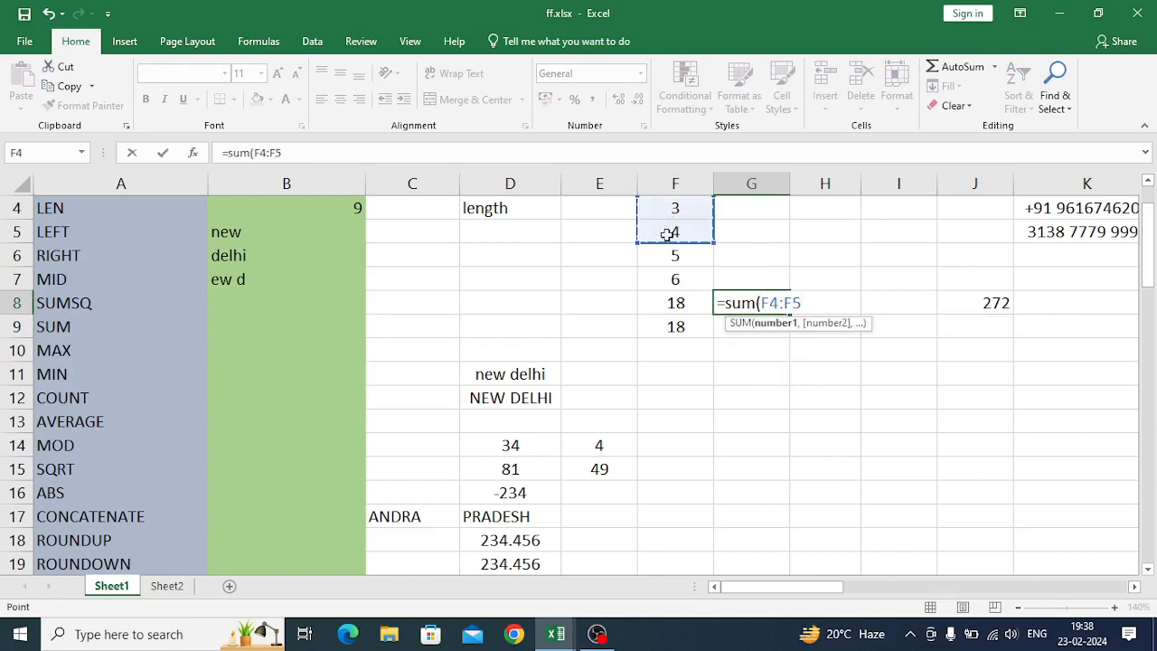
{"action": "left_click", "coordinate": [667, 234]}
{"action": "left_click", "coordinate": [660, 282]}
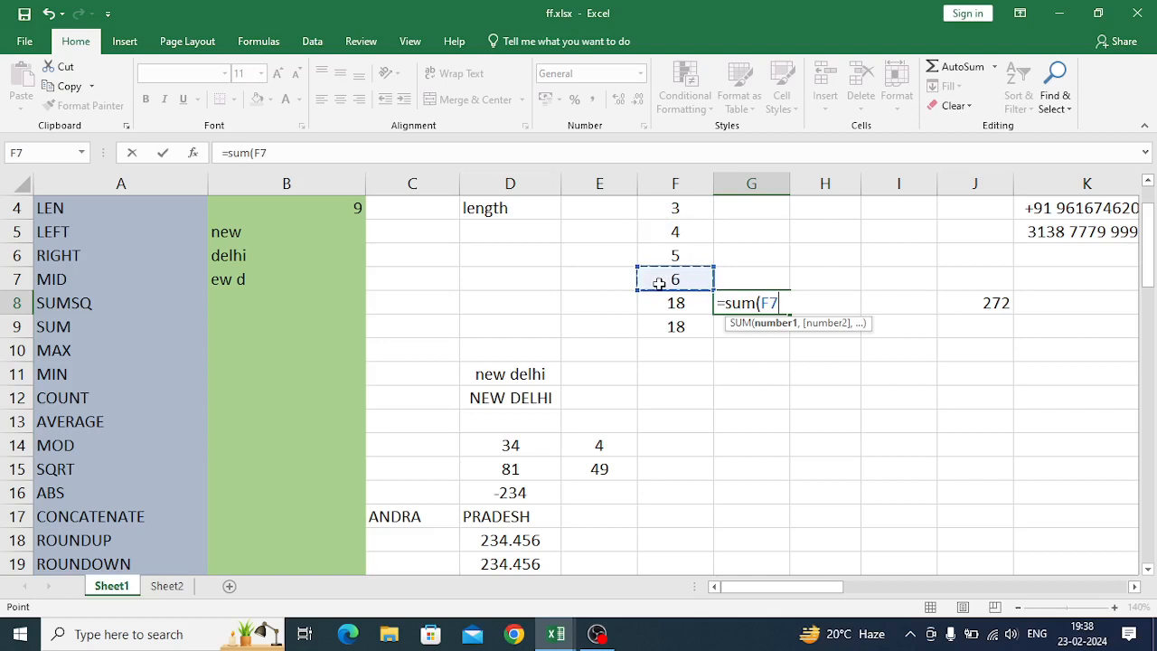
{"action": "left_click", "coordinate": [659, 208]}
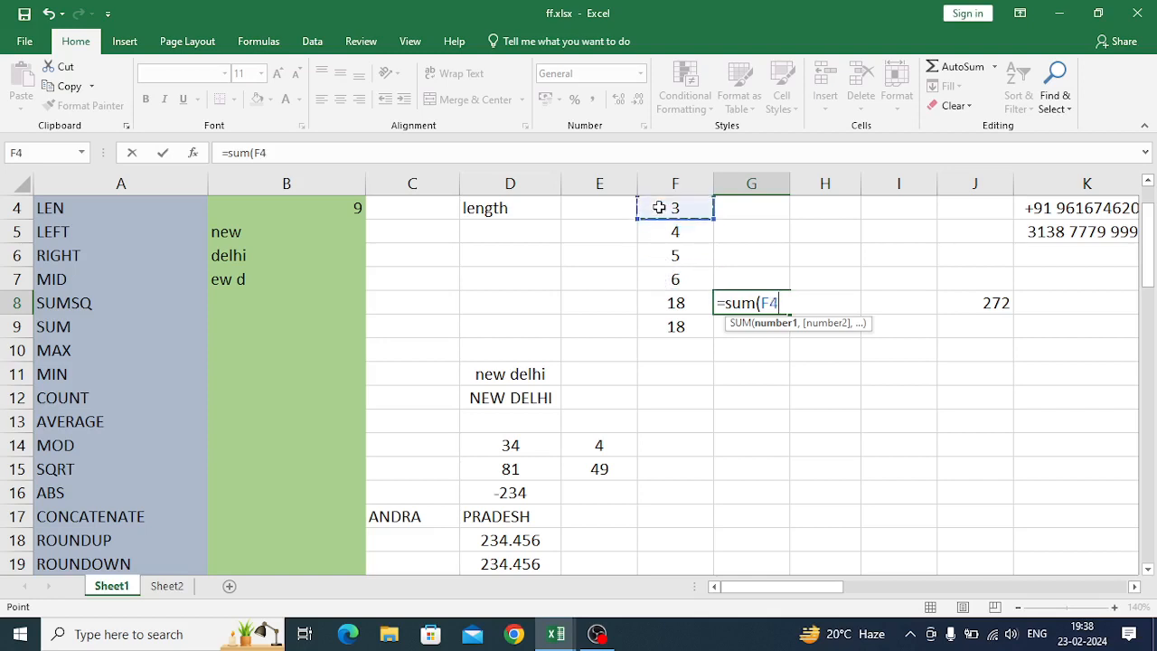
{"action": "left_click_drag", "start_coordinate": [659, 207], "coordinate": [657, 228]}
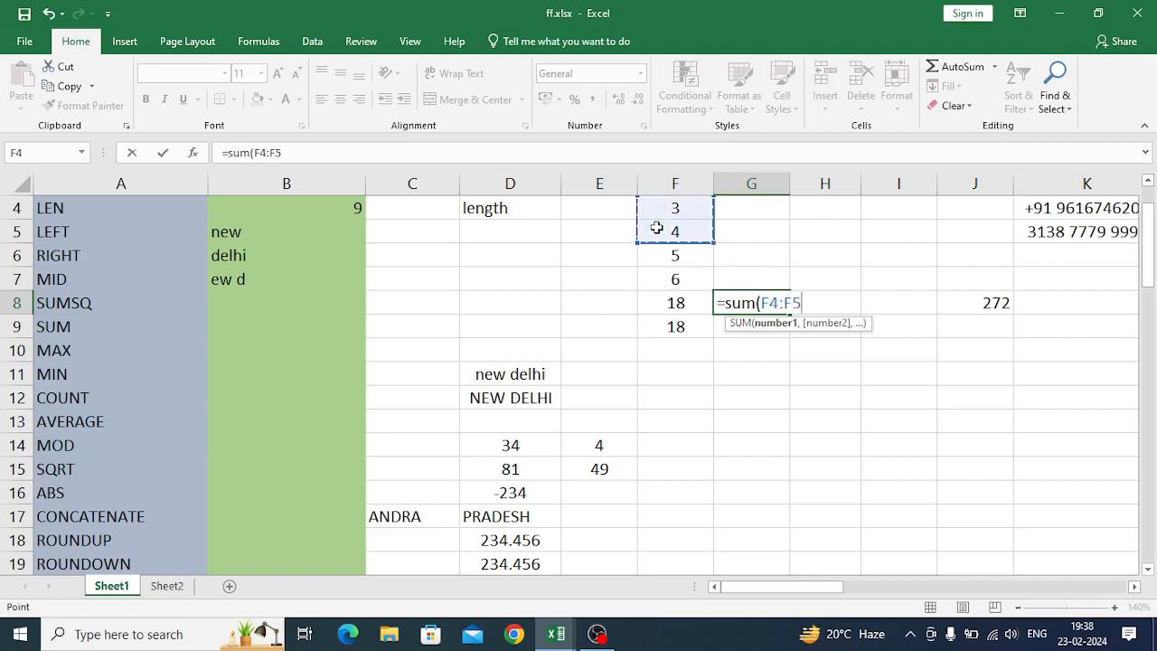
{"action": "type", "text": ","}
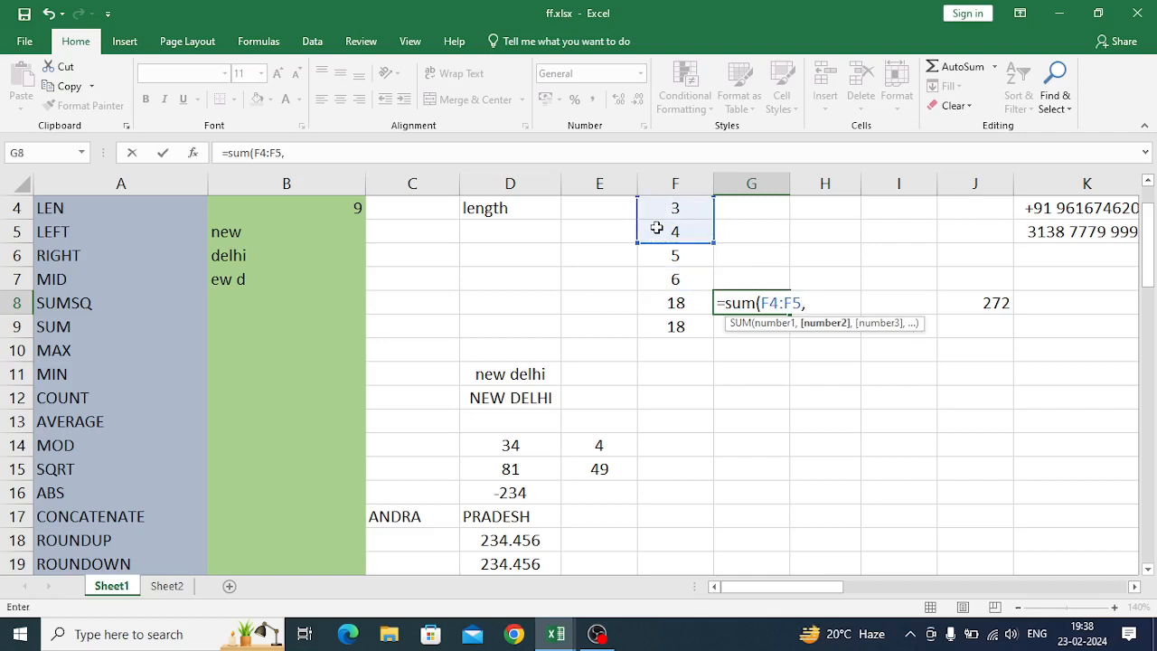
{"action": "left_click", "coordinate": [664, 282]}
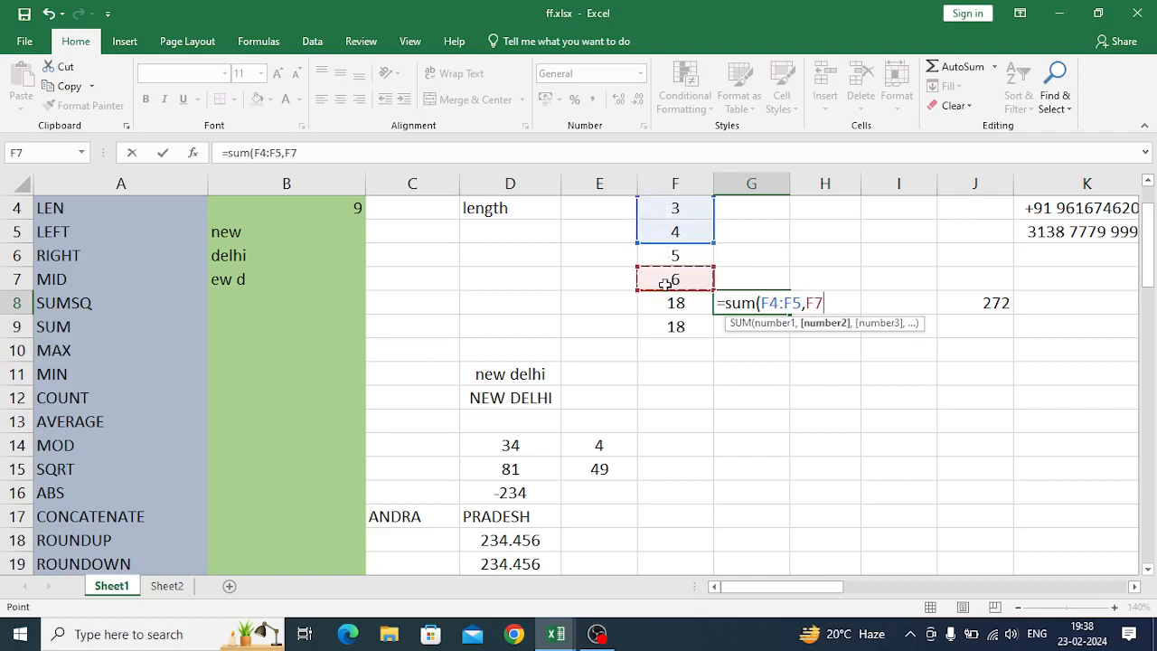
{"action": "key", "text": "Return"}
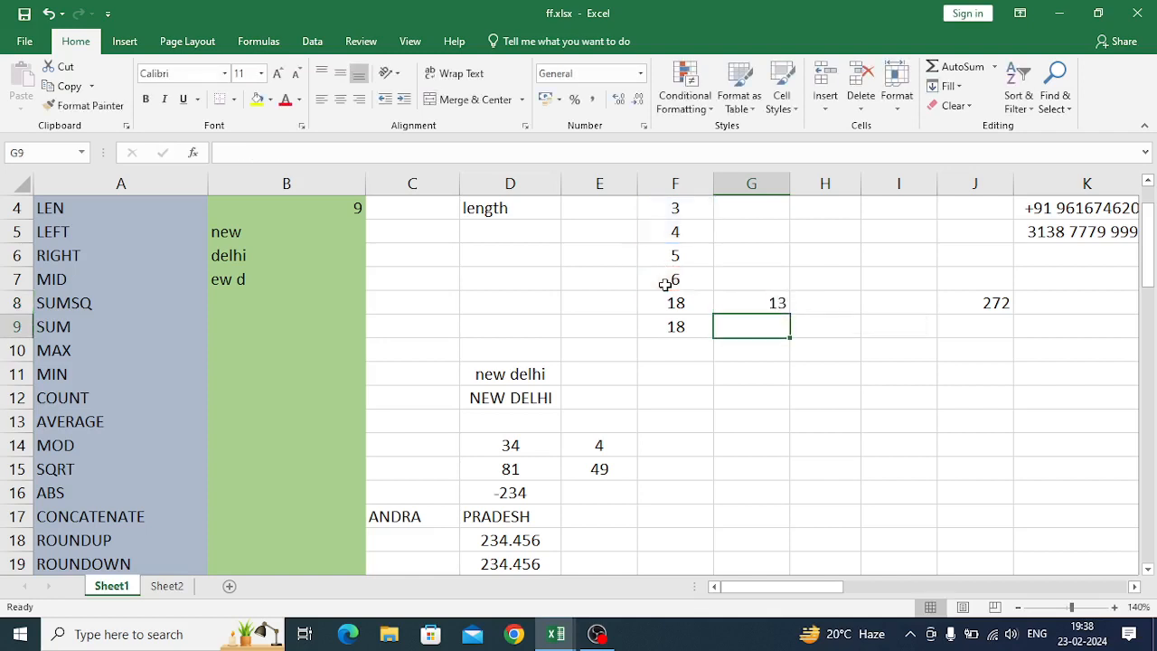
{"action": "left_click", "coordinate": [751, 301]}
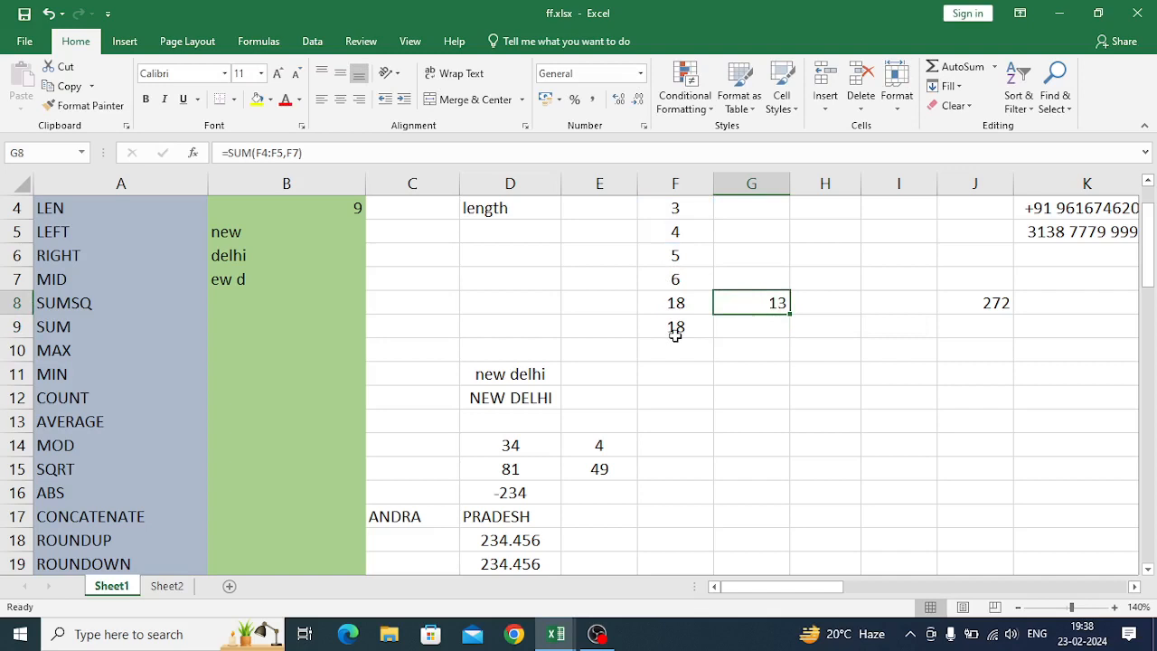
- Enter the formula =SUM(3,4,5,6) with typed numbers in cell G6, and compare it with the SUM formulas in F8, G8 and F9
{"action": "left_click", "coordinate": [739, 258]}
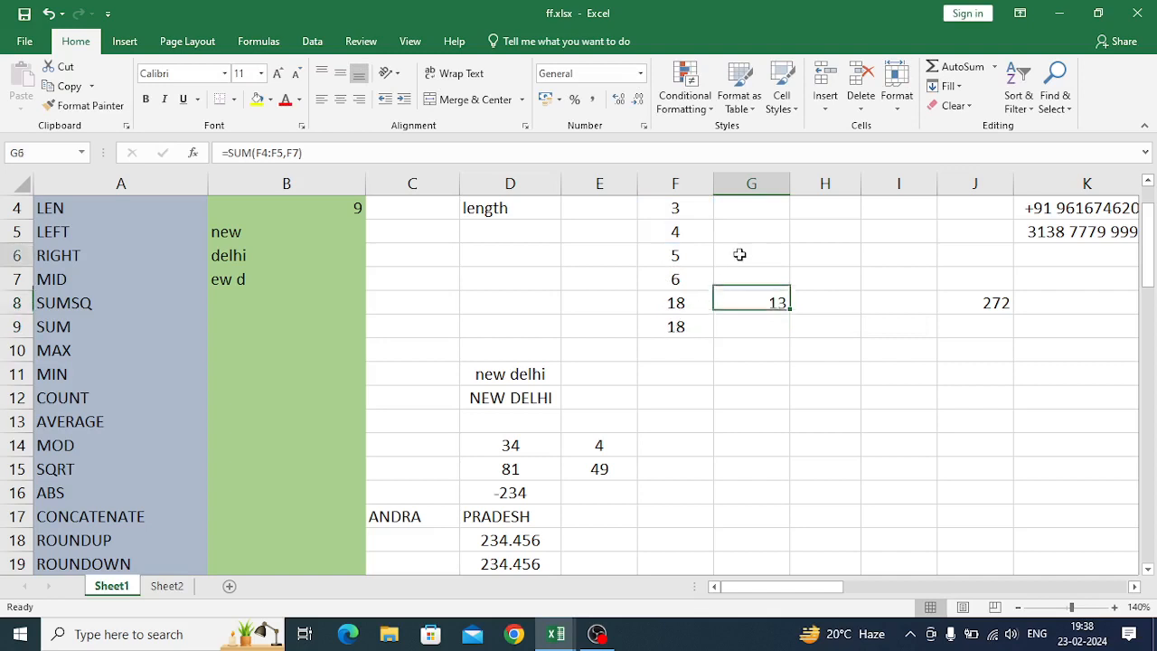
{"action": "type", "text": "="}
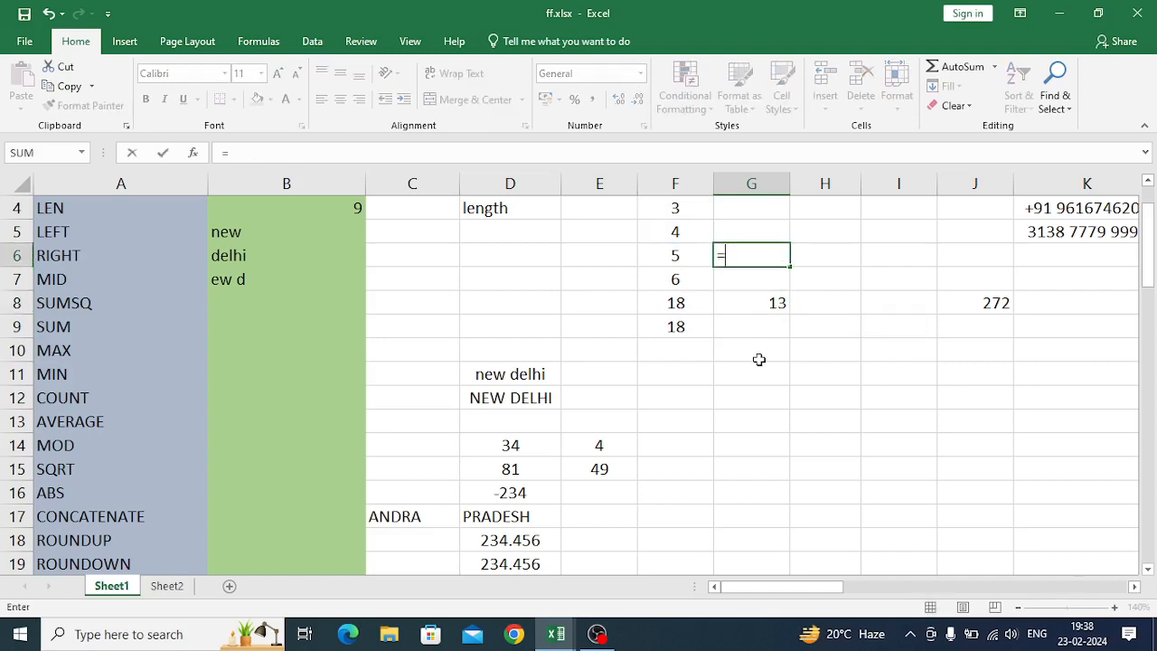
{"action": "type", "text": "smu"}
{"action": "key", "text": "BackSpace"}
{"action": "key", "text": "BackSpace"}
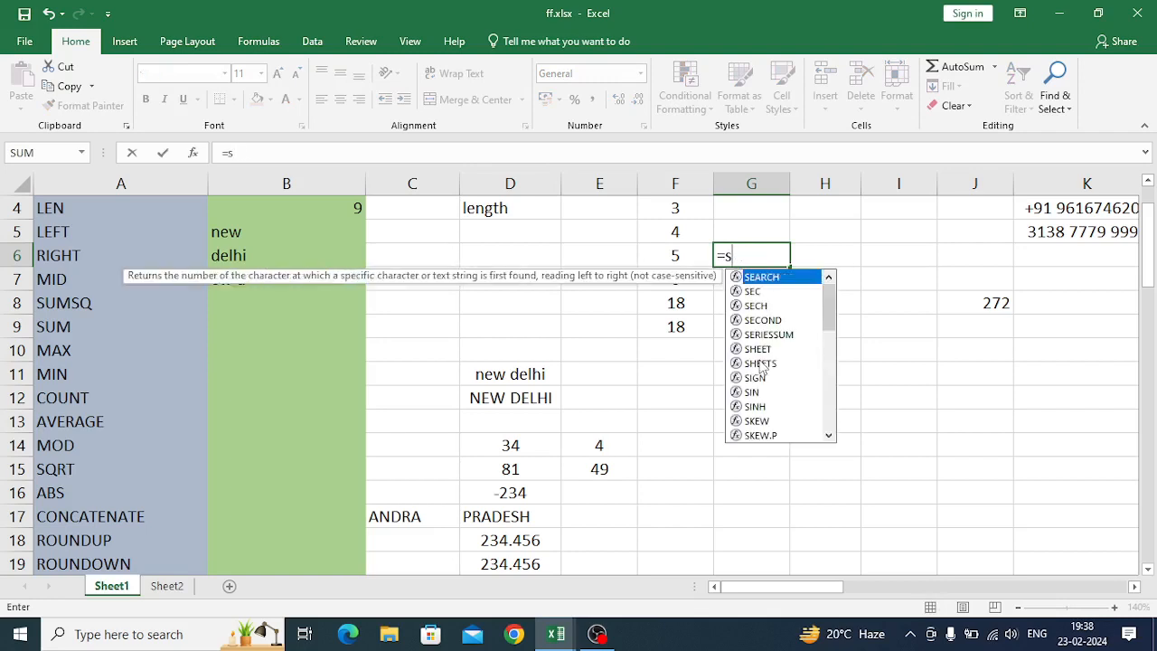
{"action": "type", "text": "um("}
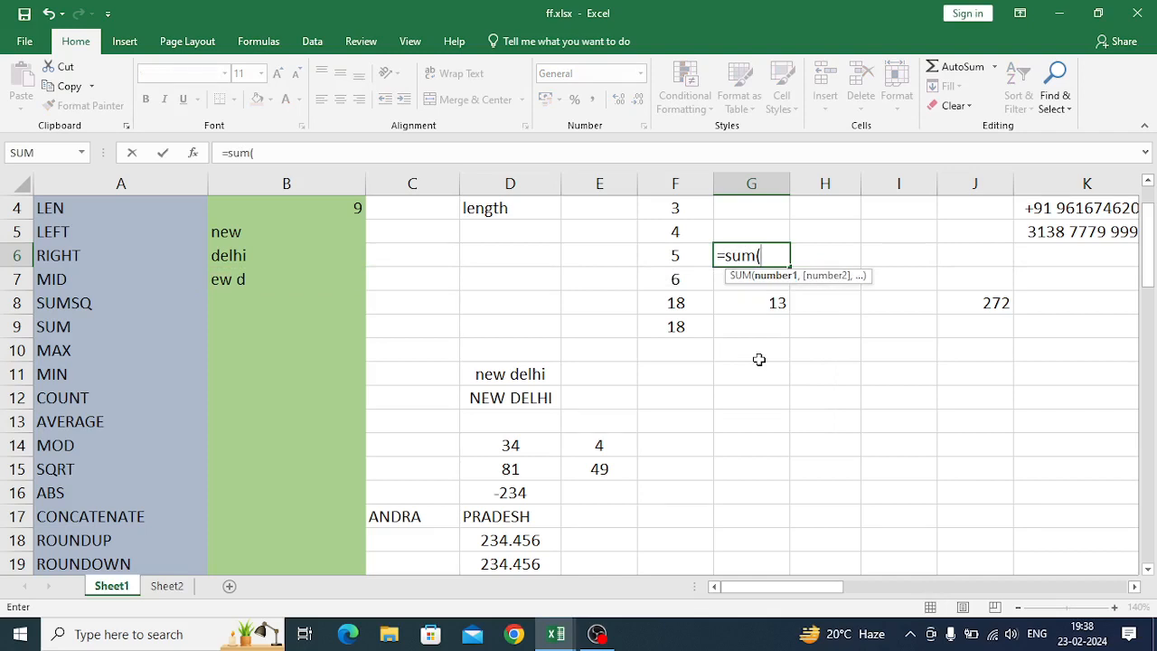
{"action": "type", "text": " 3,"}
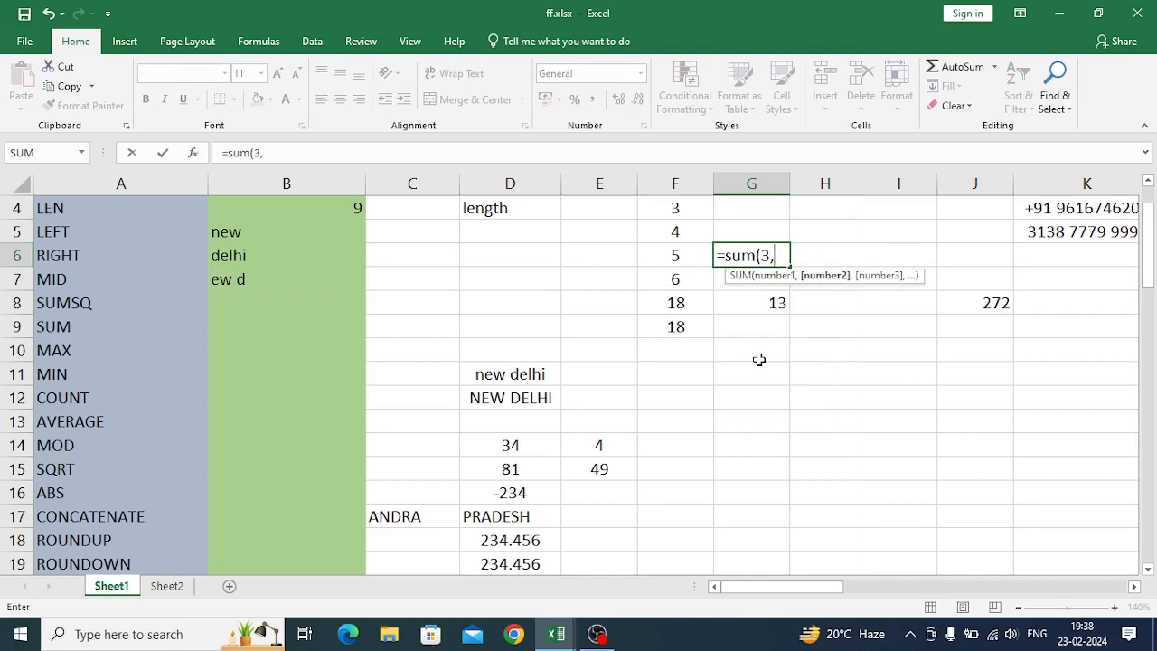
{"action": "type", "text": "4,5"}
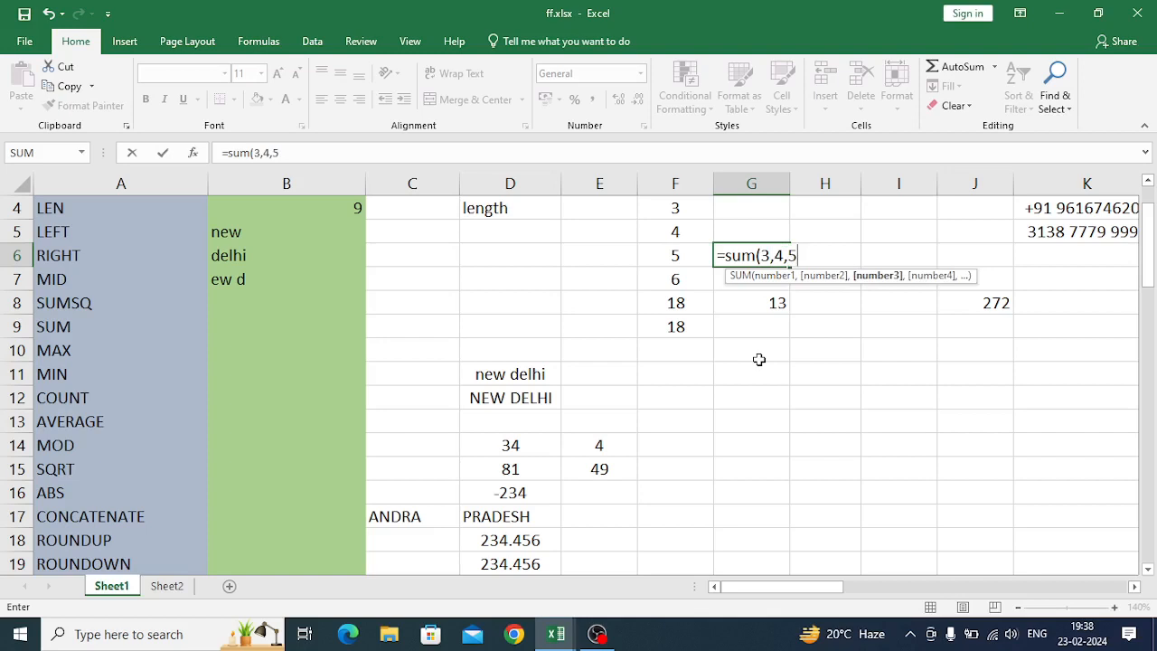
{"action": "type", "text": ",6"}
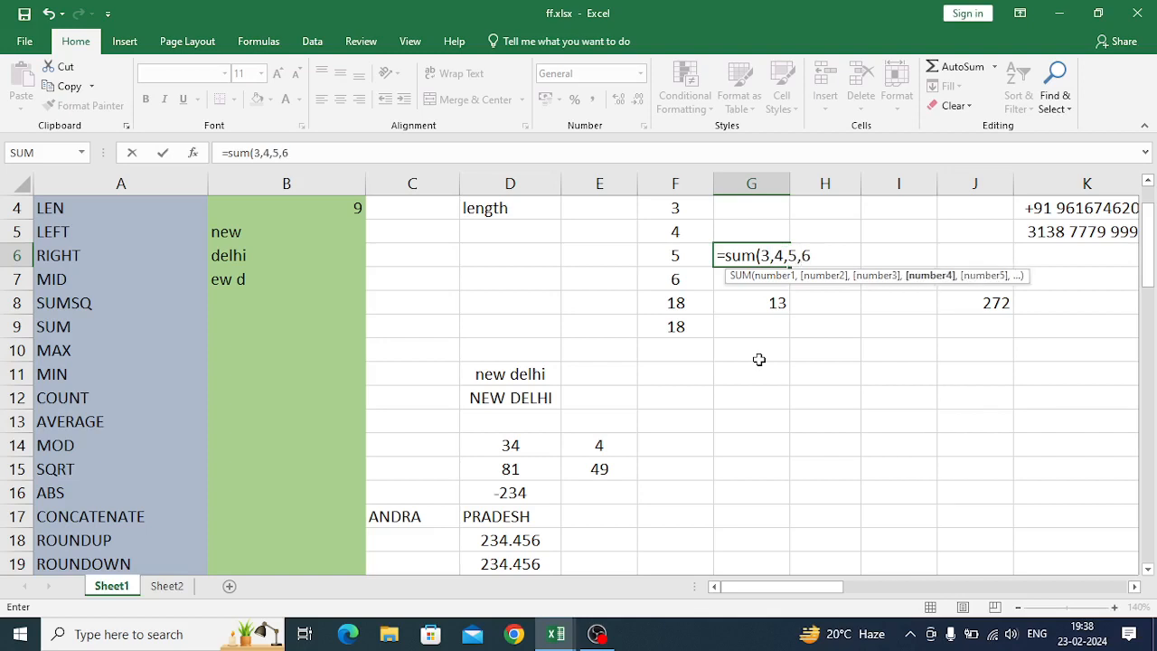
{"action": "key", "text": "Return"}
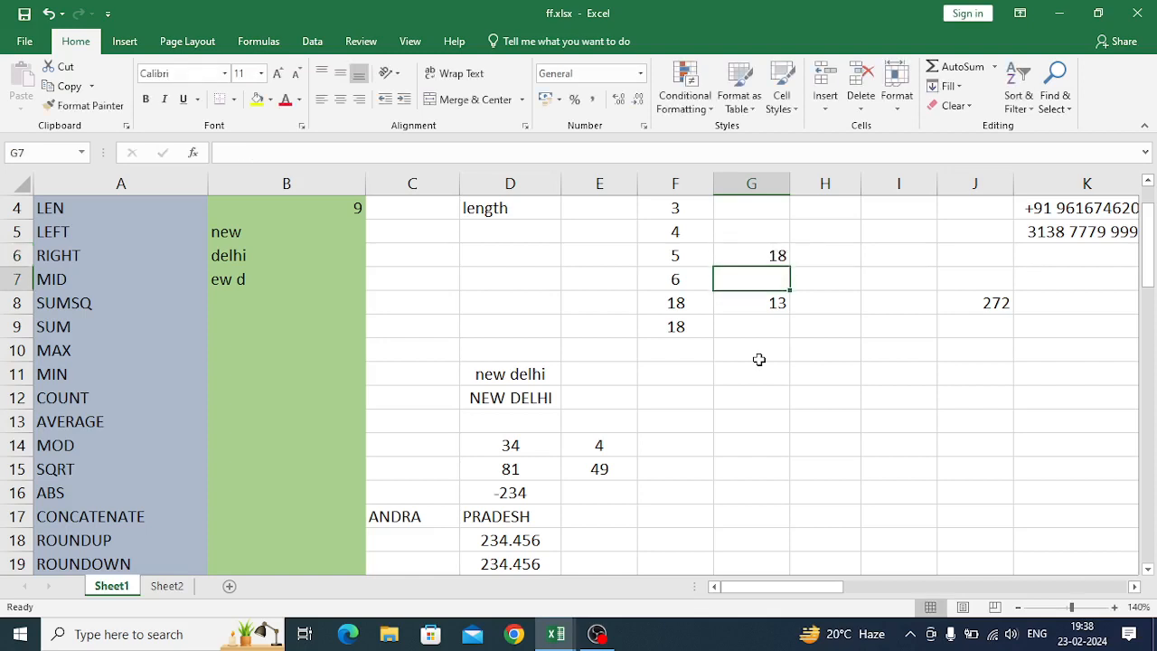
{"action": "left_click", "coordinate": [760, 256]}
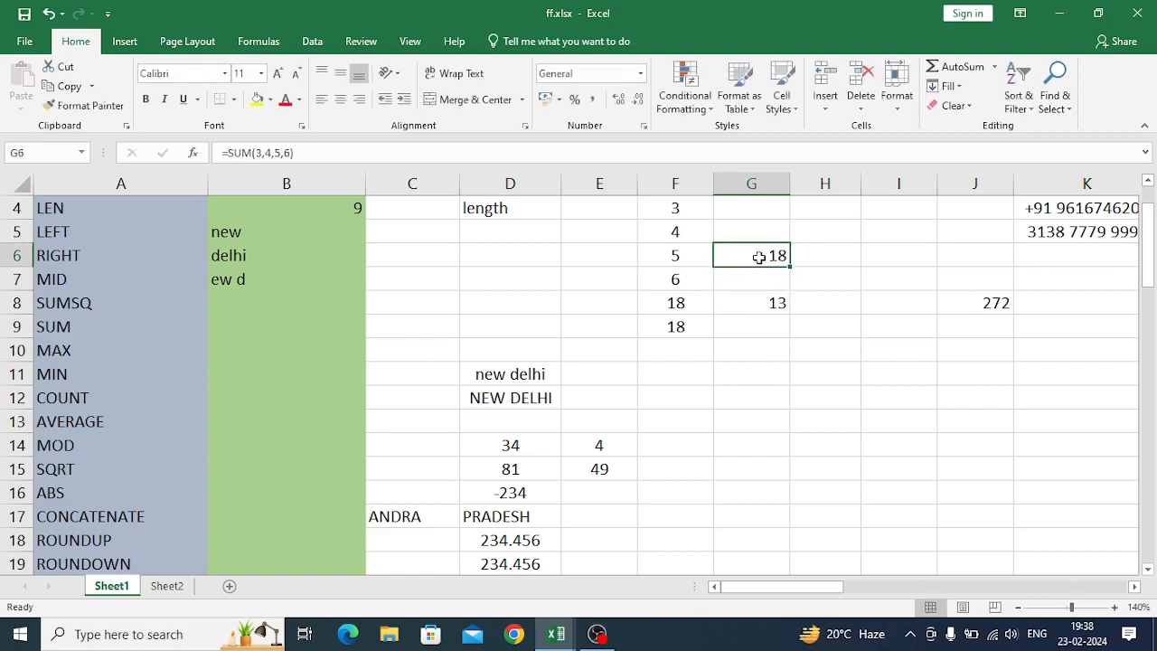
{"action": "left_click", "coordinate": [677, 301]}
{"action": "left_click", "coordinate": [747, 301]}
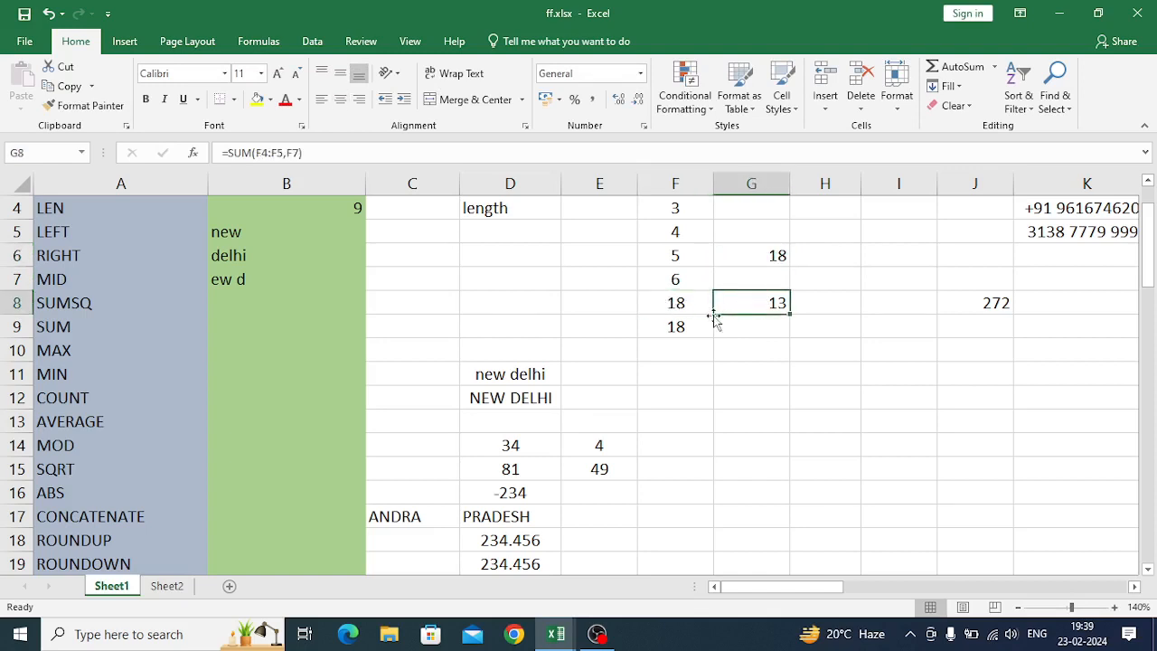
{"action": "left_click", "coordinate": [669, 327]}
- Apply a blue-grey fill colour to the range F8:G9 and to cell G6
{"action": "left_click_drag", "start_coordinate": [657, 301], "coordinate": [742, 316]}
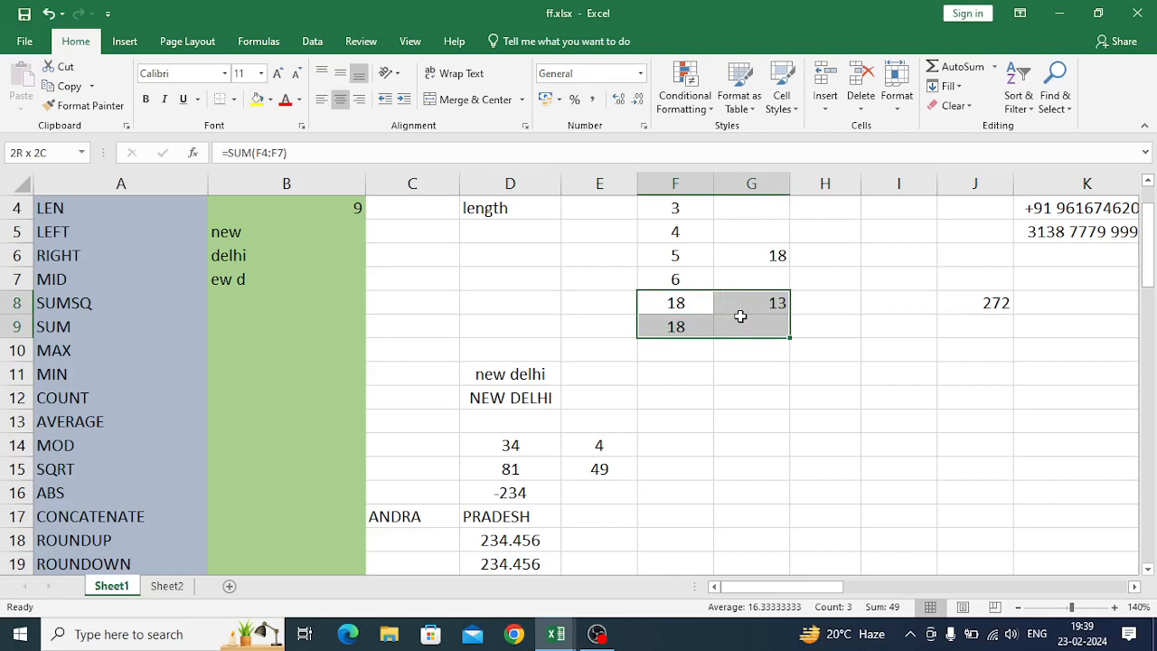
{"action": "left_click", "coordinate": [269, 100]}
{"action": "left_click", "coordinate": [304, 170]}
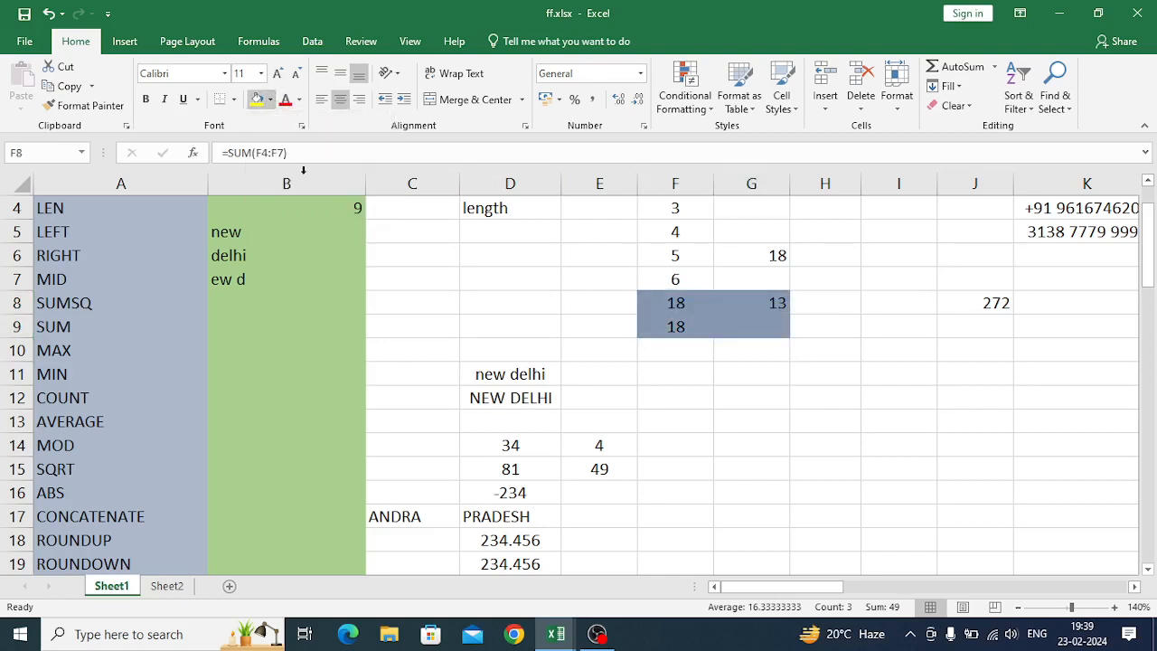
{"action": "left_click", "coordinate": [687, 369]}
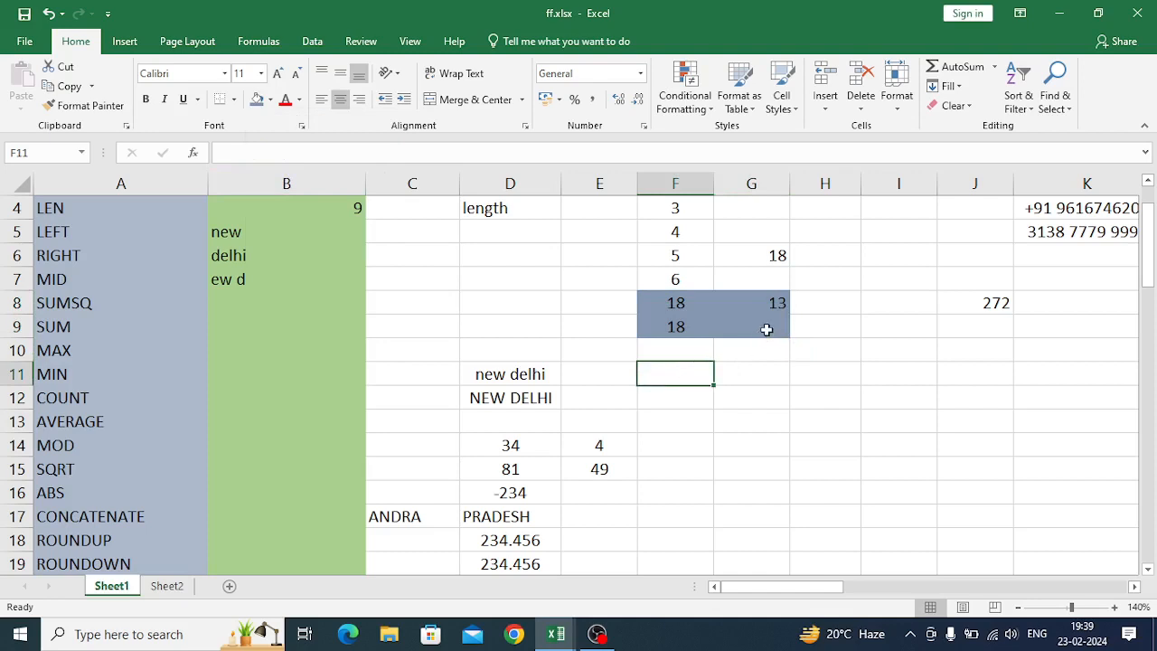
{"action": "left_click", "coordinate": [770, 257]}
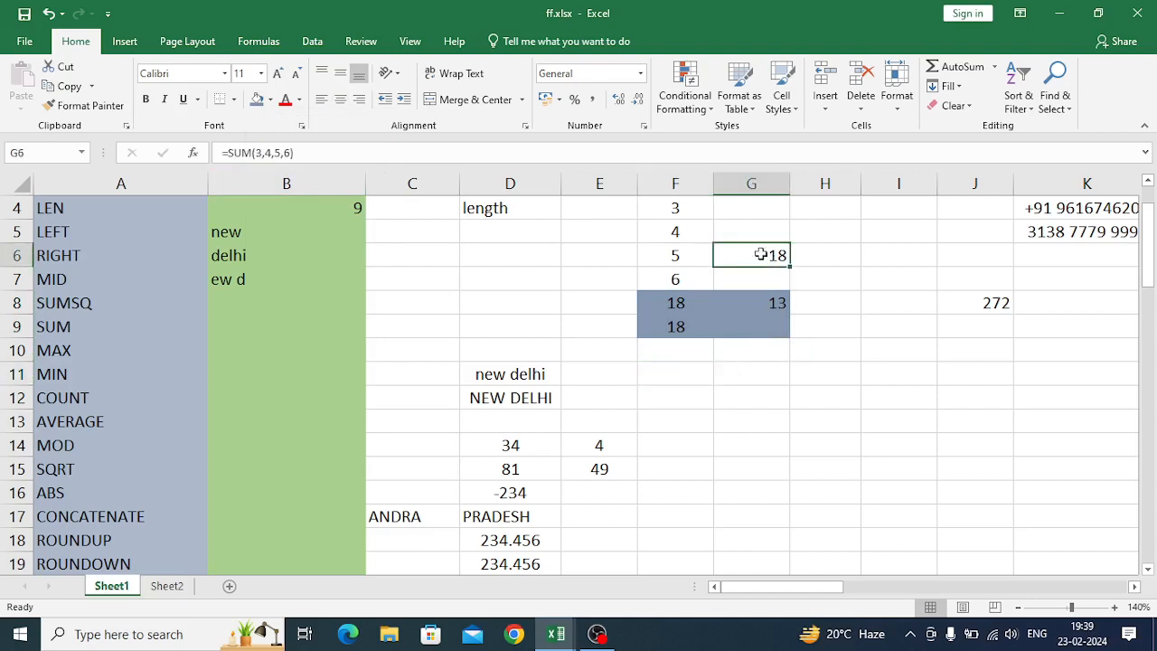
{"action": "left_click", "coordinate": [257, 99]}
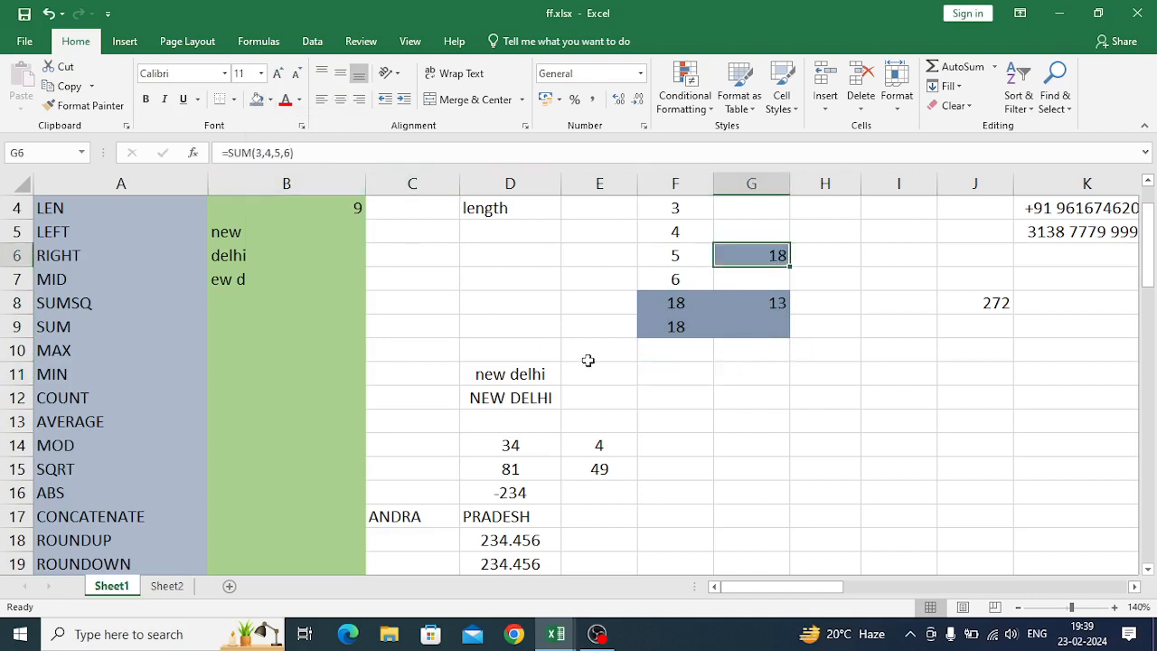
{"action": "left_click", "coordinate": [647, 395]}
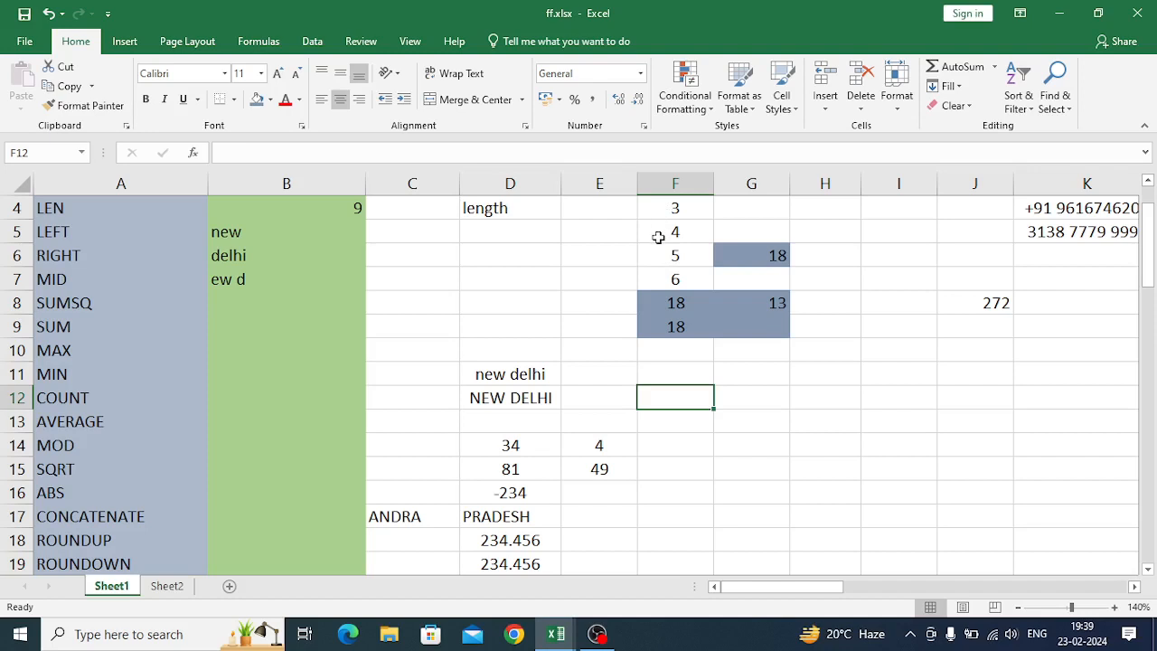
- Change the sample number in cell F5 to 6, and check the SUM cells F8, F9, G8 and G6
{"action": "left_click", "coordinate": [658, 233]}
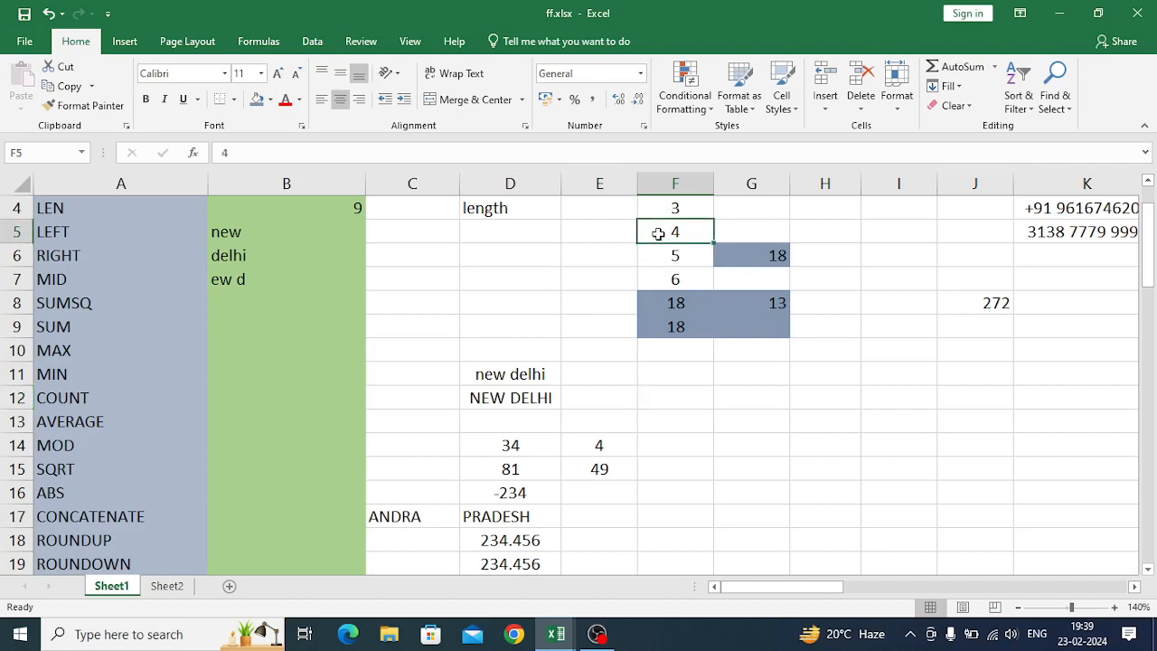
{"action": "type", "text": "6"}
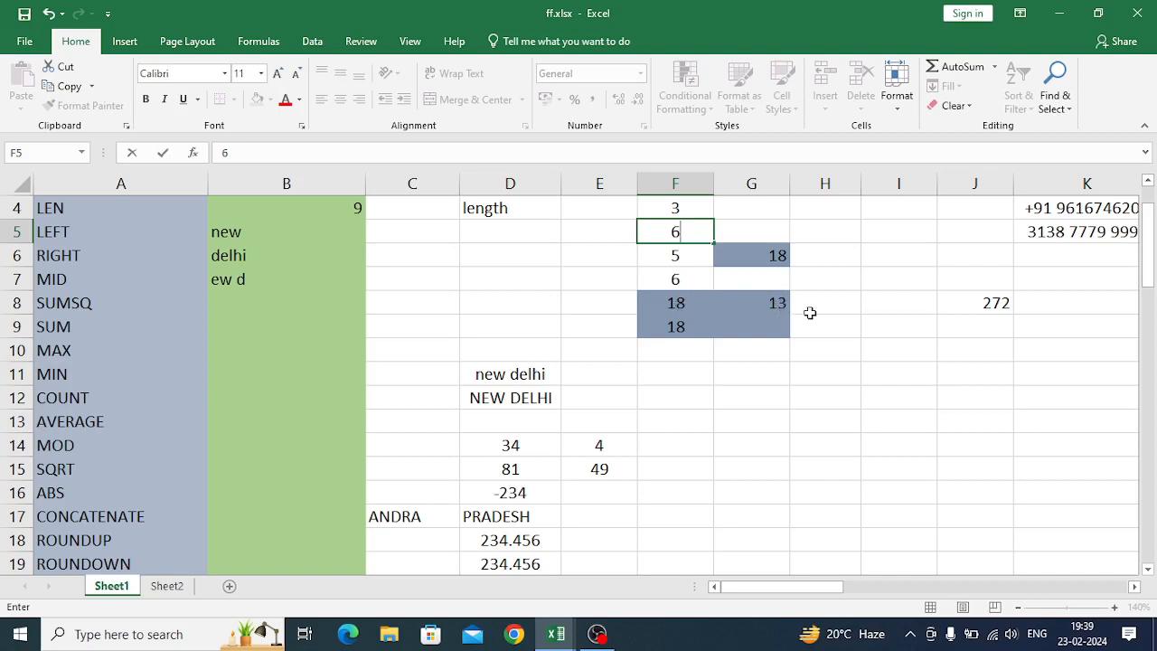
{"action": "key", "text": "Return"}
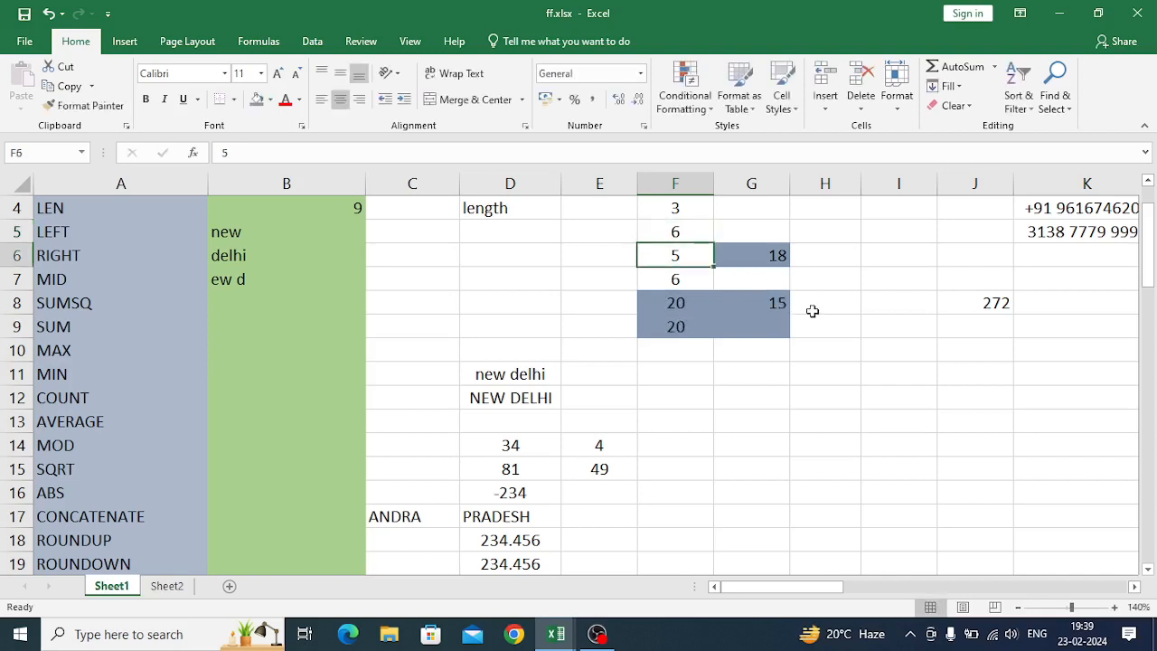
{"action": "left_click", "coordinate": [677, 304]}
{"action": "left_click", "coordinate": [677, 329]}
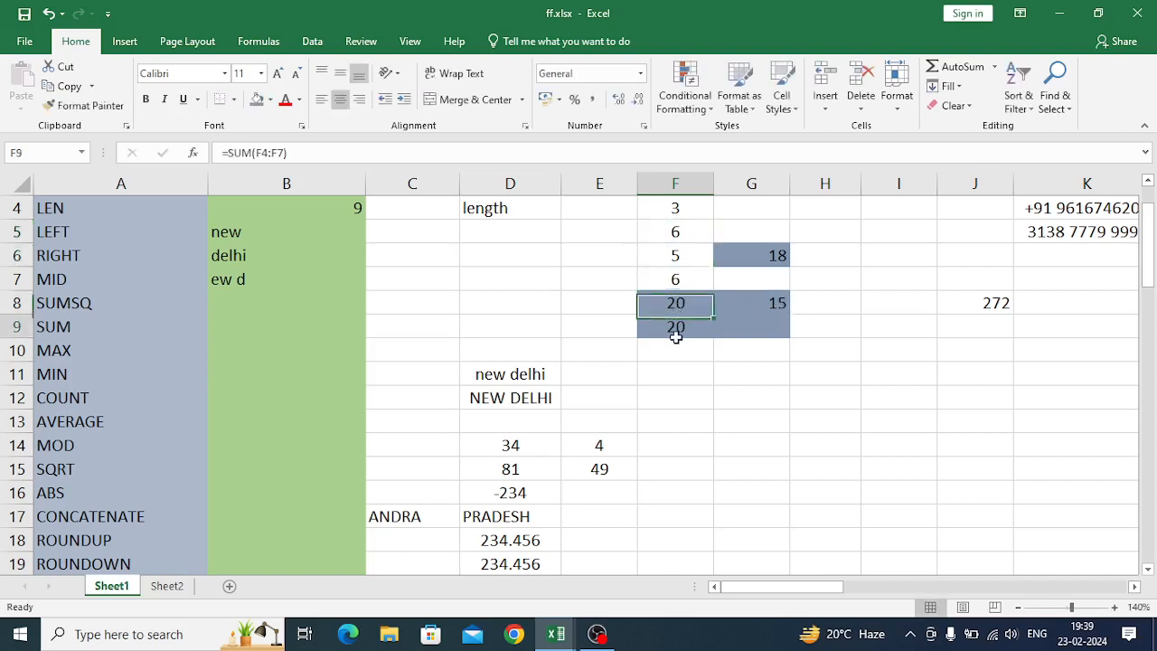
{"action": "left_click", "coordinate": [769, 303]}
{"action": "left_click", "coordinate": [767, 257]}
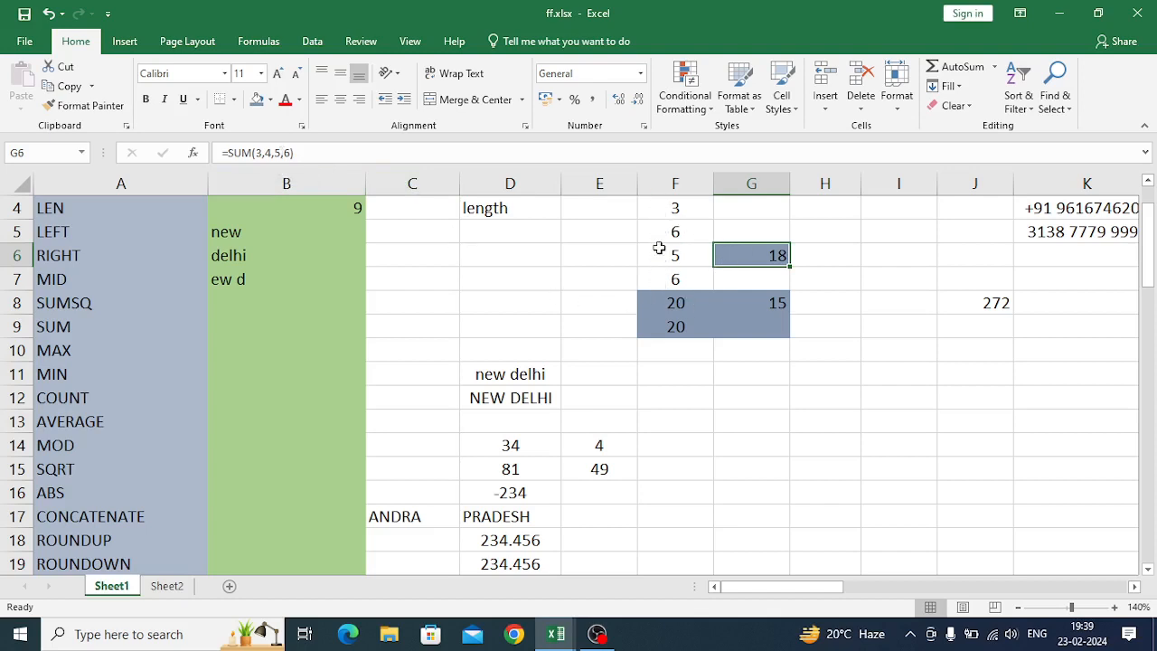
- Replace the SUM function in cell F8 with MAX so the formula reads =MAX(F4:F7)
{"action": "left_click", "coordinate": [660, 305]}
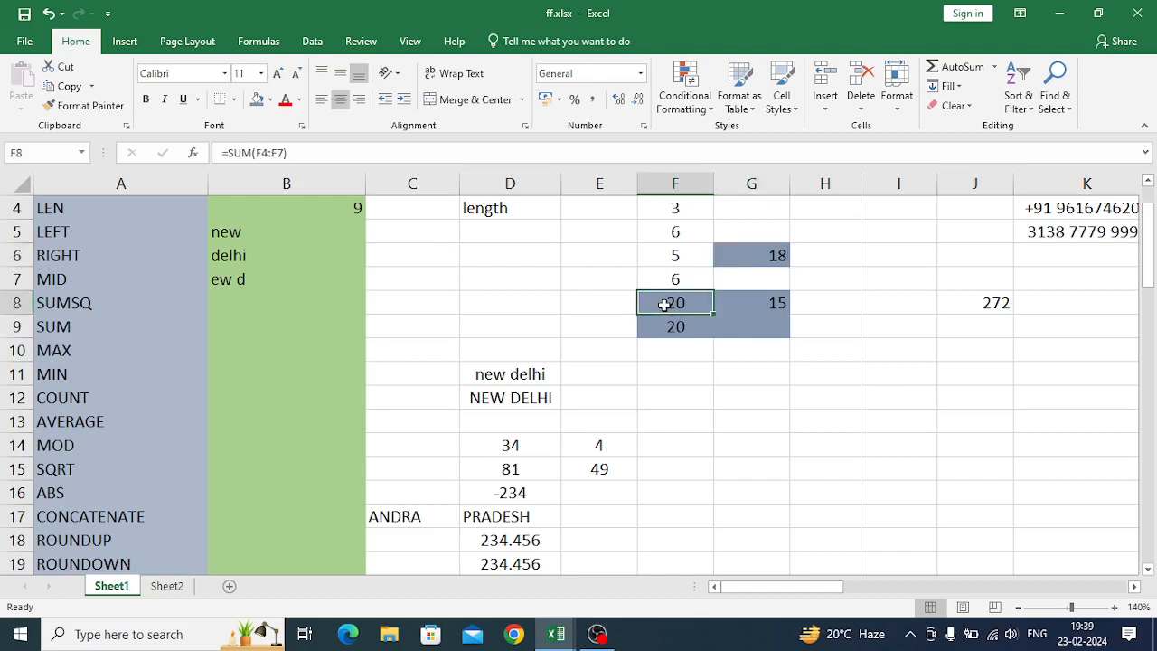
{"action": "left_click", "coordinate": [264, 152]}
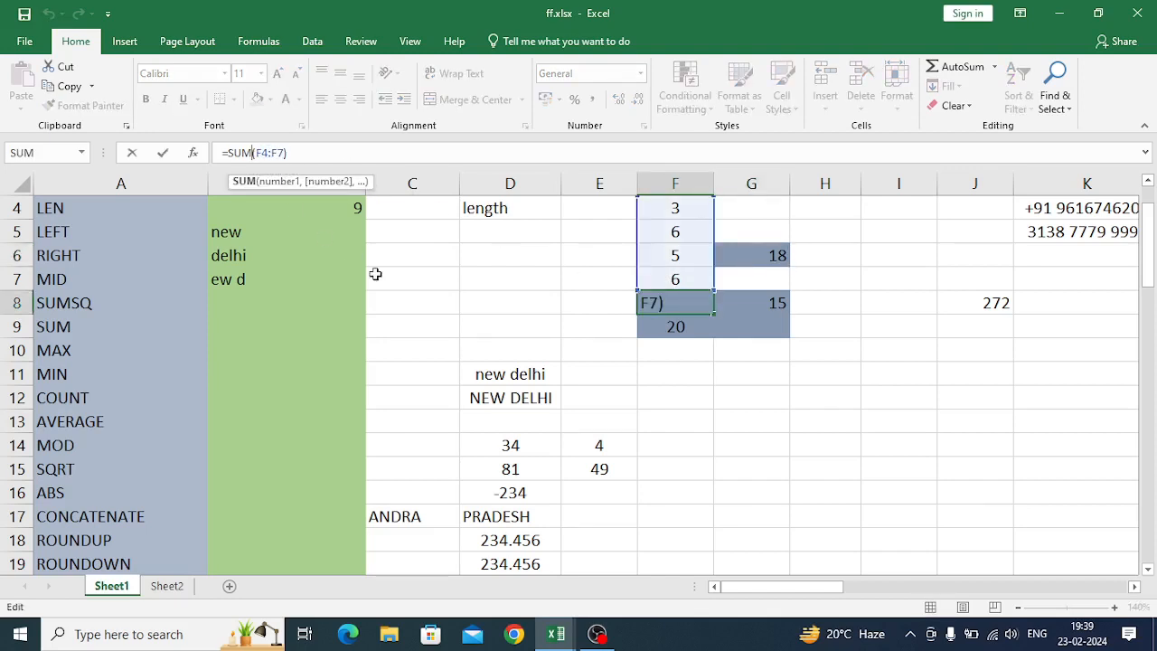
{"action": "key", "text": "BackSpace"}
{"action": "key", "text": "BackSpace"}
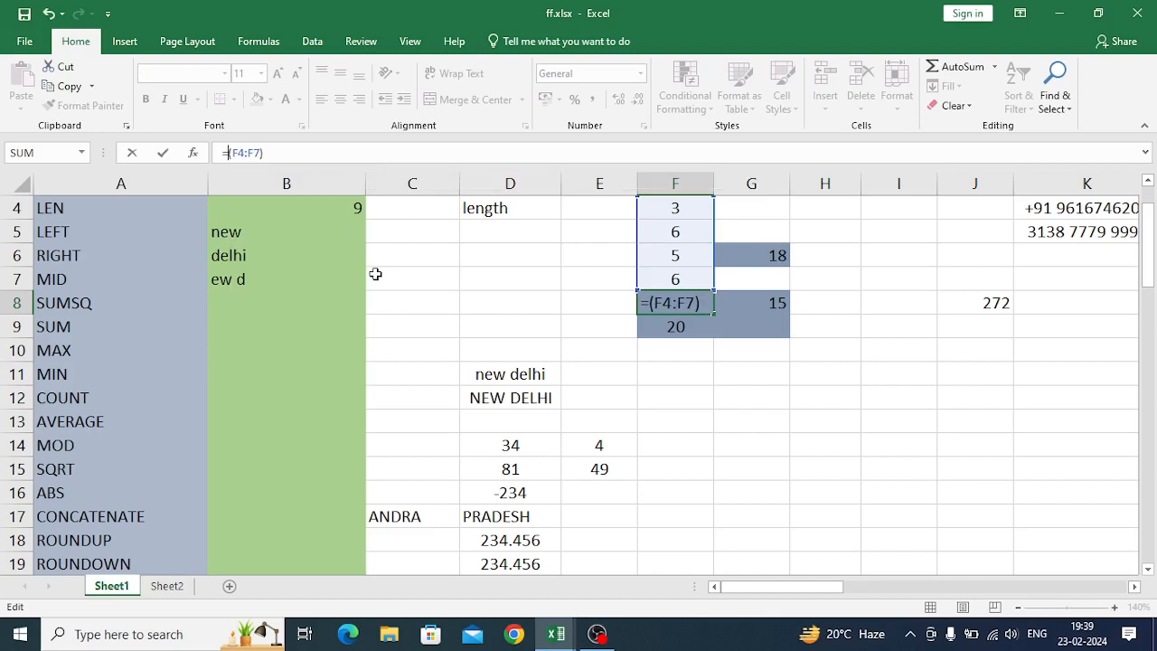
{"action": "type", "text": "max"}
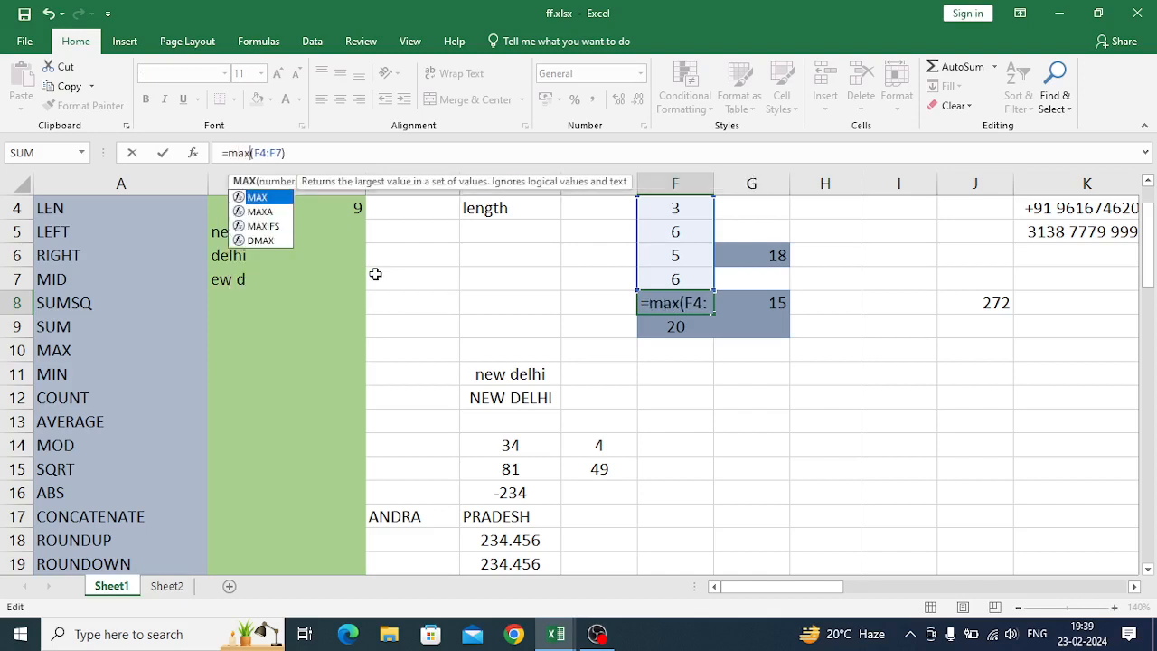
{"action": "key", "text": "Return"}
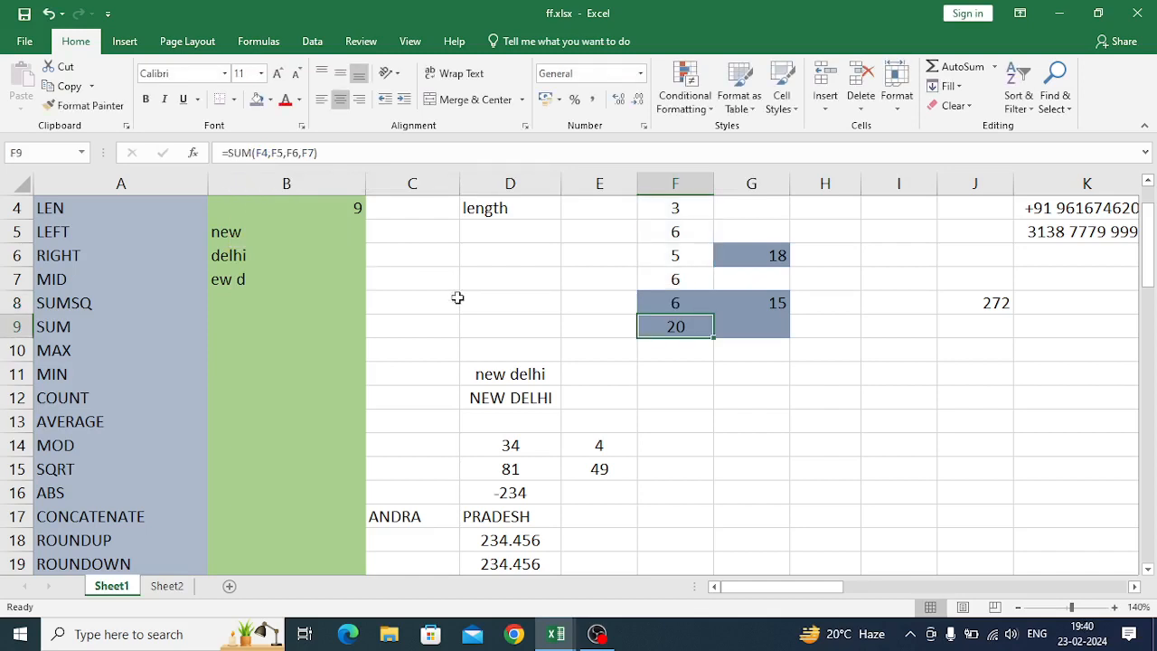
- Change the function in cell F8 to MIN, giving the formula =MIN(F4:F7)
{"action": "left_click", "coordinate": [665, 306]}
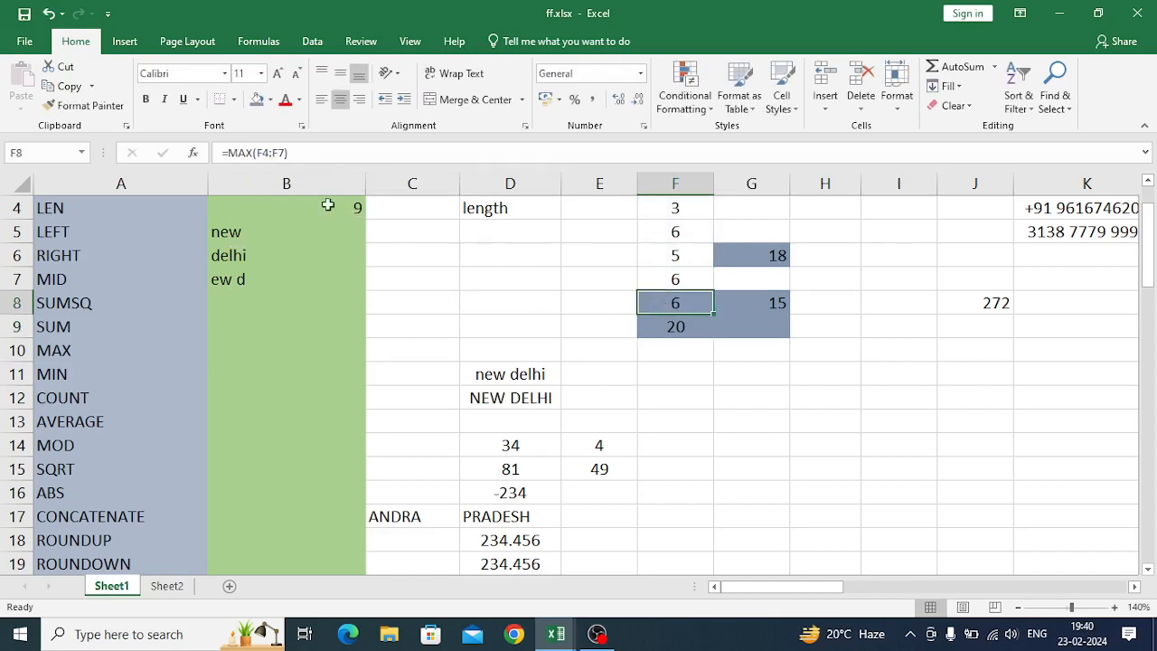
{"action": "left_click", "coordinate": [254, 153]}
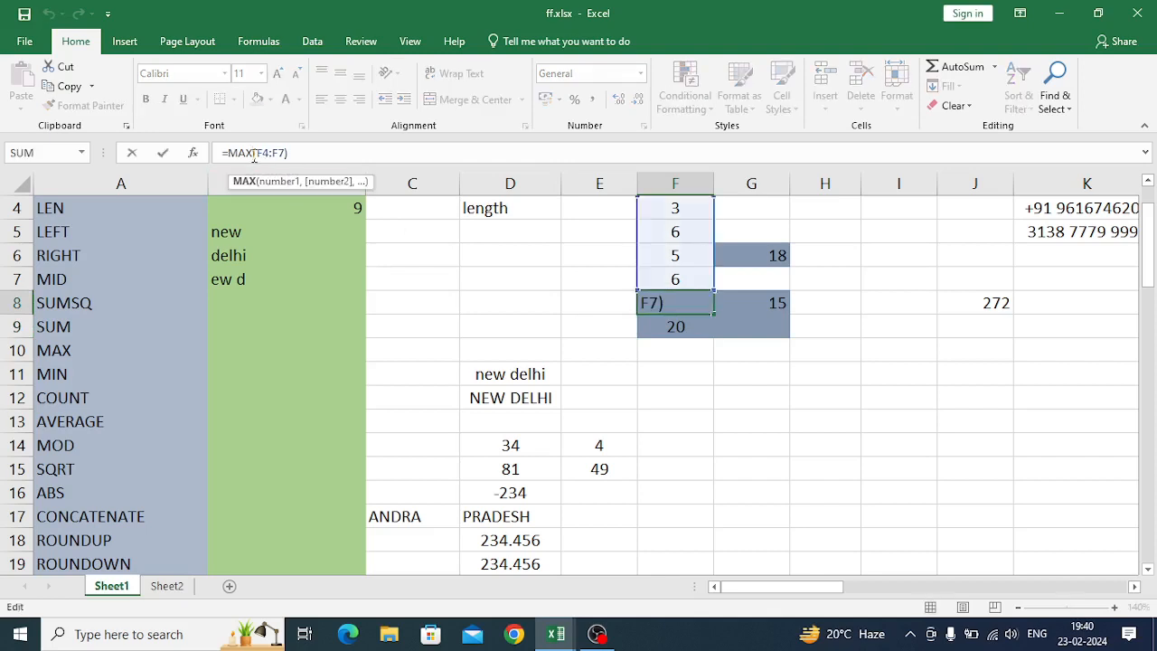
{"action": "key", "text": "BackSpace"}
{"action": "key", "text": "BackSpace"}
{"action": "type", "text": "in"}
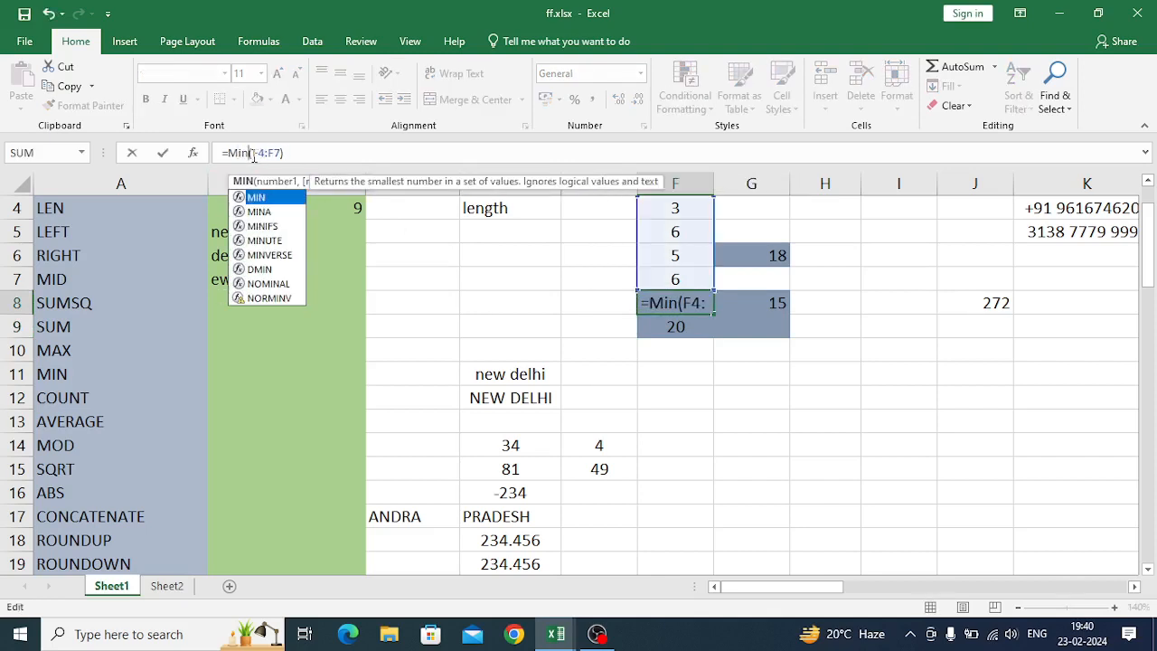
{"action": "key", "text": "Return"}
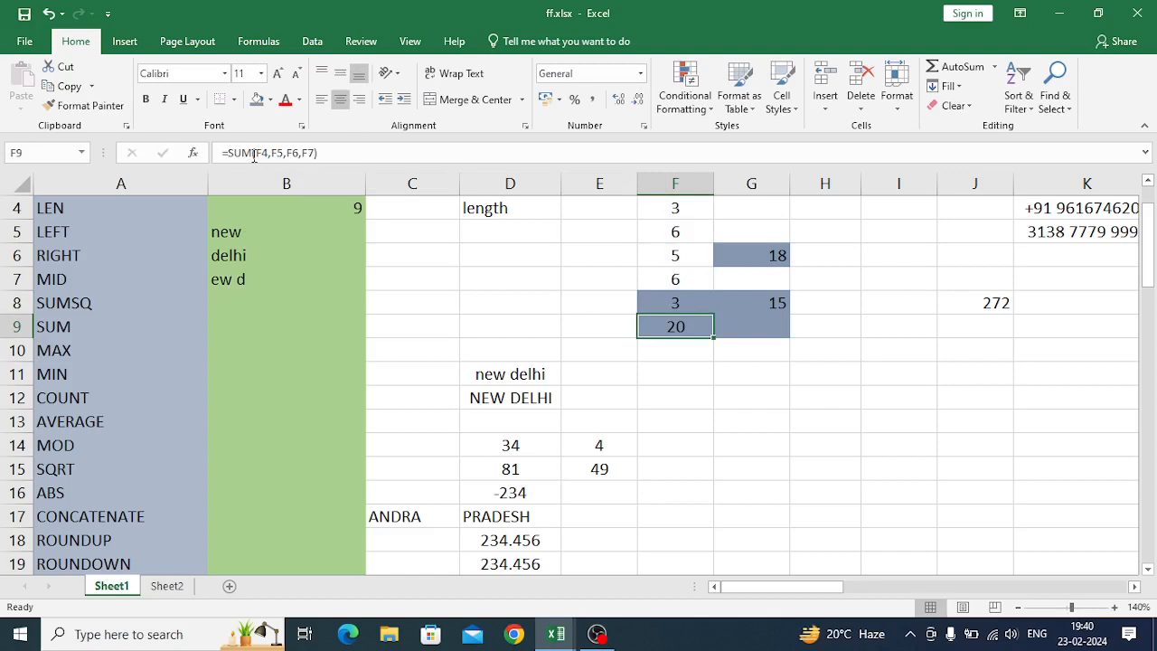
- Change the function in cell F8 to COUNT, giving the formula =COUNT(F4:F7)
{"action": "left_click", "coordinate": [661, 299]}
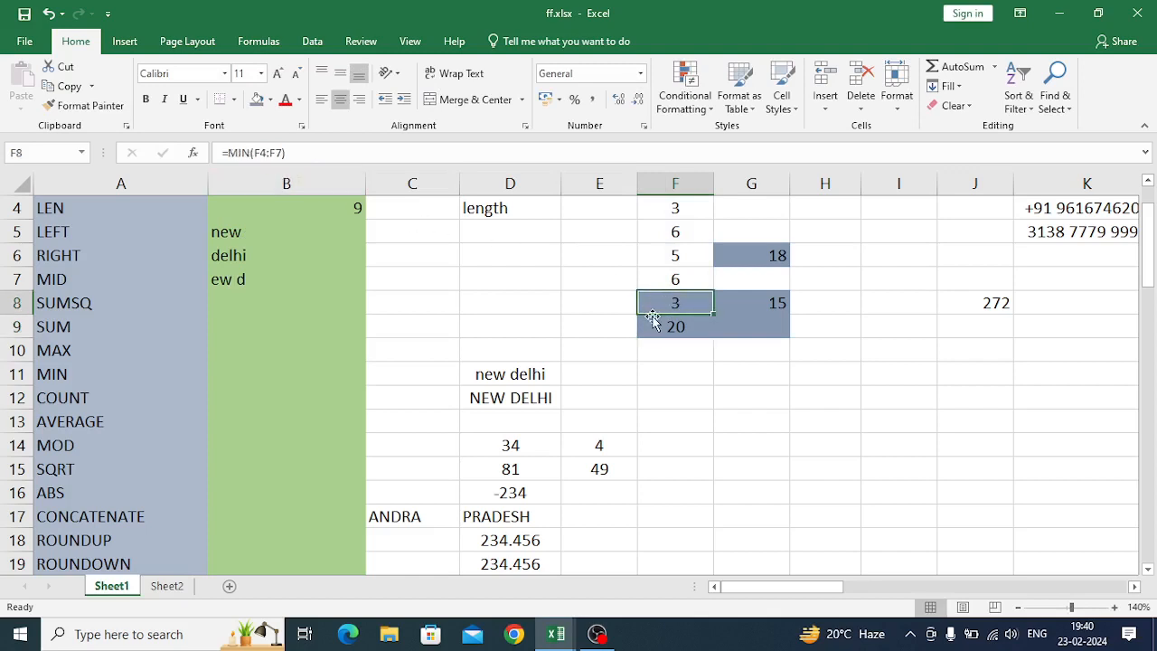
{"action": "left_click", "coordinate": [251, 152]}
{"action": "key", "text": "BackSpace"}
{"action": "key", "text": "BackSpace"}
{"action": "key", "text": "BackSpace"}
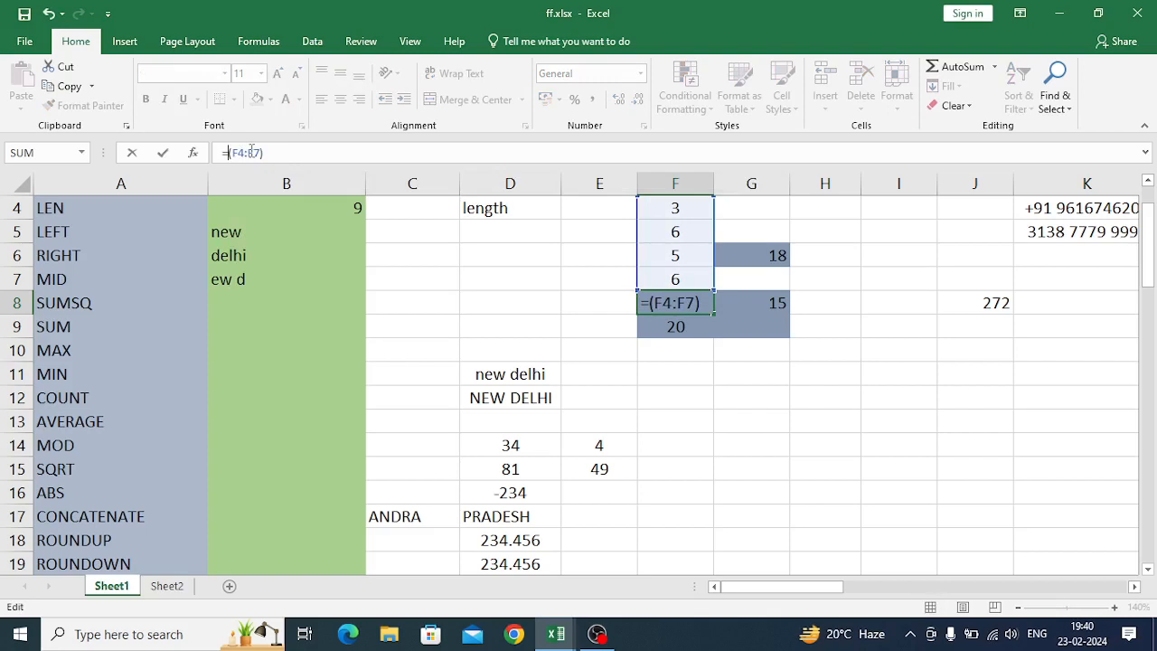
{"action": "type", "text": "count"}
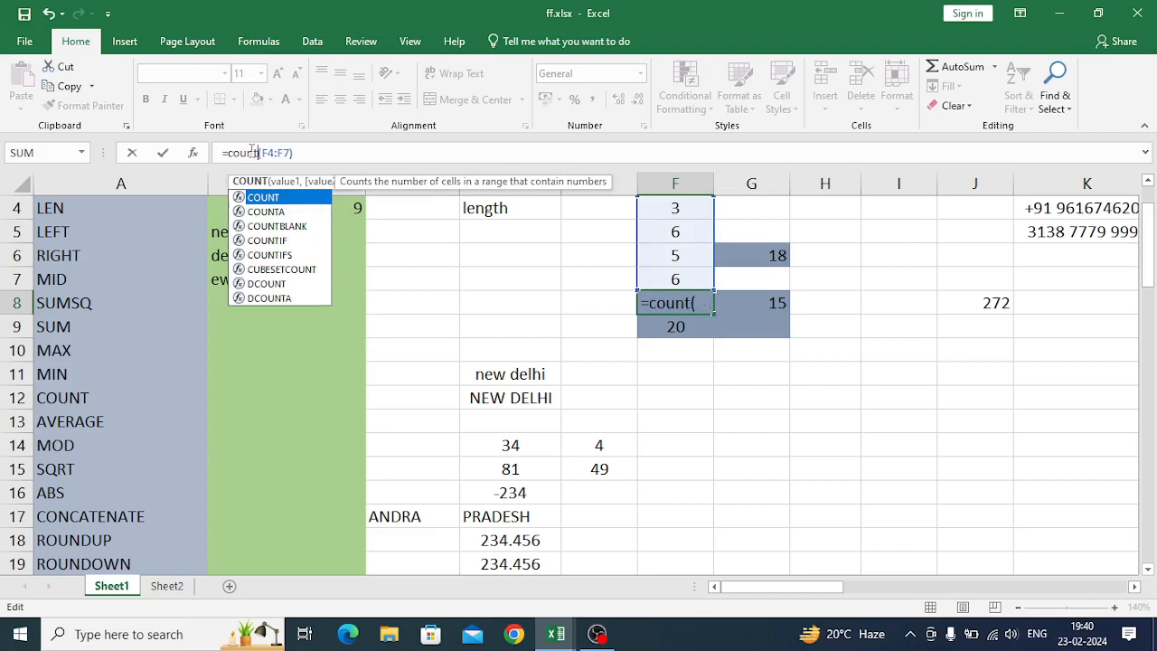
{"action": "key", "text": "Return"}
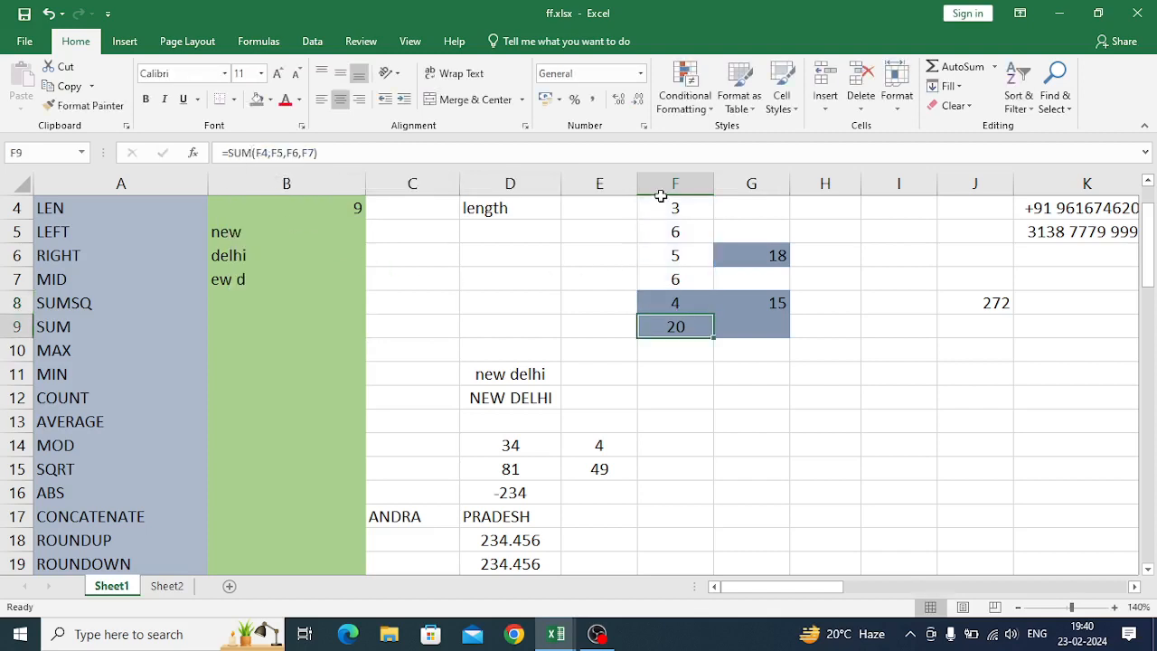
- Change the function in cell F8 to AVERAGE, giving the formula =AVERAGE(F4:F7)
{"action": "left_click", "coordinate": [657, 303]}
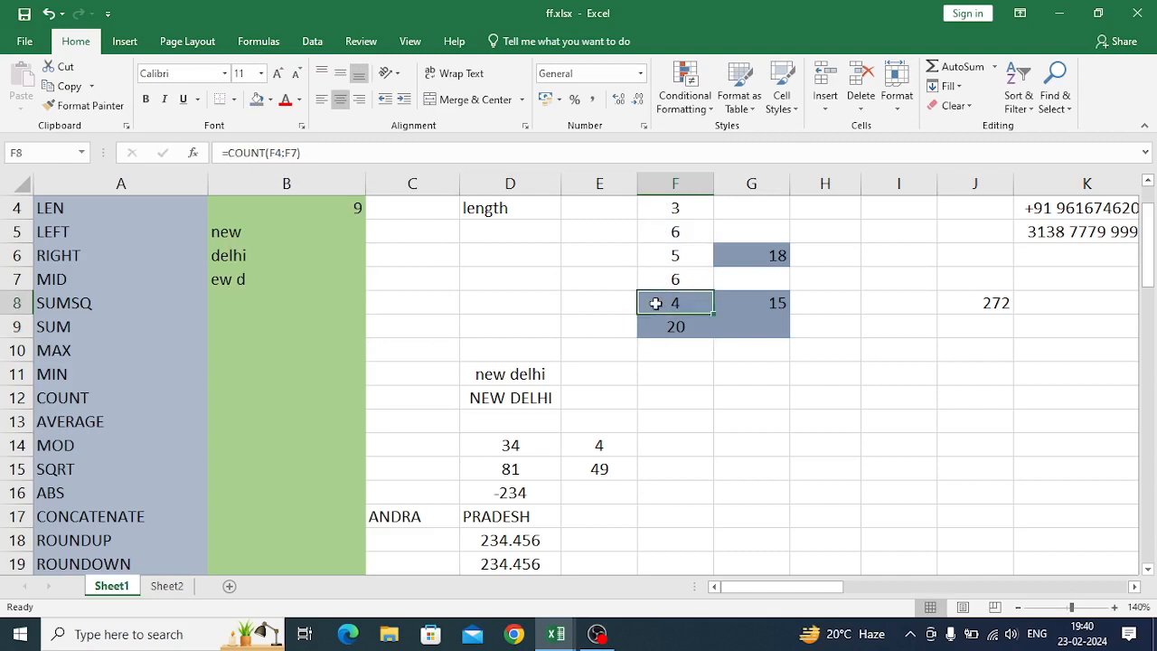
{"action": "left_click", "coordinate": [265, 151]}
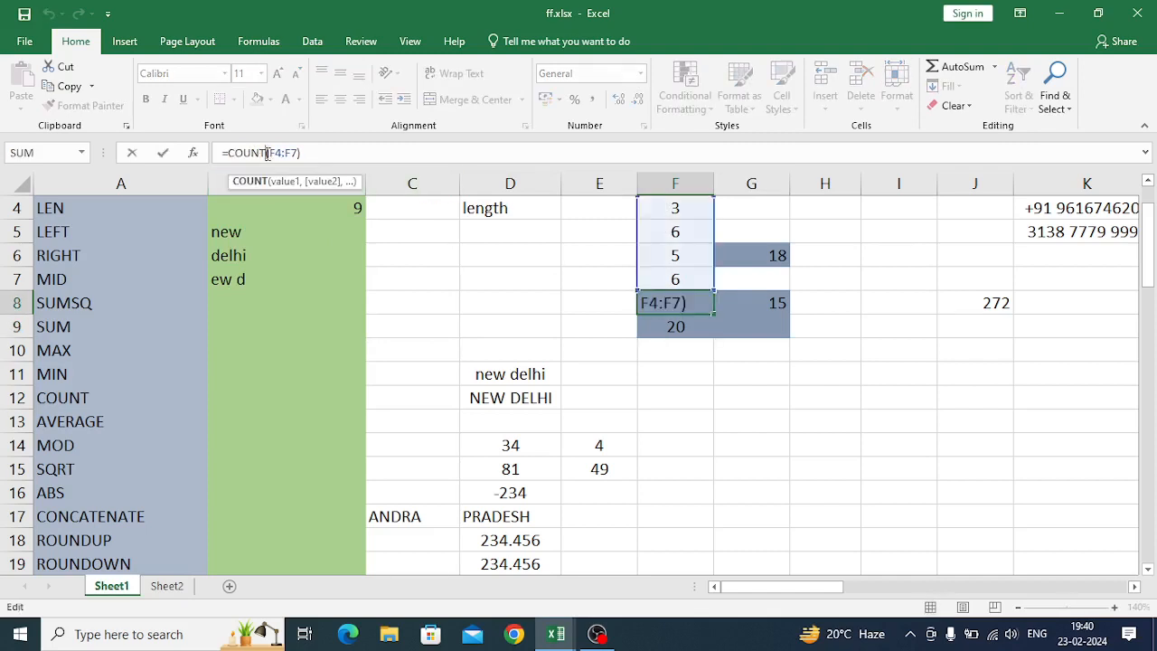
{"action": "key", "text": "BackSpace"}
{"action": "key", "text": "BackSpace"}
{"action": "key", "text": "BackSpace"}
{"action": "key", "text": "BackSpace"}
{"action": "key", "text": "BackSpace"}
{"action": "type", "text": "ave"}
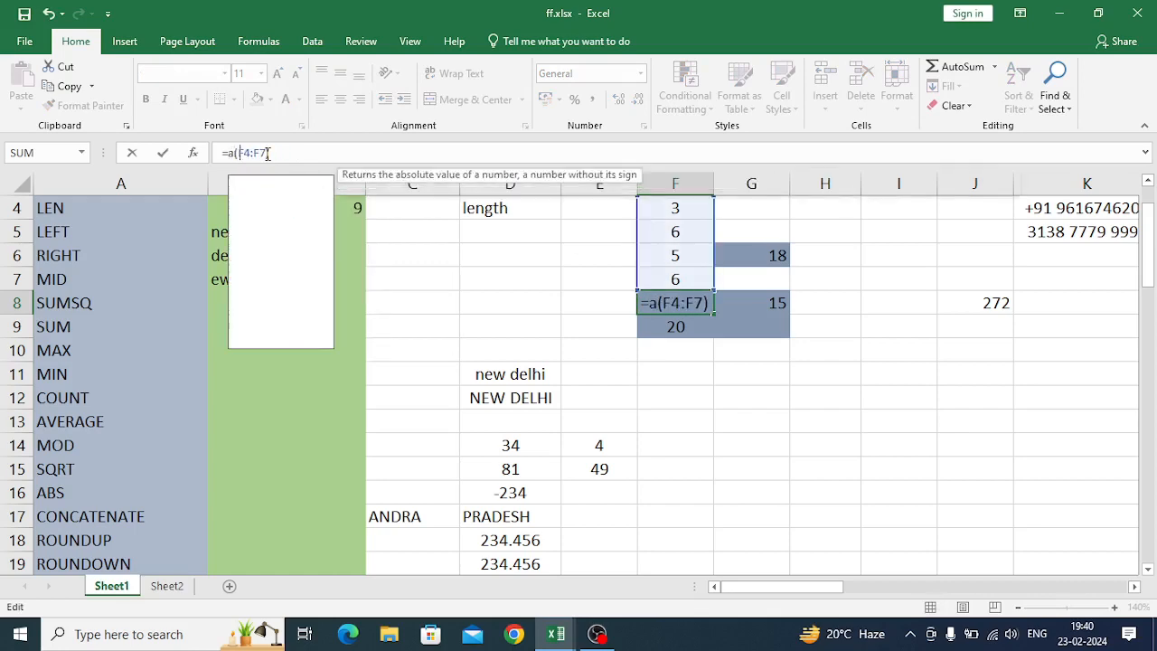
{"action": "type", "text": "rage"}
{"action": "key", "text": "Return"}
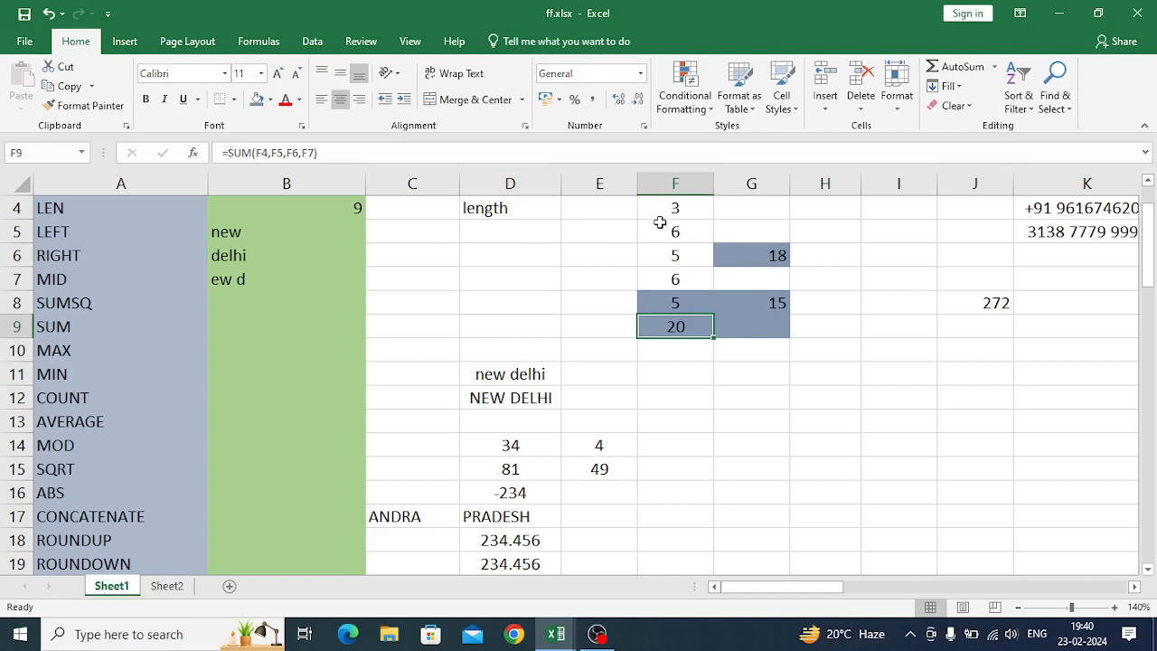
- Review the AVERAGE formula in cell F8 and look over the functions offered by AutoSum
{"action": "left_click", "coordinate": [660, 303]}
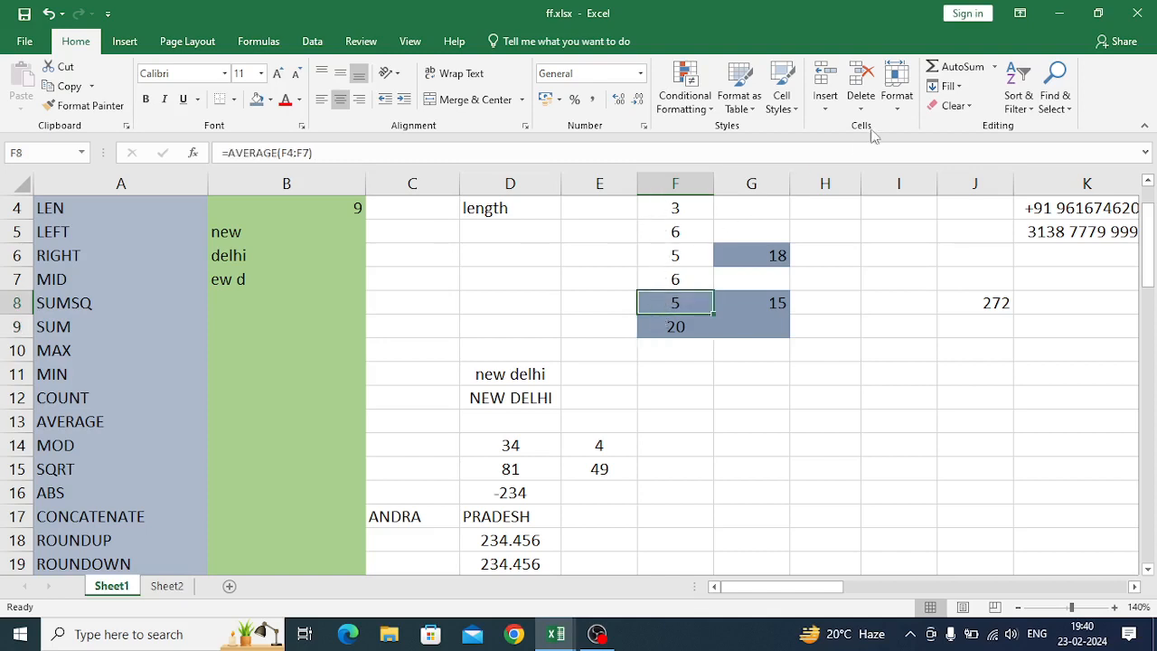
{"action": "left_click", "coordinate": [995, 68]}
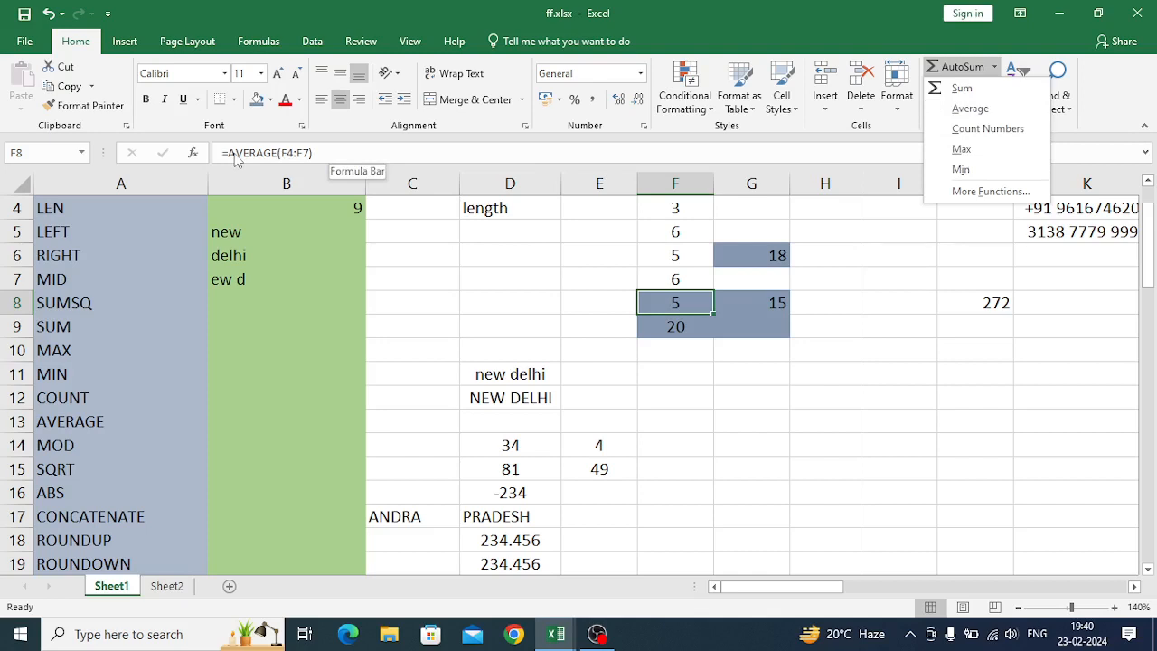
{"action": "left_click", "coordinate": [669, 387]}
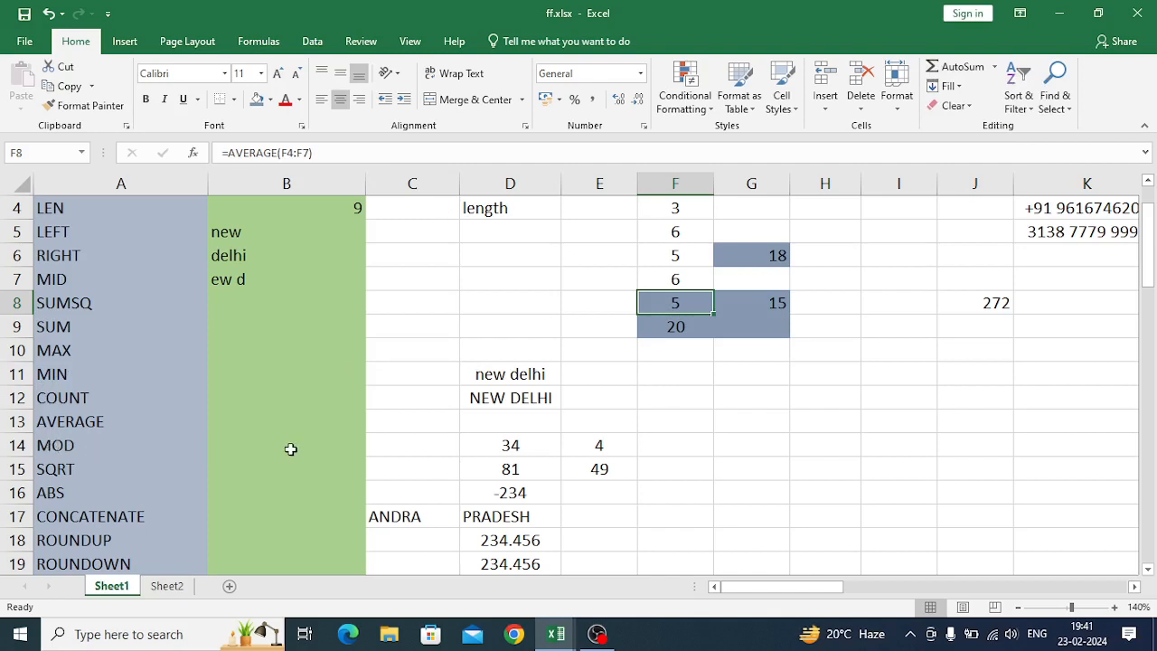
- Enter the formula =MOD(D14,E14) in cell B14 beside the MOD label, and review the entered formula
{"action": "left_click", "coordinate": [290, 449]}
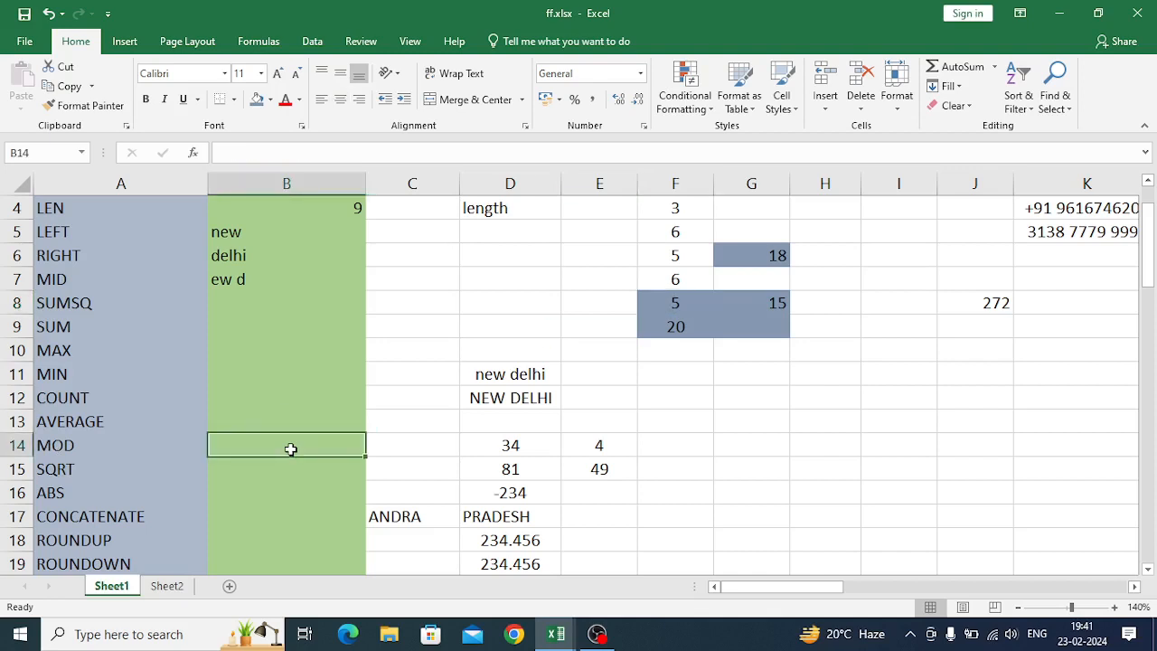
{"action": "type", "text": "=mo"}
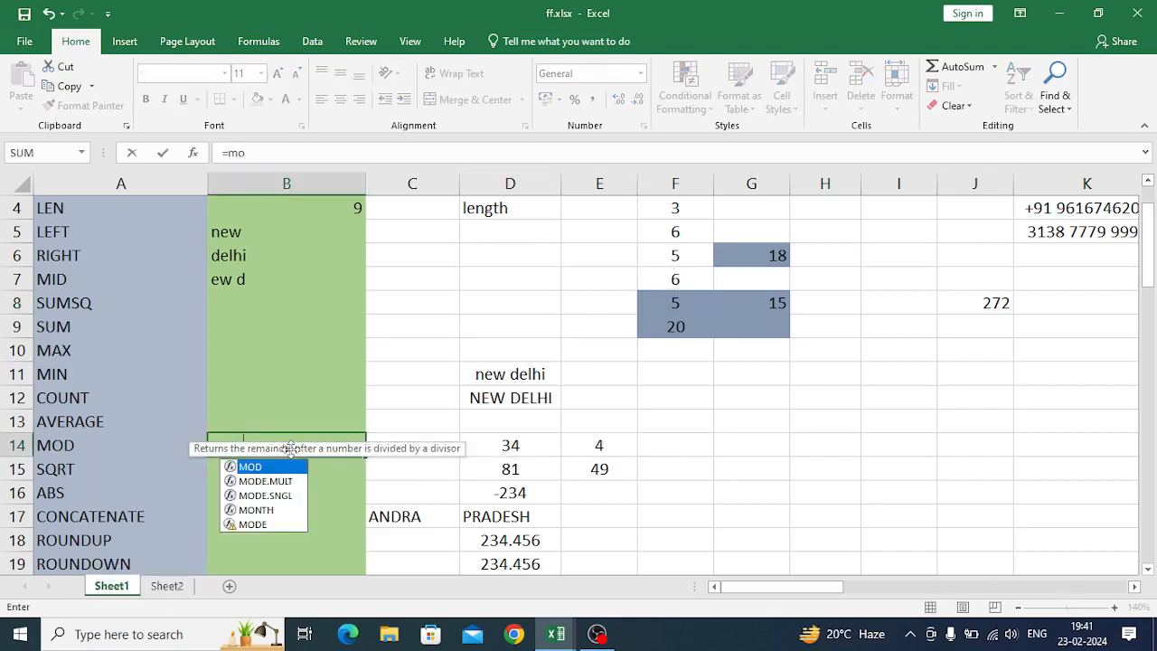
{"action": "type", "text": "d("}
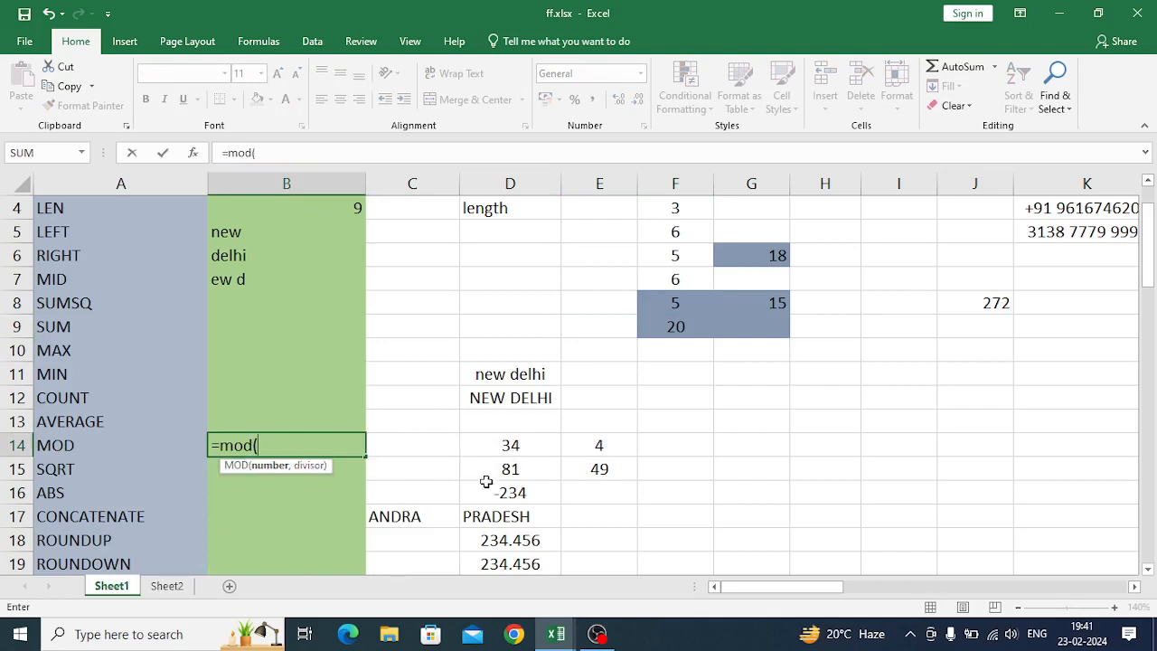
{"action": "left_click", "coordinate": [503, 446]}
{"action": "type", "text": ","}
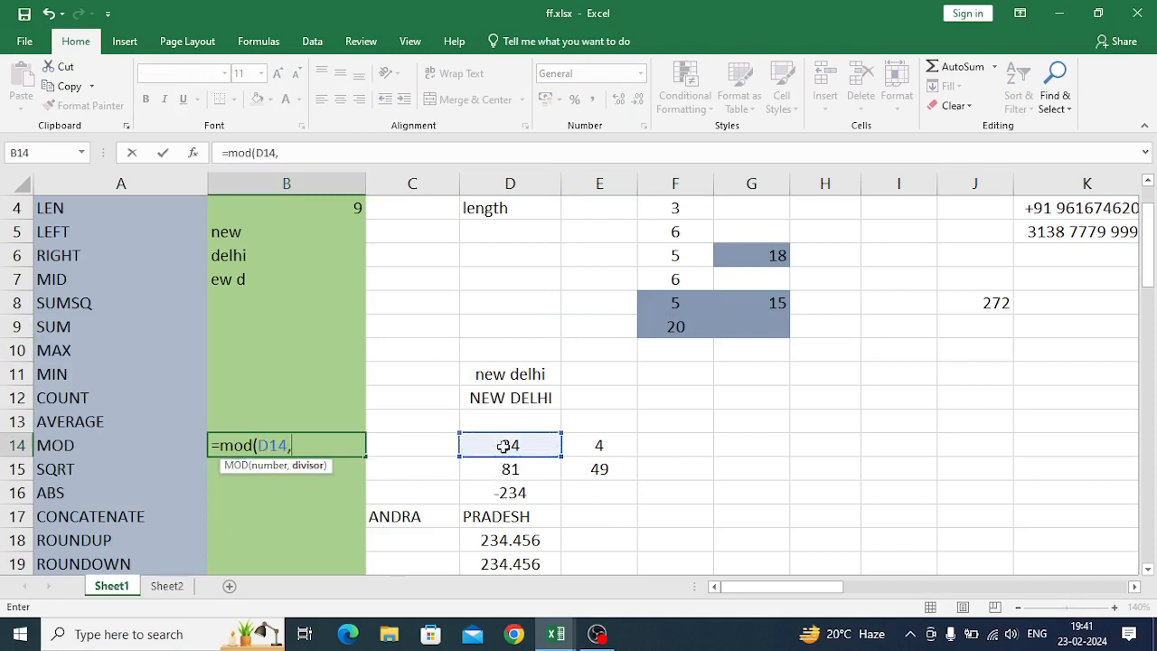
{"action": "left_click", "coordinate": [585, 445]}
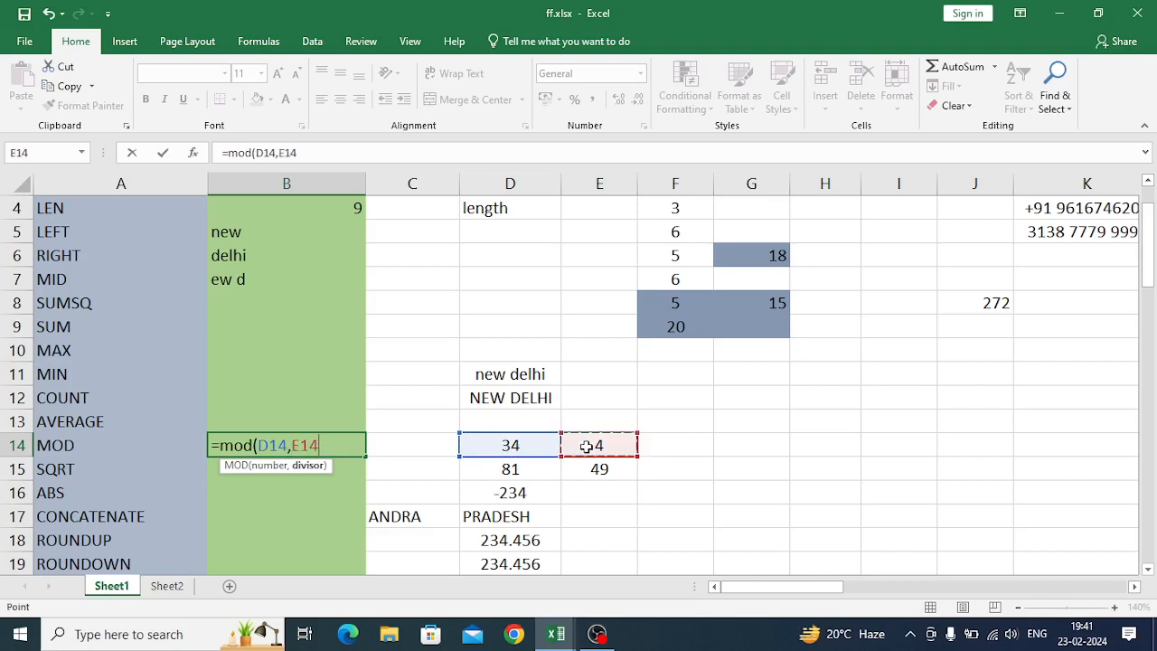
{"action": "key", "text": "Return"}
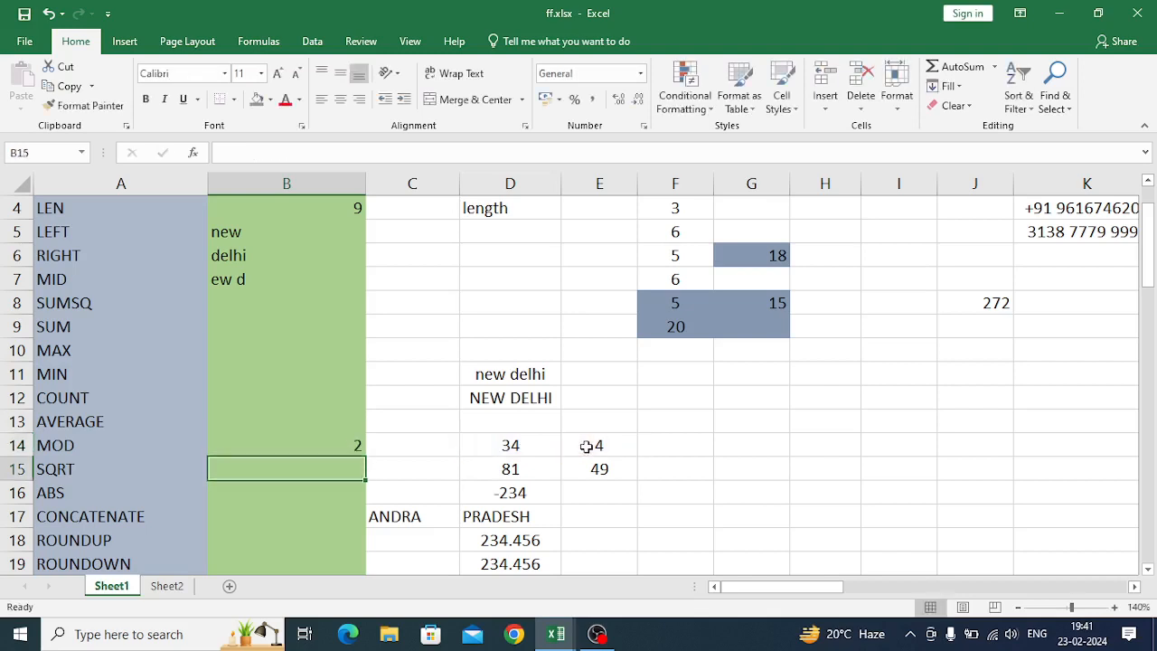
{"action": "left_click", "coordinate": [346, 444]}
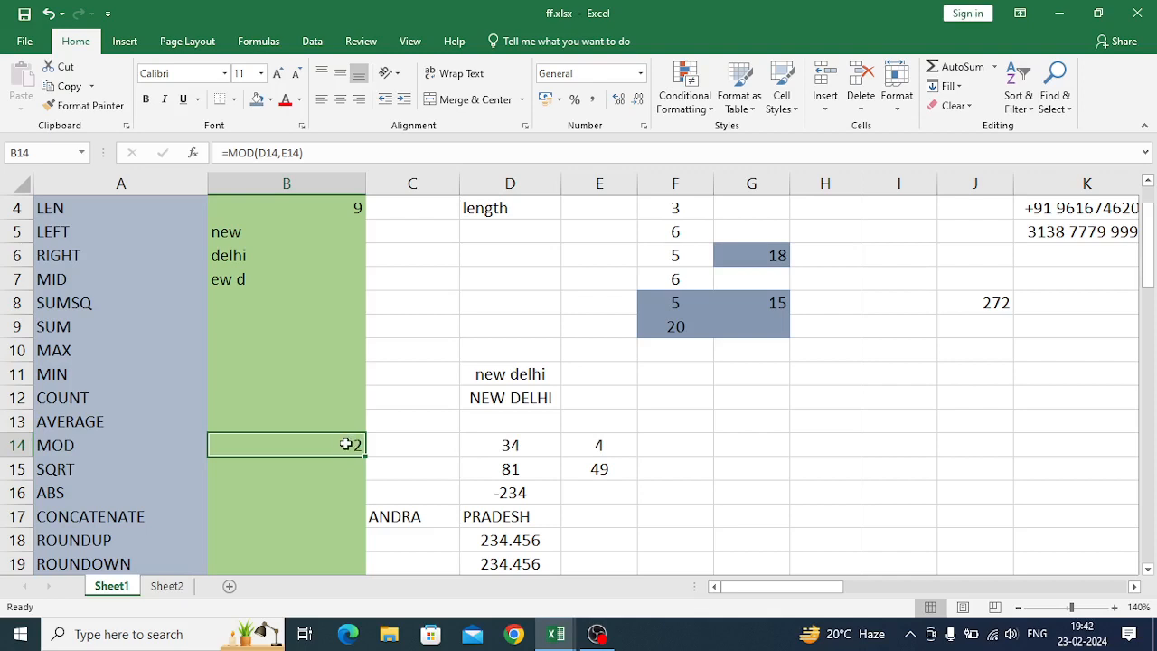
- Set the MOD sample number in cell D14 to 30
{"action": "left_click", "coordinate": [521, 448]}
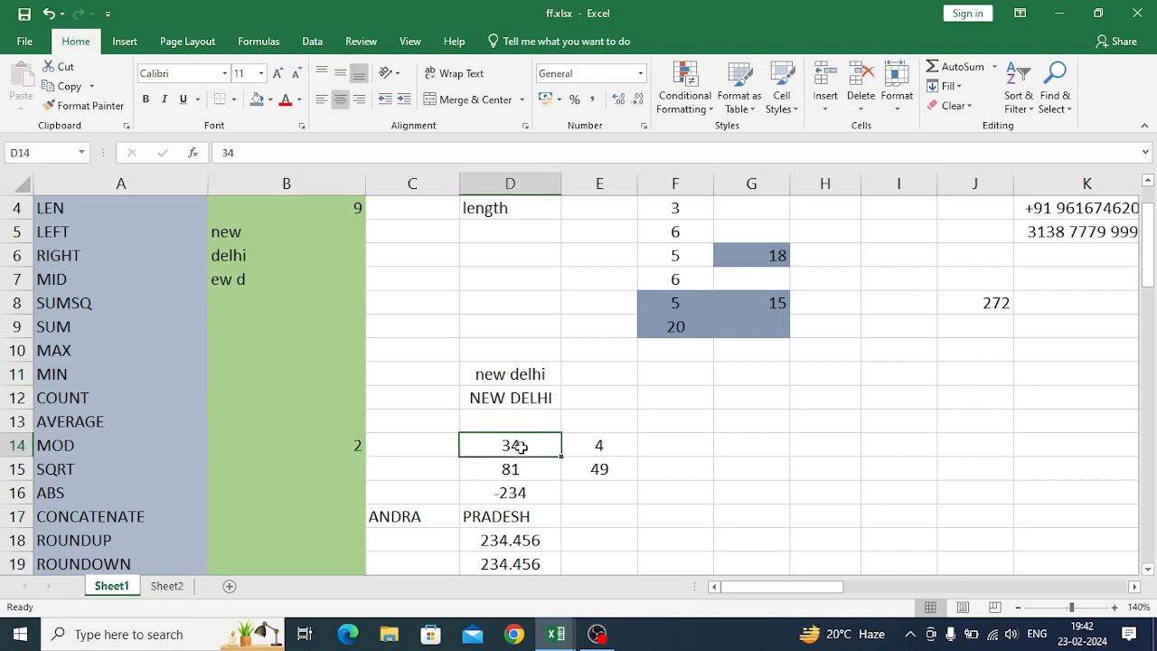
{"action": "type", "text": "34"}
{"action": "key", "text": "BackSpace"}
{"action": "type", "text": "0"}
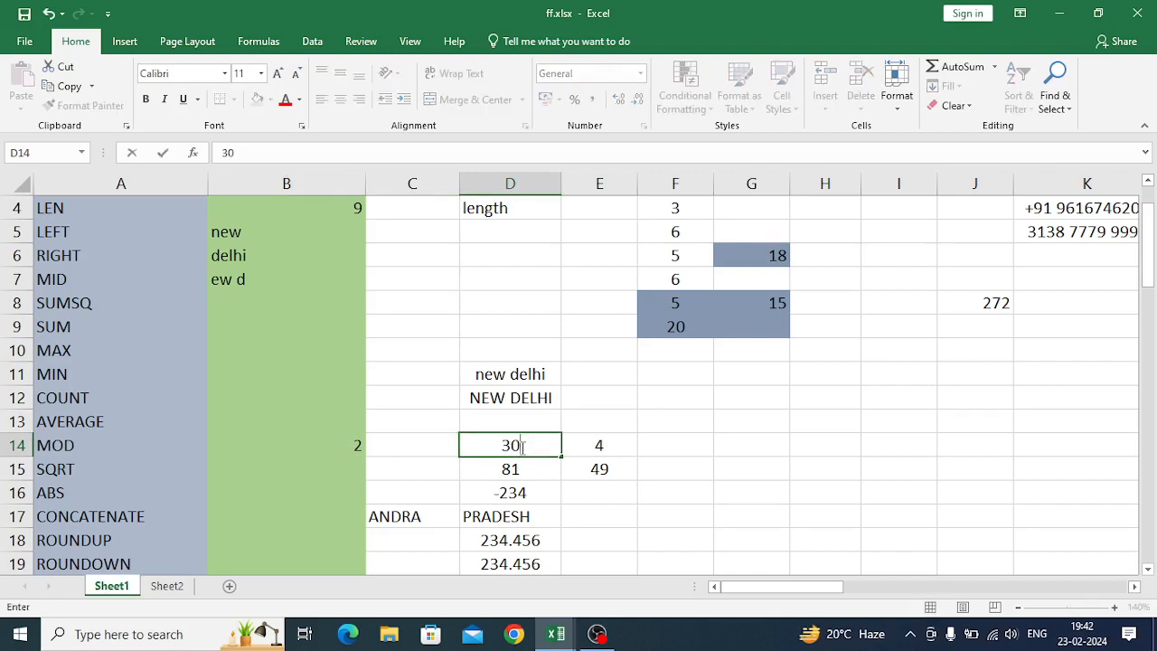
{"action": "key", "text": "Return"}
- Set the MOD sample number in cell D14 to 28, and check the MOD formula in cell B14
{"action": "left_click", "coordinate": [520, 446]}
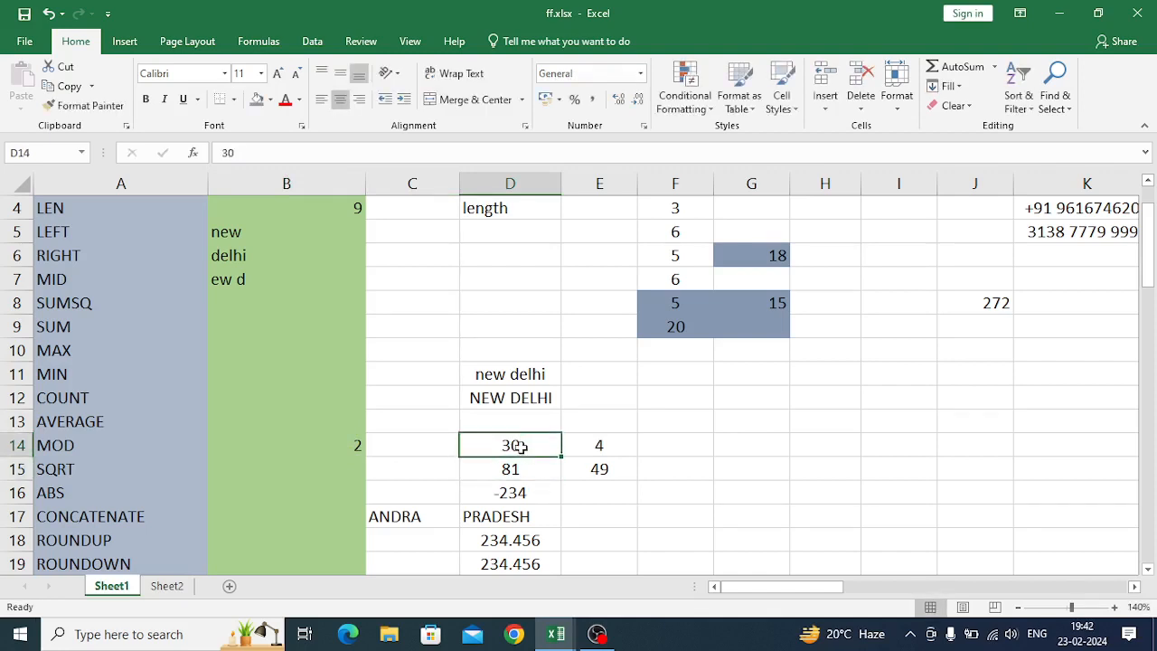
{"action": "type", "text": "28"}
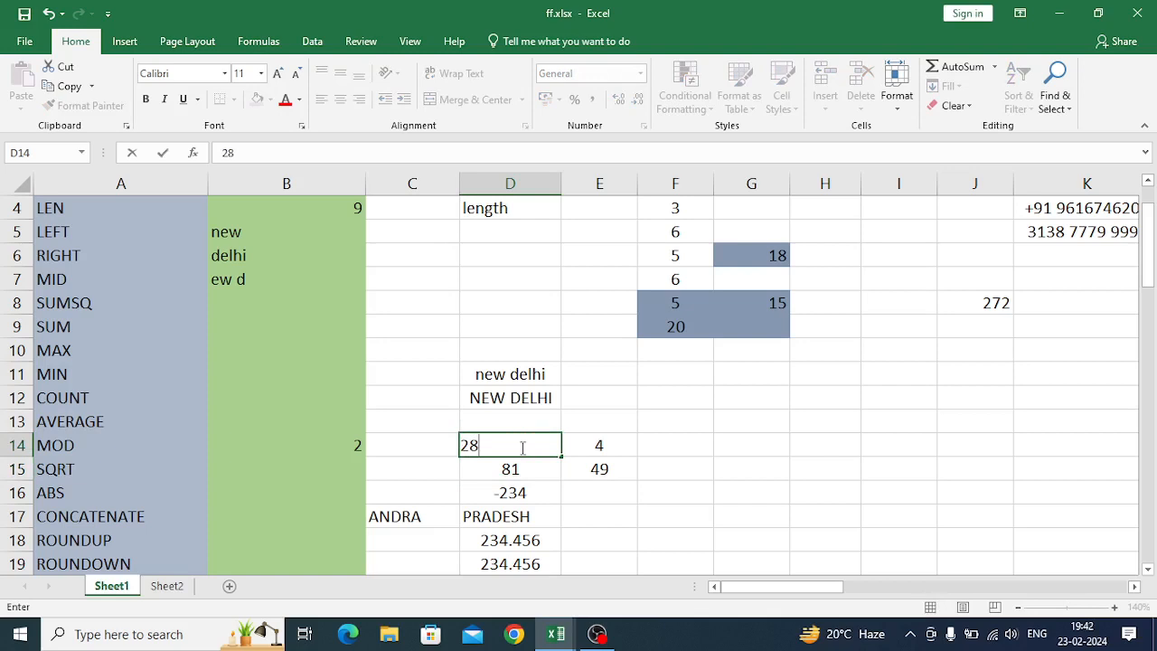
{"action": "key", "text": "Return"}
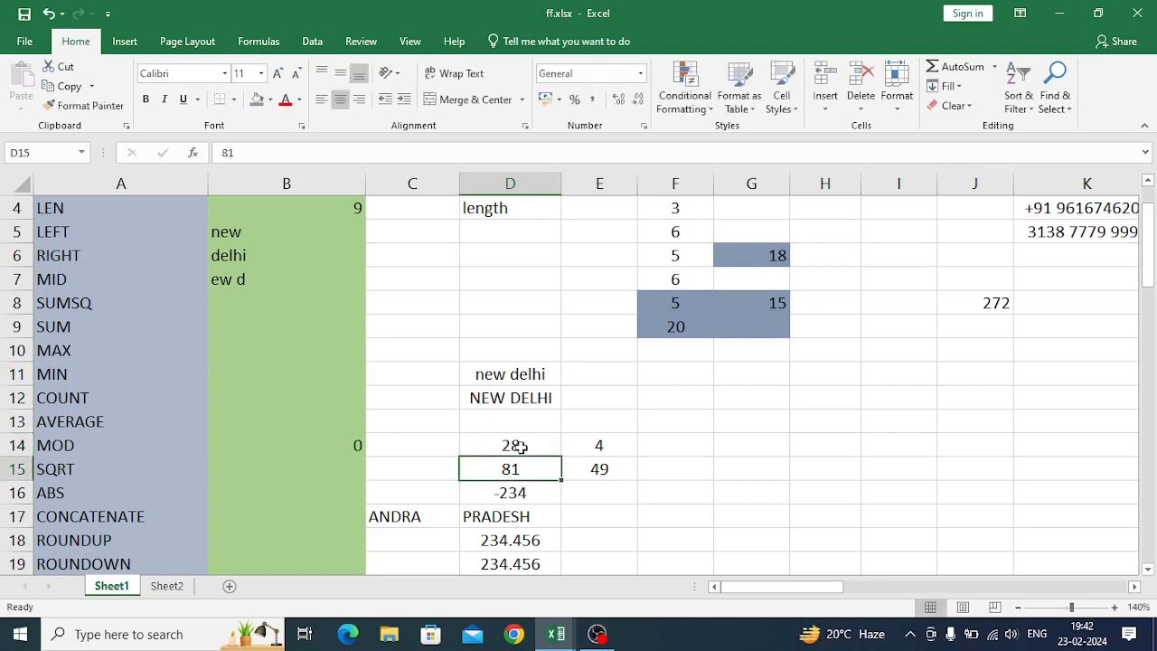
{"action": "left_click", "coordinate": [298, 441]}
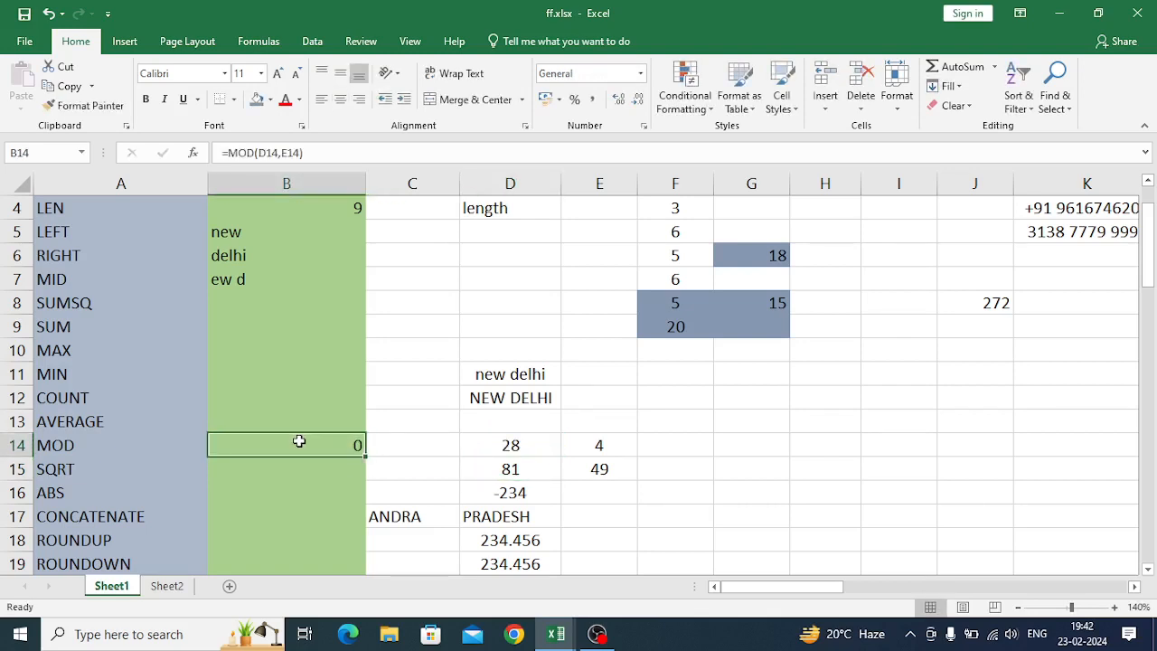
- Enter the formula =SQRT(D15) in cell B15 beside the SQRT label, and review the entered formula
{"action": "left_click", "coordinate": [284, 468]}
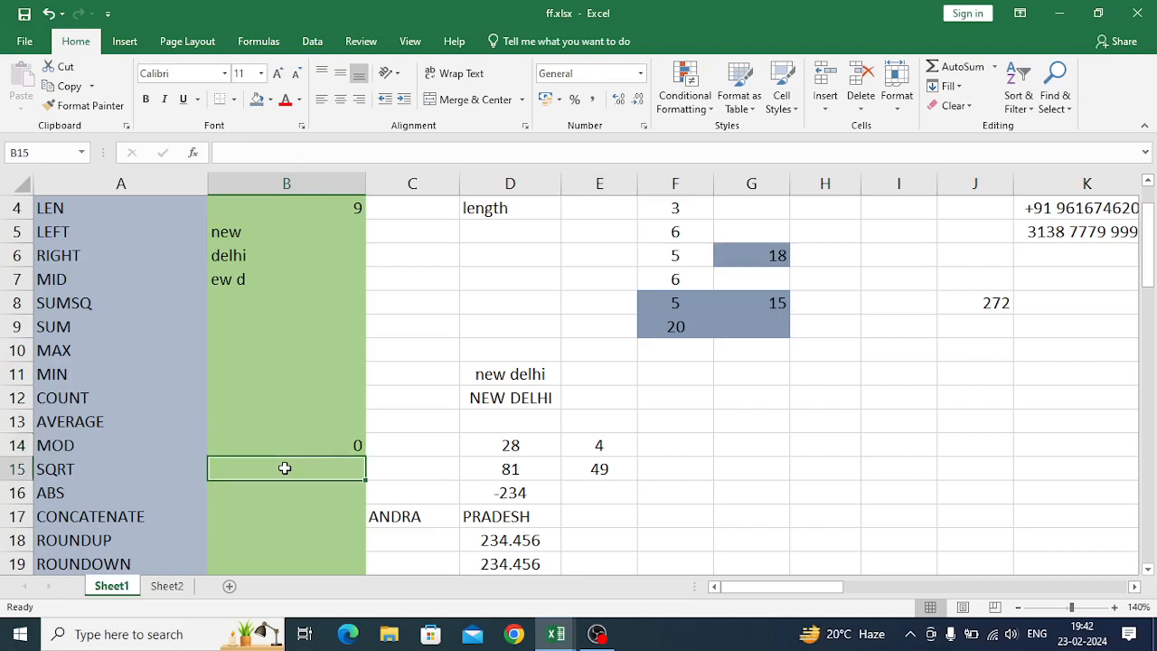
{"action": "left_click", "coordinate": [502, 468]}
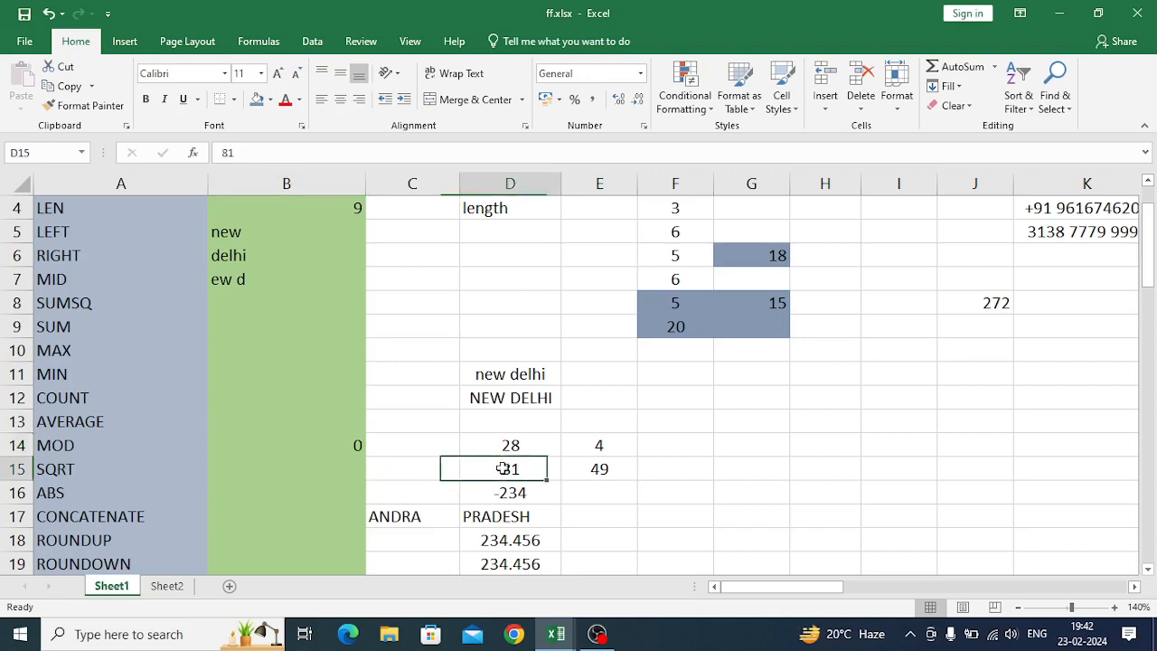
{"action": "left_click", "coordinate": [599, 469]}
{"action": "left_click", "coordinate": [519, 469]}
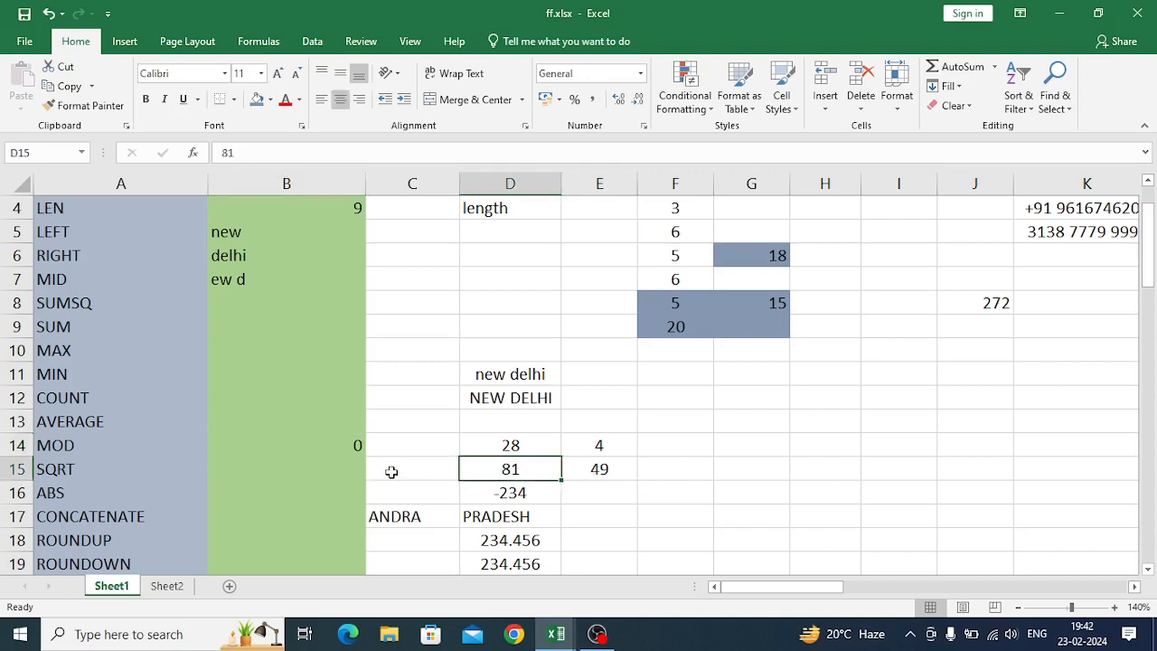
{"action": "left_click", "coordinate": [318, 472]}
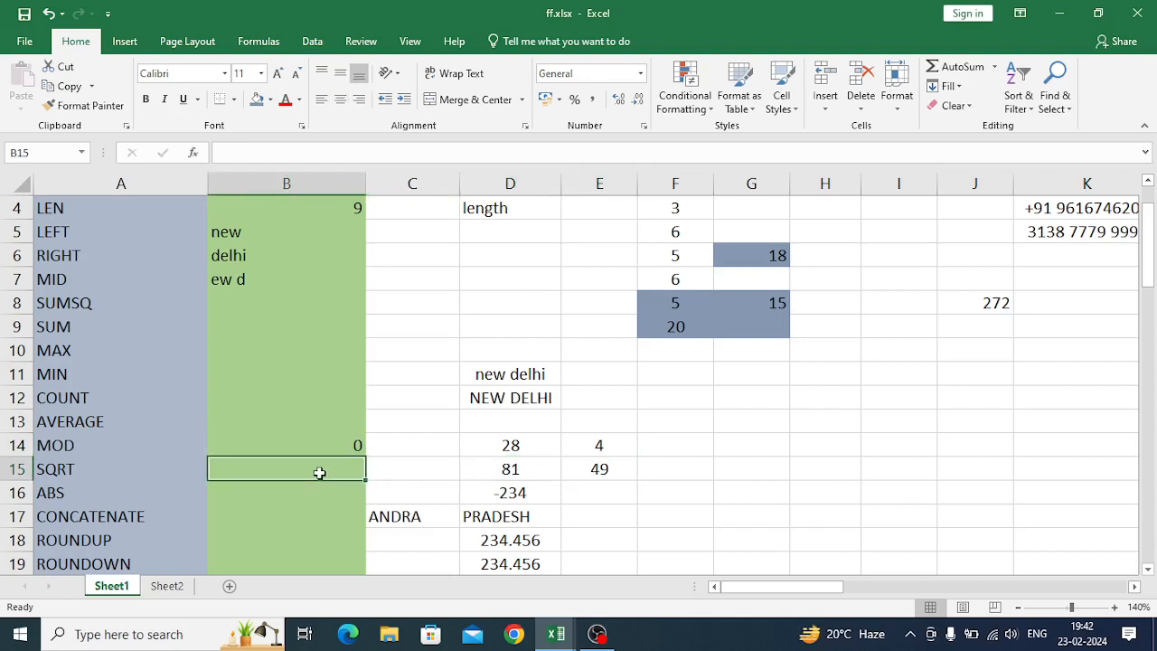
{"action": "type", "text": "=s"}
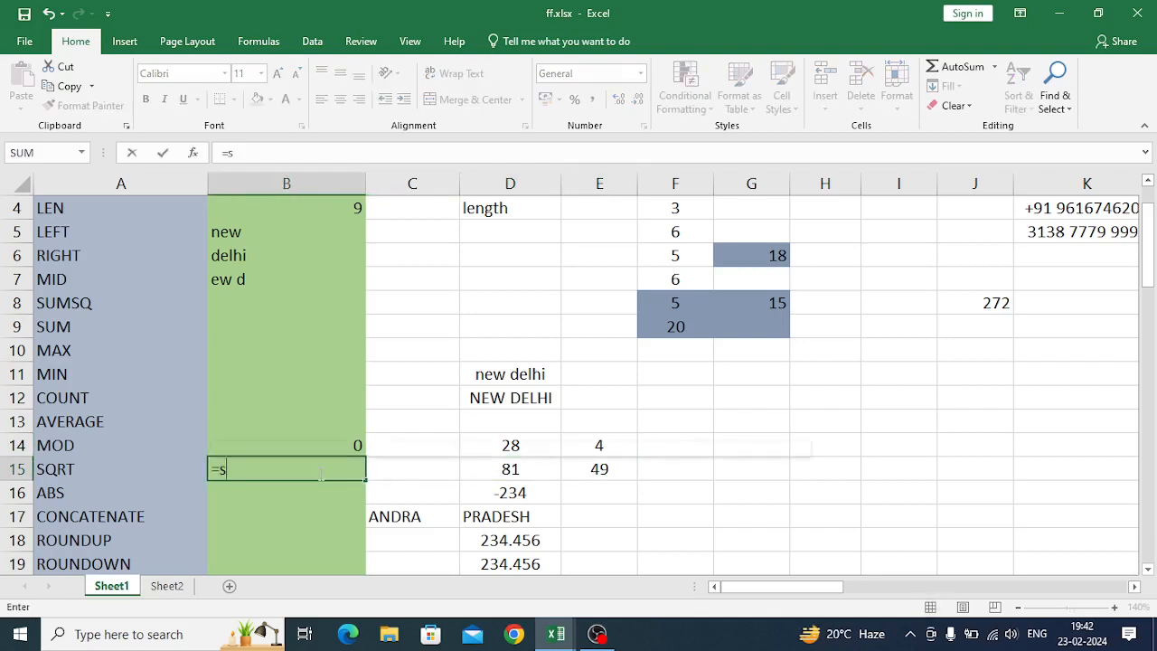
{"action": "type", "text": "qrt"}
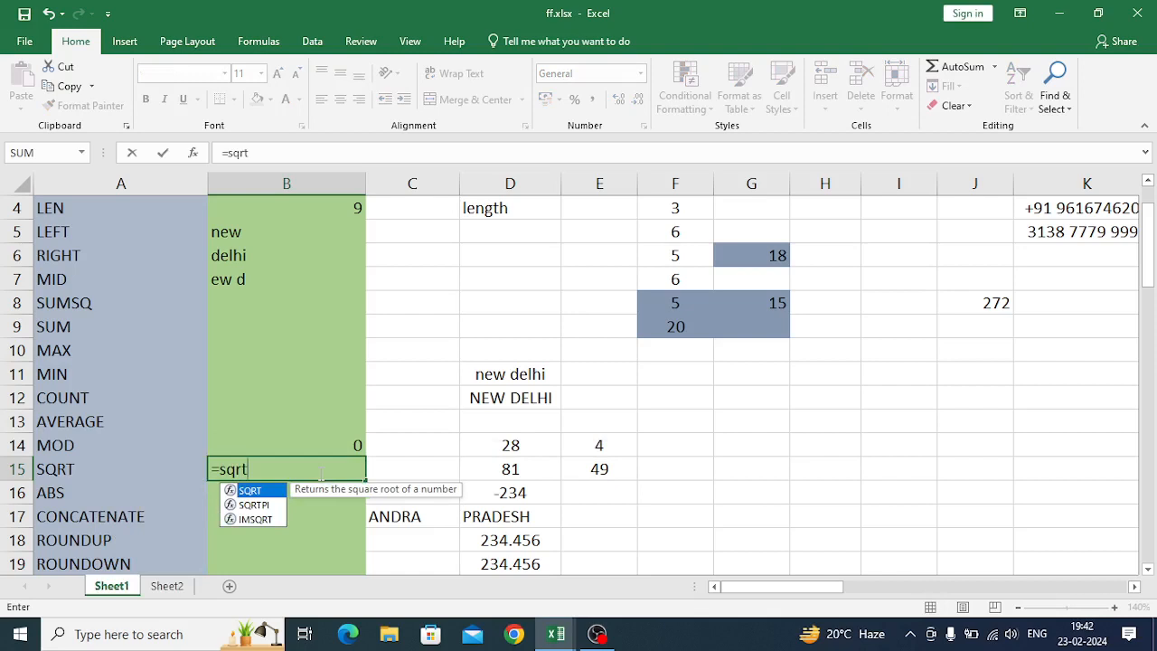
{"action": "type", "text": "("}
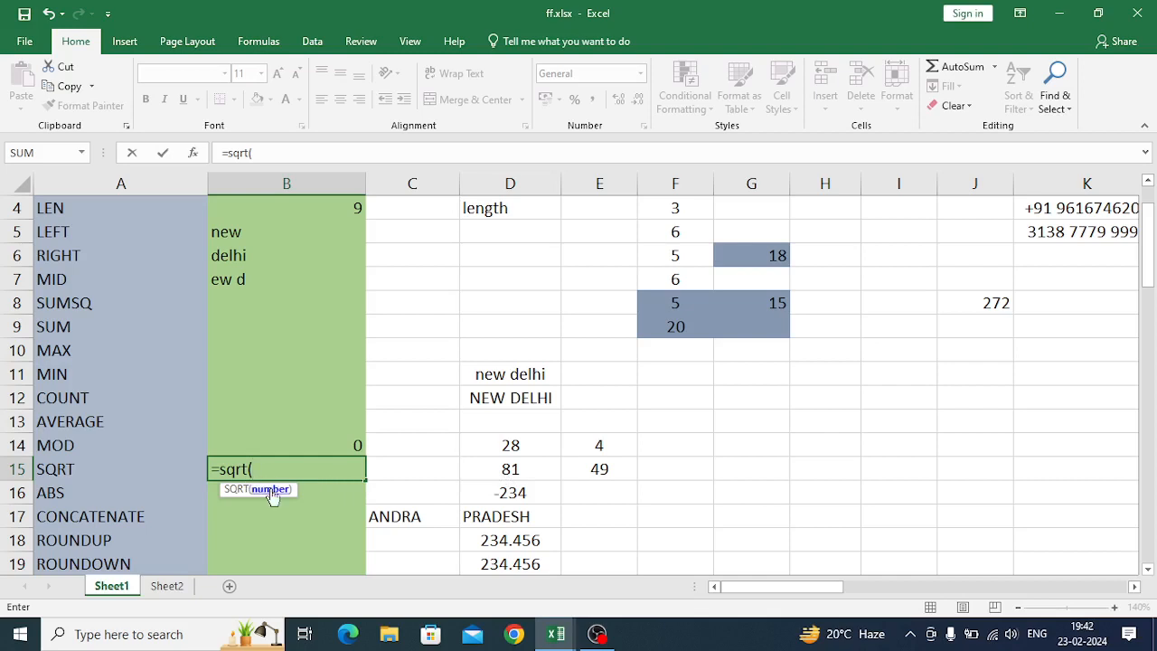
{"action": "left_click", "coordinate": [509, 469]}
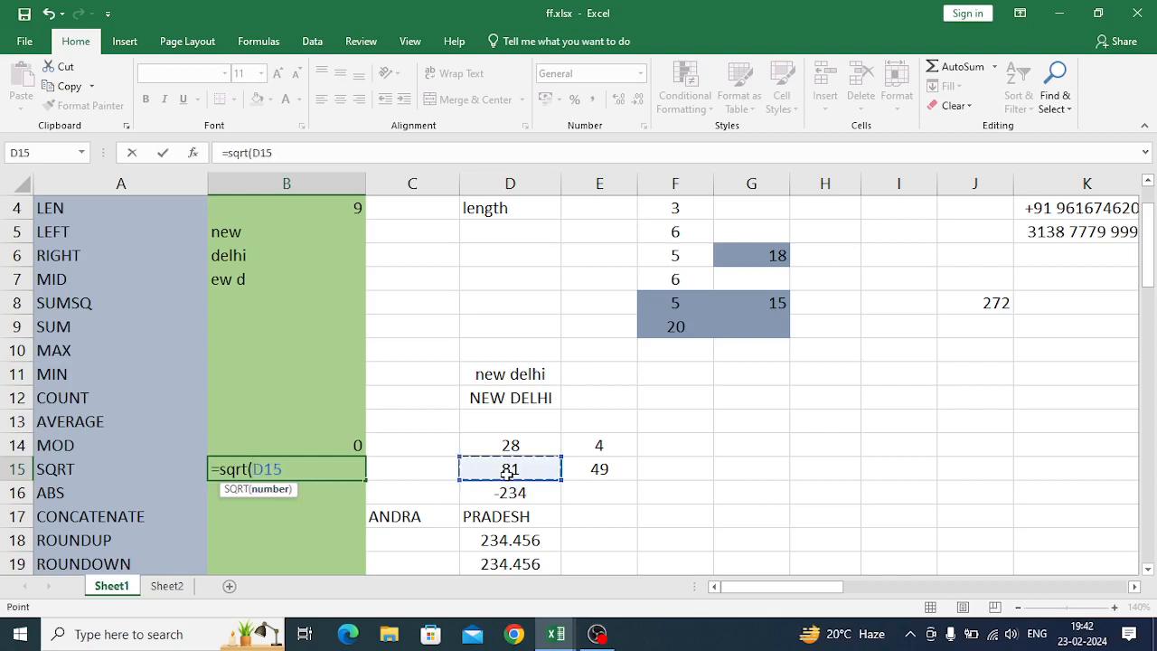
{"action": "key", "text": "Return"}
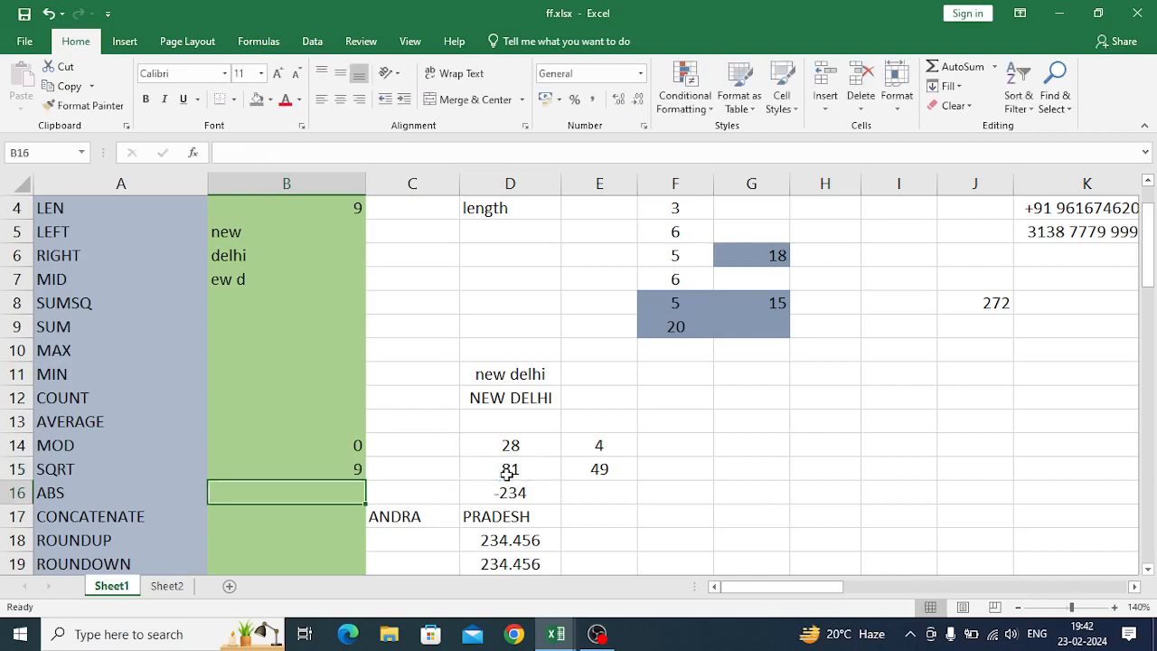
{"action": "left_click", "coordinate": [353, 468]}
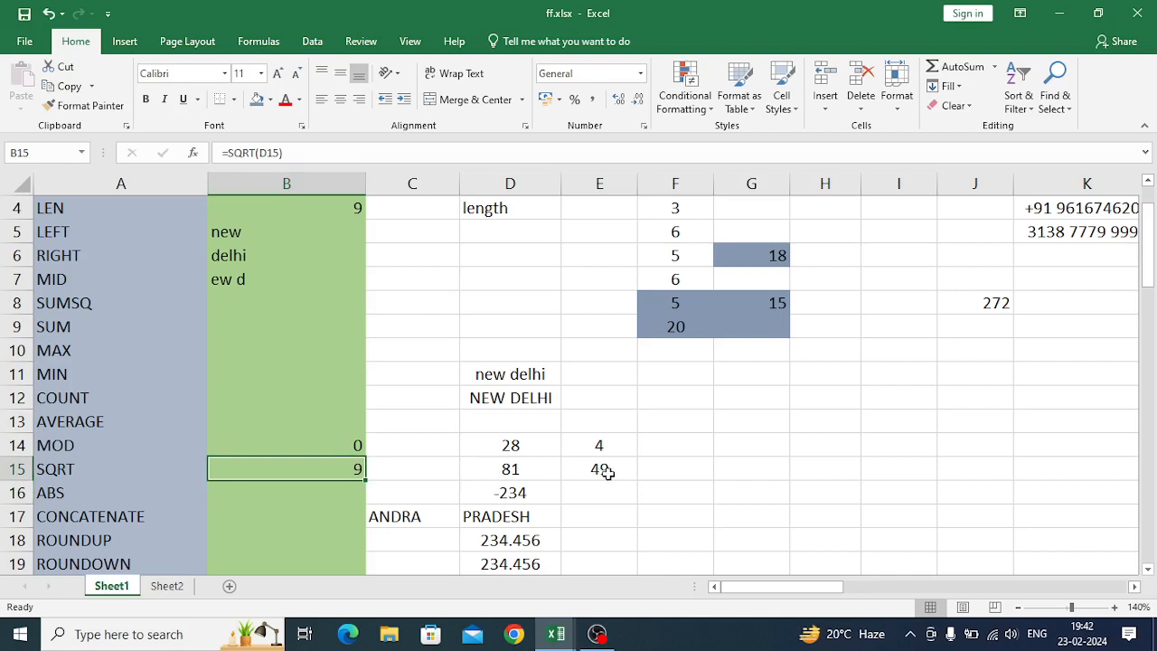
- Enter the formula =ABS(D16) in cell B16 beside the ABS label
{"action": "scroll", "coordinate": [604, 472], "scroll_direction": "down", "scroll_amount": 2}
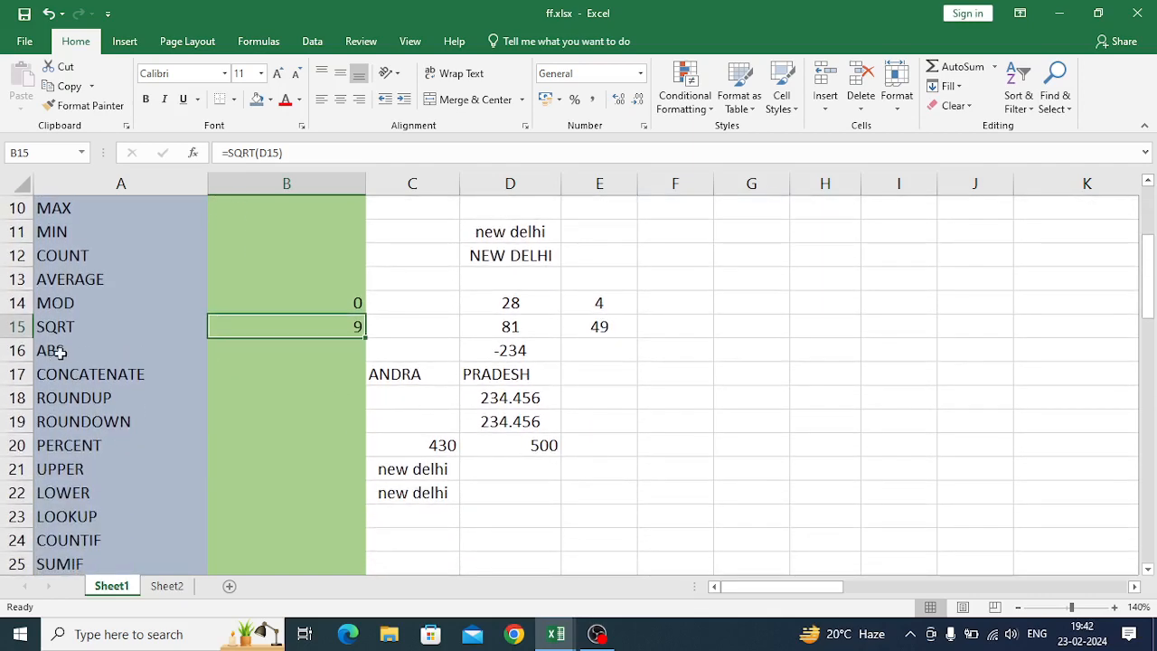
{"action": "left_click", "coordinate": [266, 361]}
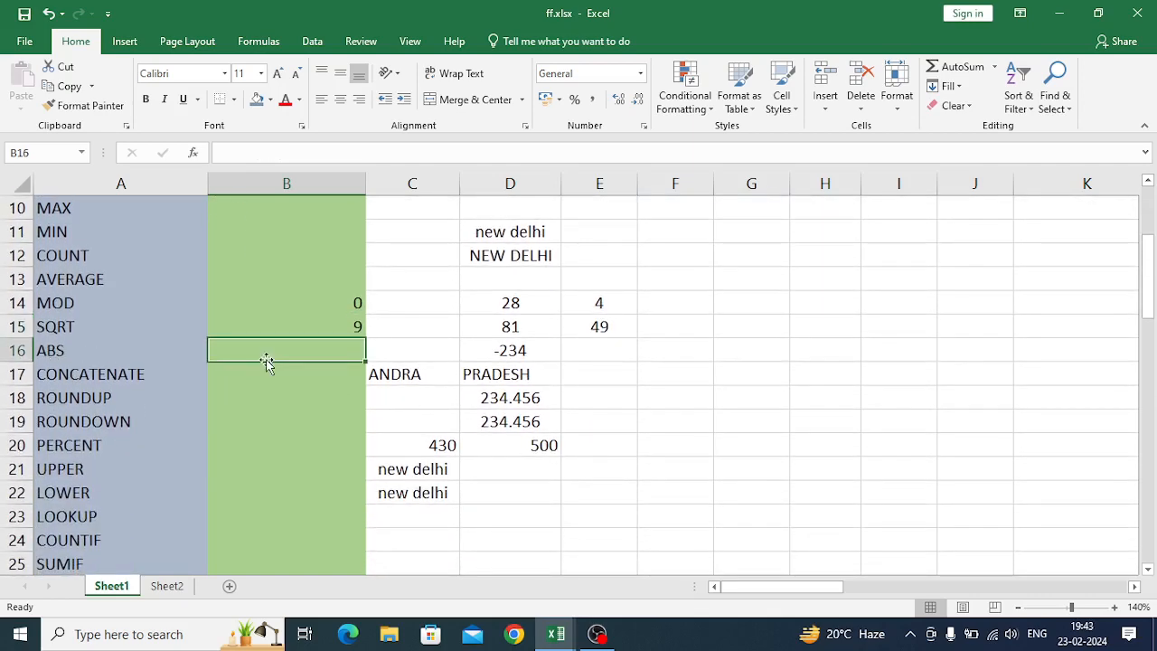
{"action": "type", "text": "=abs"}
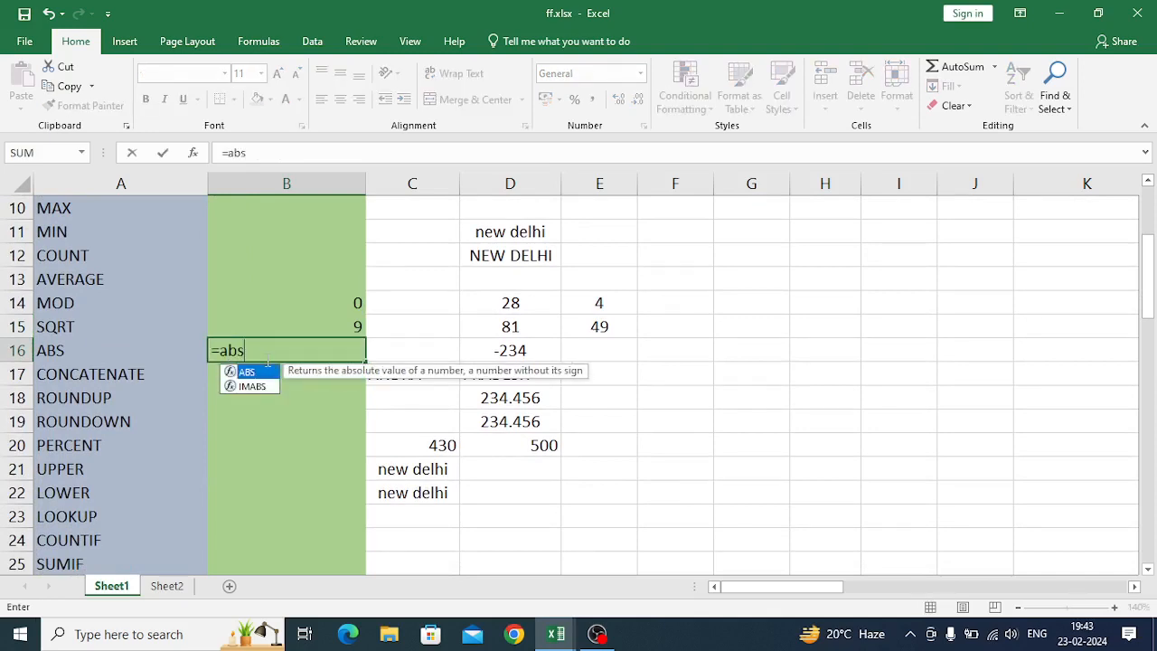
{"action": "type", "text": "("}
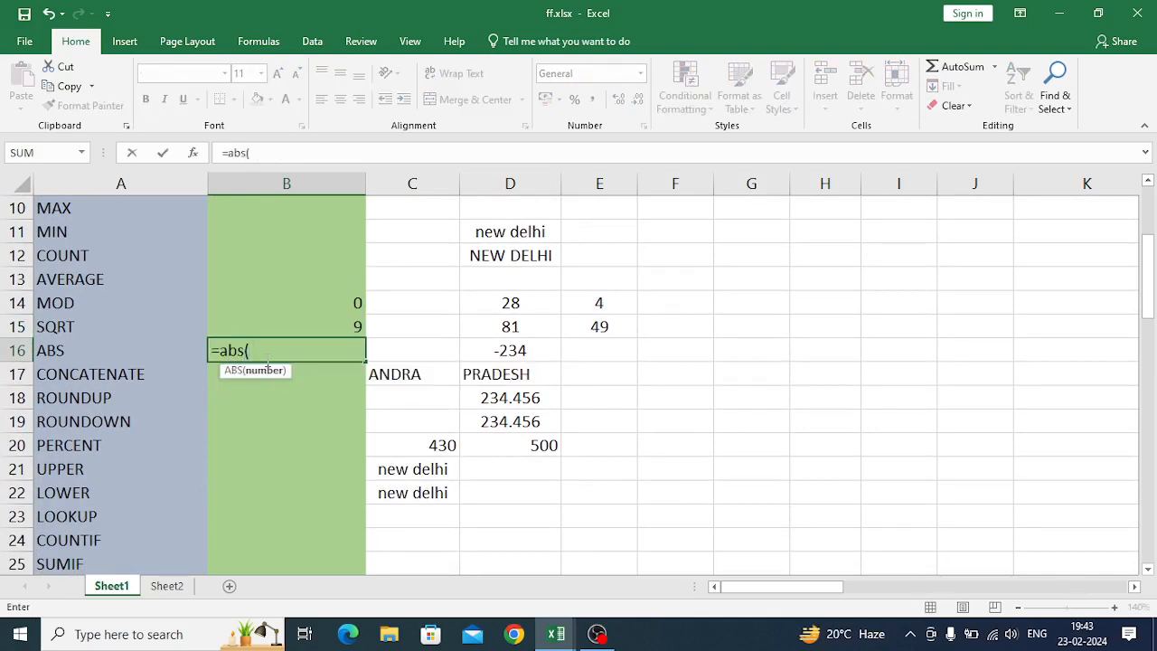
{"action": "left_click", "coordinate": [502, 351]}
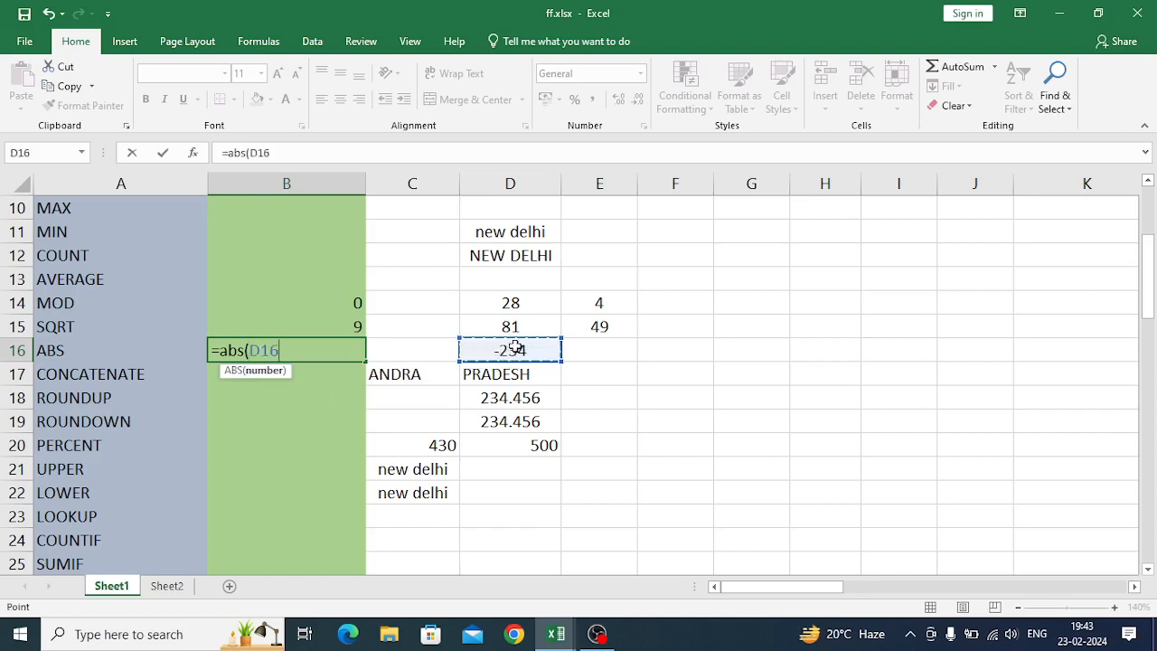
{"action": "type", "text": ")"}
{"action": "key", "text": "Return"}
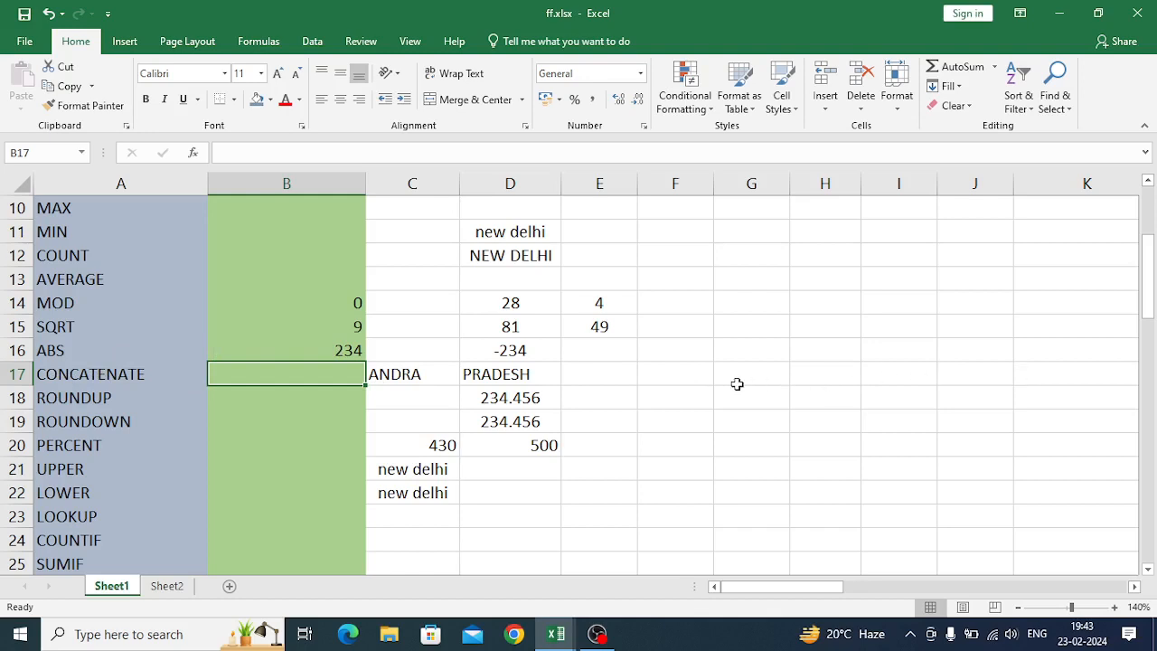
- Enter the formula =CONCATENATE(C17,D17) in cell B17 to join the two sample words in that row
{"action": "type", "text": "=con"}
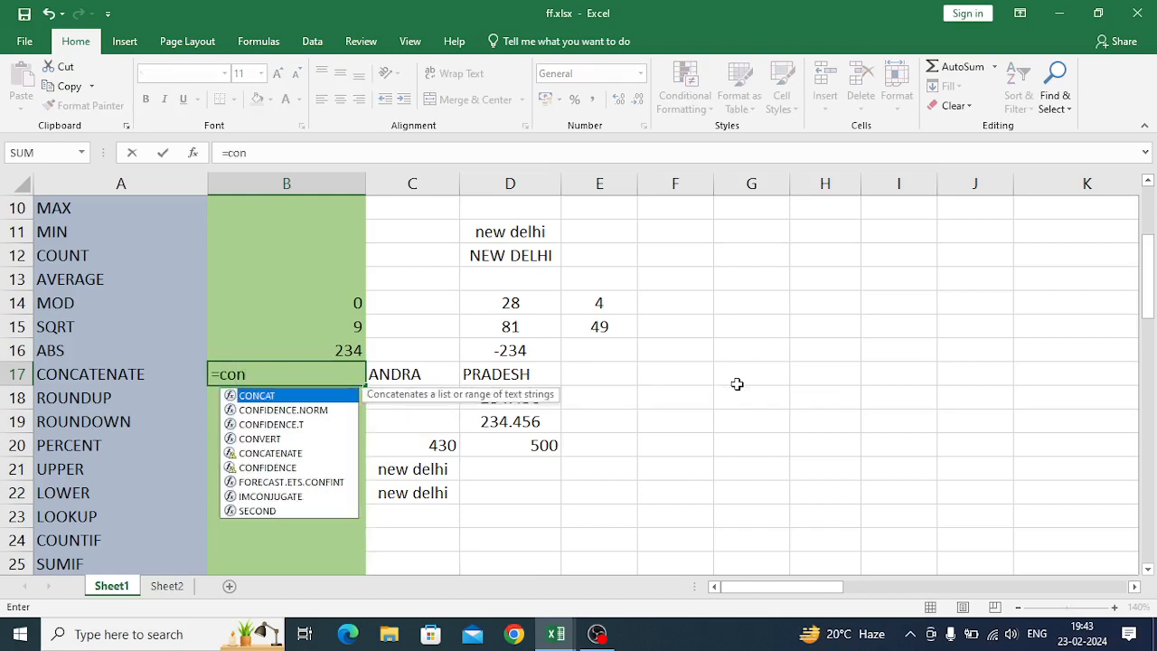
{"action": "type", "text": "catena"}
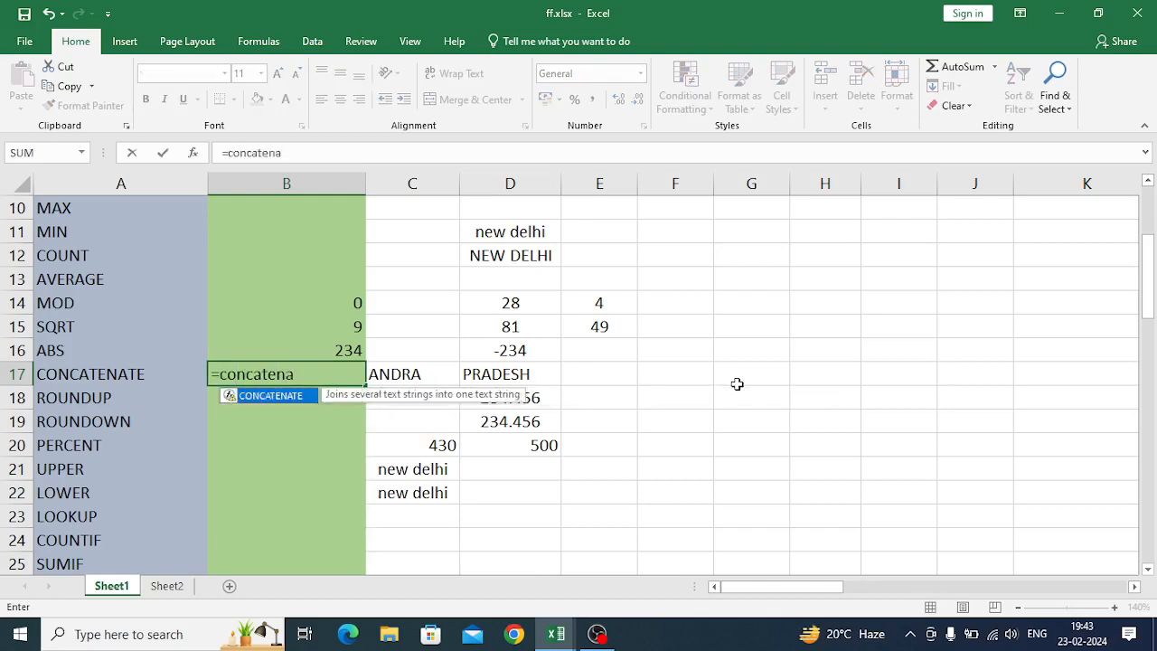
{"action": "type", "text": "te("}
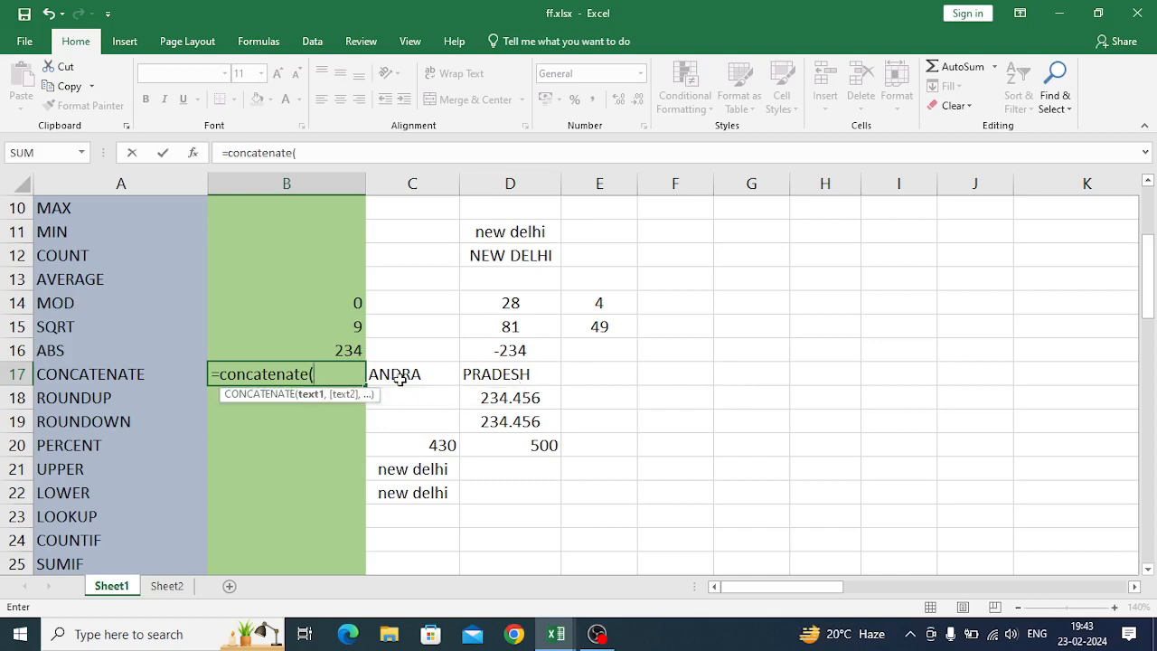
{"action": "left_click", "coordinate": [399, 379]}
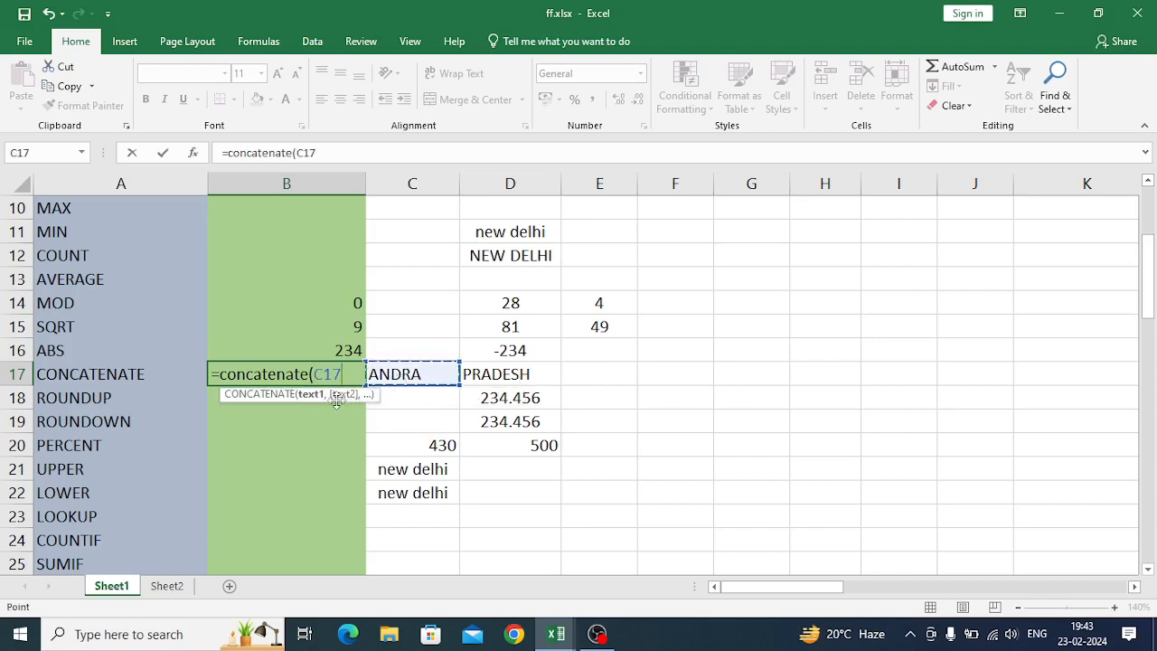
{"action": "type", "text": ","}
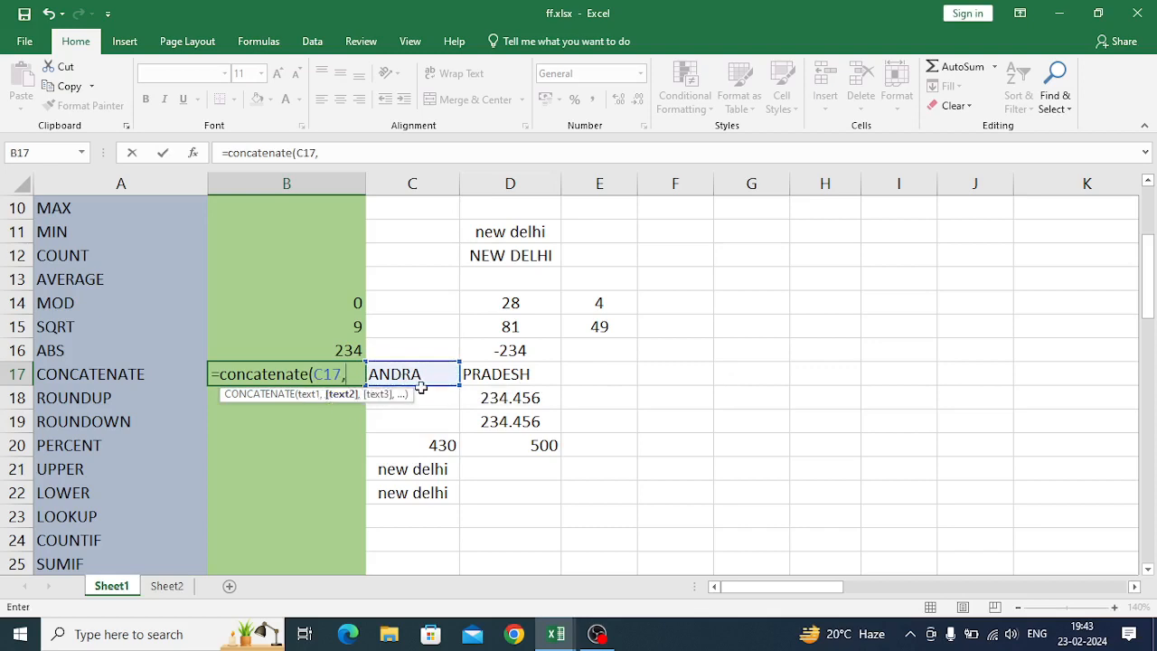
{"action": "left_click", "coordinate": [495, 378]}
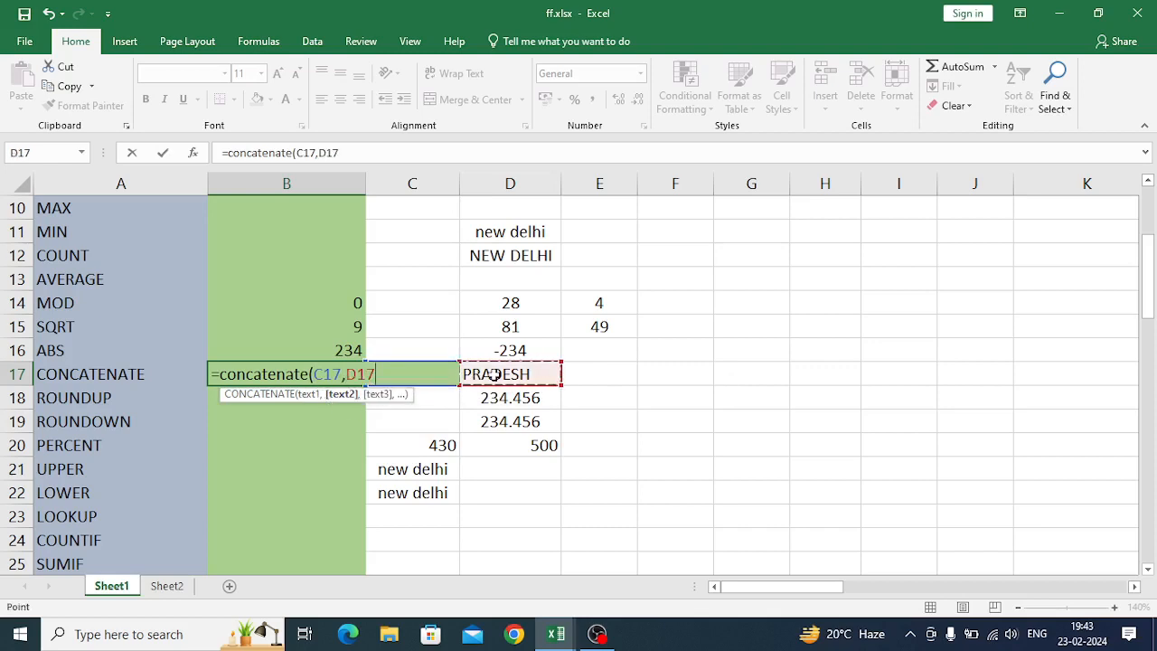
{"action": "key", "text": "Return"}
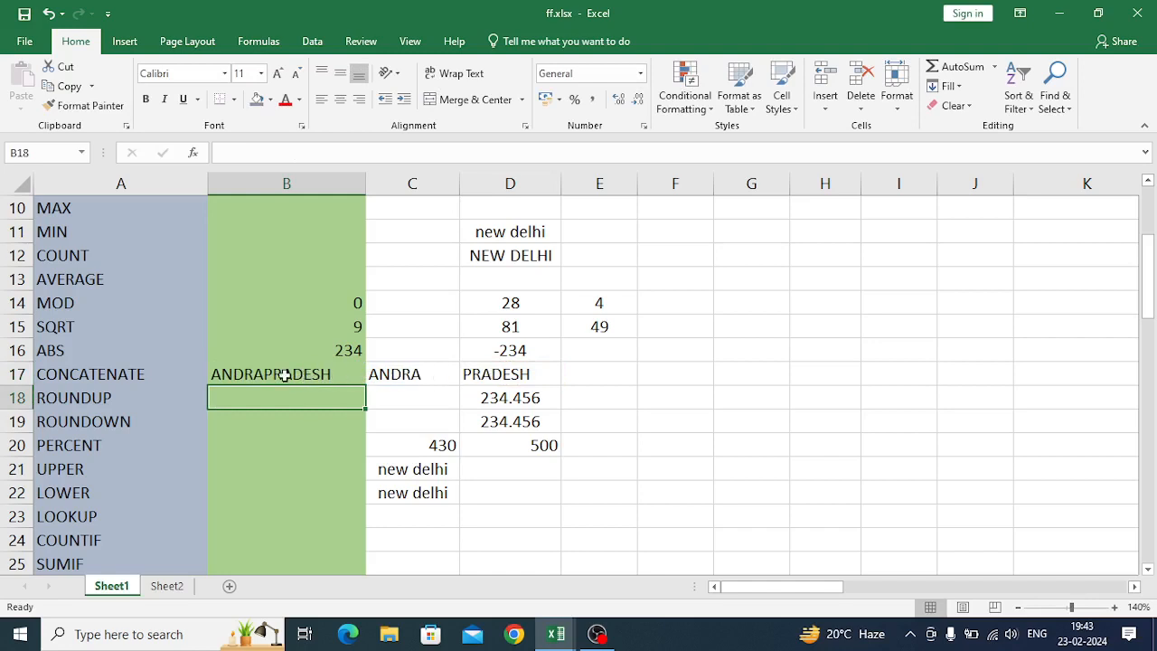
- Enter the sample numbers 234 in cell F17 and 567 in cell G17
{"action": "left_click", "coordinate": [661, 374]}
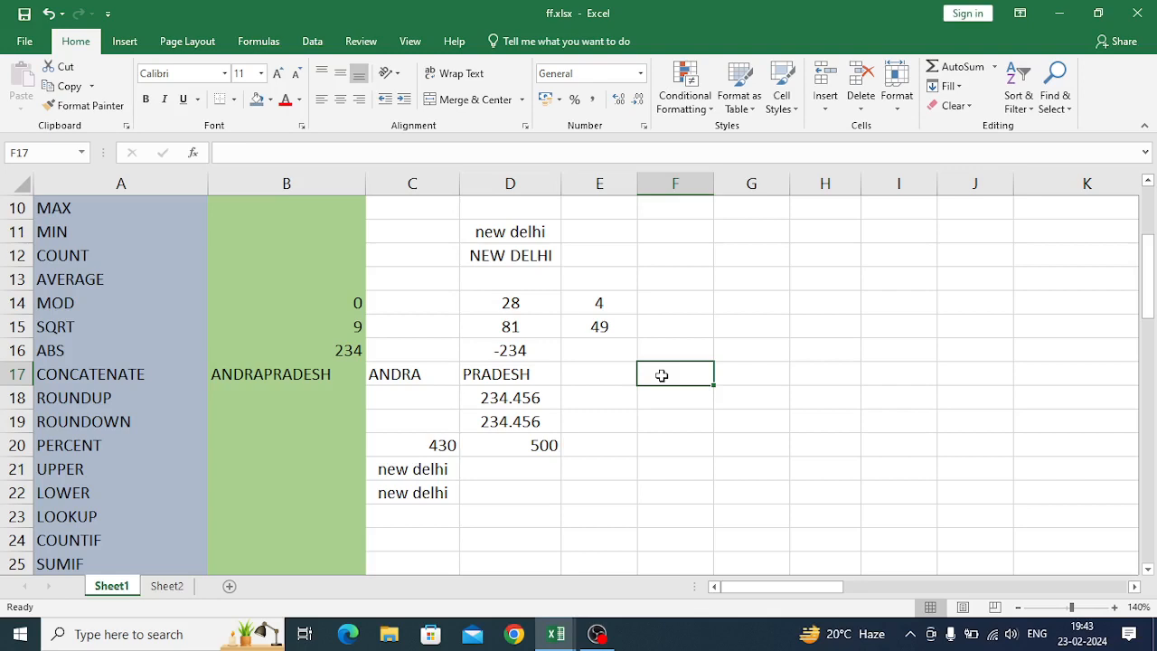
{"action": "type", "text": "234"}
{"action": "key", "text": "ctrl+Return"}
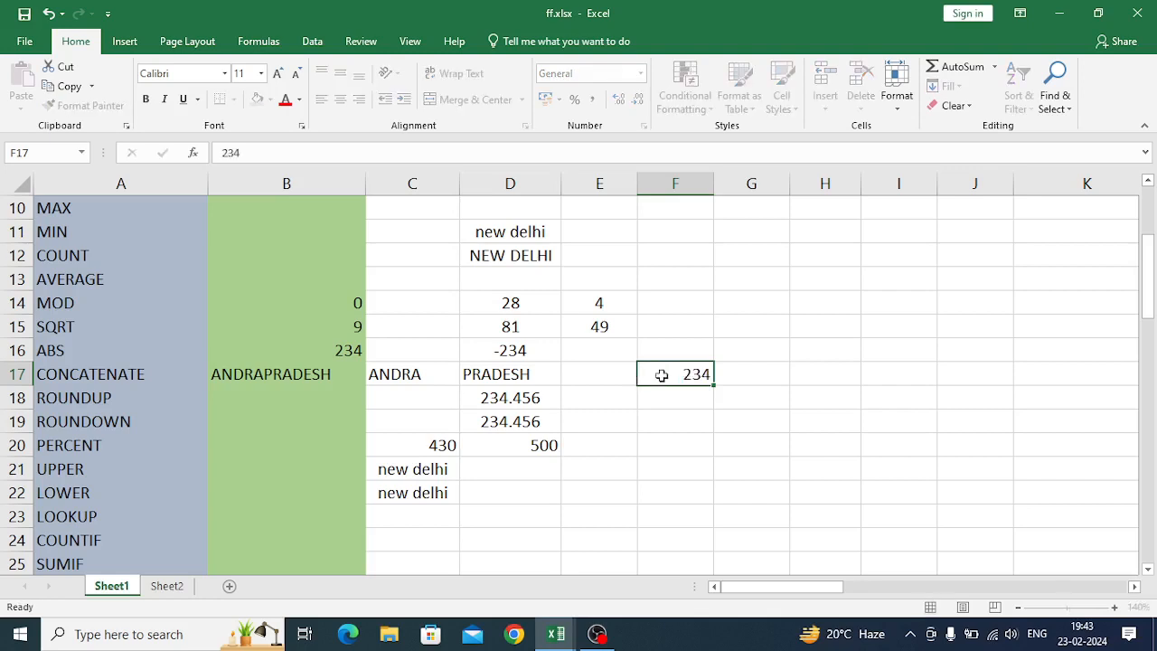
{"action": "key", "text": "Tab"}
{"action": "type", "text": "567"}
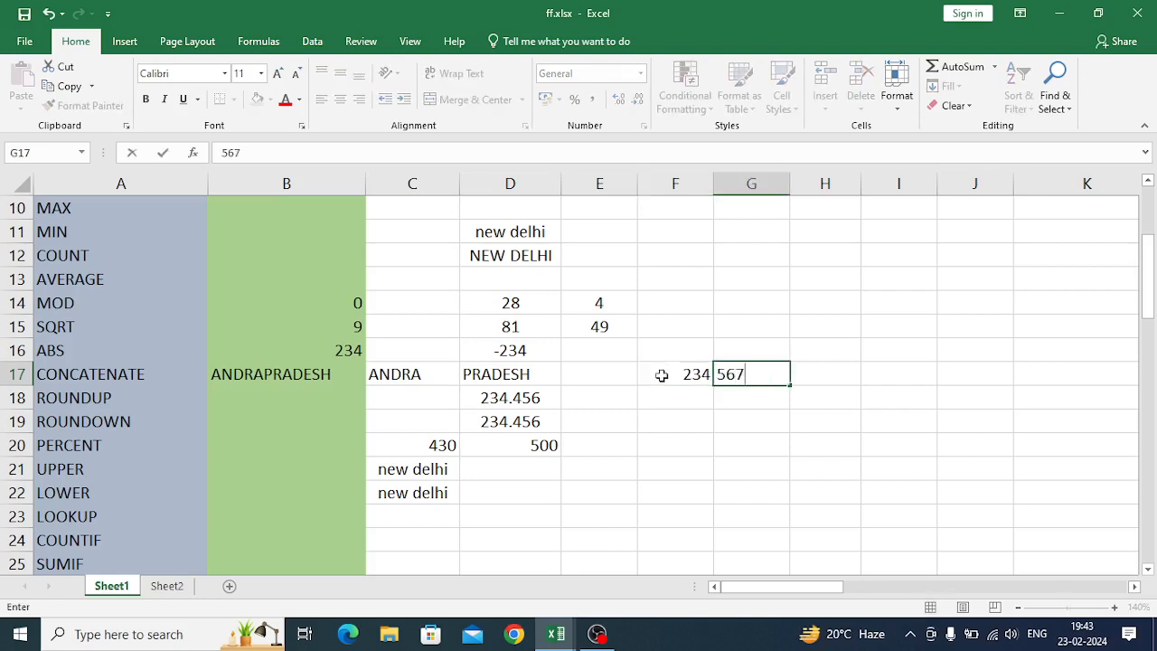
{"action": "key", "text": "Return"}
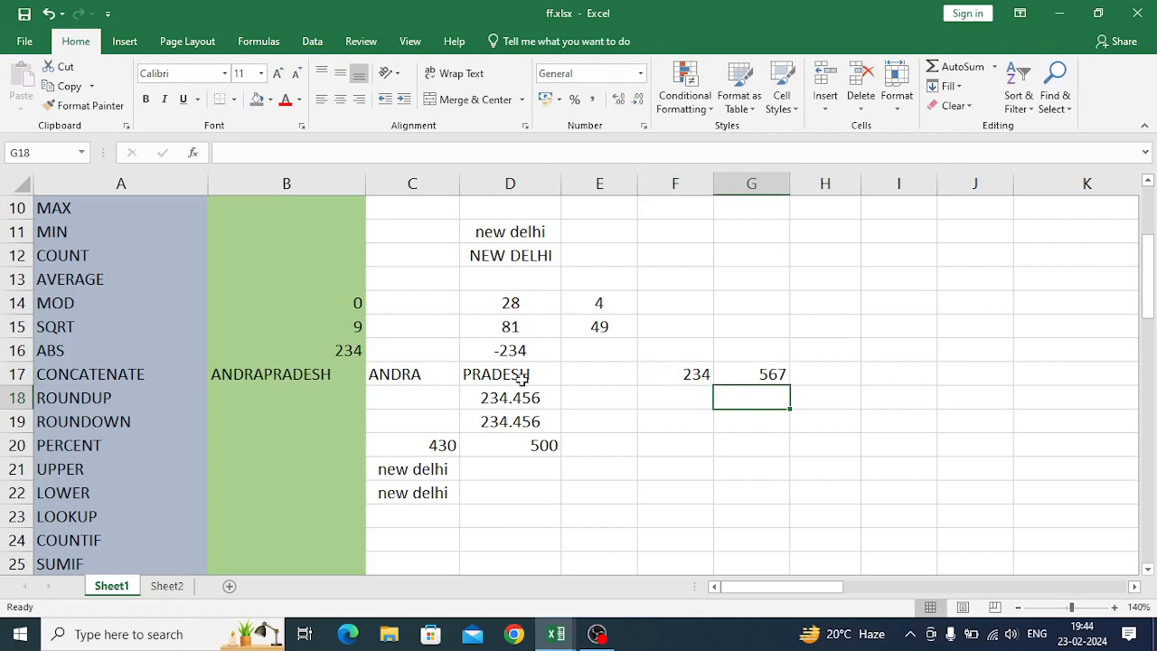
- Replace the arguments of the CONCATENATE formula in cell B17 so that it reads =CONCATENATE(F17,G17)
{"action": "left_click", "coordinate": [292, 376]}
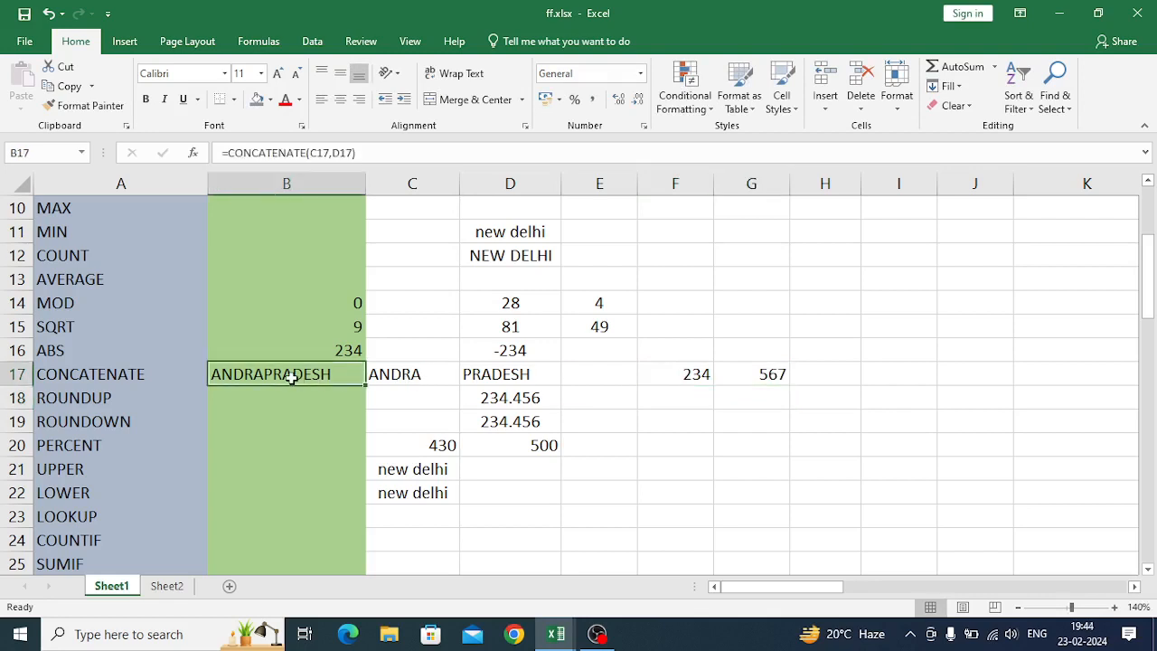
{"action": "left_click", "coordinate": [337, 153]}
{"action": "left_click_drag", "start_coordinate": [337, 153], "coordinate": [311, 152]}
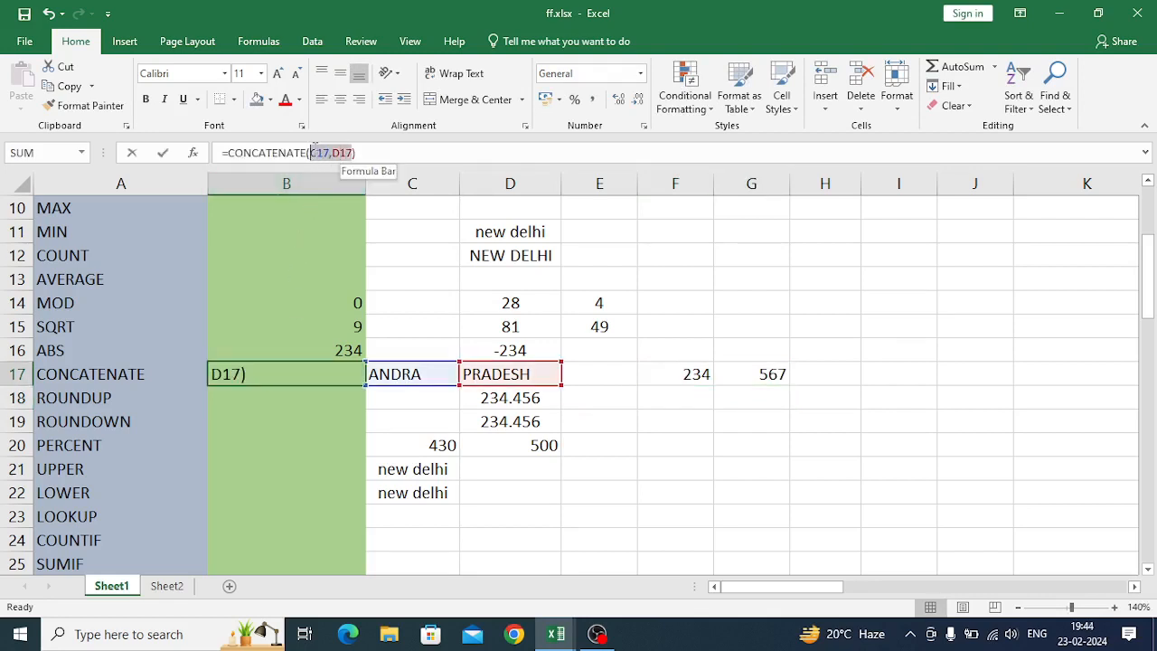
{"action": "key", "text": "BackSpace"}
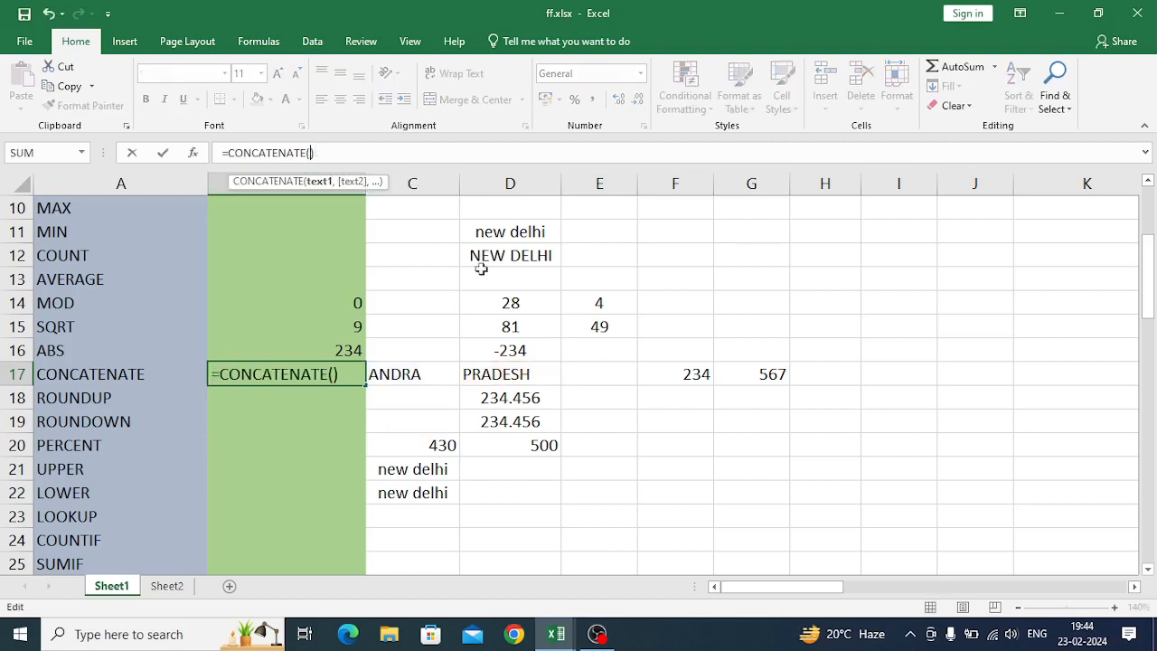
{"action": "left_click", "coordinate": [674, 378]}
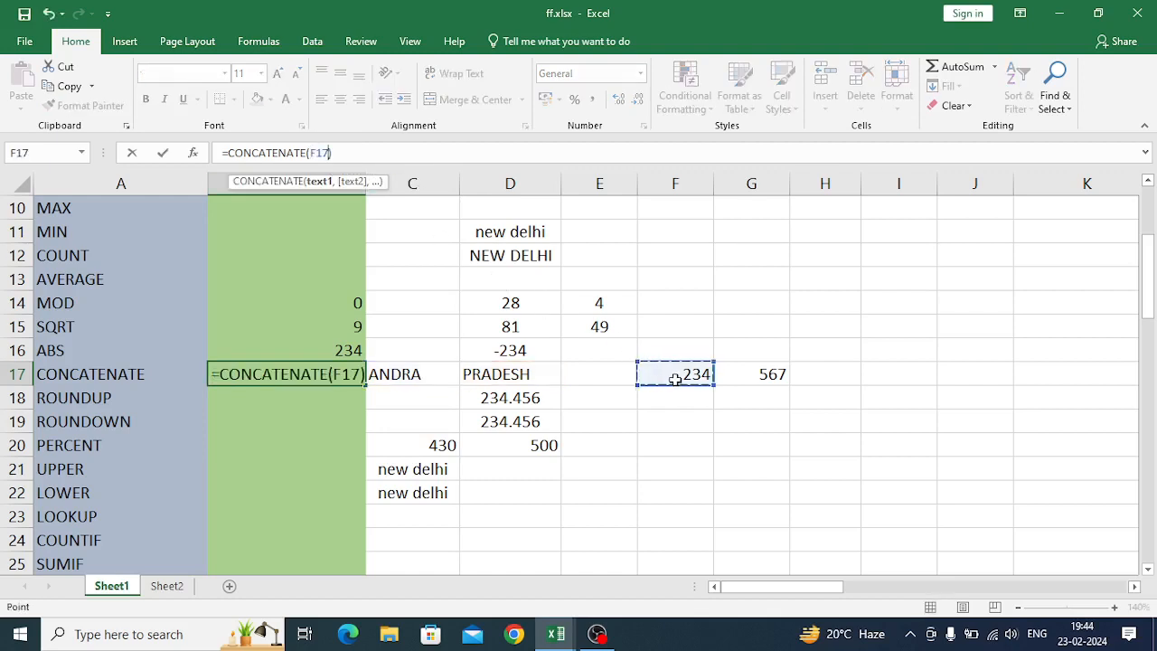
{"action": "type", "text": ","}
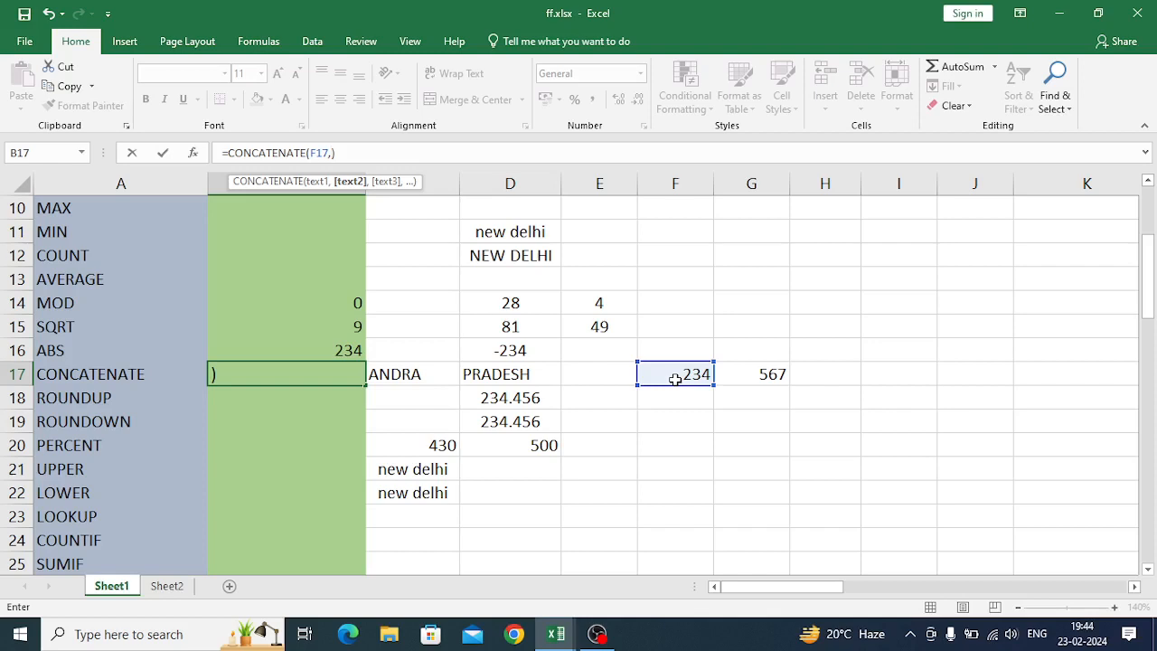
{"action": "left_click", "coordinate": [773, 377]}
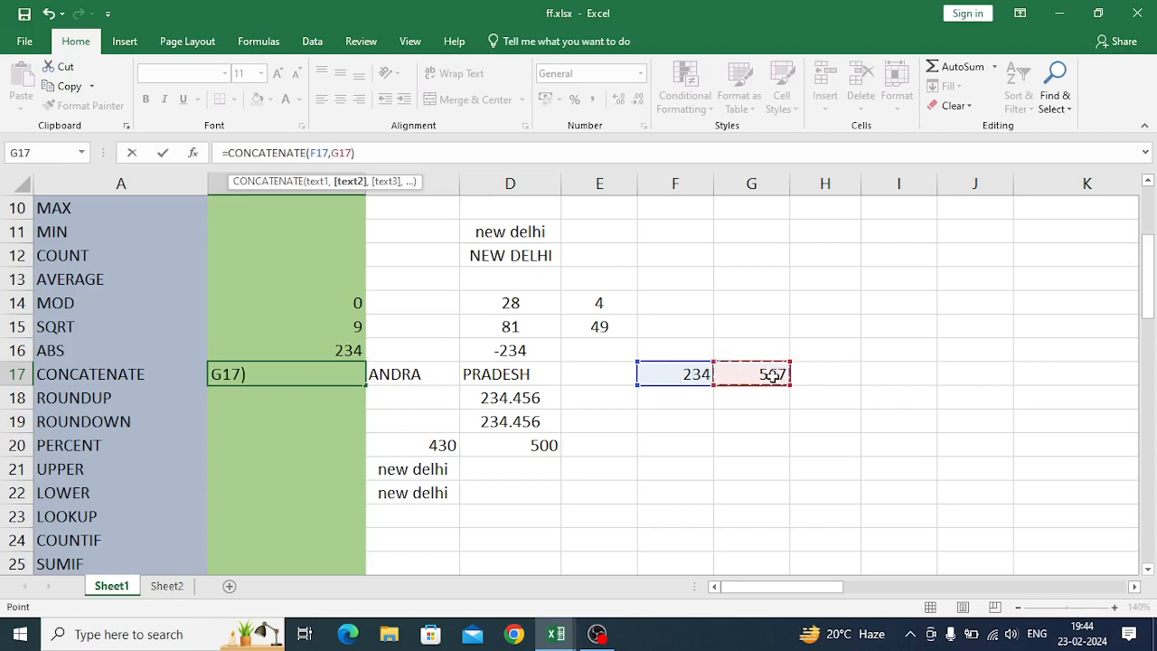
{"action": "key", "text": "Return"}
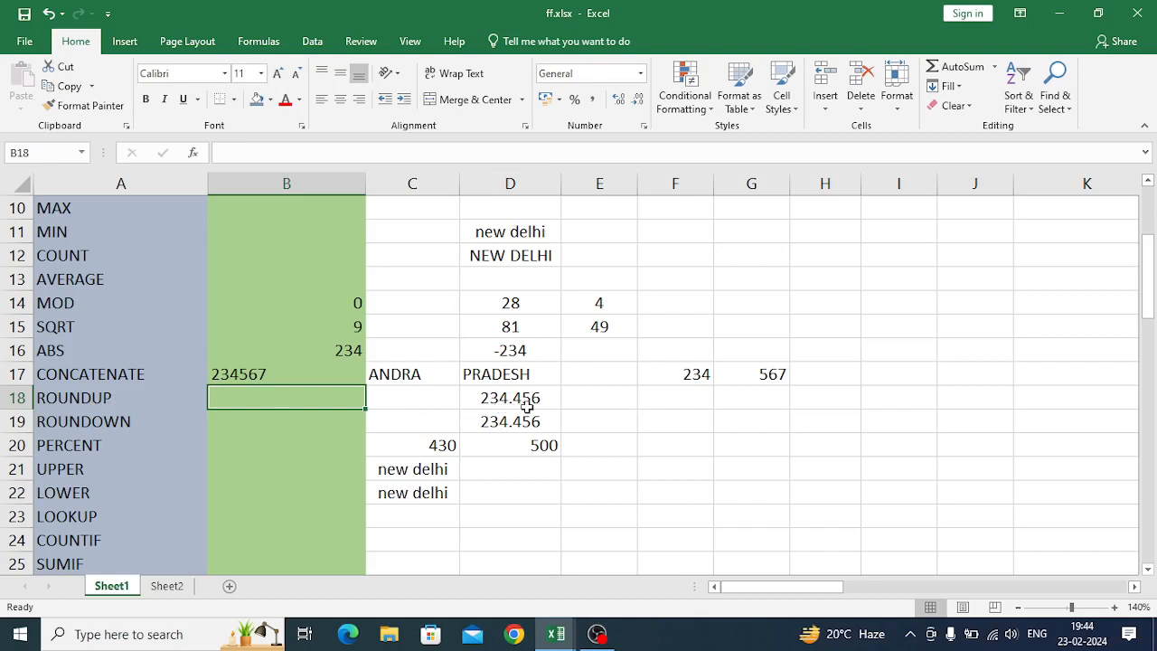
- Enter the formula =ROUNDUP(D18,1) in cell B18 beside the ROUNDUP label
{"action": "type", "text": "="}
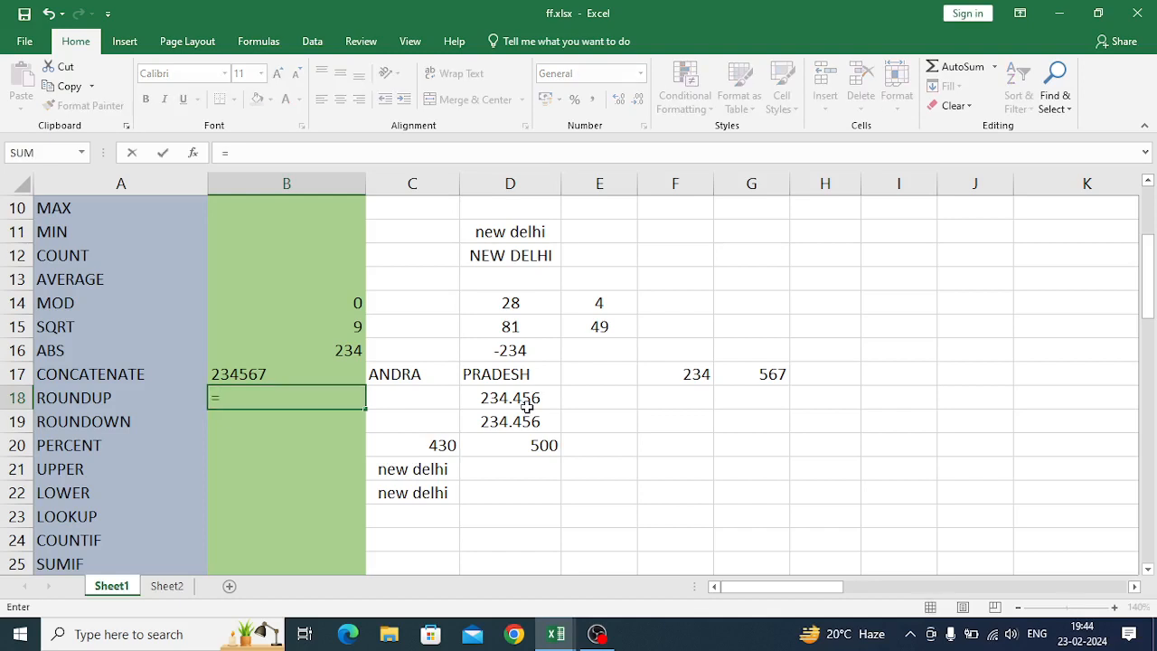
{"action": "type", "text": "roundu"}
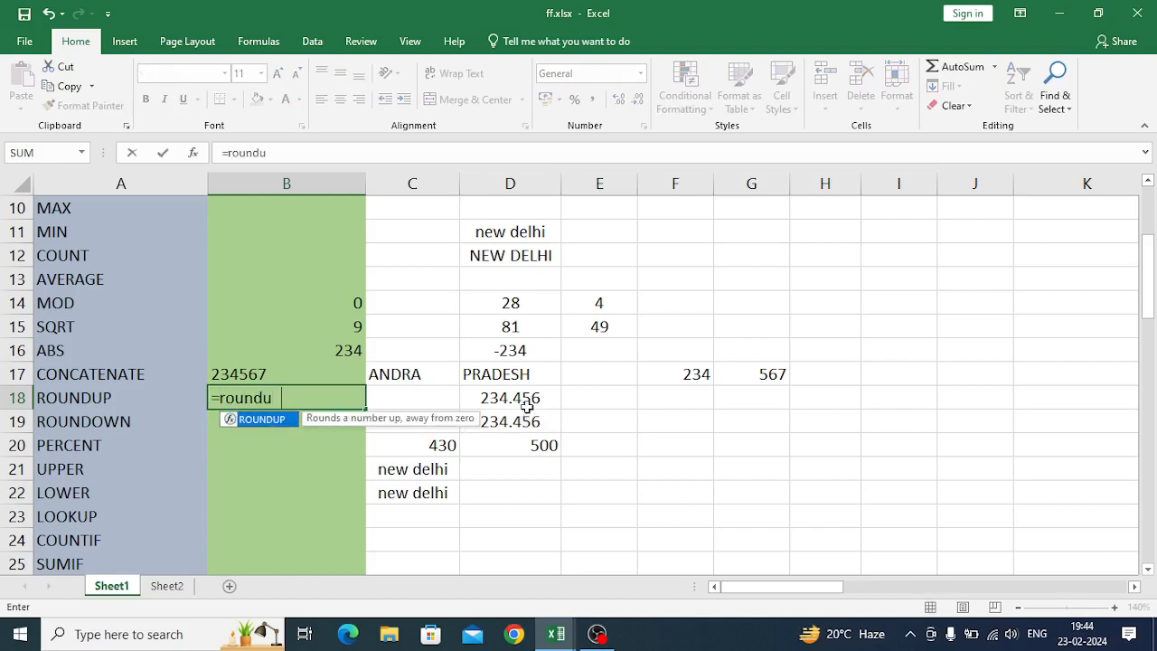
{"action": "type", "text": "p("}
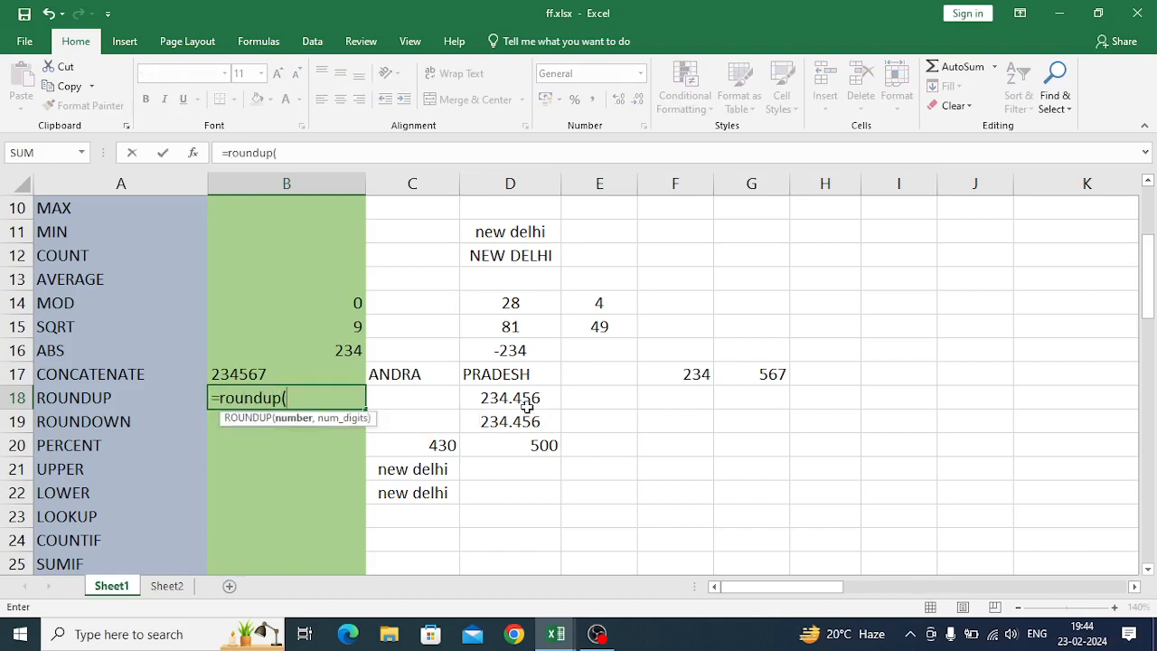
{"action": "left_click", "coordinate": [476, 398]}
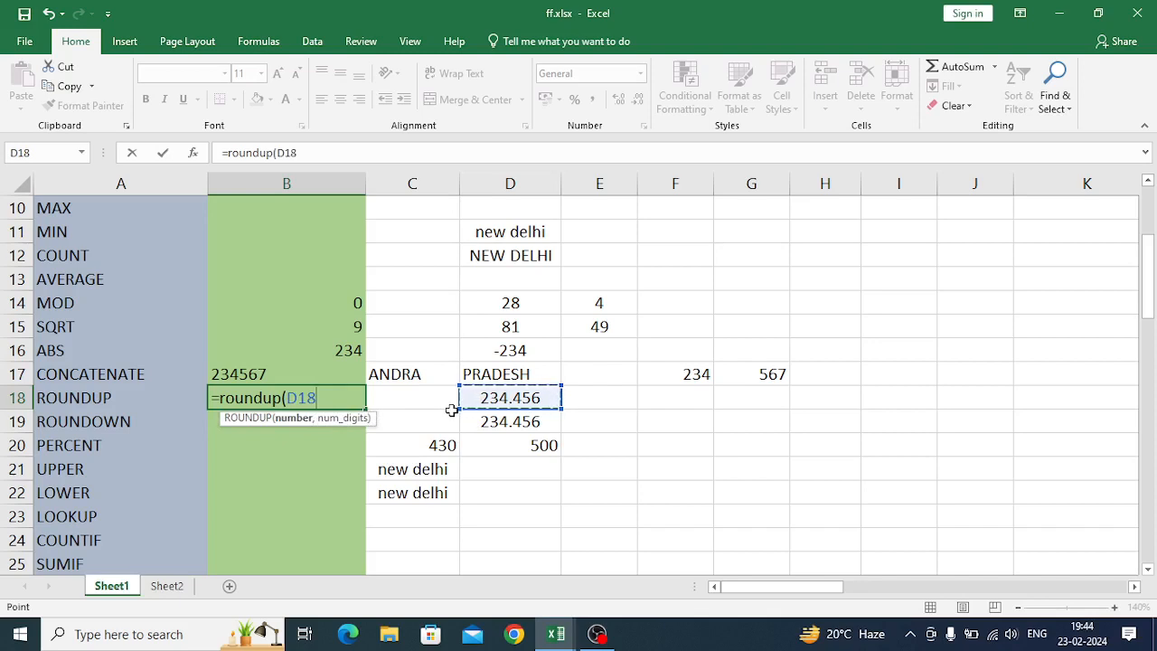
{"action": "type", "text": ","}
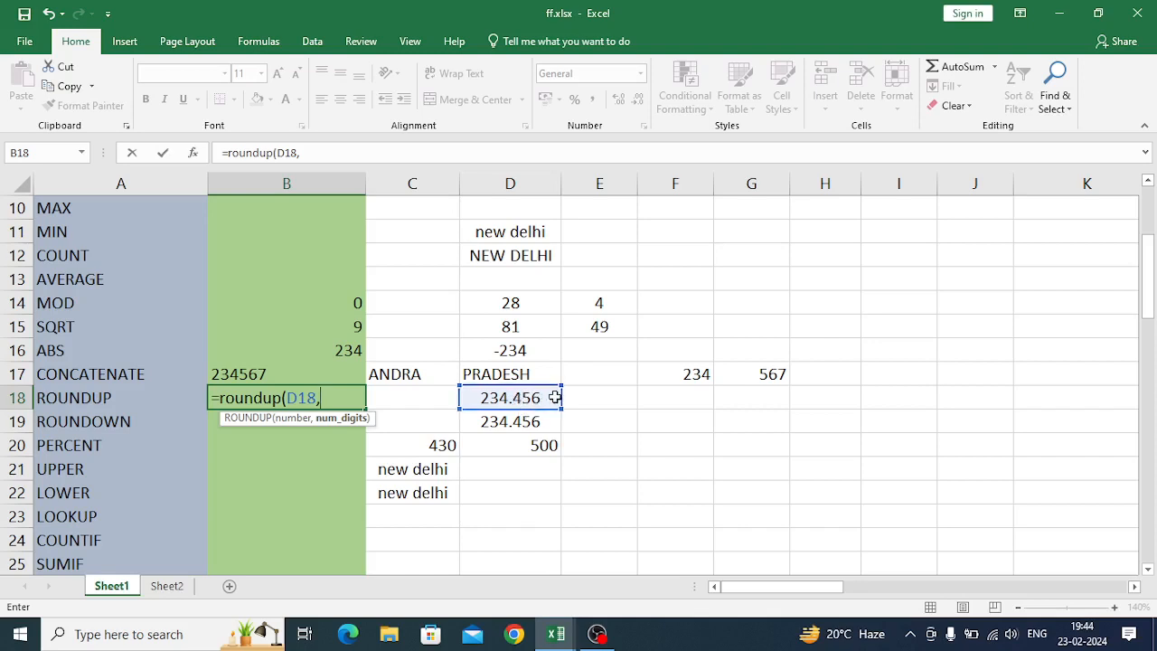
{"action": "type", "text": "1"}
{"action": "key", "text": "Return"}
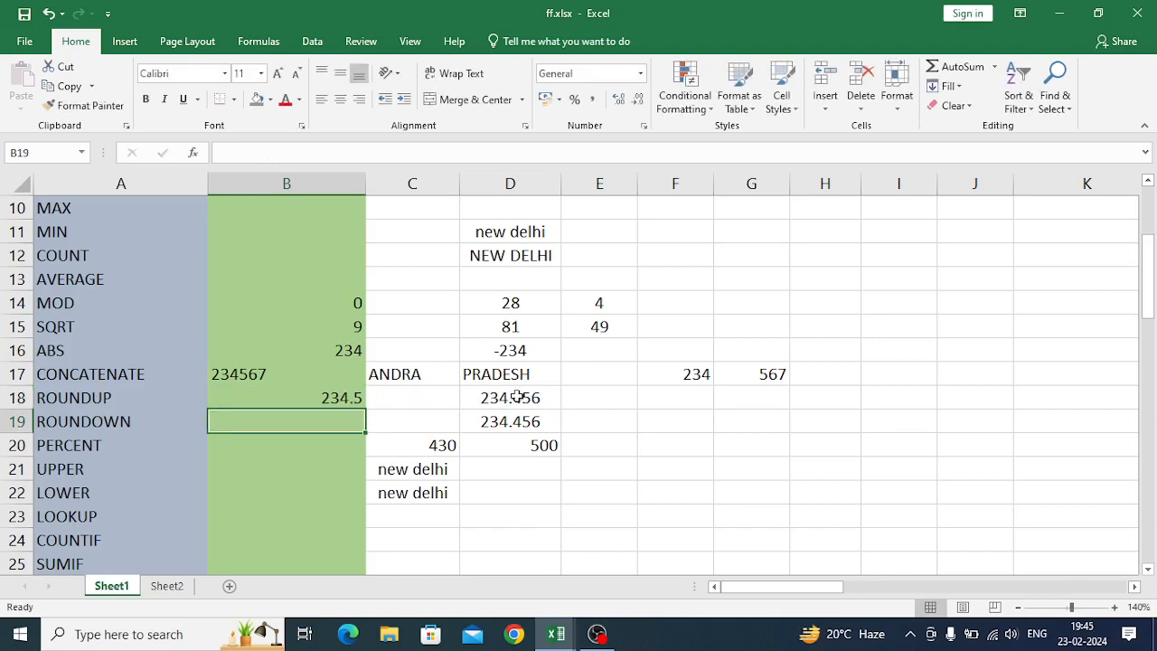
- Change the number of digits in the ROUNDUP formula in cell B18 to 0
{"action": "left_click", "coordinate": [341, 401]}
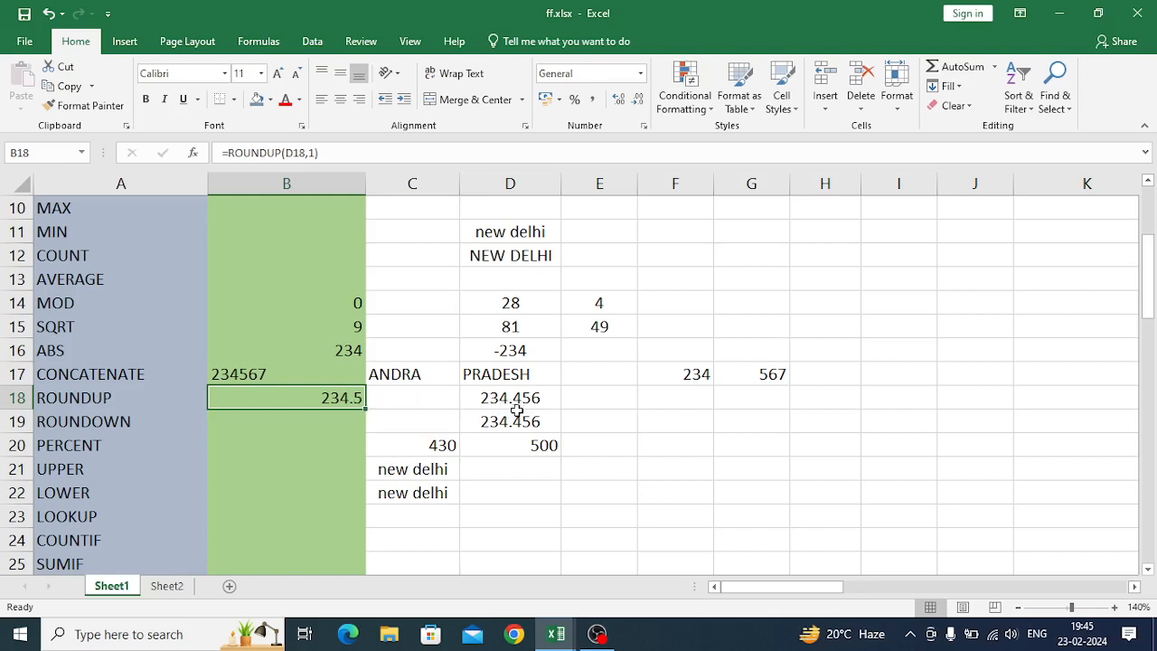
{"action": "left_click", "coordinate": [314, 153]}
{"action": "key", "text": "BackSpace"}
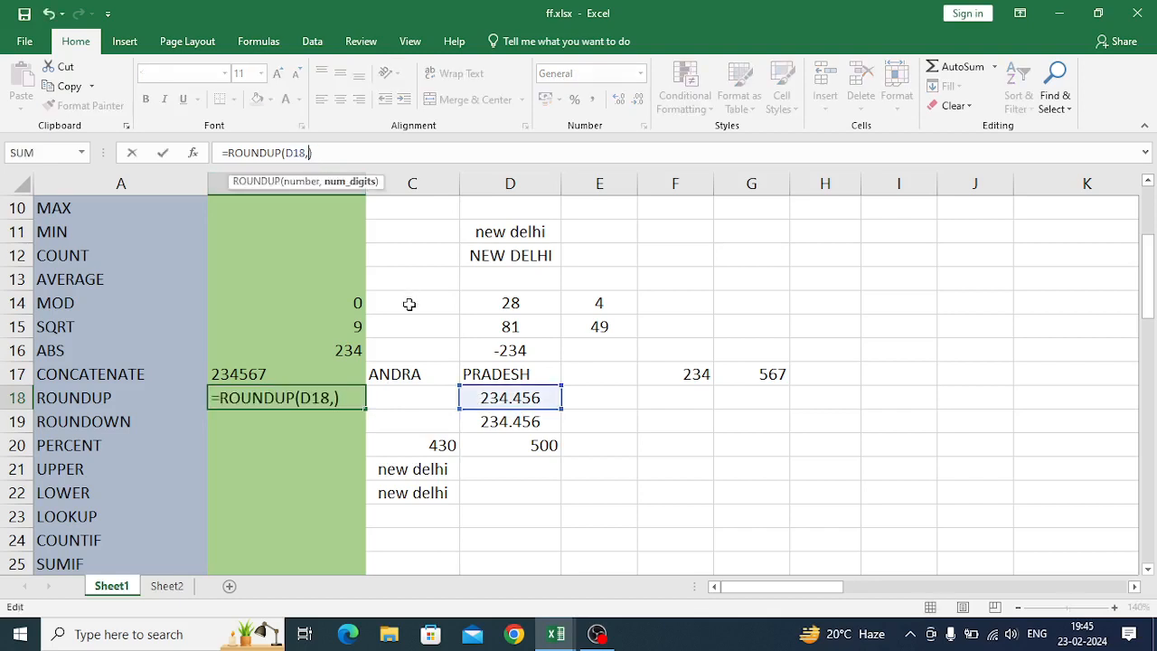
{"action": "type", "text": "0"}
{"action": "key", "text": "Return"}
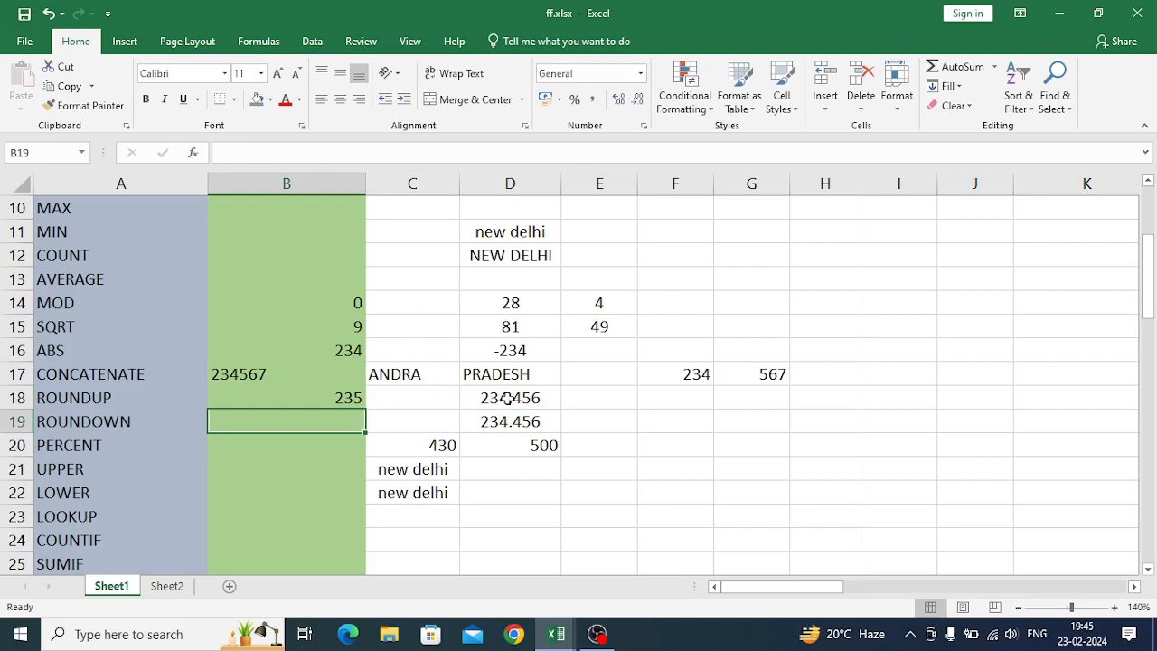
- Set the number of digits in the ROUNDUP formula in cell B18 to -1, so that it reads =ROUNDUP(D18,-1)
{"action": "left_click", "coordinate": [328, 397]}
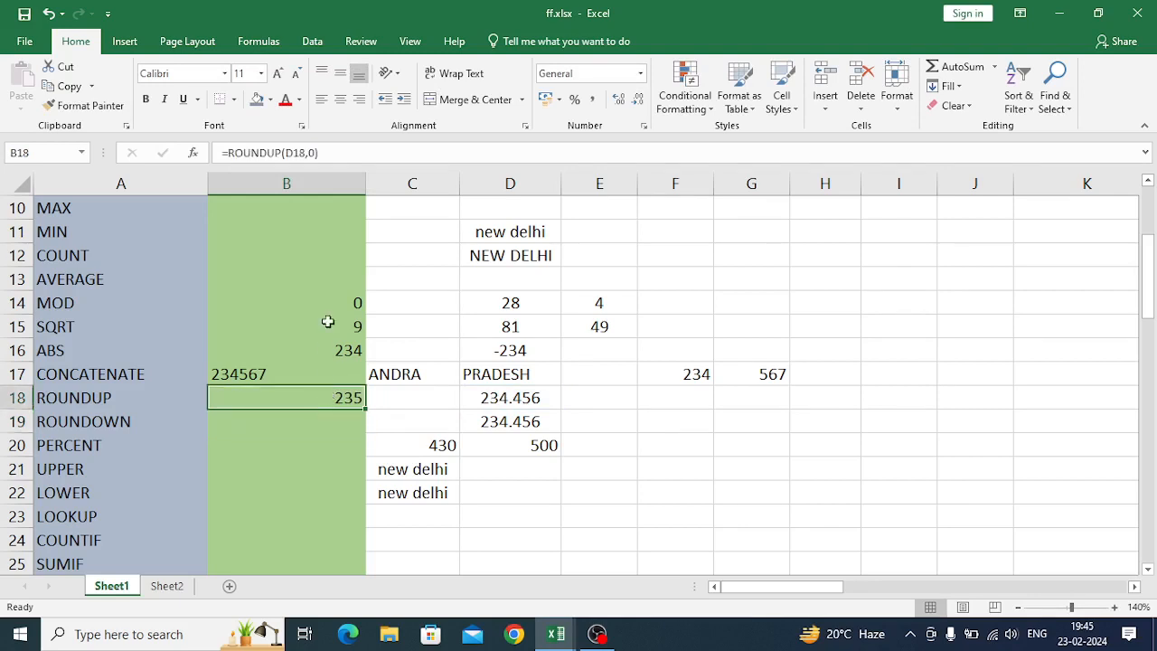
{"action": "left_click", "coordinate": [315, 152]}
{"action": "key", "text": "BackSpace"}
{"action": "type", "text": "-1"}
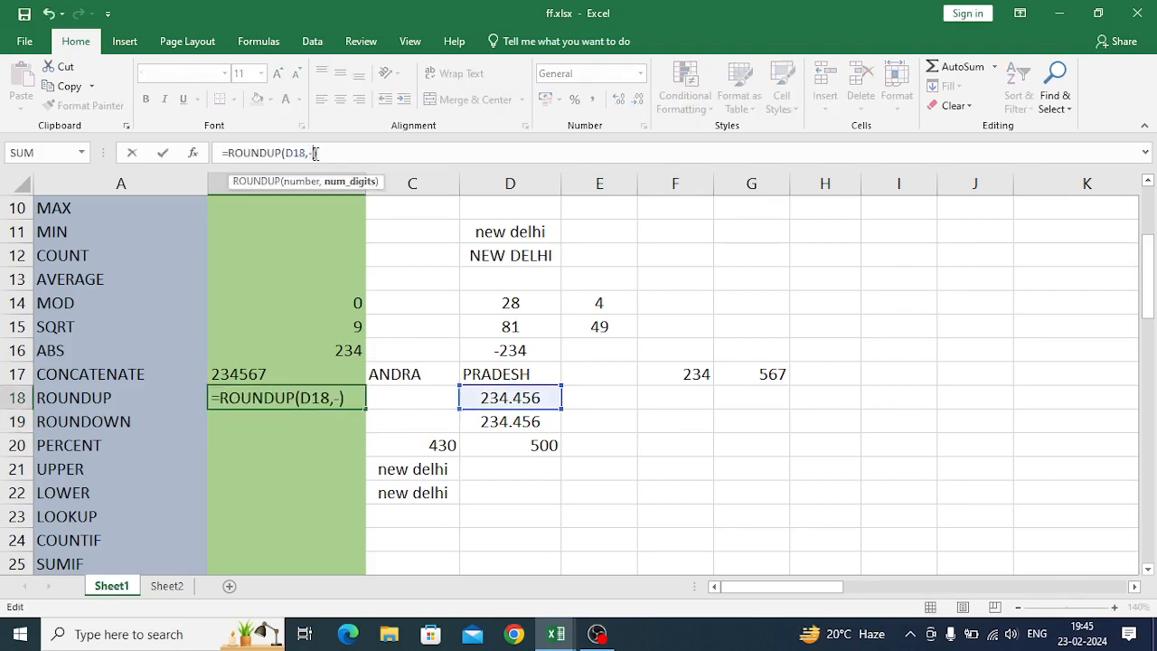
{"action": "key", "text": "Return"}
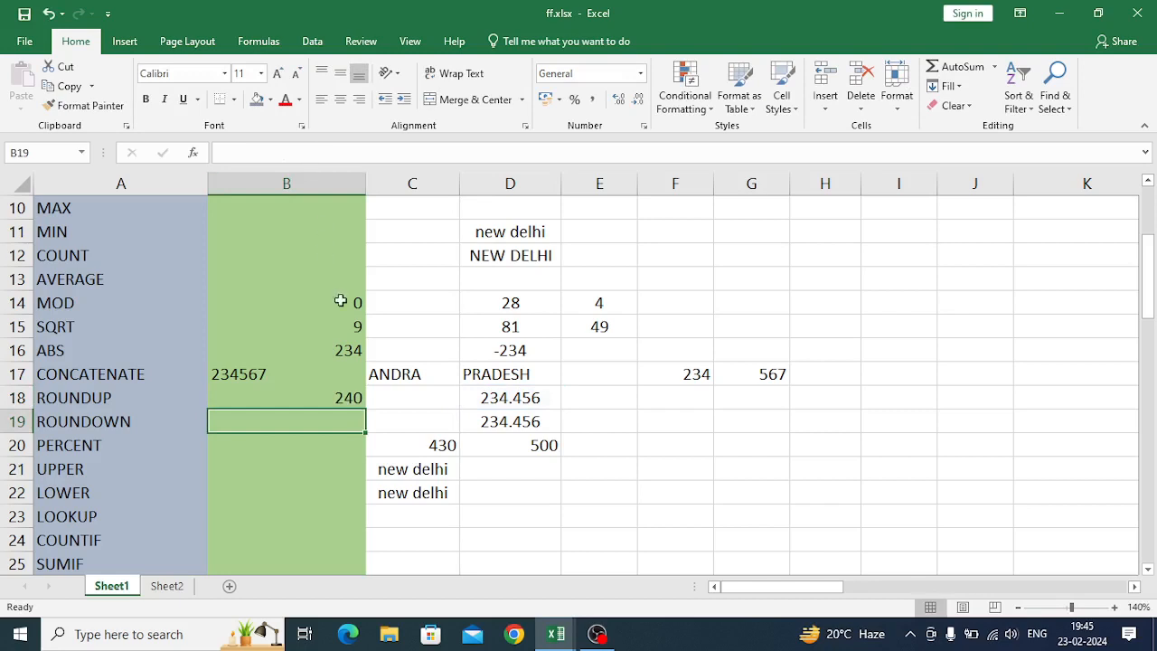
{"action": "left_click", "coordinate": [504, 397]}
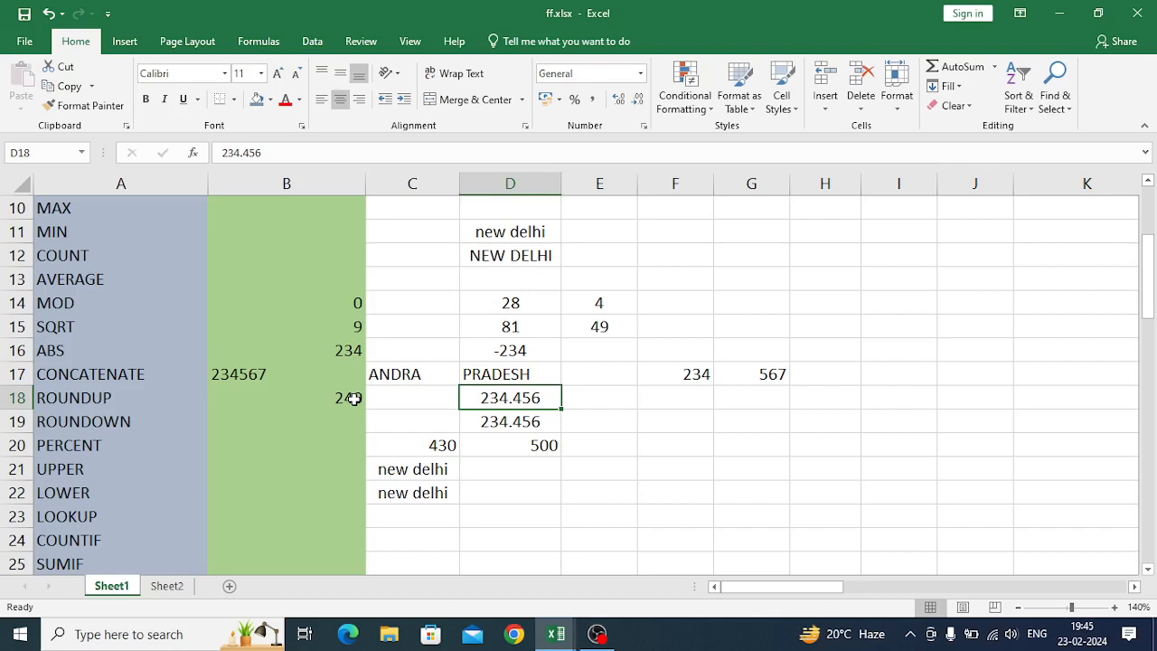
- Enter the formula =roundown(D19,2) in cell B19 beside the ROUNDOWN label
{"action": "left_click", "coordinate": [331, 422]}
{"action": "type", "text": "="}
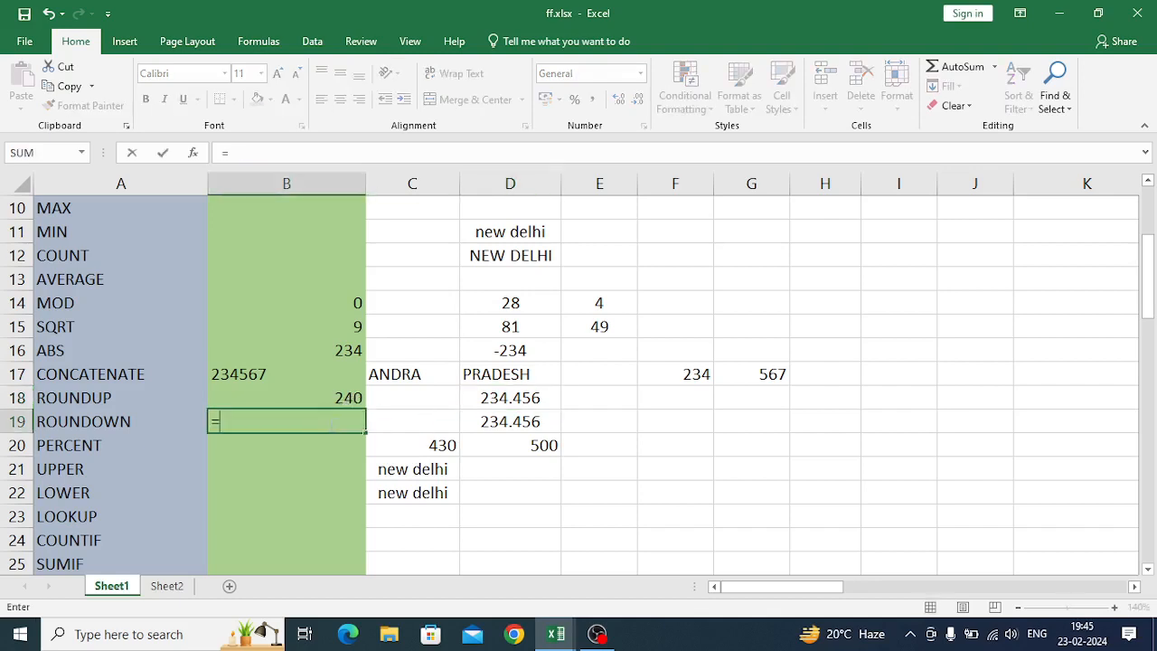
{"action": "type", "text": "rondo"}
{"action": "key", "text": "BackSpace"}
{"action": "key", "text": "BackSpace"}
{"action": "key", "text": "BackSpace"}
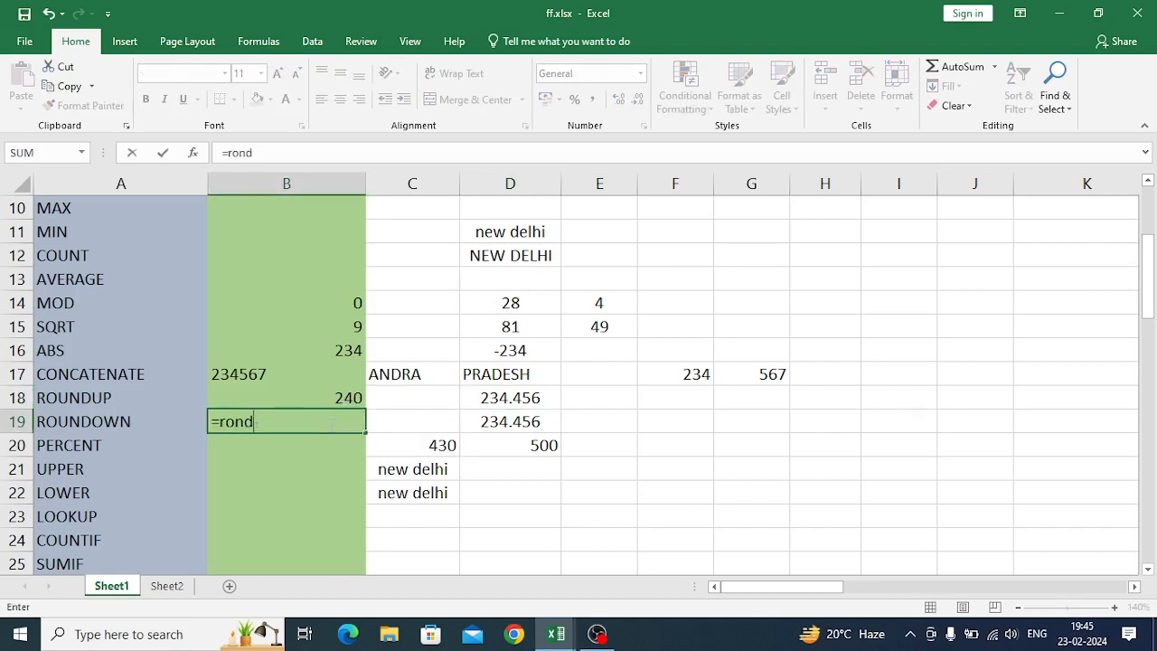
{"action": "type", "text": "undown"}
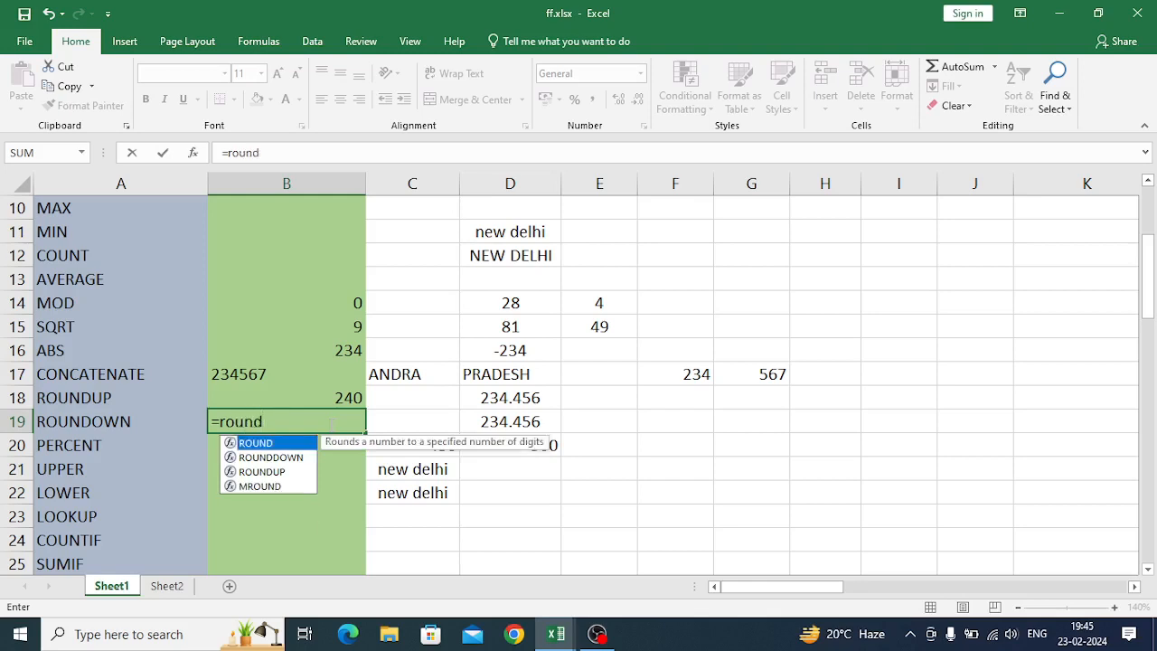
{"action": "type", "text": "("}
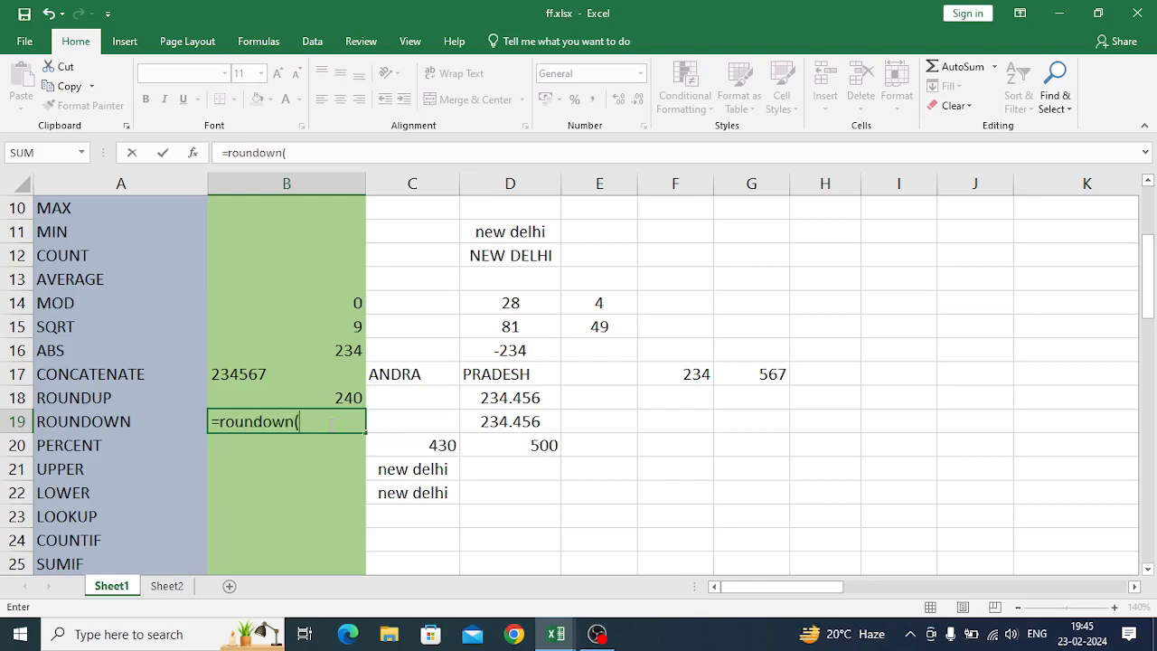
{"action": "left_click", "coordinate": [488, 422]}
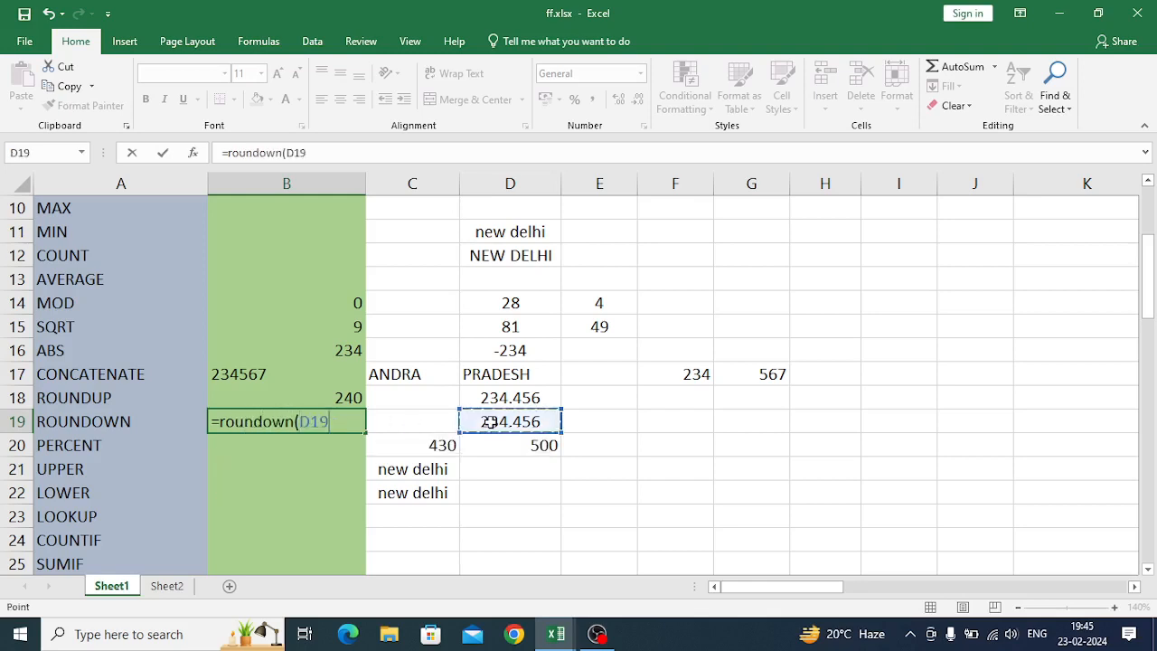
{"action": "type", "text": ",2"}
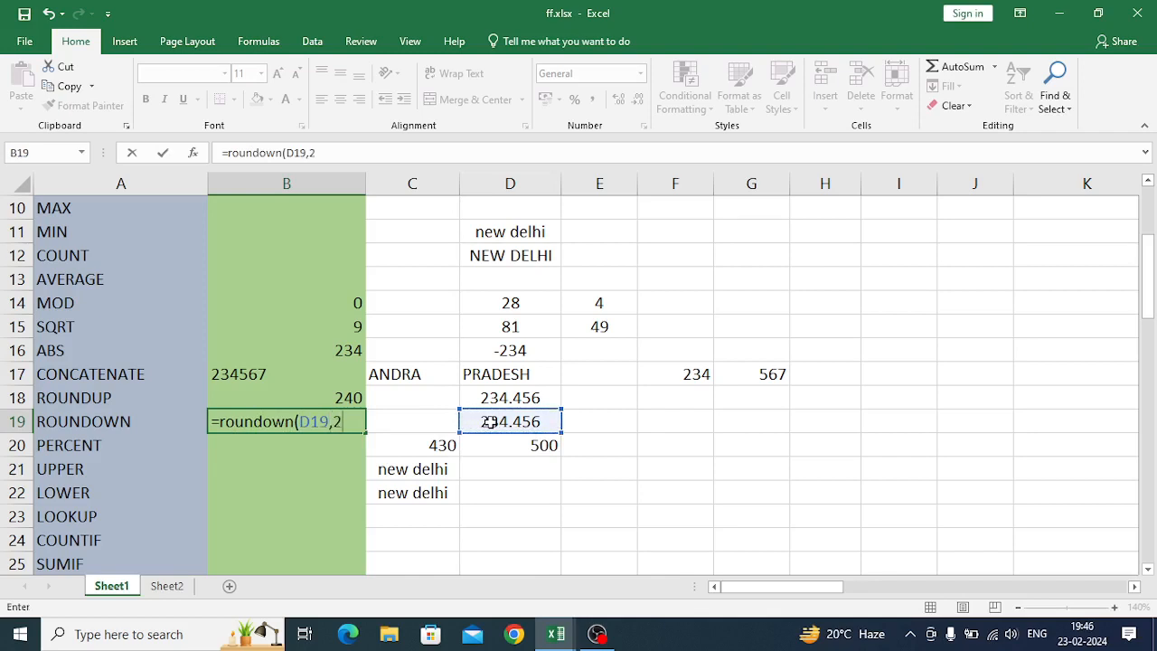
{"action": "key", "text": "Return"}
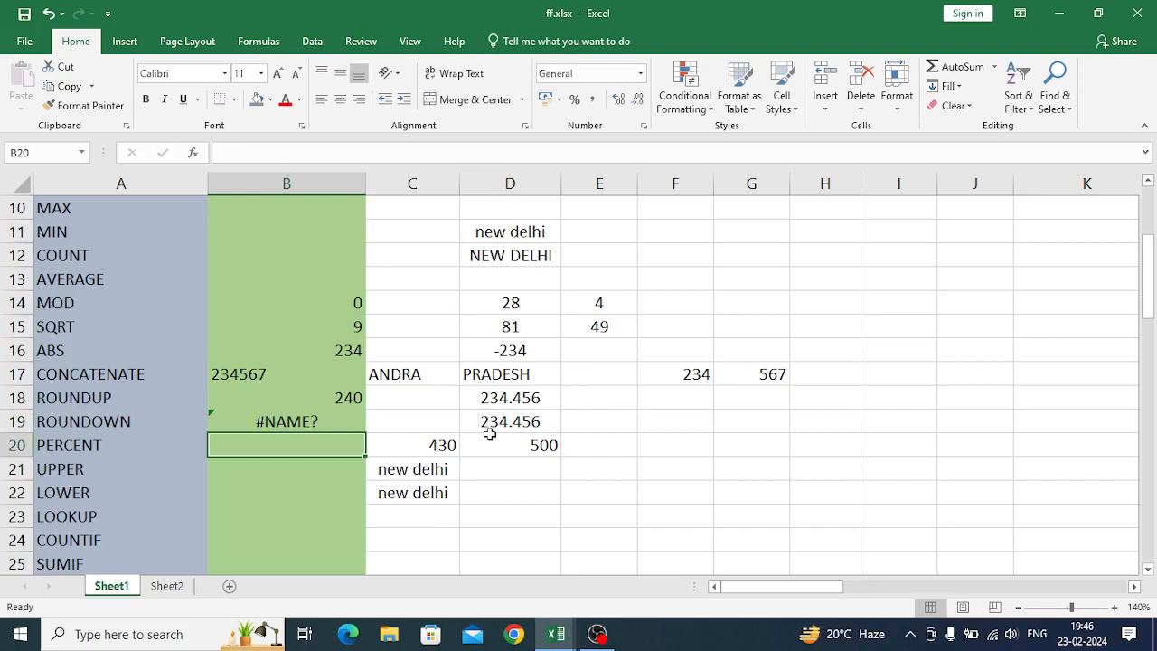
- Correct the function name in cell B19 so that the formula reads =ROUNDDOWN(D19,2)
{"action": "left_click", "coordinate": [288, 422]}
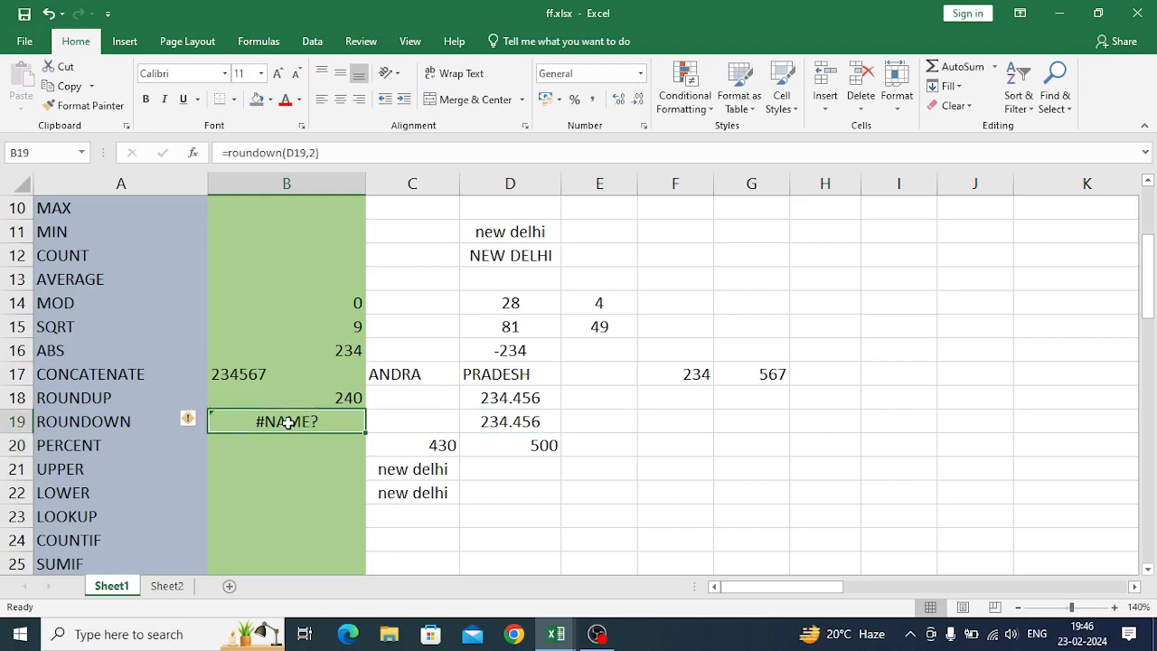
{"action": "left_click", "coordinate": [287, 154]}
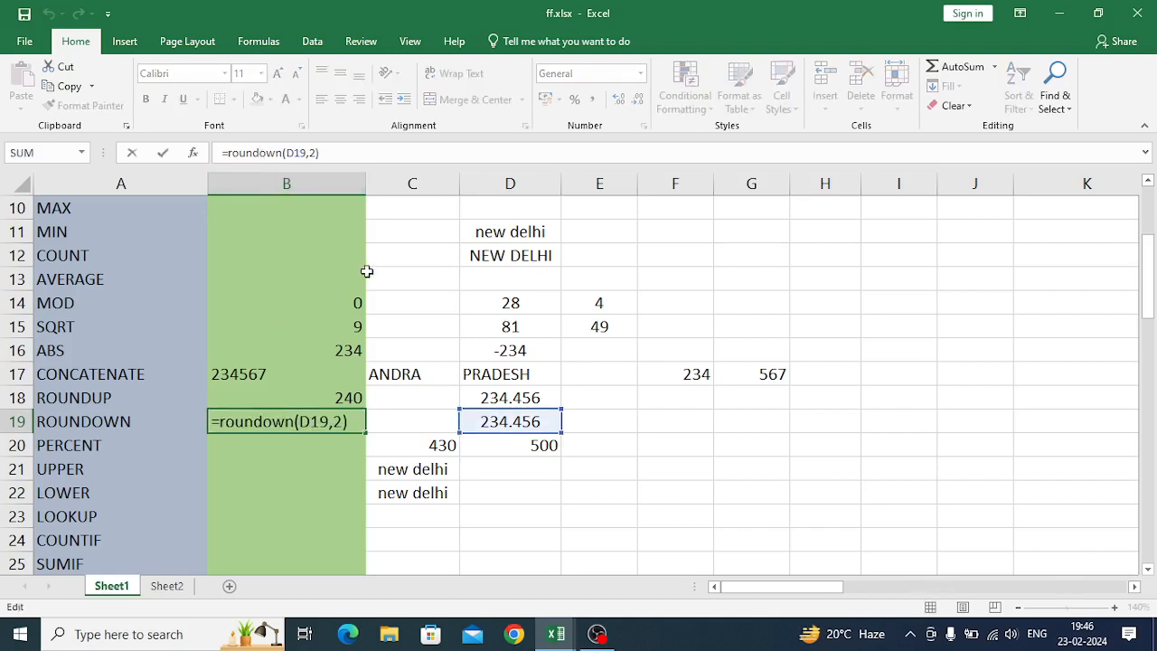
{"action": "type", "text": "d"}
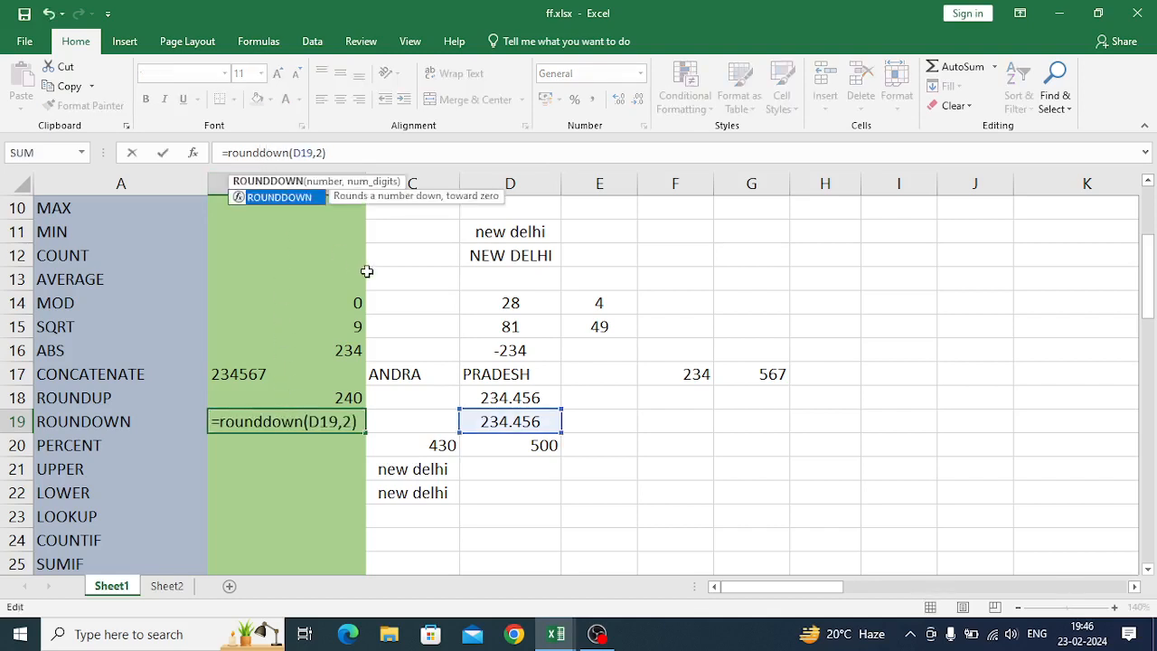
{"action": "key", "text": "Return"}
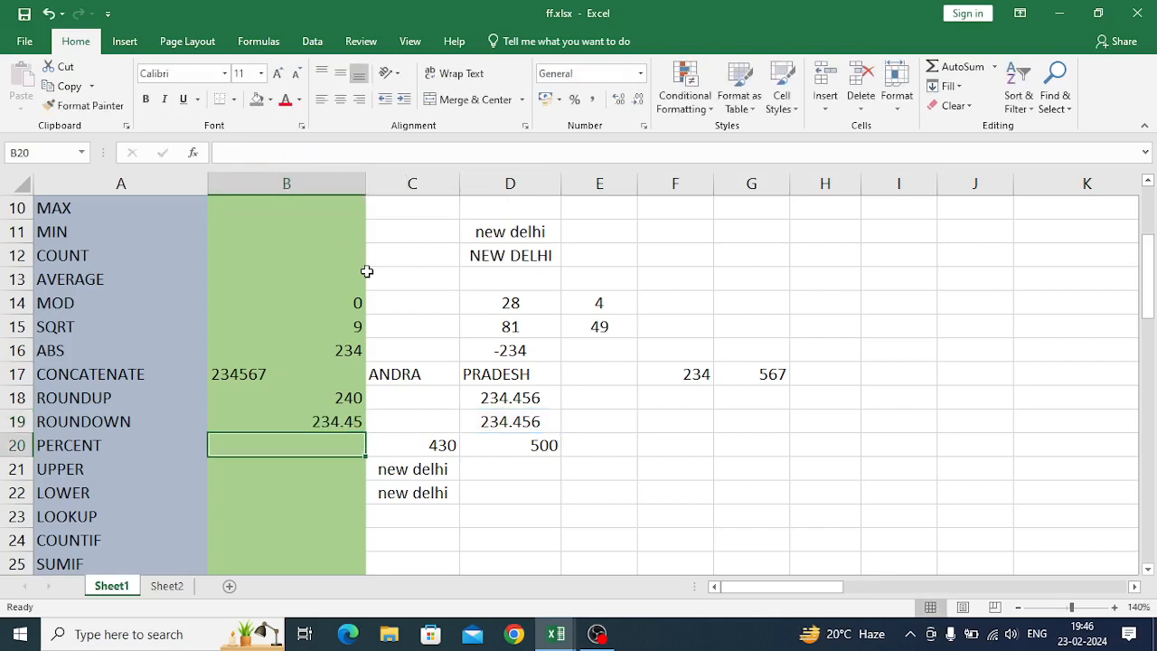
{"action": "left_click", "coordinate": [335, 423]}
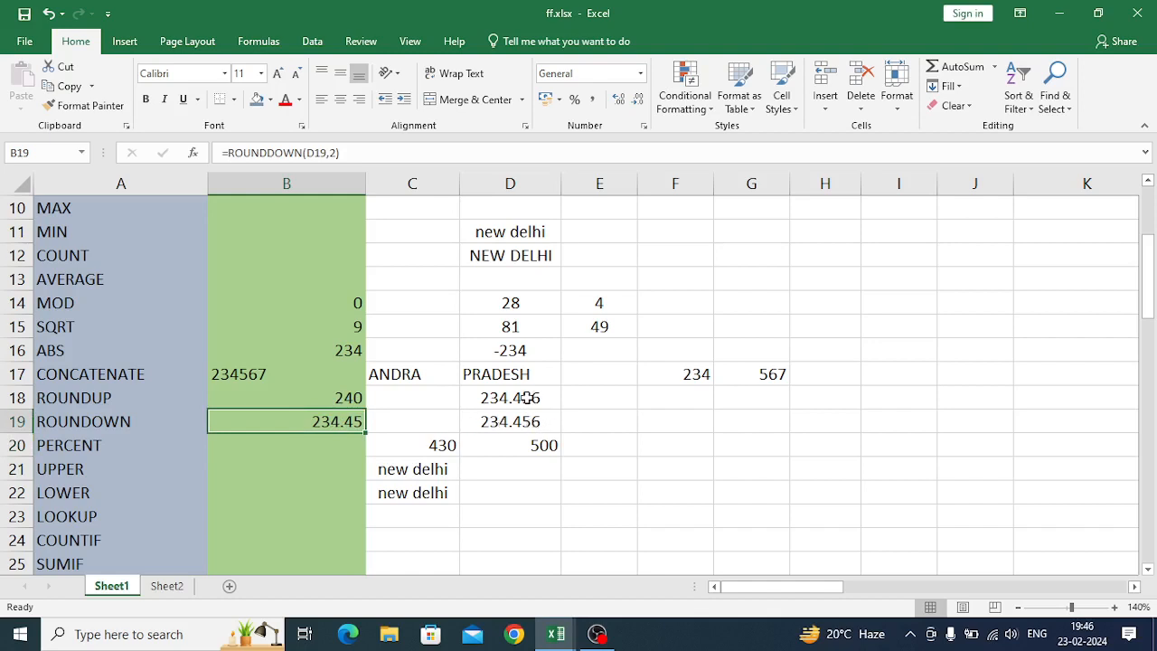
- Enter the percentage formula =C20*100/D20 in cell B20 beside the PERCENT label
{"action": "left_click", "coordinate": [314, 455]}
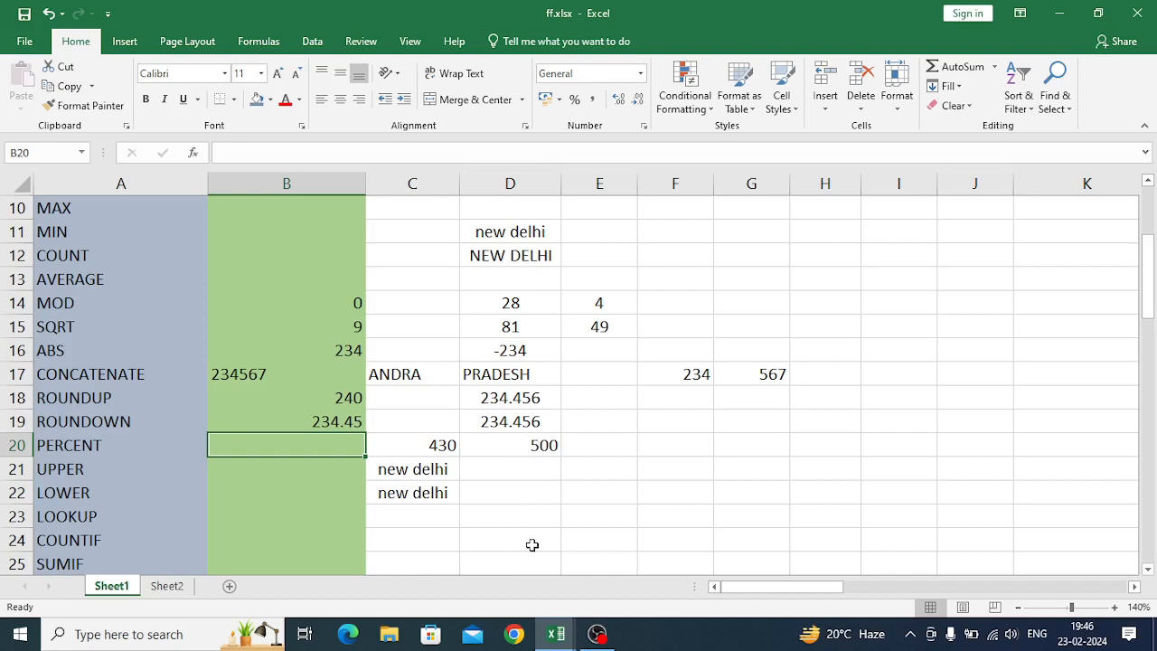
{"action": "type", "text": "="}
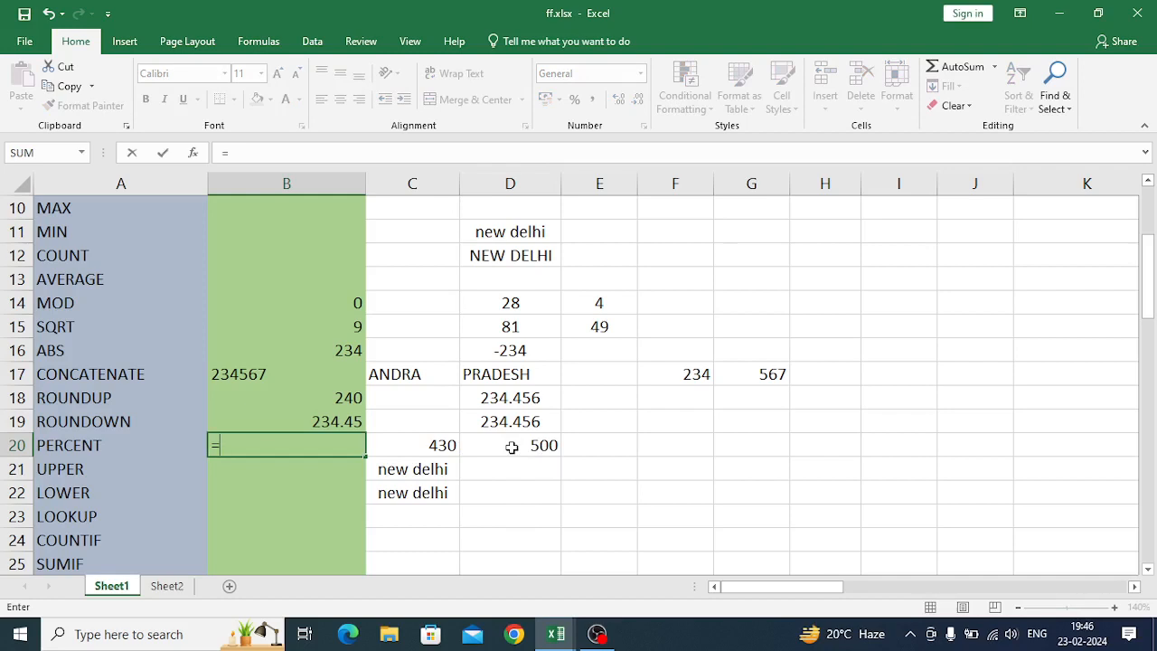
{"action": "left_click", "coordinate": [440, 445]}
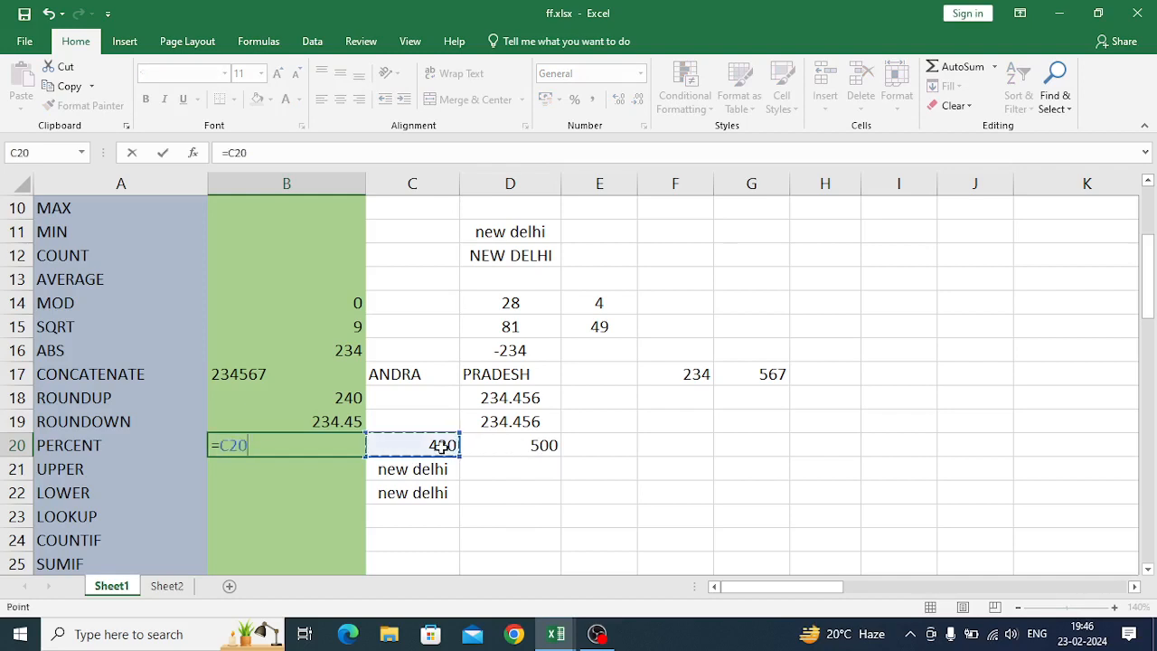
{"action": "type", "text": "*100/"}
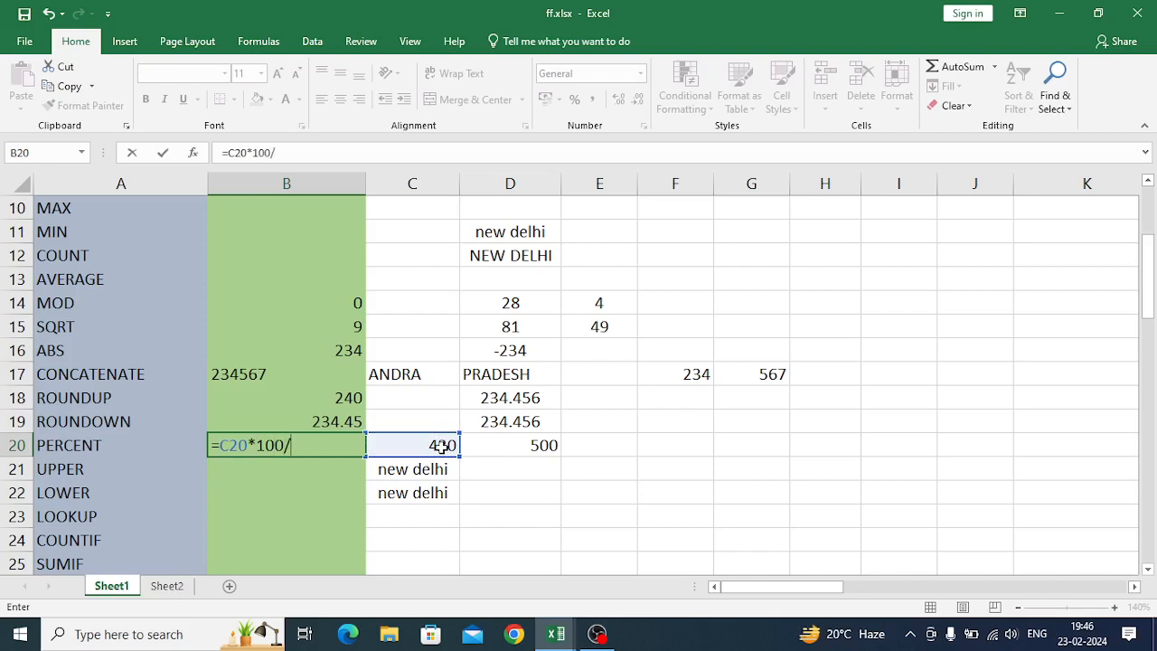
{"action": "left_click", "coordinate": [530, 448]}
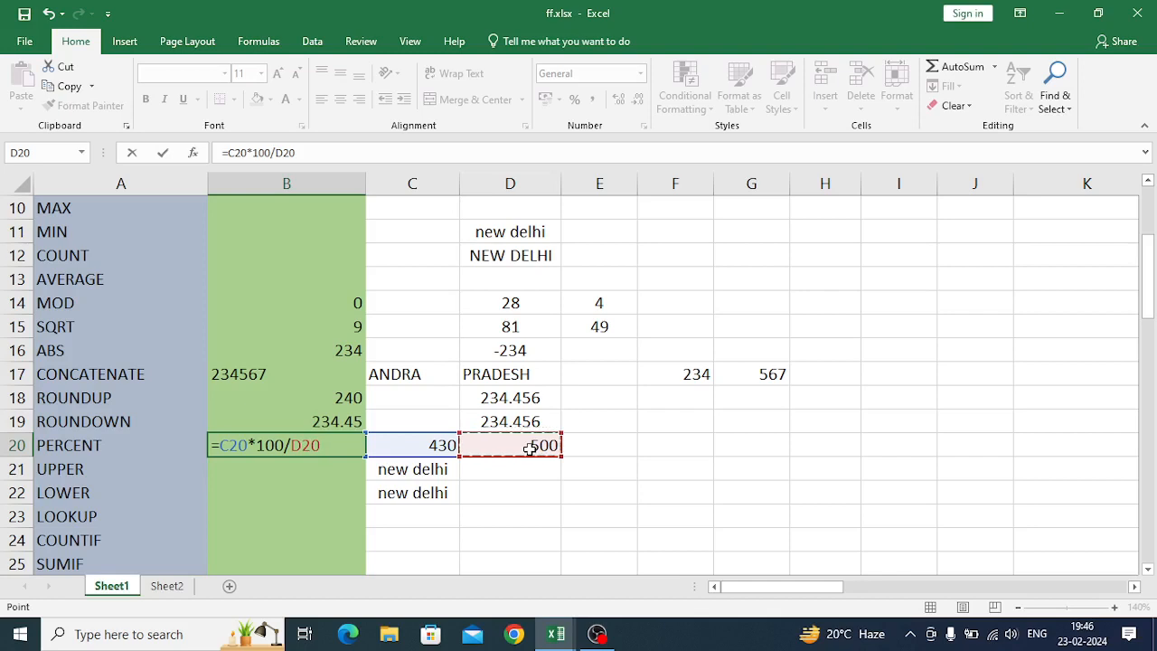
{"action": "key", "text": "Return"}
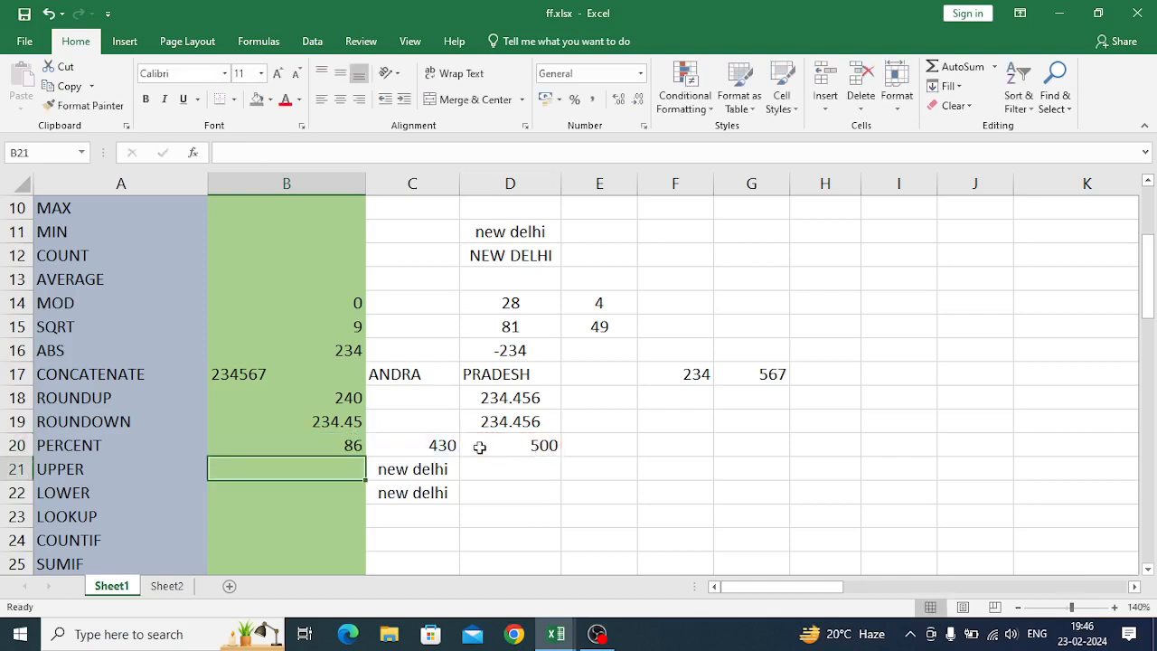
{"action": "left_click", "coordinate": [349, 447]}
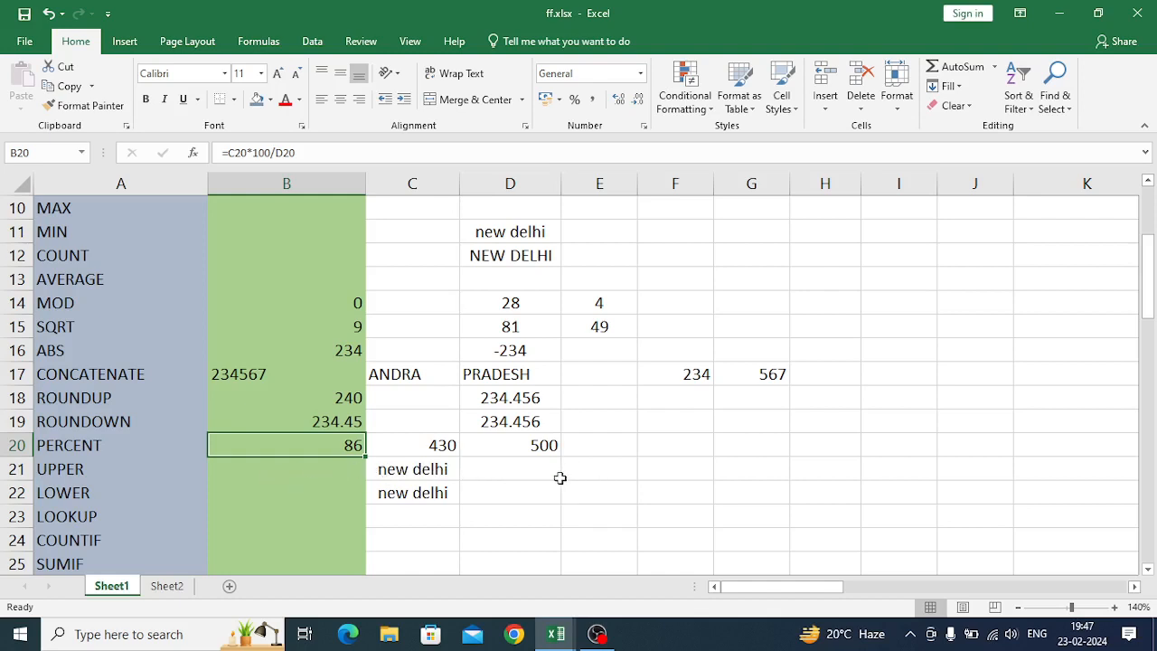
- Enter the formula =UPPER(C21) in cell E21 and widen column E to fit the text
{"action": "left_click", "coordinate": [599, 467]}
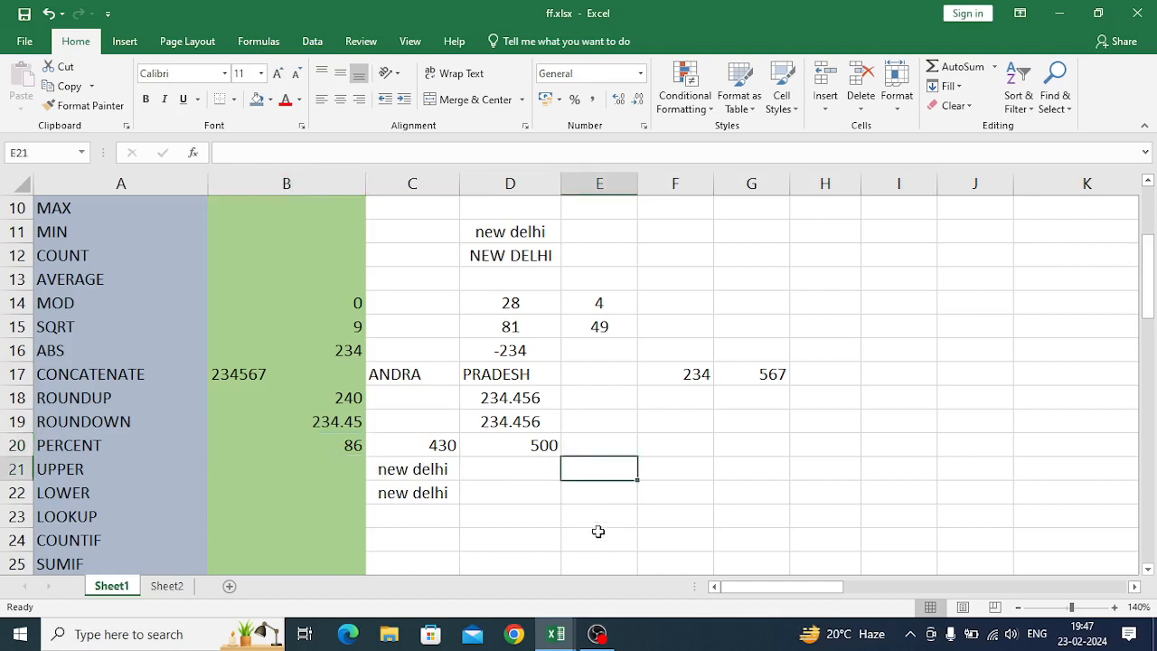
{"action": "type", "text": "="}
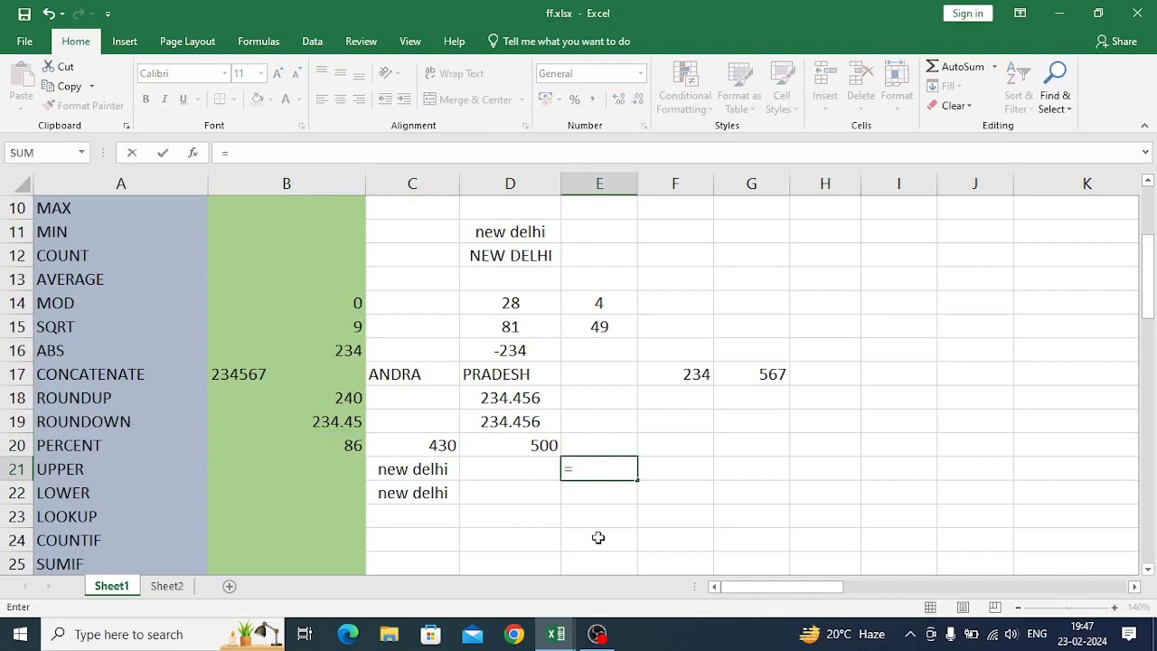
{"action": "type", "text": "upper"}
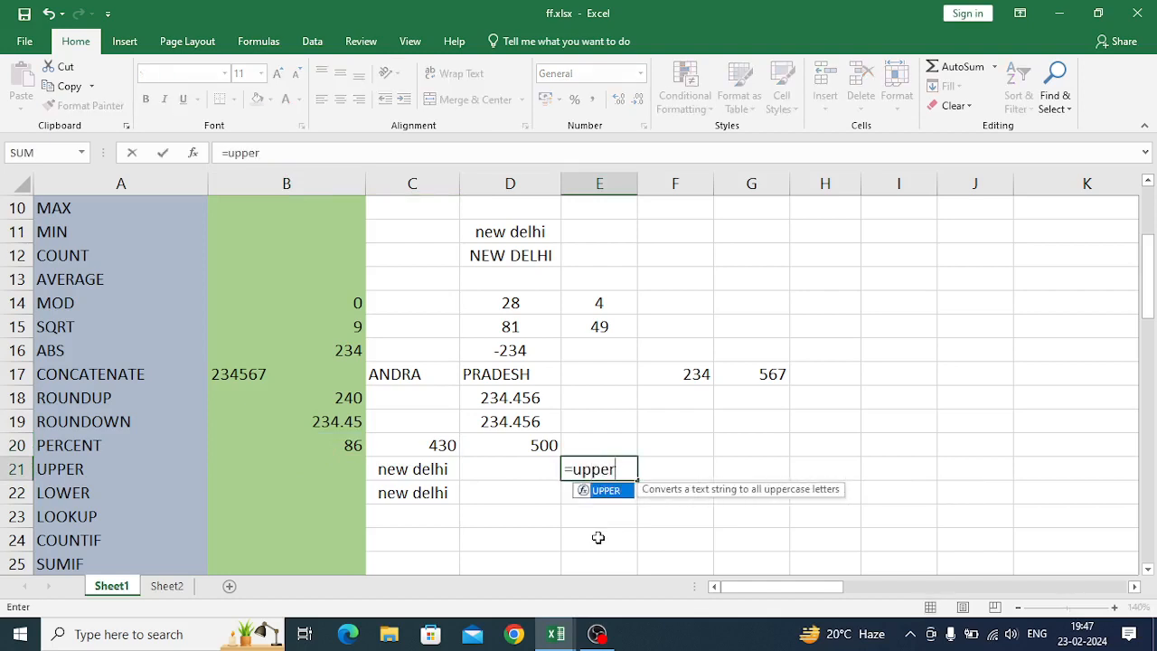
{"action": "type", "text": "("}
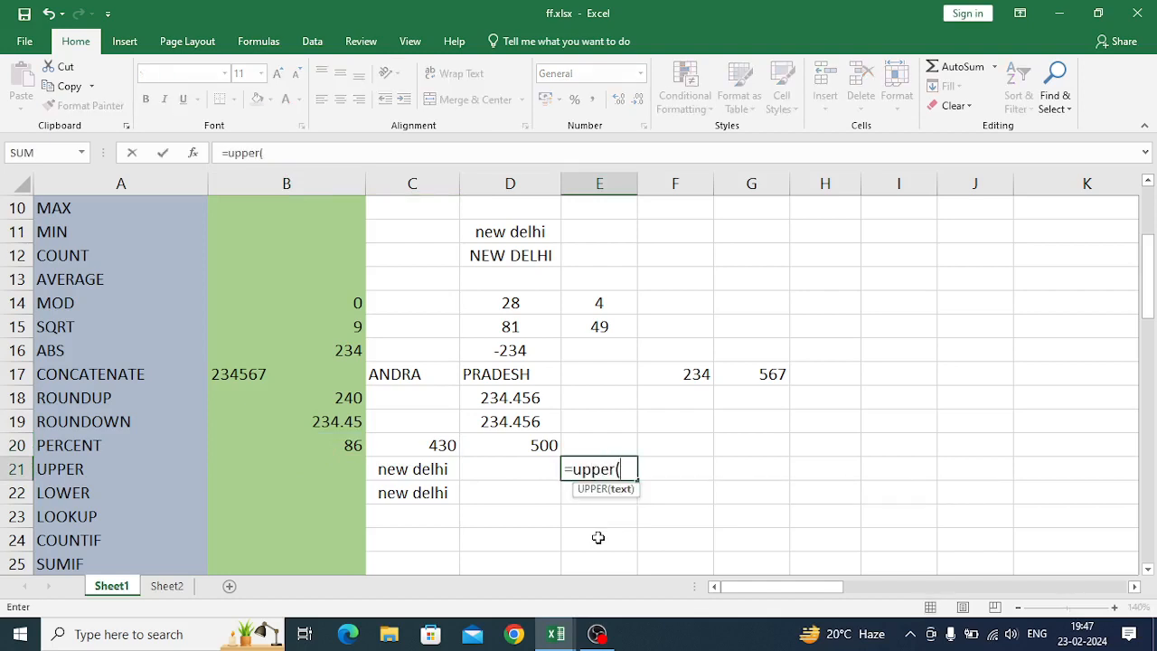
{"action": "left_click", "coordinate": [413, 470]}
{"action": "key", "text": "Return"}
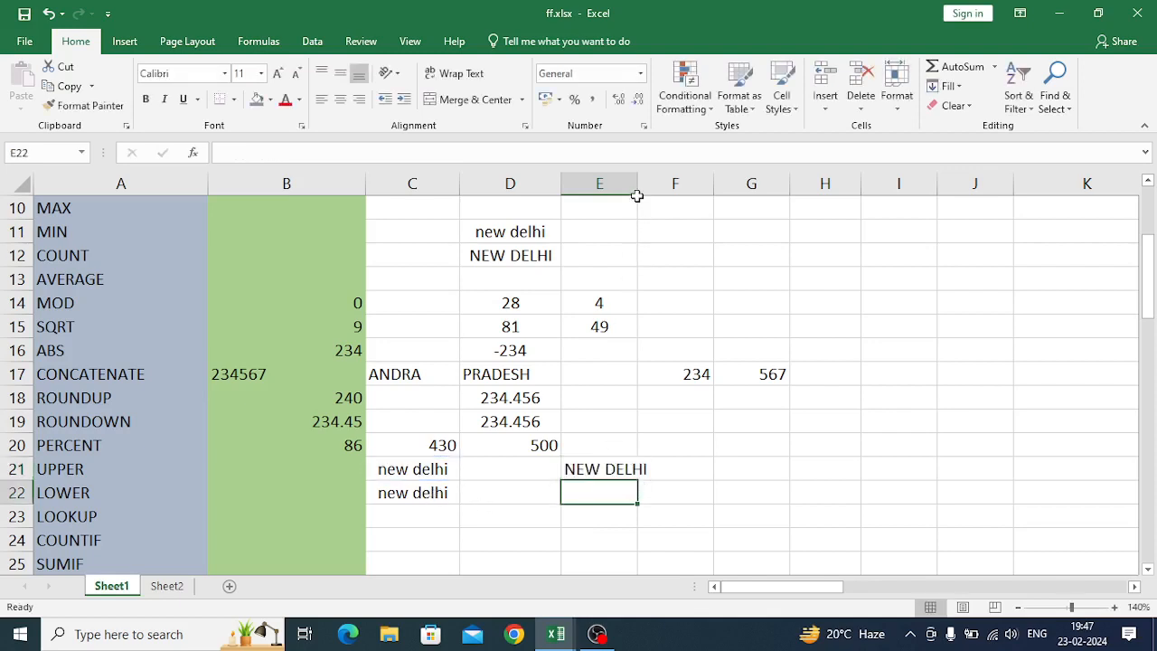
{"action": "left_click_drag", "start_coordinate": [636, 190], "coordinate": [648, 190]}
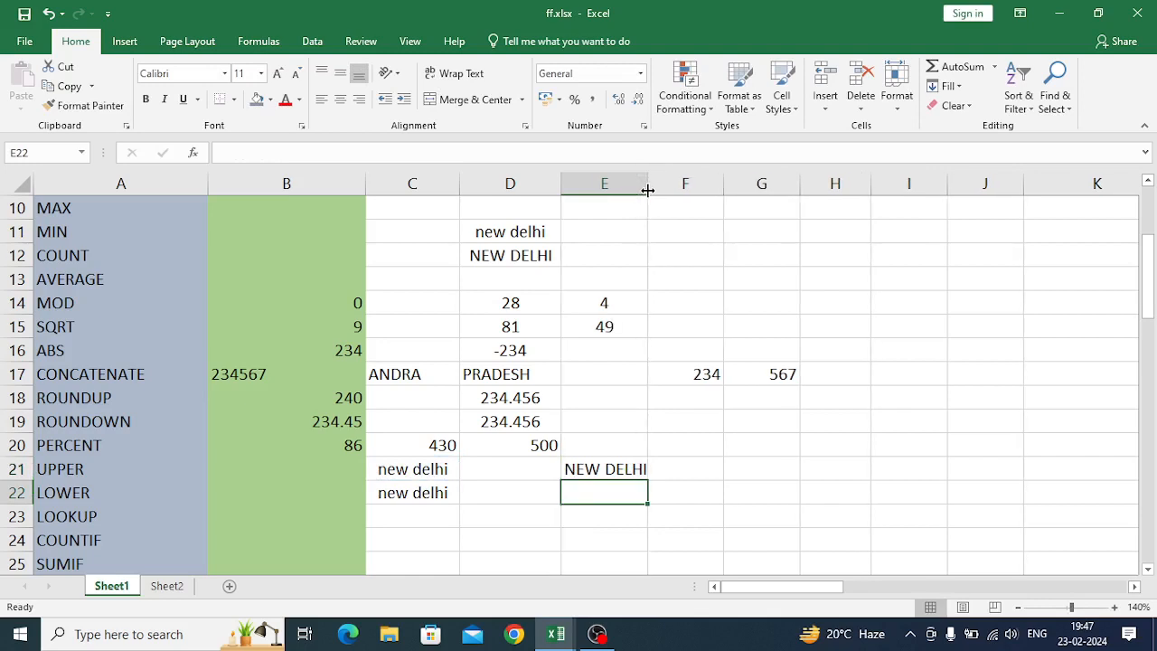
- Clear the source text in cell C21 and undo the deletion
{"action": "left_click", "coordinate": [387, 471]}
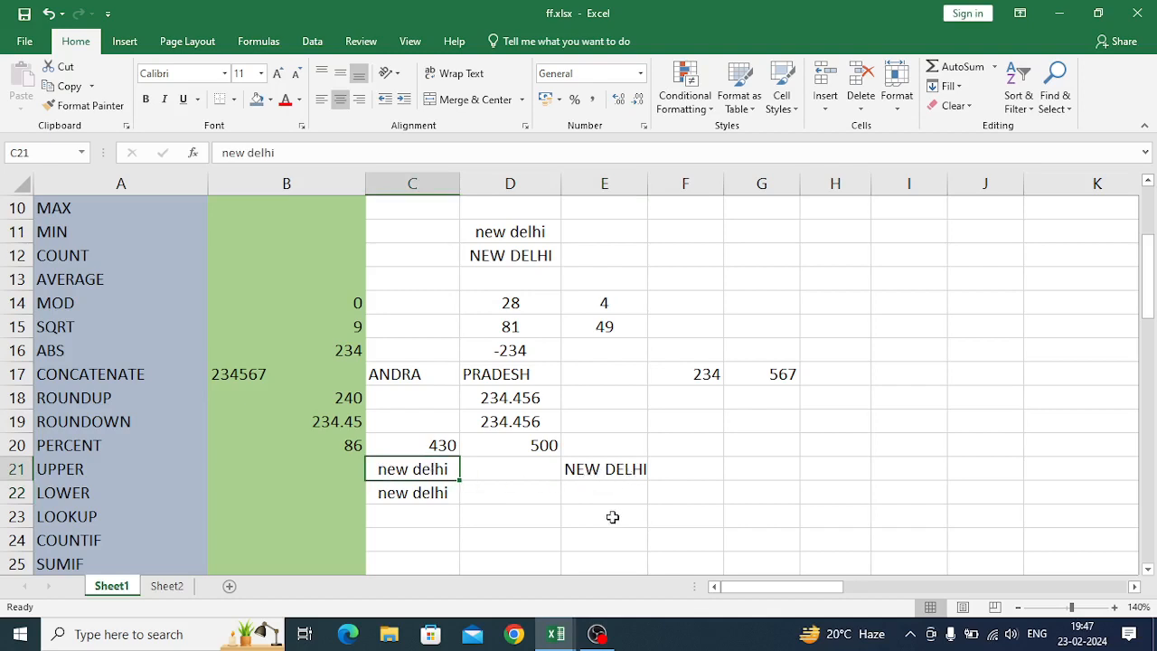
{"action": "key", "text": "Delete"}
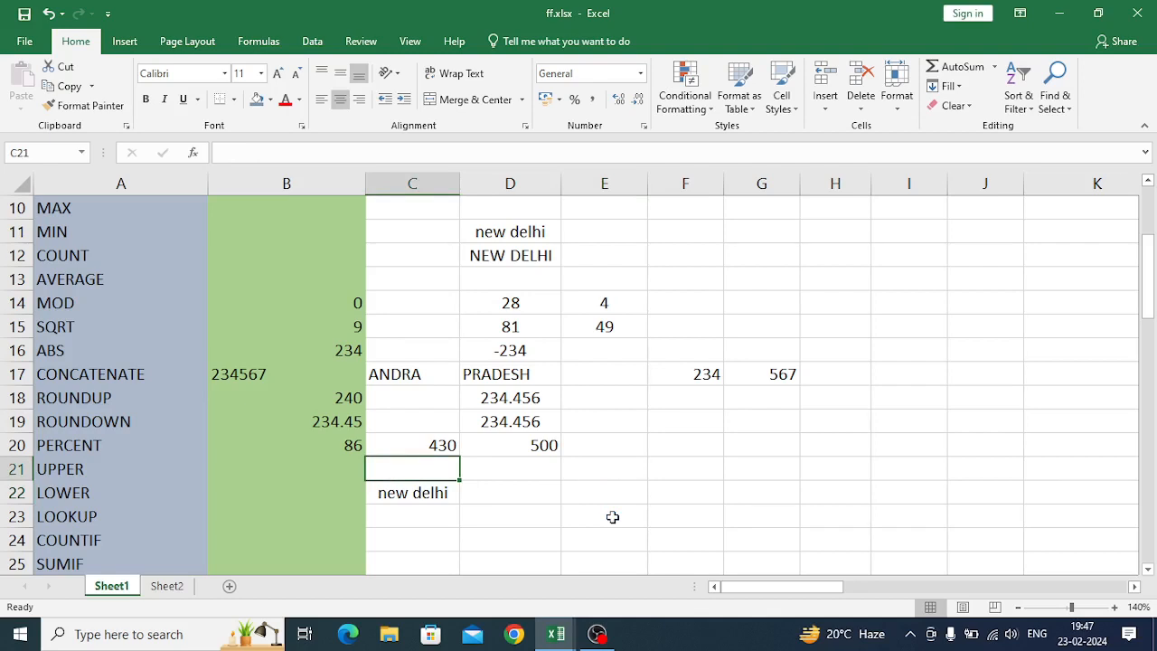
{"action": "key", "text": "ctrl+z"}
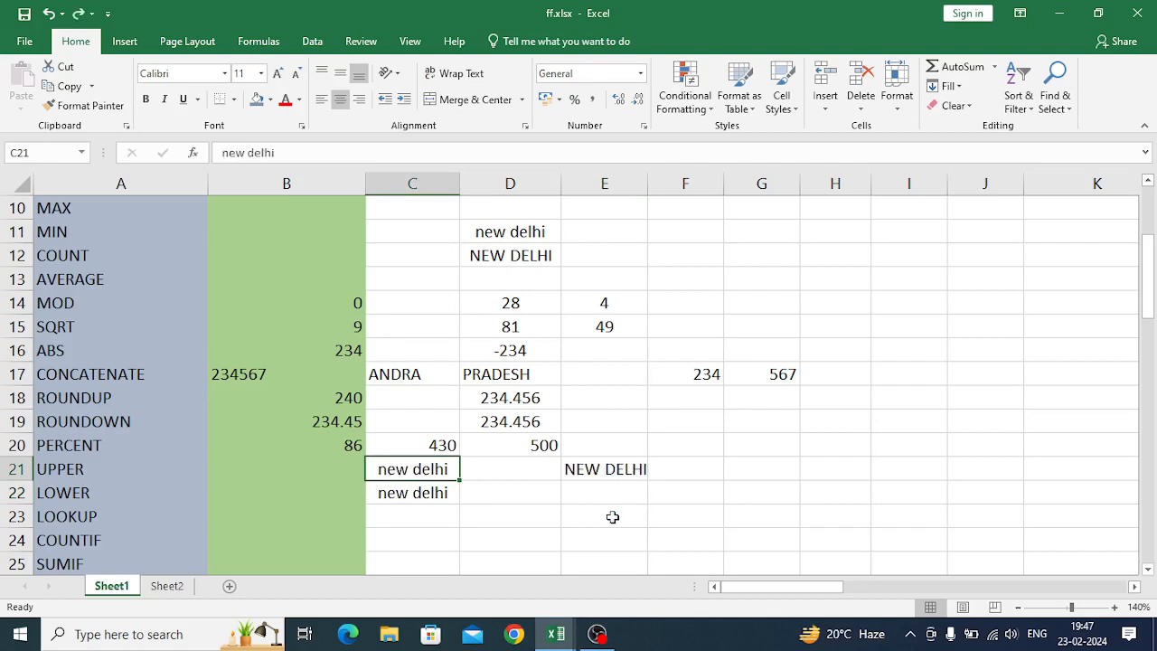
- Copy the UPPER result in E21, paste it into F21 as values only, and widen column F
{"action": "left_click", "coordinate": [589, 469]}
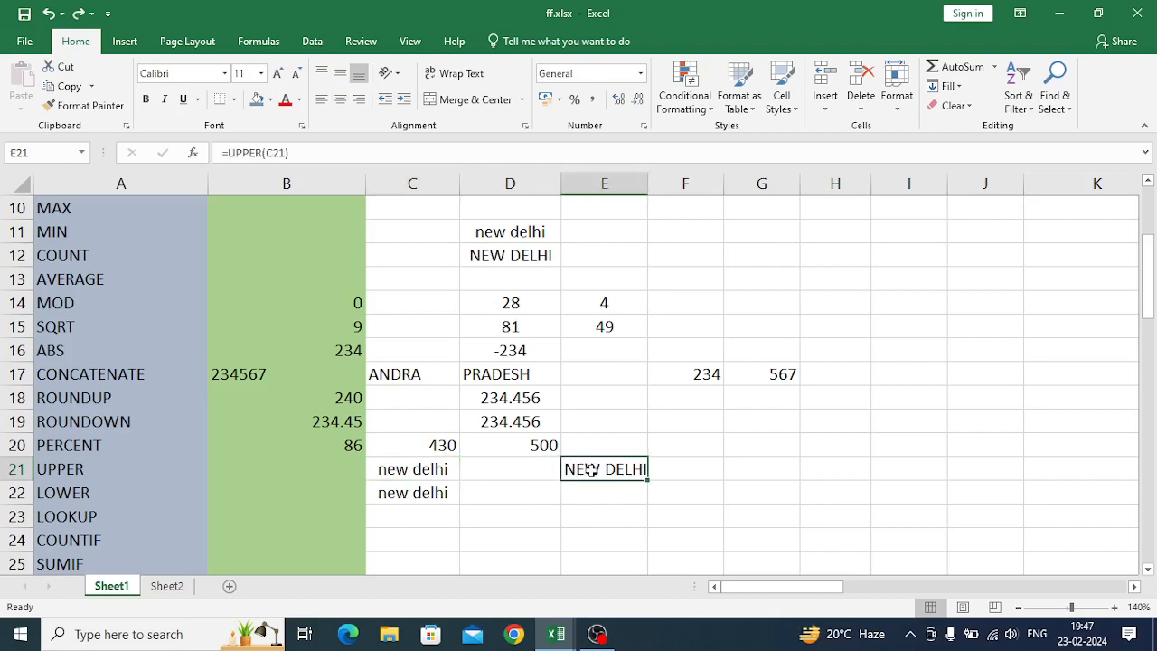
{"action": "key", "text": "ctrl+c"}
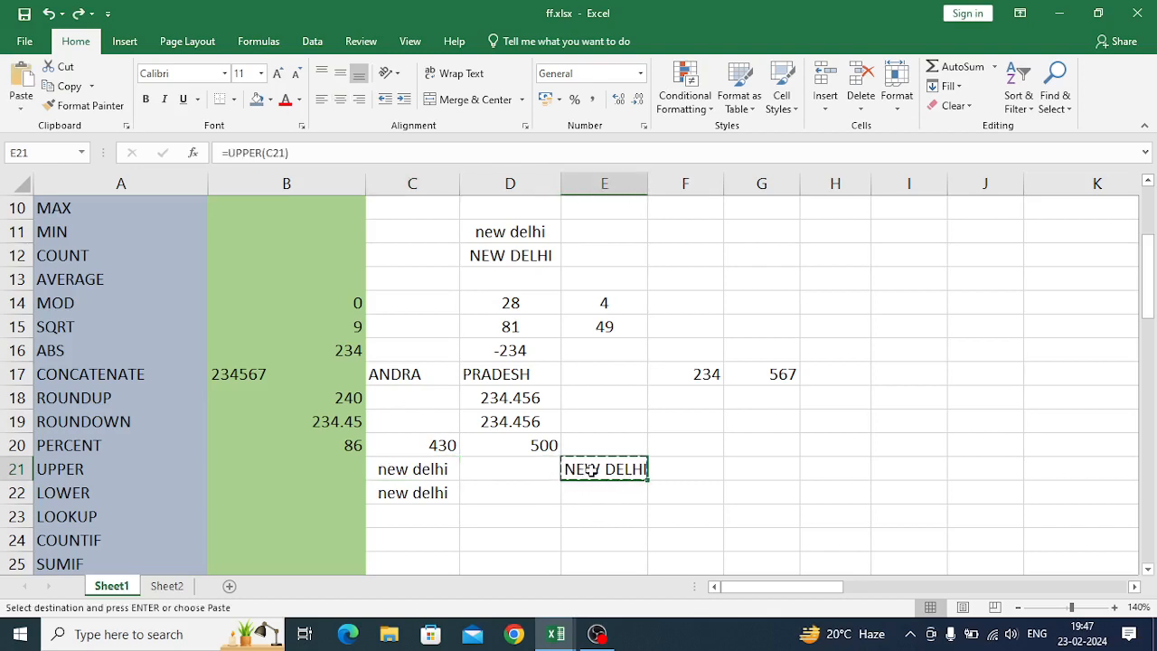
{"action": "left_click", "coordinate": [703, 469]}
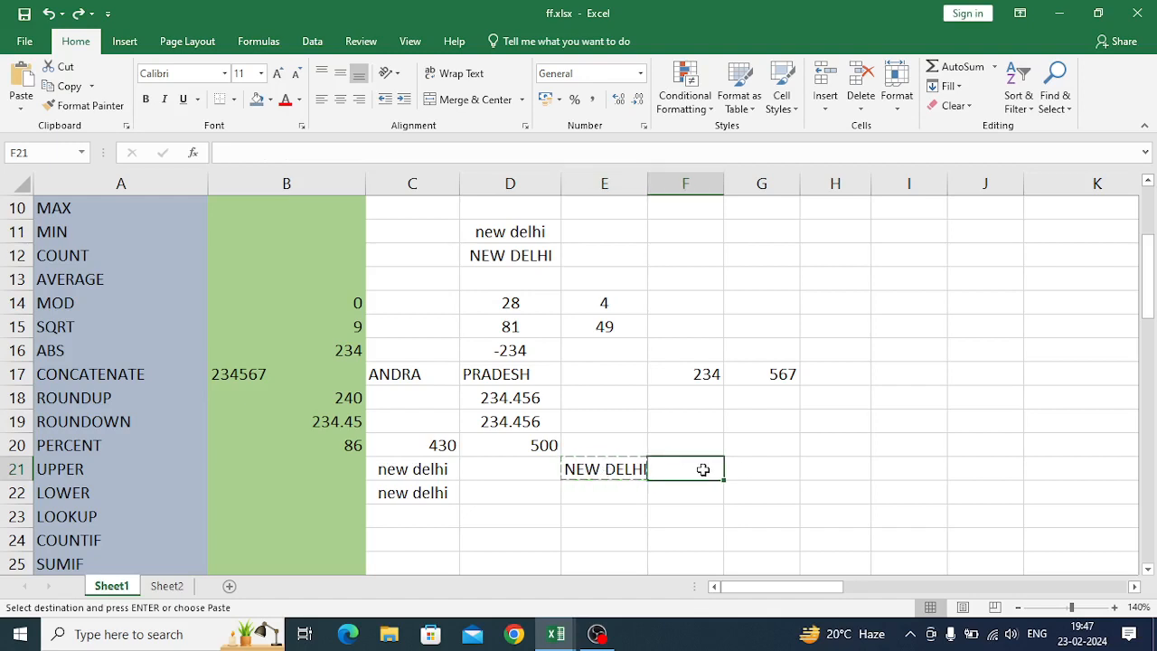
{"action": "left_click", "coordinate": [22, 109]}
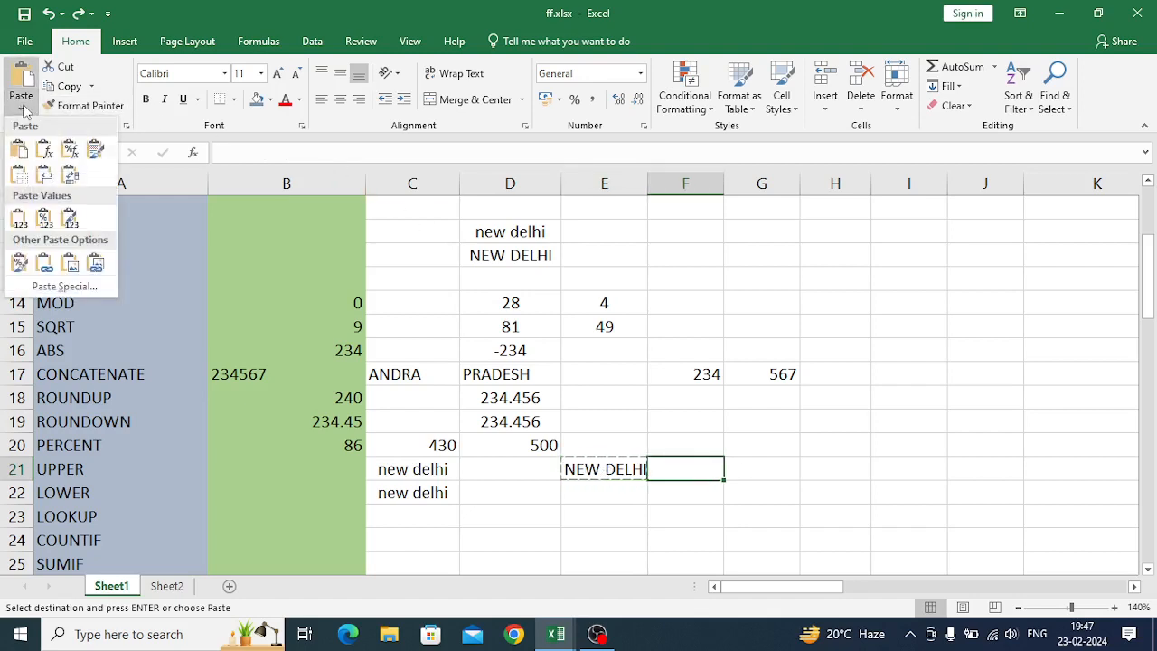
{"action": "left_click", "coordinate": [19, 220]}
{"action": "left_click", "coordinate": [660, 512]}
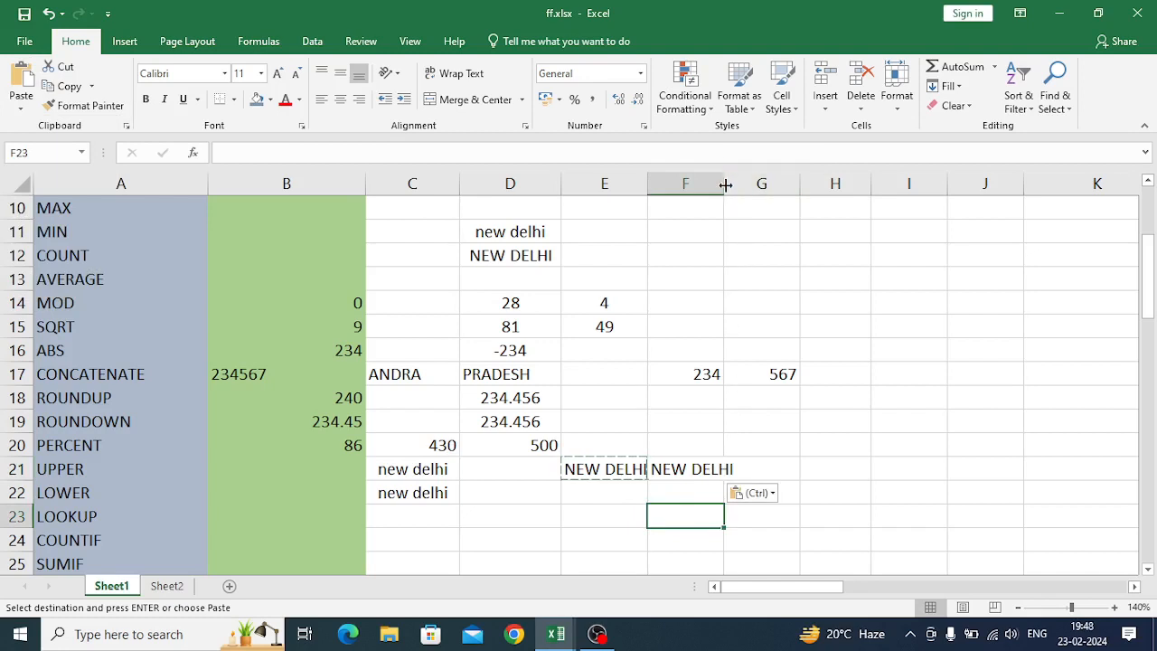
{"action": "left_click_drag", "start_coordinate": [724, 184], "coordinate": [755, 185]}
{"action": "double_click", "coordinate": [598, 520]}
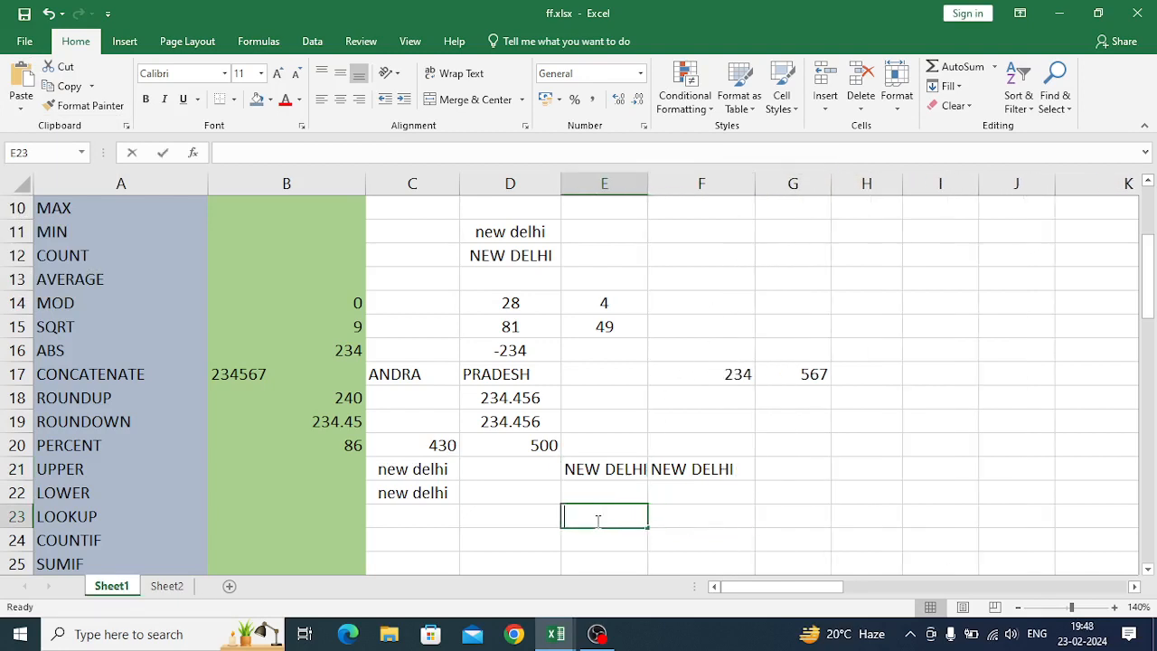
{"action": "key", "text": "Escape"}
- Delete the contents of cells C21:E21, keeping the pasted value in F21
{"action": "left_click_drag", "start_coordinate": [605, 469], "coordinate": [408, 469]}
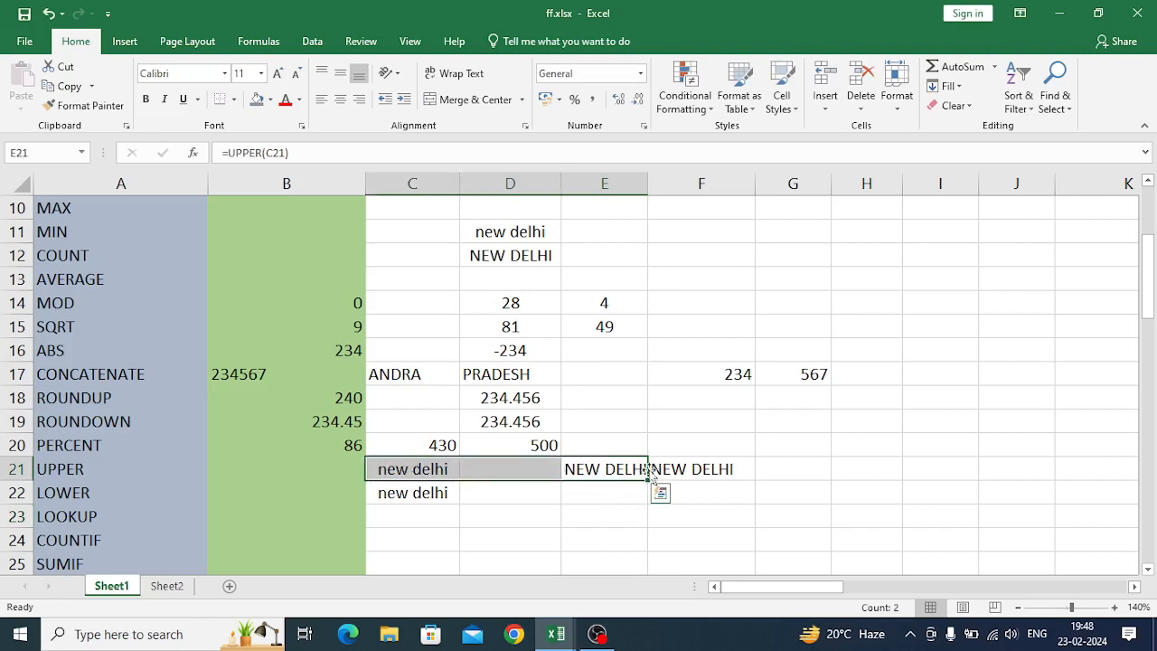
{"action": "key", "text": "Delete"}
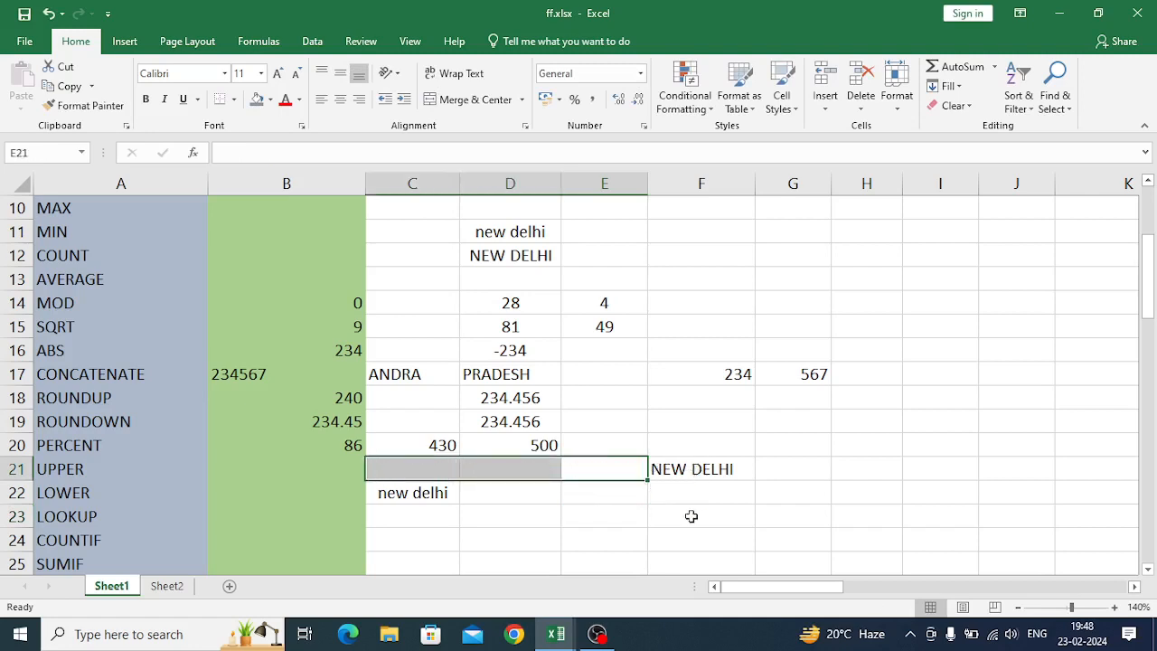
{"action": "left_click", "coordinate": [691, 516]}
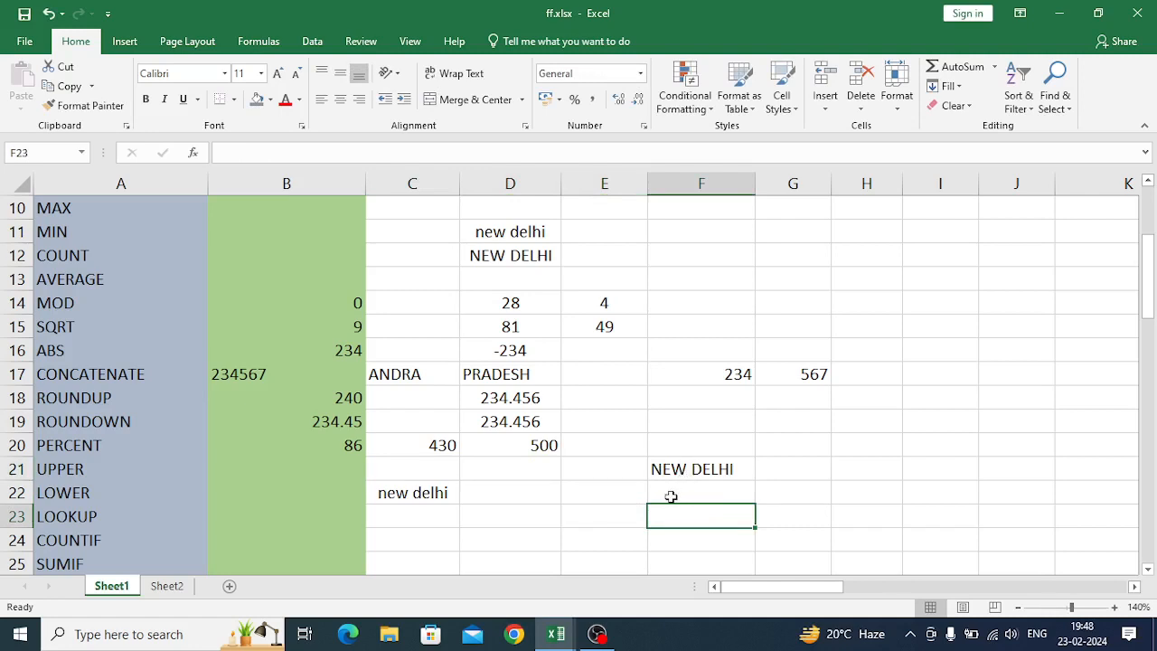
- Examine the remaining function labels on Sheet1 and the product entries in A2:A5 on Sheet3
{"action": "scroll", "coordinate": [671, 496], "scroll_direction": "down", "scroll_amount": 2}
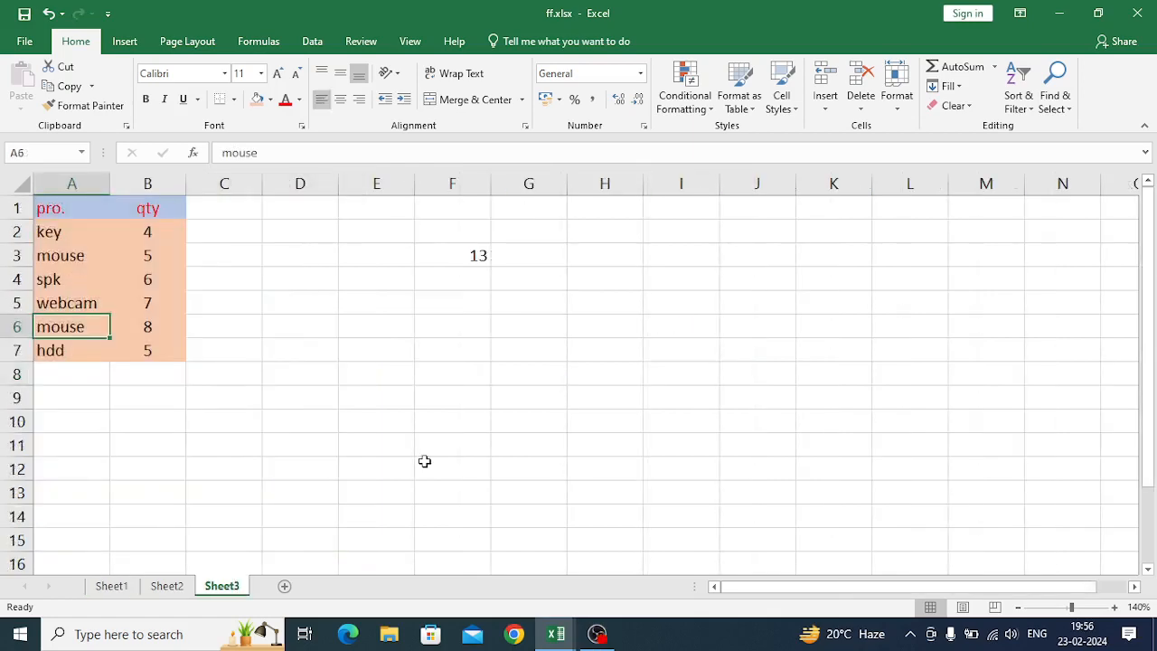
{"action": "left_click", "coordinate": [167, 585]}
{"action": "left_click", "coordinate": [111, 586]}
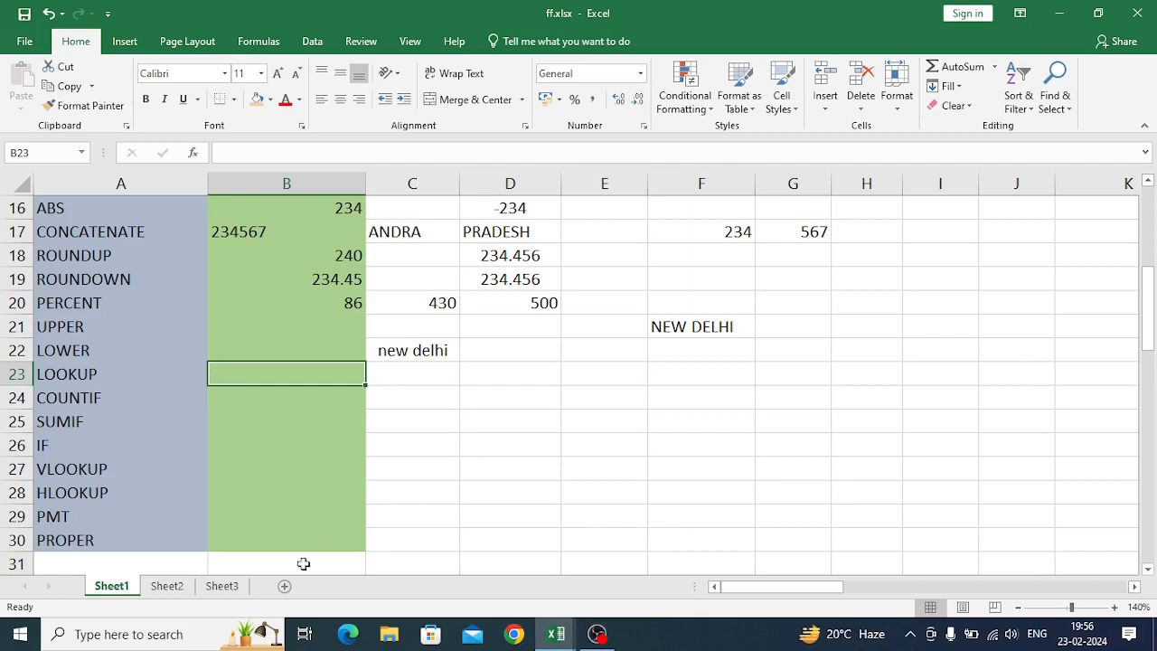
{"action": "left_click", "coordinate": [222, 588]}
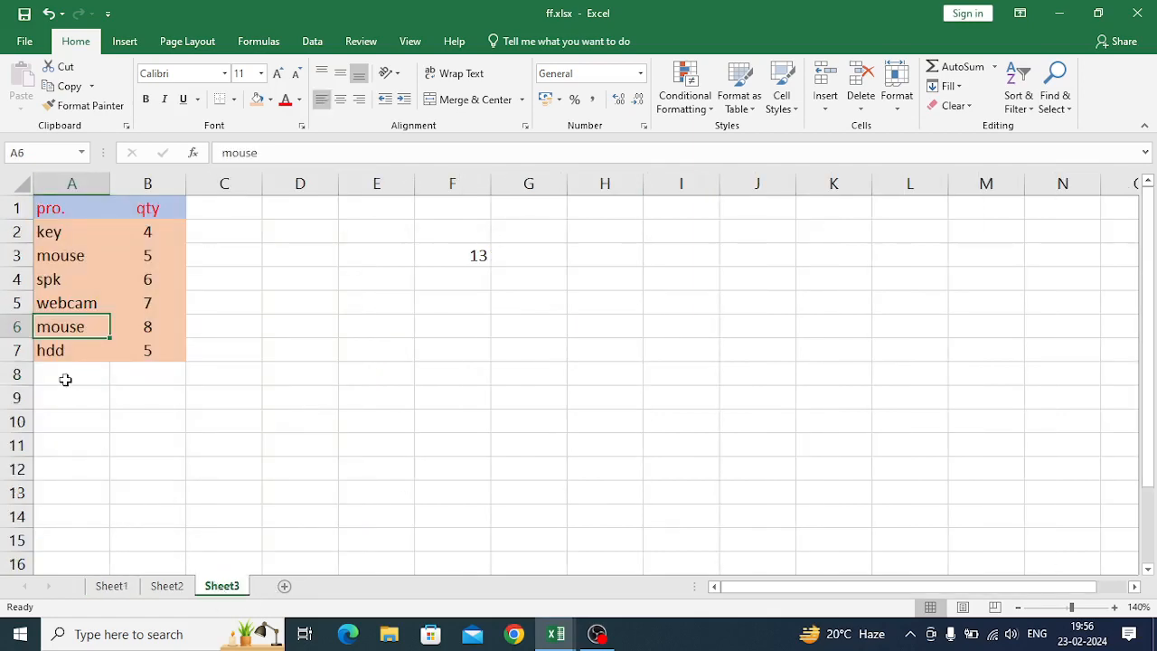
{"action": "left_click", "coordinate": [52, 234]}
{"action": "left_click", "coordinate": [47, 258]}
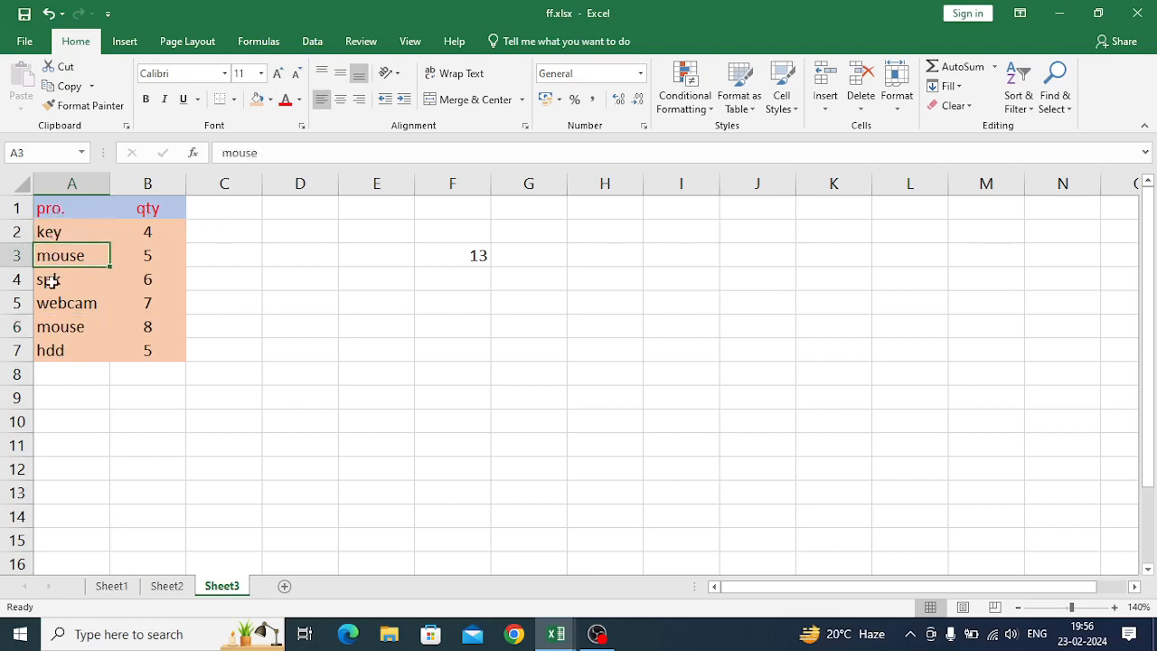
{"action": "left_click", "coordinate": [49, 280]}
{"action": "left_click", "coordinate": [57, 304]}
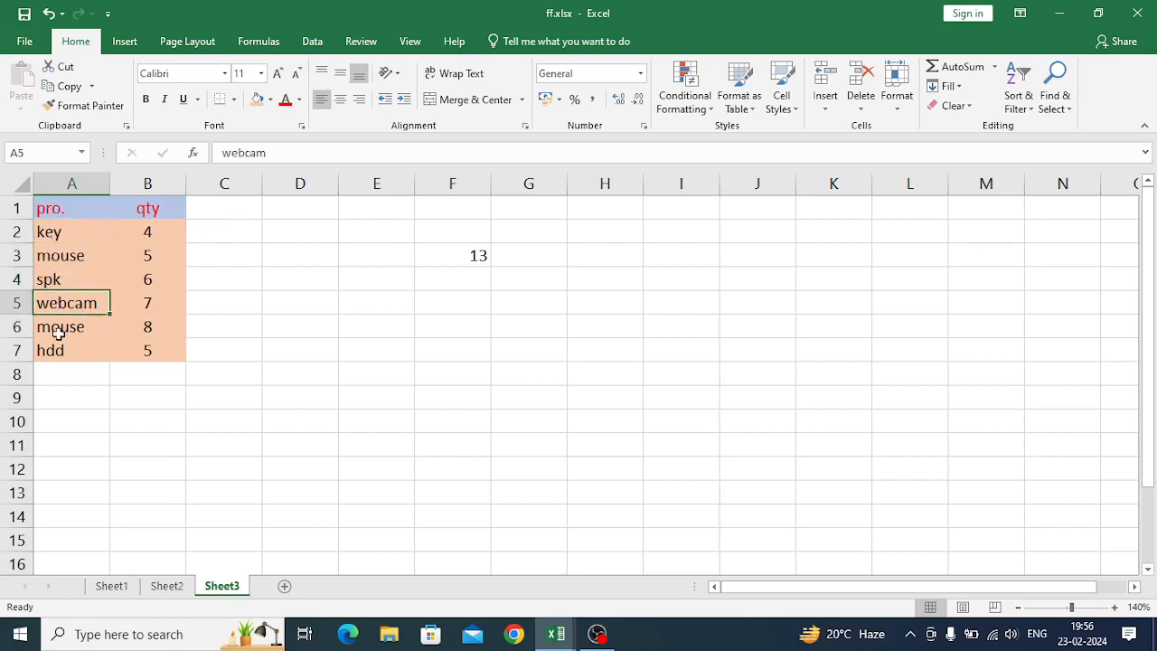
- Replace the second mouse entry in cell A6 of the product list with monitor
{"action": "left_click", "coordinate": [59, 333]}
{"action": "double_click", "coordinate": [59, 333]}
{"action": "key", "text": "Delete"}
{"action": "key", "text": "Delete"}
{"action": "key", "text": "Delete"}
{"action": "type", "text": "ni"}
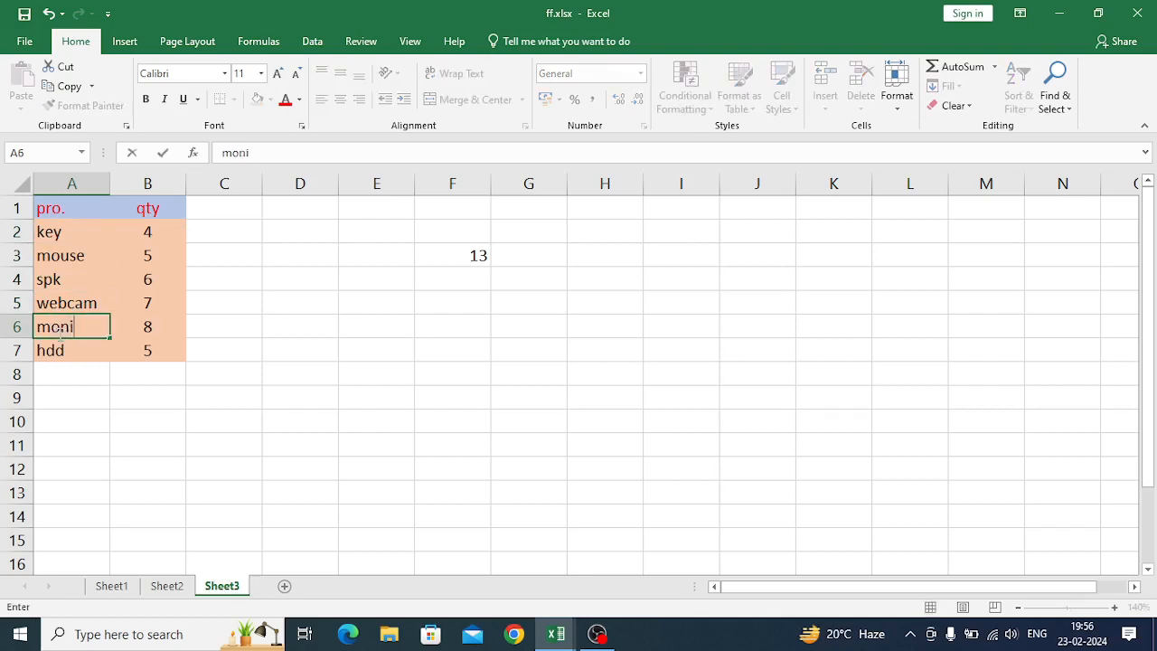
{"action": "type", "text": "tor"}
{"action": "key", "text": "Return"}
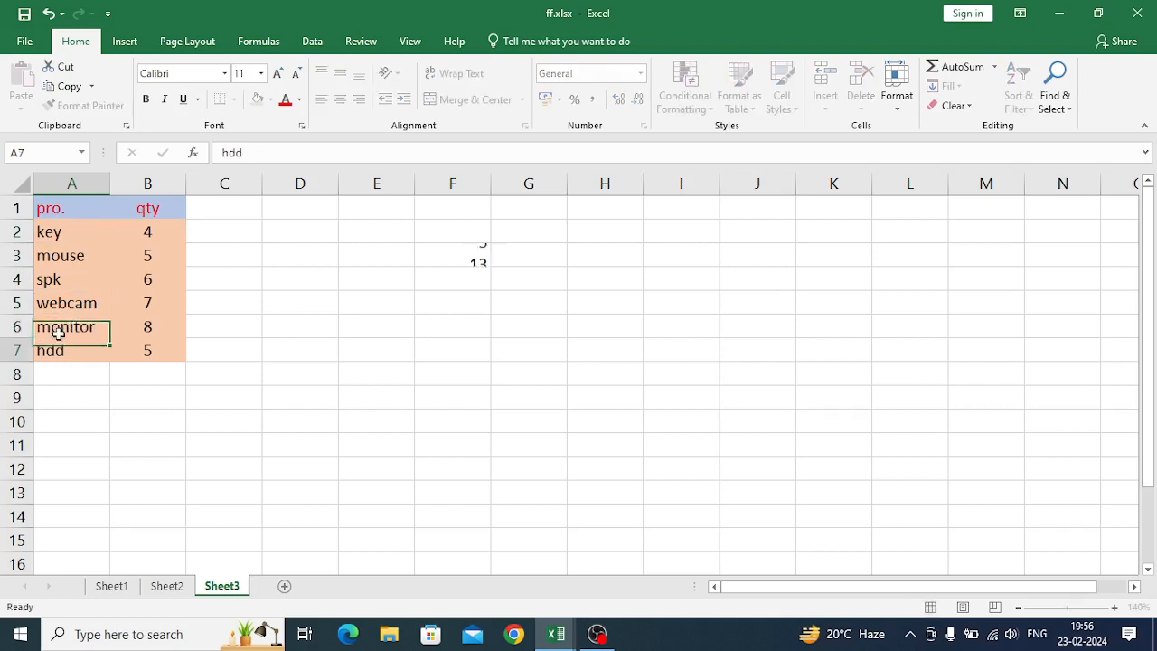
- Replace the SUMIF formula in F3 with a LOOKUP function and open its arguments using the lookup_value, lookup_vector, result_vector form
{"action": "left_click", "coordinate": [450, 251]}
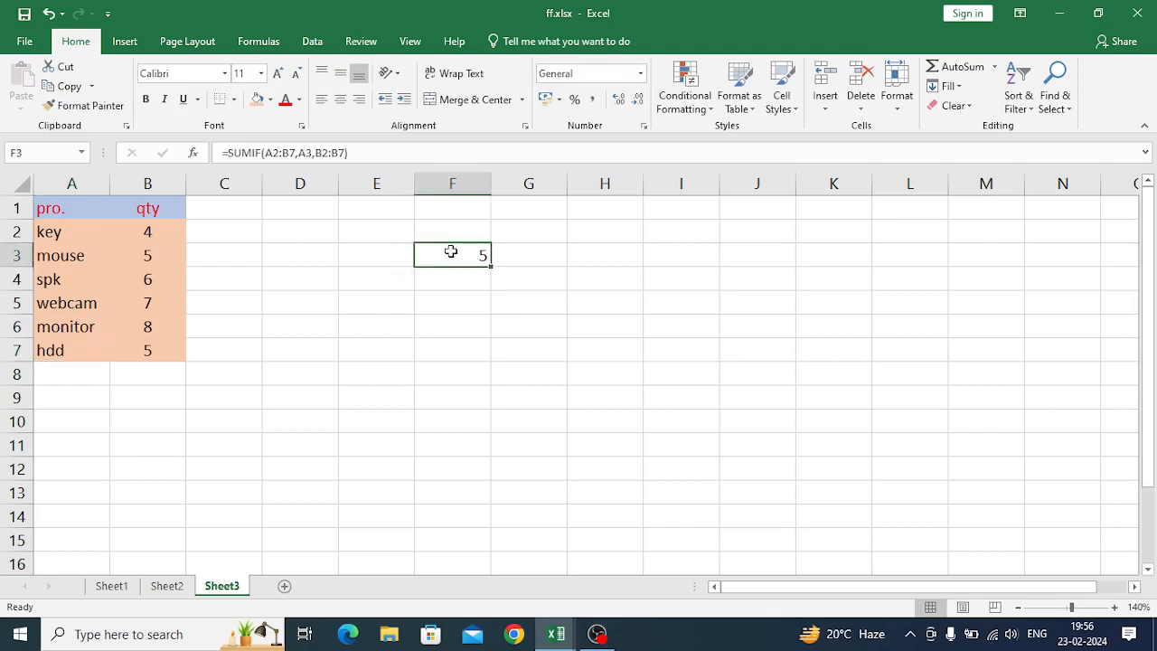
{"action": "key", "text": "Delete"}
{"action": "type", "text": "="}
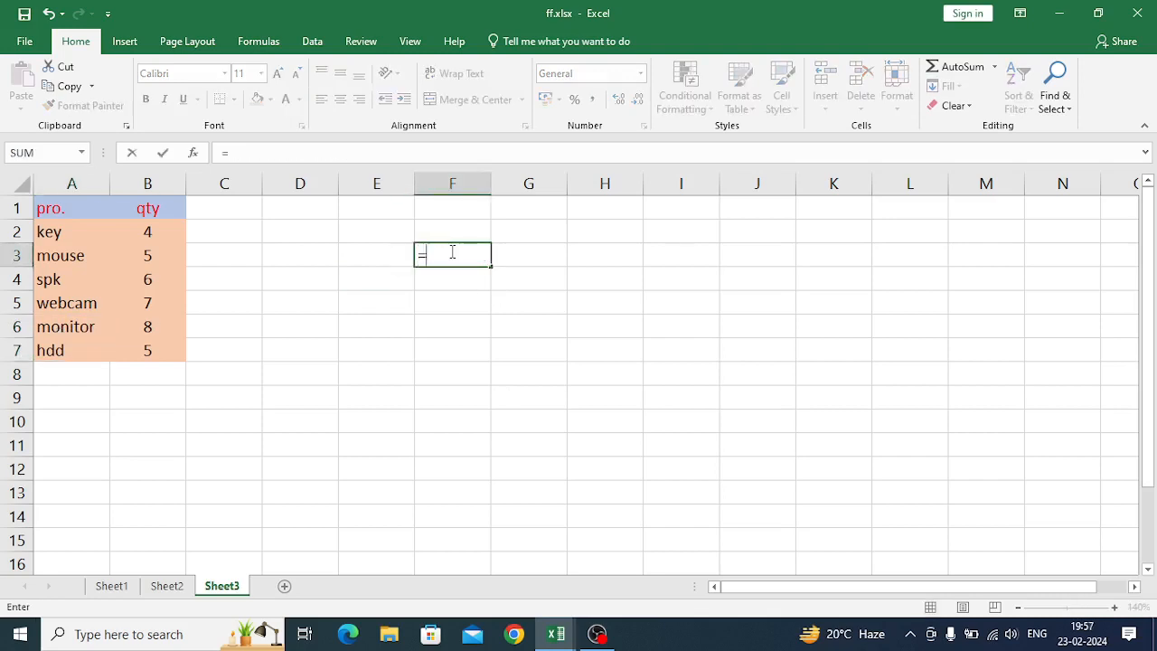
{"action": "type", "text": "looku"}
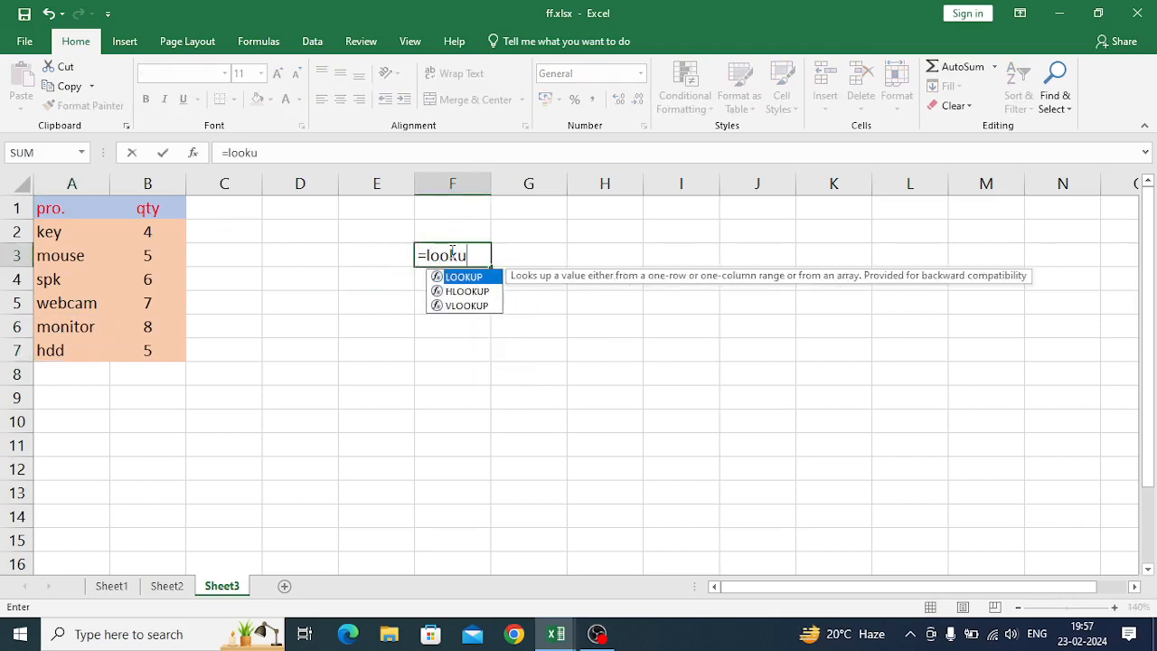
{"action": "type", "text": "p("}
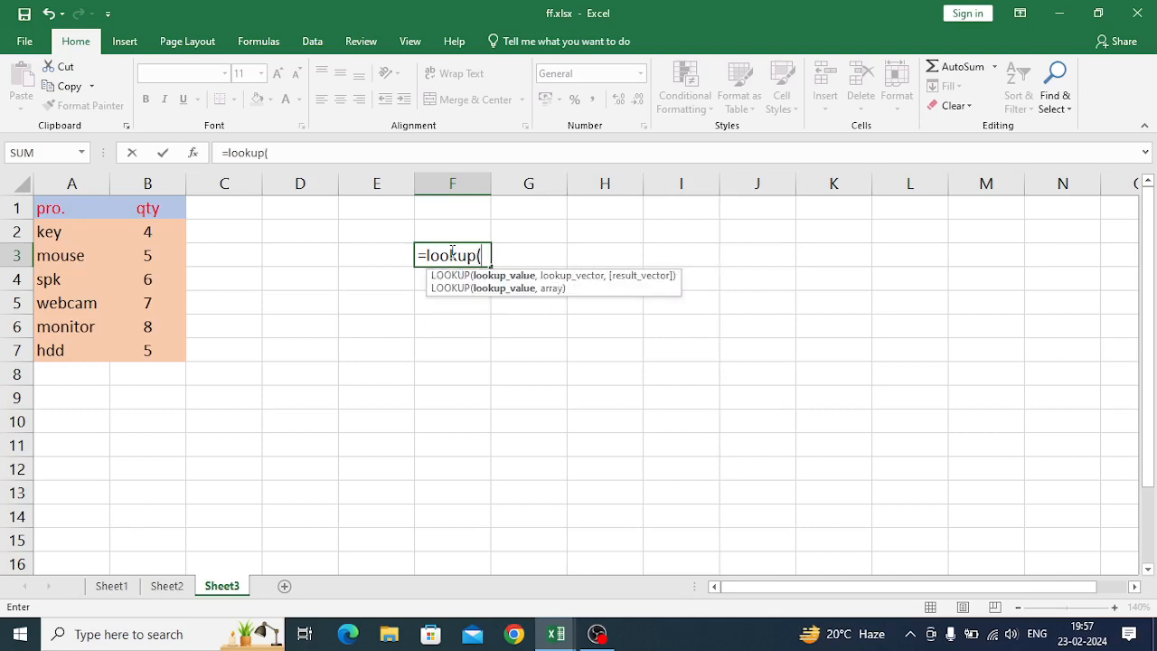
{"action": "left_click", "coordinate": [191, 153]}
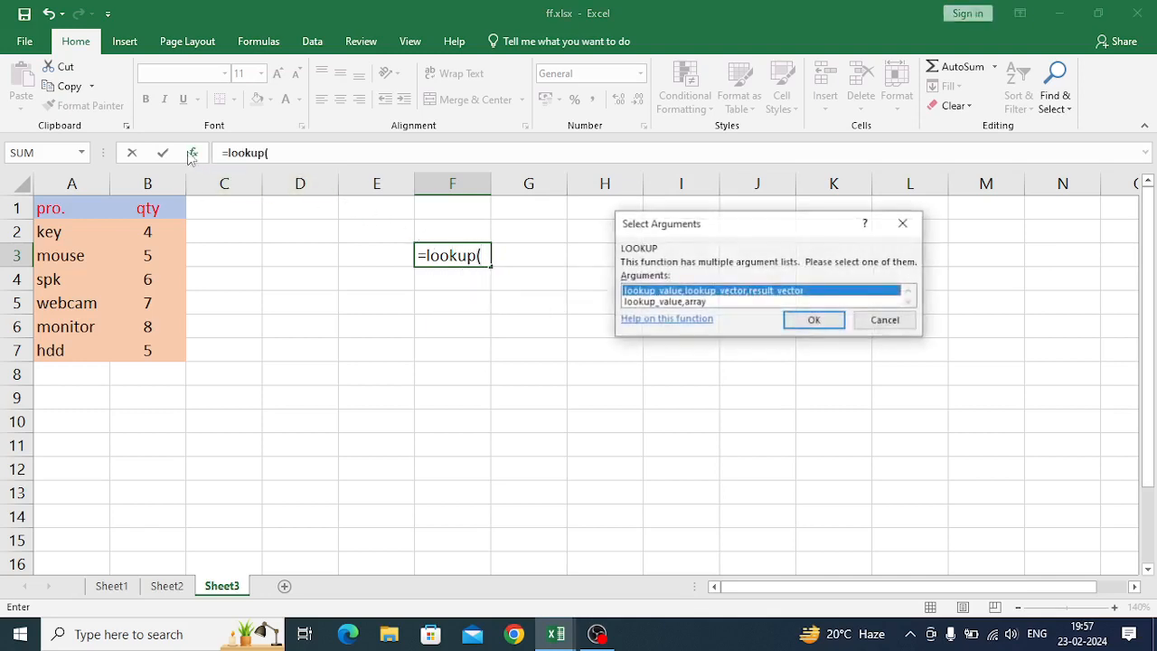
{"action": "left_click", "coordinate": [814, 322]}
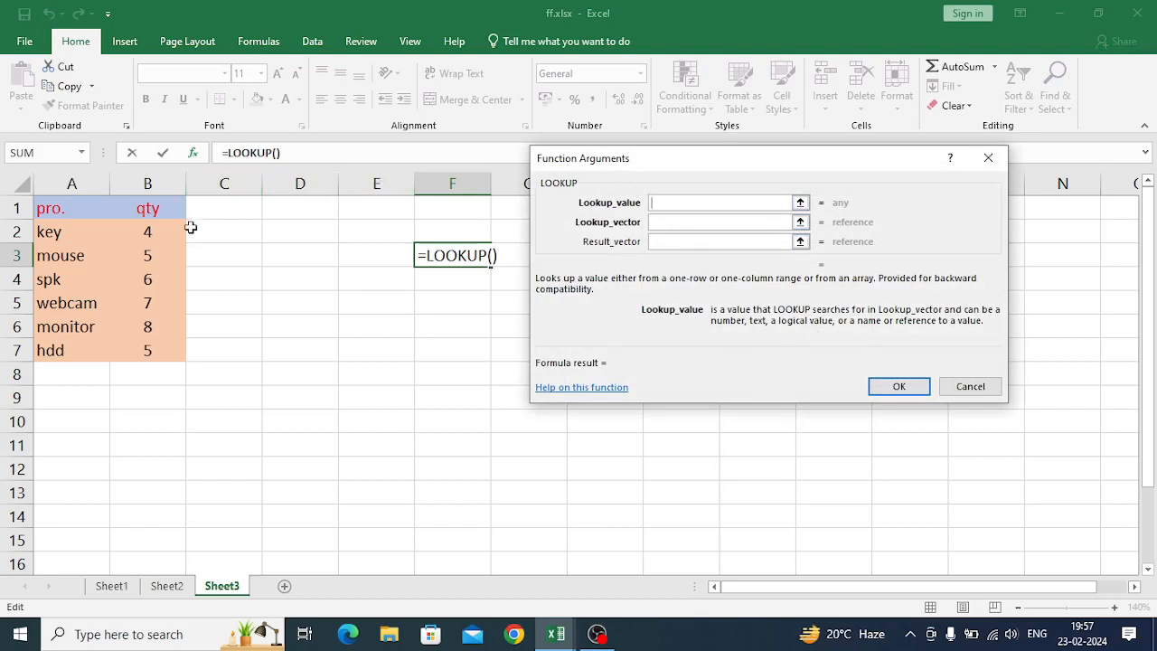
- Complete the LOOKUP formula in F3 with lookup value B4, lookup vector B2:B7 and result vector A2:A7
{"action": "left_click", "coordinate": [136, 288]}
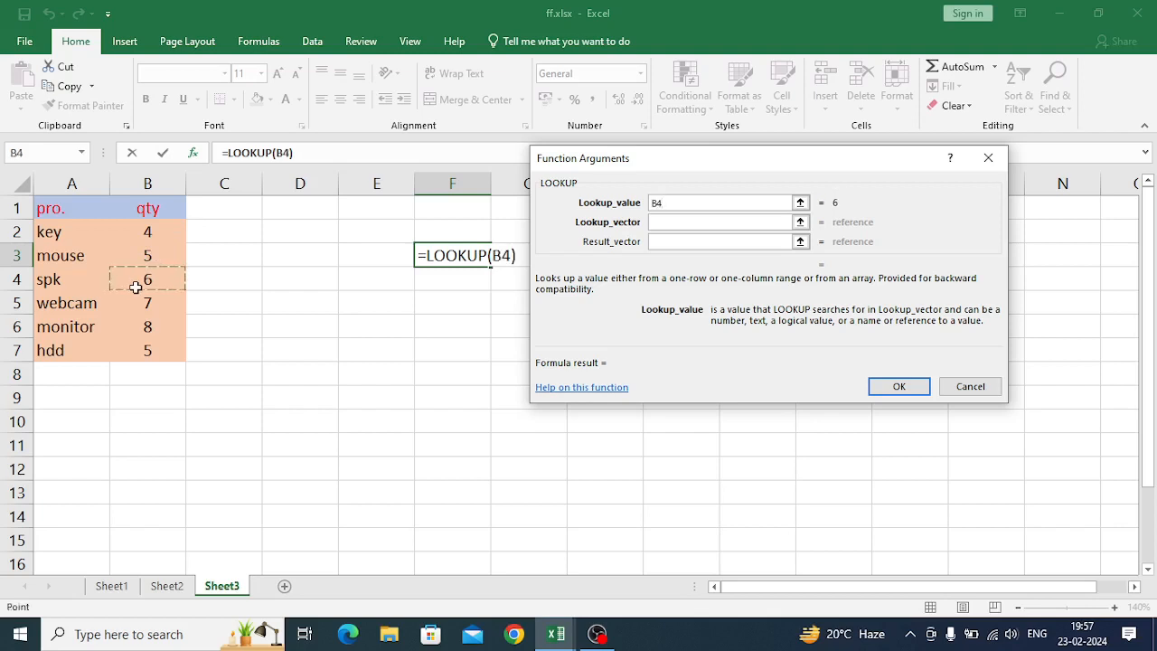
{"action": "left_click", "coordinate": [654, 223]}
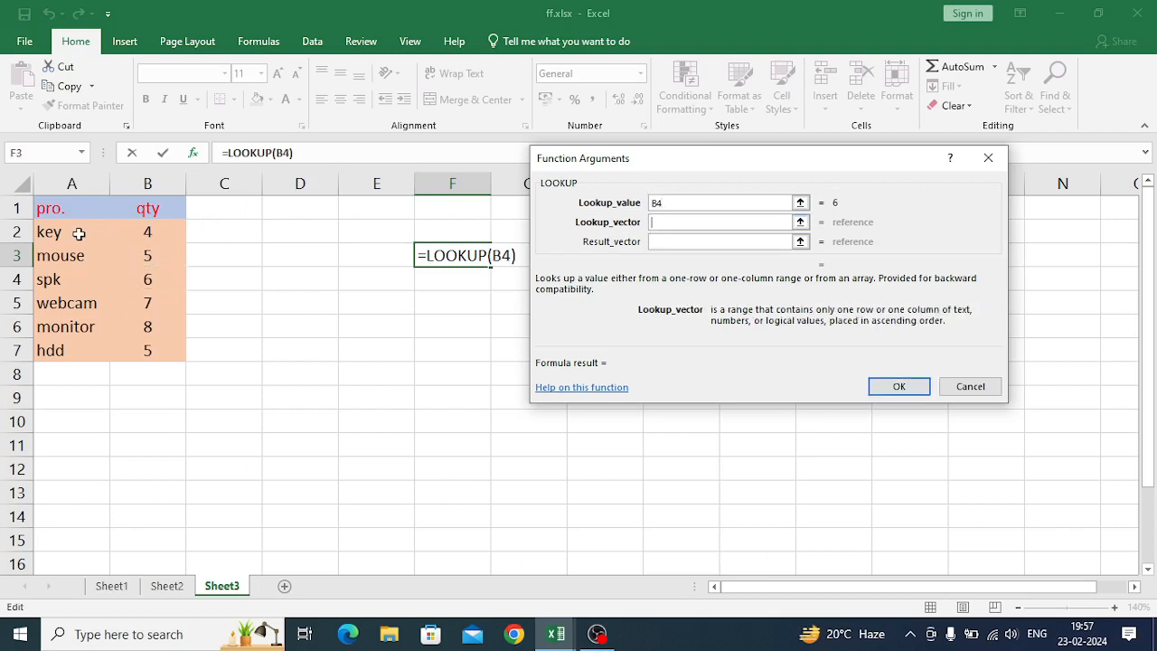
{"action": "left_click_drag", "start_coordinate": [147, 232], "coordinate": [141, 357]}
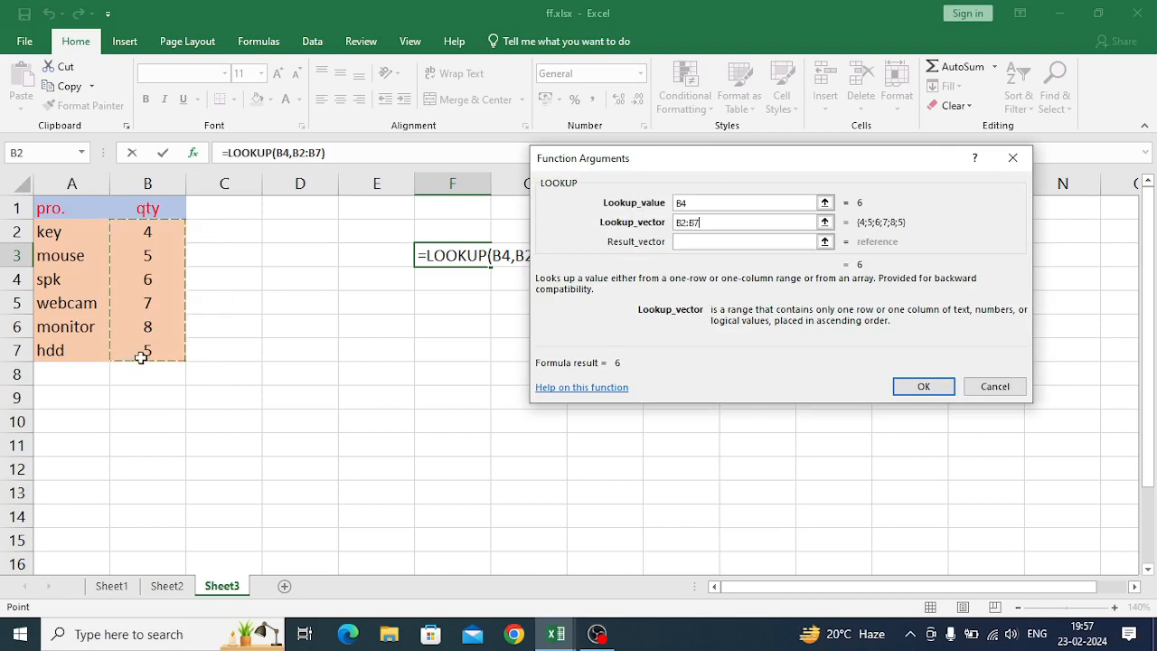
{"action": "left_click", "coordinate": [691, 241]}
{"action": "left_click_drag", "start_coordinate": [75, 231], "coordinate": [61, 354]}
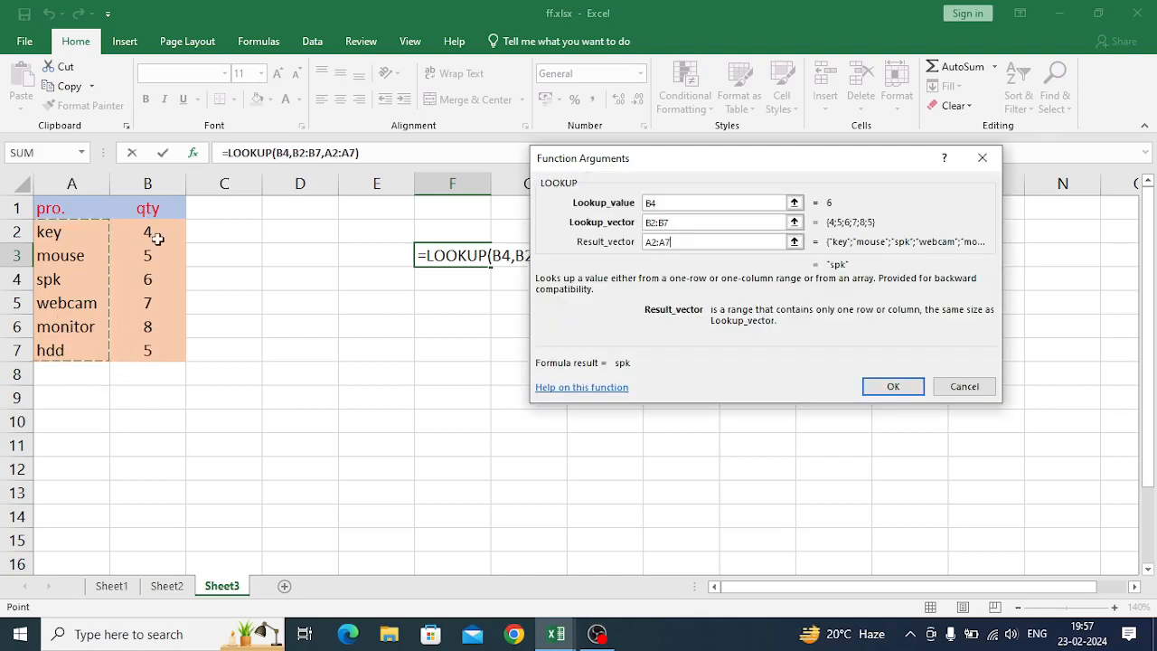
{"action": "left_click", "coordinate": [892, 387]}
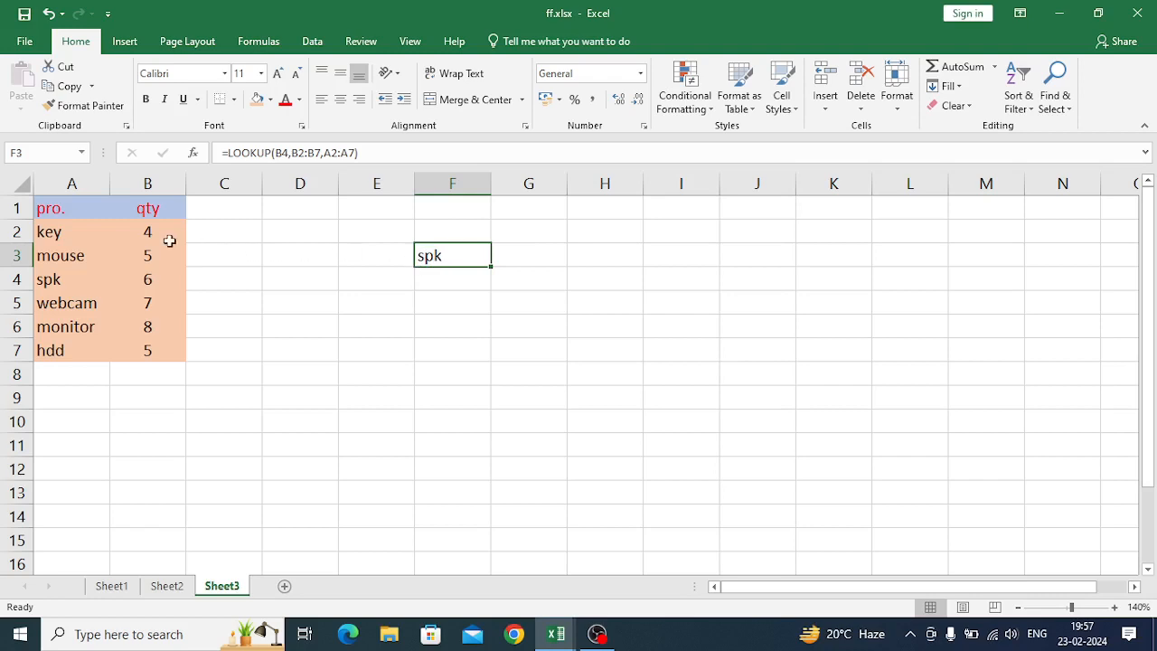
- Review the LOOKUP formula's arguments in F3 and check the next function labels in column A of Sheet1
{"action": "left_click", "coordinate": [279, 152]}
{"action": "left_click", "coordinate": [276, 153]}
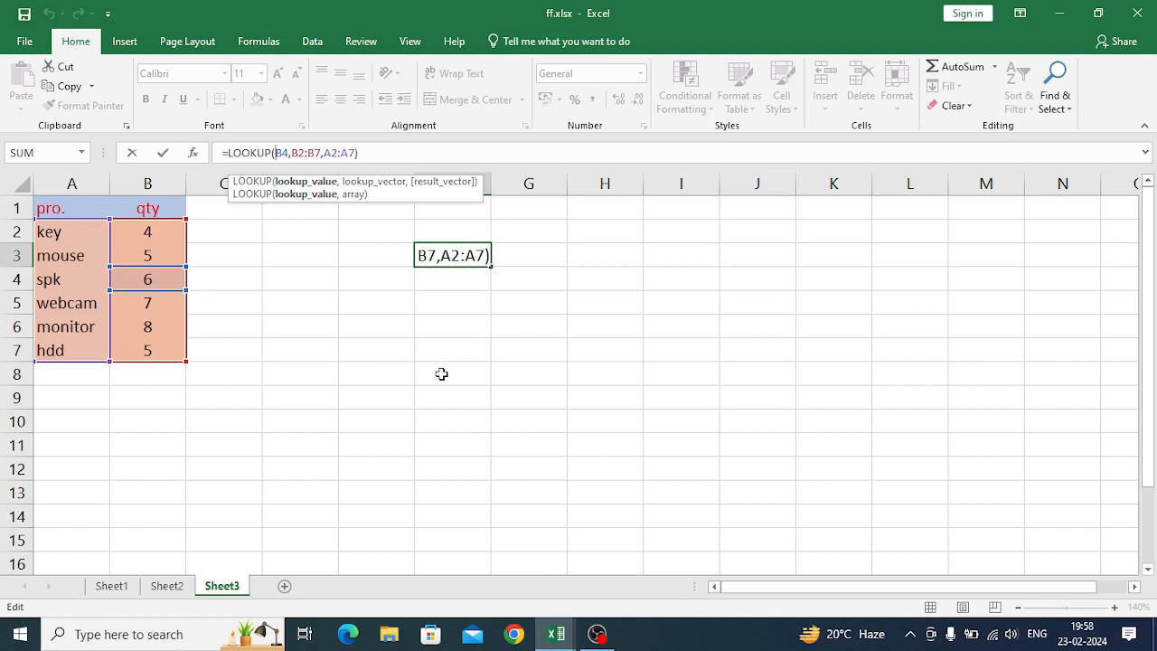
{"action": "key", "text": "ctrl+Return"}
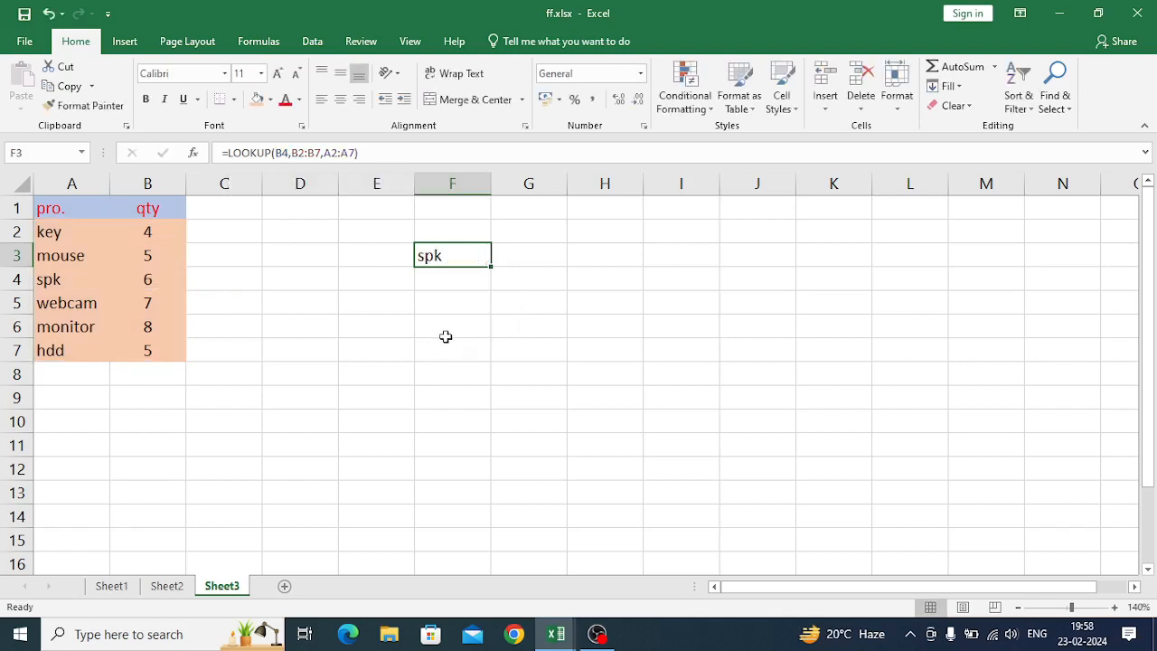
{"action": "left_click", "coordinate": [111, 587]}
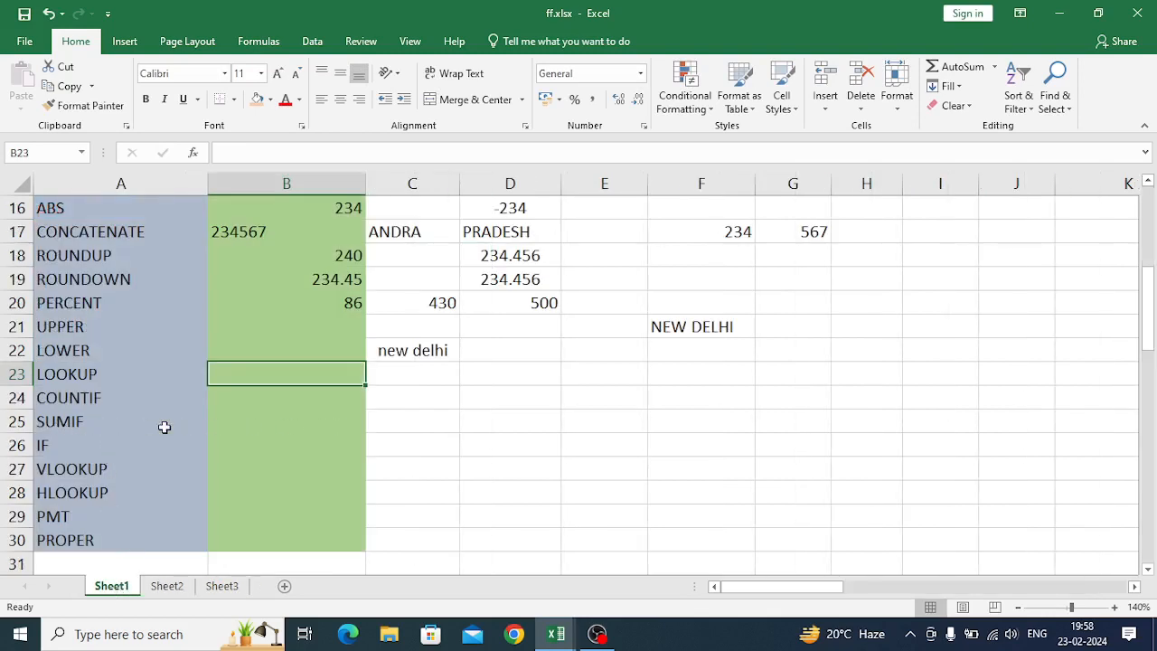
{"action": "left_click", "coordinate": [234, 592]}
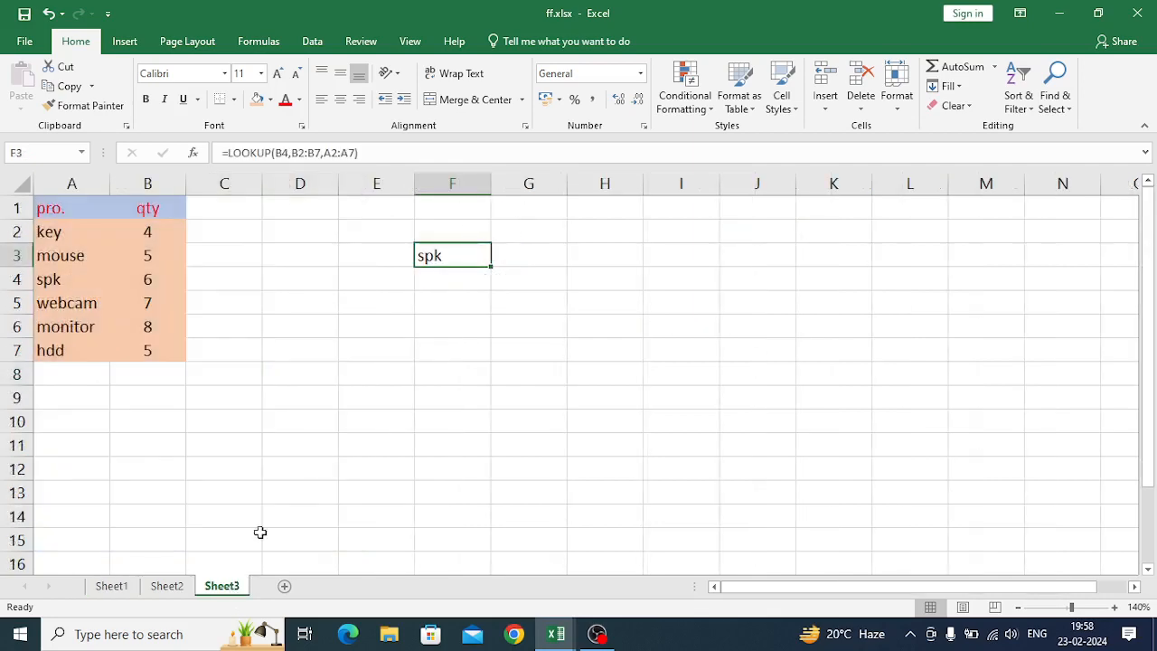
- Enter a SUMIF formula in F6 of Sheet3 with range A2:B7, criteria A3 and sum range B2:B7
{"action": "left_click", "coordinate": [433, 331]}
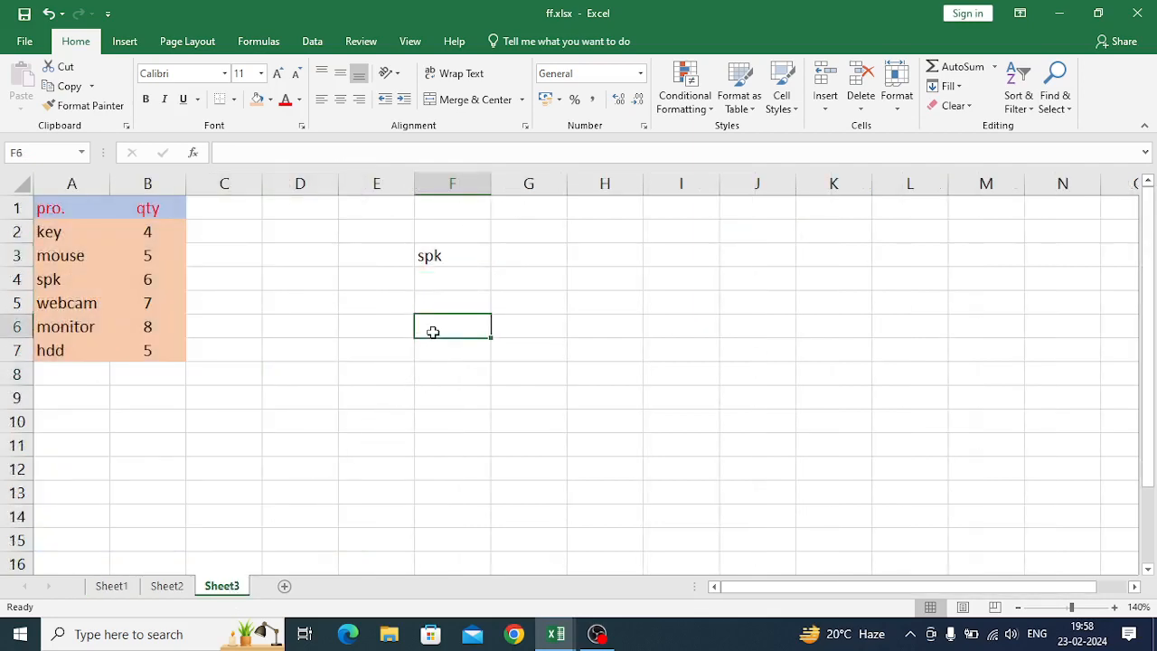
{"action": "type", "text": "="}
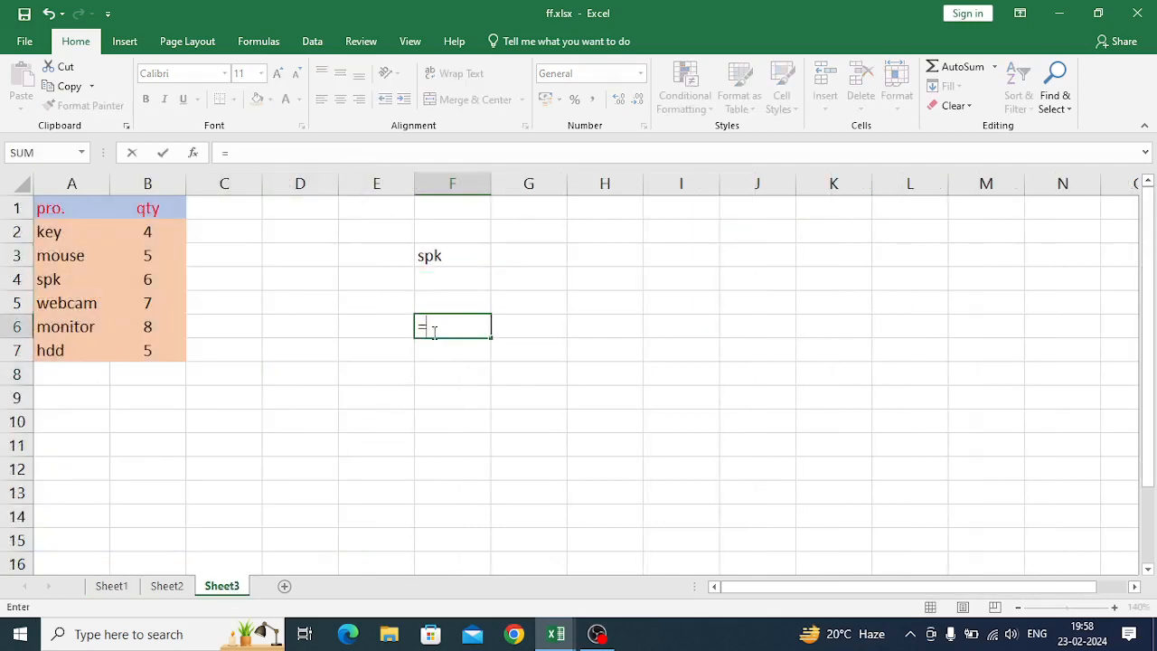
{"action": "type", "text": "sumif"}
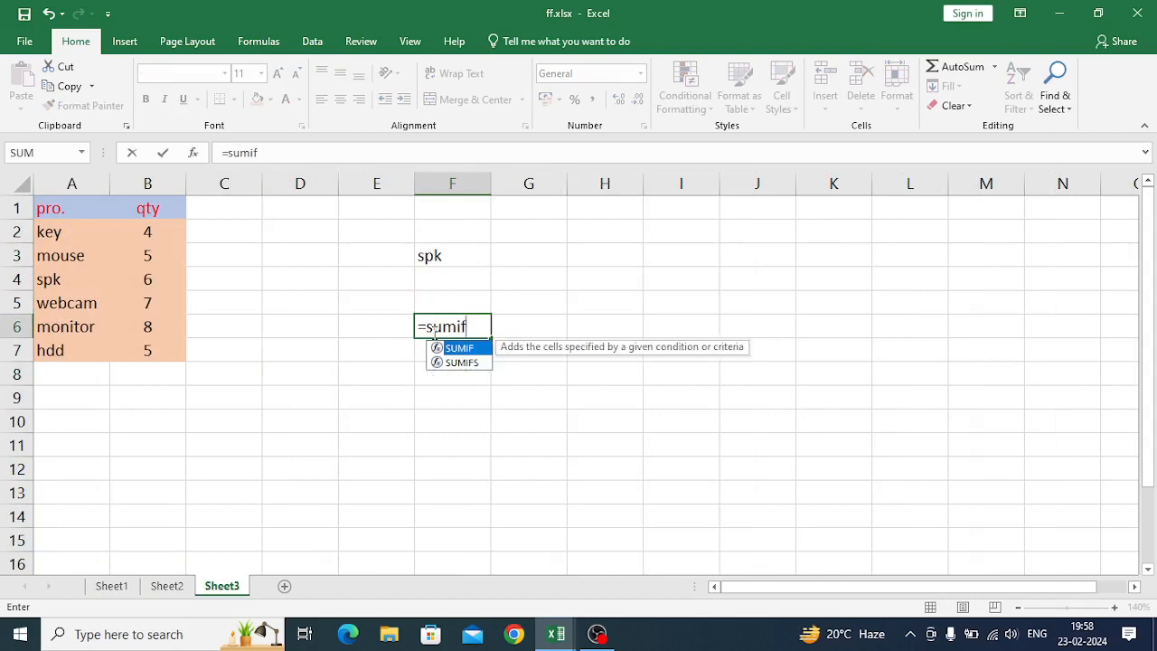
{"action": "type", "text": "("}
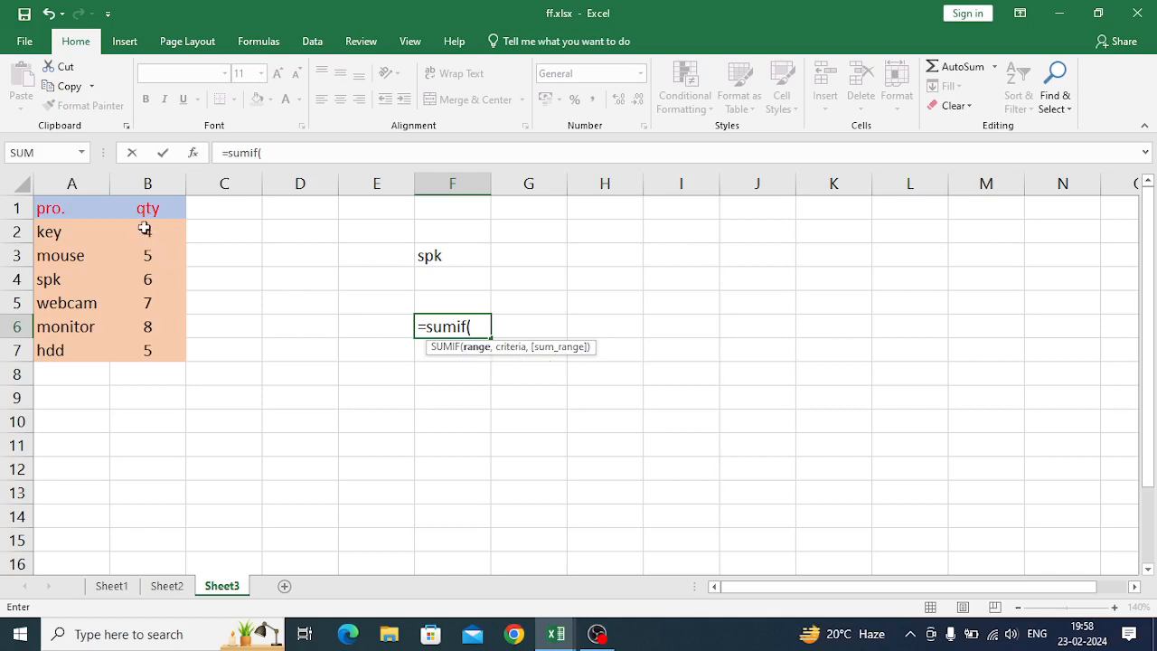
{"action": "left_click_drag", "start_coordinate": [51, 229], "coordinate": [153, 353]}
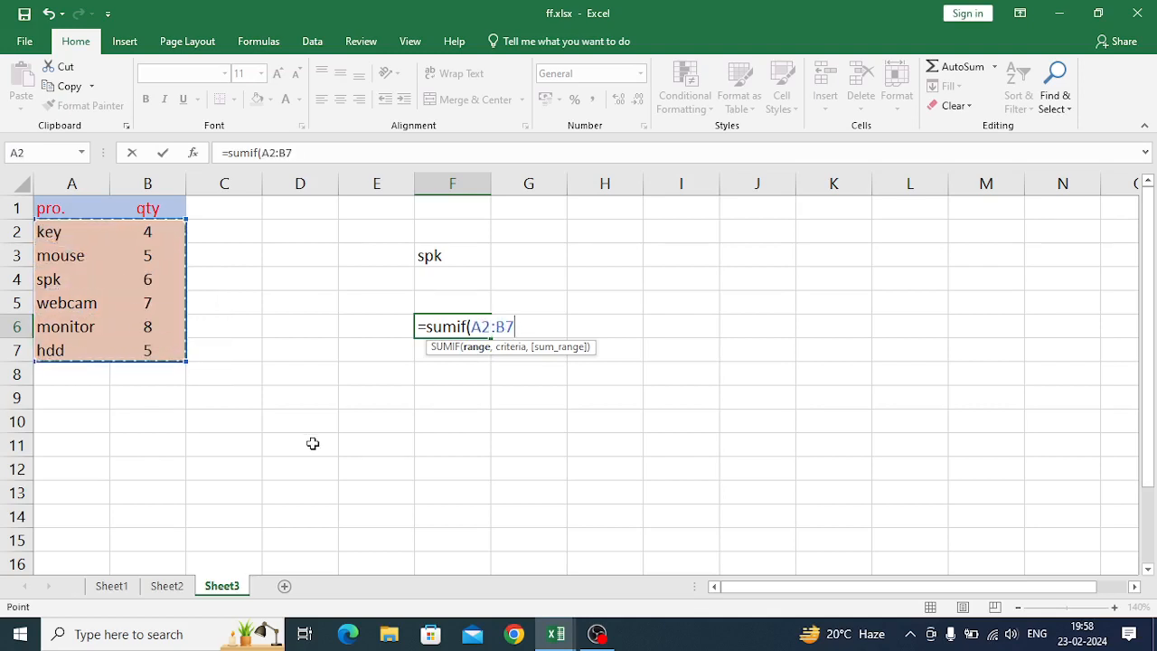
{"action": "type", "text": ","}
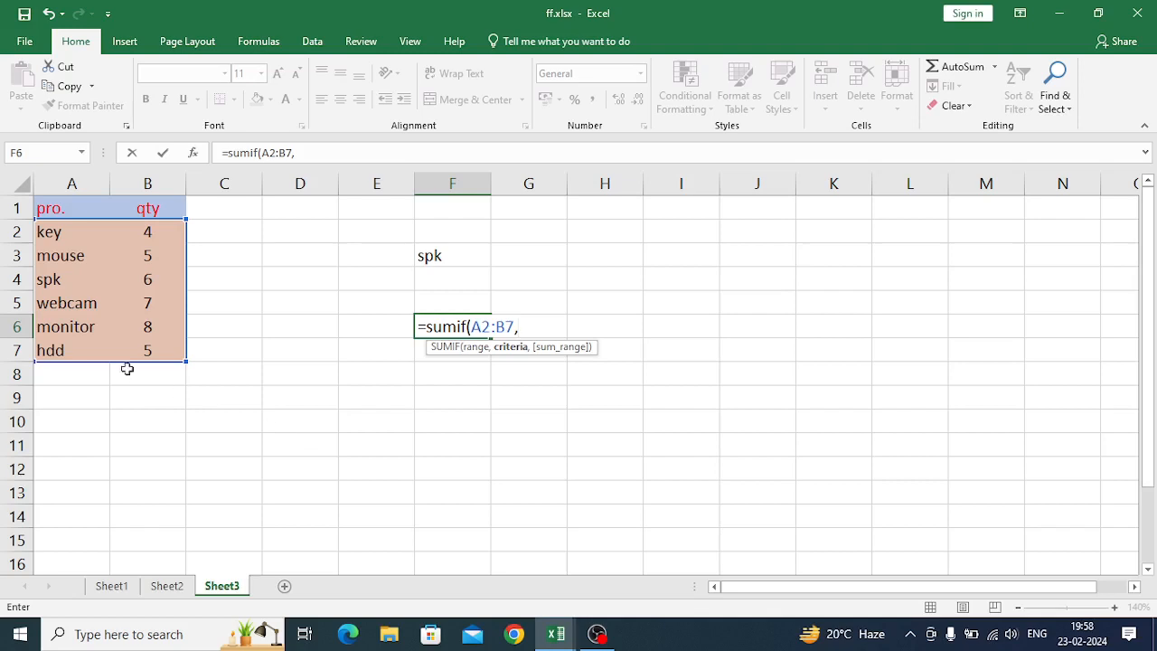
{"action": "left_click", "coordinate": [69, 258]}
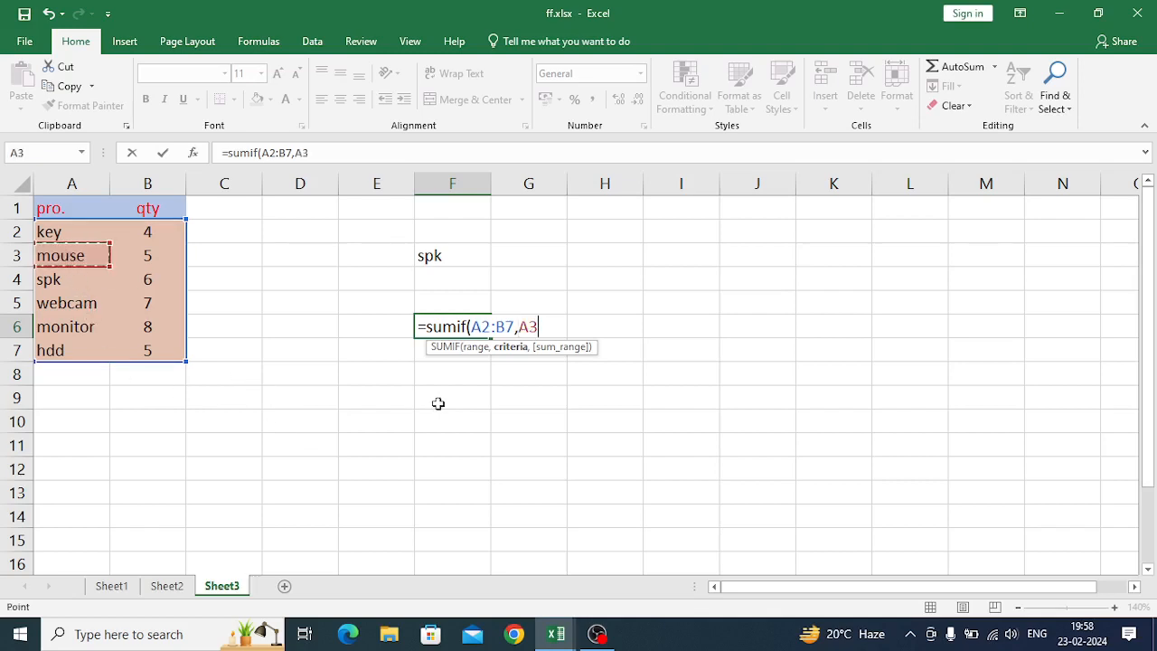
{"action": "type", "text": ","}
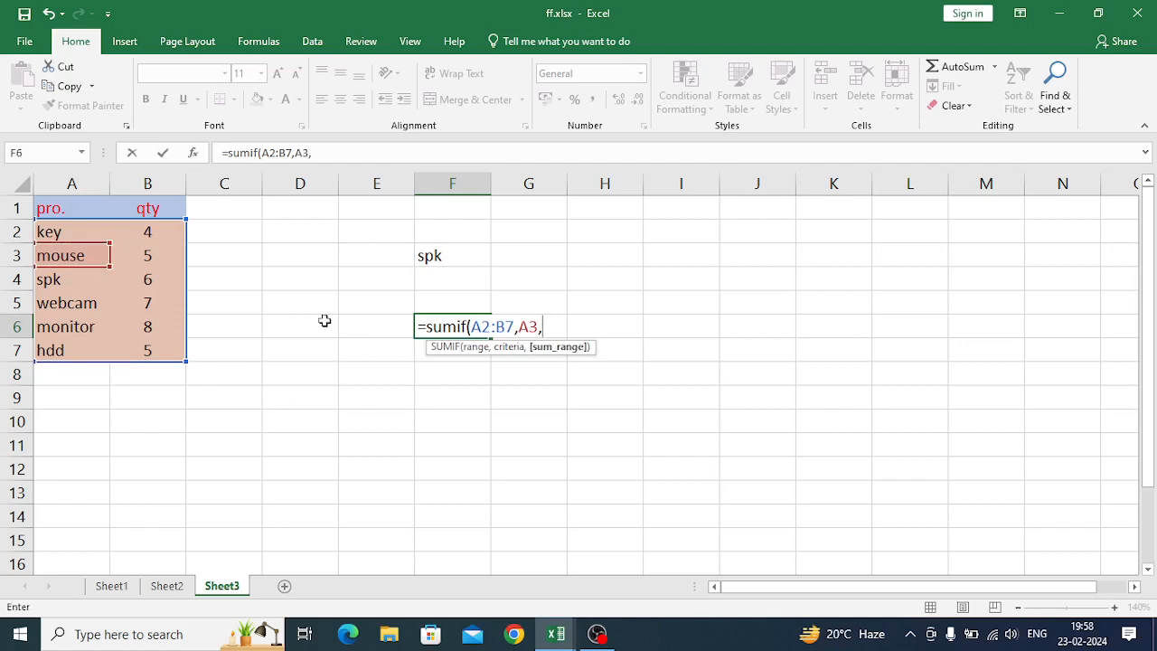
{"action": "left_click_drag", "start_coordinate": [144, 237], "coordinate": [146, 357]}
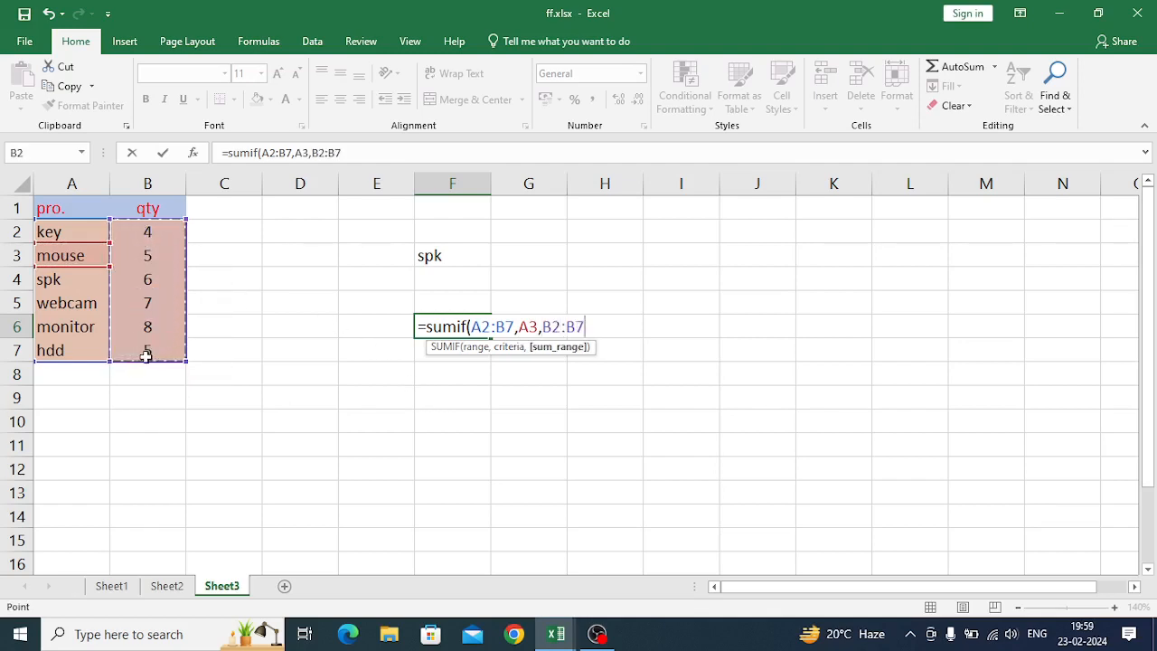
{"action": "key", "text": "Return"}
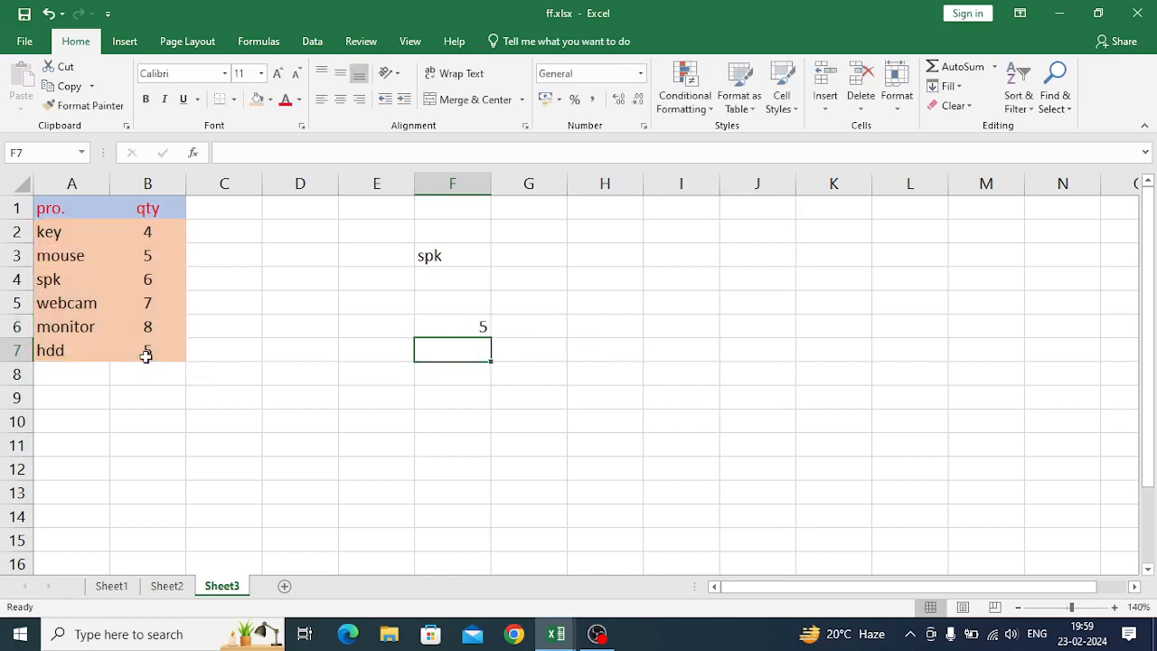
- Replace the product name in cell A6 with mouse and check the SUMIF formula in cell F6
{"action": "left_click", "coordinate": [456, 329]}
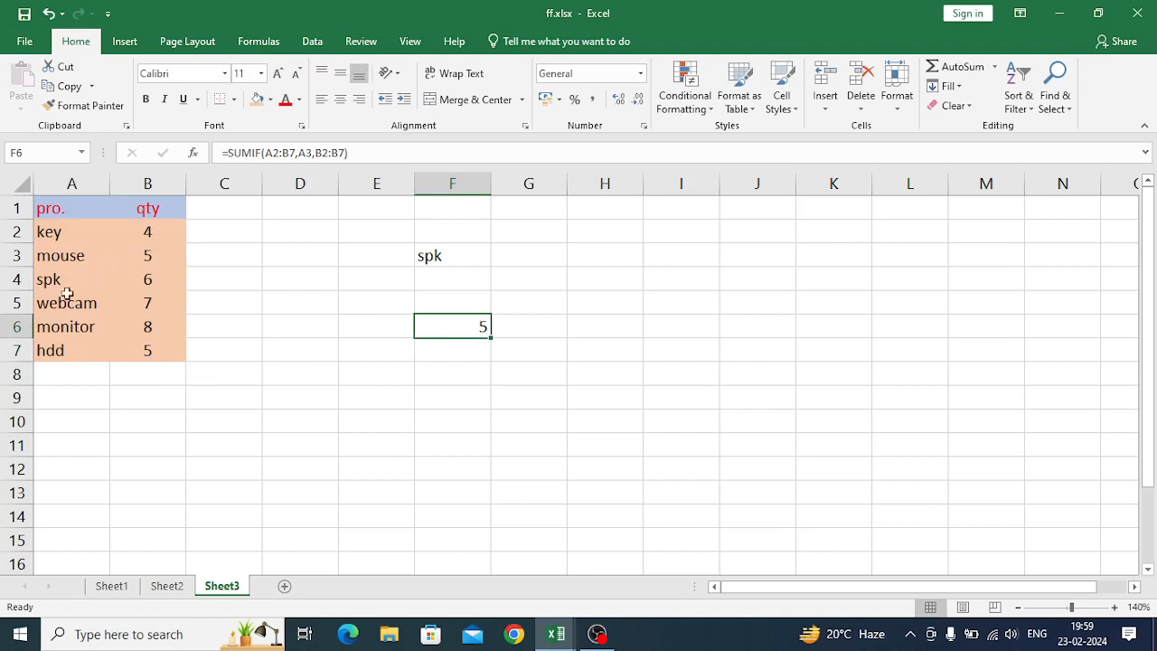
{"action": "left_click", "coordinate": [45, 335]}
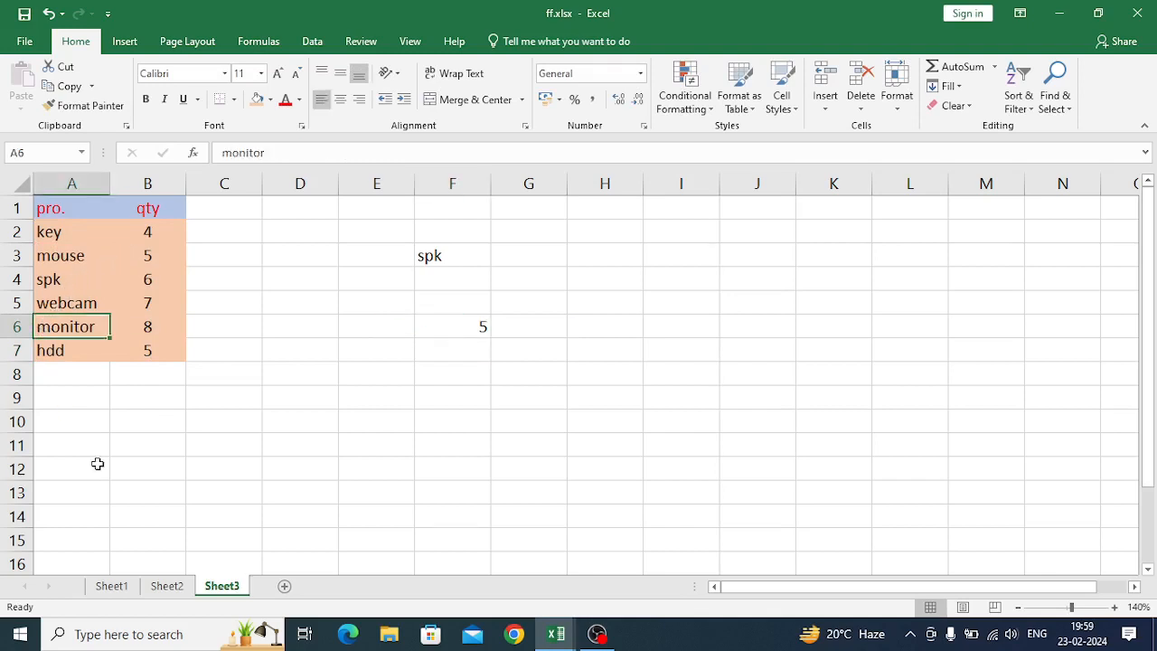
{"action": "type", "text": "mouse"}
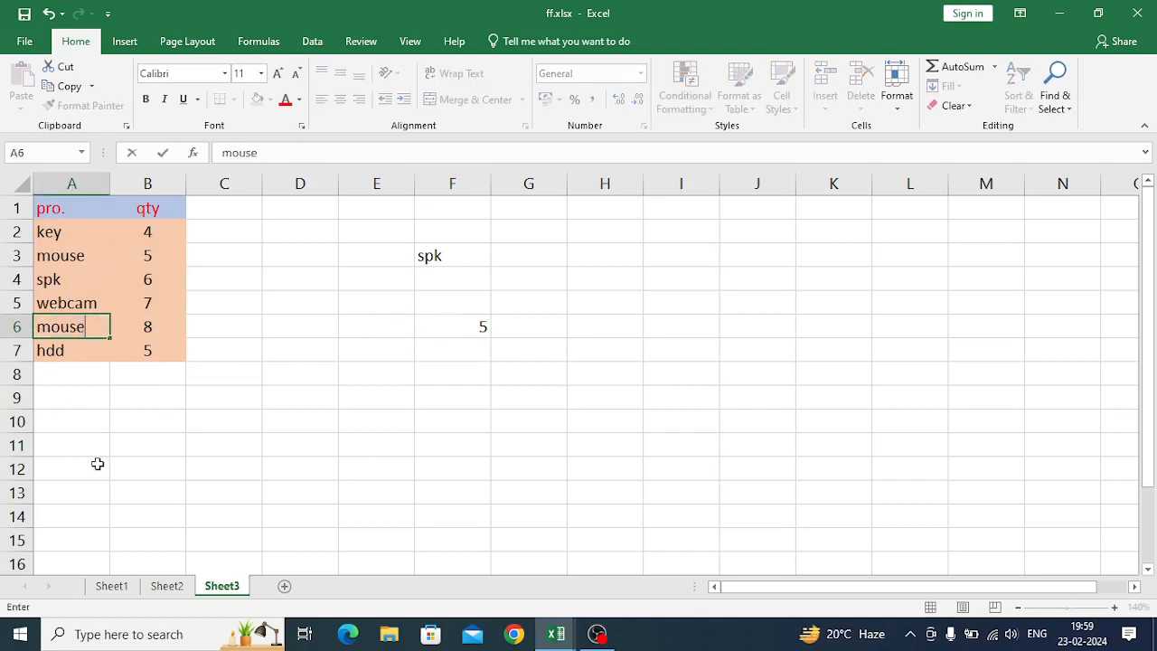
{"action": "key", "text": "Return"}
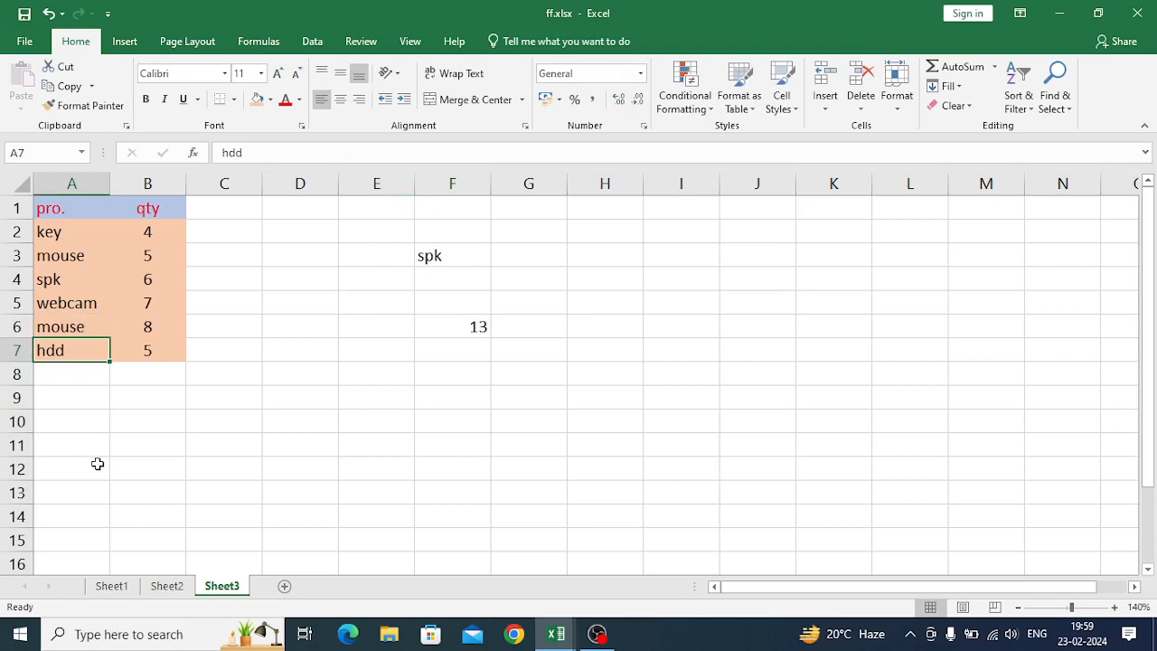
{"action": "left_click", "coordinate": [445, 325]}
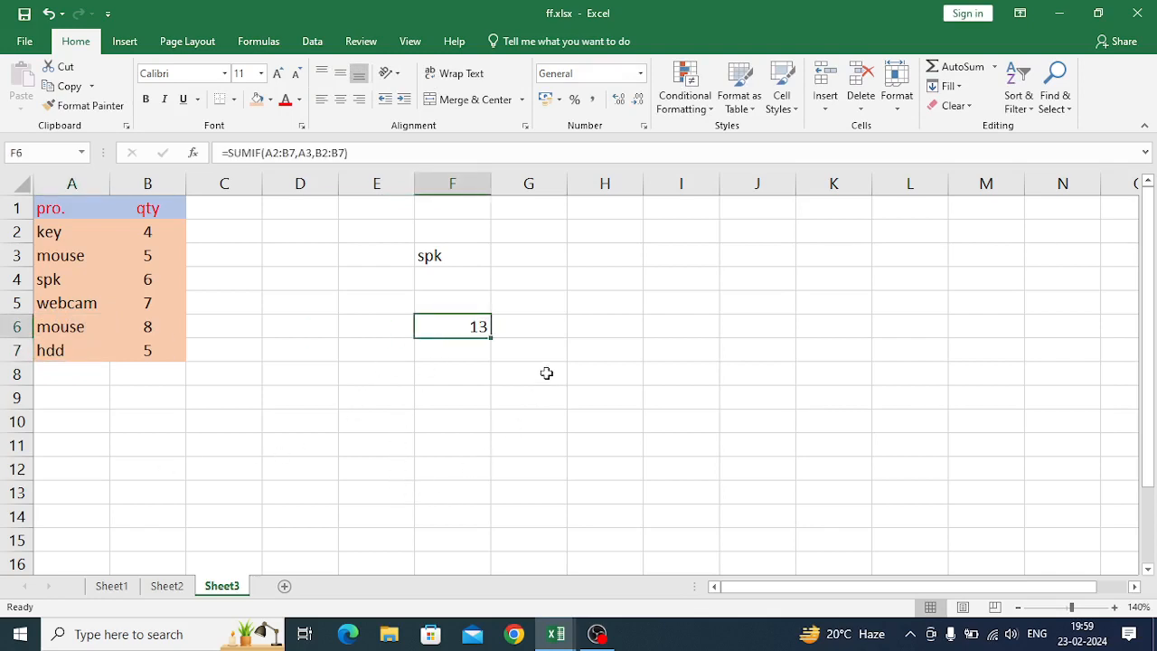
- Start a COUNTIF formula in cell H3, including its opening parenthesis
{"action": "left_click", "coordinate": [596, 257]}
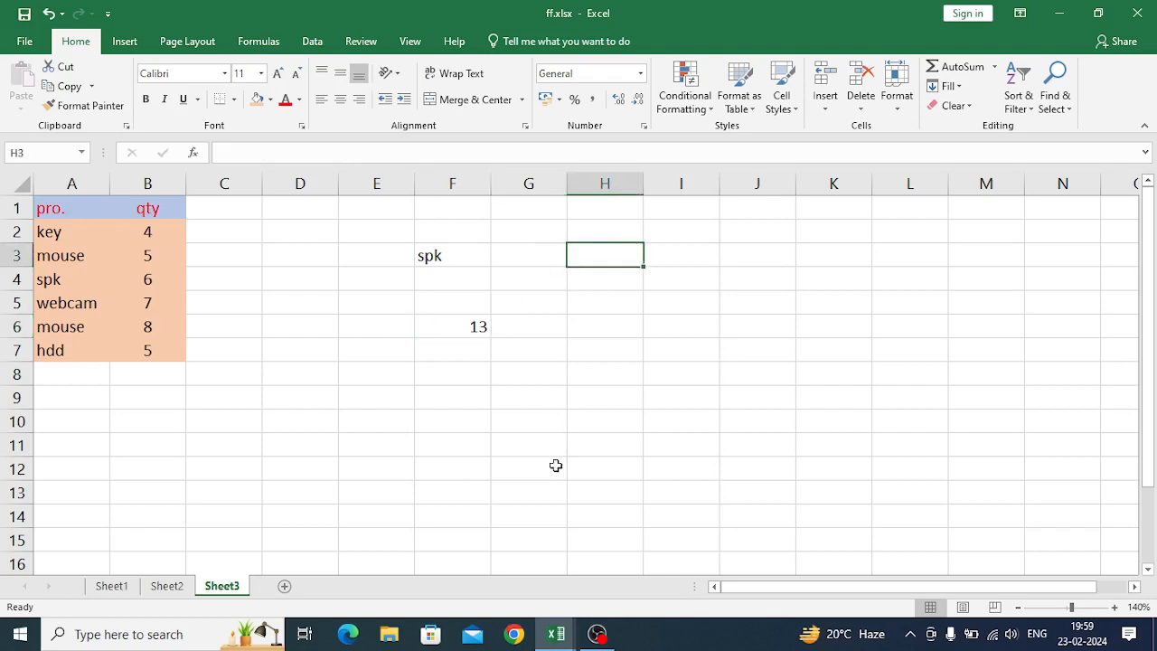
{"action": "type", "text": "=cou"}
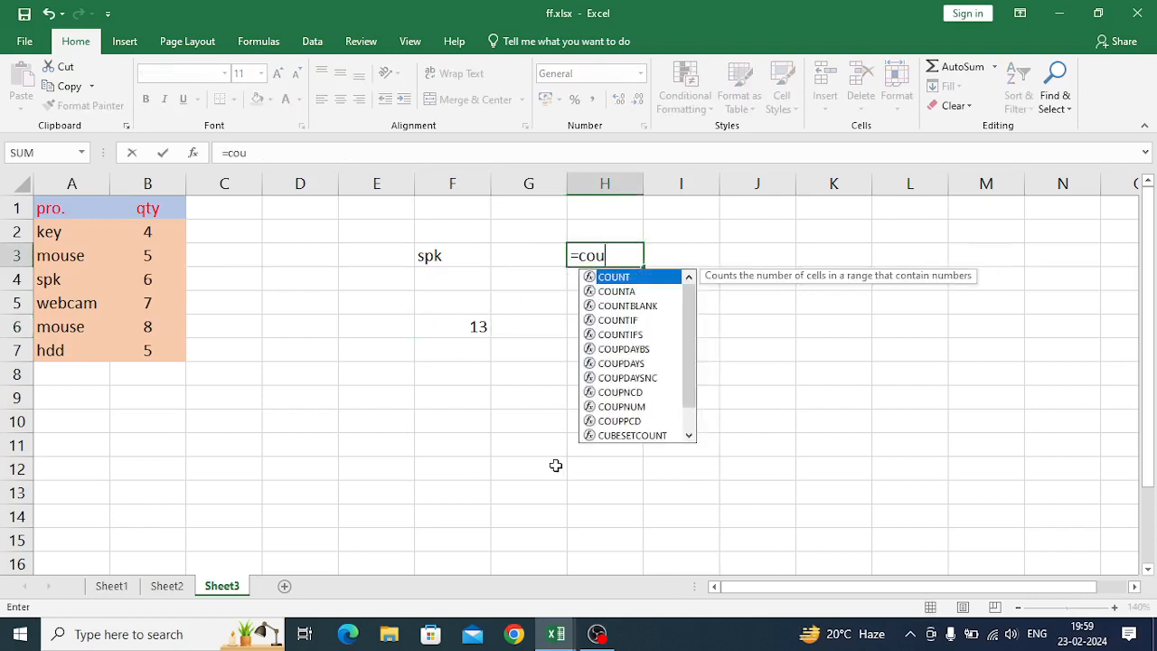
{"action": "type", "text": "ntif"}
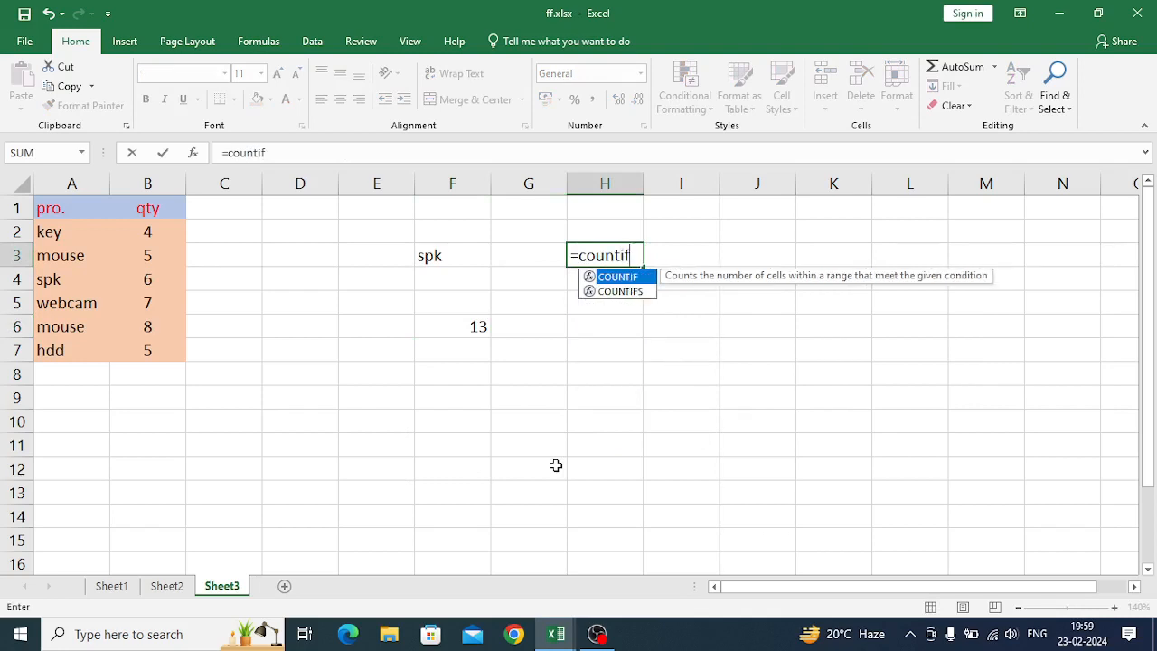
{"action": "key", "text": "Return"}
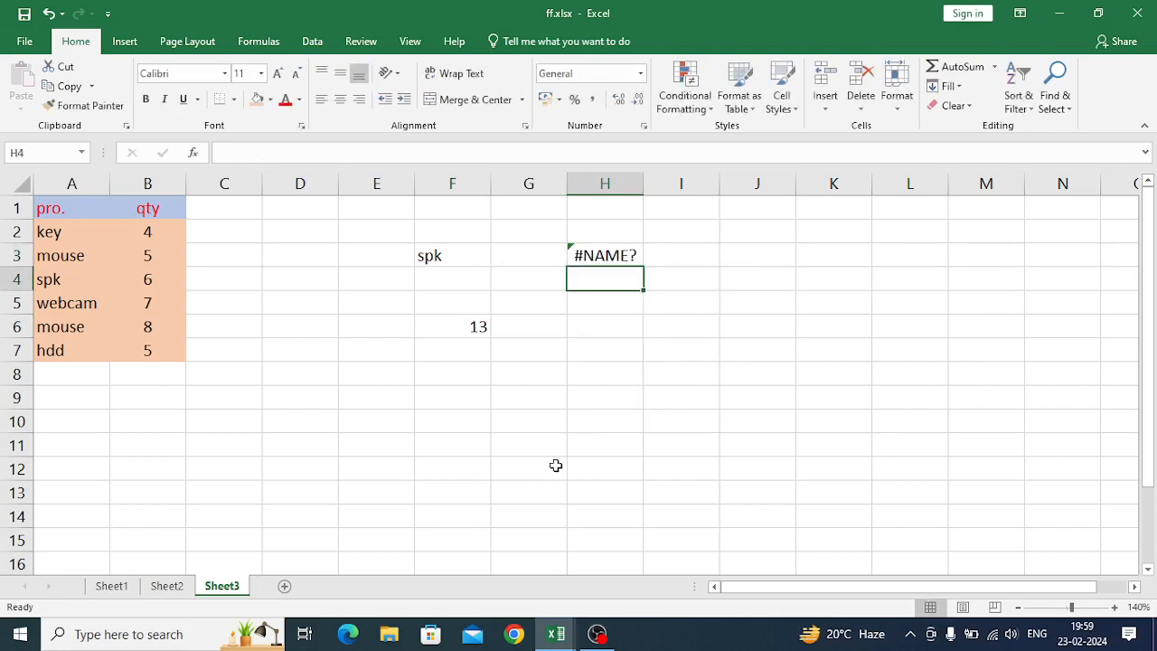
{"action": "left_click", "coordinate": [623, 253]}
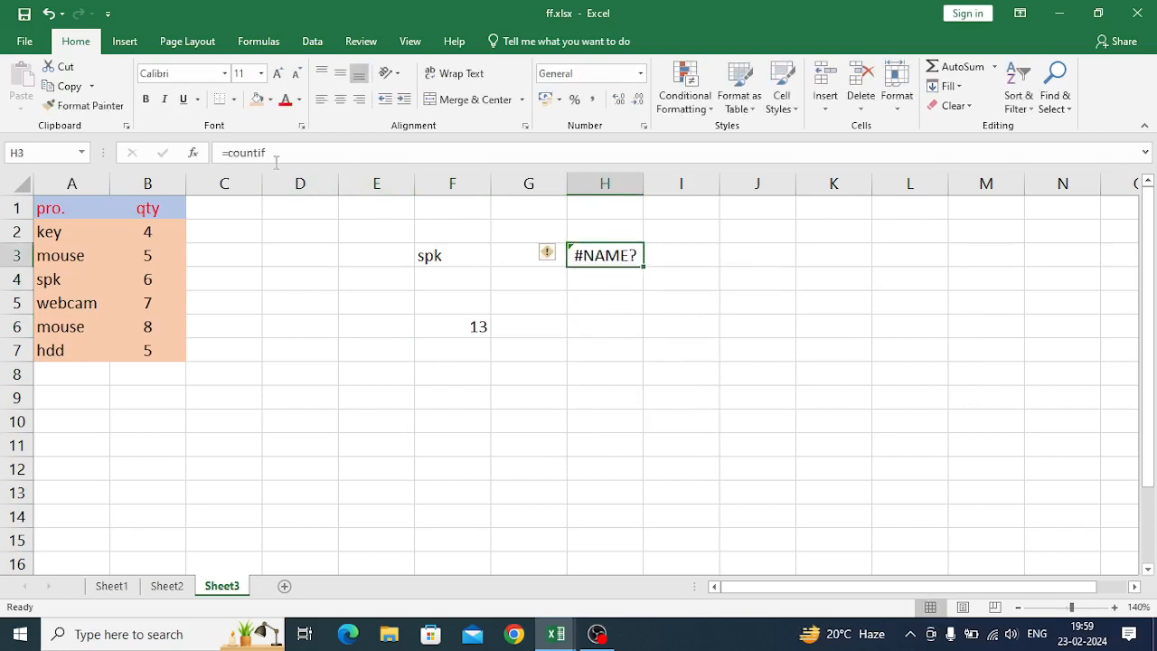
{"action": "left_click", "coordinate": [273, 152]}
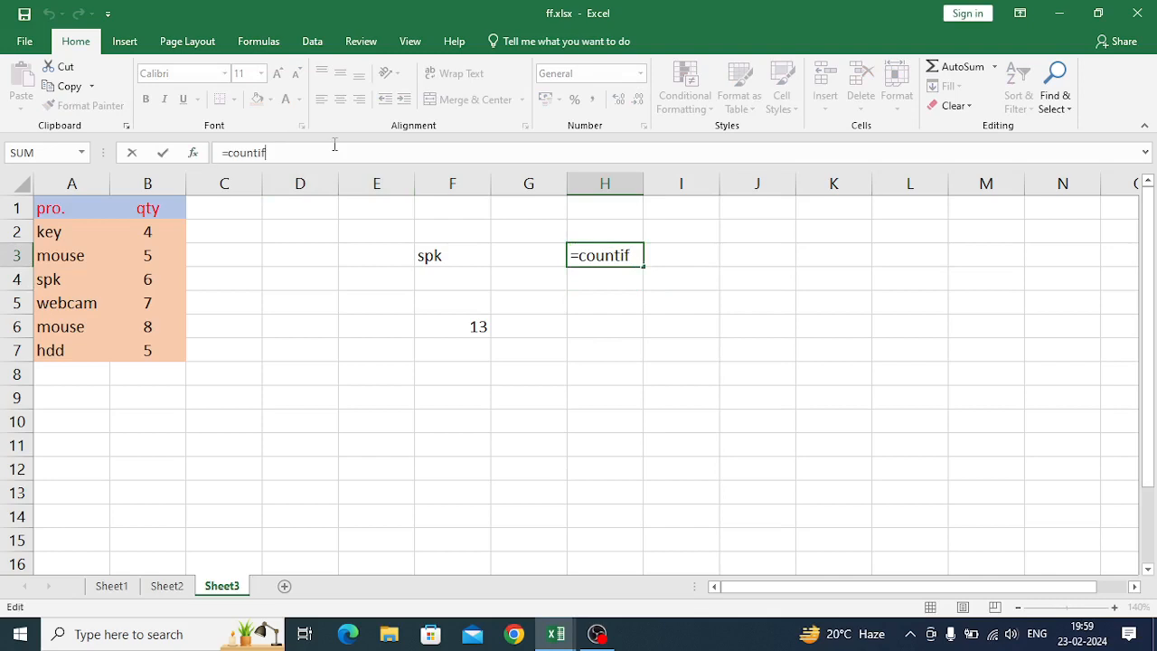
{"action": "type", "text": "("}
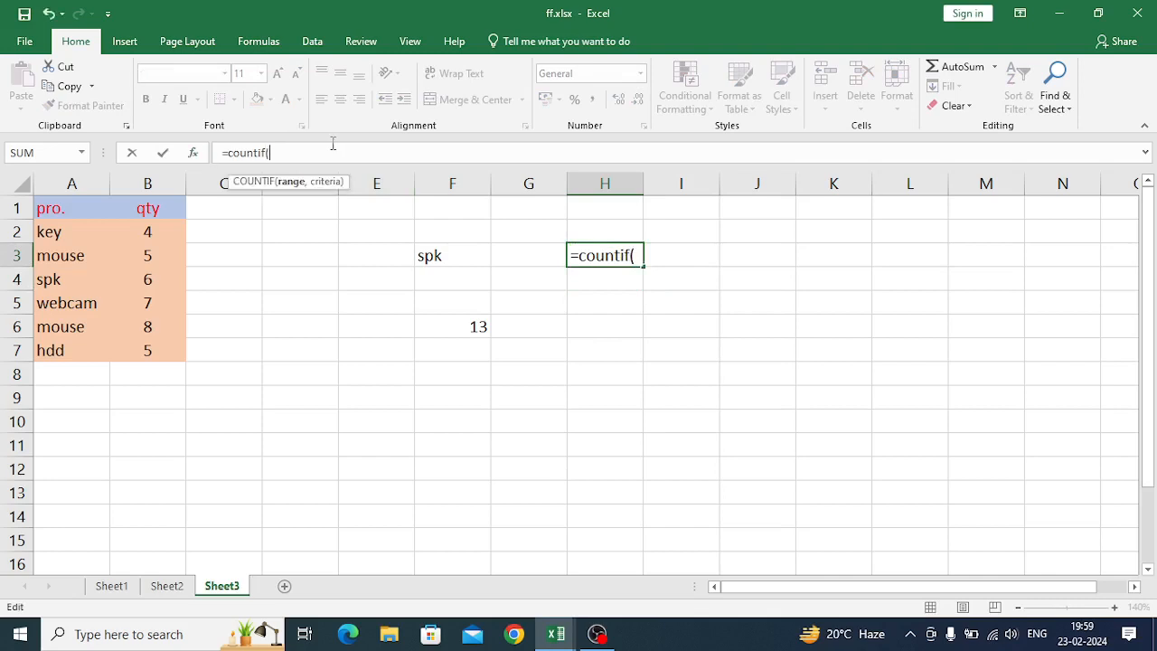
- Complete the COUNTIF function arguments with range A2:B7 and criteria A3
{"action": "left_click", "coordinate": [192, 153]}
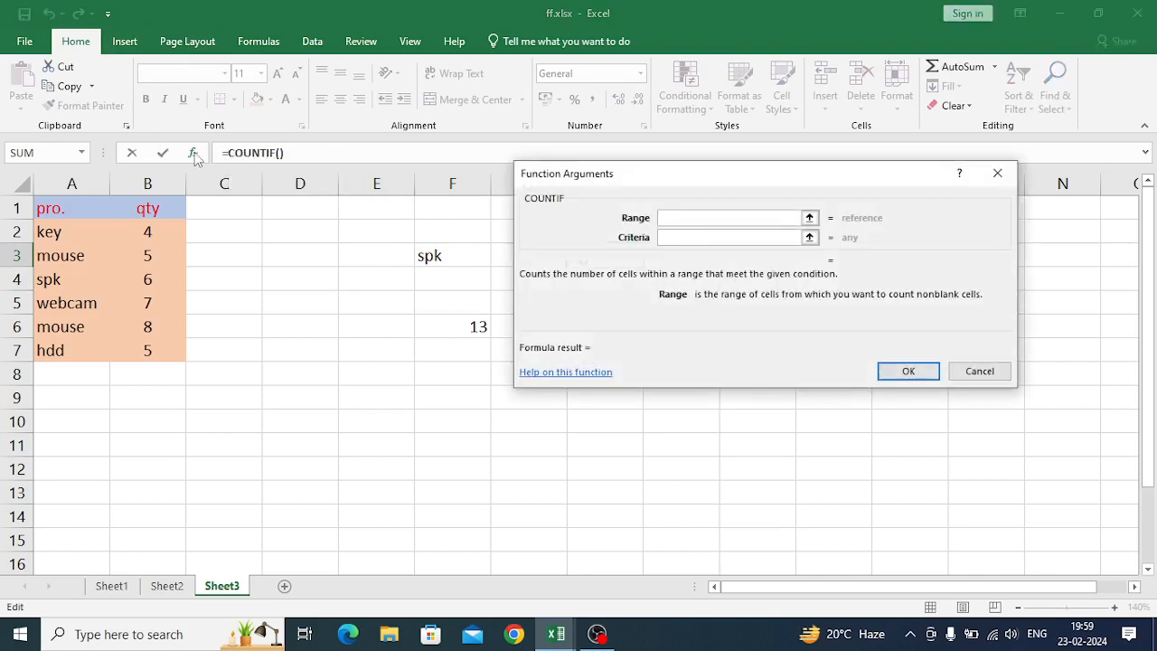
{"action": "left_click_drag", "start_coordinate": [692, 179], "coordinate": [813, 291]}
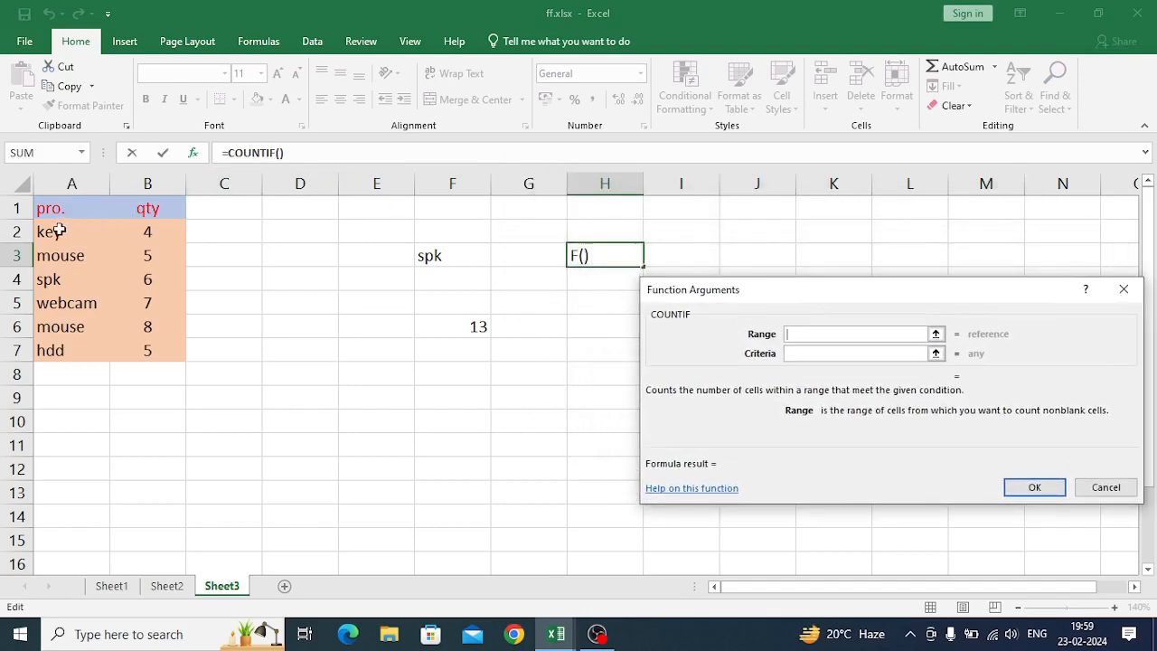
{"action": "left_click_drag", "start_coordinate": [59, 232], "coordinate": [221, 370]}
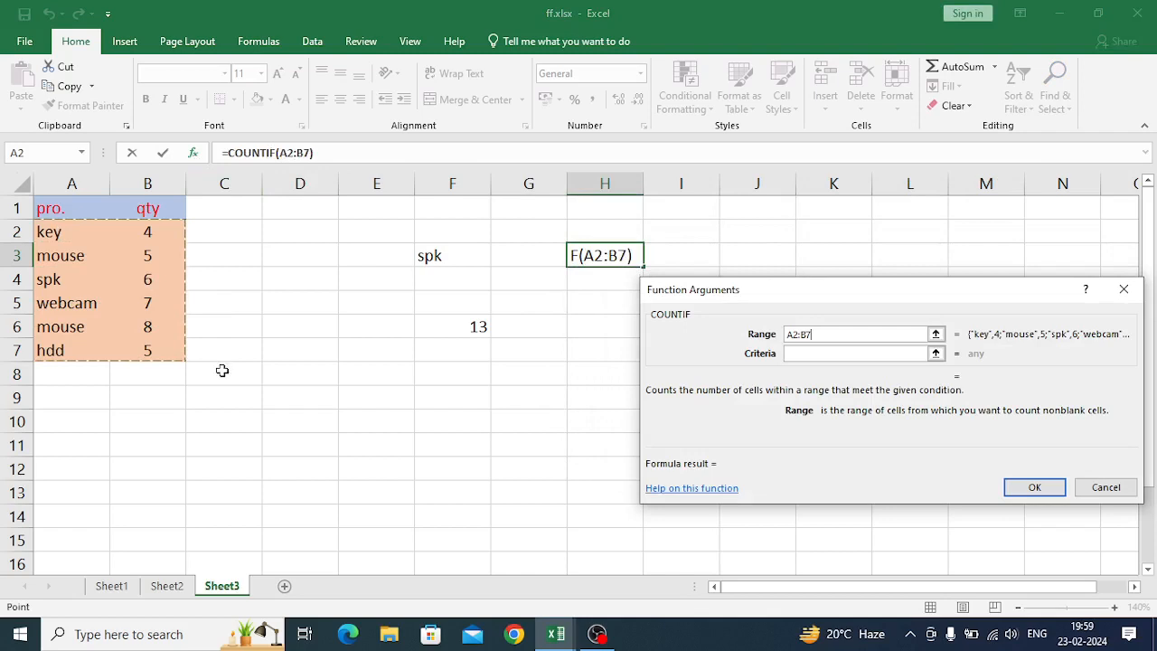
{"action": "left_click", "coordinate": [794, 353]}
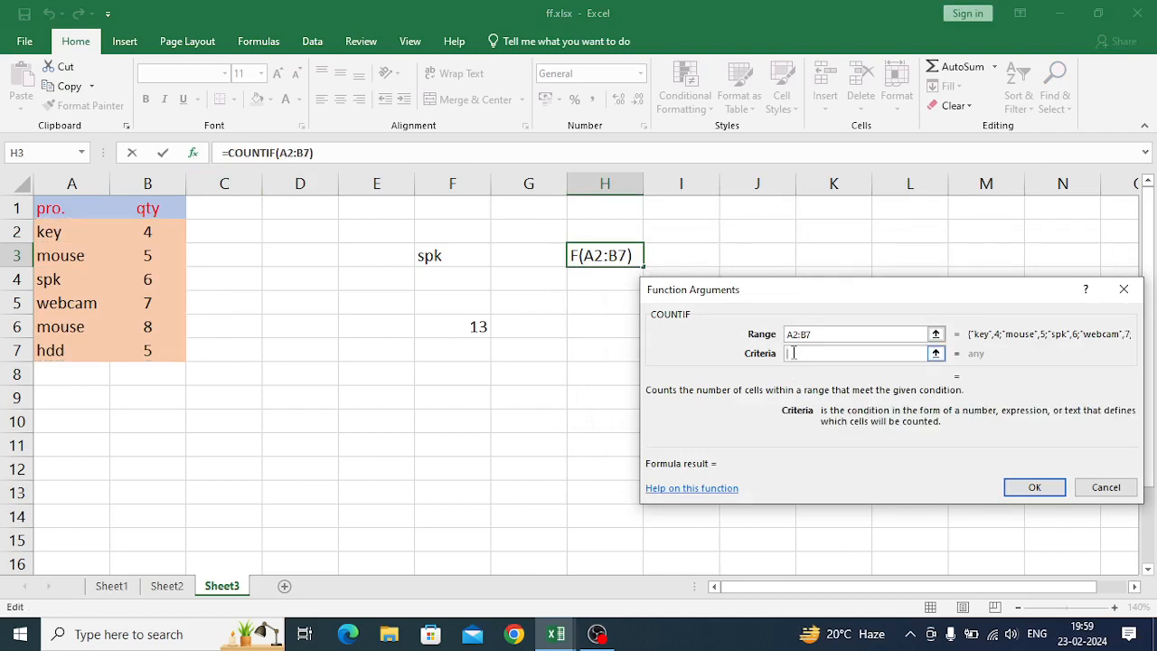
{"action": "left_click", "coordinate": [41, 258]}
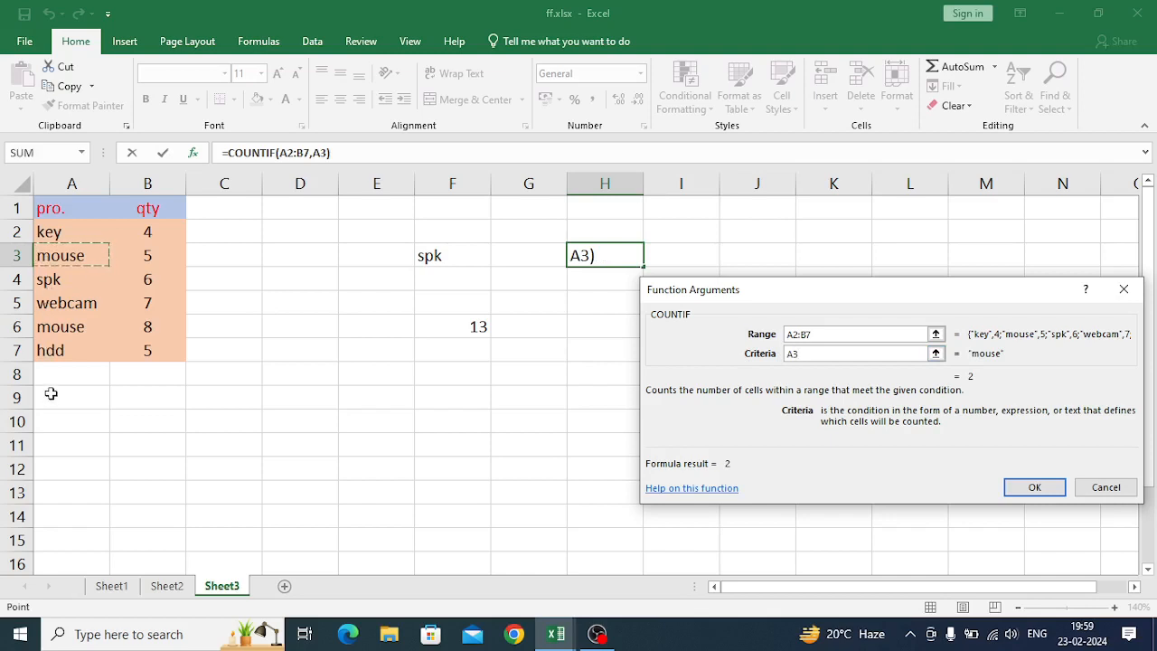
{"action": "left_click", "coordinate": [1031, 488]}
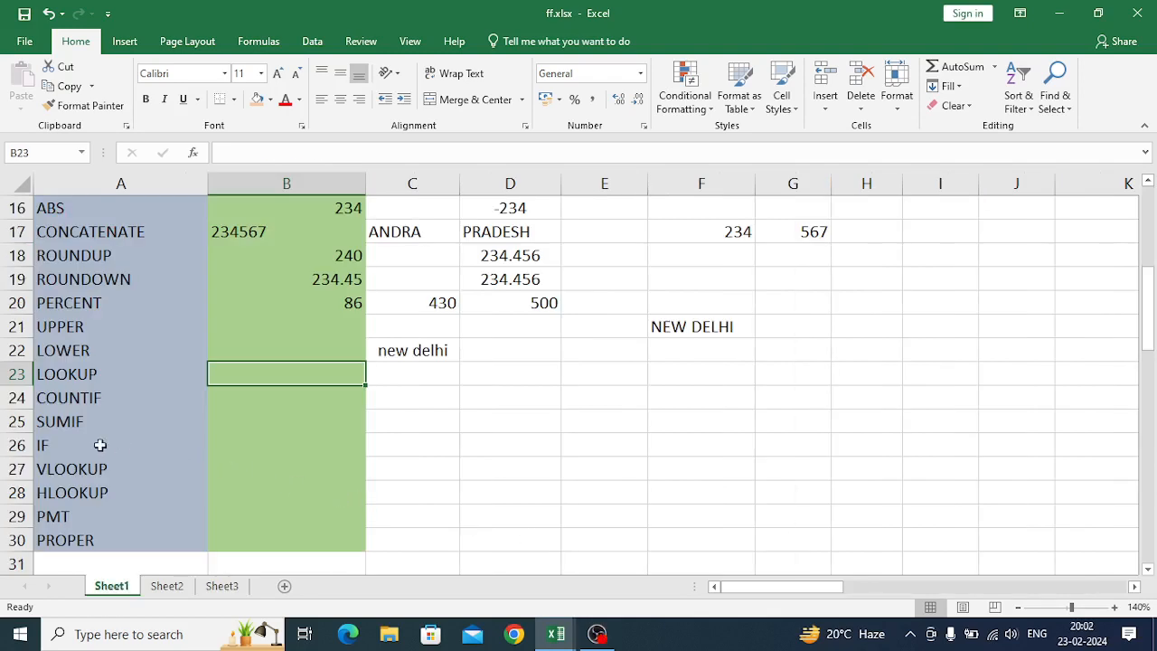
- Look at the IF entry and its result cell in Sheet1's function list, and return to Sheet3
{"action": "left_click", "coordinate": [62, 445]}
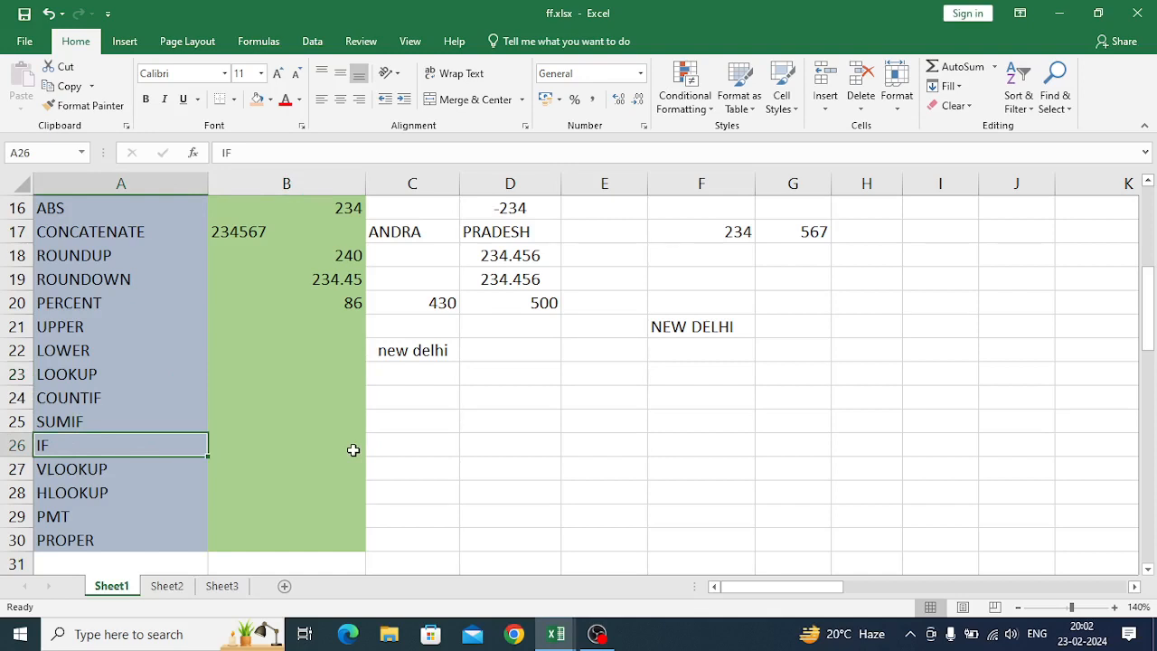
{"action": "left_click", "coordinate": [323, 444]}
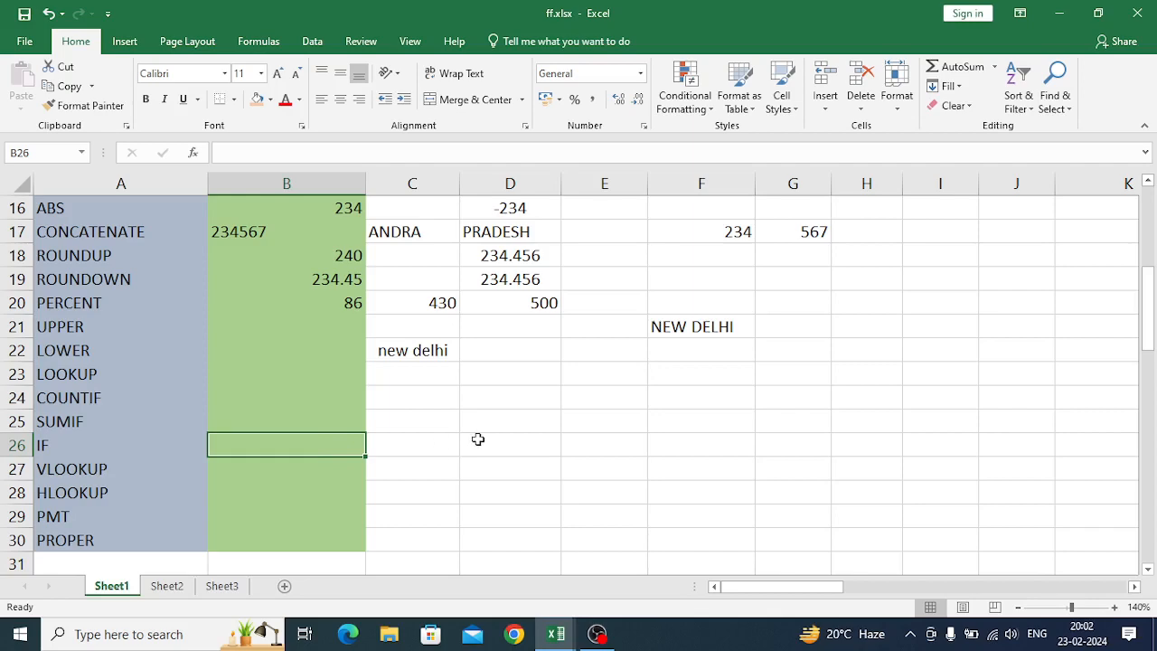
{"action": "left_click", "coordinate": [234, 587]}
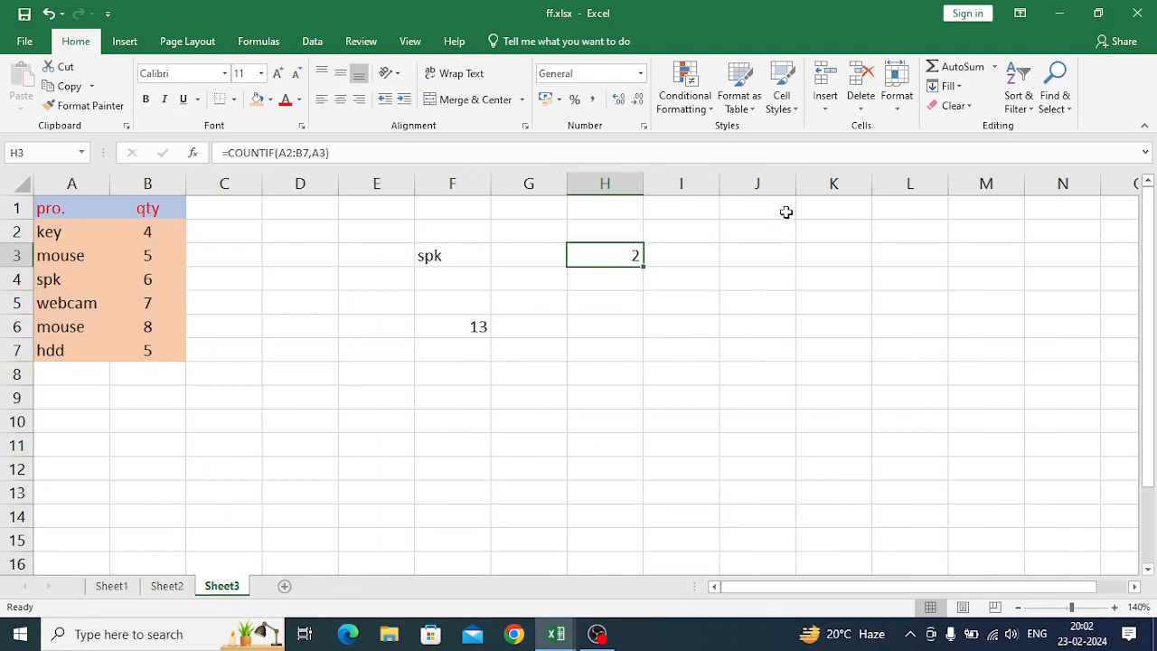
- Fill cells J1 to J6 with the values 300, 330, 350, 370, 390 and 400
{"action": "left_click", "coordinate": [783, 209]}
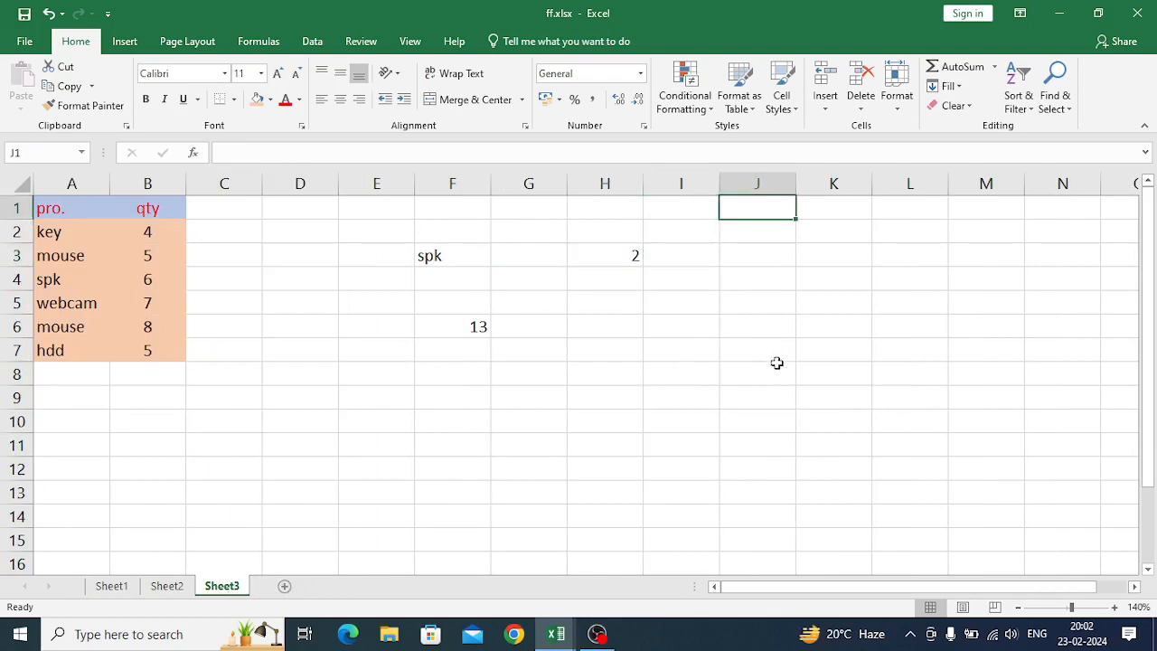
{"action": "type", "text": "300"}
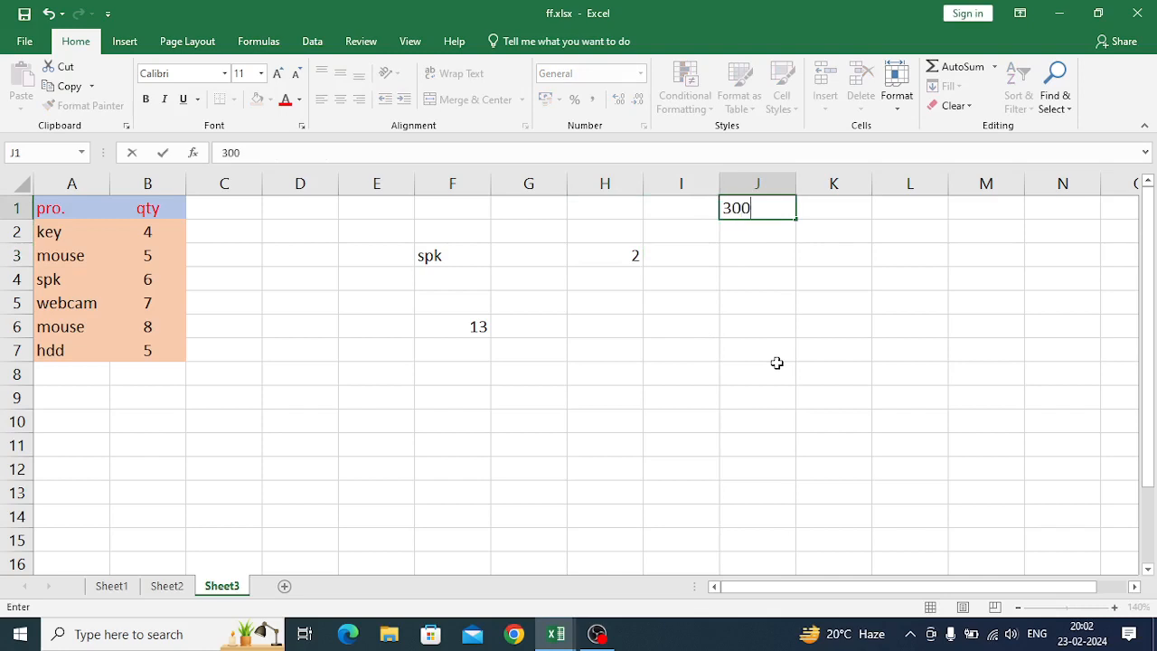
{"action": "key", "text": "Return"}
{"action": "type", "text": "330"}
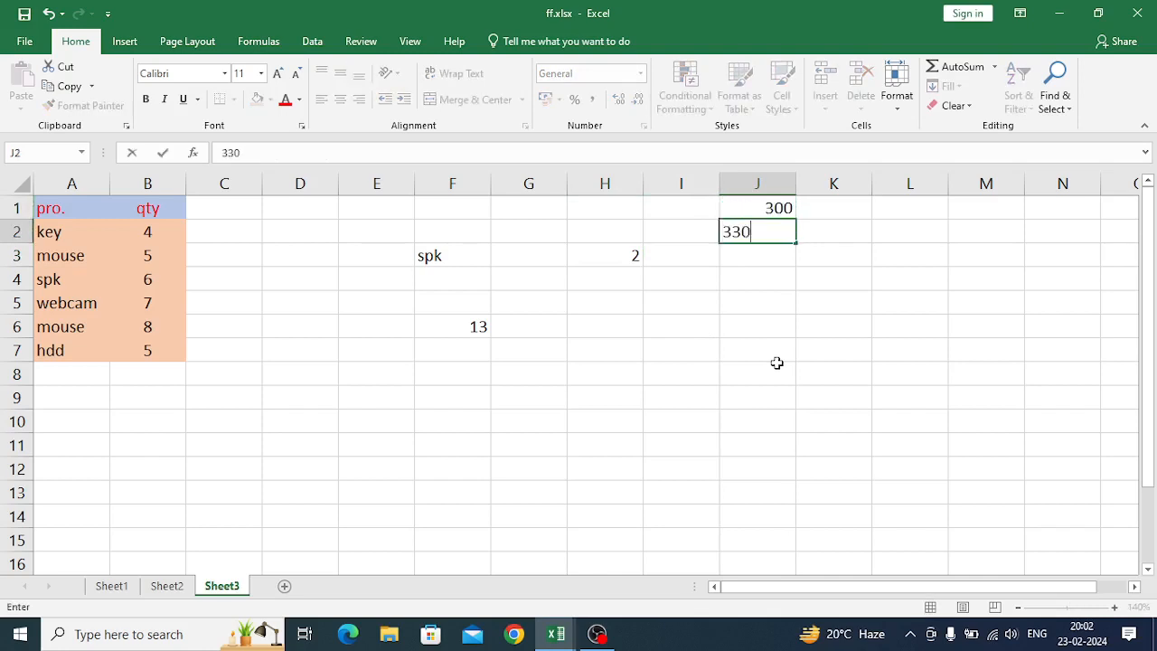
{"action": "key", "text": "Return"}
{"action": "type", "text": "350"}
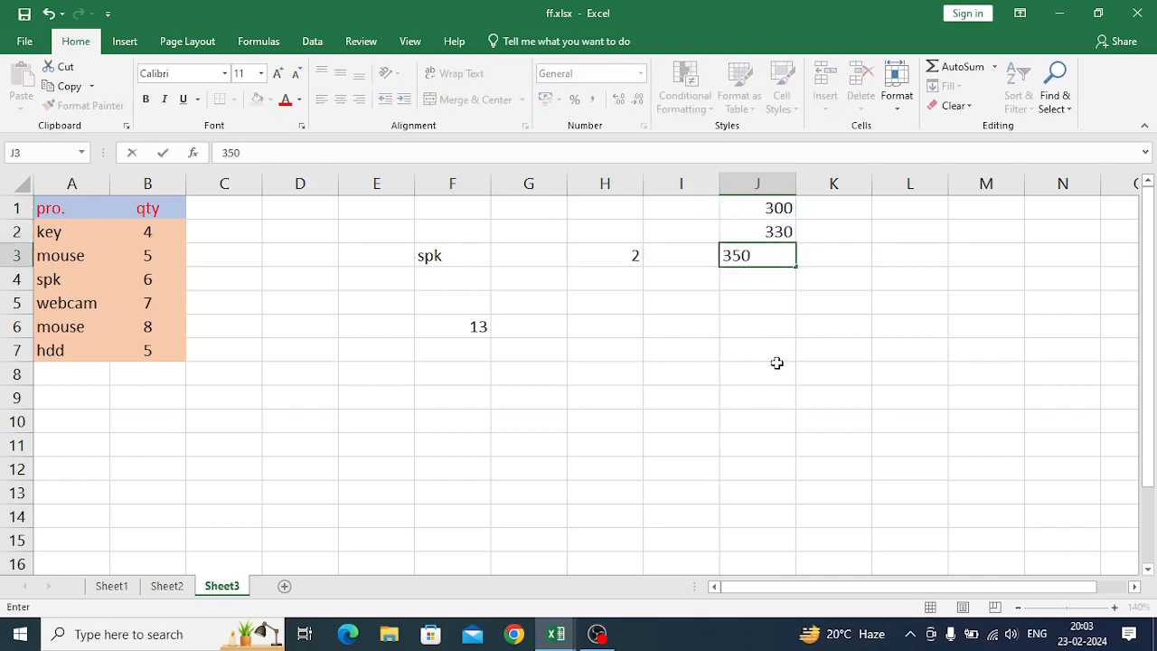
{"action": "key", "text": "Return"}
{"action": "type", "text": "370"}
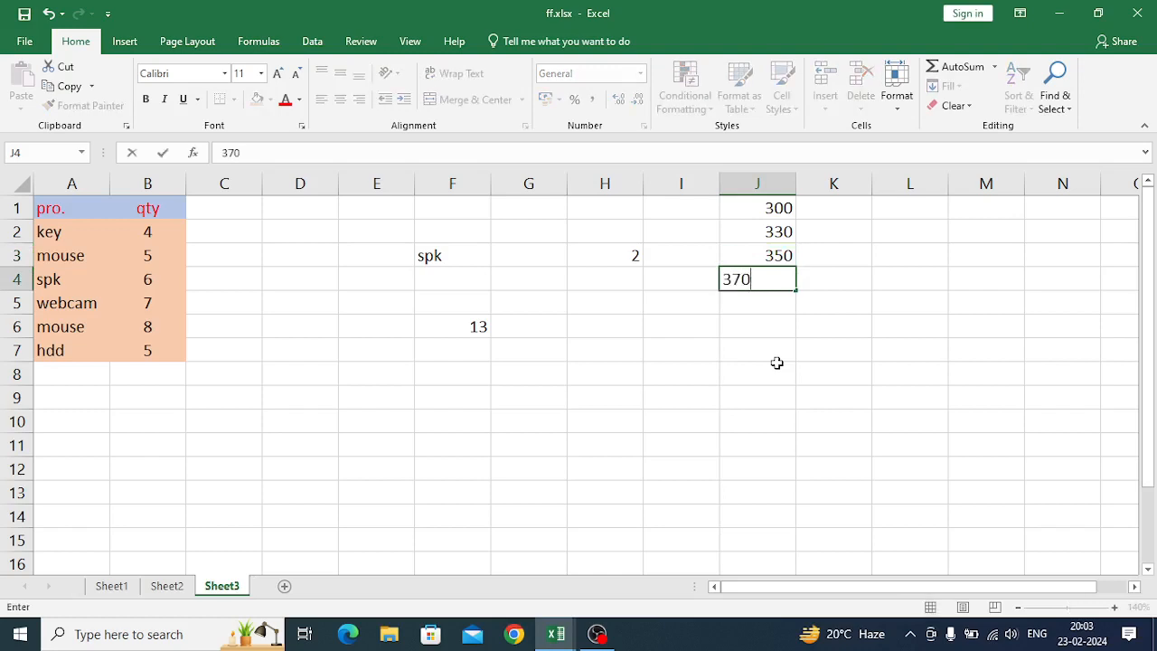
{"action": "key", "text": "Return"}
{"action": "type", "text": "390"}
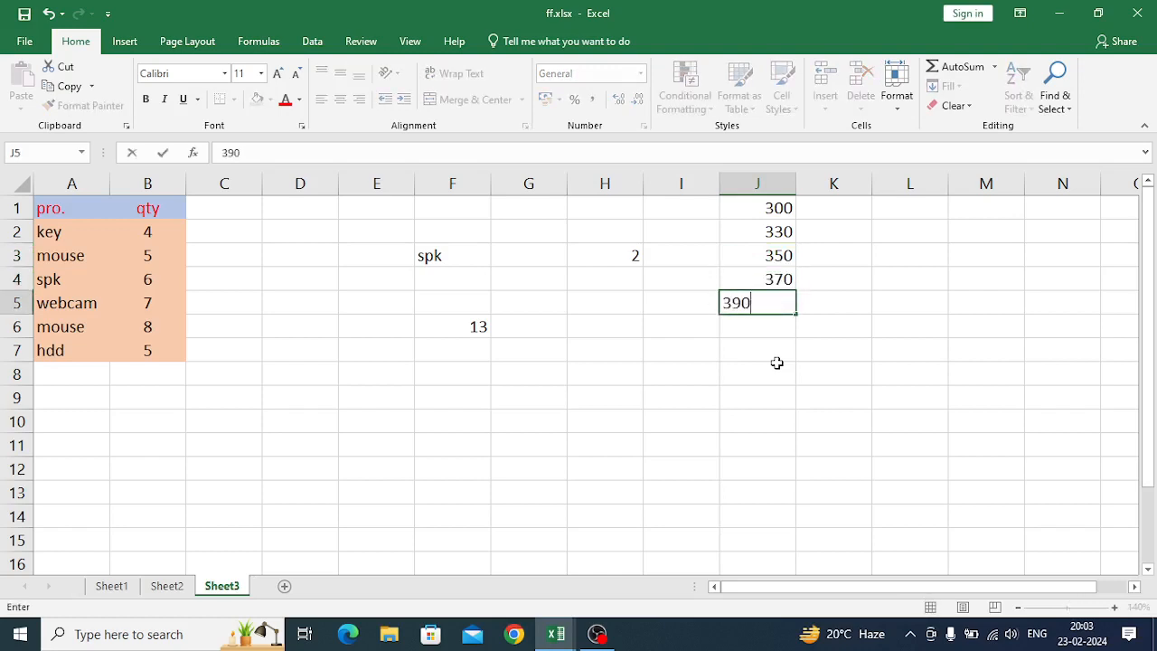
{"action": "key", "text": "Return"}
{"action": "type", "text": "4000"}
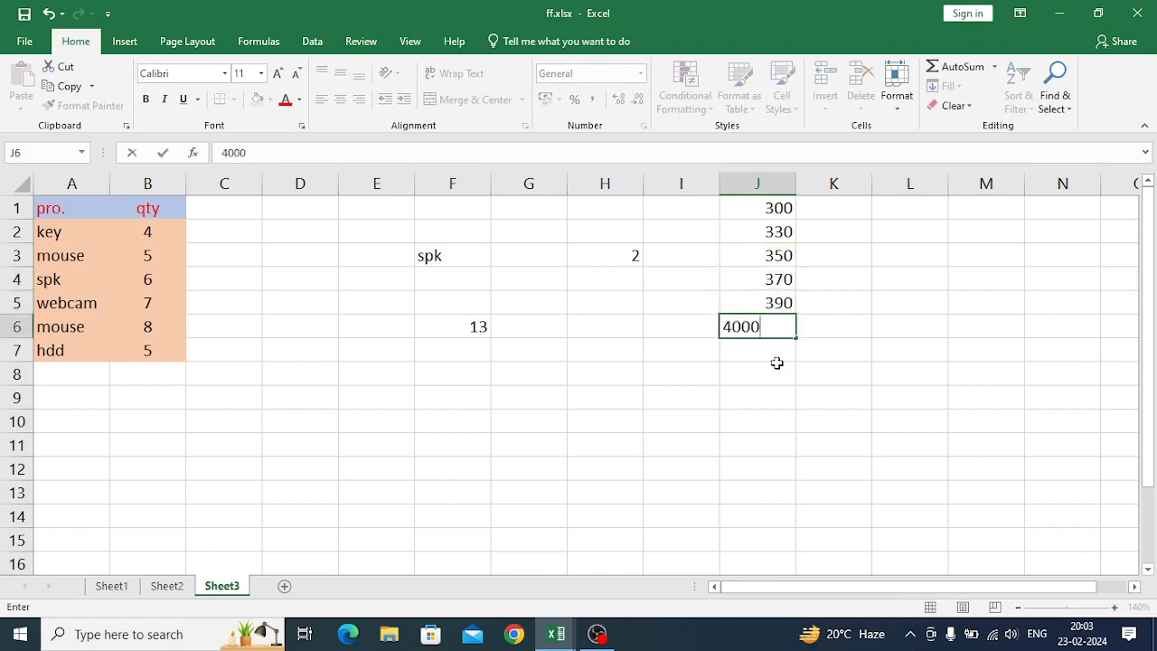
{"action": "key", "text": "BackSpace"}
{"action": "key", "text": "Return"}
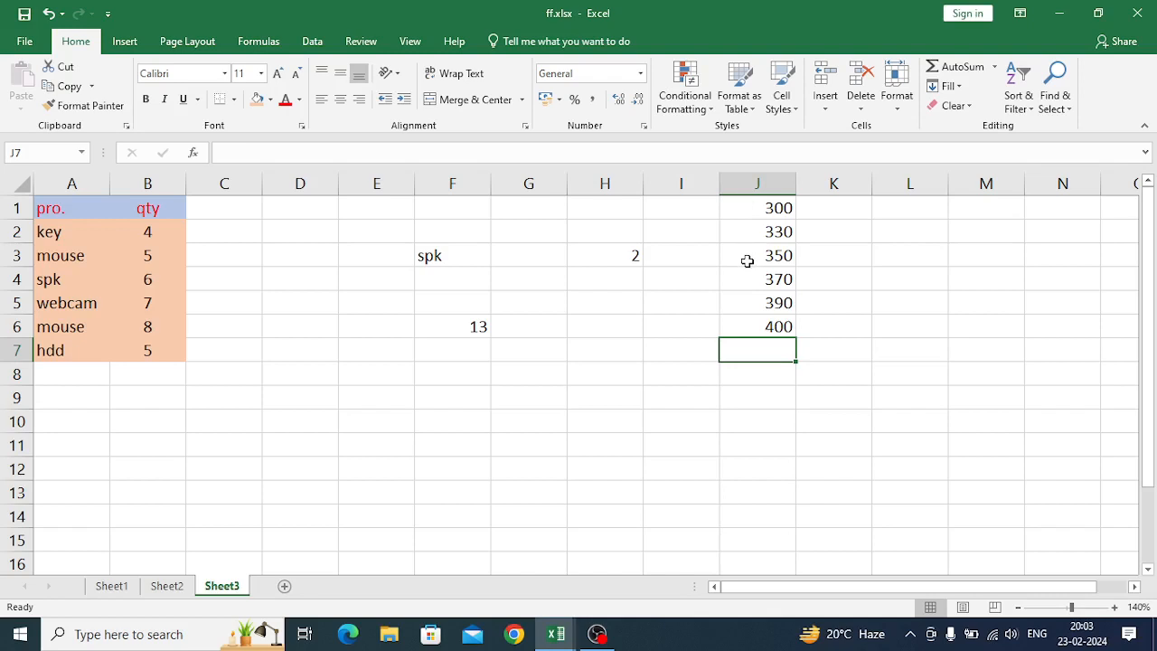
- Start an IF function in cell K1 and set its logical test to J1>=350
{"action": "left_click", "coordinate": [832, 209]}
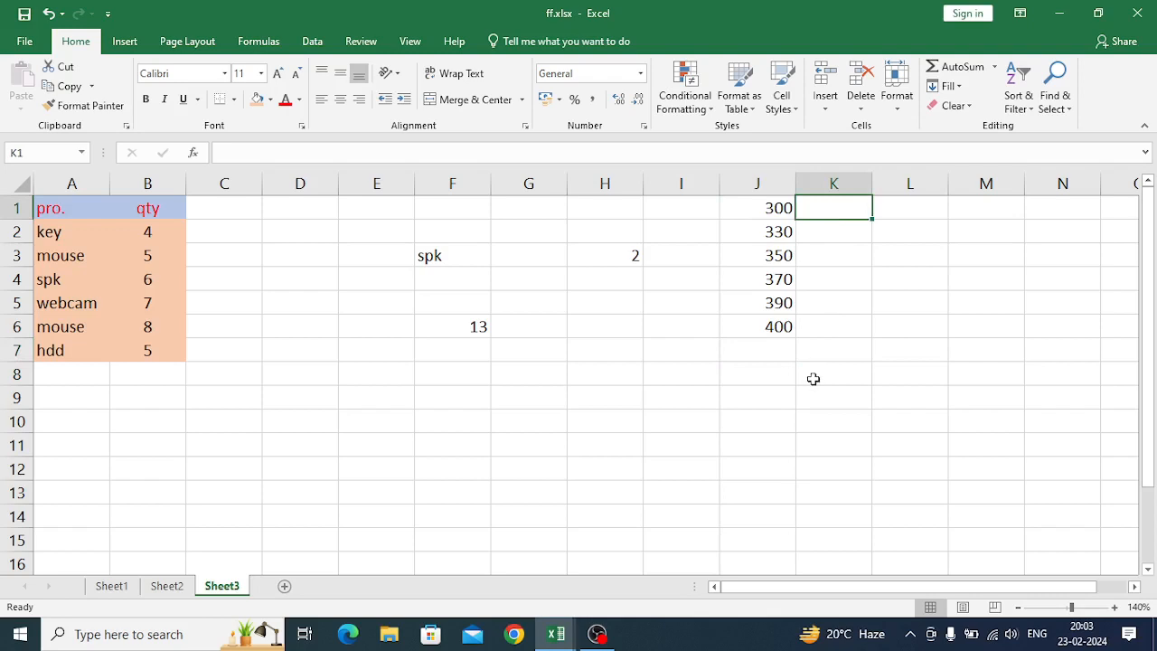
{"action": "type", "text": "=if("}
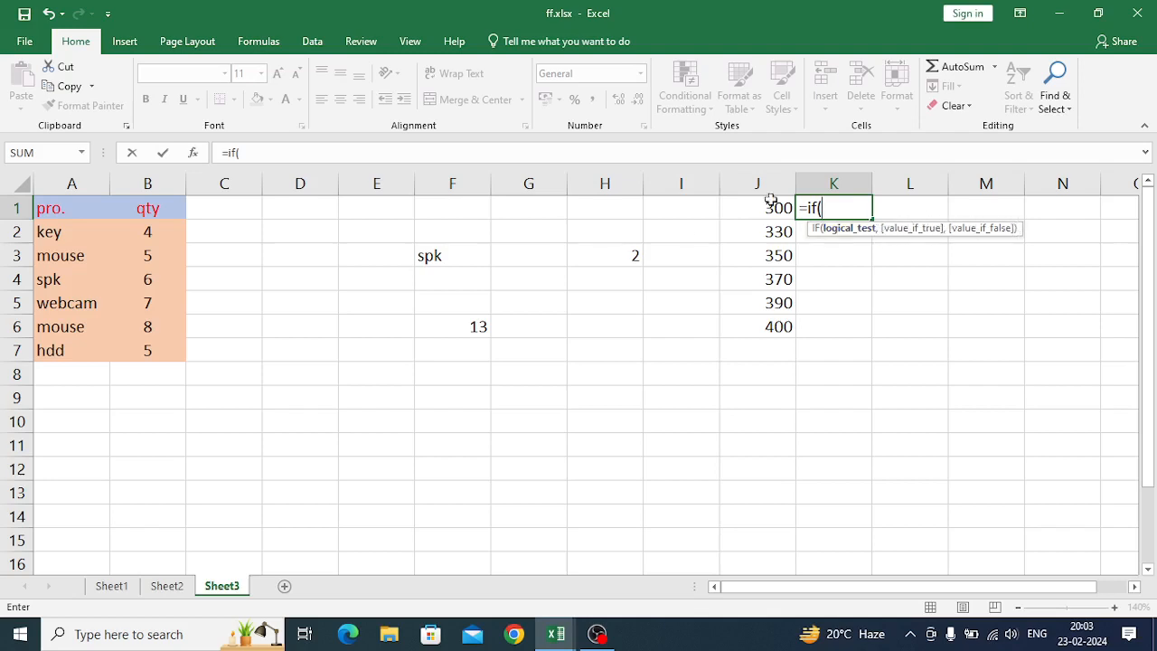
{"action": "left_click", "coordinate": [193, 154]}
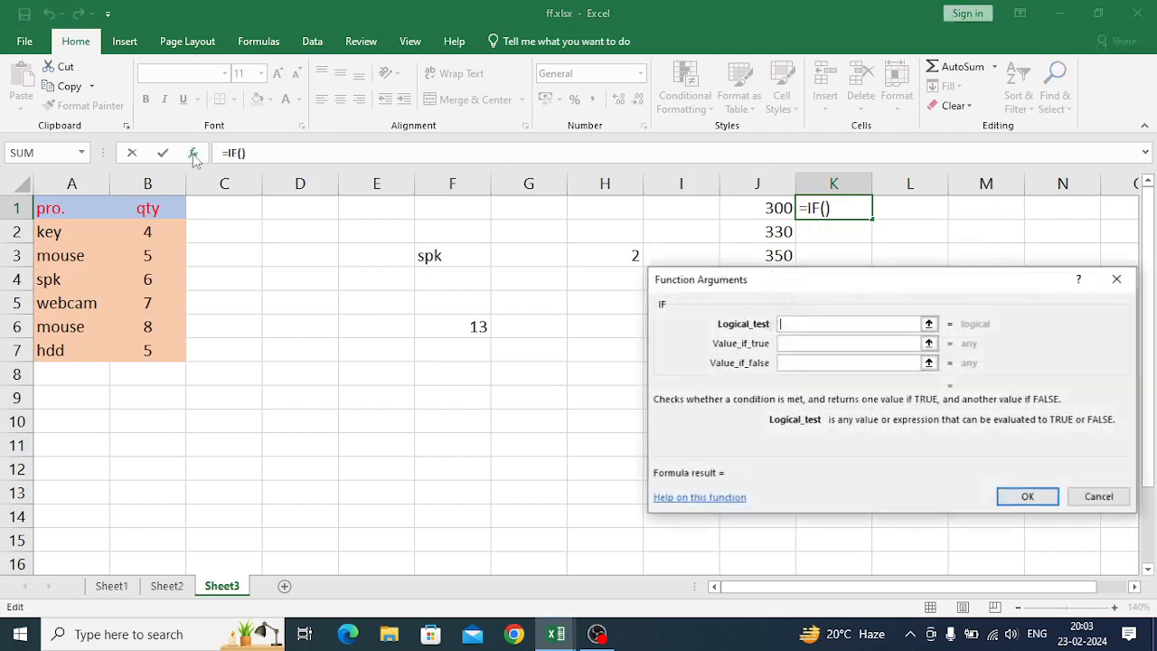
{"action": "left_click_drag", "start_coordinate": [844, 287], "coordinate": [380, 298]}
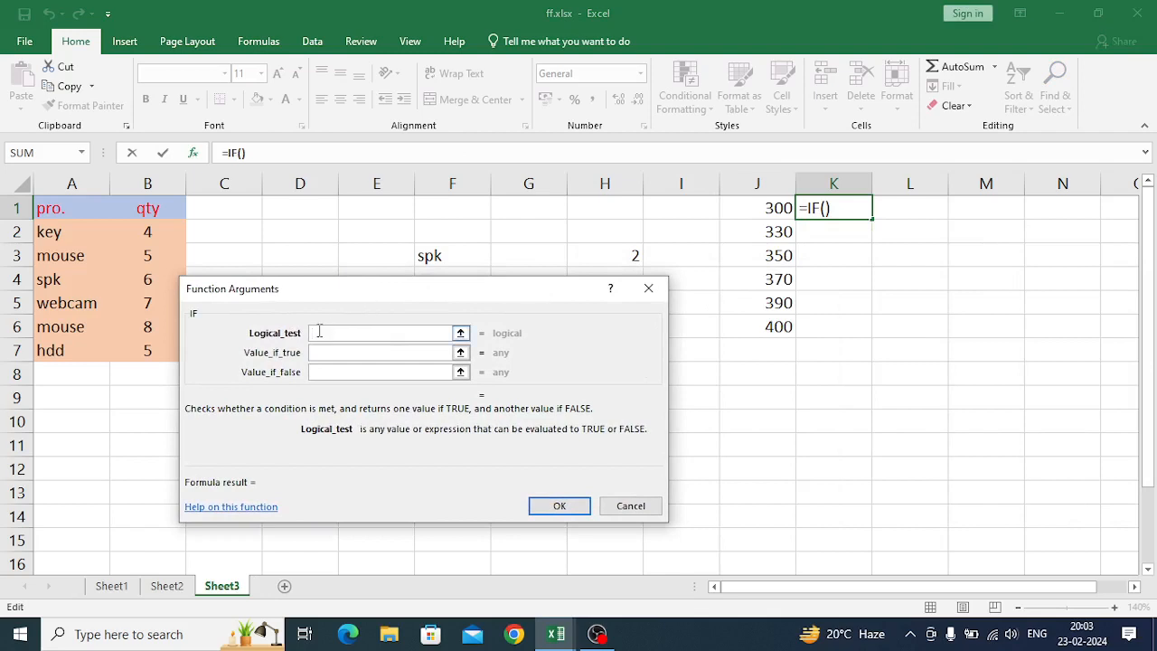
{"action": "left_click", "coordinate": [754, 206]}
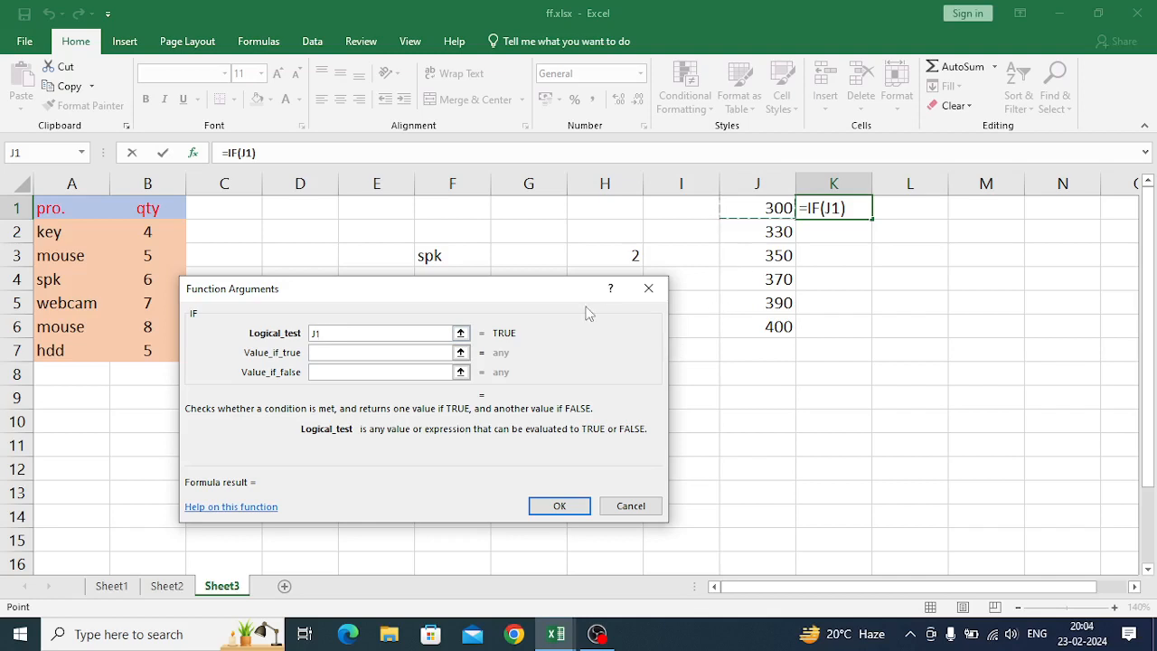
{"action": "type", "text": ">"}
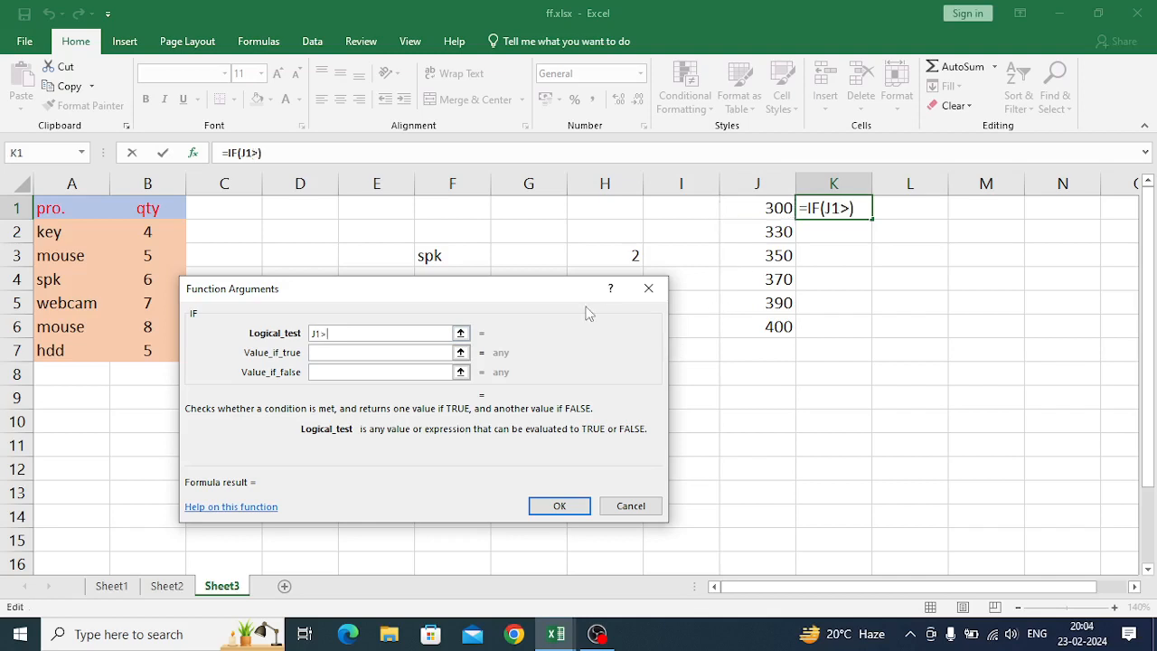
{"action": "type", "text": "=350"}
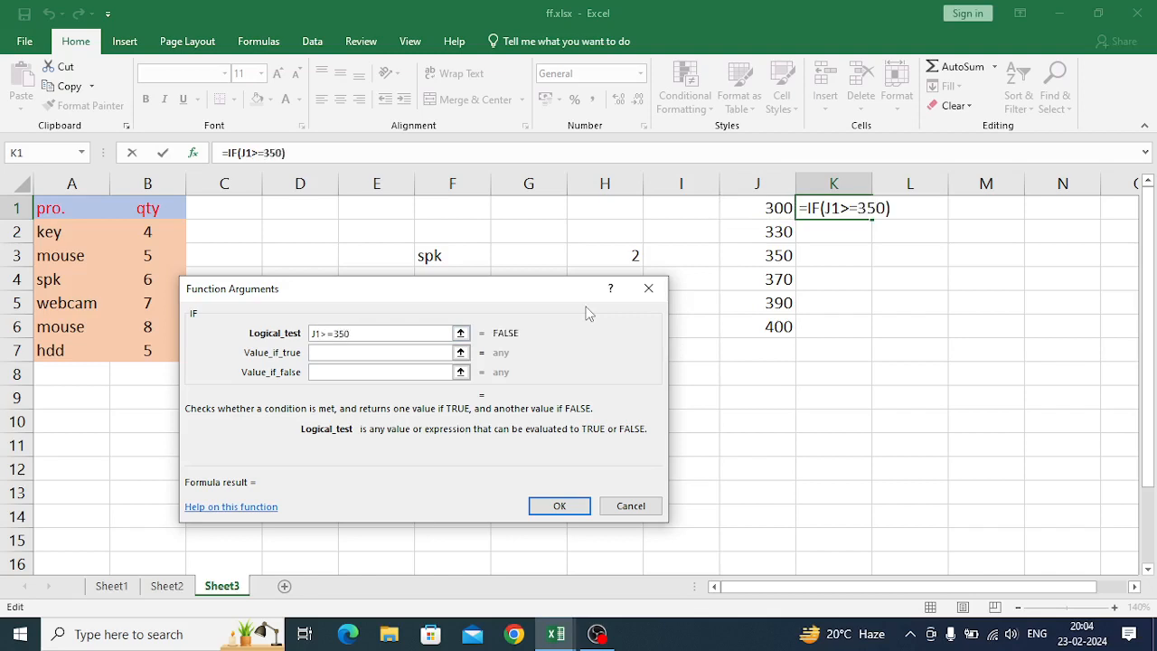
- Complete K1's IF function with "pass" if true and "fail" if false, and fill the formula down to K6
{"action": "left_click", "coordinate": [315, 352]}
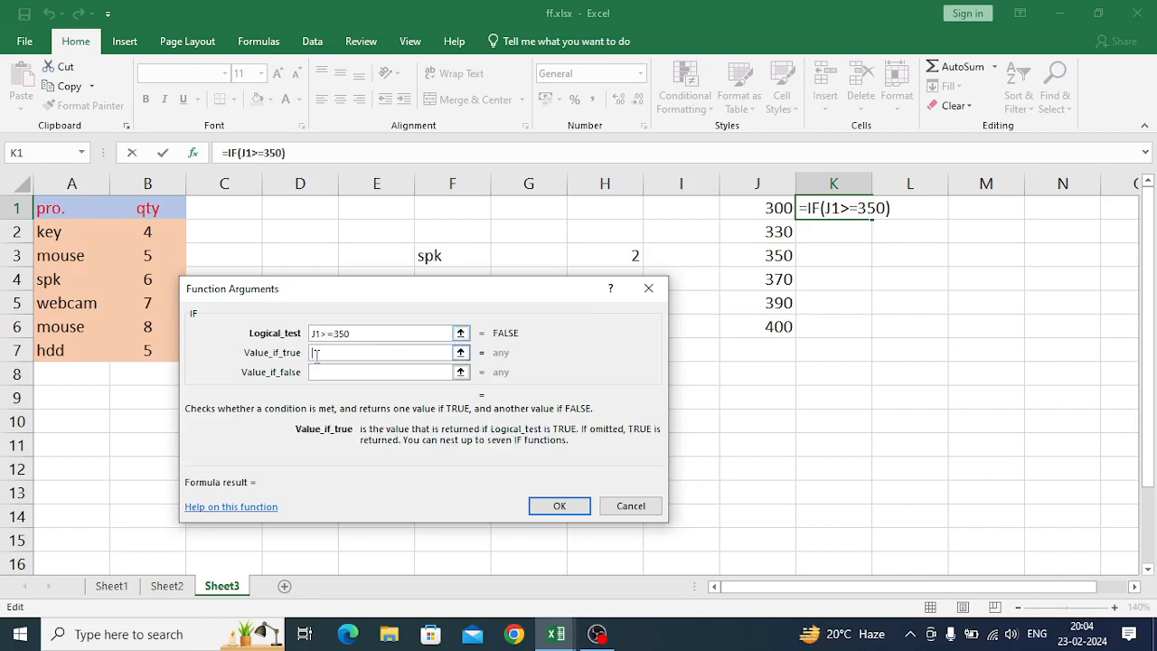
{"action": "type", "text": "pass"}
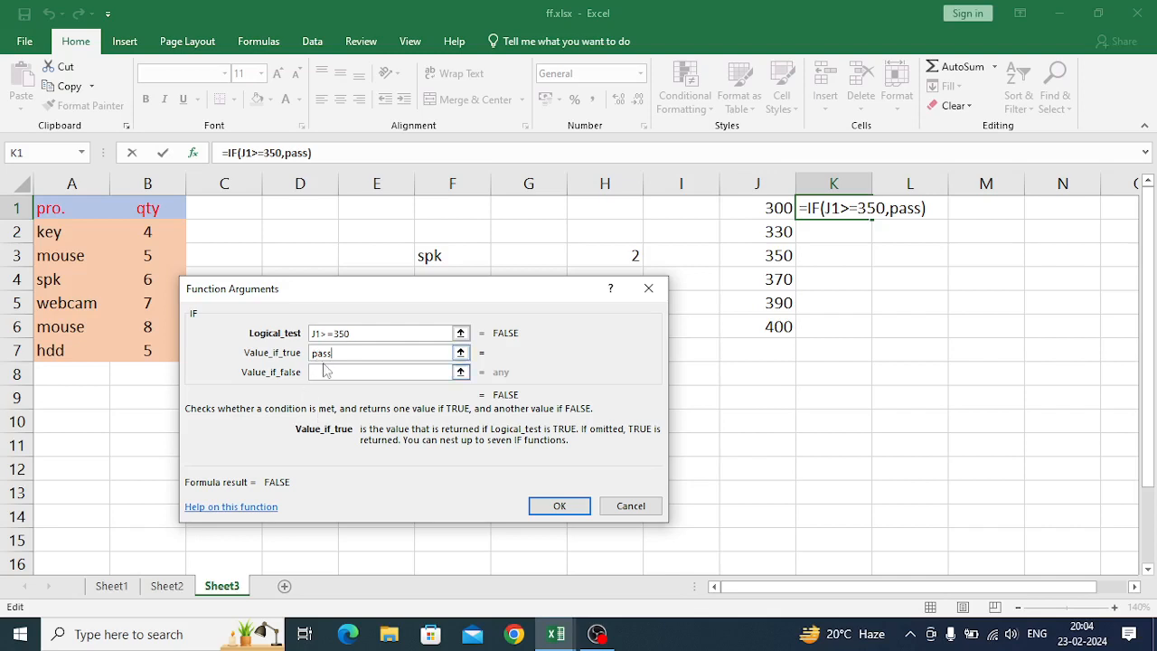
{"action": "left_click", "coordinate": [321, 372]}
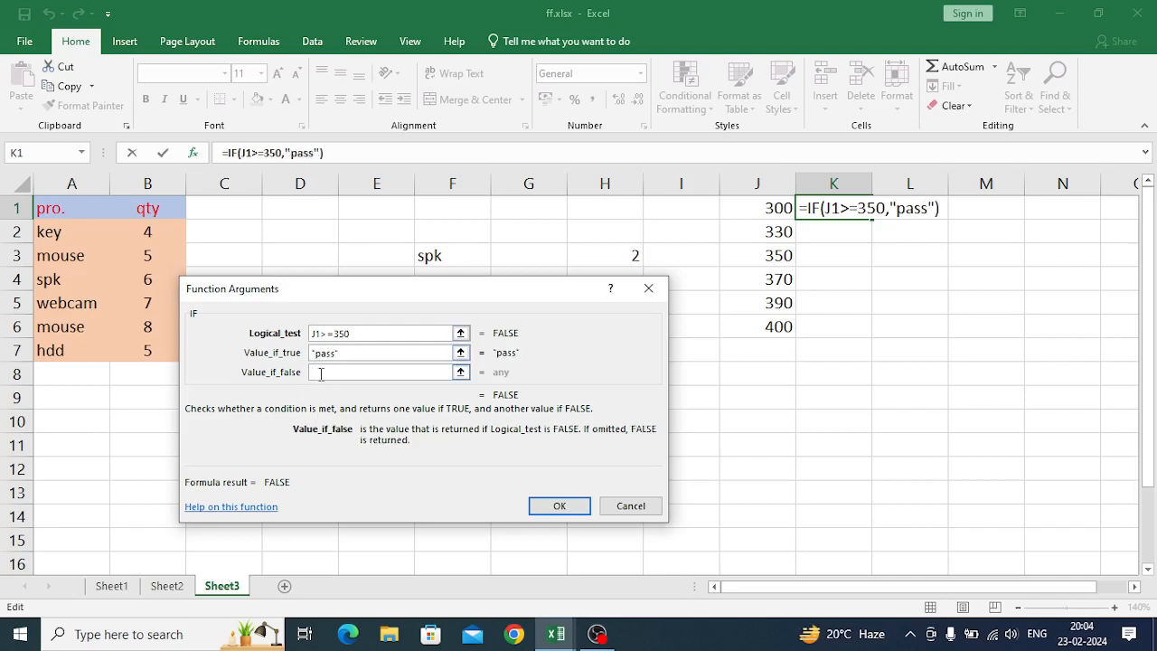
{"action": "type", "text": "fail"}
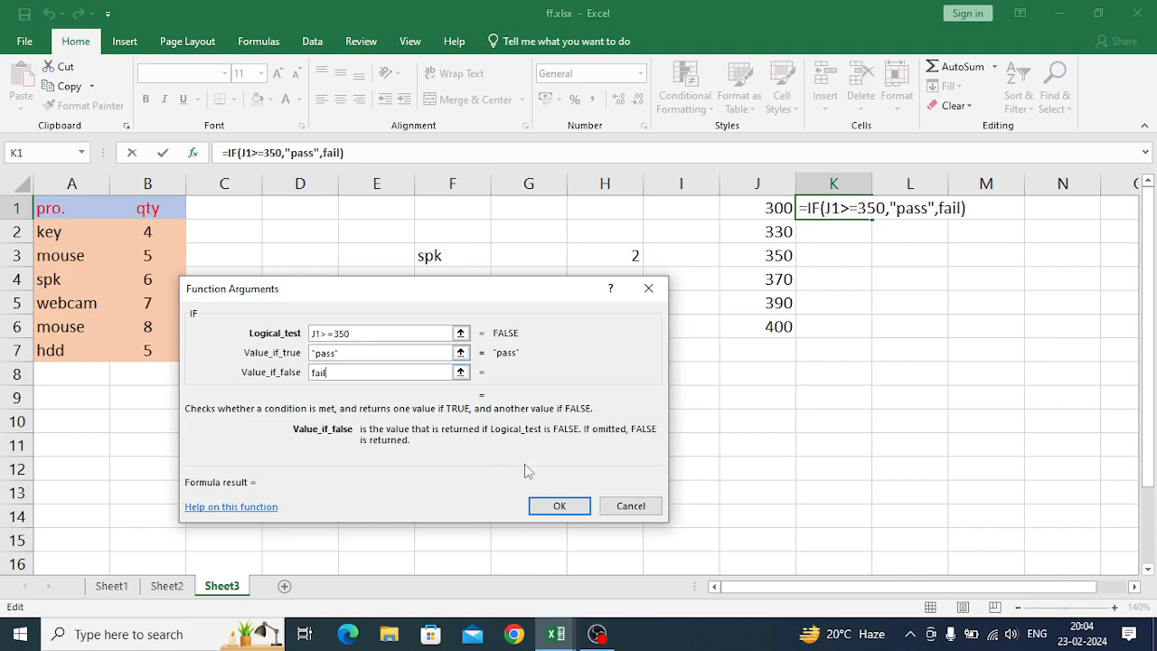
{"action": "left_click", "coordinate": [553, 505]}
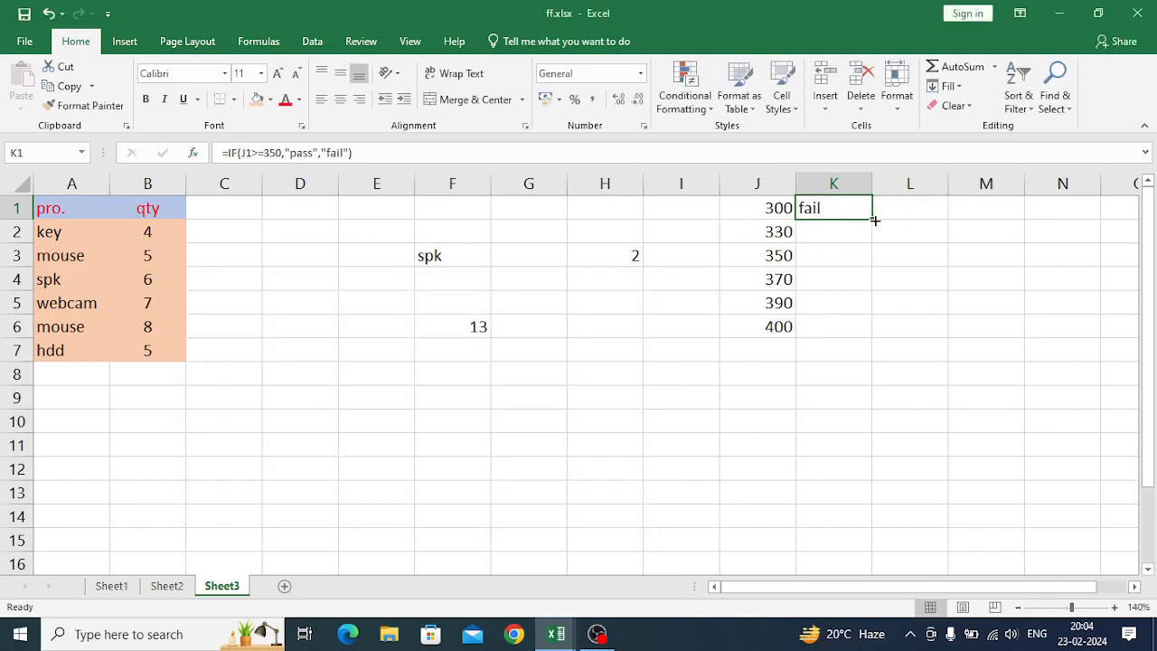
{"action": "left_click_drag", "start_coordinate": [875, 220], "coordinate": [865, 337]}
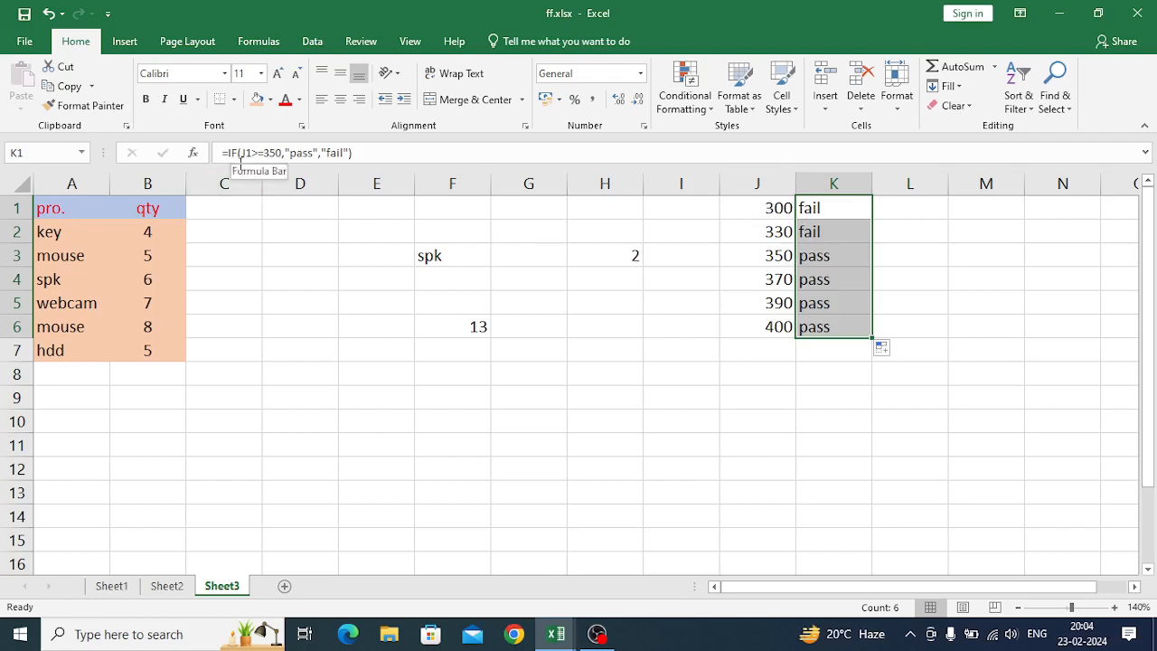
- Look at the entries following IF in Sheet1's function list, and return to the pass/fail results in Sheet3
{"action": "left_click", "coordinate": [111, 586]}
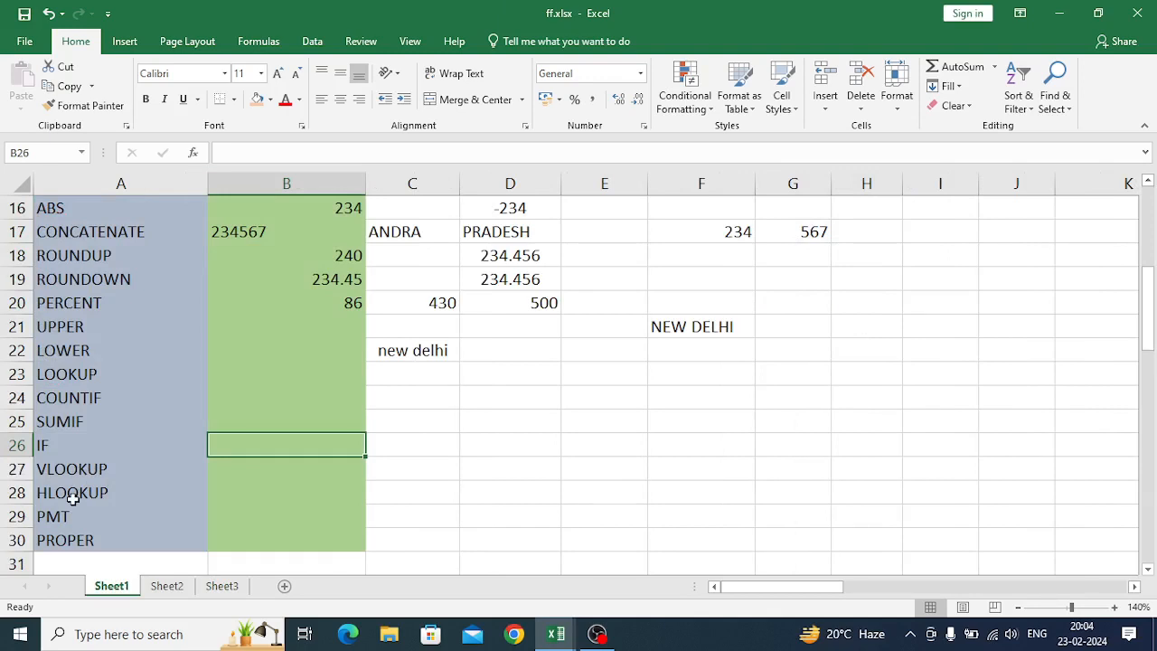
{"action": "left_click", "coordinate": [220, 587]}
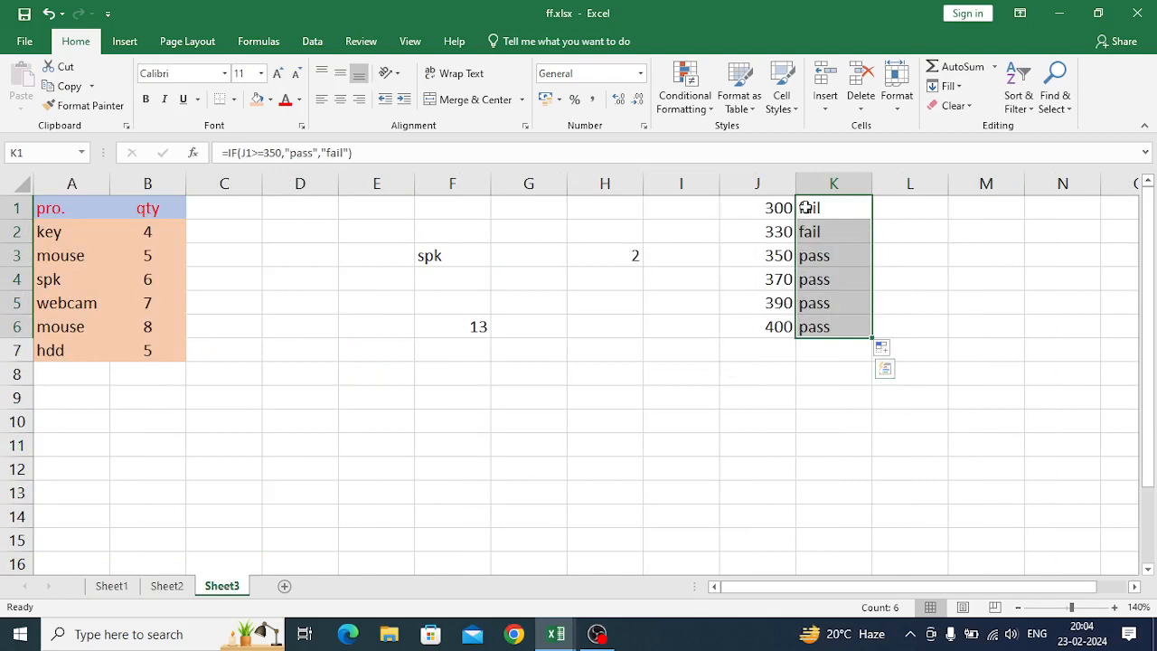
{"action": "left_click", "coordinate": [680, 478]}
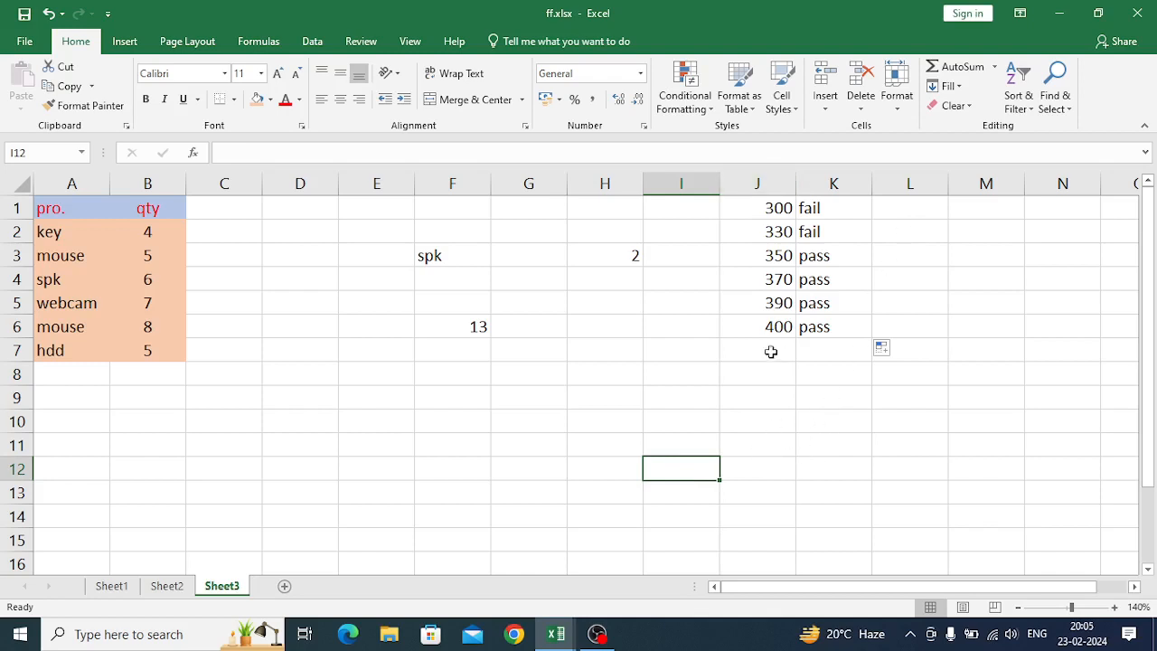
{"action": "left_click", "coordinate": [766, 445]}
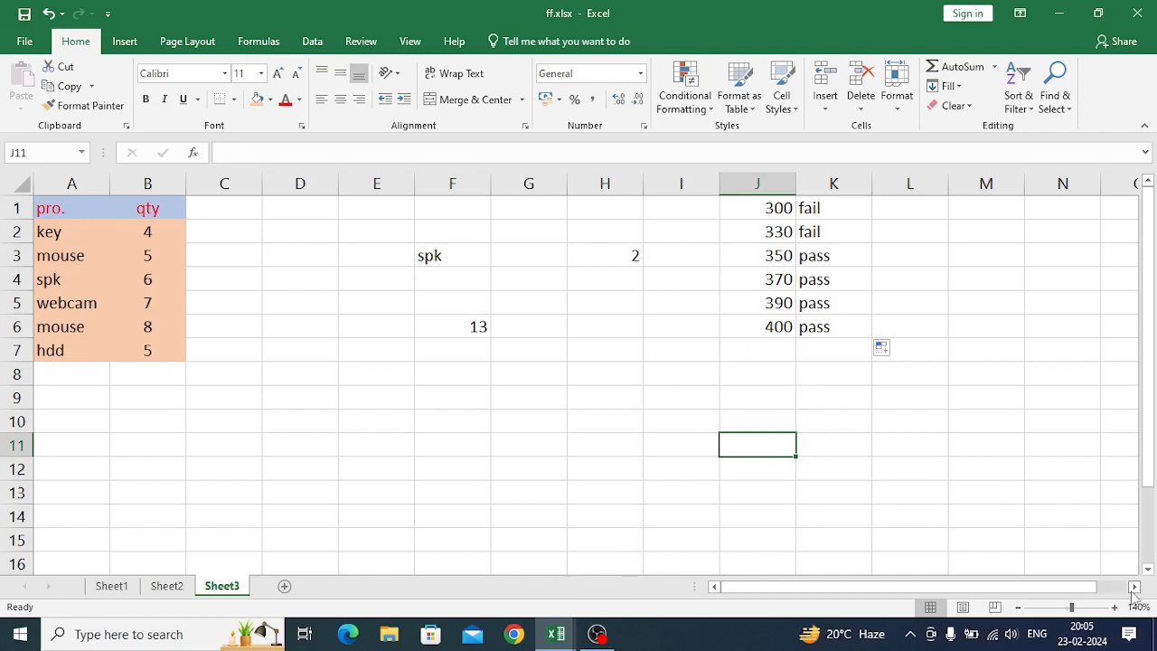
- Fill cells O1 to O6 with the values 400, 390, 370, 350, 330 and 300
{"action": "left_click_drag", "start_coordinate": [1134, 588], "coordinate": [1134, 588]}
{"action": "left_click", "coordinate": [447, 207]}
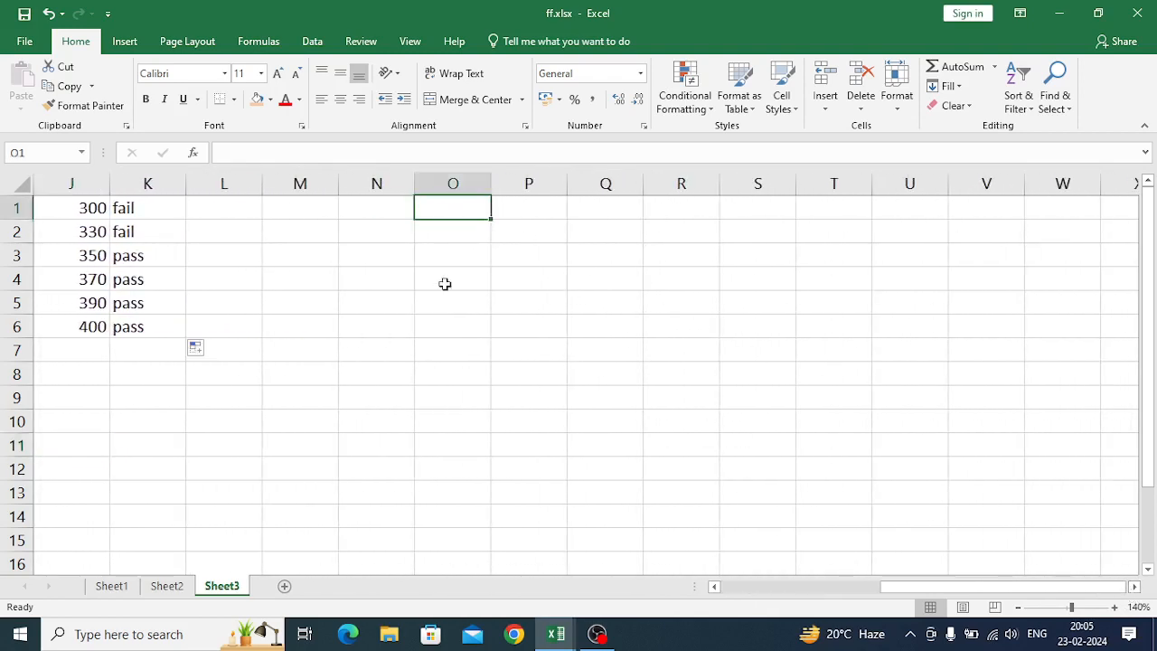
{"action": "type", "text": "400"}
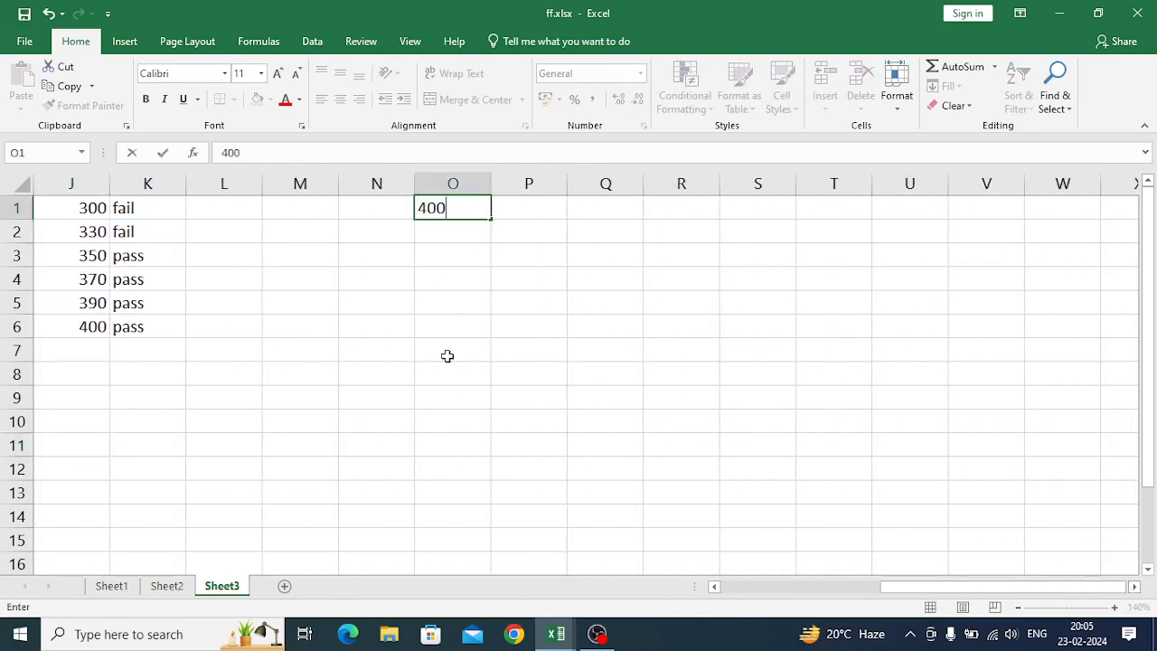
{"action": "key", "text": "Return"}
{"action": "type", "text": "390"}
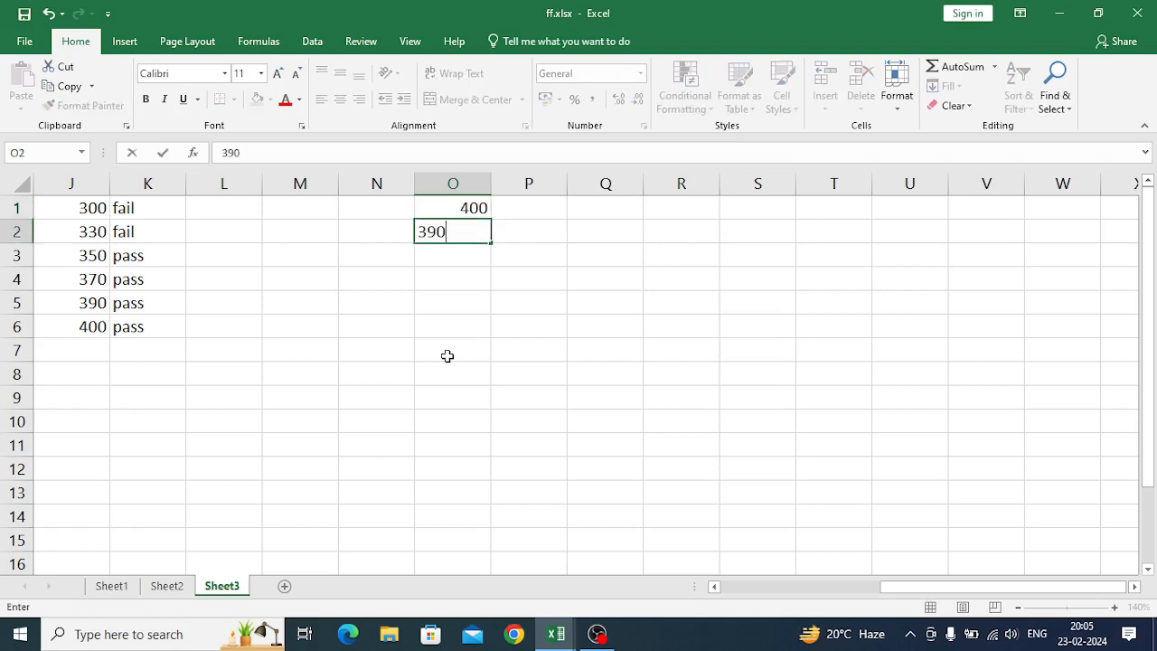
{"action": "key", "text": "Return"}
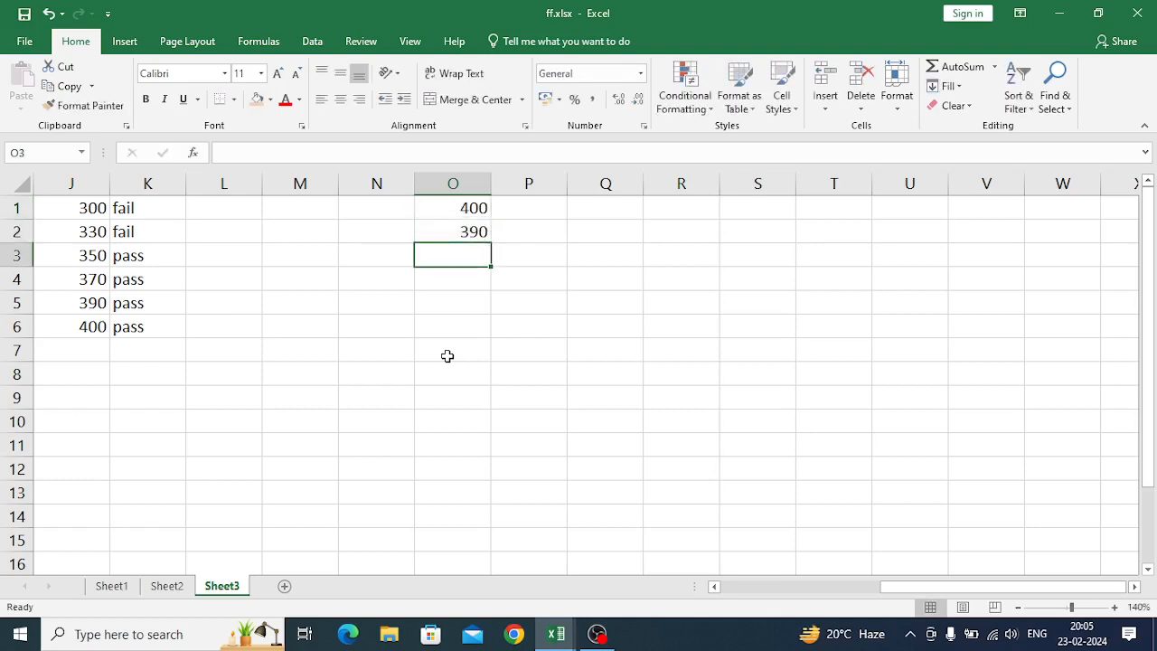
{"action": "type", "text": "370"}
{"action": "key", "text": "Return"}
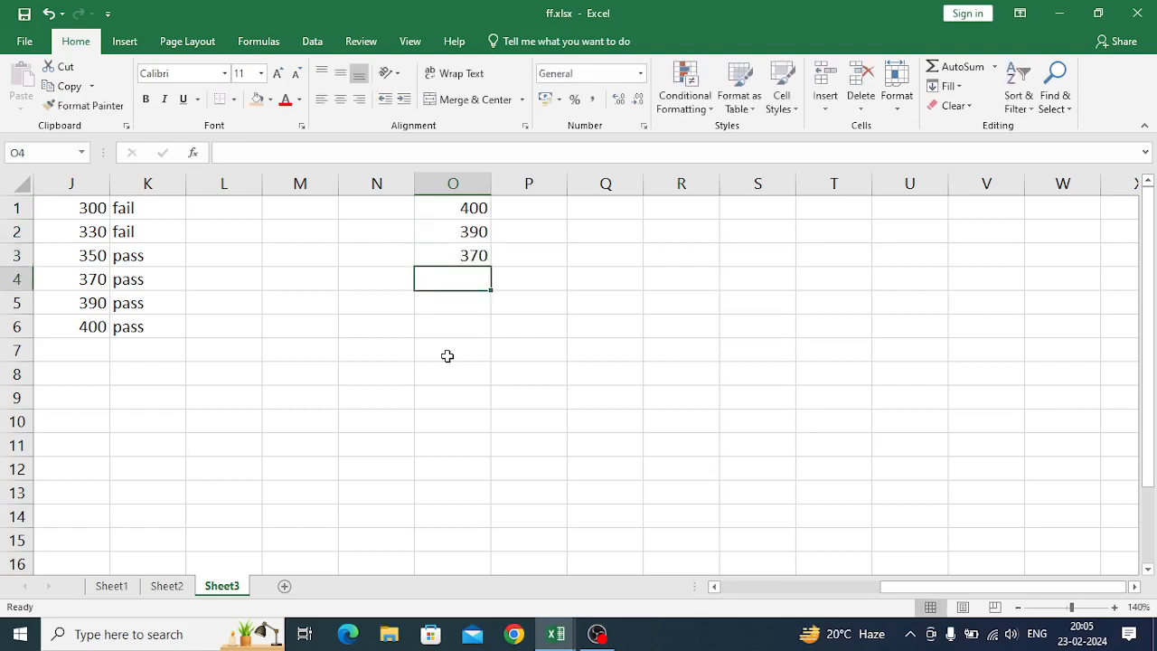
{"action": "type", "text": "350"}
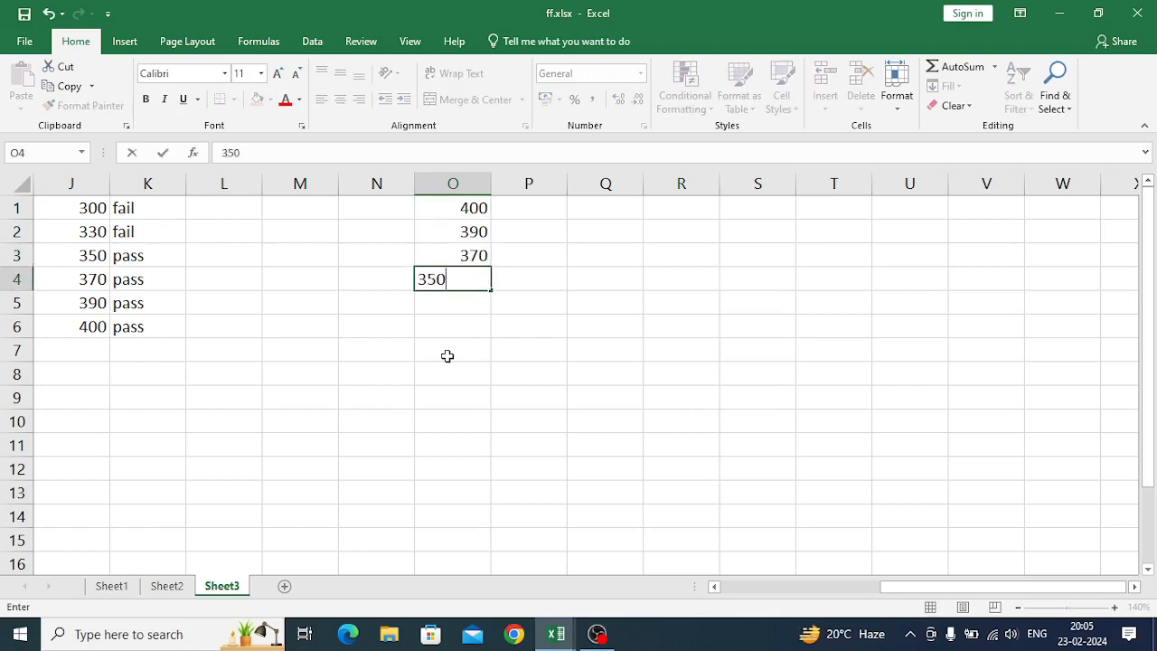
{"action": "key", "text": "Return"}
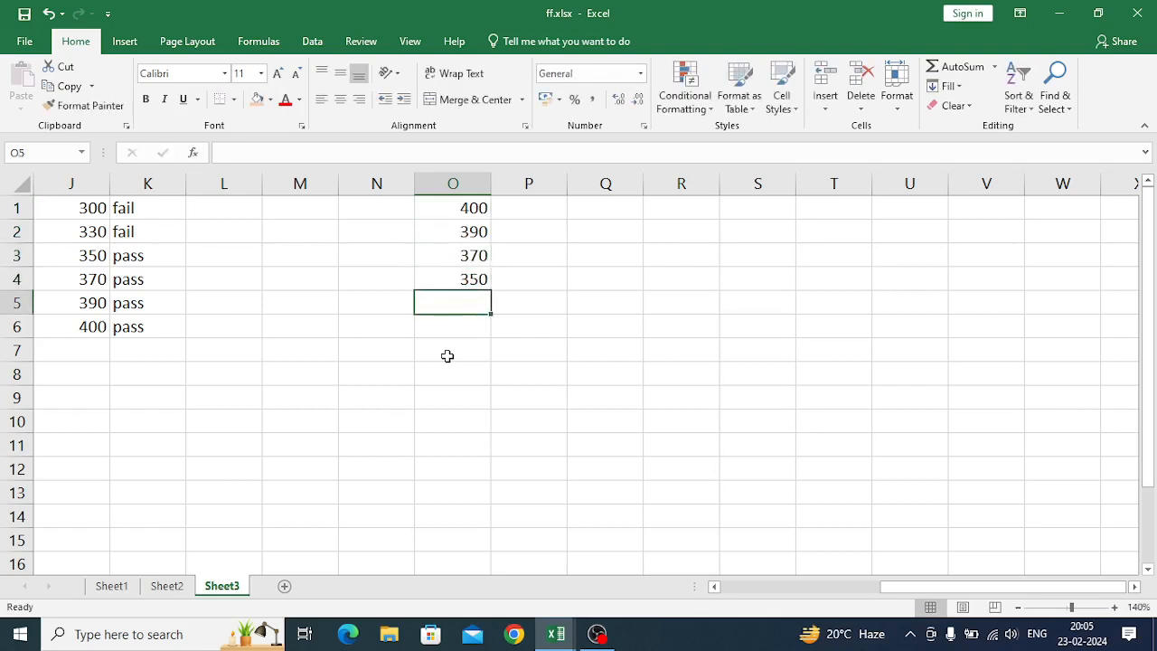
{"action": "type", "text": "330"}
{"action": "key", "text": "Return"}
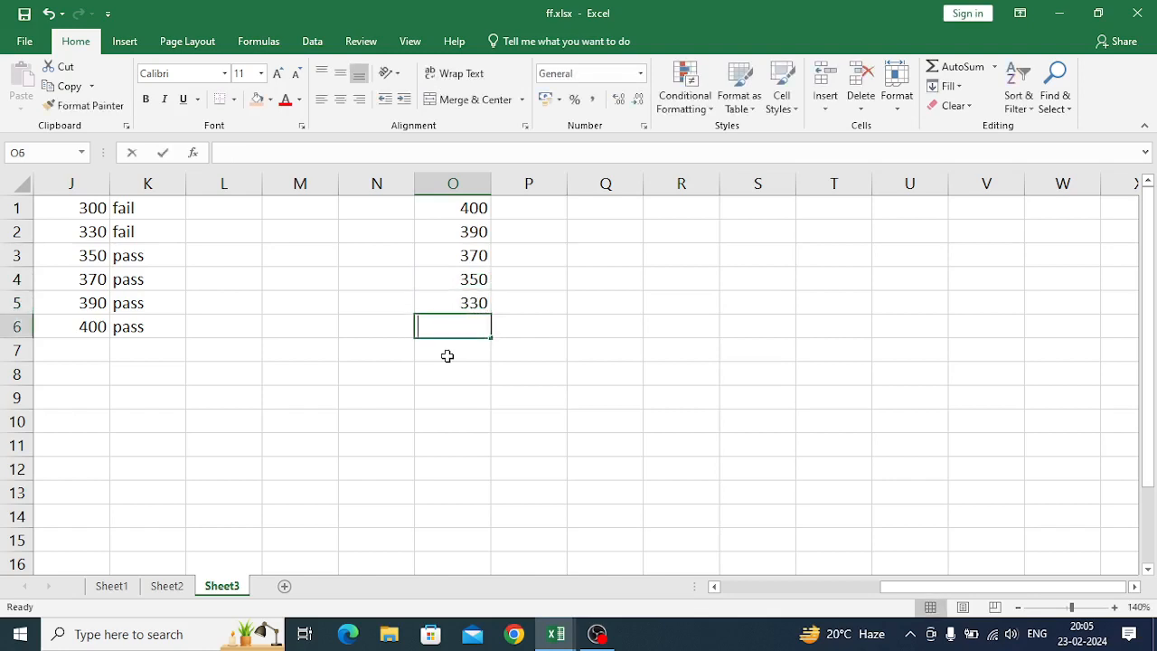
{"action": "type", "text": "300"}
{"action": "key", "text": "Return"}
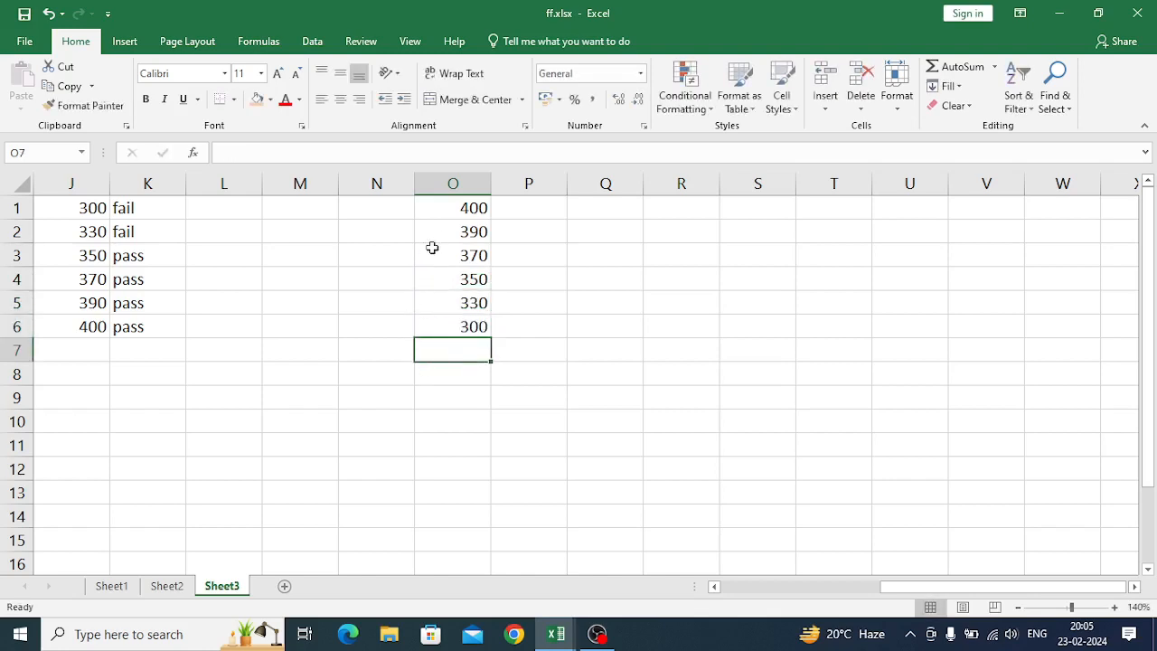
- Copy the values in O1:O6 to the range starting at cell V7
{"action": "left_click_drag", "start_coordinate": [439, 207], "coordinate": [440, 324]}
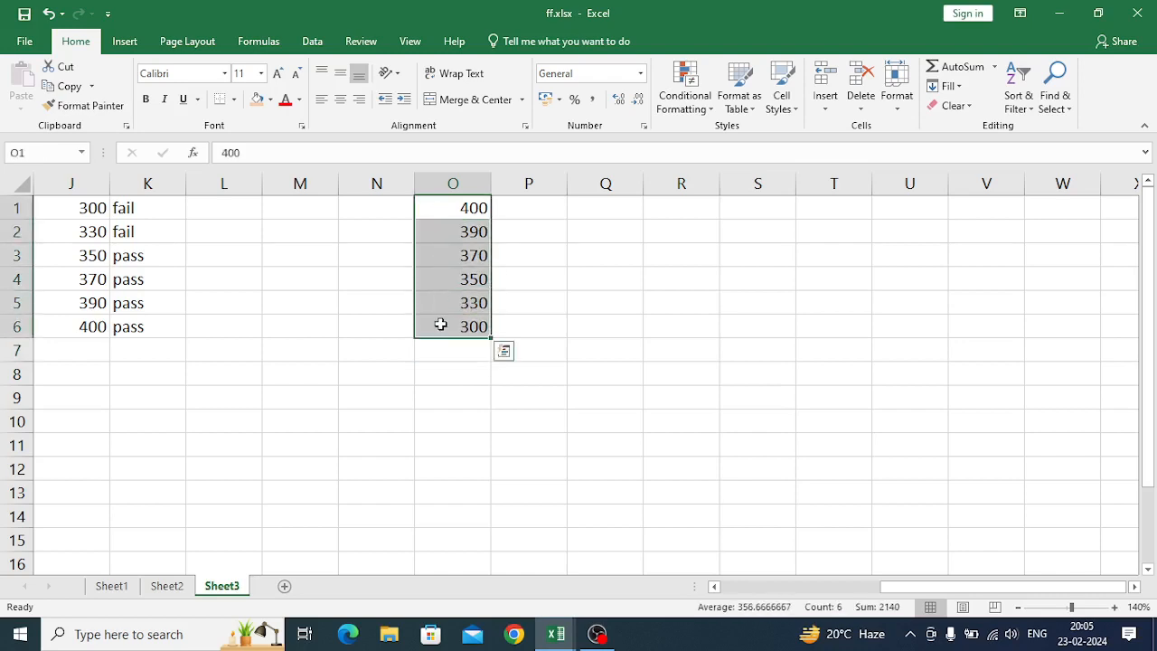
{"action": "key", "text": "ctrl+c"}
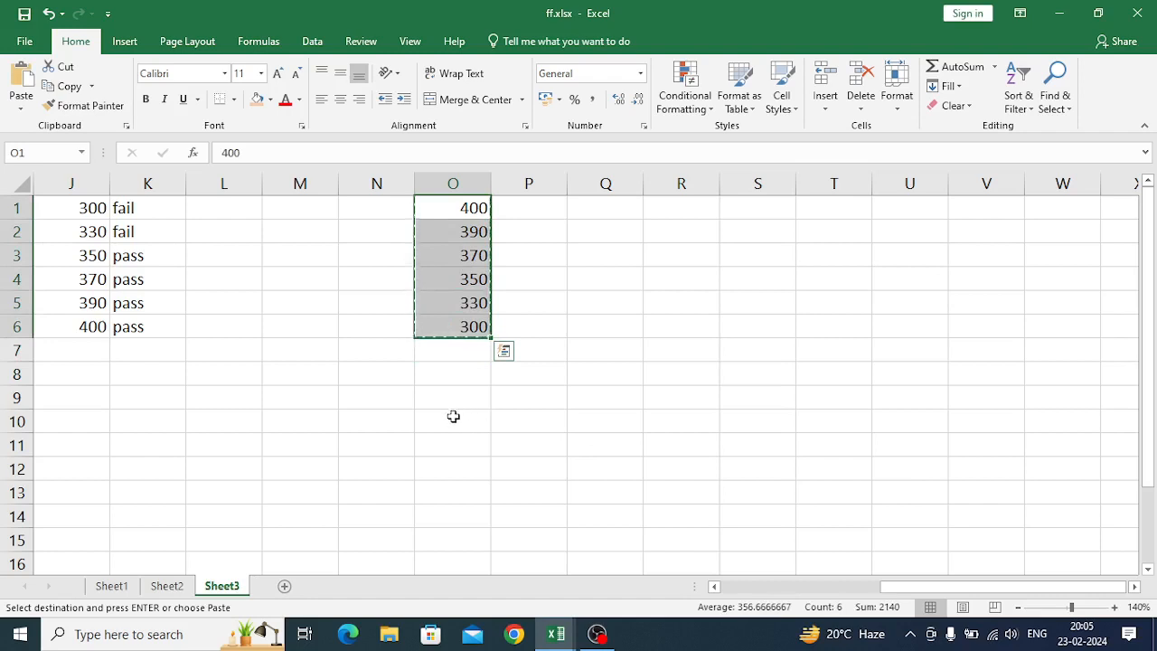
{"action": "left_click", "coordinate": [980, 351]}
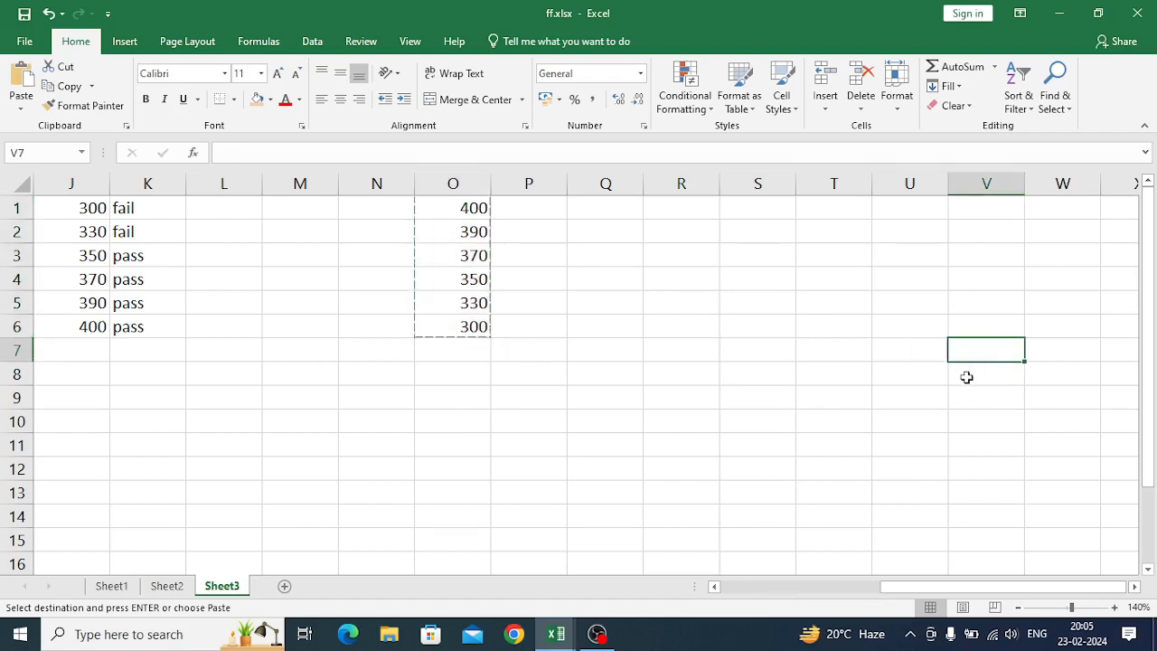
{"action": "key", "text": "ctrl+v"}
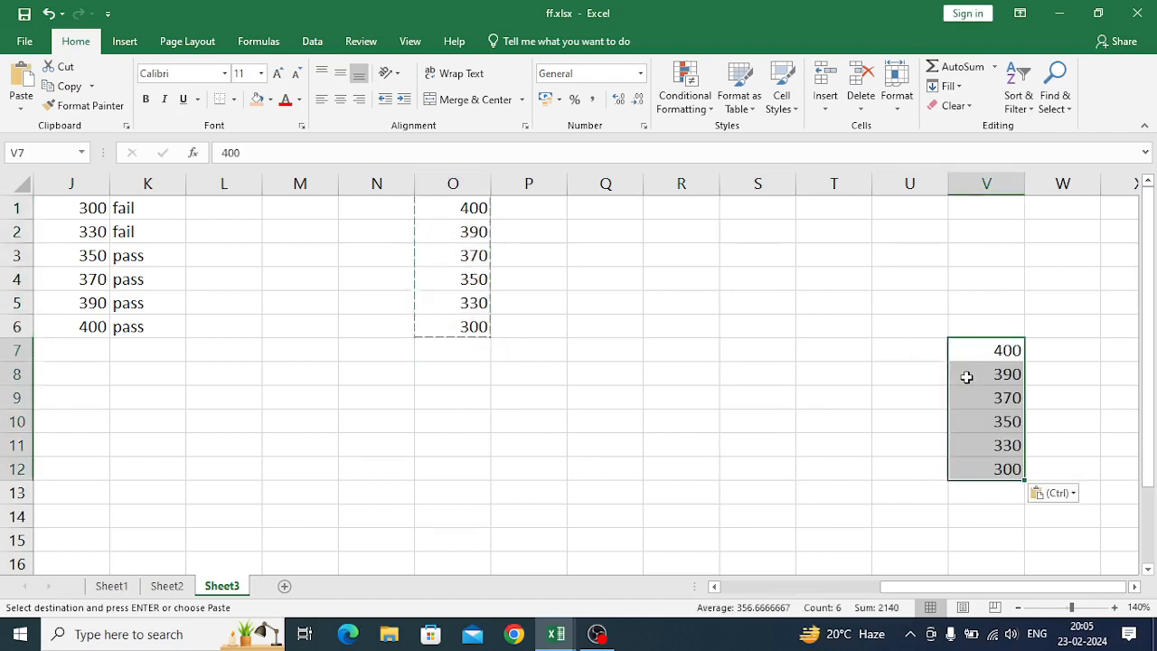
- Enter the letters A, B, C, D and E in cells W7 to W11, beside the copied values
{"action": "left_click", "coordinate": [1042, 351]}
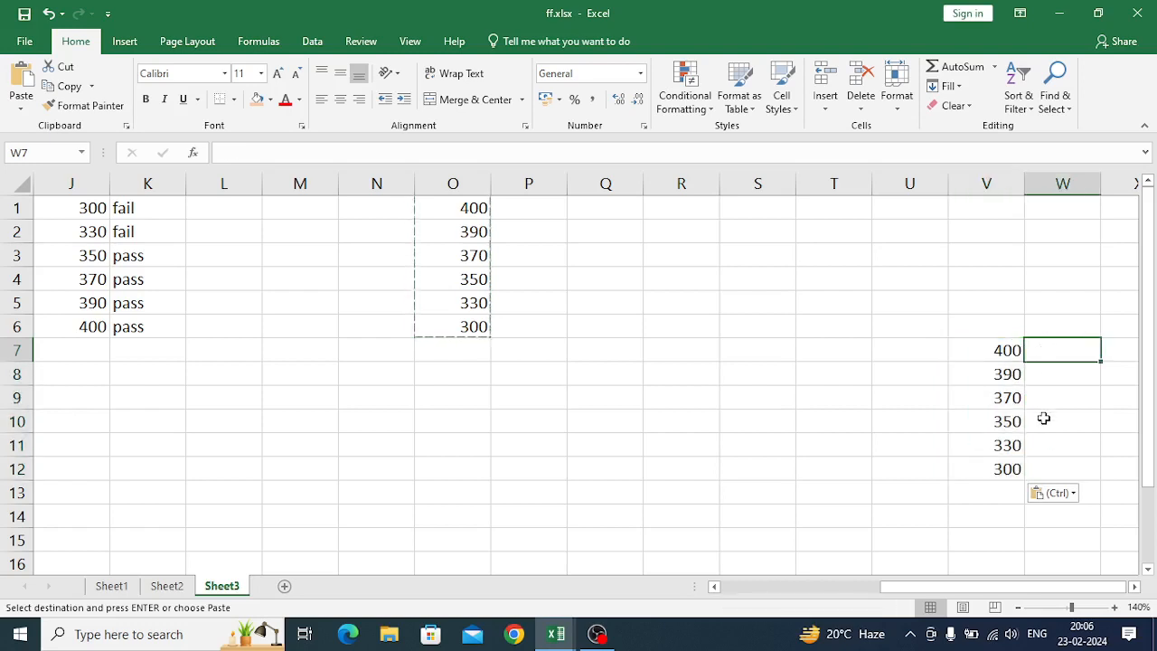
{"action": "type", "text": "A"}
{"action": "key", "text": "Return"}
{"action": "type", "text": "B"}
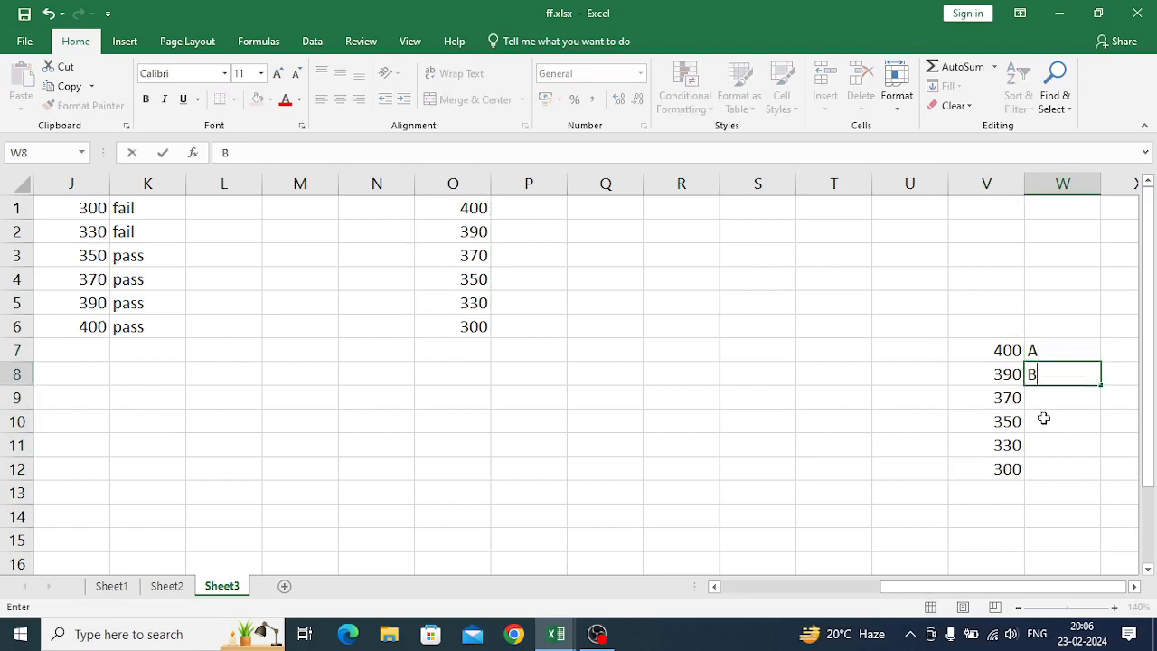
{"action": "key", "text": "Return"}
{"action": "type", "text": "C"}
{"action": "key", "text": "Return"}
{"action": "type", "text": "D"}
{"action": "key", "text": "Return"}
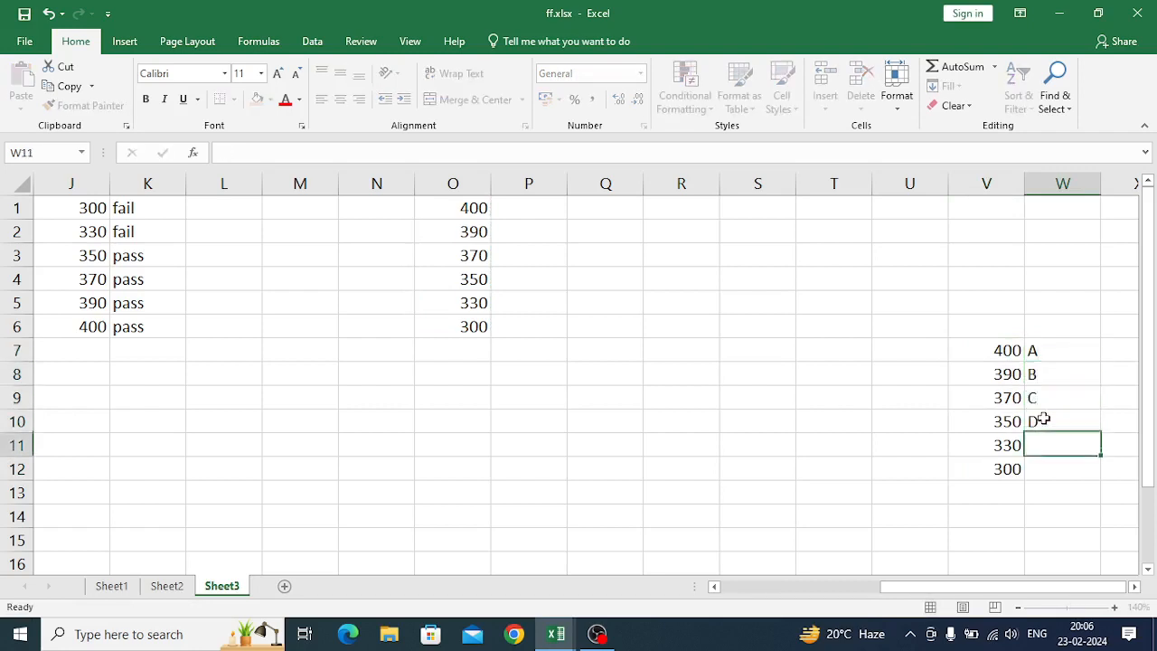
{"action": "type", "text": "E"}
{"action": "key", "text": "Return"}
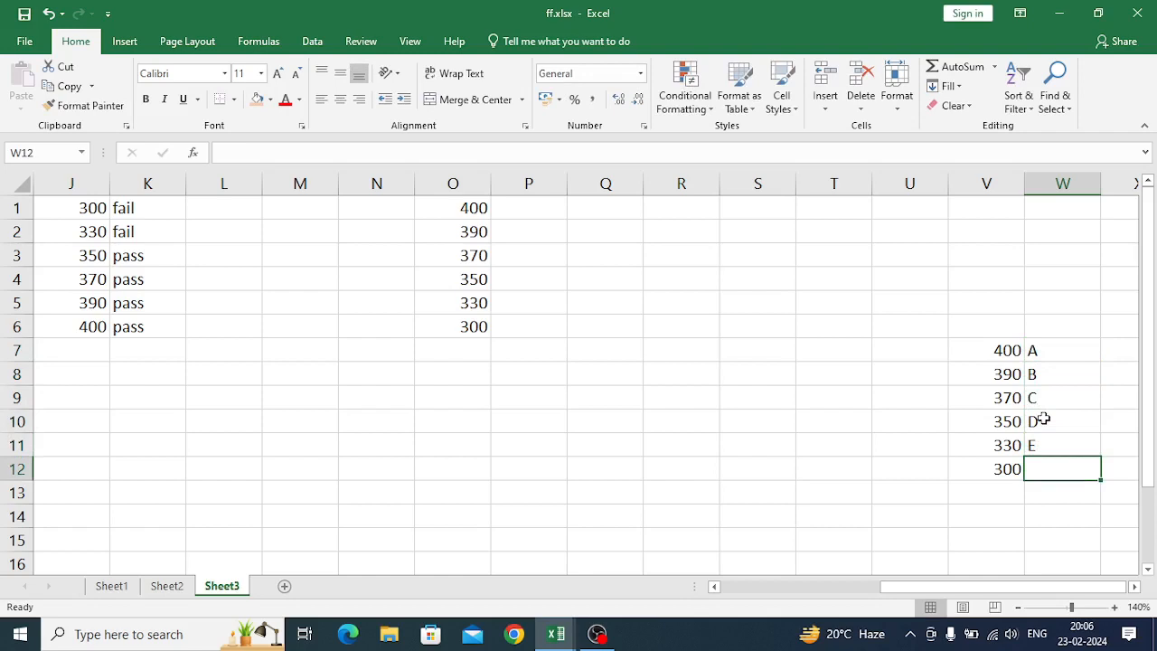
- Enter "FAIL" in W12, beside the value 300
{"action": "type", "text": "AI"}
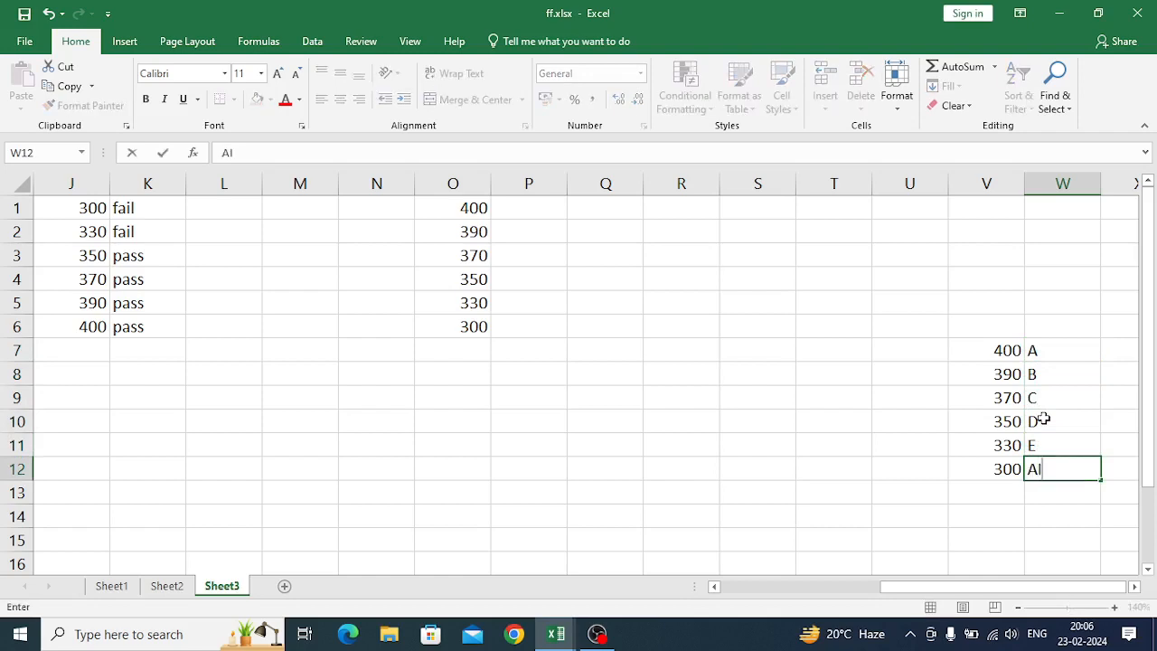
{"action": "key", "text": "BackSpace"}
{"action": "key", "text": "BackSpace"}
{"action": "type", "text": "FAIL"}
{"action": "key", "text": "ctrl+Return"}
{"action": "key", "text": "Return"}
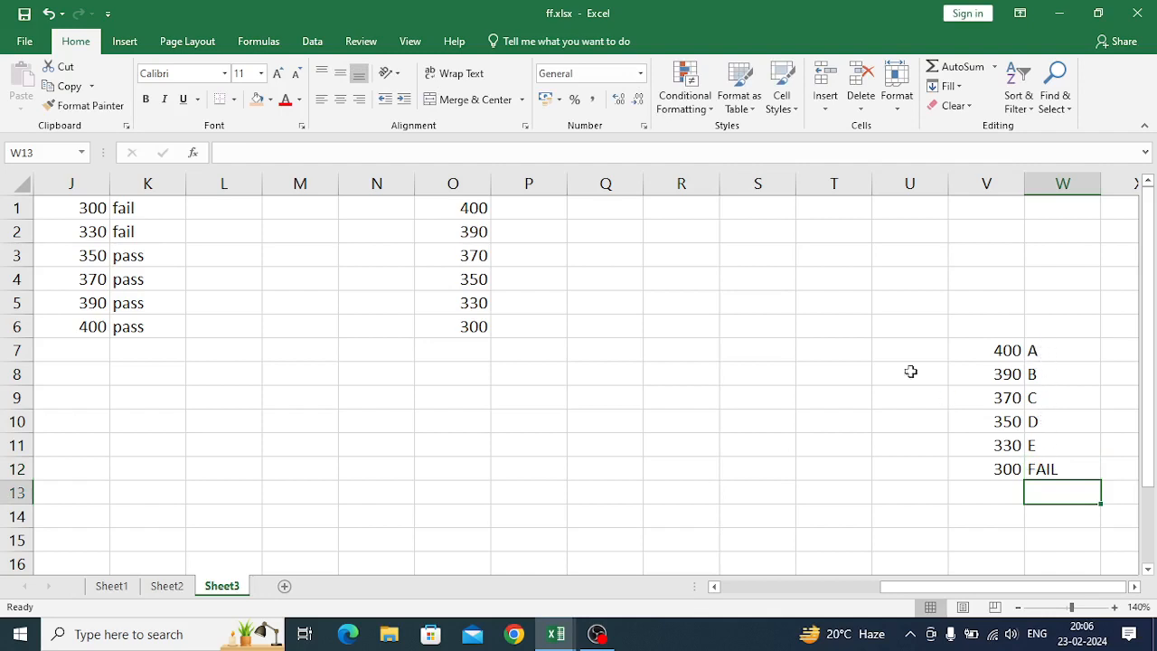
- Start a VLOOKUP function in P1 with the Function Arguments dialog and set its lookup value to O1
{"action": "left_click", "coordinate": [523, 209]}
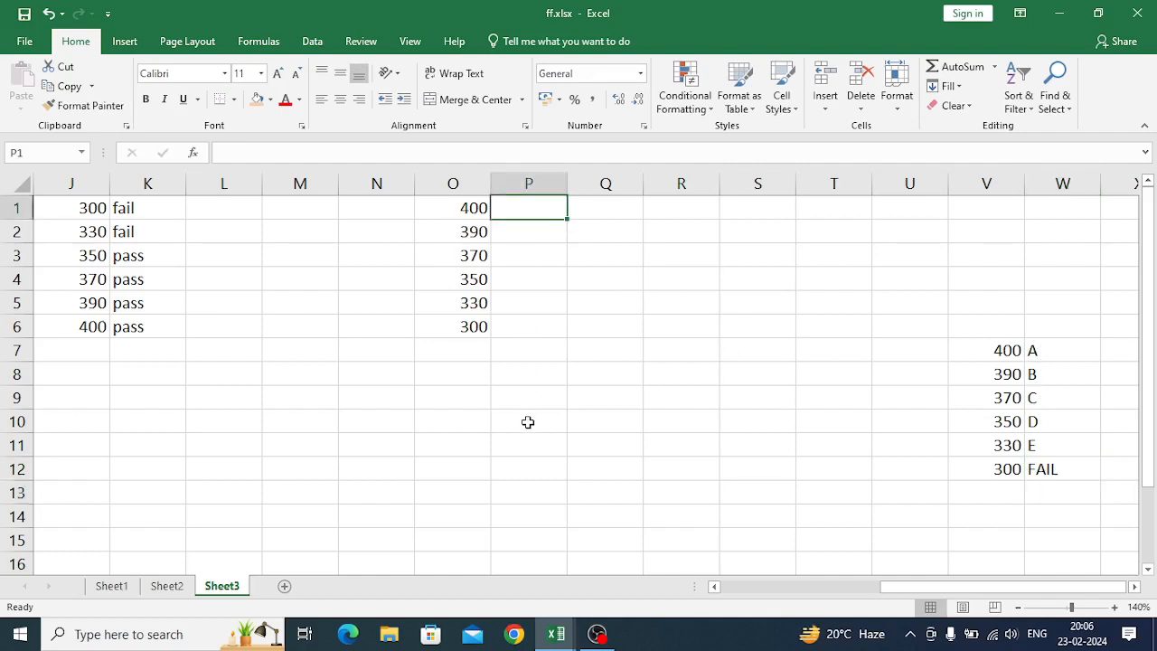
{"action": "type", "text": "="}
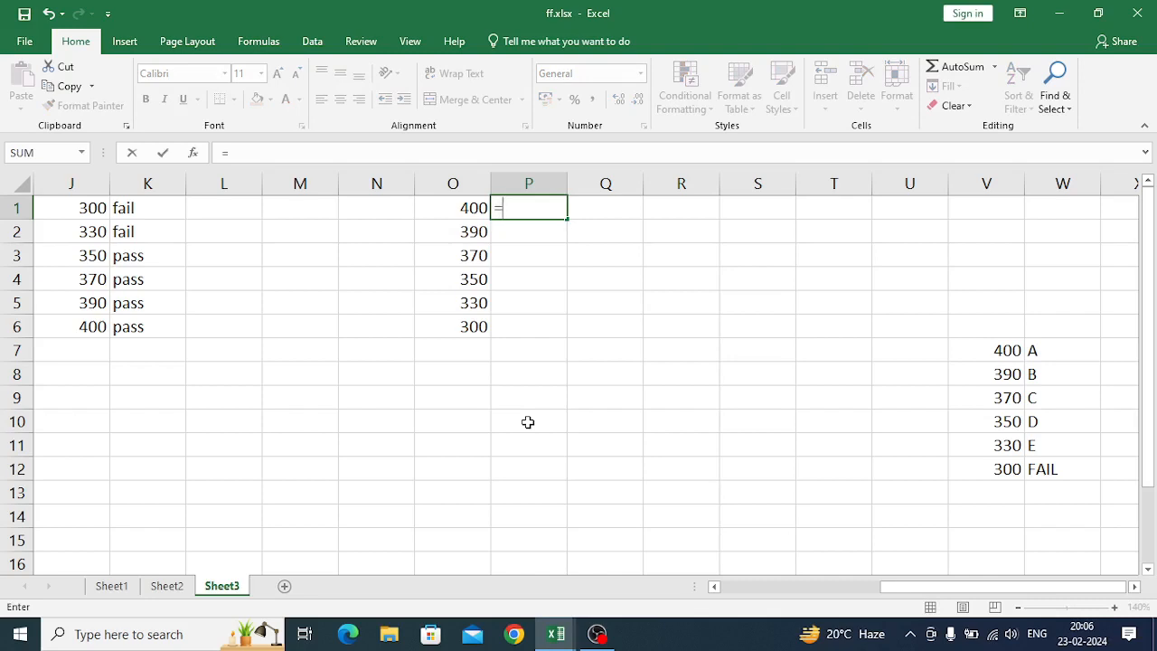
{"action": "type", "text": "vlookup"}
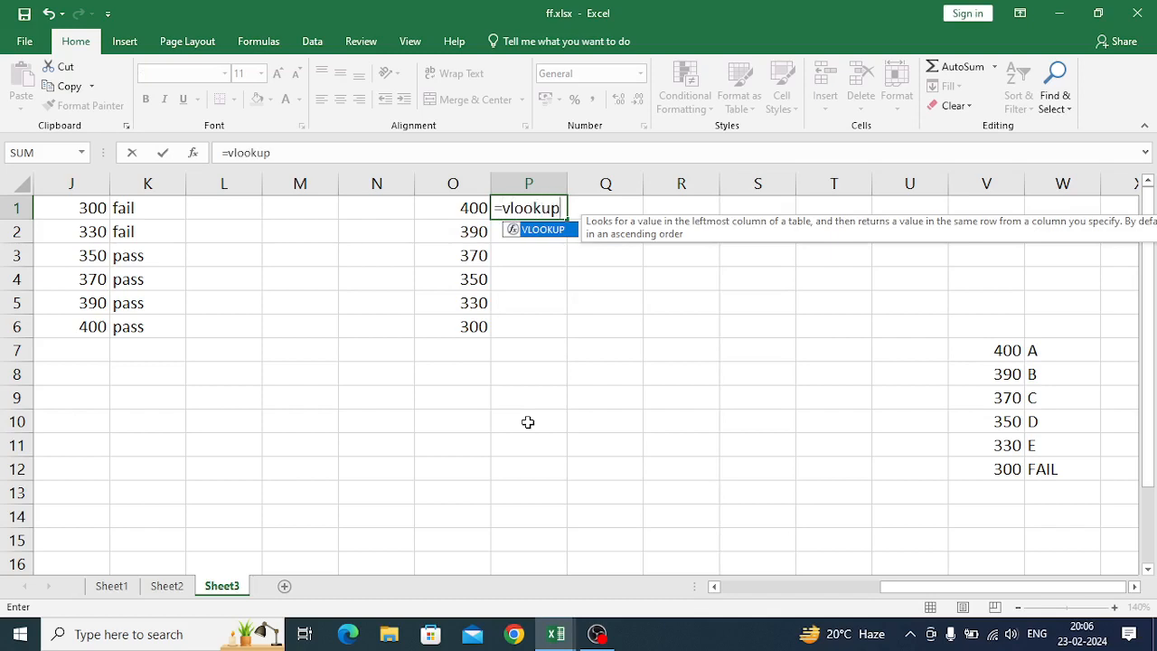
{"action": "type", "text": "("}
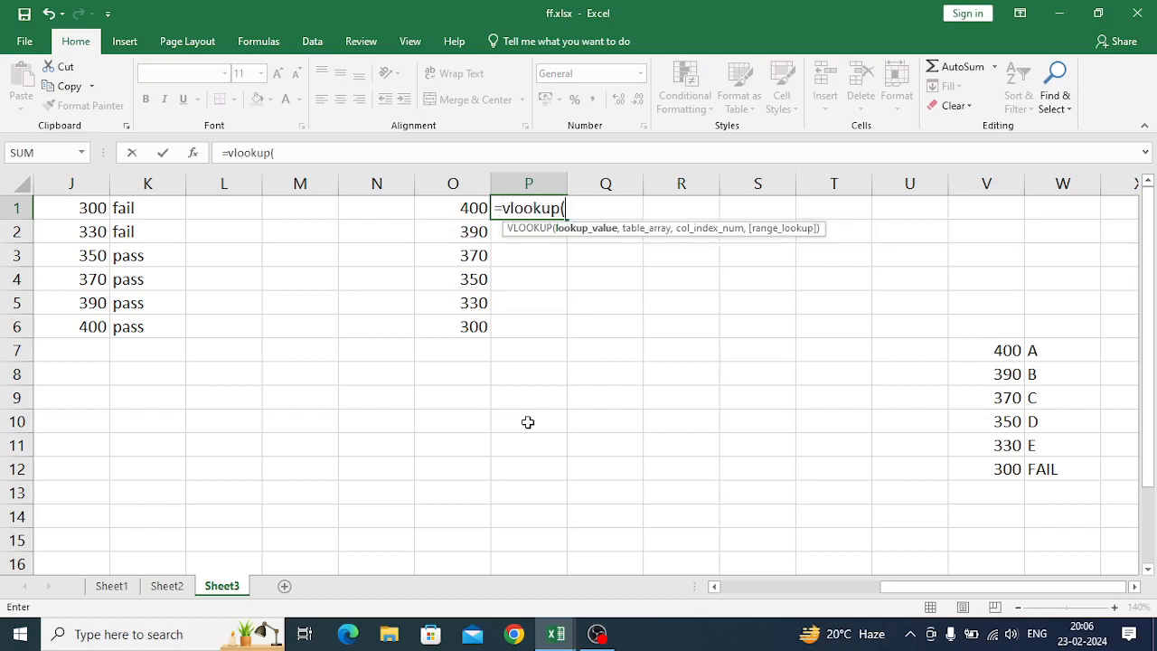
{"action": "left_click", "coordinate": [195, 153]}
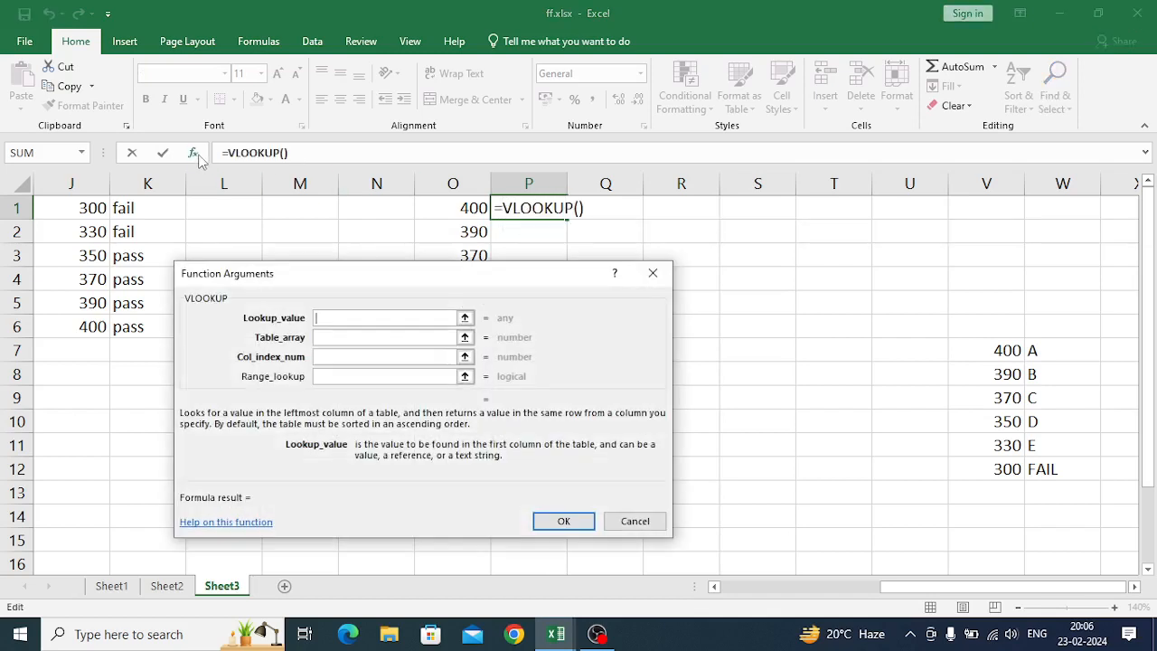
{"action": "left_click_drag", "start_coordinate": [369, 279], "coordinate": [825, 220]}
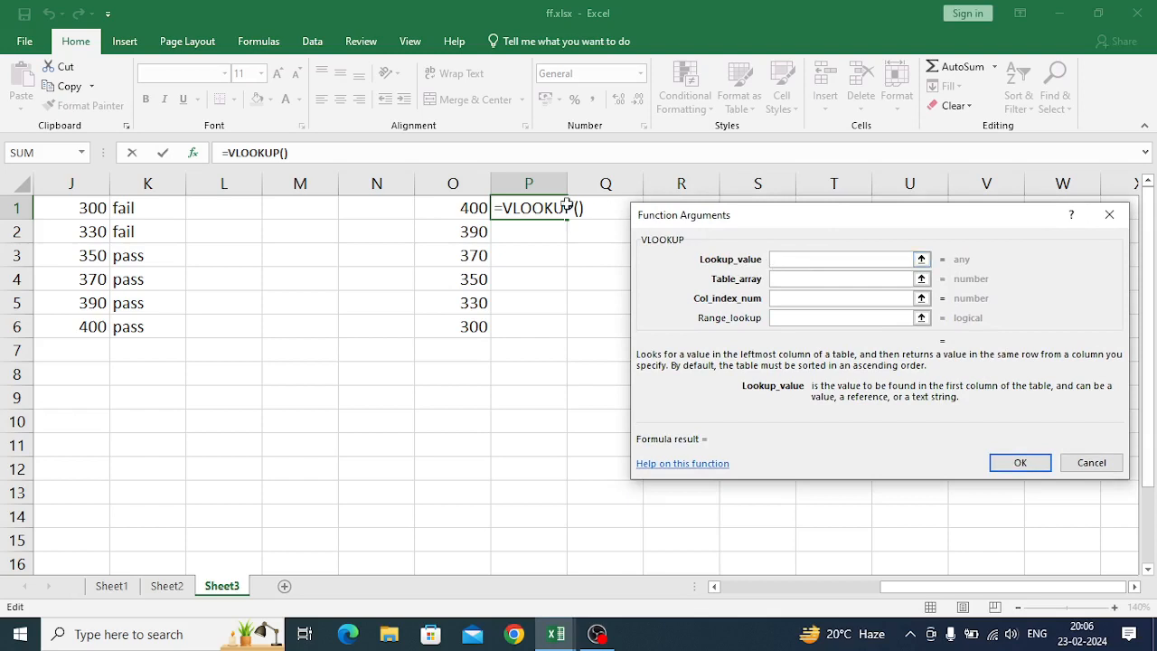
{"action": "left_click", "coordinate": [456, 207]}
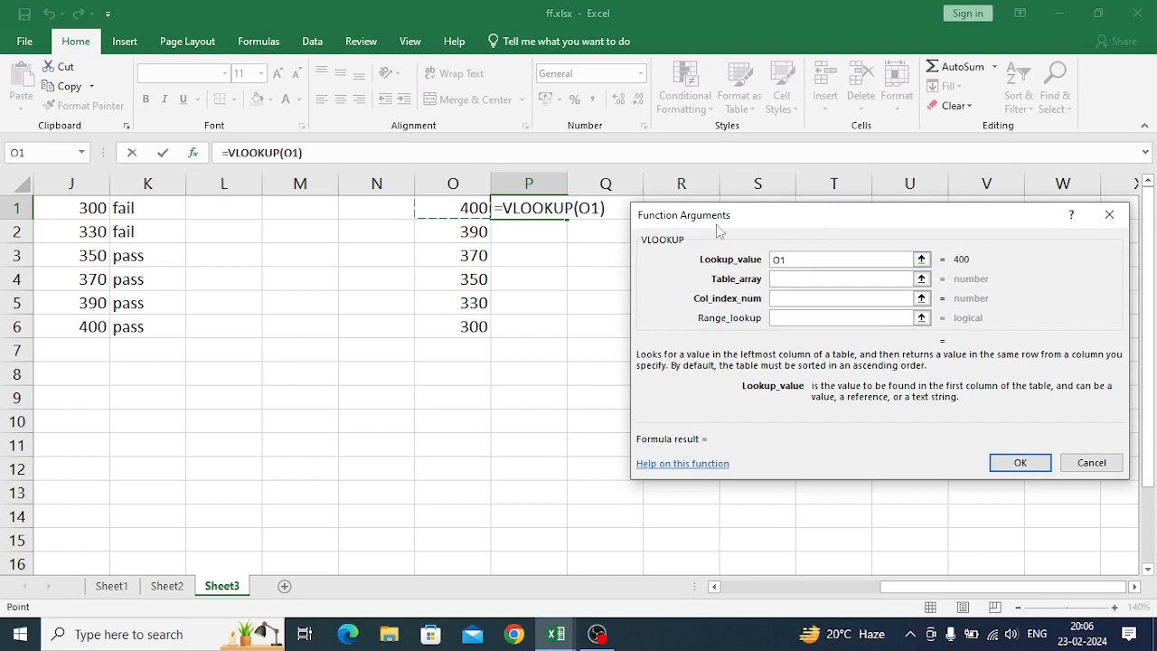
- Set the VLOOKUP table array to V7:W12 and the column index number to 2
{"action": "left_click_drag", "start_coordinate": [790, 223], "coordinate": [793, 41]}
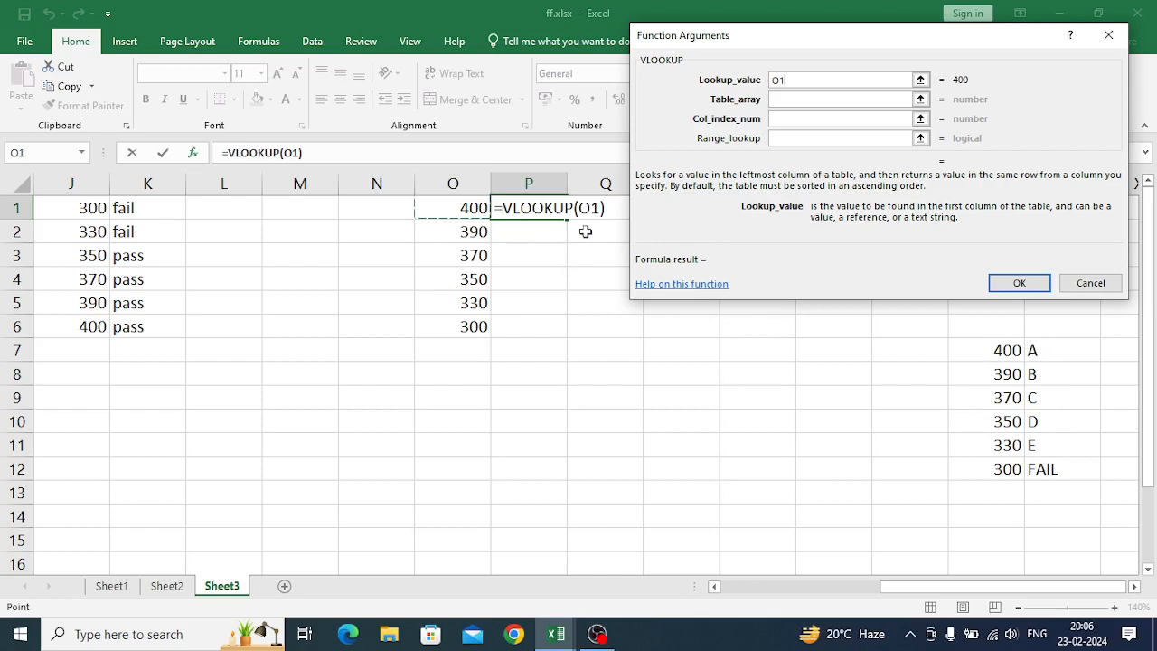
{"action": "left_click", "coordinate": [777, 101]}
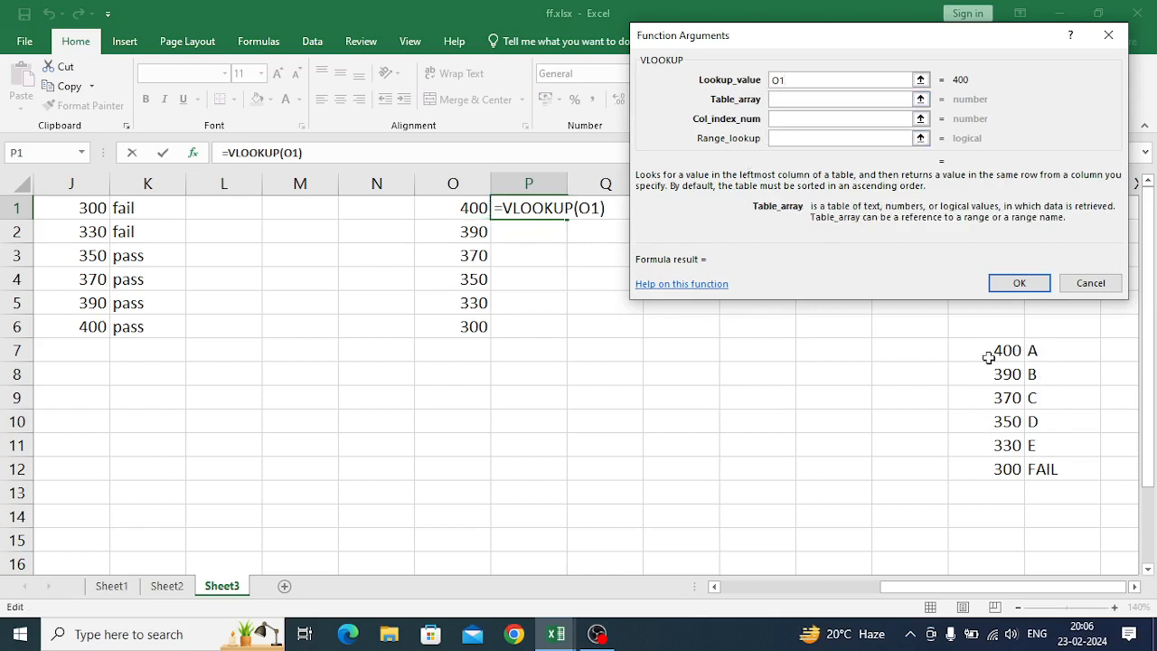
{"action": "left_click_drag", "start_coordinate": [990, 353], "coordinate": [1042, 478]}
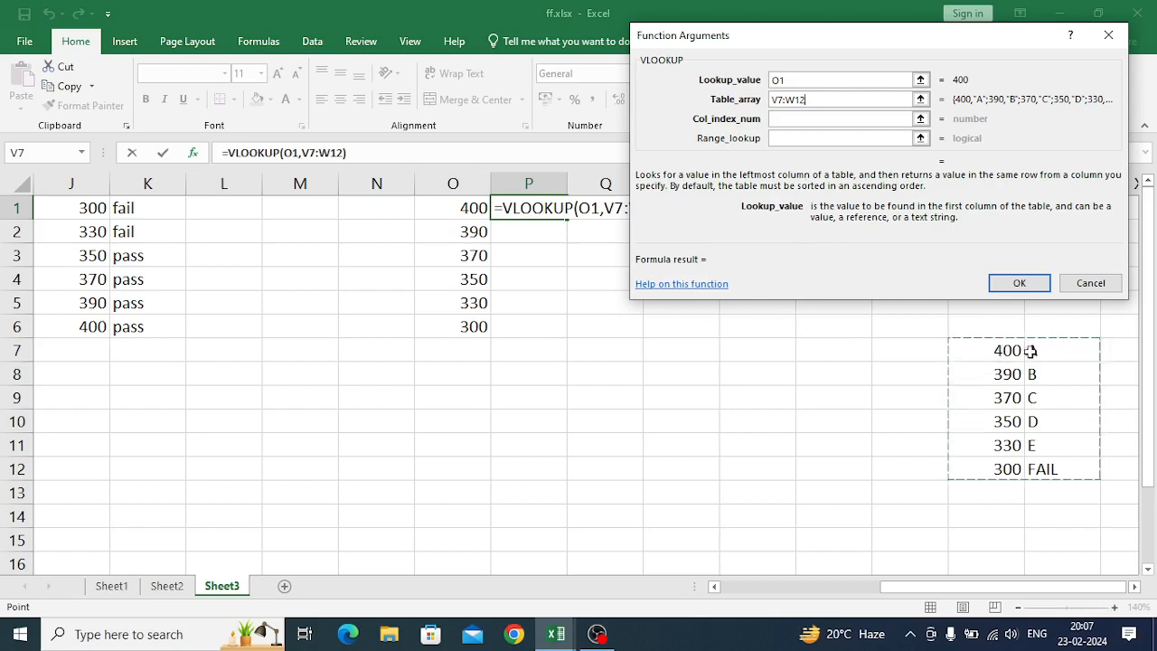
{"action": "left_click", "coordinate": [775, 119]}
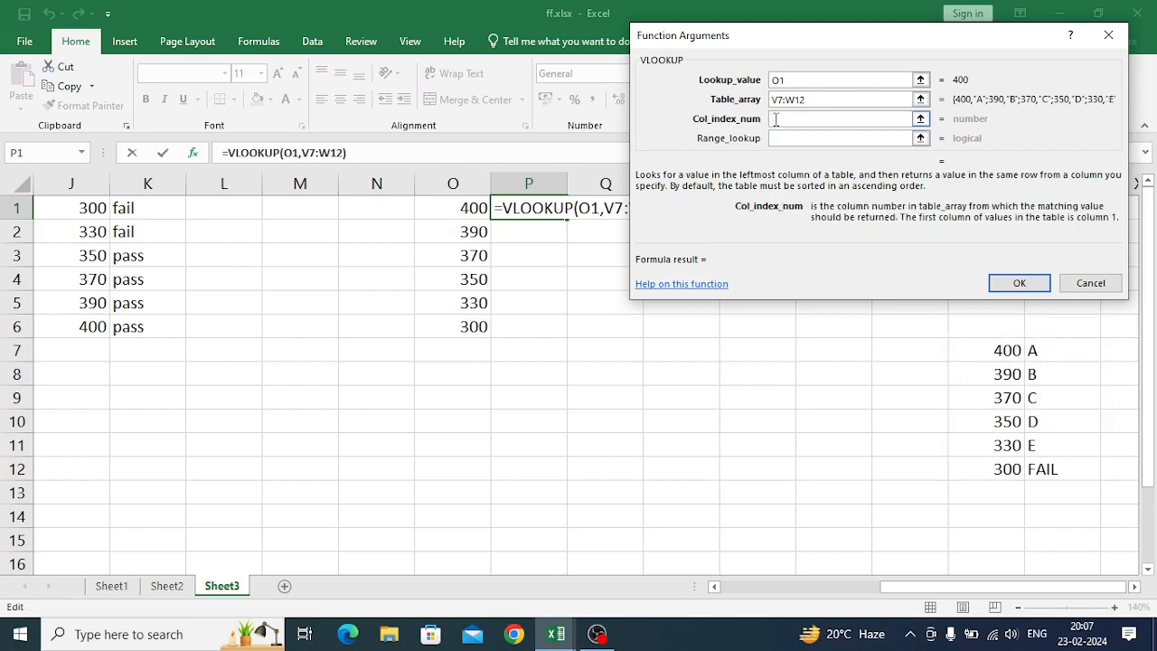
{"action": "type", "text": "2"}
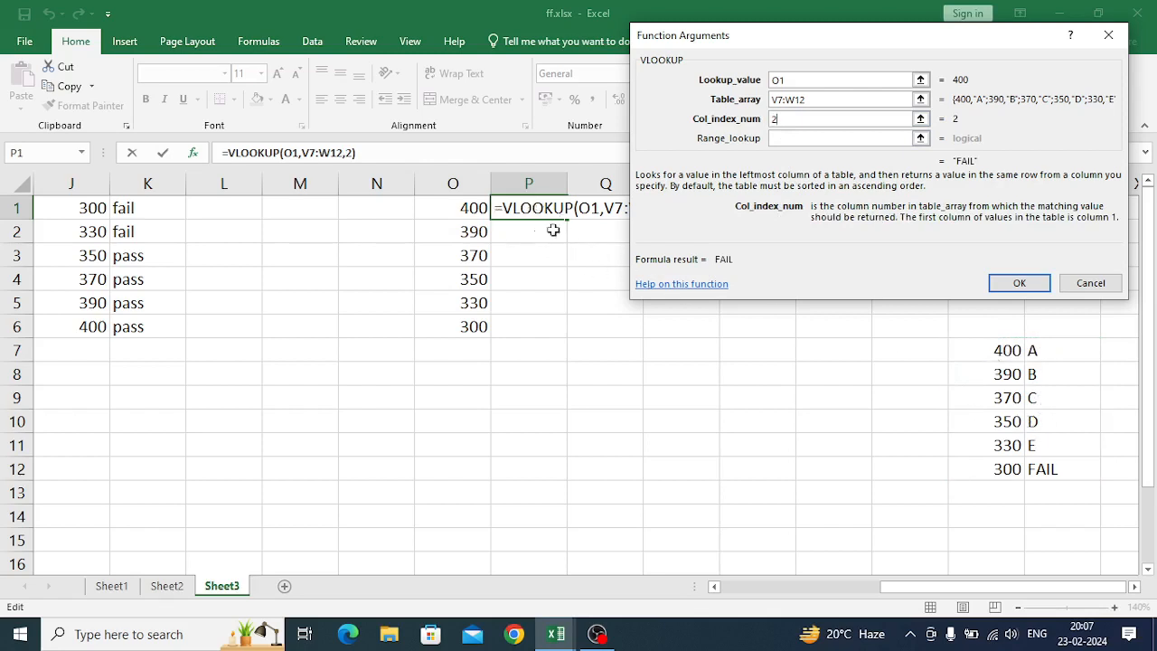
- Set the range lookup to 0 to complete P1's VLOOKUP, and fill the formula down to P6
{"action": "left_click", "coordinate": [779, 139]}
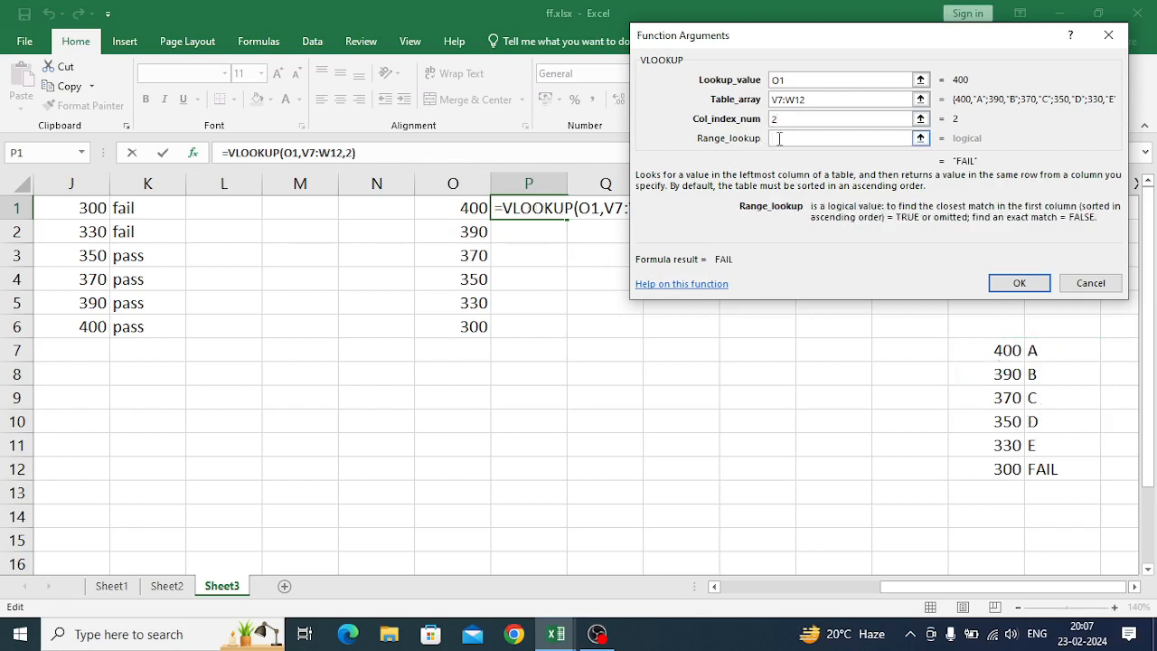
{"action": "type", "text": "0"}
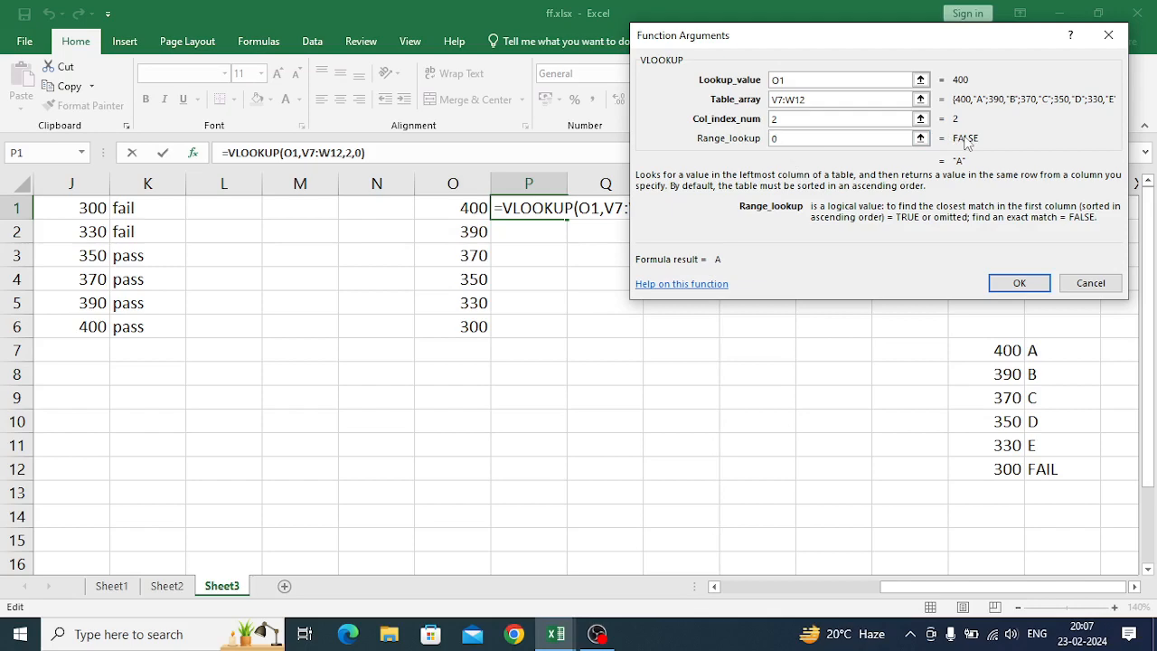
{"action": "left_click", "coordinate": [1019, 283]}
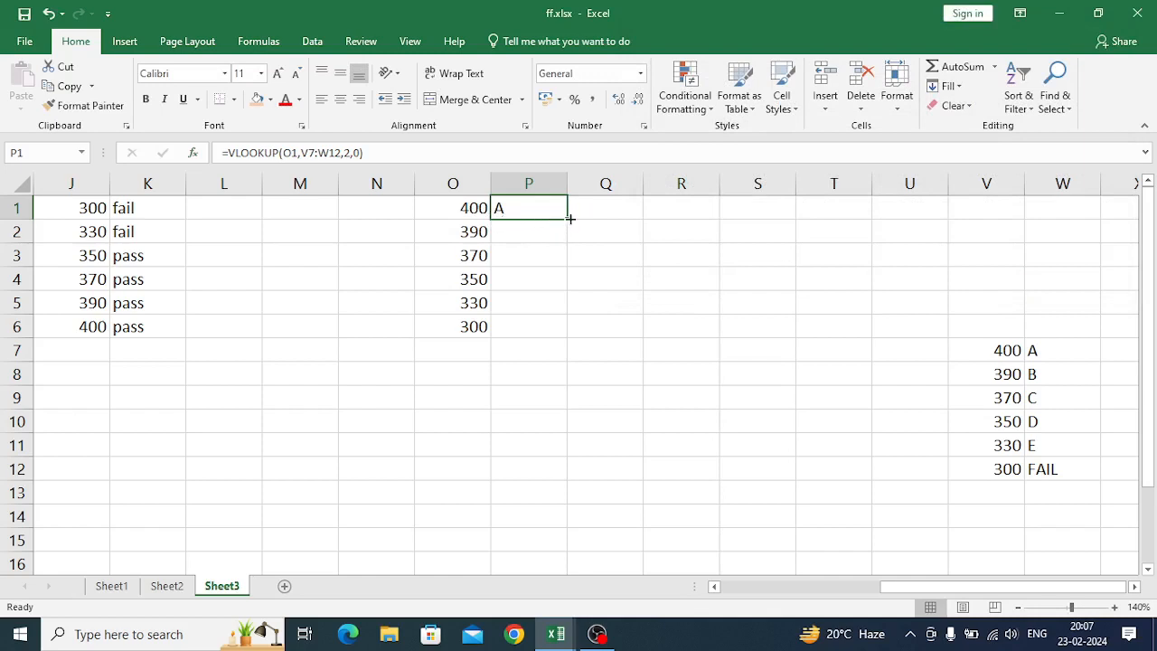
{"action": "left_click_drag", "start_coordinate": [569, 218], "coordinate": [567, 338]}
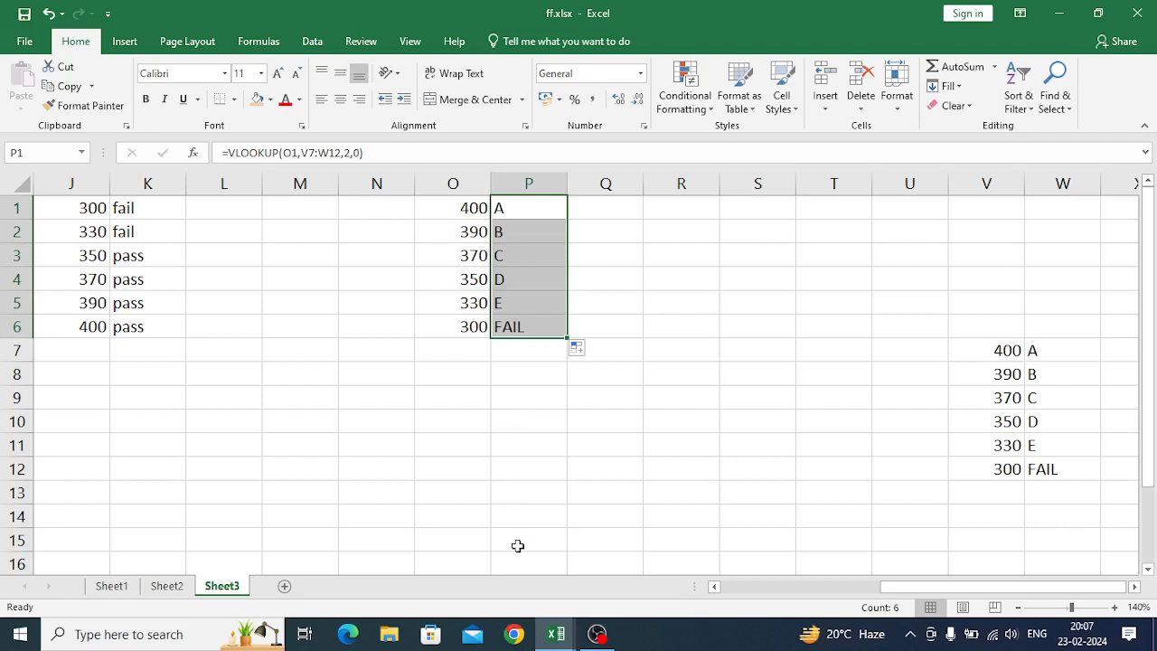
- Add a new worksheet directly after Sheet1 and enter "product" in its cell A1
{"action": "left_click", "coordinate": [110, 588]}
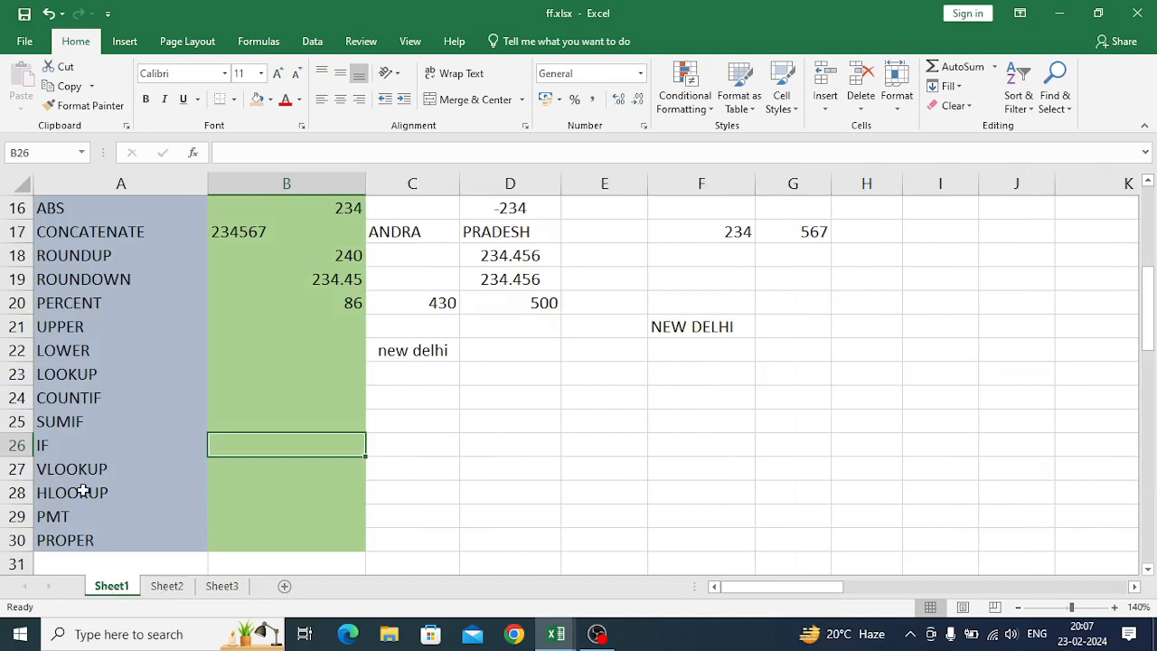
{"action": "left_click", "coordinate": [286, 587]}
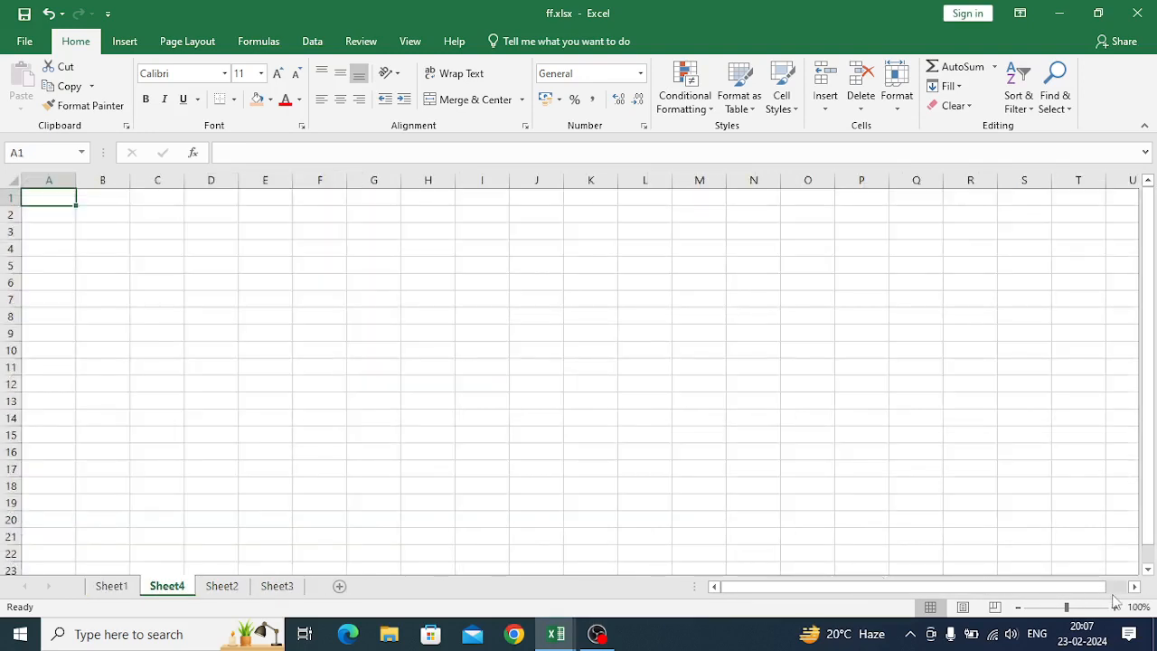
{"action": "left_click", "coordinate": [1117, 606]}
{"action": "left_click", "coordinate": [1116, 607]}
{"action": "left_click", "coordinate": [1117, 606]}
{"action": "left_click", "coordinate": [1117, 606]}
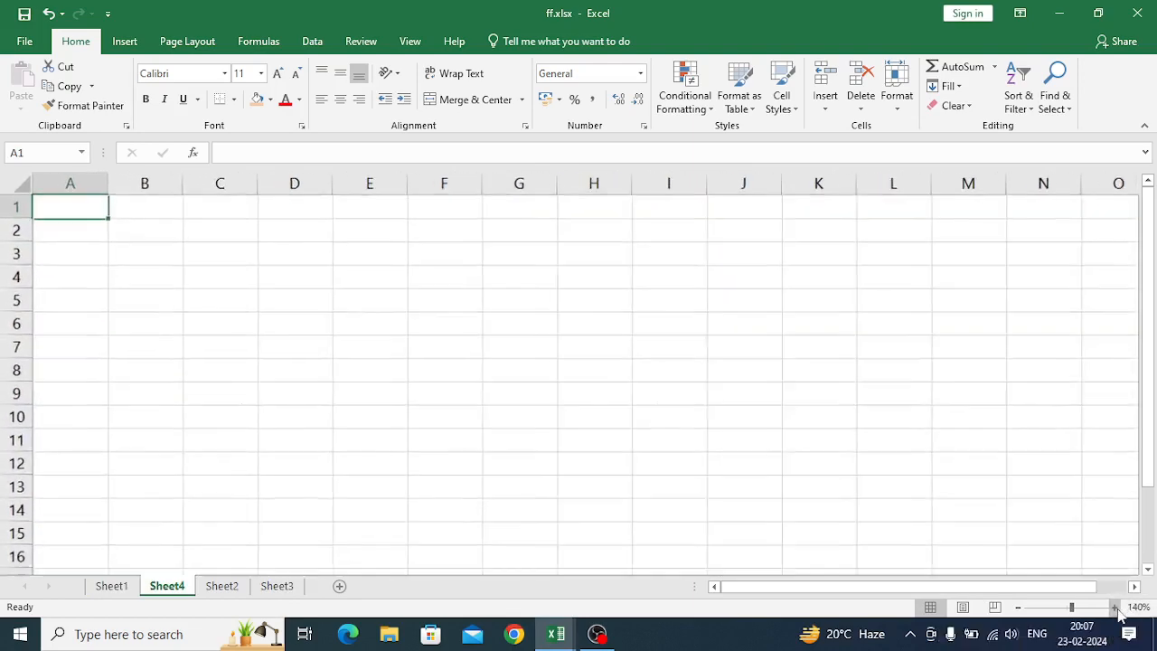
{"action": "left_click", "coordinate": [1116, 606]}
{"action": "left_click", "coordinate": [1117, 607]}
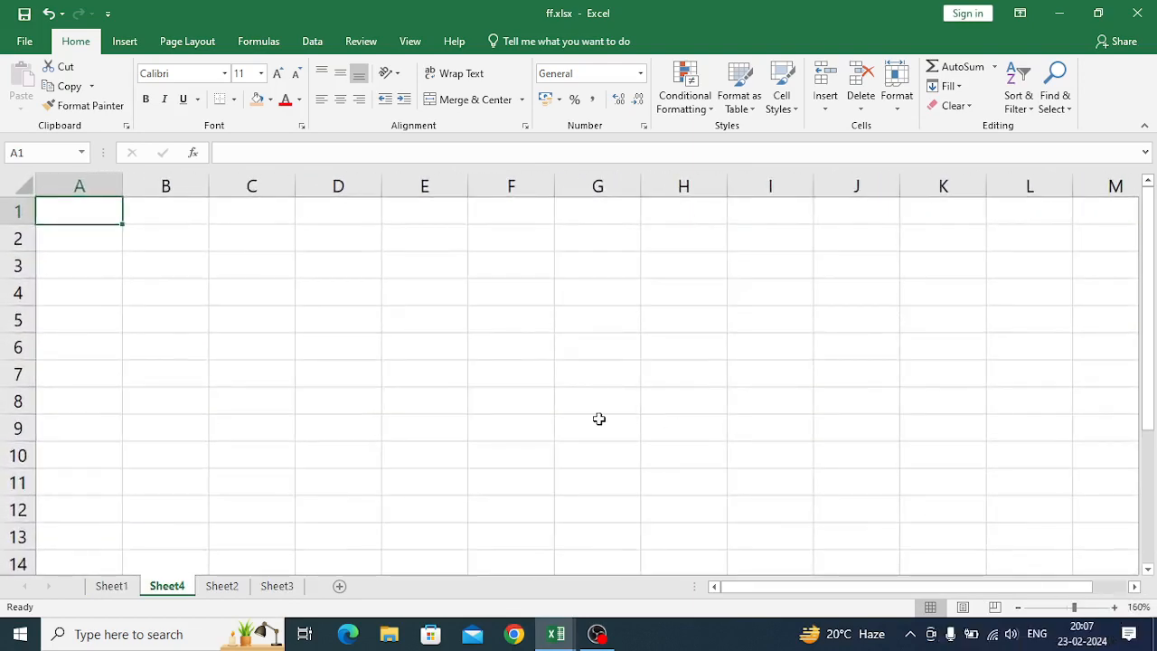
{"action": "type", "text": "produc"}
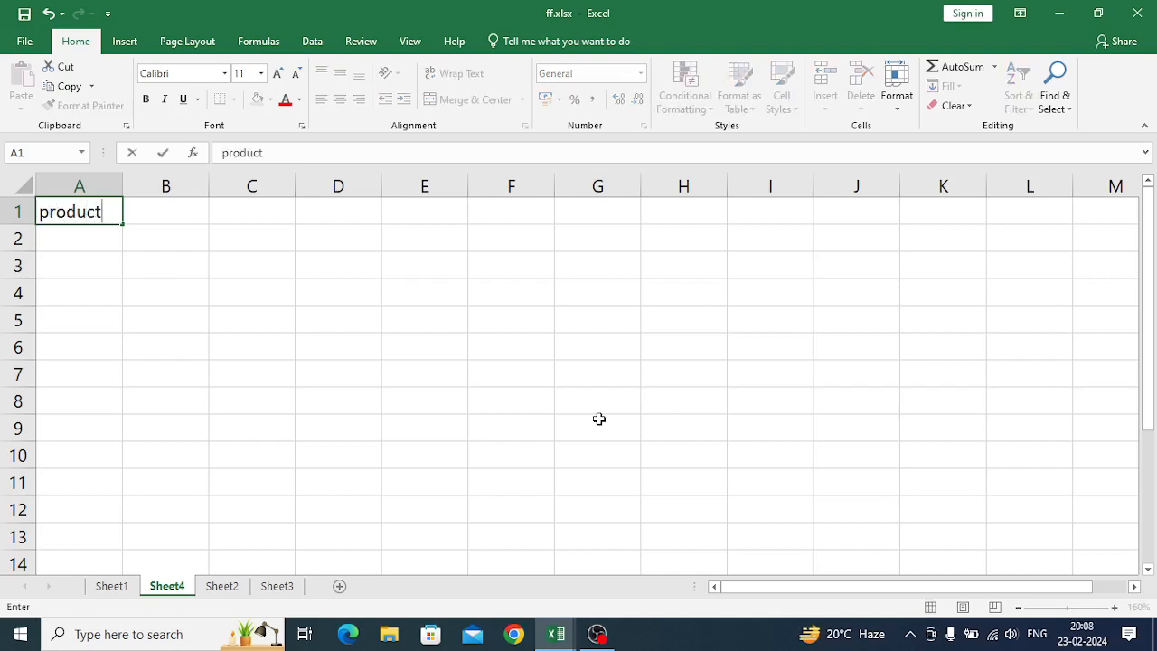
{"action": "type", "text": "t"}
{"action": "key", "text": "Return"}
- Enter the column headings "key", "mse", "spk" and "webcam" in cells B4 to E4
{"action": "key", "text": "Return"}
{"action": "key", "text": "Return"}
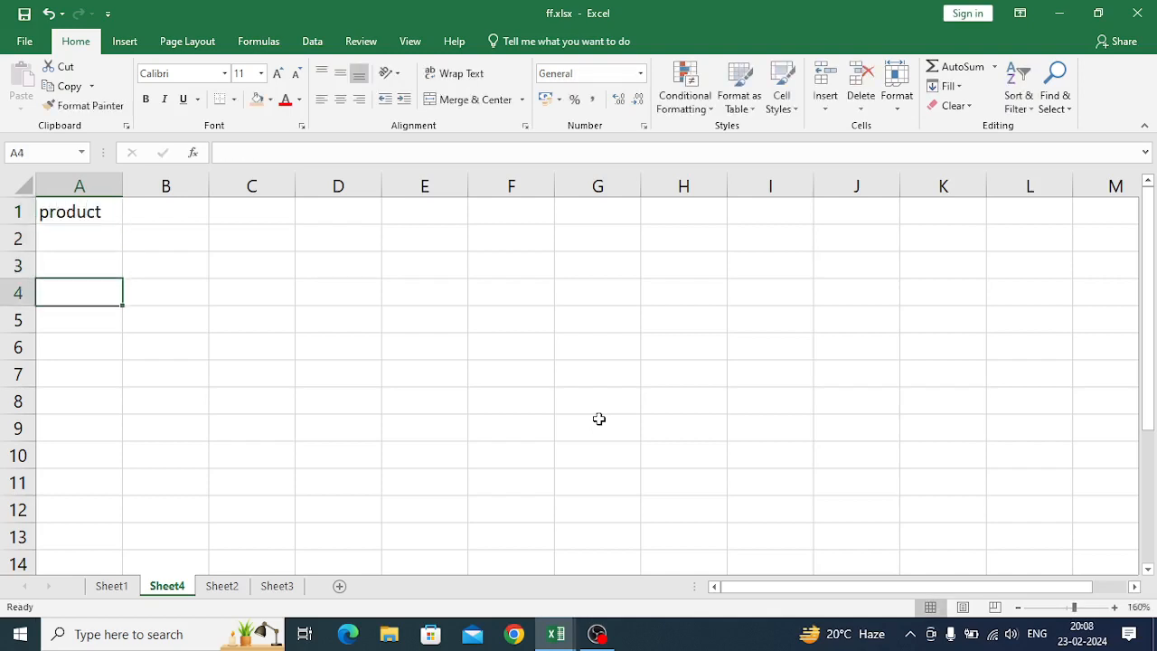
{"action": "key", "text": "Right"}
{"action": "type", "text": "ke"}
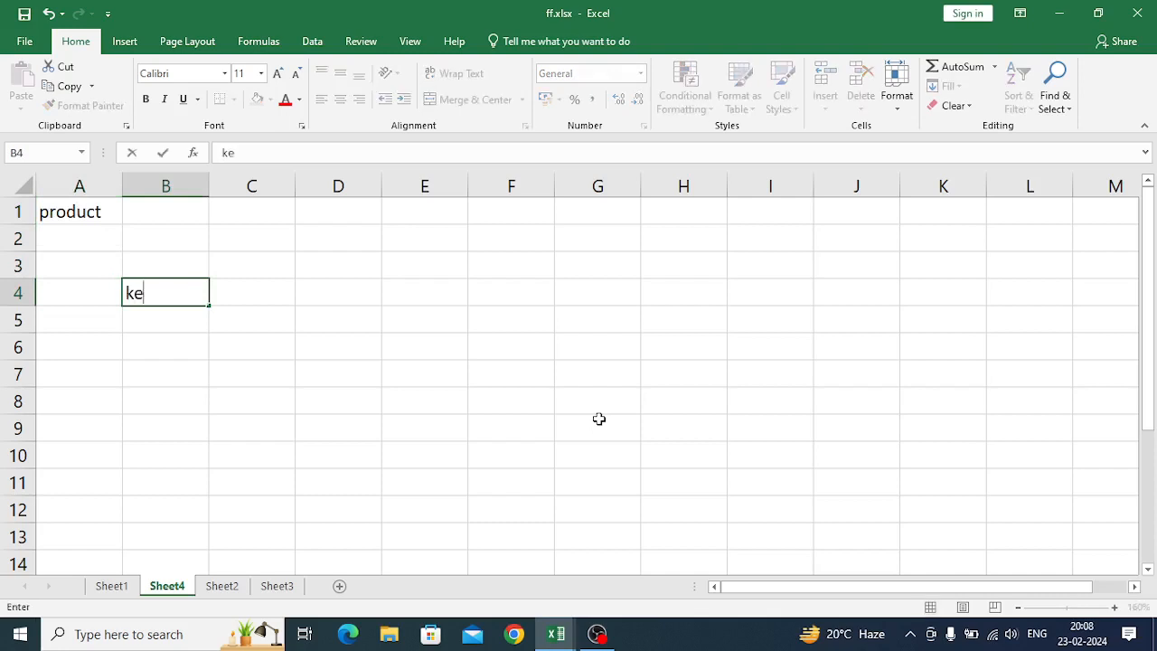
{"action": "key", "text": "Right"}
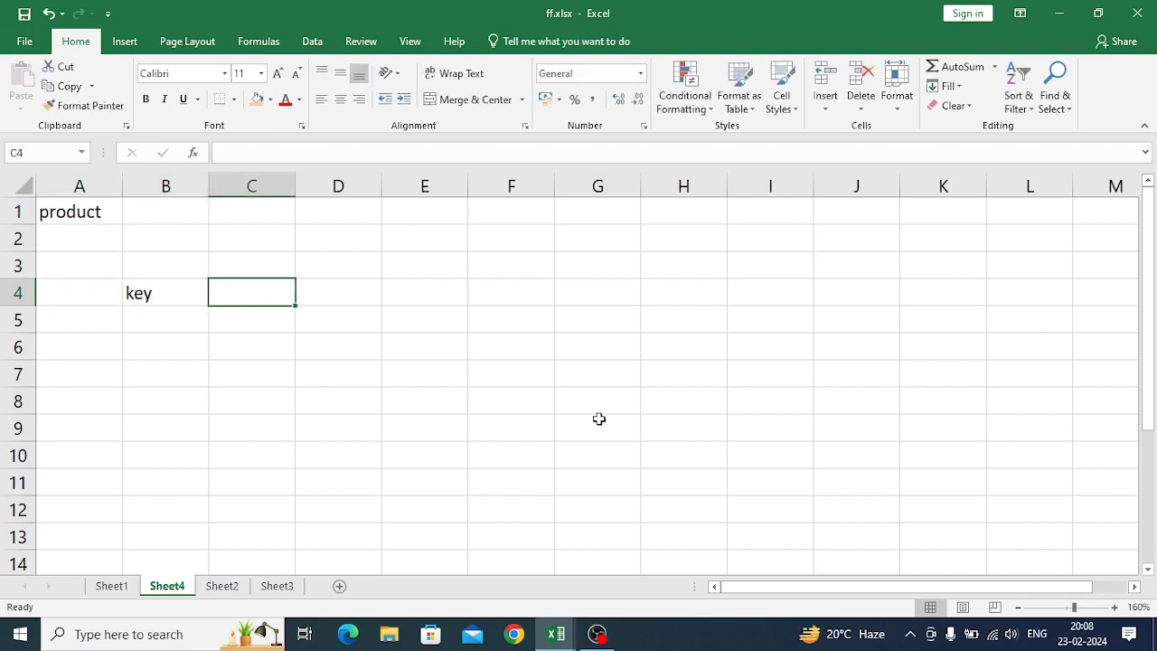
{"action": "type", "text": "mse"}
{"action": "key", "text": "Right"}
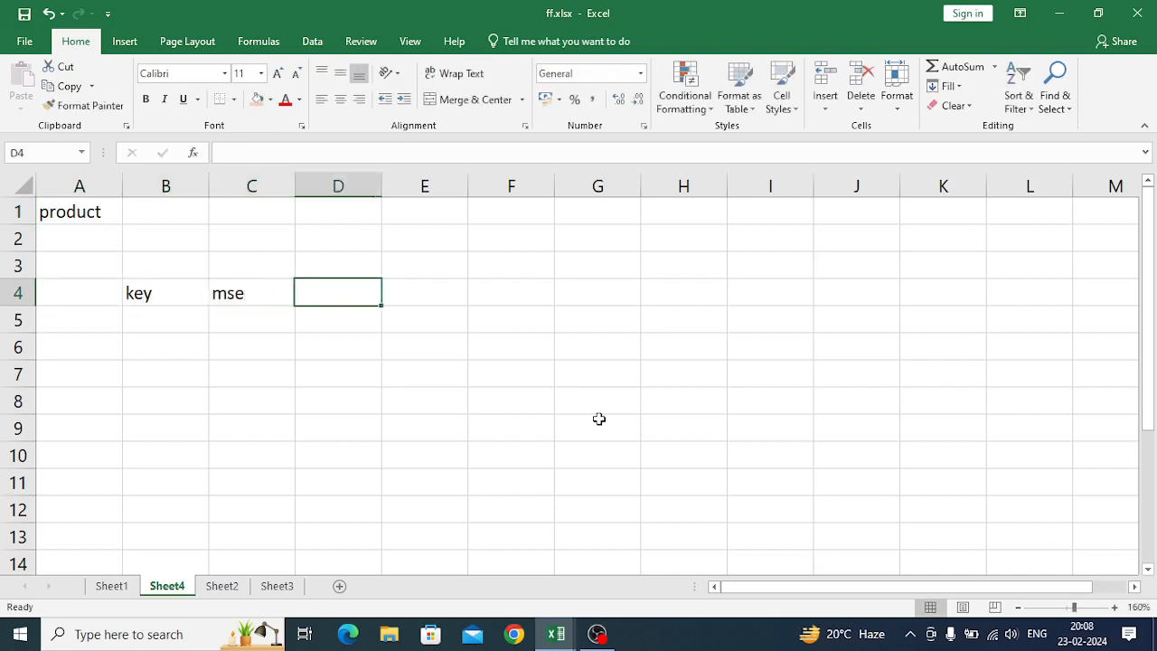
{"action": "type", "text": "spk"}
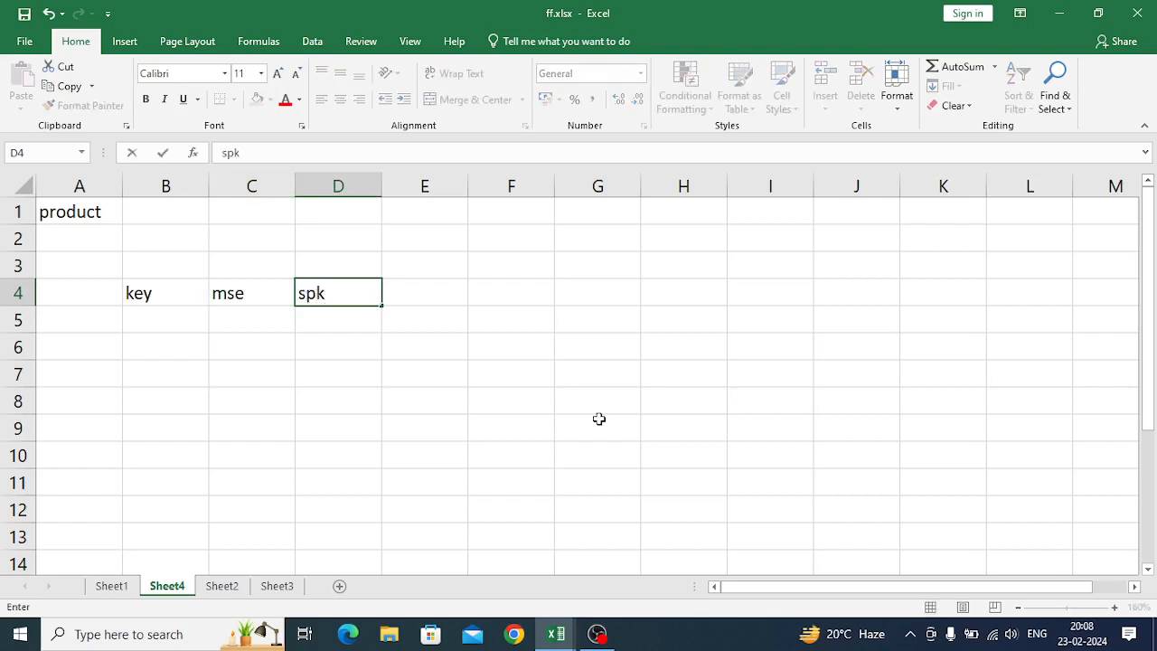
{"action": "key", "text": "Right"}
{"action": "type", "text": "we"}
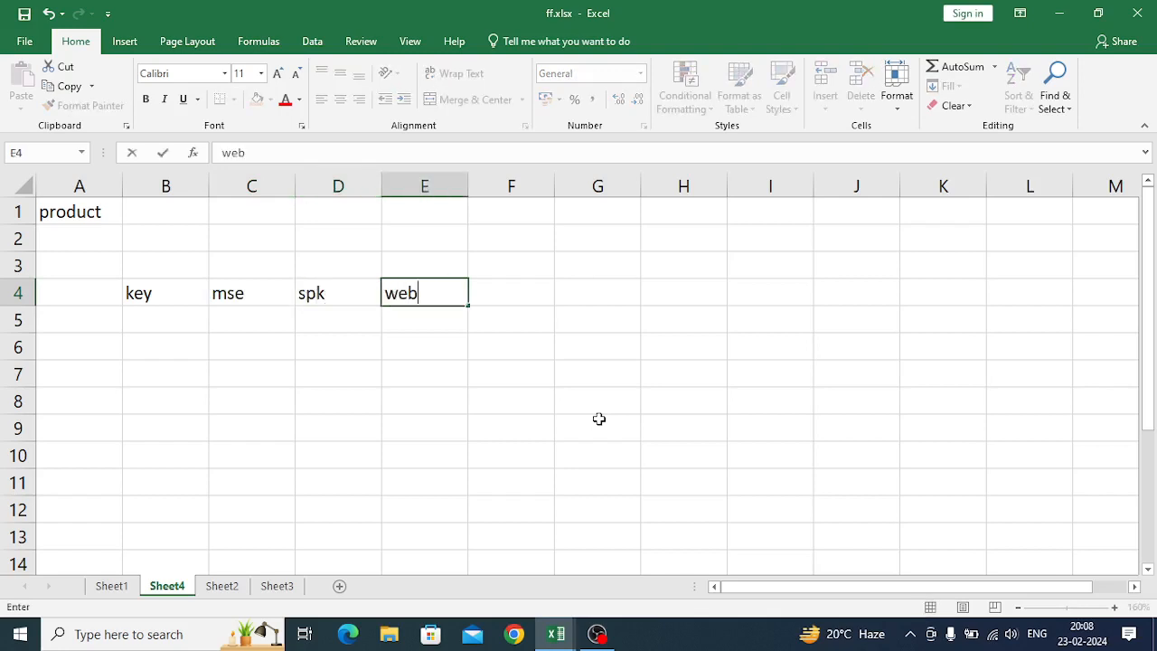
{"action": "type", "text": "bcam"}
{"action": "key", "text": "Return"}
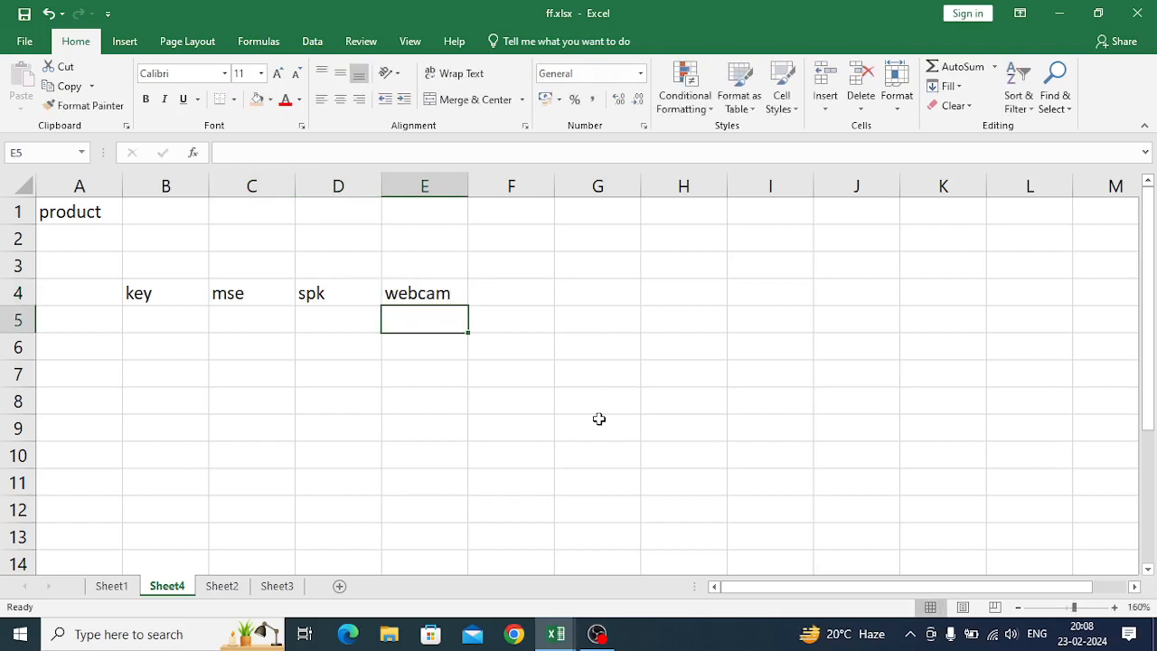
- Enter the row labels "ja", "feb" and "mar" in cells A5 to A7
{"action": "left_click", "coordinate": [78, 320]}
{"action": "type", "text": "ja"}
{"action": "key", "text": "Return"}
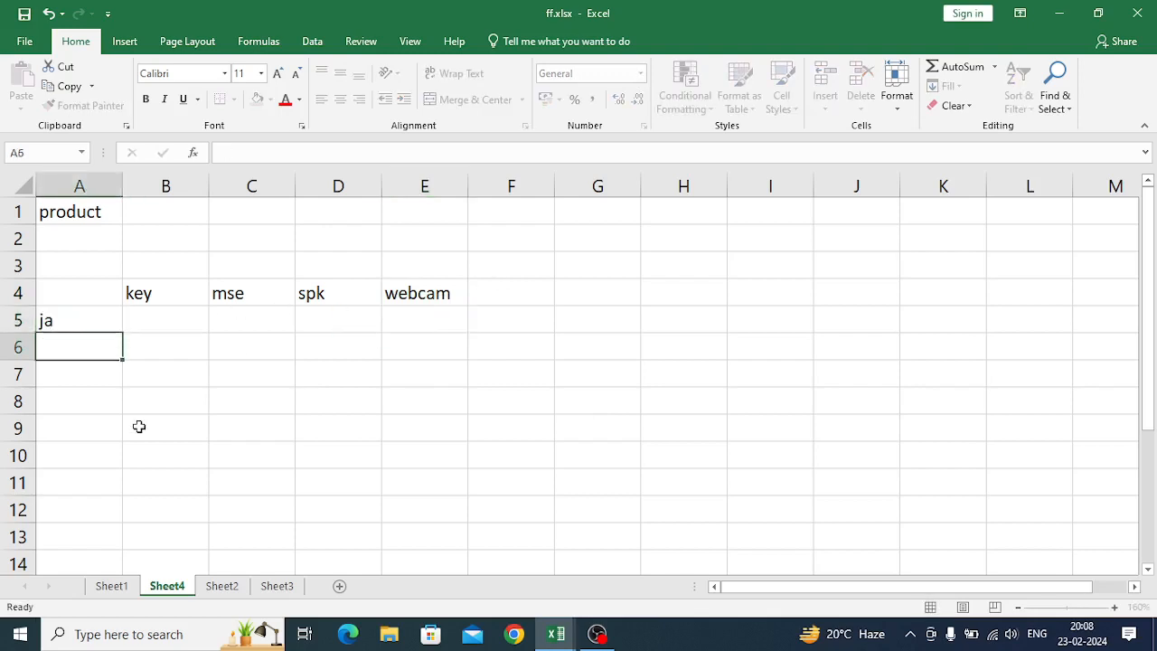
{"action": "type", "text": "feb"}
{"action": "key", "text": "Return"}
{"action": "type", "text": "mar"}
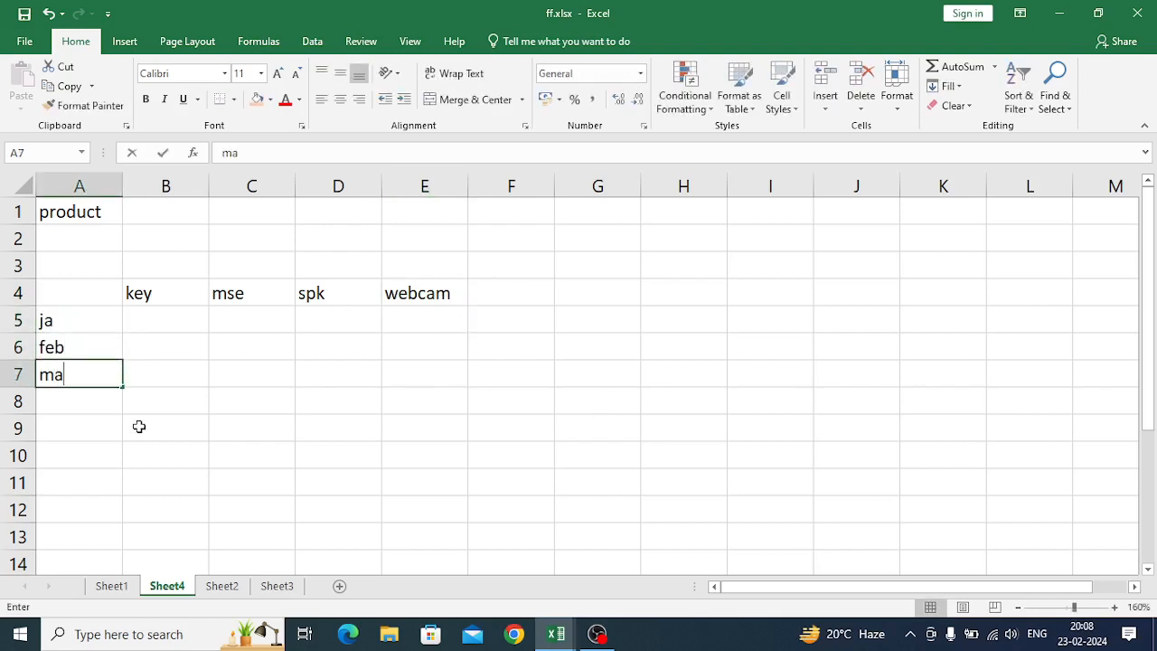
{"action": "key", "text": "Up"}
- Correct the label in A5 to "jan" and enter "april" in cell A8
{"action": "key", "text": "Up"}
{"action": "key", "text": "Up"}
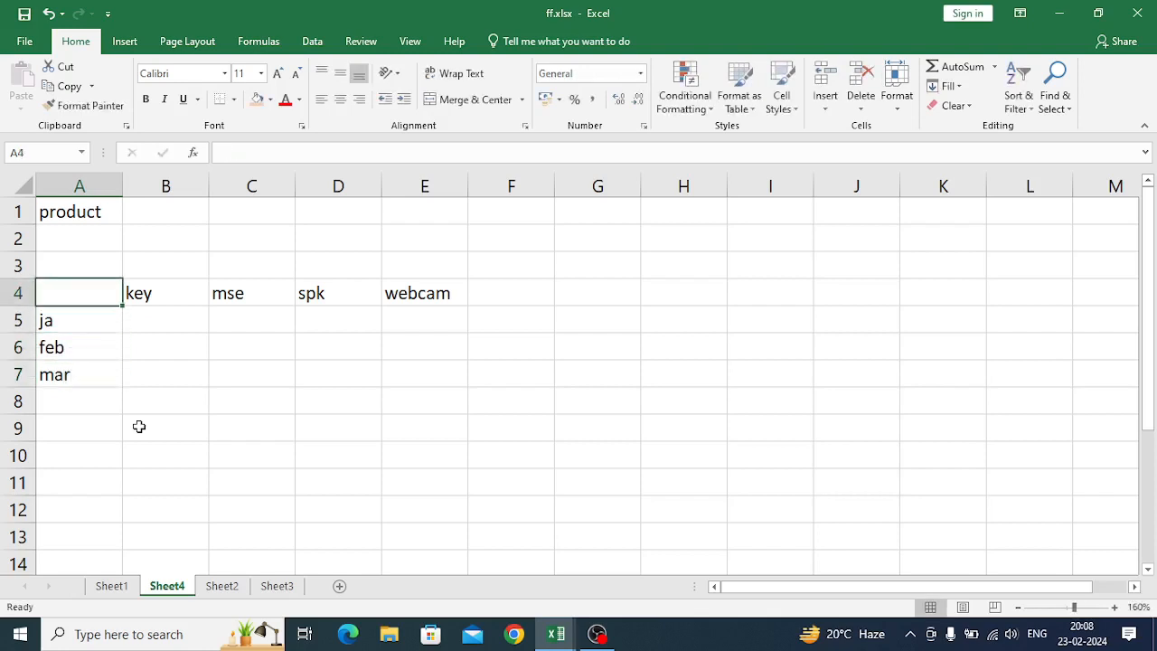
{"action": "key", "text": "Down"}
{"action": "type", "text": "jan"}
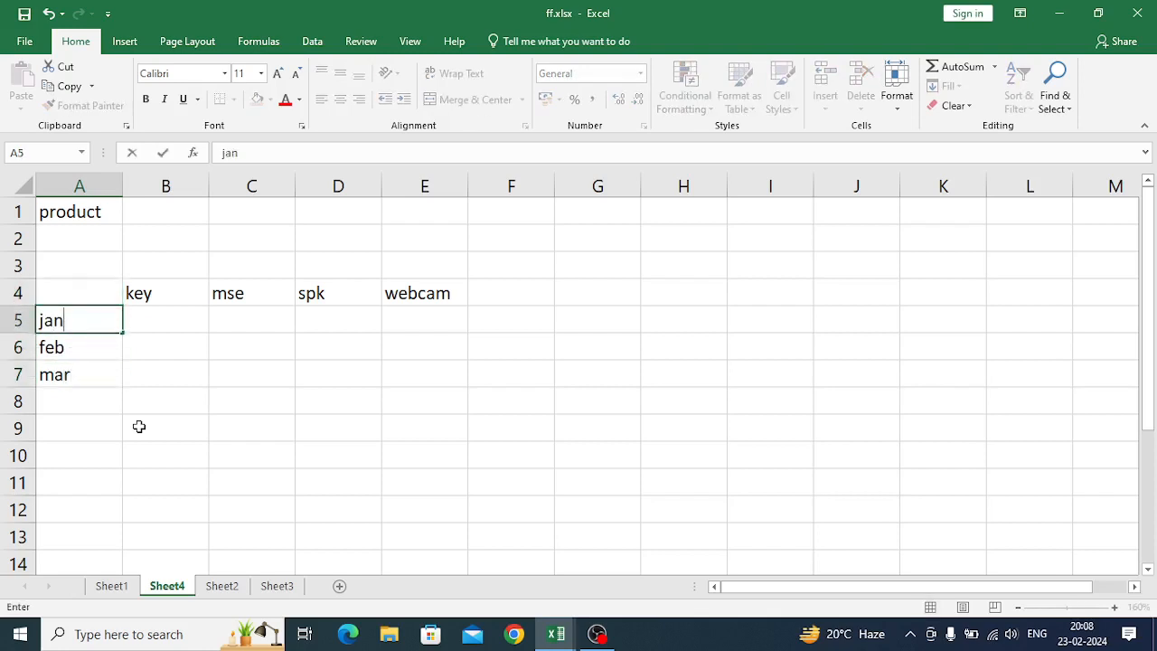
{"action": "key", "text": "Return"}
{"action": "key", "text": "Return"}
{"action": "key", "text": "Return"}
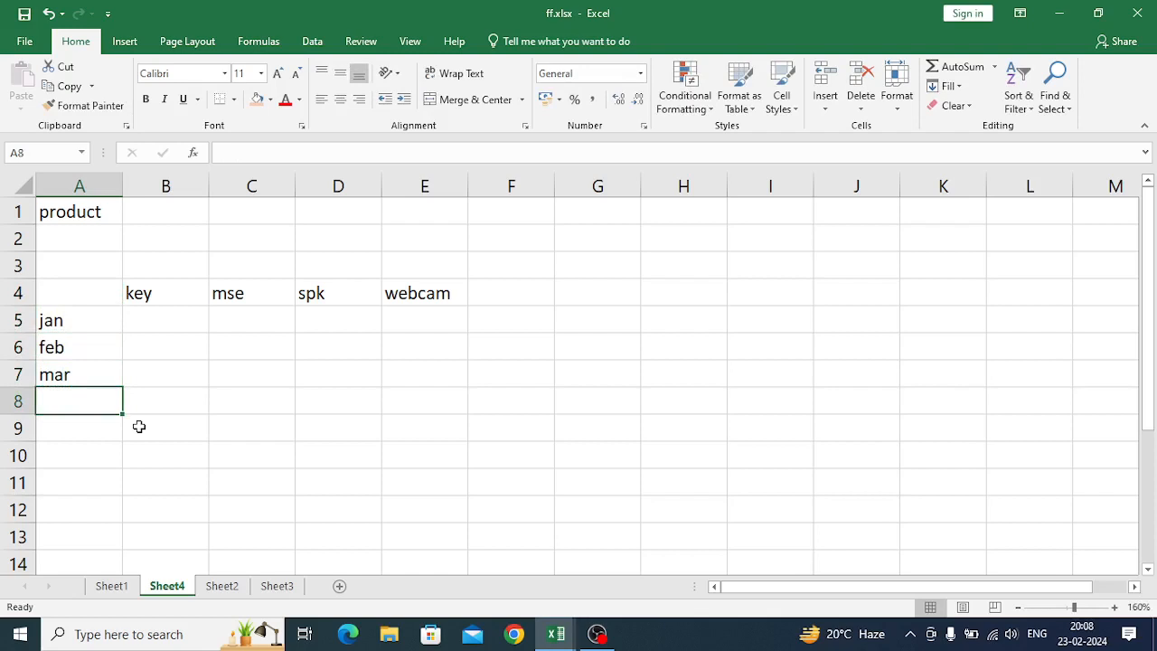
{"action": "type", "text": "april"}
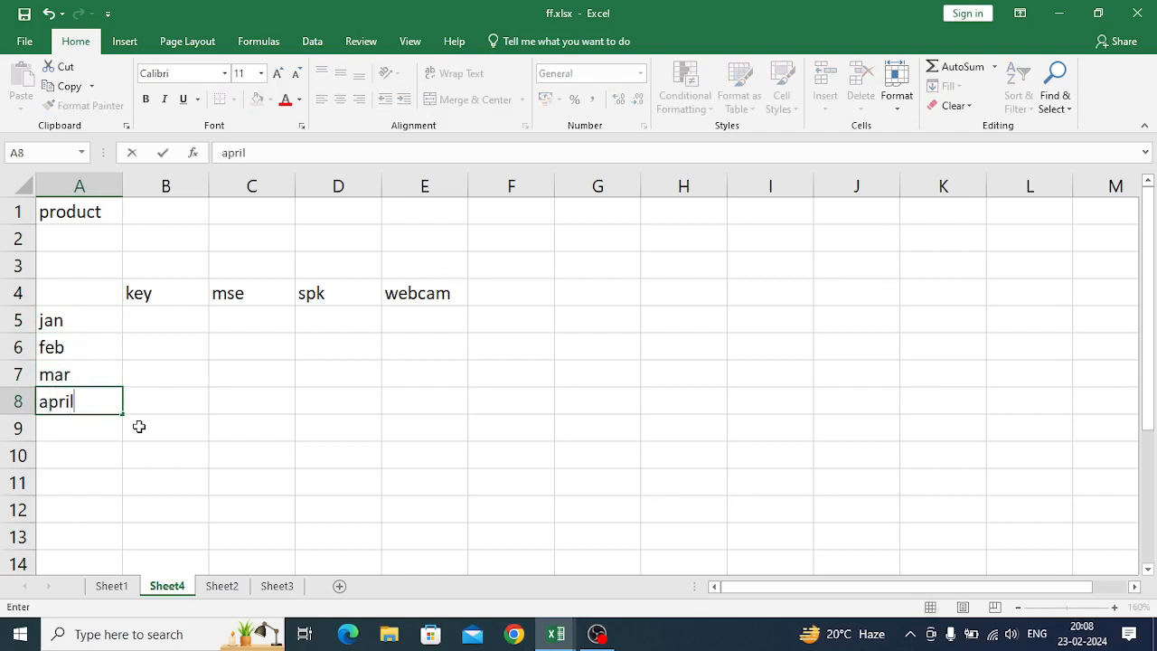
{"action": "key", "text": "Up"}
- Fill the key column for jan to april (B5 to B8) with 200, 220, 230 and 240
{"action": "key", "text": "Up"}
{"action": "key", "text": "Up"}
{"action": "key", "text": "Right"}
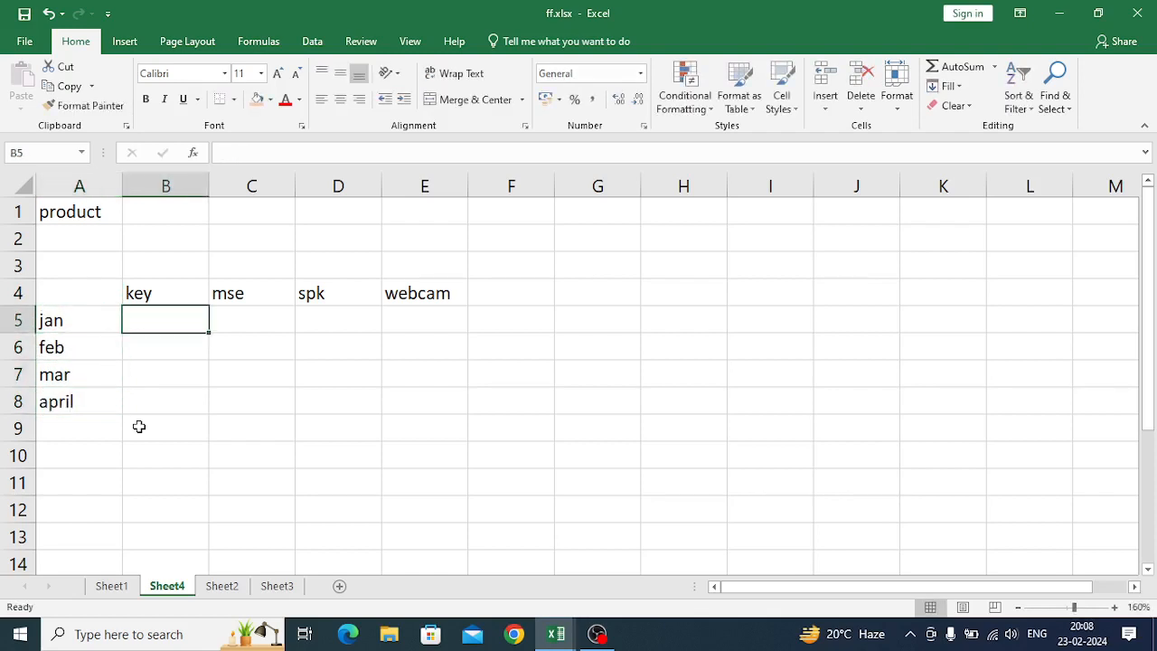
{"action": "type", "text": "2000"}
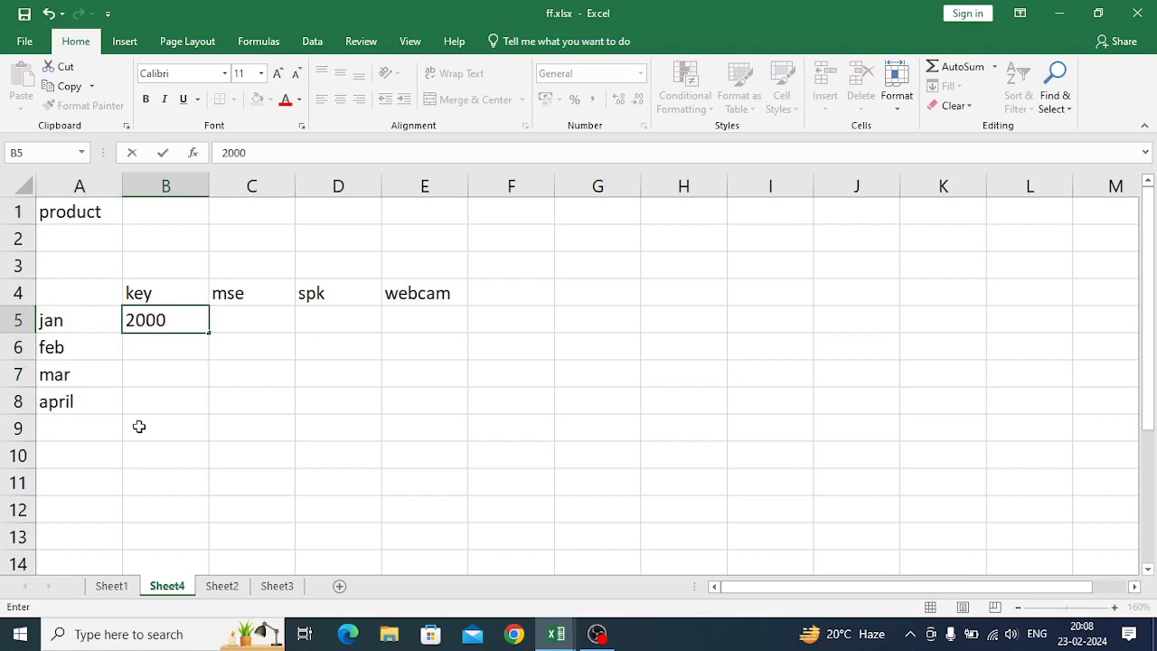
{"action": "key", "text": "Return"}
{"action": "type", "text": "220"}
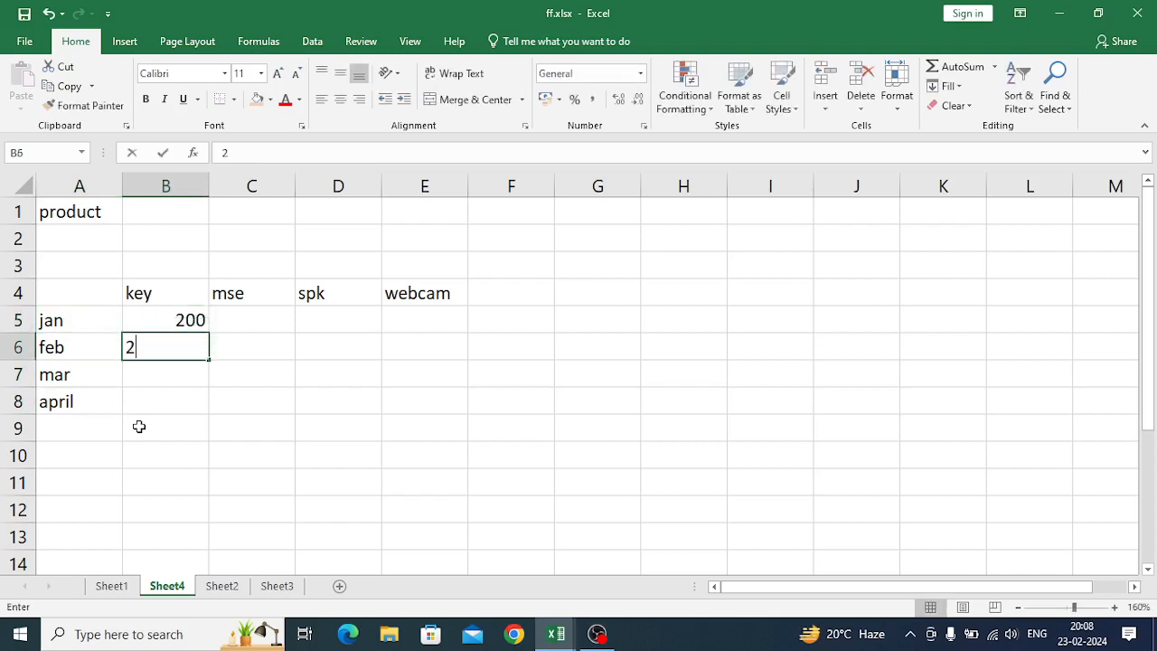
{"action": "key", "text": "Return"}
{"action": "type", "text": "230"}
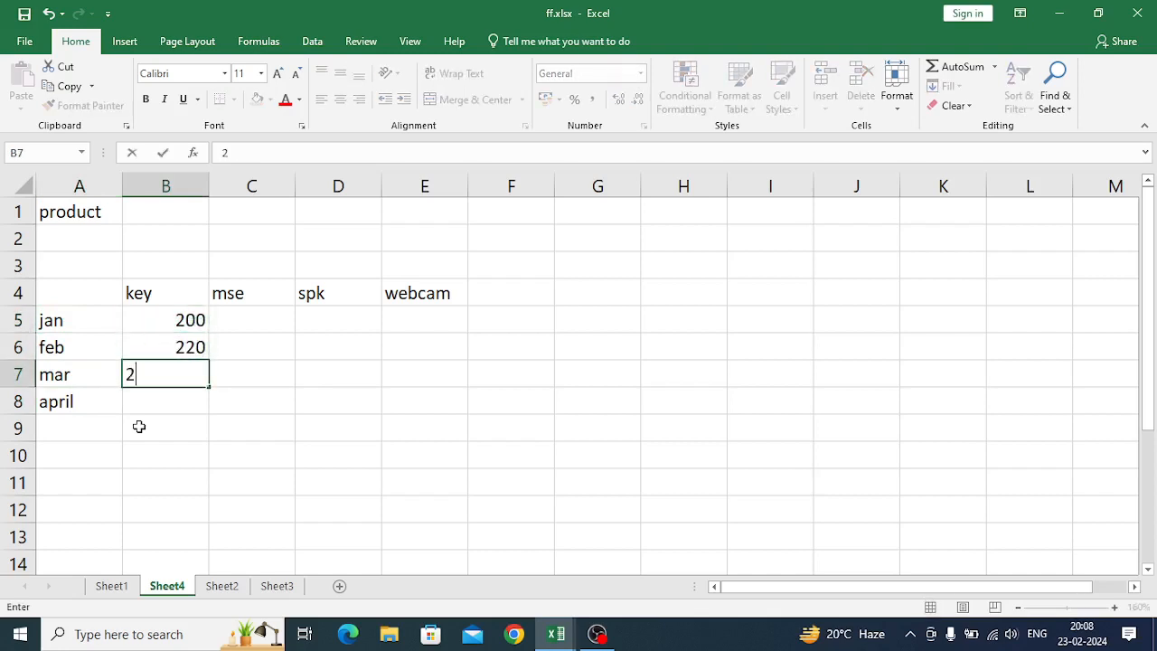
{"action": "key", "text": "Return"}
{"action": "type", "text": "240"}
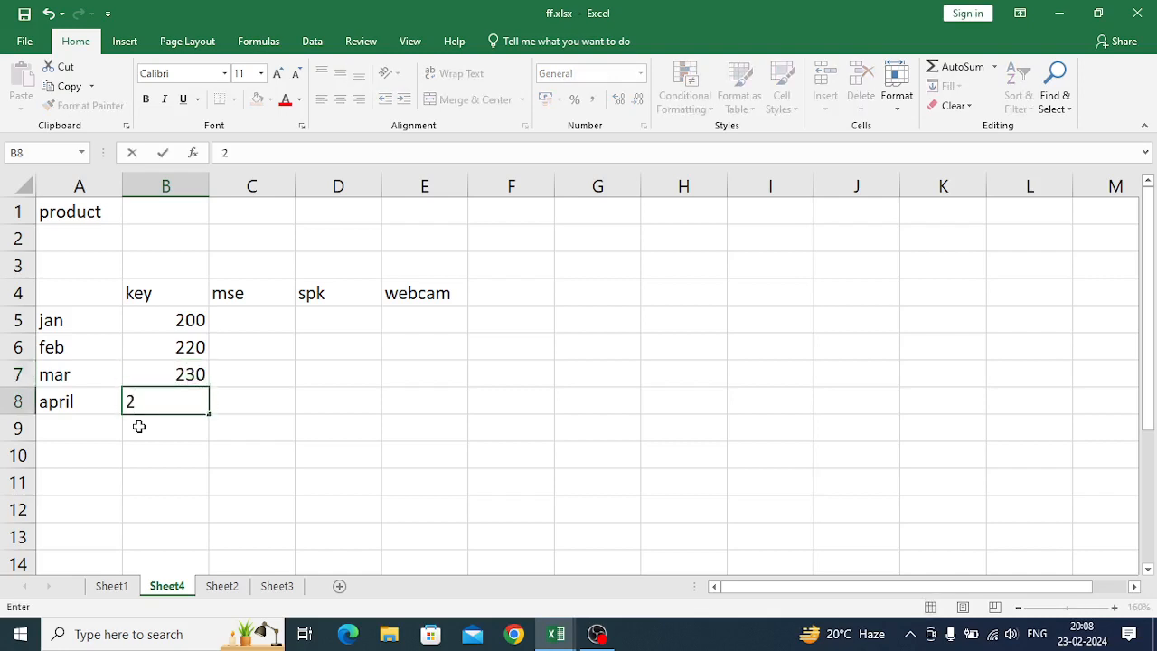
{"action": "key", "text": "Up"}
- Fill the mse column for jan to april (C5 to C8) with 150, 170, 190 and 210
{"action": "key", "text": "Up"}
{"action": "key", "text": "Up"}
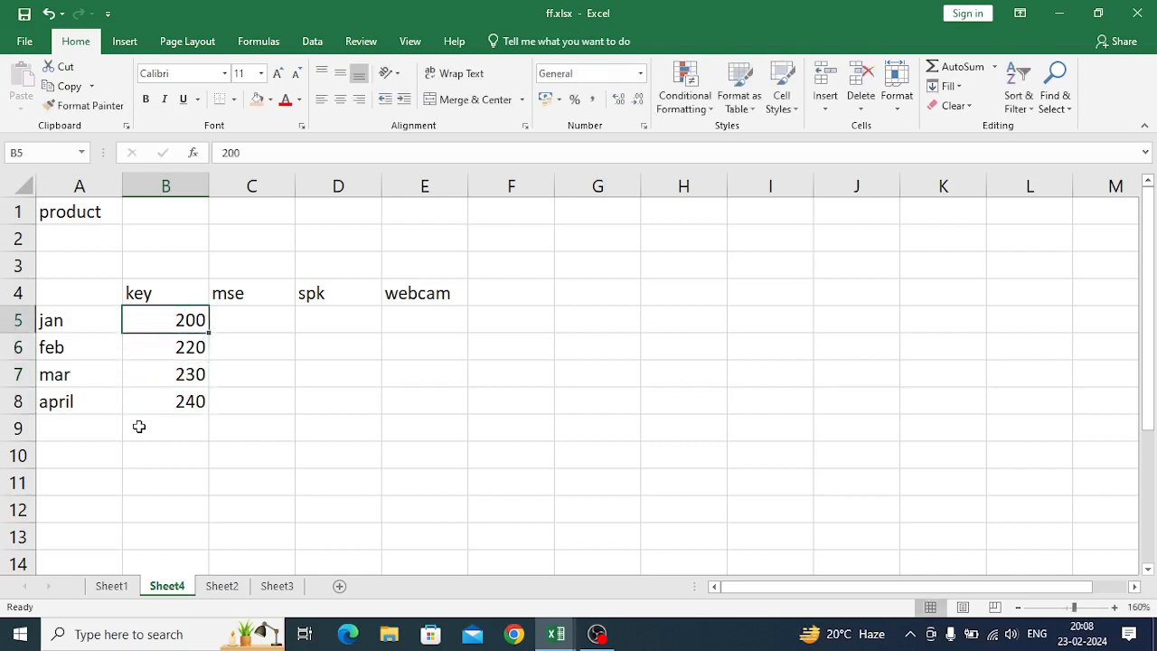
{"action": "key", "text": "Right"}
{"action": "type", "text": "150"}
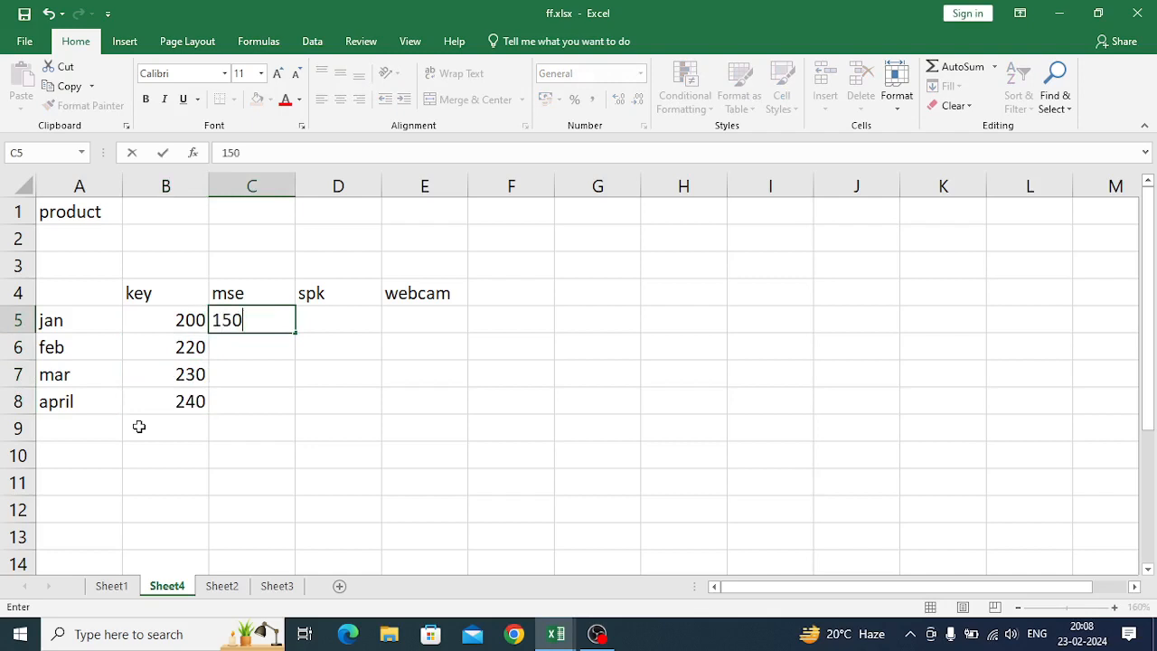
{"action": "key", "text": "Return"}
{"action": "type", "text": "17"}
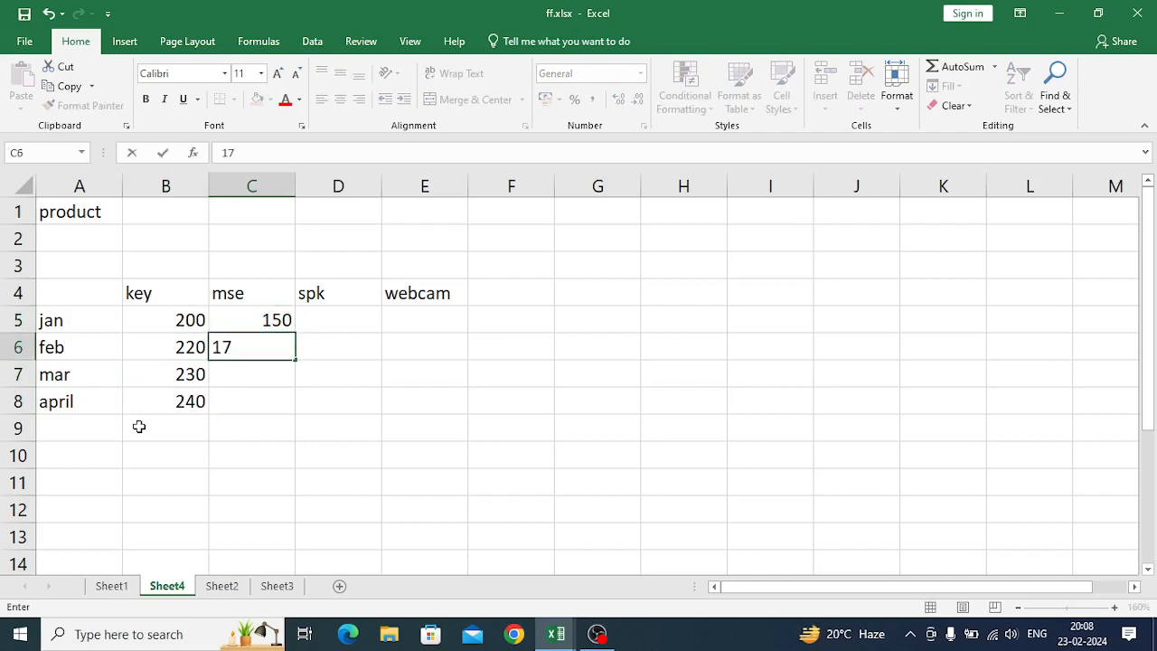
{"action": "type", "text": "0"}
{"action": "key", "text": "Return"}
{"action": "type", "text": "190"}
{"action": "key", "text": "ctrl+Return"}
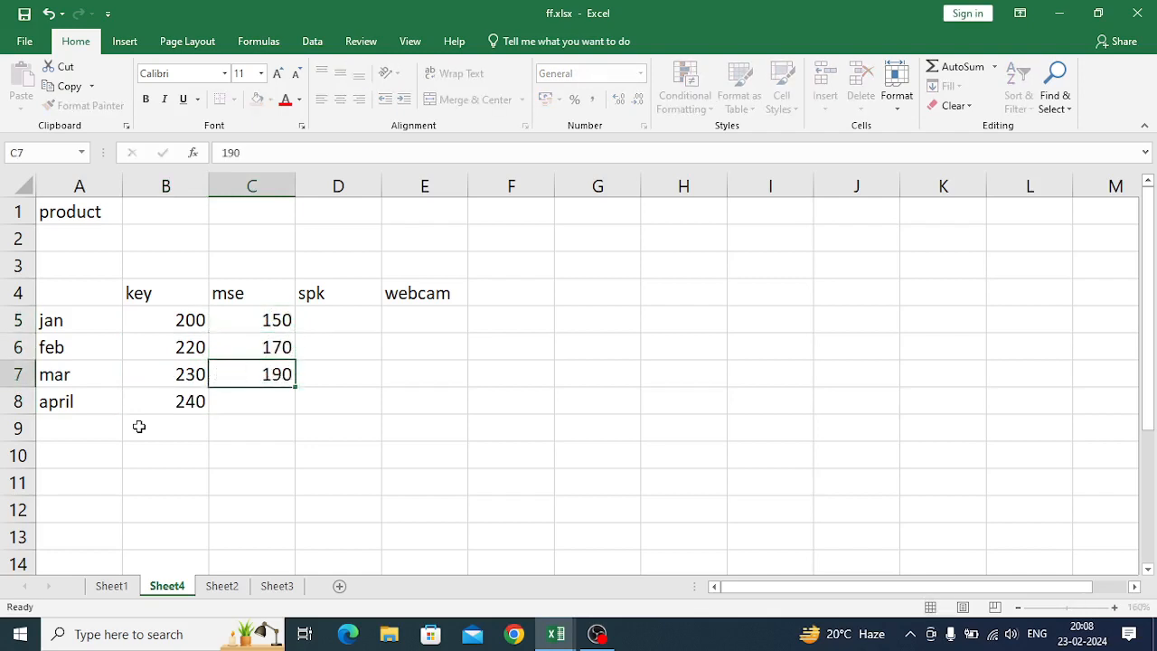
{"action": "key", "text": "Return"}
{"action": "type", "text": "210"}
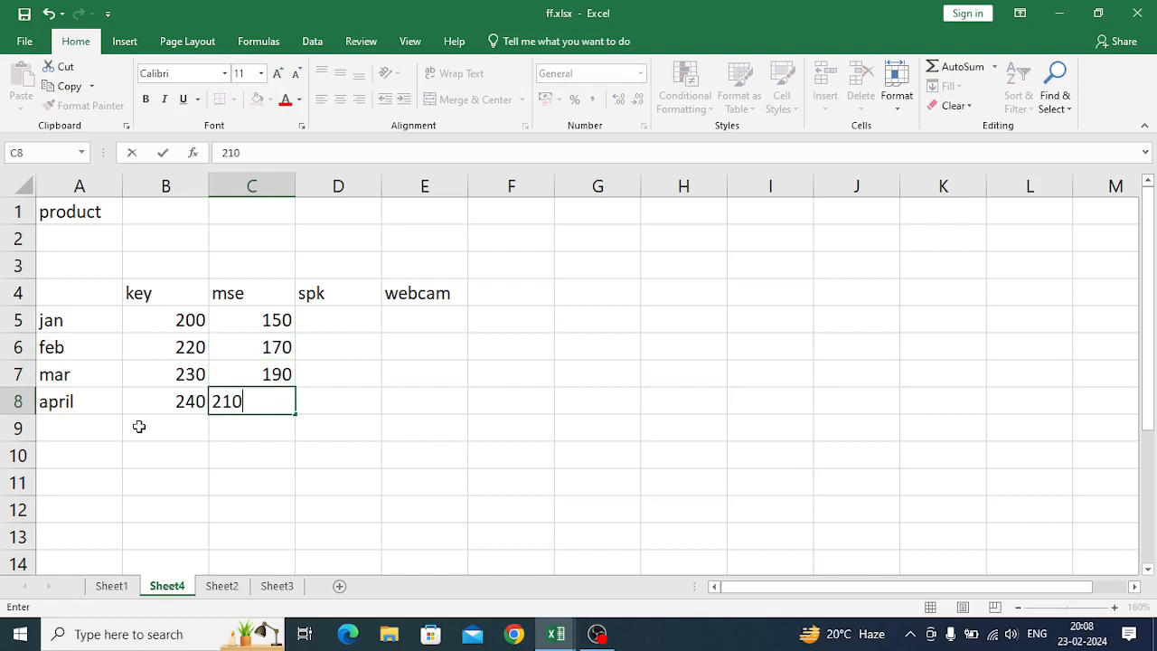
{"action": "key", "text": "Return"}
- Fill the spk column for jan to april (D5 to D8) with 500, 550, 580 and 590
{"action": "key", "text": "Up"}
{"action": "key", "text": "Up"}
{"action": "key", "text": "Up"}
{"action": "key", "text": "Up"}
{"action": "key", "text": "Right"}
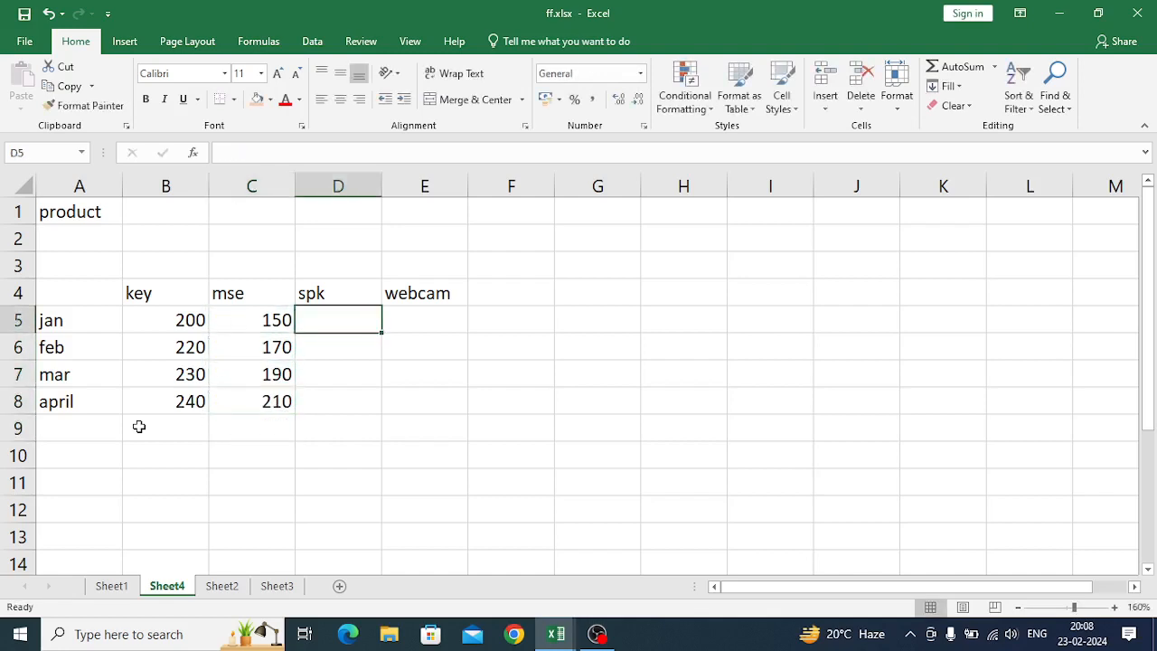
{"action": "type", "text": "500"}
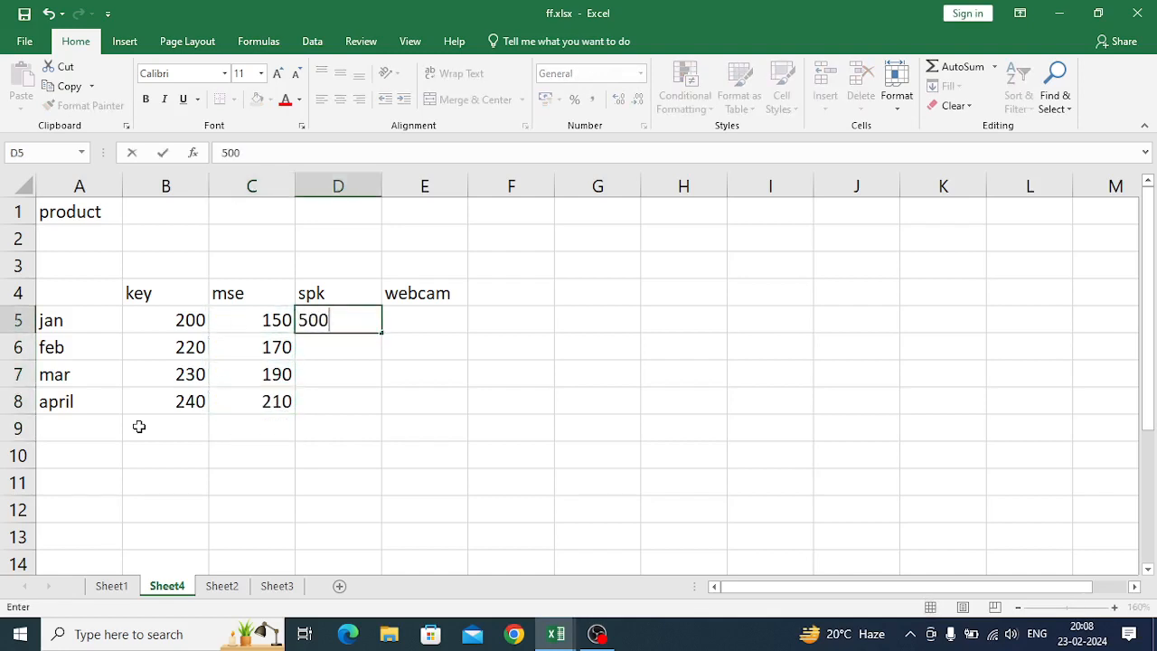
{"action": "key", "text": "Return"}
{"action": "type", "text": "550"}
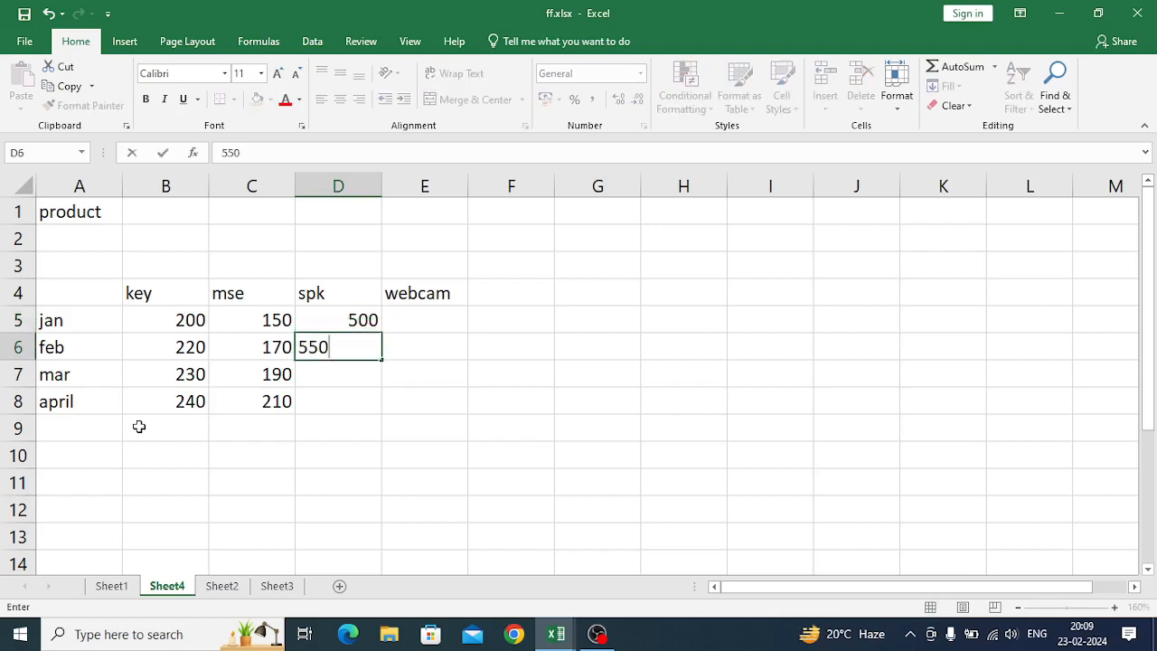
{"action": "key", "text": "Return"}
{"action": "type", "text": "58"}
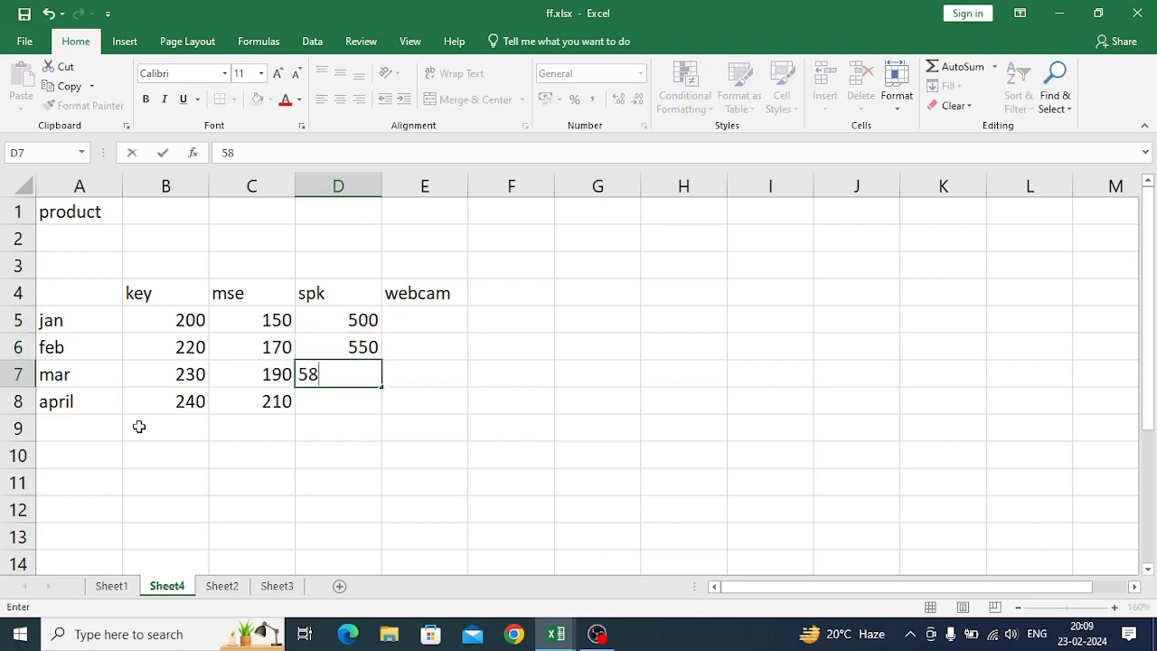
{"action": "type", "text": "0"}
{"action": "key", "text": "Return"}
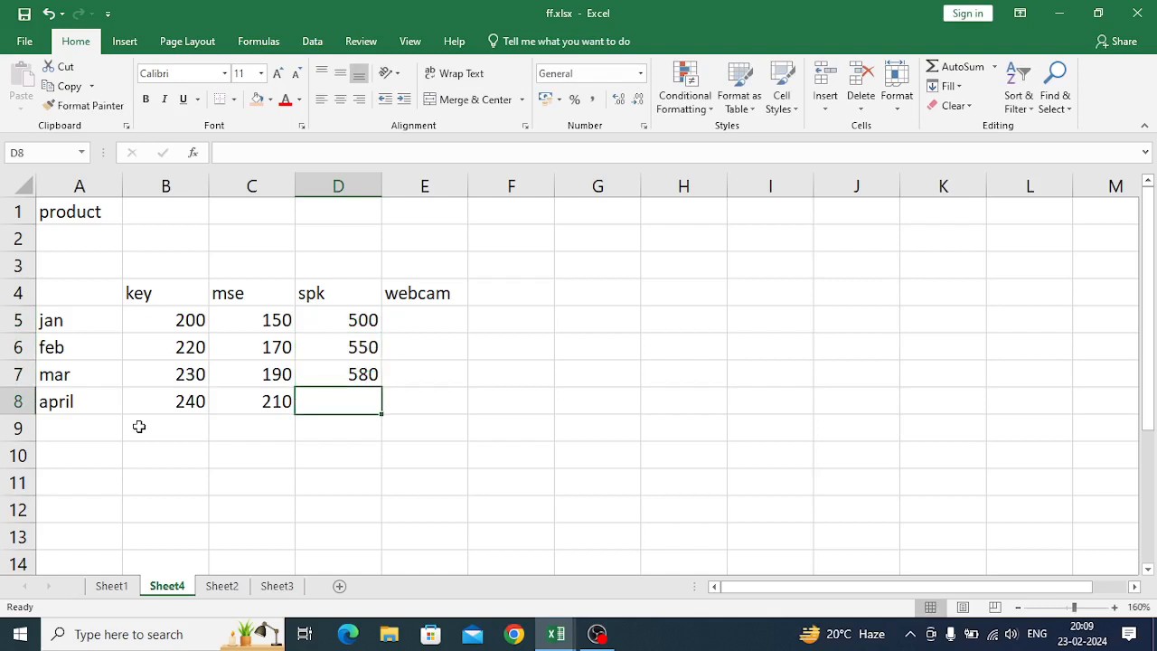
{"action": "type", "text": "590"}
{"action": "key", "text": "Up"}
- Fill the webcam column for jan to april (E5 to E8) with 700, 750, 770 and 790
{"action": "key", "text": "Up"}
{"action": "key", "text": "Up"}
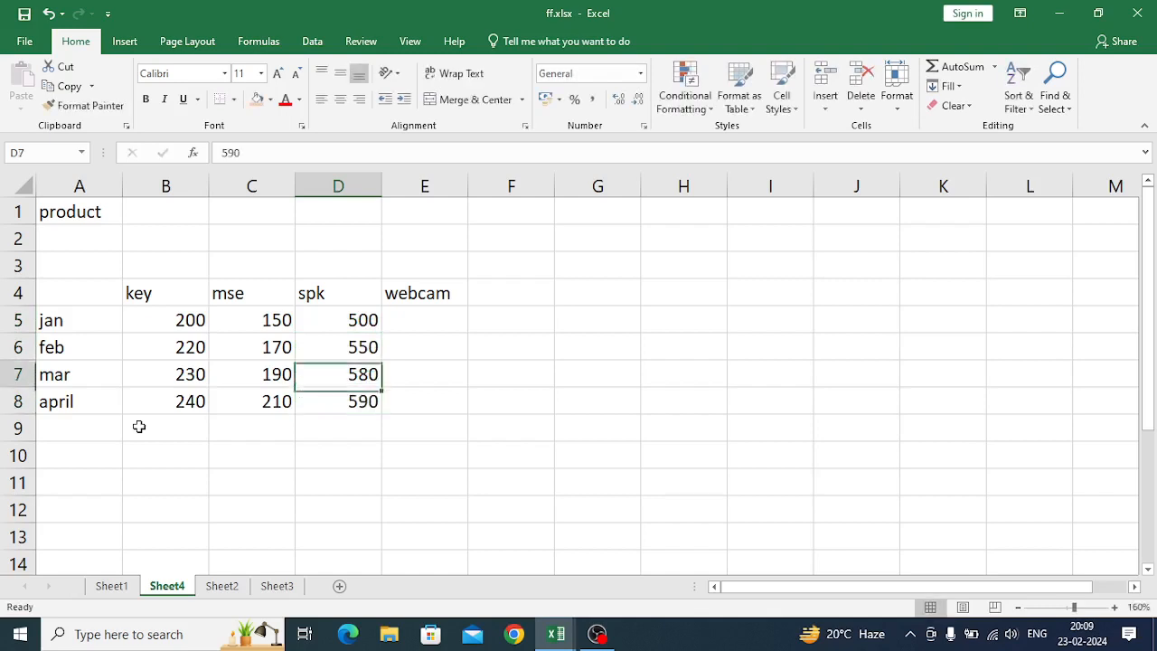
{"action": "key", "text": "Right"}
{"action": "type", "text": "7"}
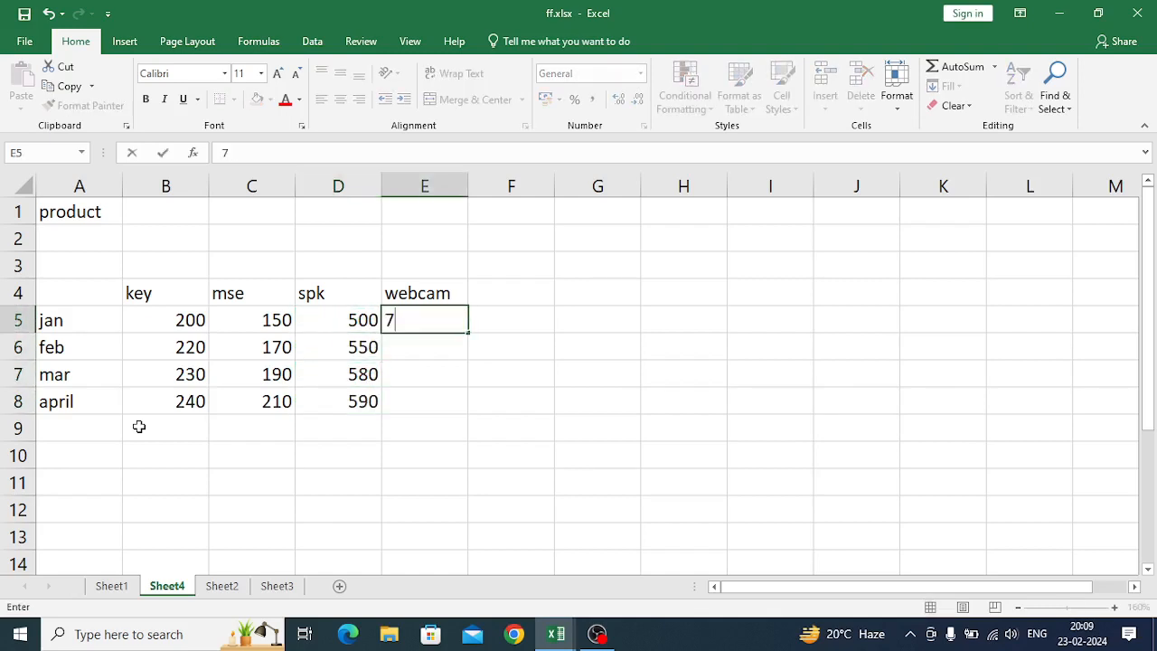
{"action": "type", "text": "00"}
{"action": "key", "text": "Return"}
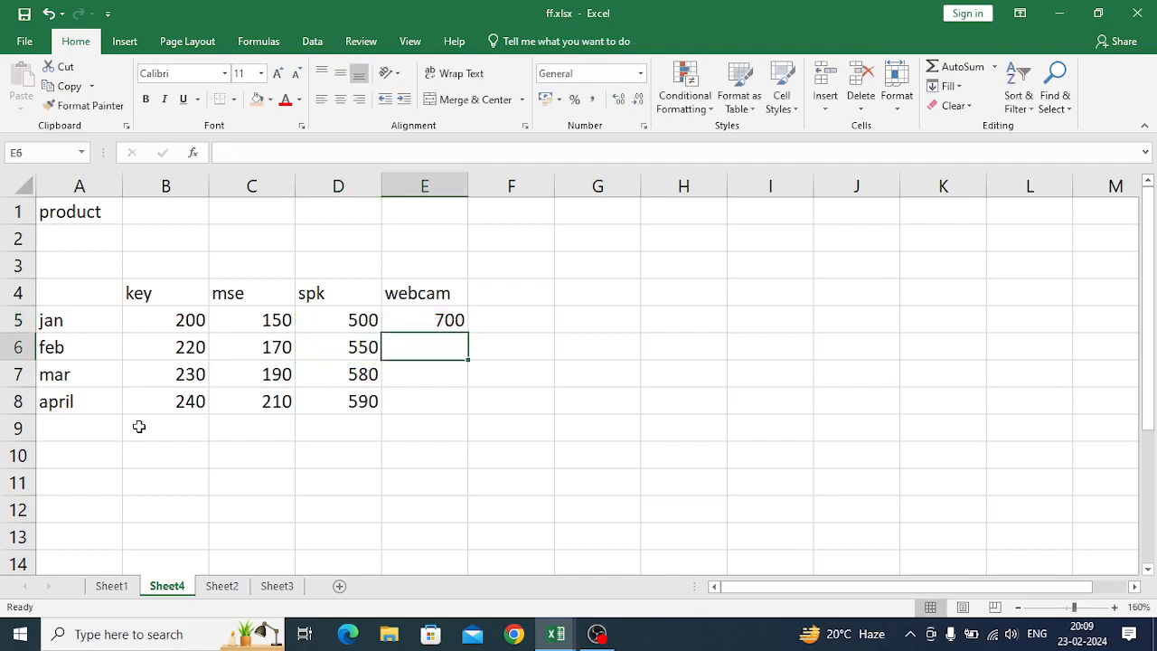
{"action": "type", "text": "750"}
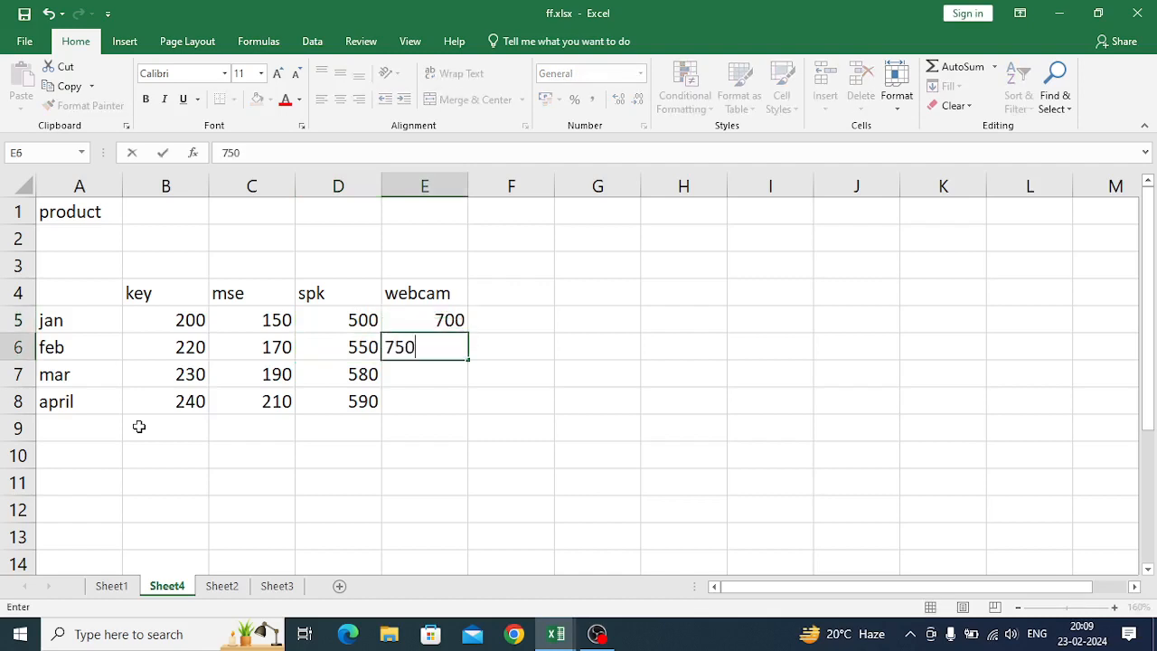
{"action": "key", "text": "Return"}
{"action": "type", "text": "77"}
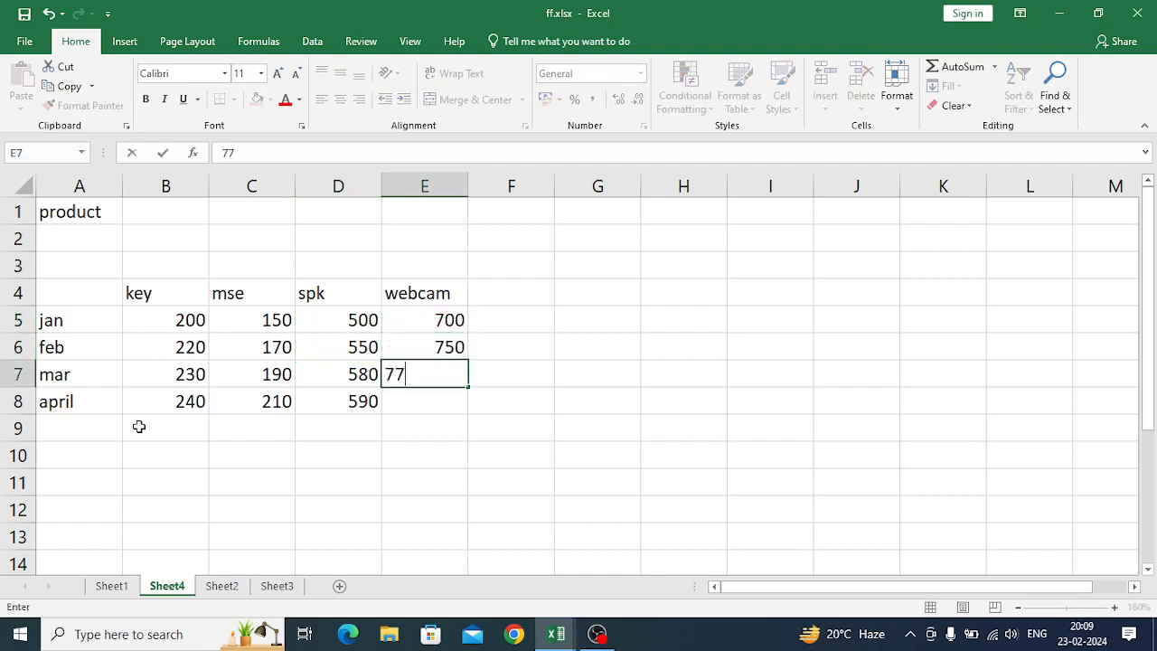
{"action": "type", "text": "0"}
{"action": "key", "text": "Return"}
{"action": "type", "text": "790"}
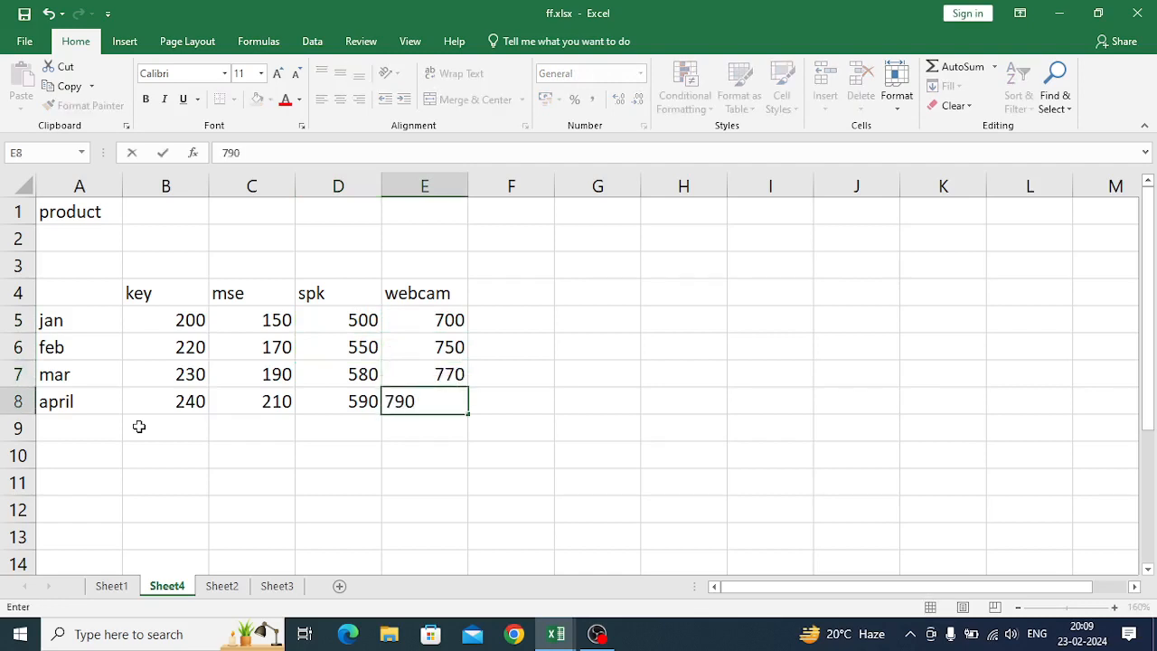
{"action": "key", "text": "Return"}
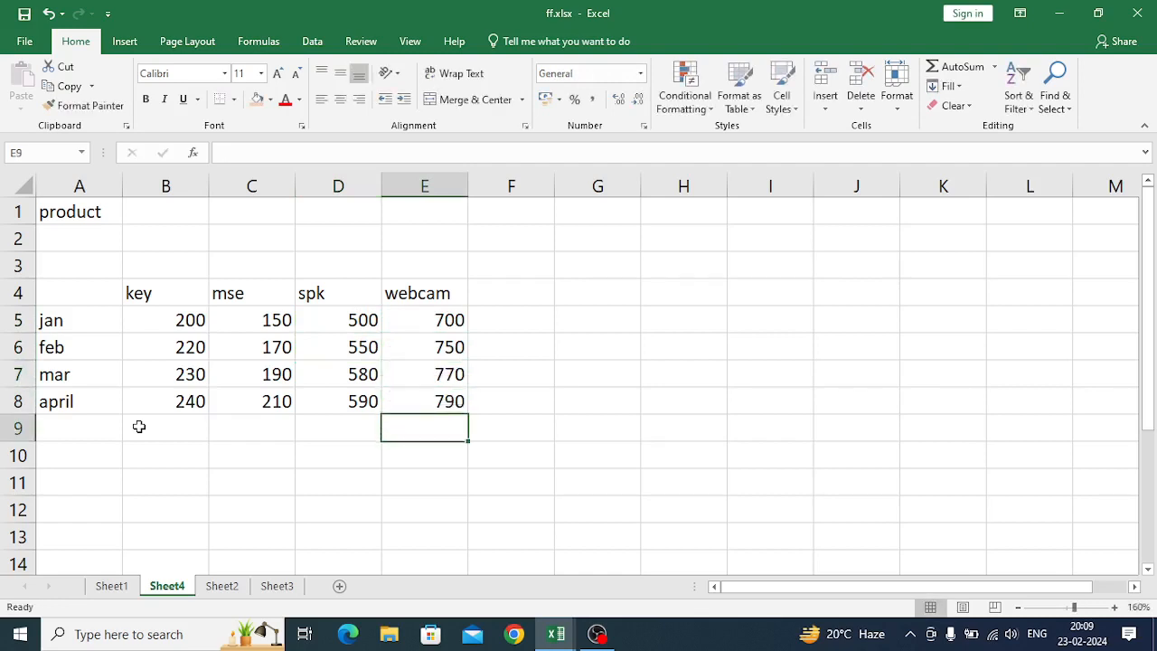
- Centre the contents of the whole product table, A4 to E8, horizontally
{"action": "left_click_drag", "start_coordinate": [57, 289], "coordinate": [424, 405]}
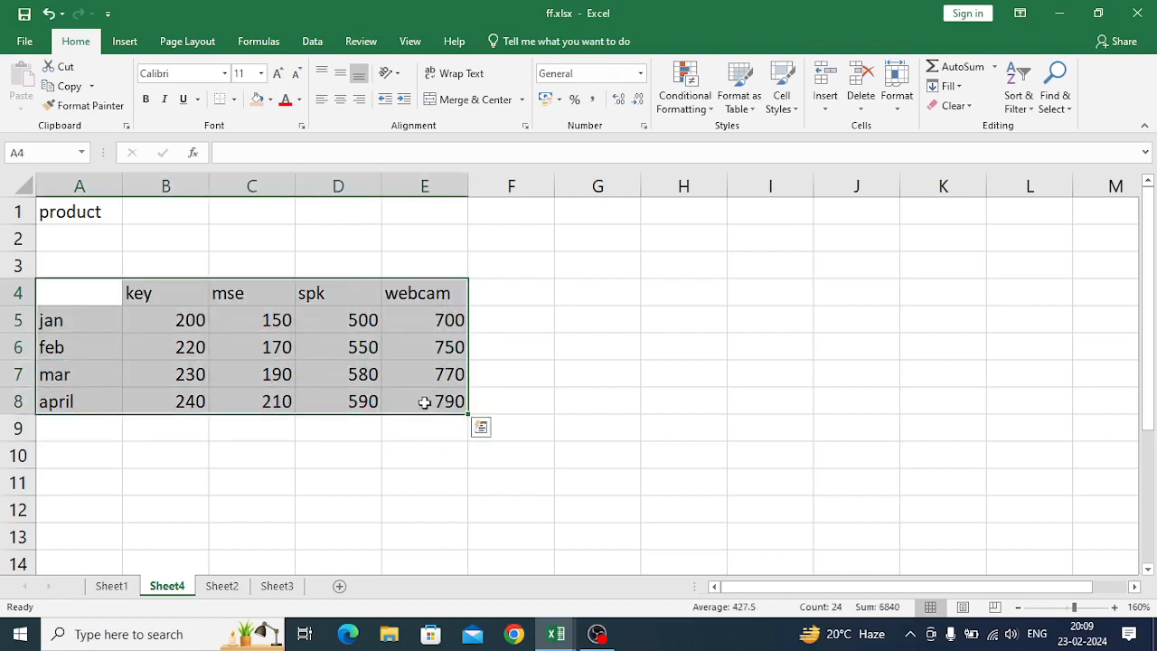
{"action": "left_click", "coordinate": [341, 101]}
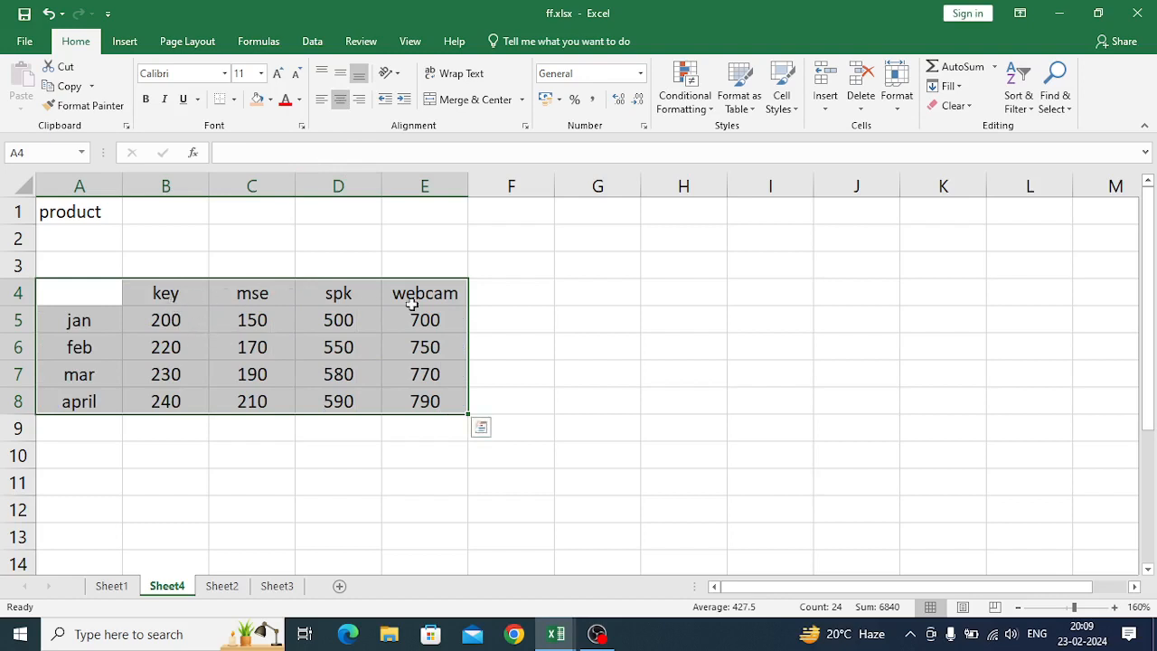
{"action": "left_click", "coordinate": [85, 483]}
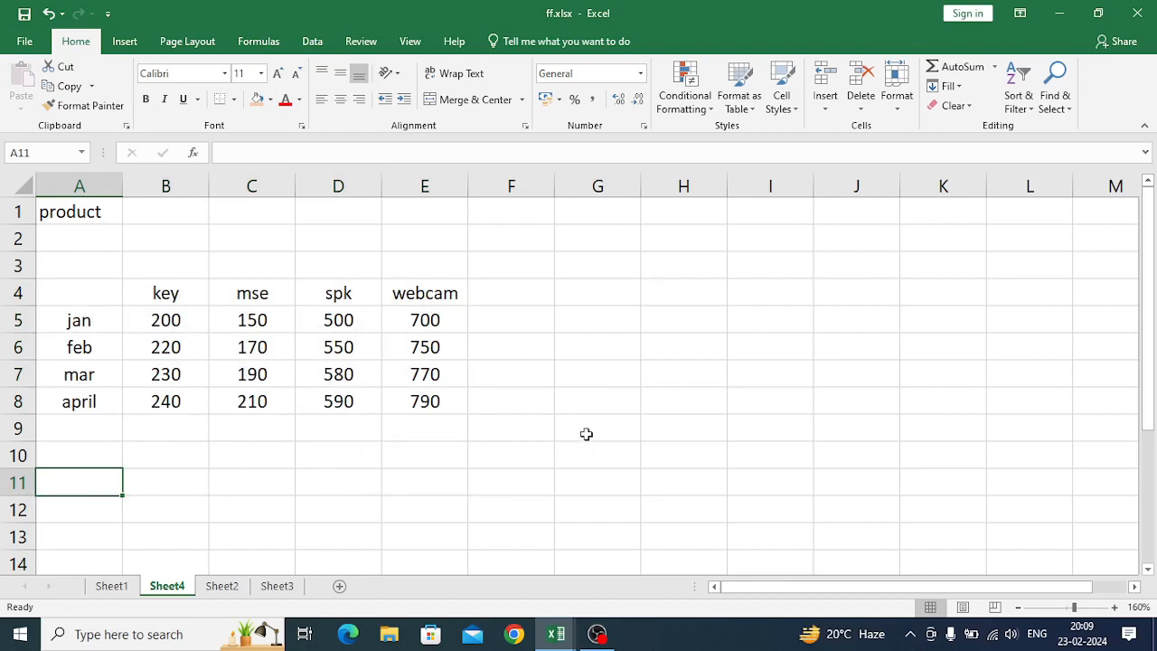
- Enter the heading "code" in cell H4, beside the product table
{"action": "left_click", "coordinate": [673, 242]}
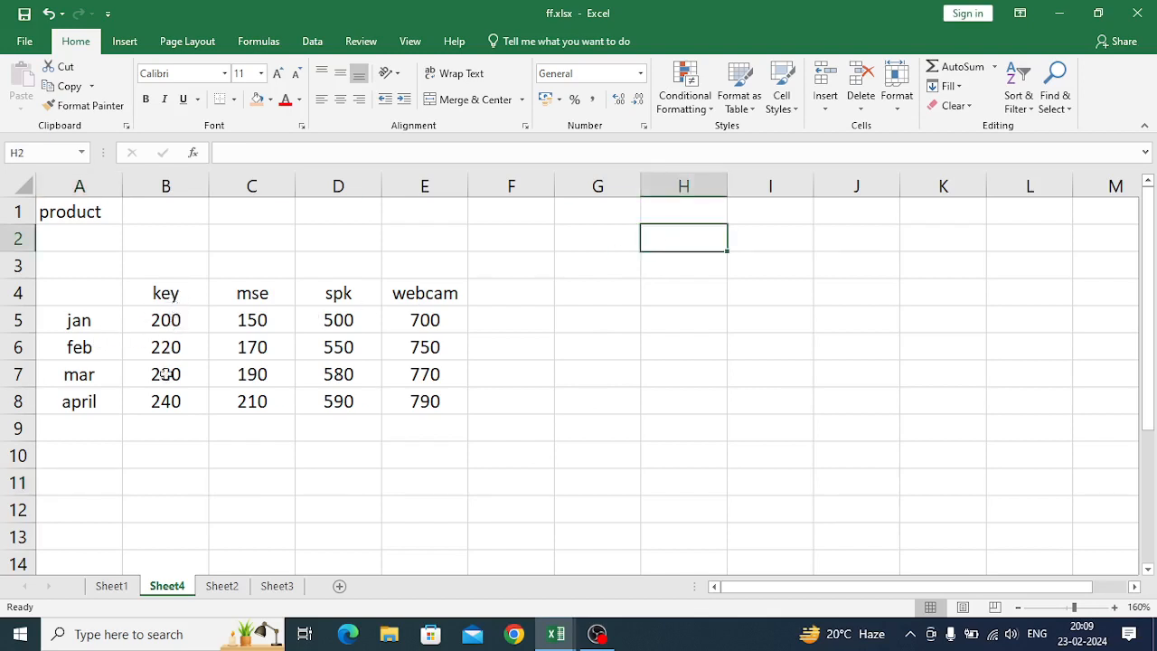
{"action": "left_click", "coordinate": [669, 301]}
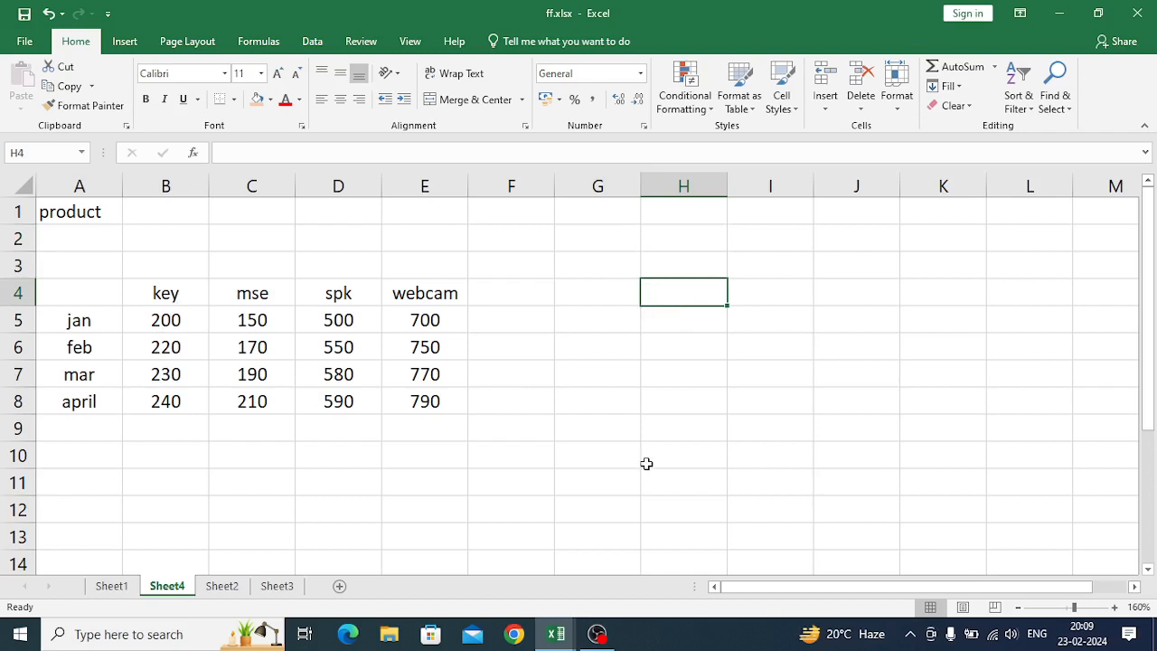
{"action": "type", "text": "code"}
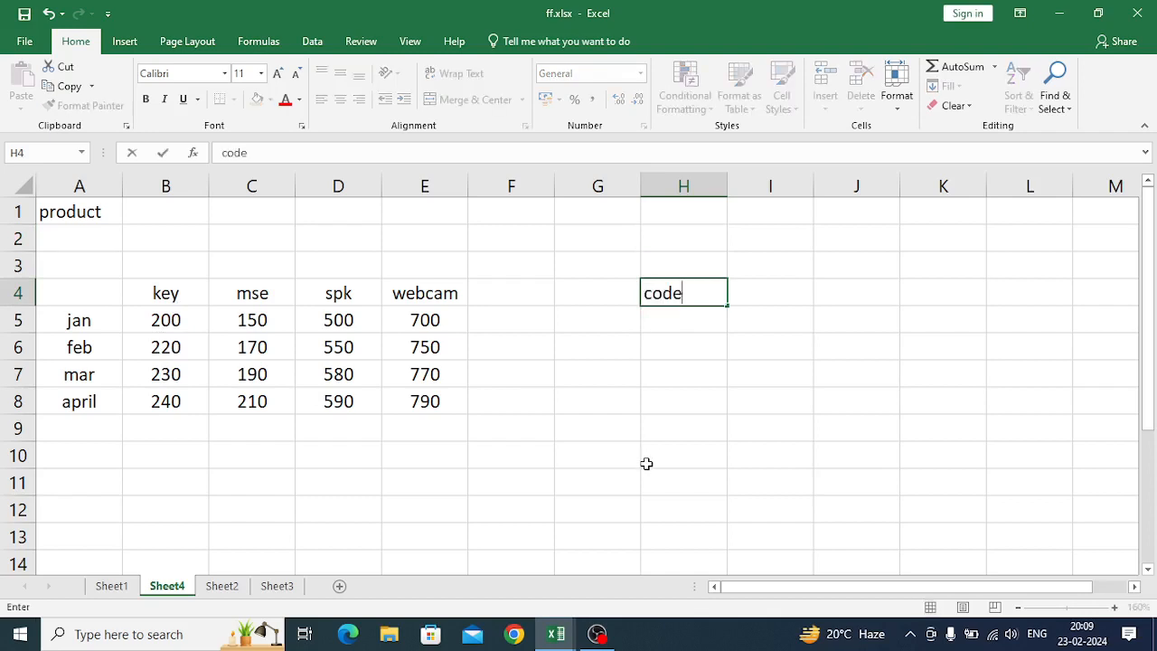
{"action": "key", "text": "Return"}
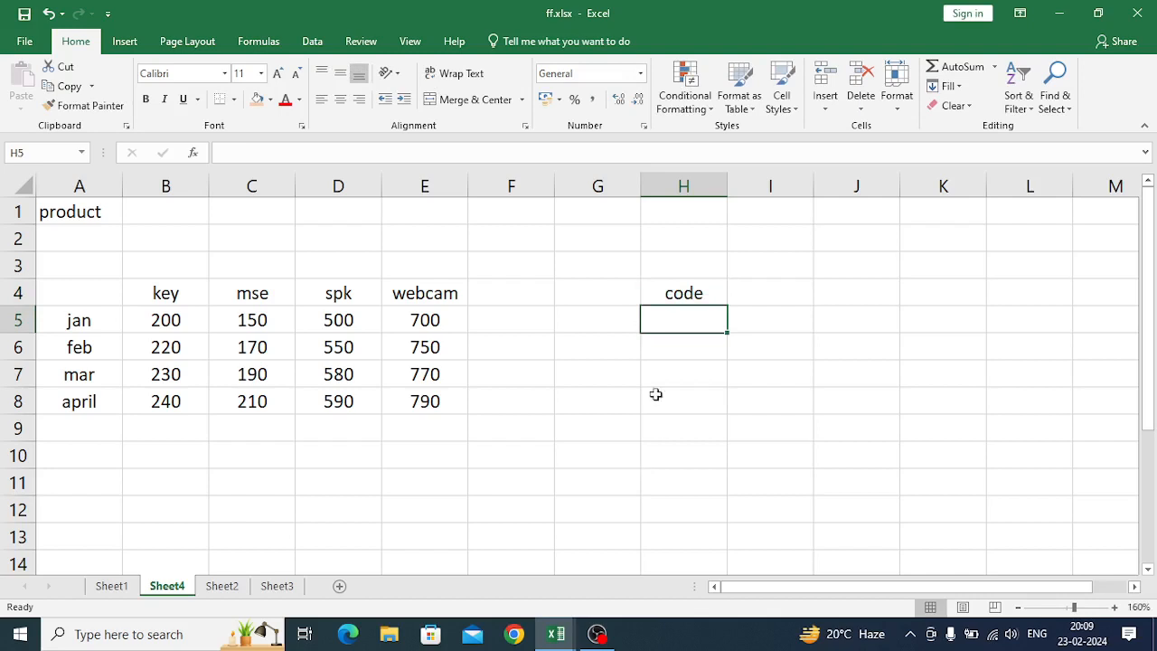
- Replace the heading in cell H4 with "product"
{"action": "left_click", "coordinate": [669, 298]}
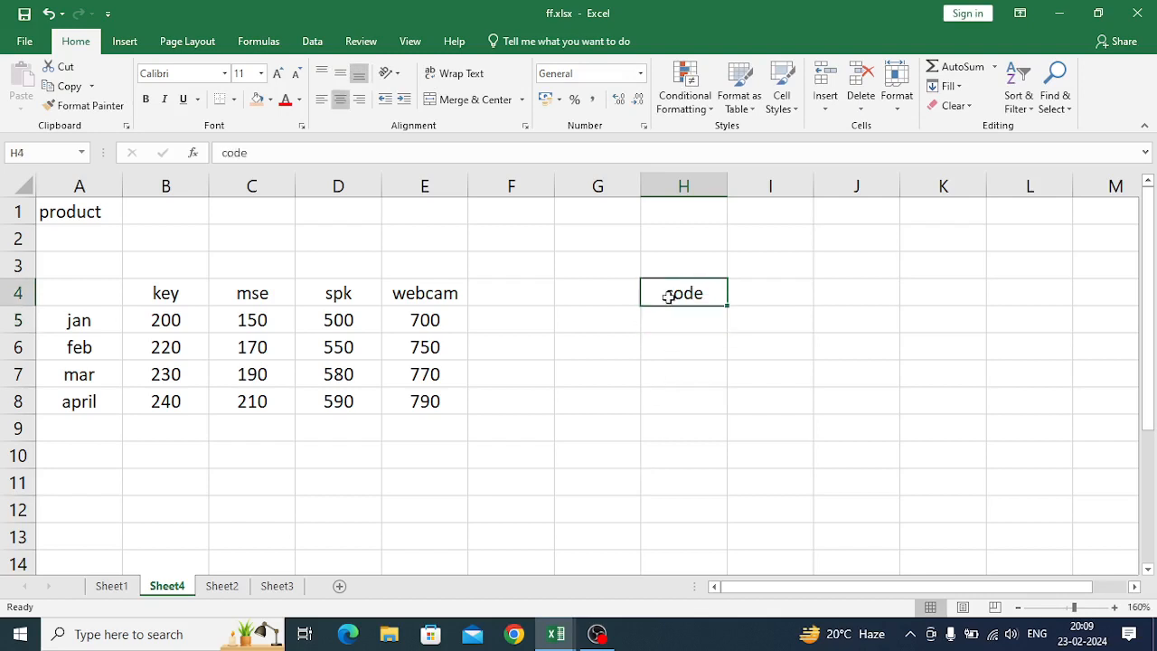
{"action": "type", "text": "procu"}
{"action": "key", "text": "BackSpace"}
{"action": "key", "text": "BackSpace"}
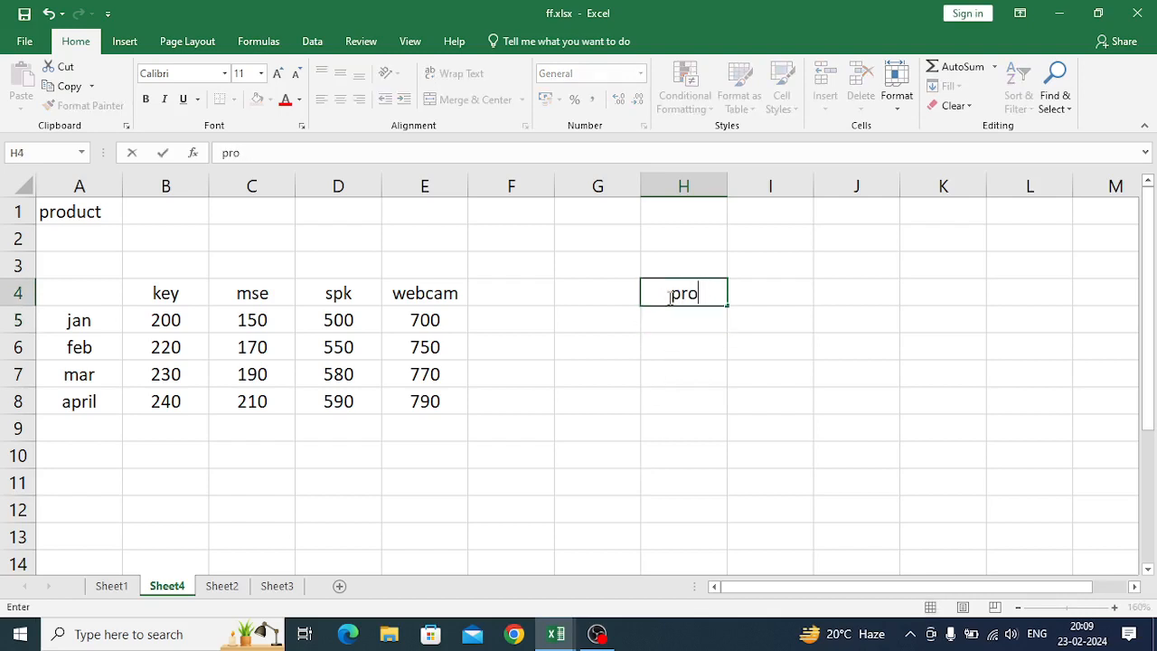
{"action": "type", "text": "duct"}
{"action": "key", "text": "Return"}
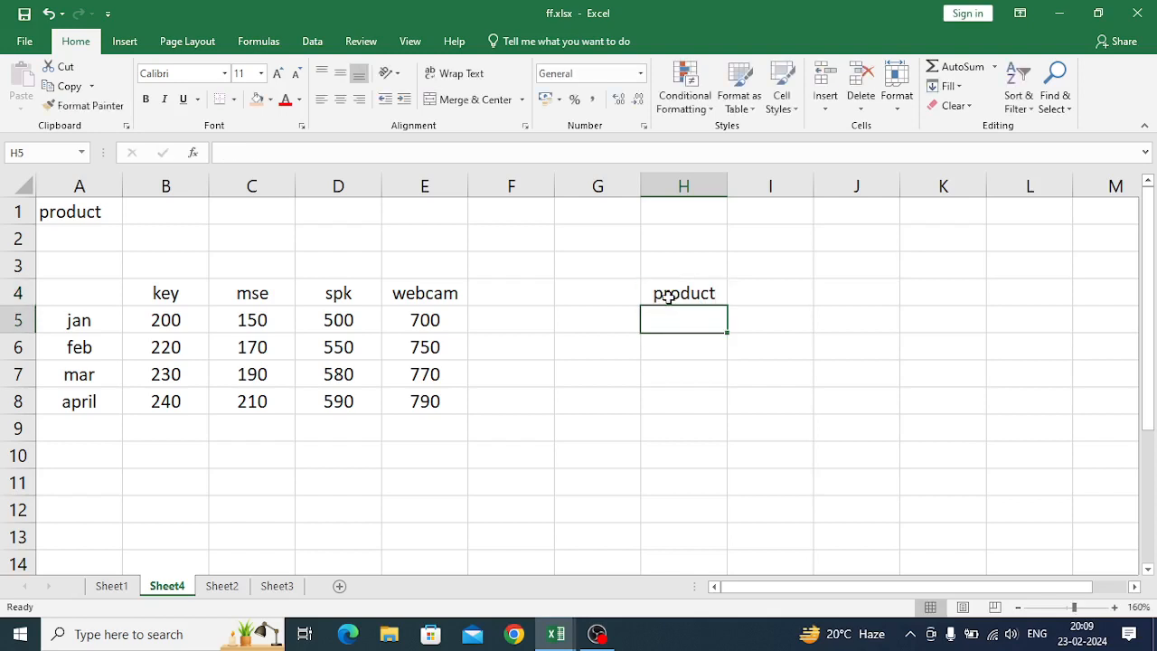
- Give cell I4, next to the product heading, a light orange fill
{"action": "left_click", "coordinate": [758, 296]}
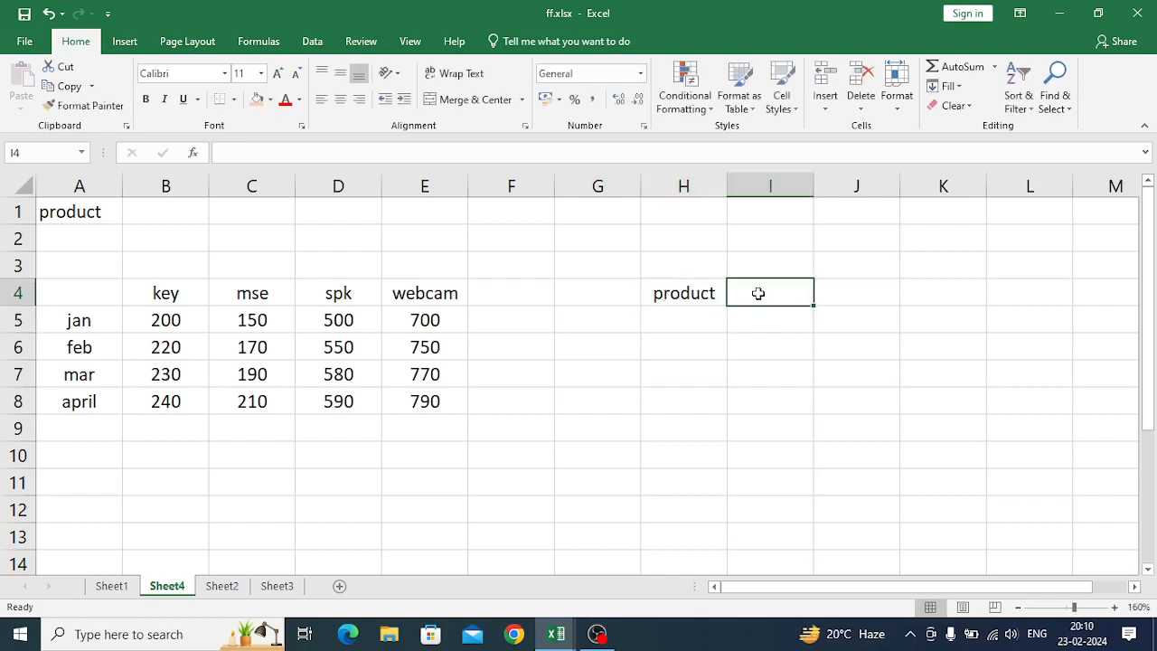
{"action": "left_click", "coordinate": [257, 98]}
{"action": "left_click", "coordinate": [676, 450]}
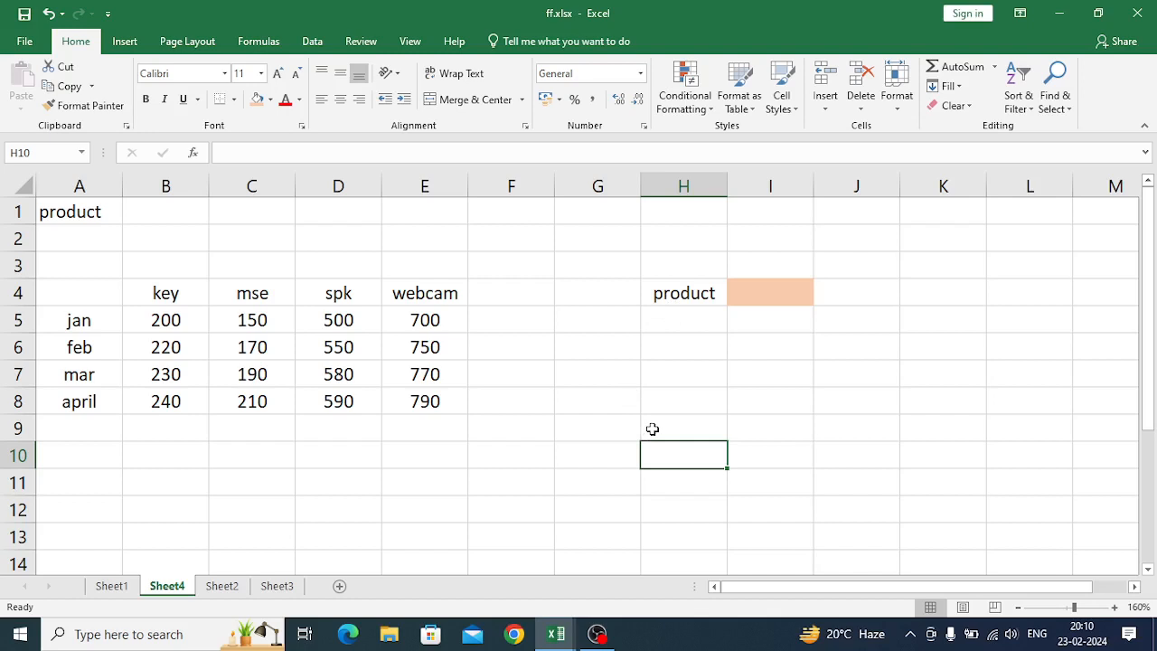
- Start an HLOOKUP formula in cell G10 and open its function arguments, keeping the product cell I4 in view
{"action": "left_click", "coordinate": [619, 457]}
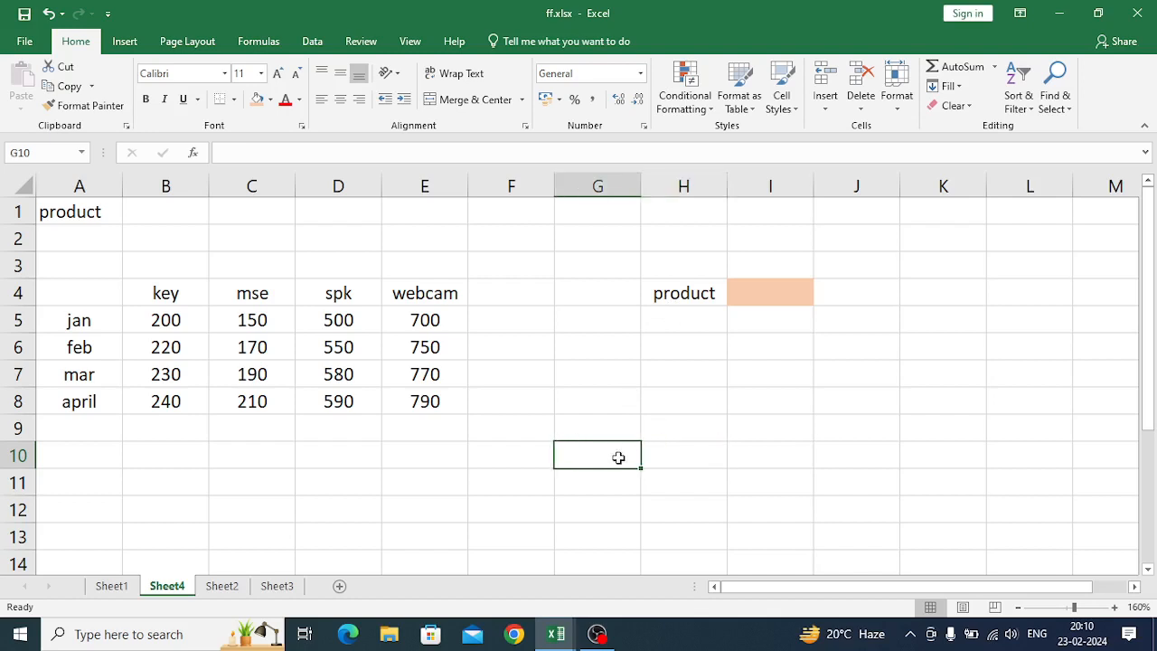
{"action": "type", "text": "="}
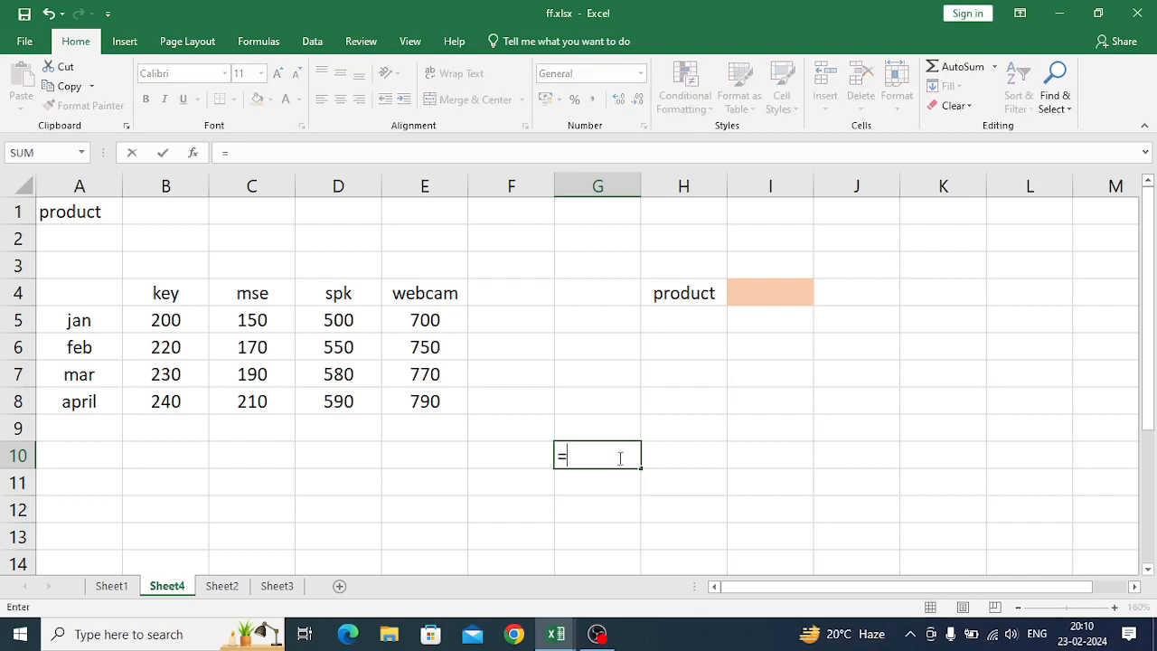
{"action": "type", "text": "hloo"}
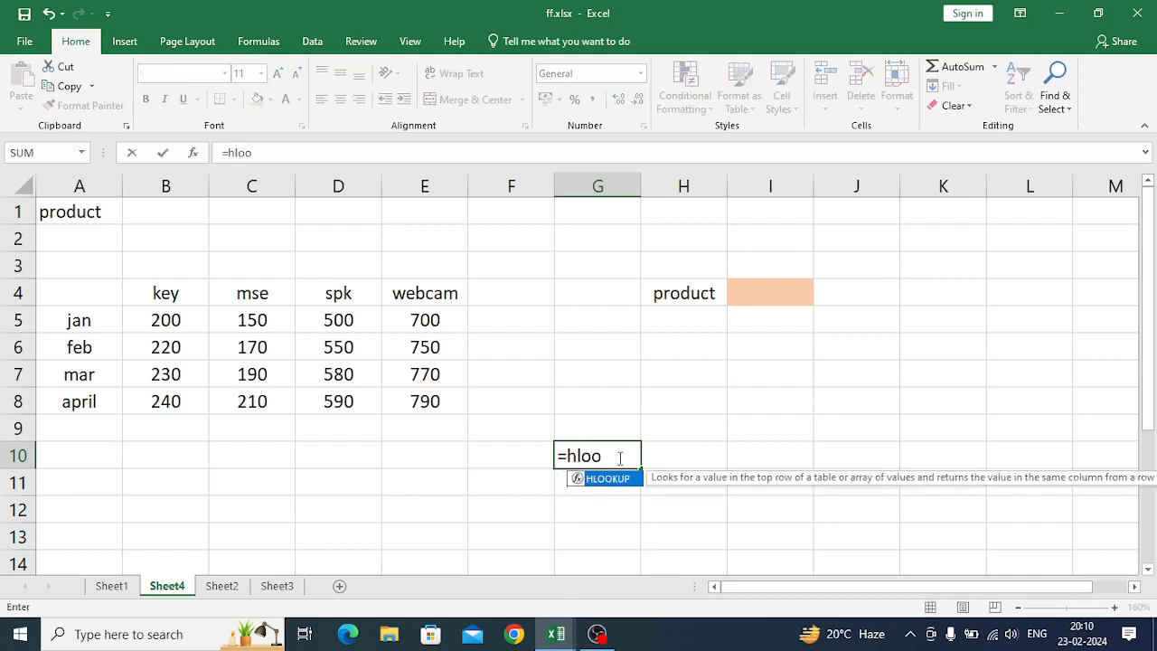
{"action": "type", "text": "kup("}
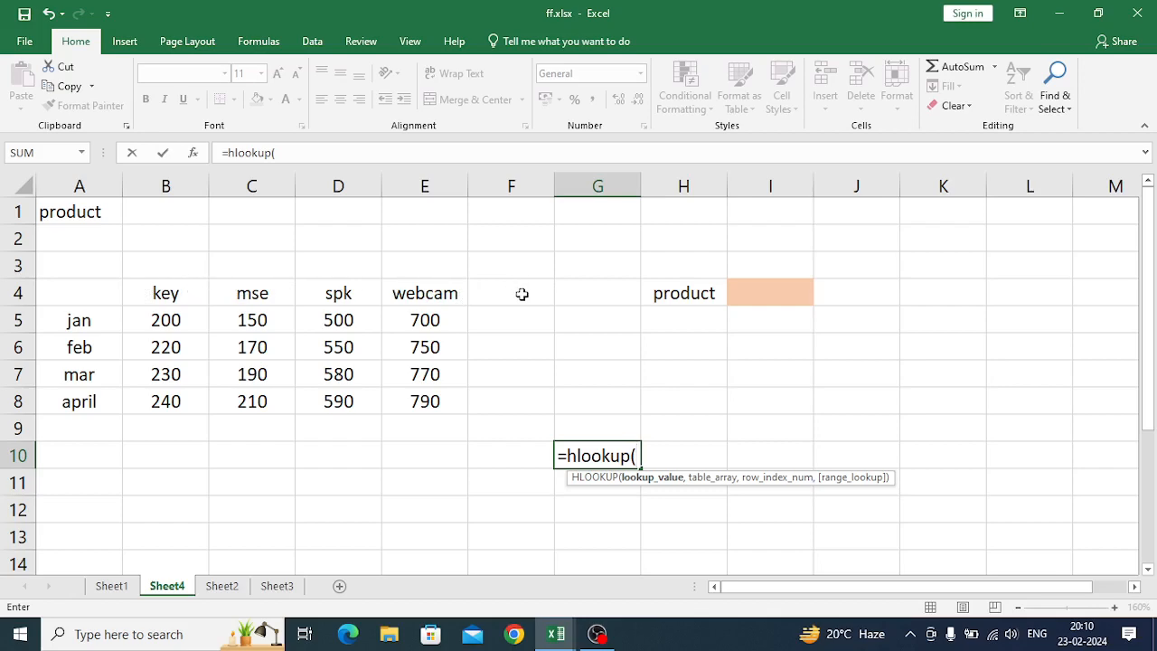
{"action": "left_click", "coordinate": [194, 153]}
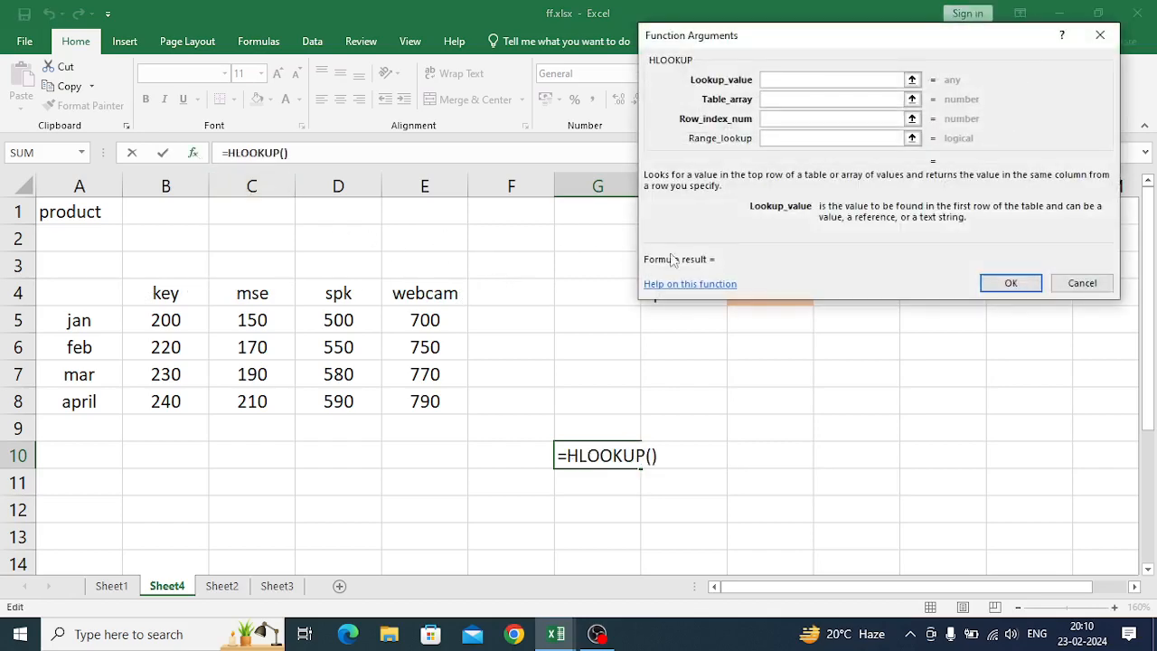
{"action": "left_click_drag", "start_coordinate": [797, 47], "coordinate": [579, 15]}
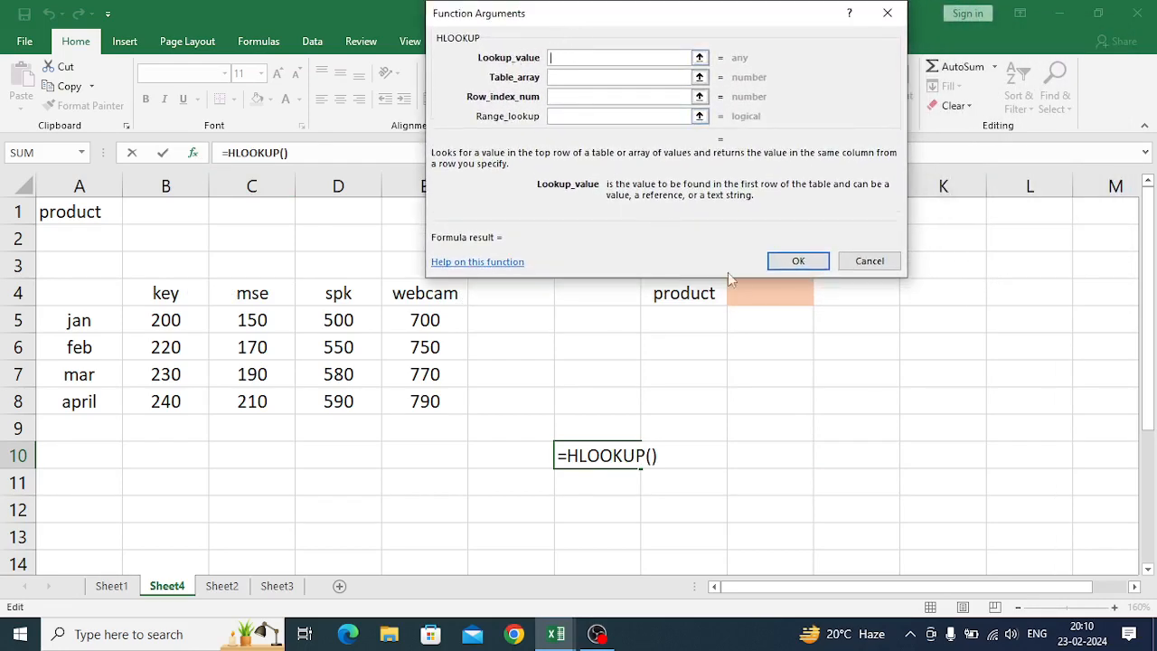
- Set the HLOOKUP lookup value to I4 and the table array to B4:E8
{"action": "left_click", "coordinate": [754, 293]}
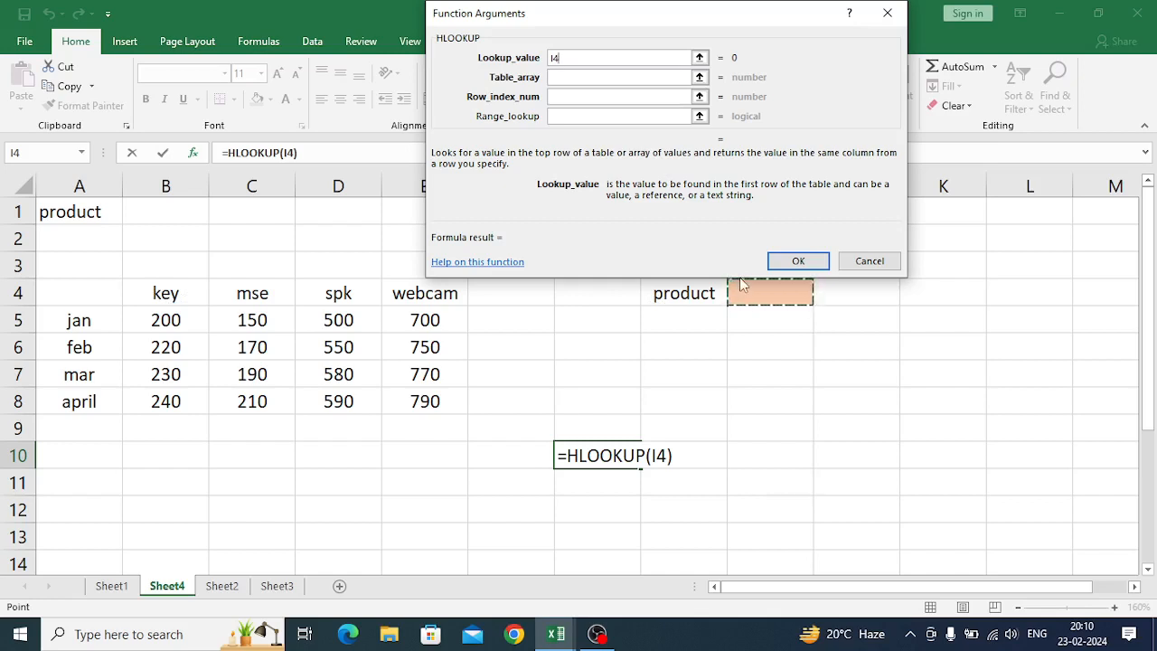
{"action": "left_click", "coordinate": [555, 76]}
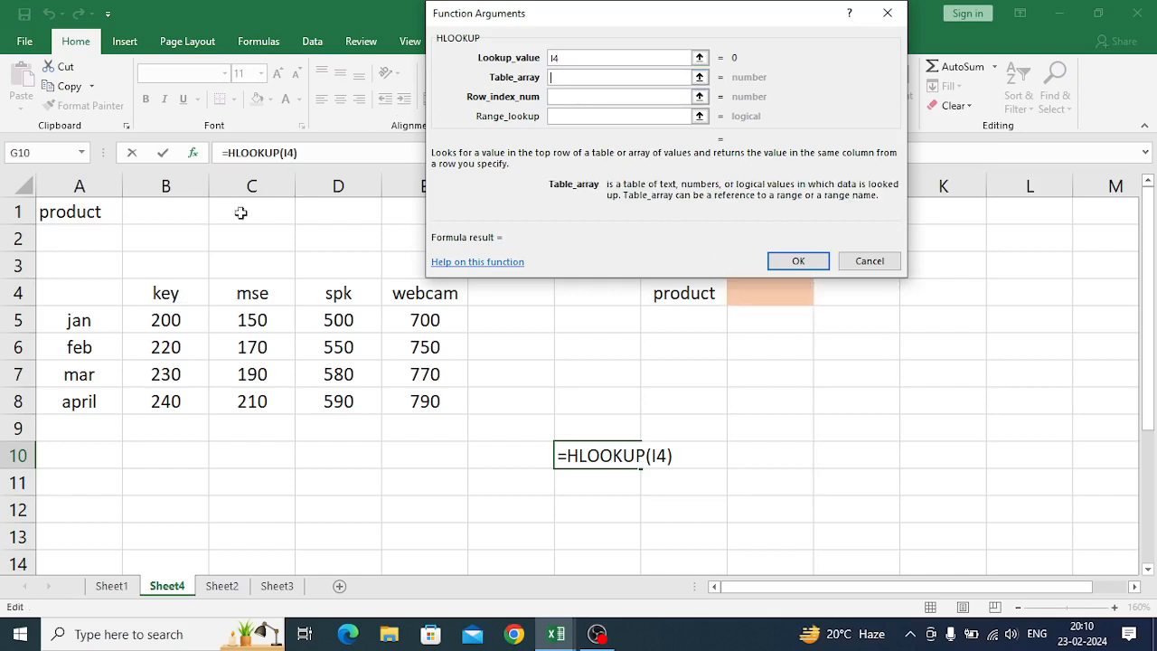
{"action": "left_click", "coordinate": [140, 295]}
{"action": "left_click_drag", "start_coordinate": [140, 295], "coordinate": [428, 406]}
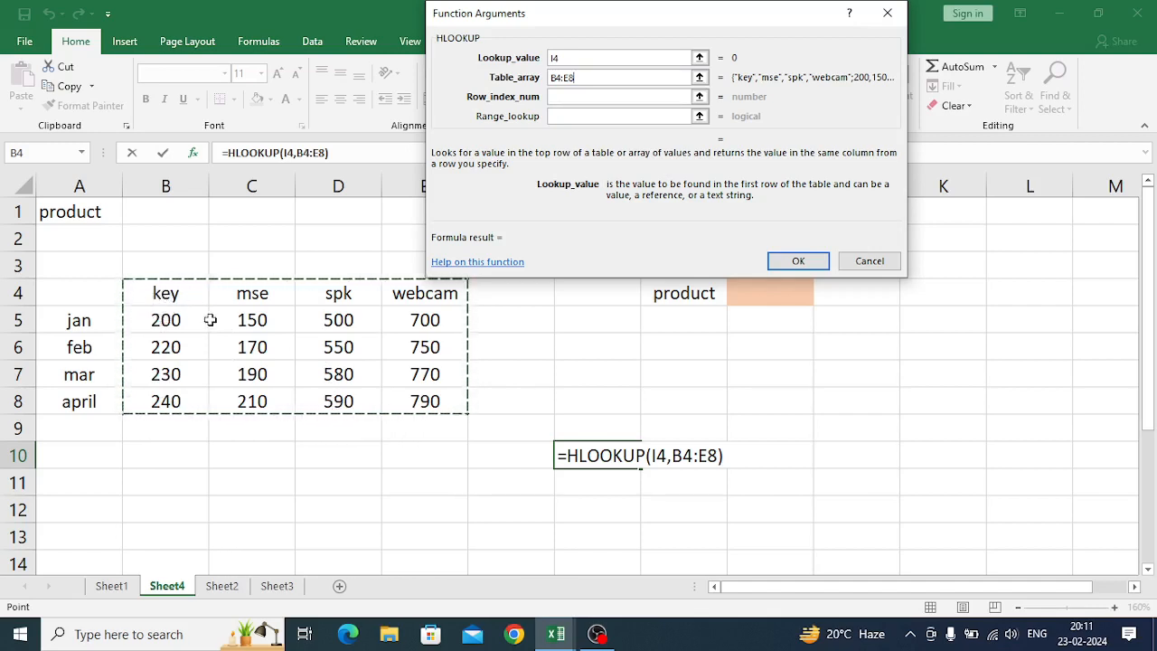
- Complete the HLOOKUP in G10 with row index number 3 and range lookup 0
{"action": "left_click", "coordinate": [554, 96]}
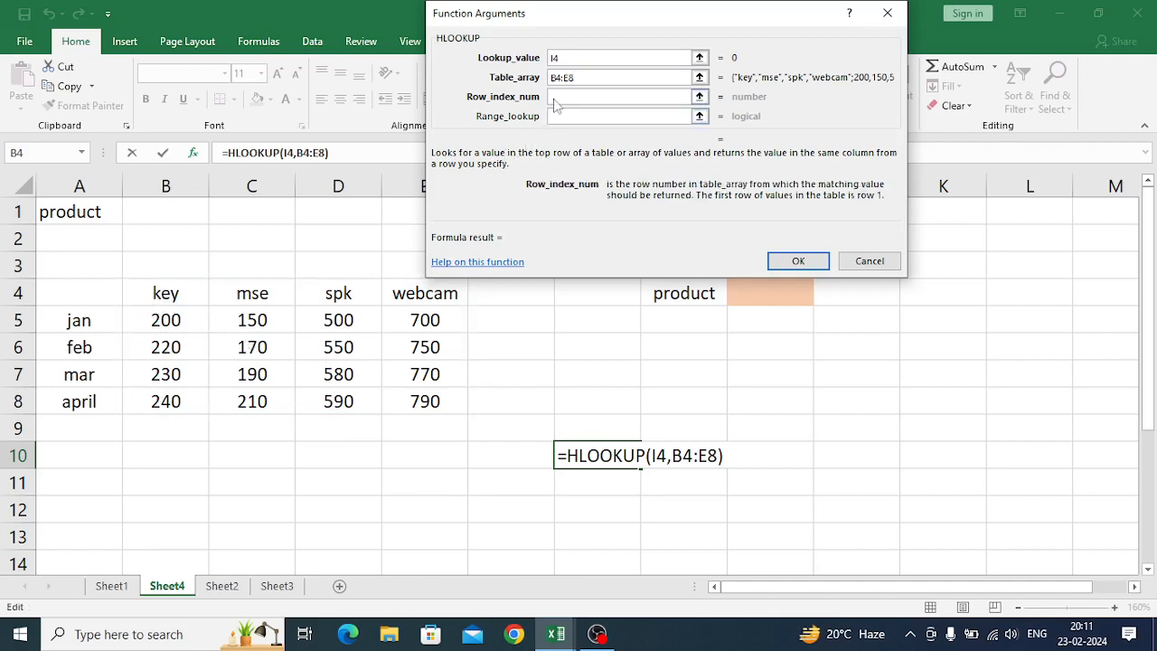
{"action": "type", "text": "3"}
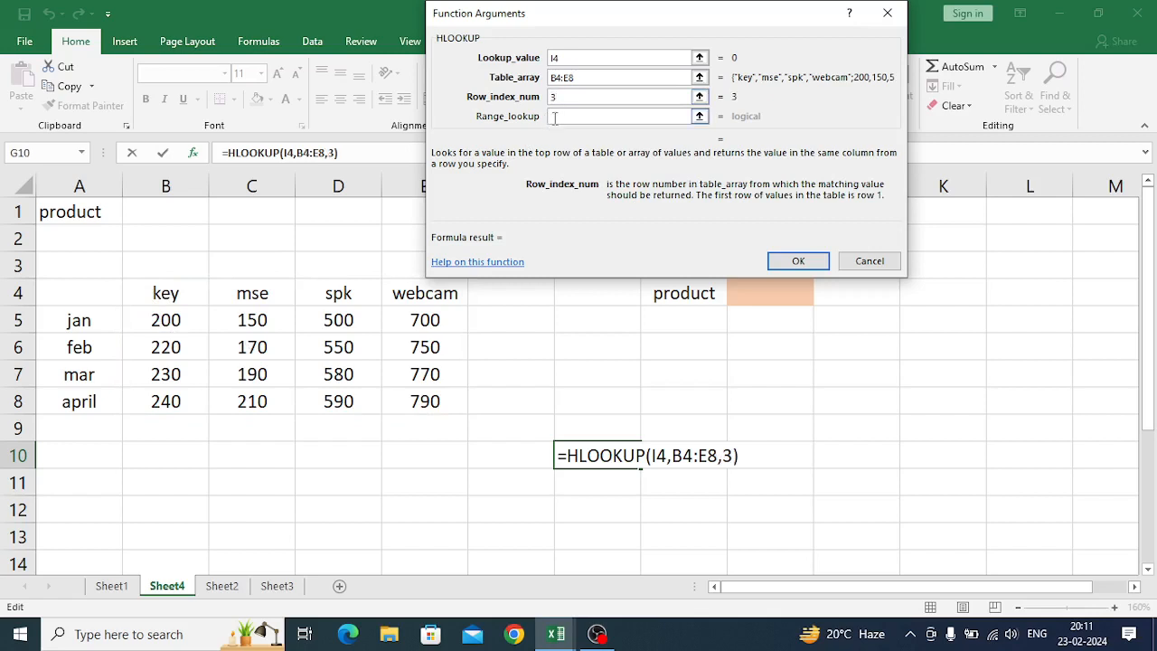
{"action": "left_click", "coordinate": [554, 117]}
{"action": "type", "text": "0"}
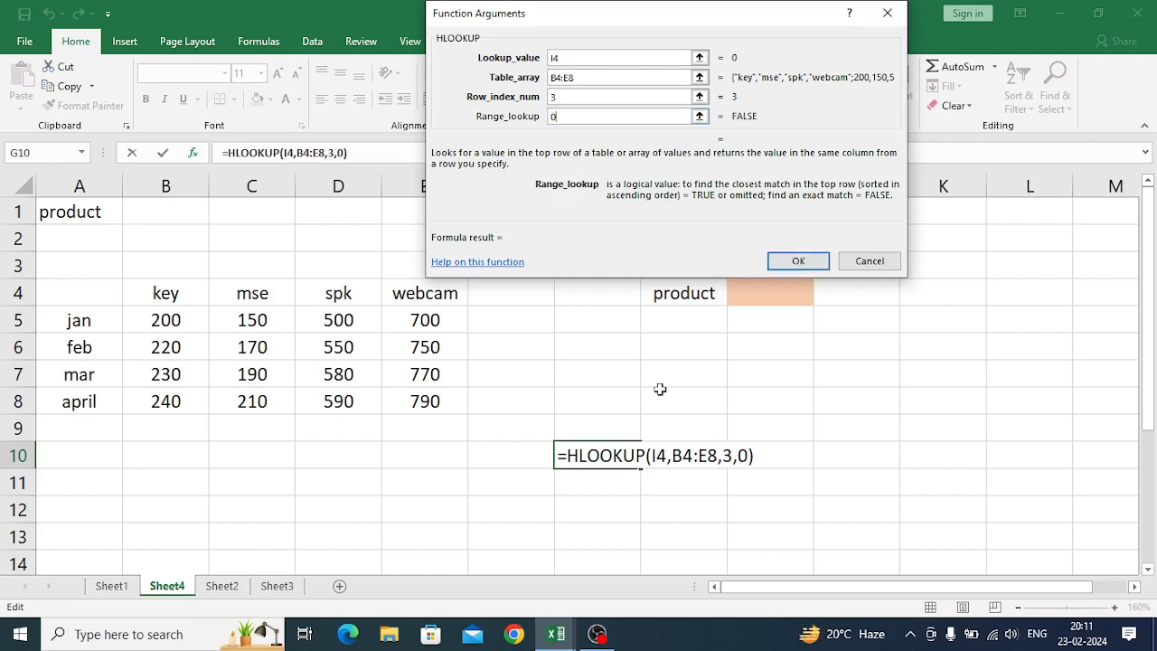
{"action": "left_click", "coordinate": [785, 264]}
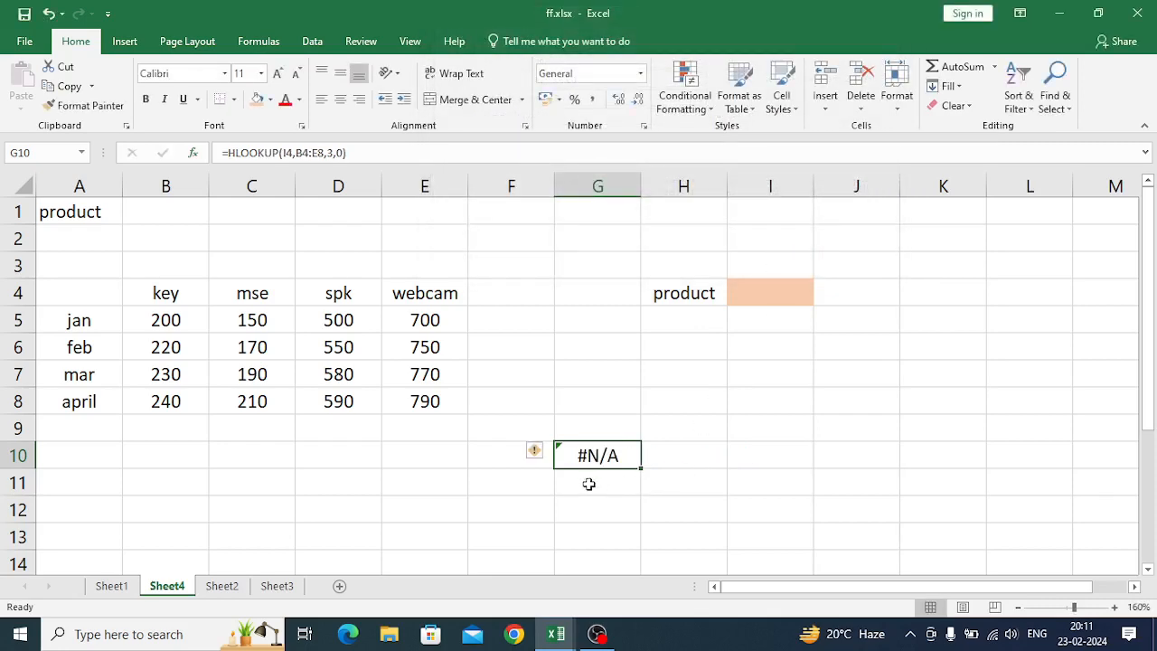
- Enter "key" as the lookup product in cell I4
{"action": "left_click", "coordinate": [742, 293]}
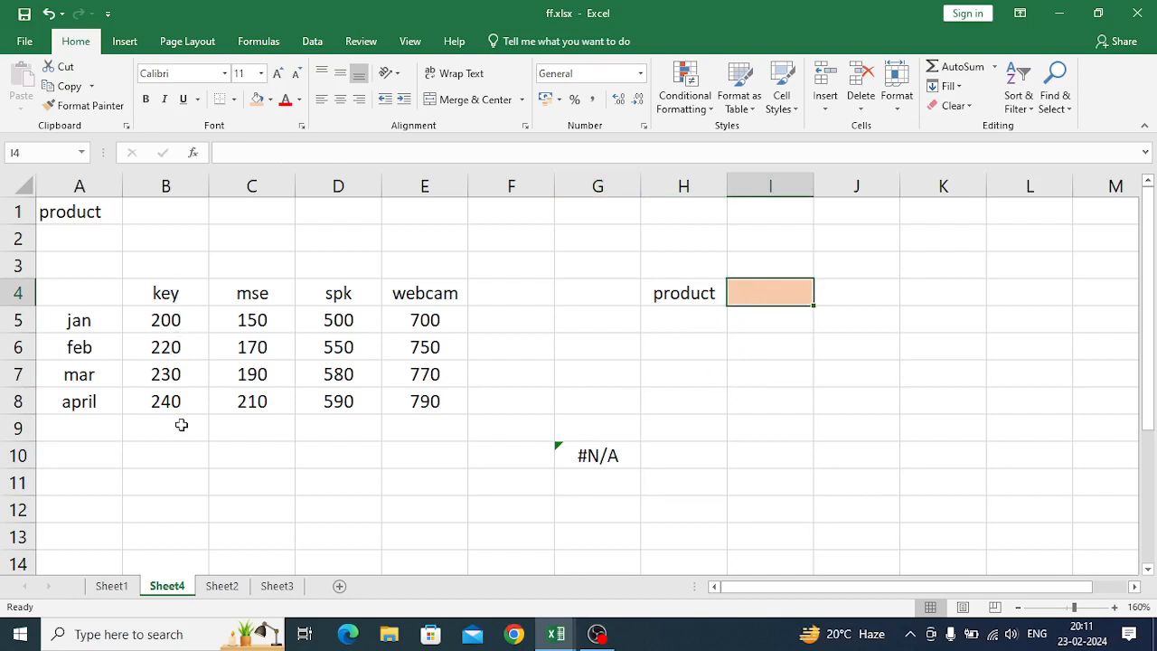
{"action": "type", "text": "key"}
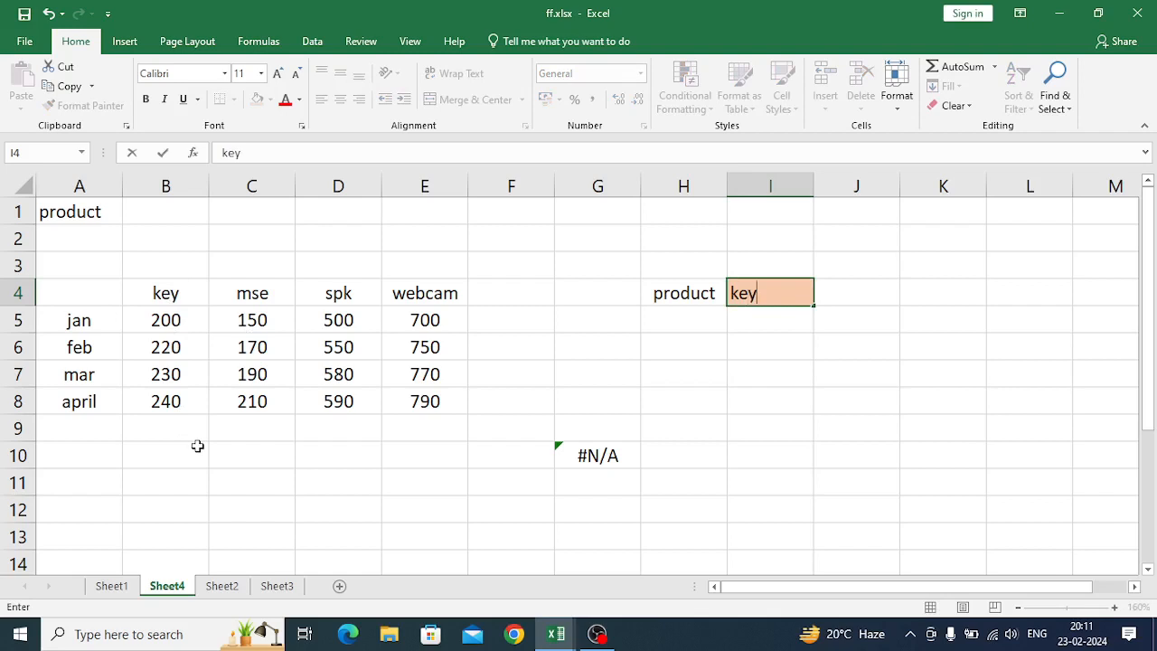
{"action": "key", "text": "Return"}
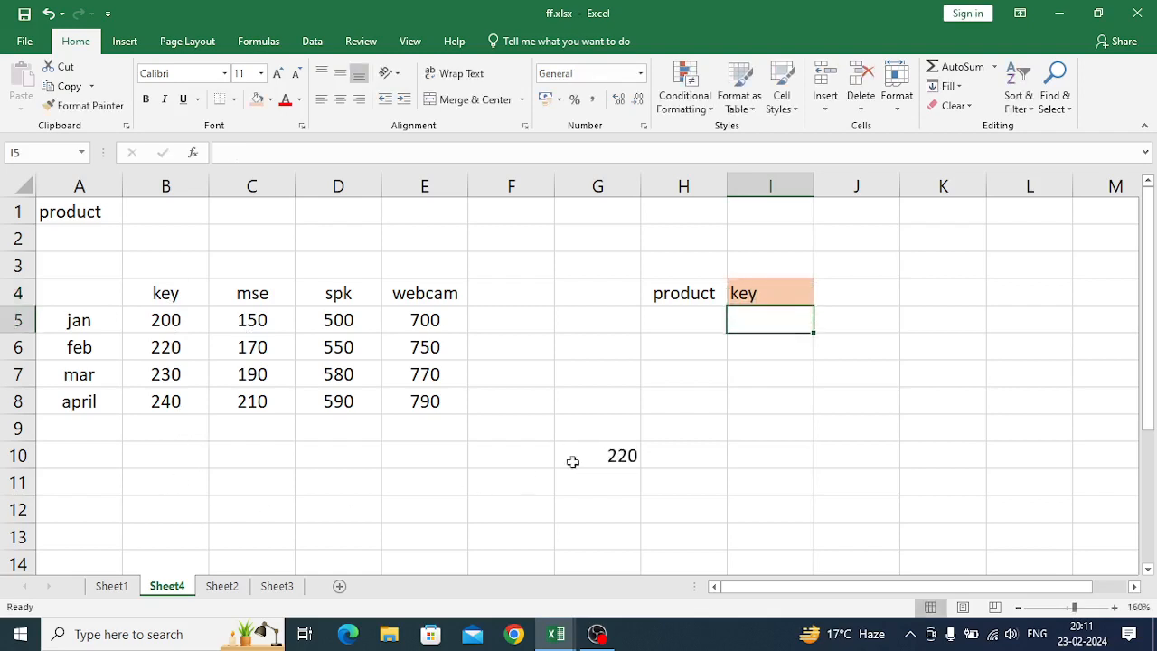
- Label the lookup result by entering "feb" in cell G9
{"action": "left_click", "coordinate": [622, 431]}
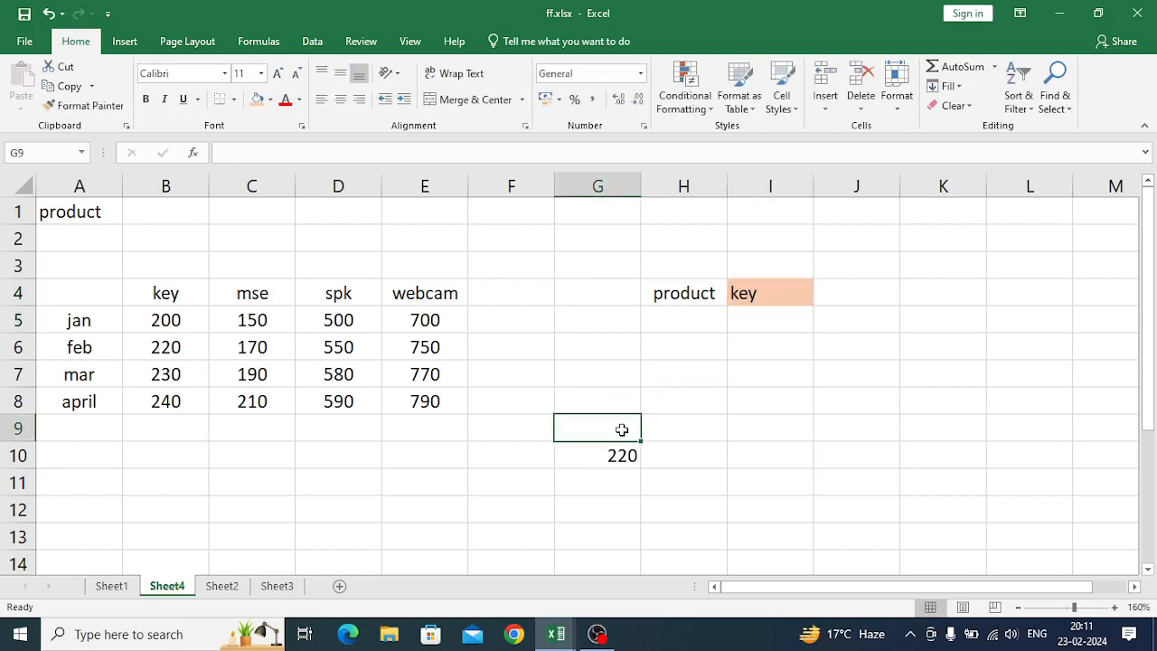
{"action": "type", "text": "feb"}
{"action": "key", "text": "Return"}
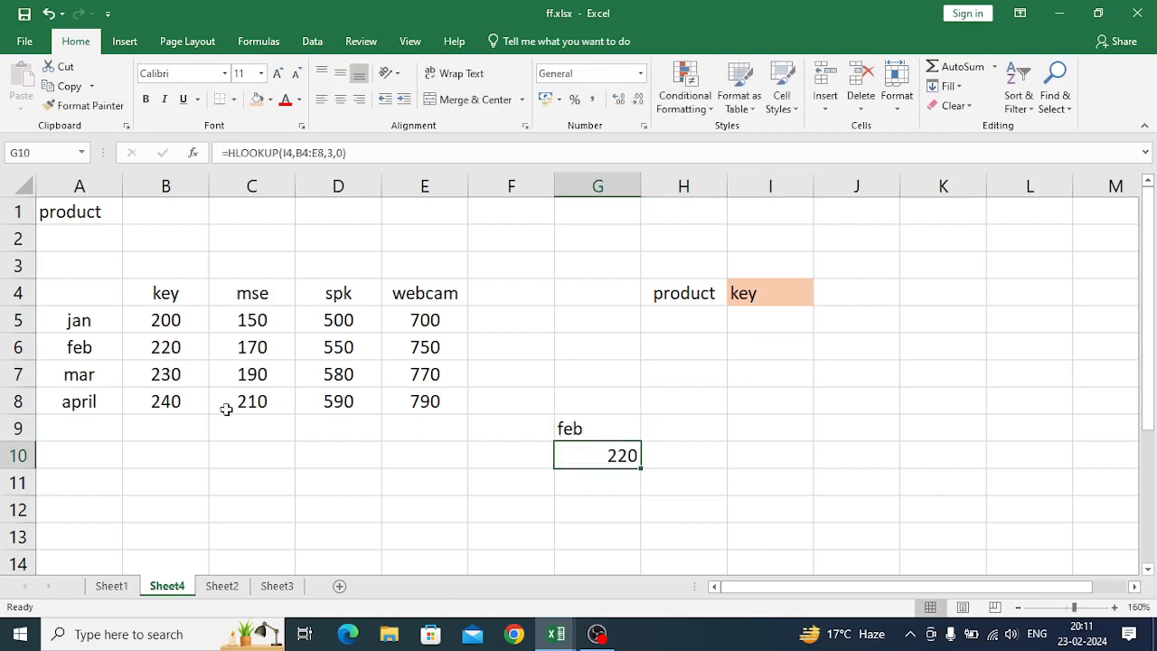
{"action": "left_click_drag", "start_coordinate": [50, 317], "coordinate": [427, 318]}
{"action": "left_click", "coordinate": [415, 508]}
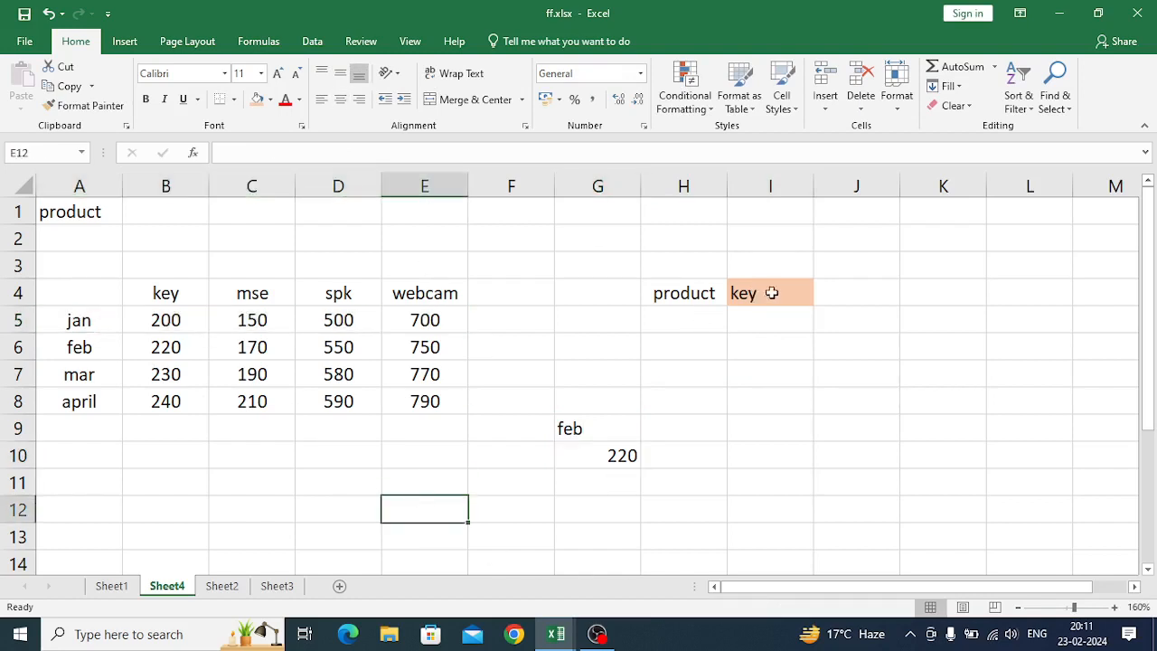
- Copy the HLOOKUP formula from G10 across to J10, and the product cell I4 across to L4
{"action": "left_click", "coordinate": [625, 459]}
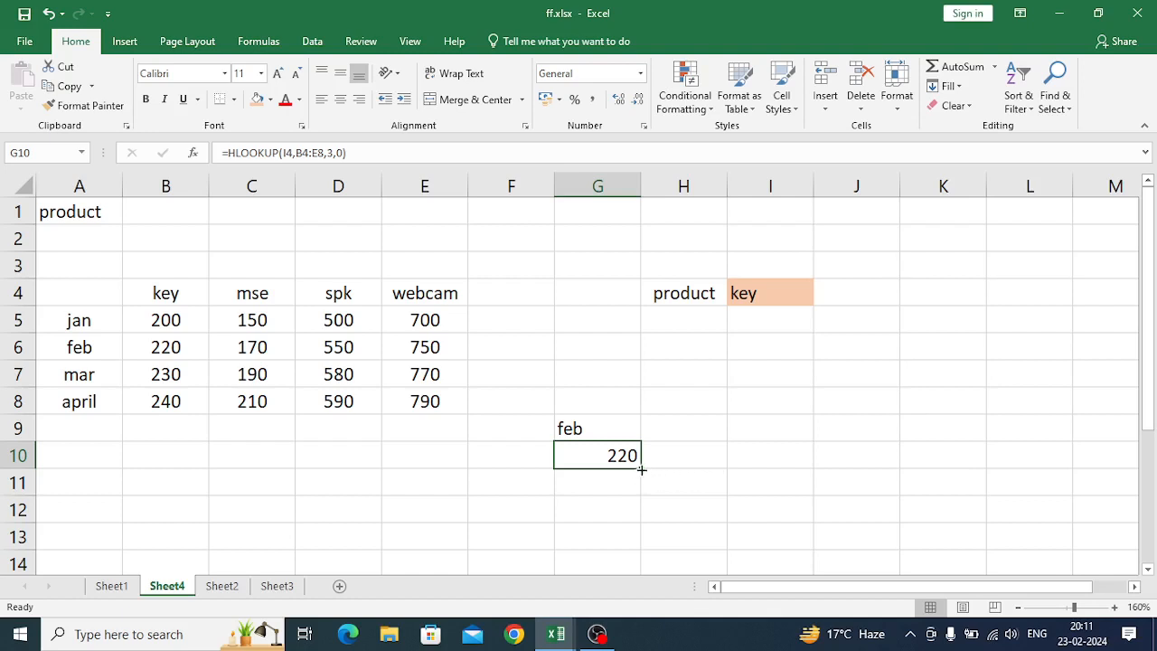
{"action": "left_click_drag", "start_coordinate": [641, 468], "coordinate": [860, 468]}
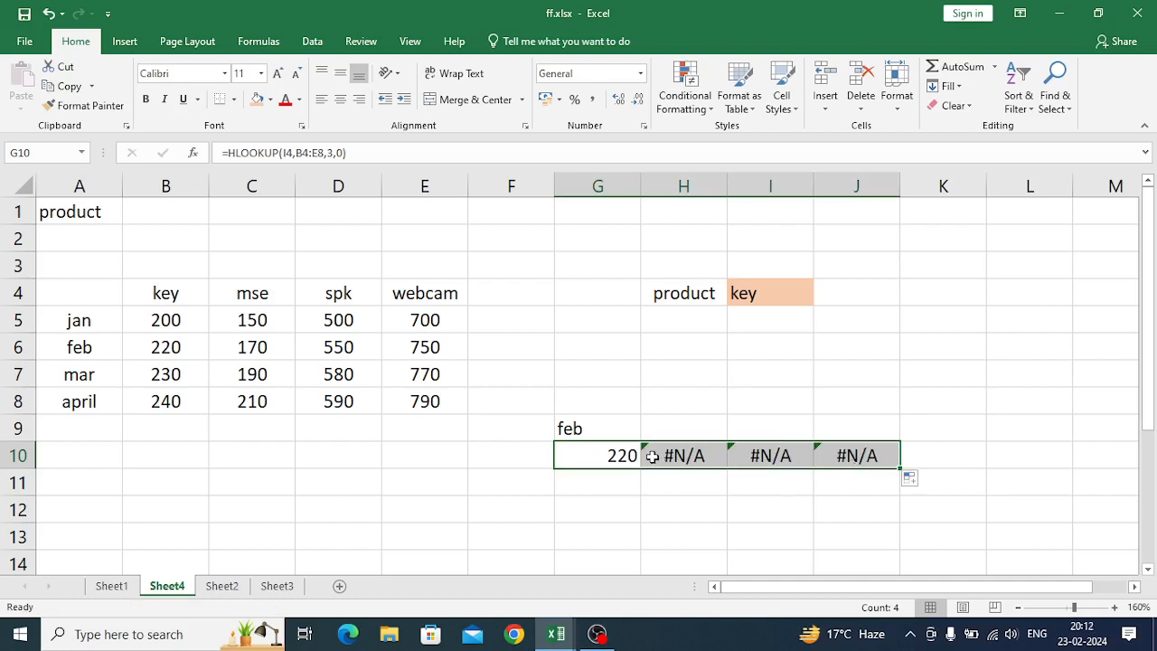
{"action": "left_click", "coordinate": [749, 293]}
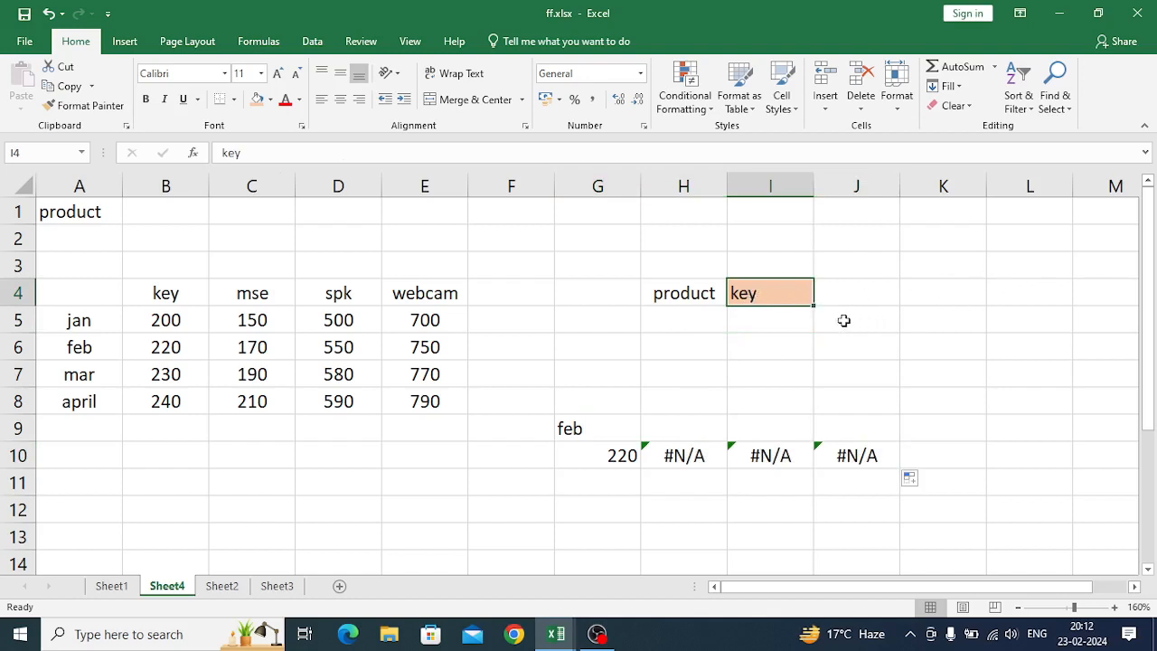
{"action": "left_click_drag", "start_coordinate": [814, 308], "coordinate": [1044, 309]}
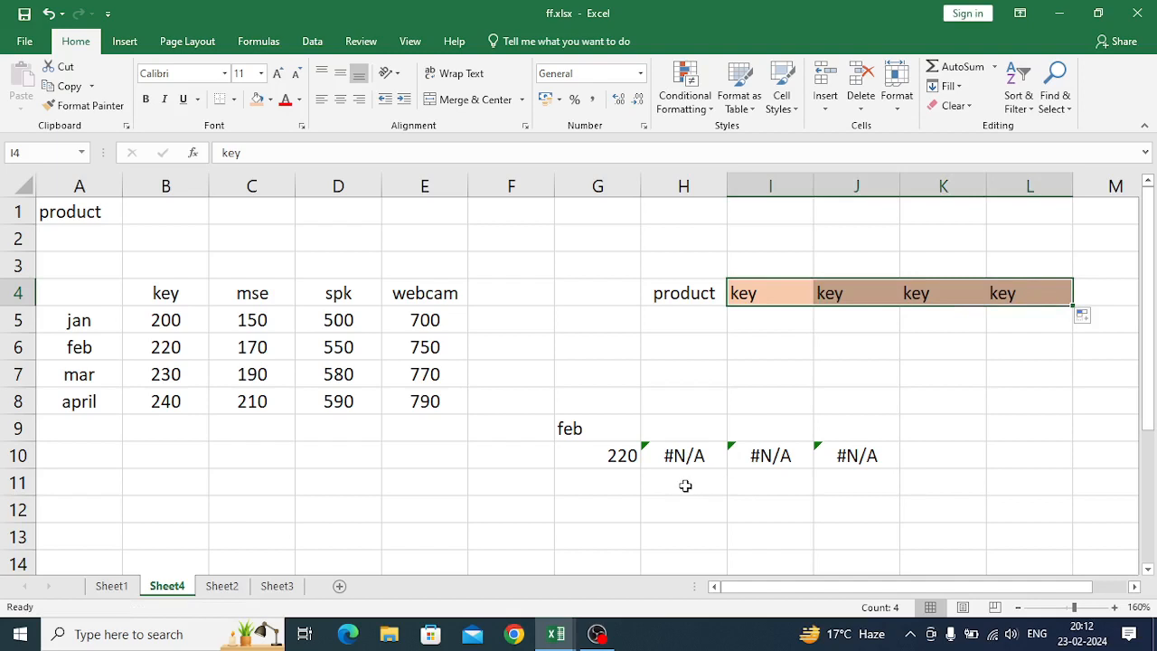
- Clear the copied text from cells J4 to L4, keeping their fill colour
{"action": "left_click", "coordinate": [829, 291]}
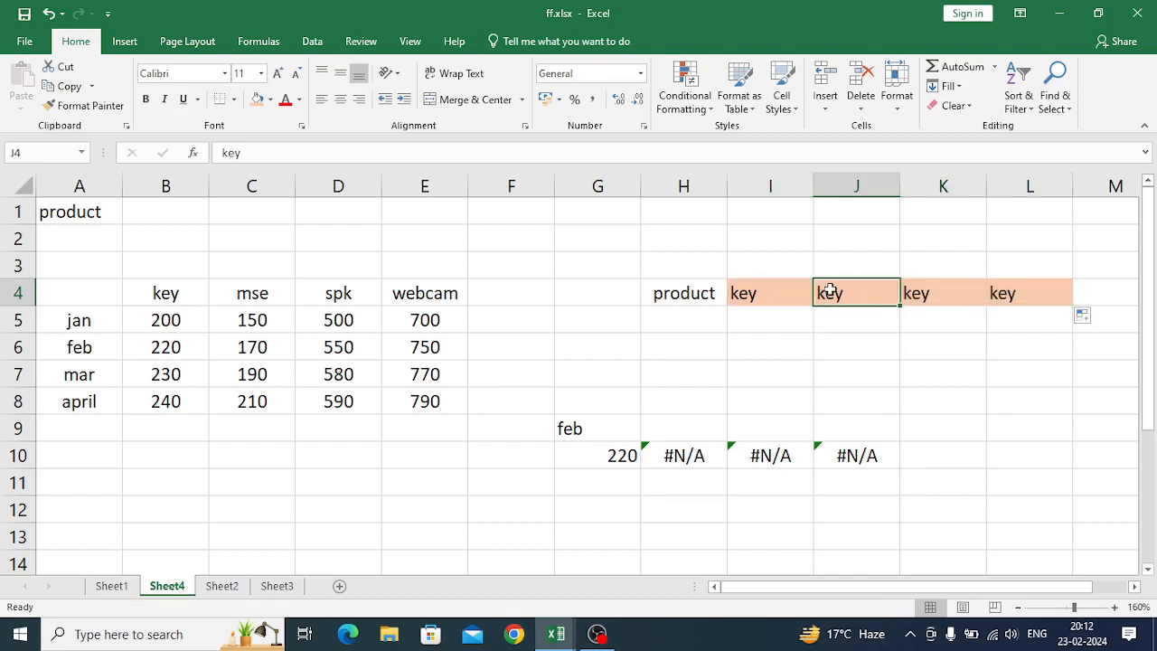
{"action": "left_click_drag", "start_coordinate": [830, 291], "coordinate": [1016, 289]}
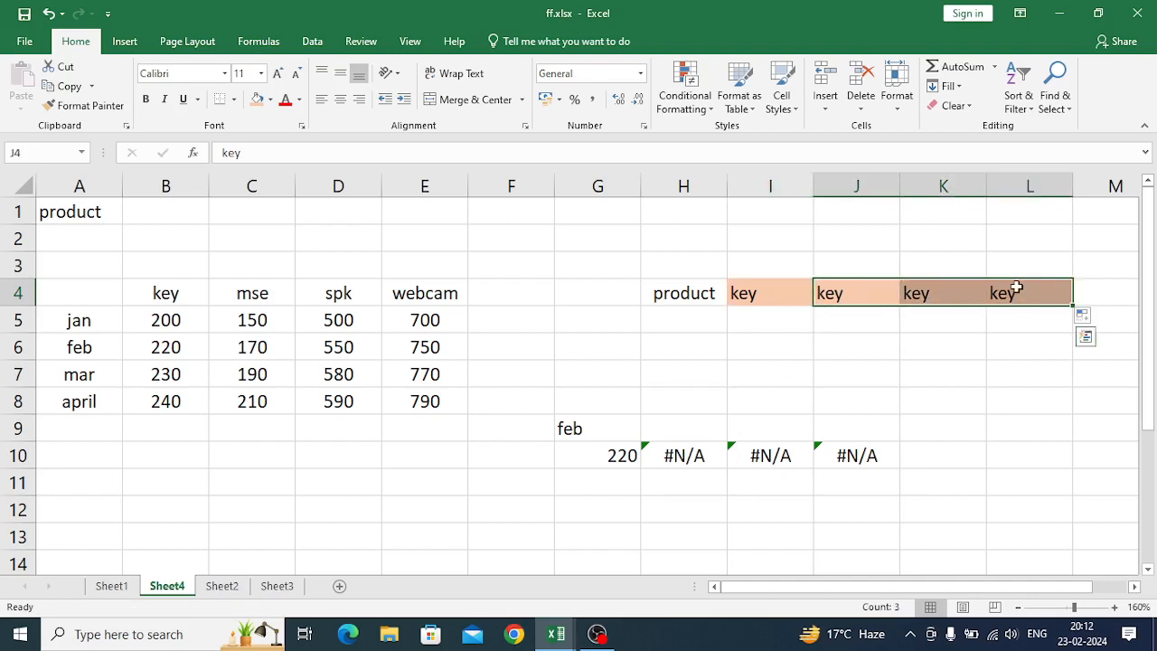
{"action": "key", "text": "Delete"}
{"action": "left_click", "coordinate": [699, 467]}
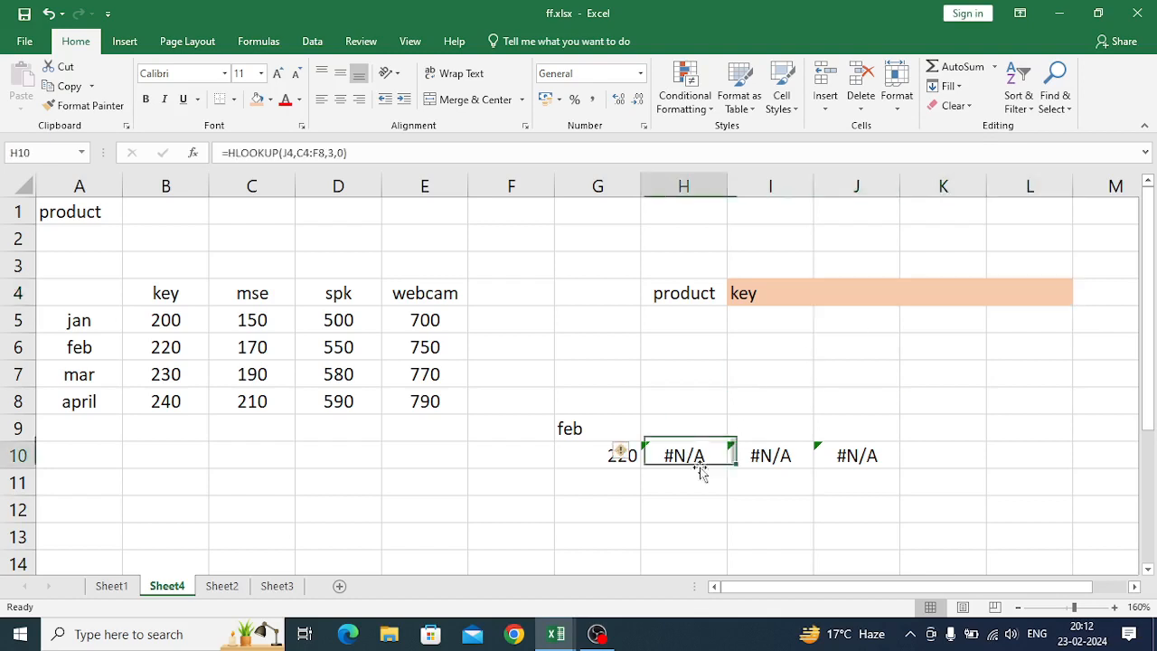
- Enter the lookup products "mse", "spk" and "webcam" in cells J4, K4 and L4
{"action": "left_click", "coordinate": [847, 297]}
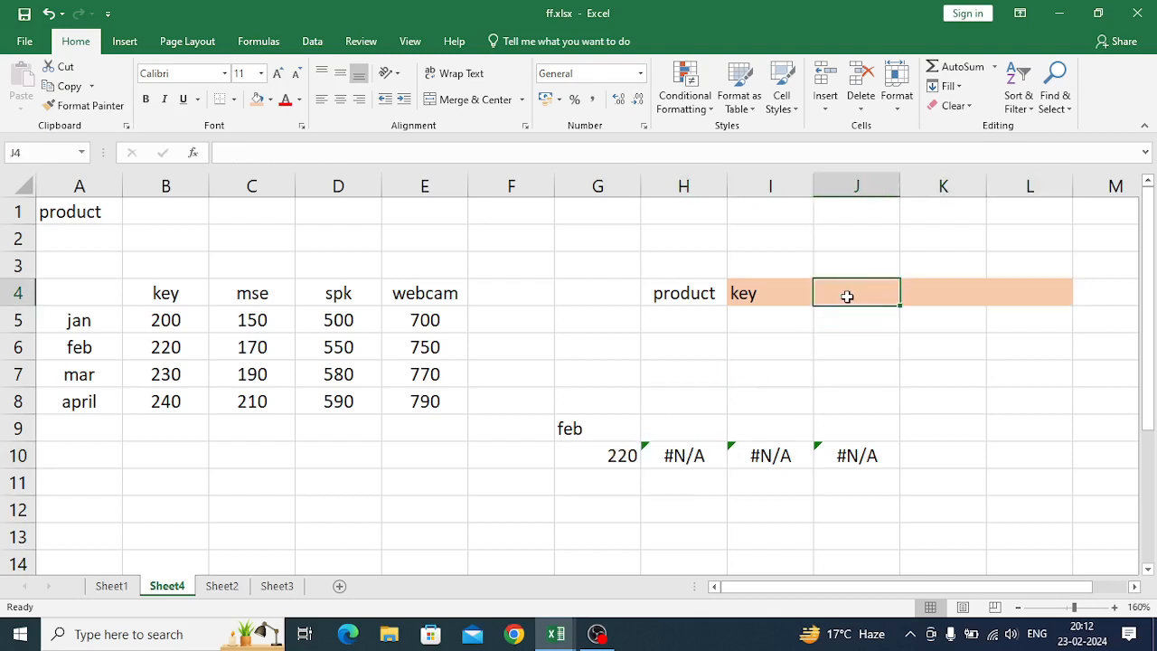
{"action": "type", "text": "mse"}
{"action": "key", "text": "Return"}
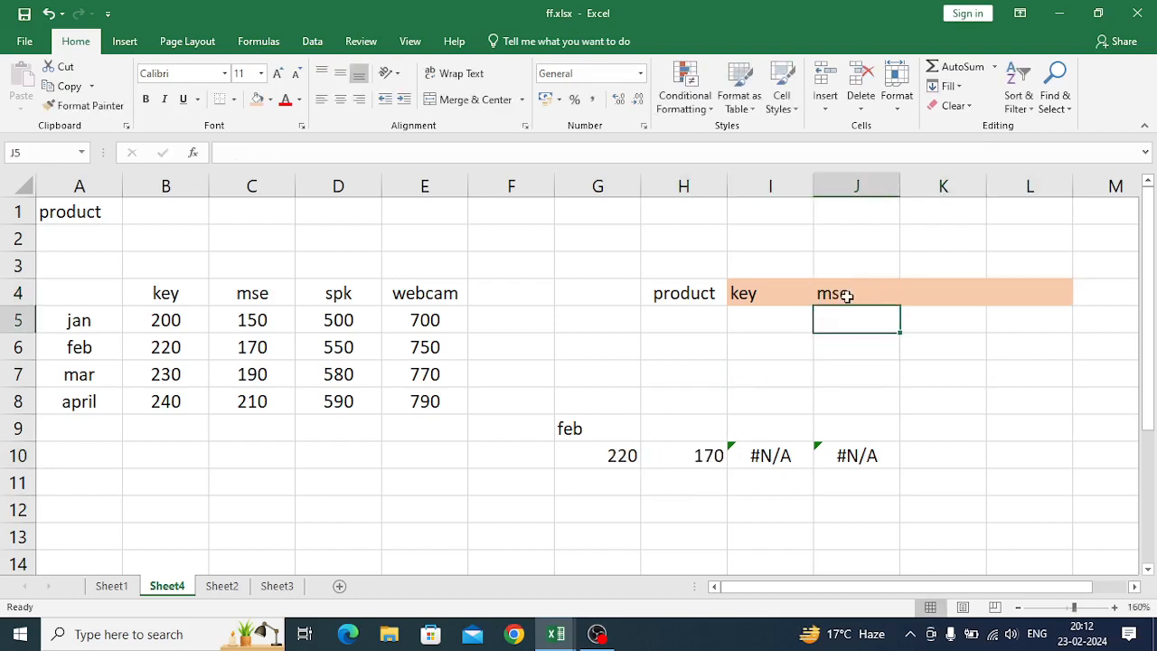
{"action": "left_click", "coordinate": [919, 294]}
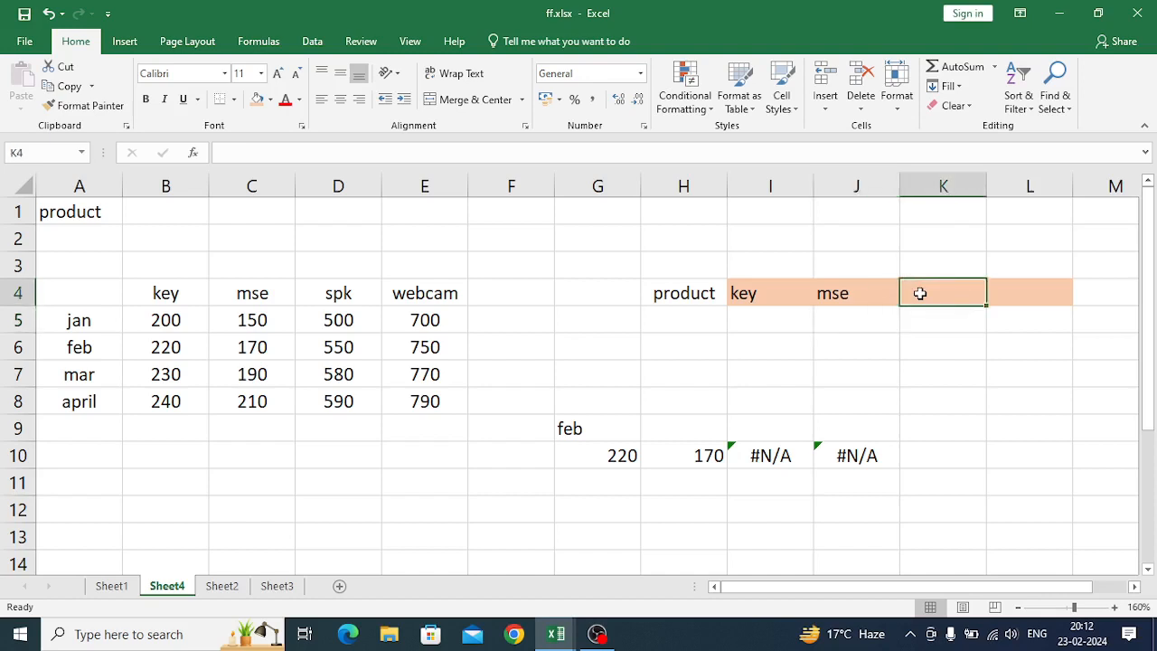
{"action": "type", "text": "spk"}
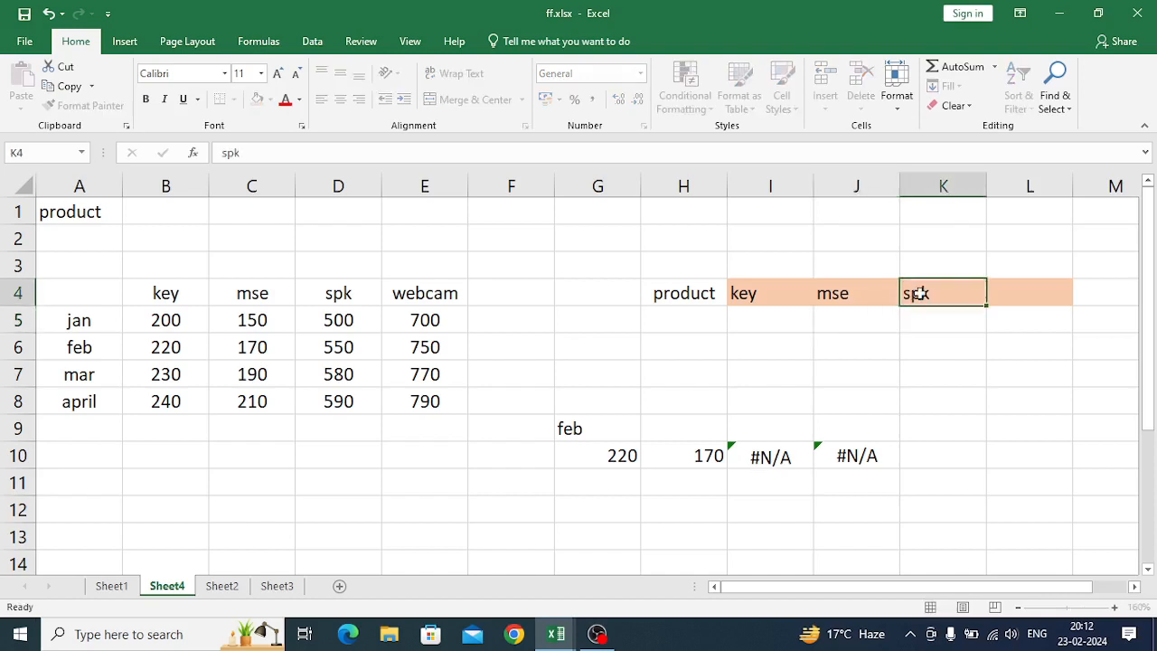
{"action": "key", "text": "Return"}
{"action": "left_click", "coordinate": [918, 293]}
{"action": "type", "text": "0"}
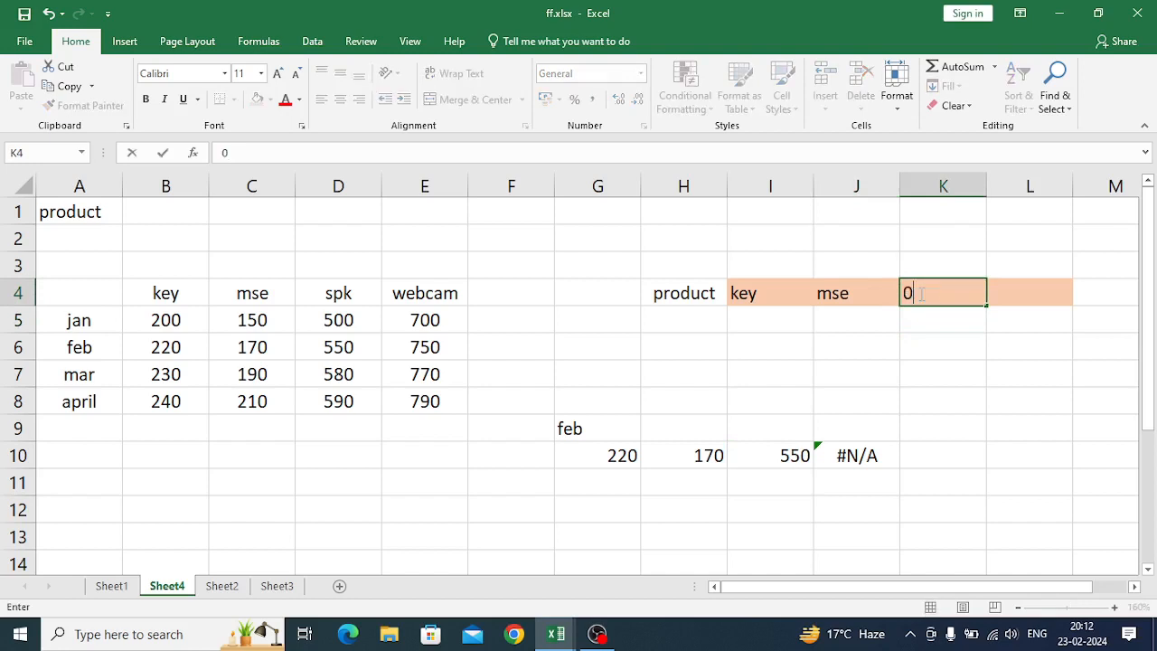
{"action": "key", "text": "BackSpace"}
{"action": "type", "text": "spk"}
{"action": "key", "text": "Tab"}
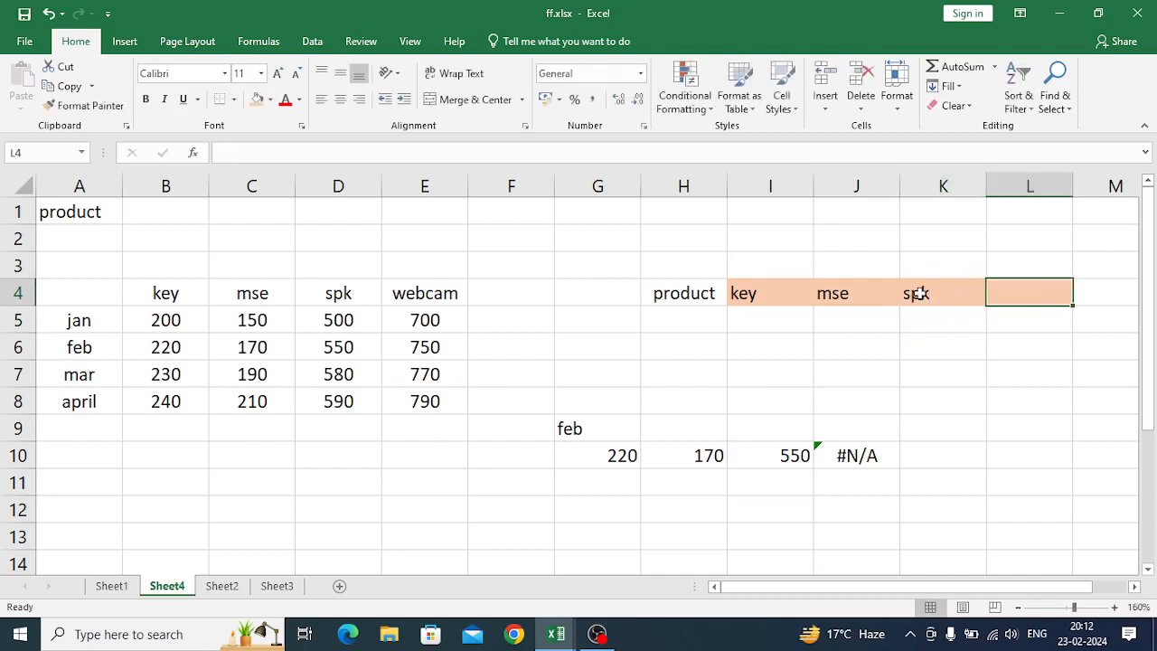
{"action": "type", "text": "webcam"}
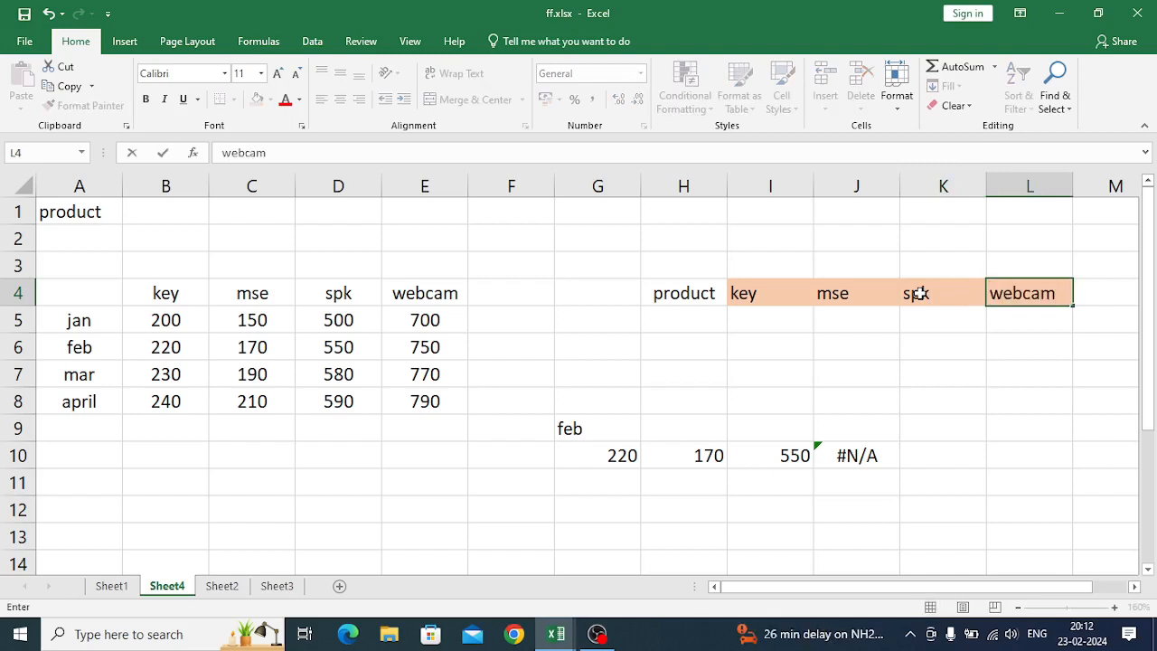
{"action": "key", "text": "Return"}
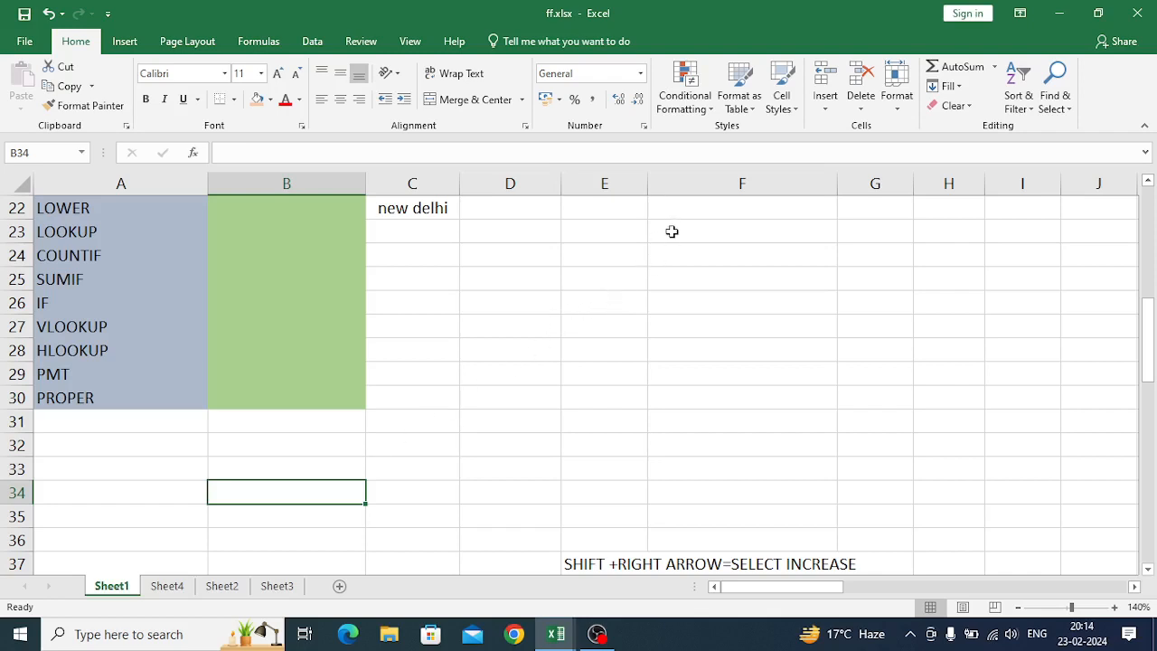
- Enter the loan table labels "loan", "rate", "years" and "monthly" in cells E23 to E26 of Sheet1
{"action": "left_click", "coordinate": [616, 236]}
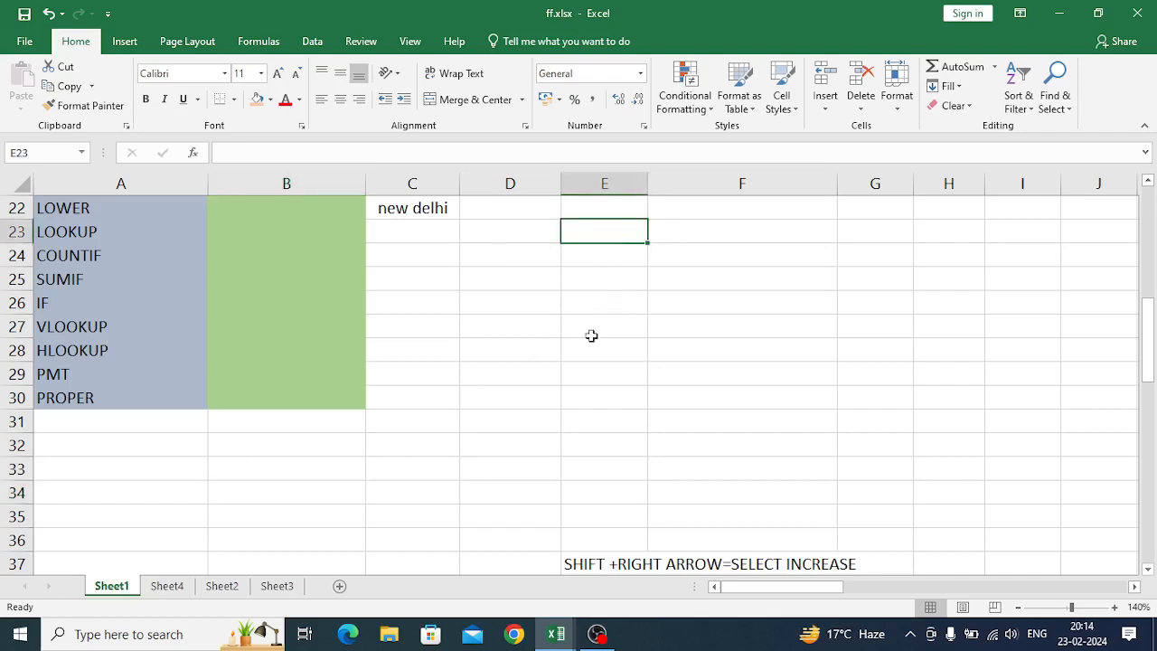
{"action": "type", "text": "loan"}
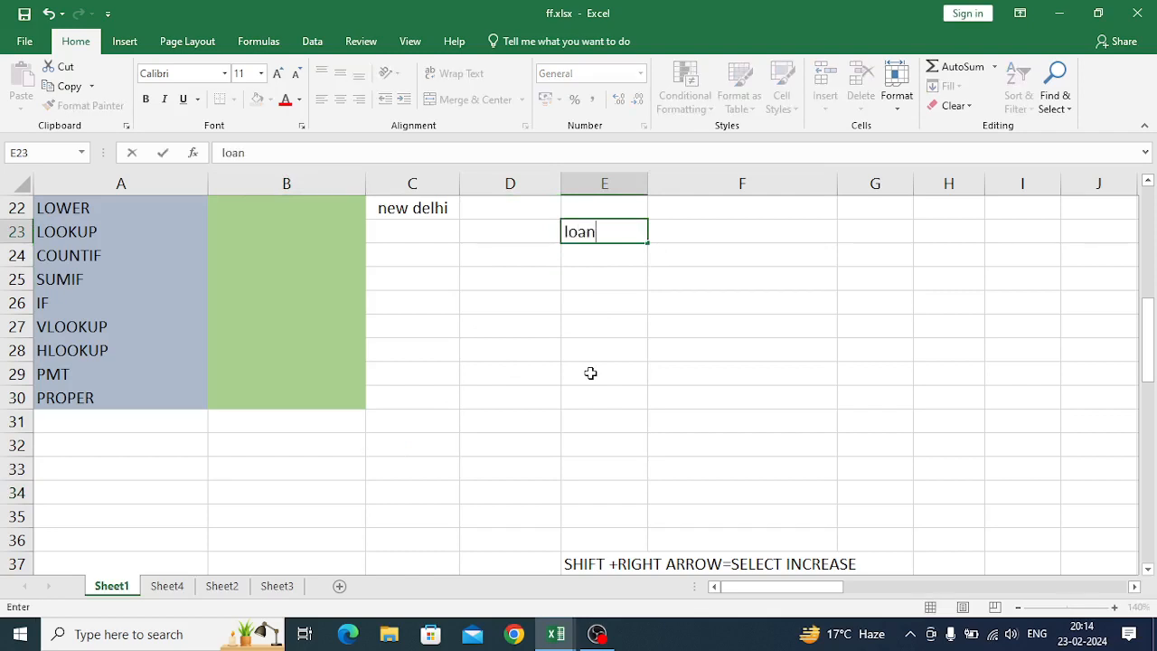
{"action": "key", "text": "Return"}
{"action": "type", "text": "rate"}
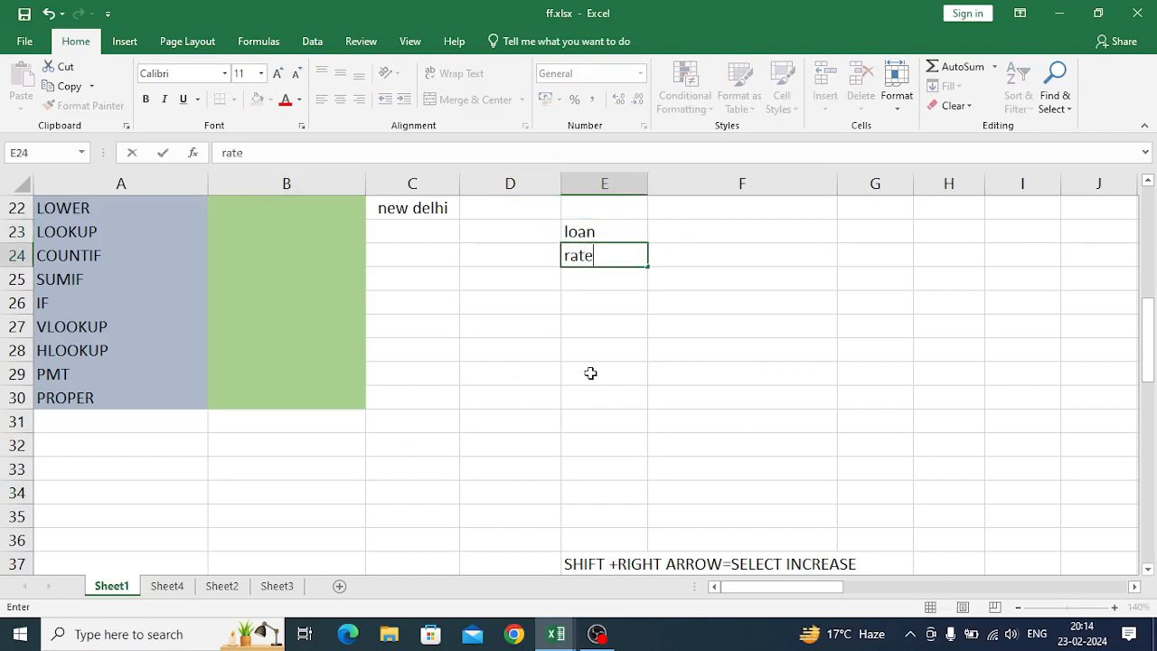
{"action": "key", "text": "Return"}
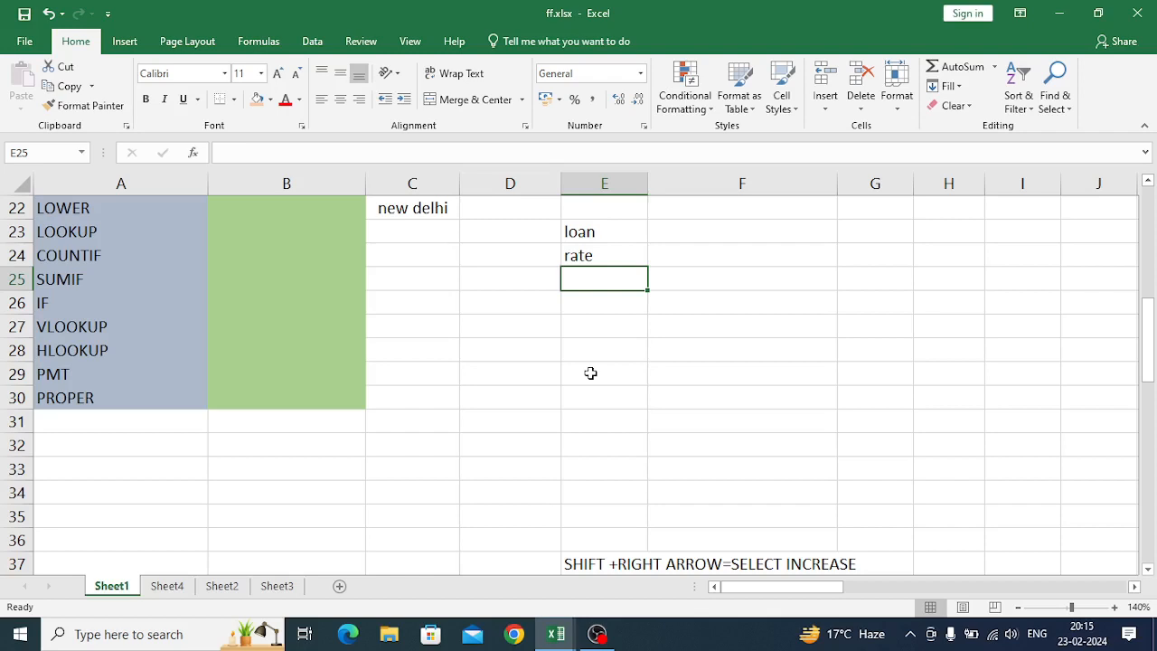
{"action": "type", "text": "ye"}
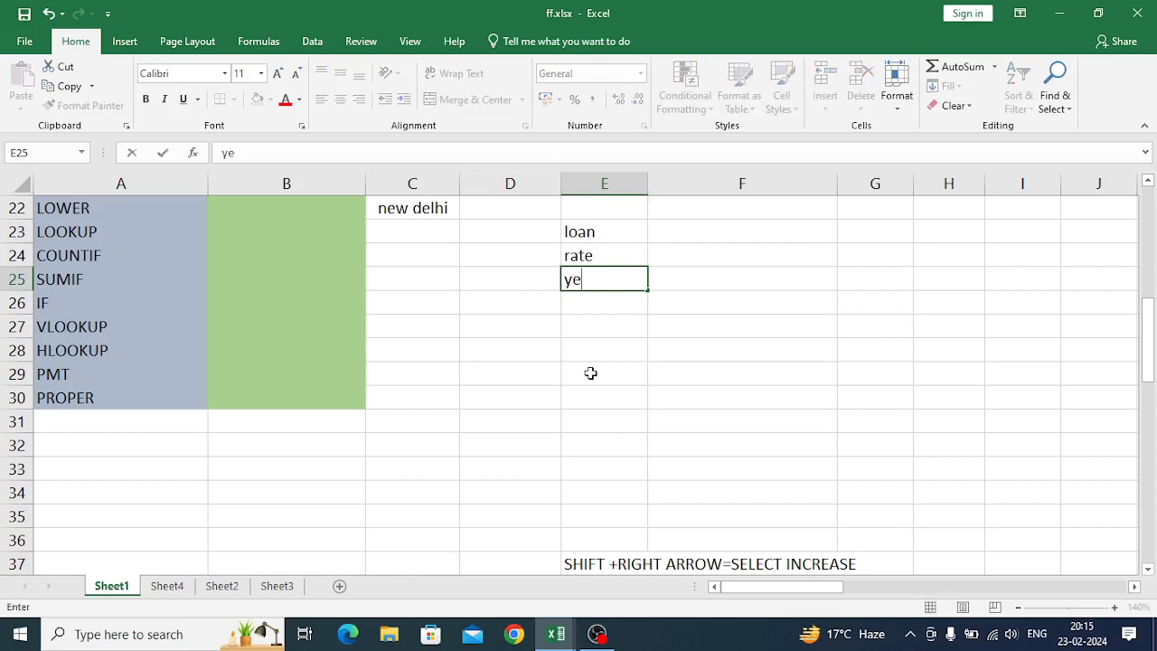
{"action": "type", "text": "ars"}
{"action": "key", "text": "Return"}
{"action": "type", "text": "monthly"}
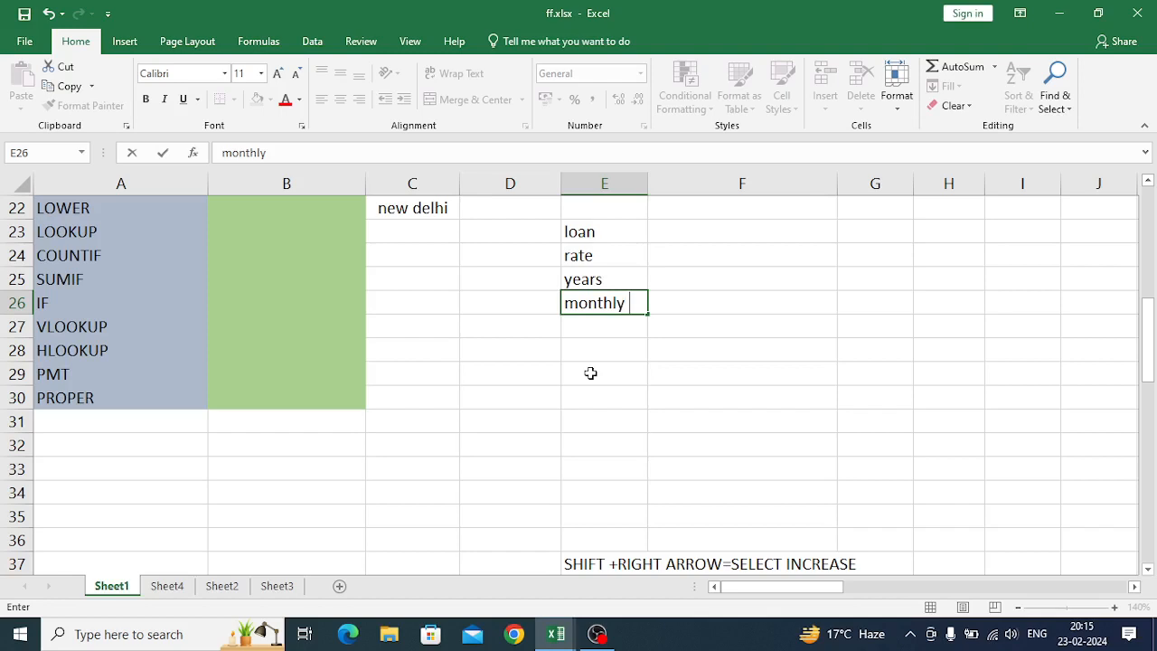
{"action": "key", "text": "Up"}
- Fill in the loan details in F23 to F25: loan 200000, rate 10% and years 3
{"action": "key", "text": "Up"}
{"action": "key", "text": "Up"}
{"action": "key", "text": "Right"}
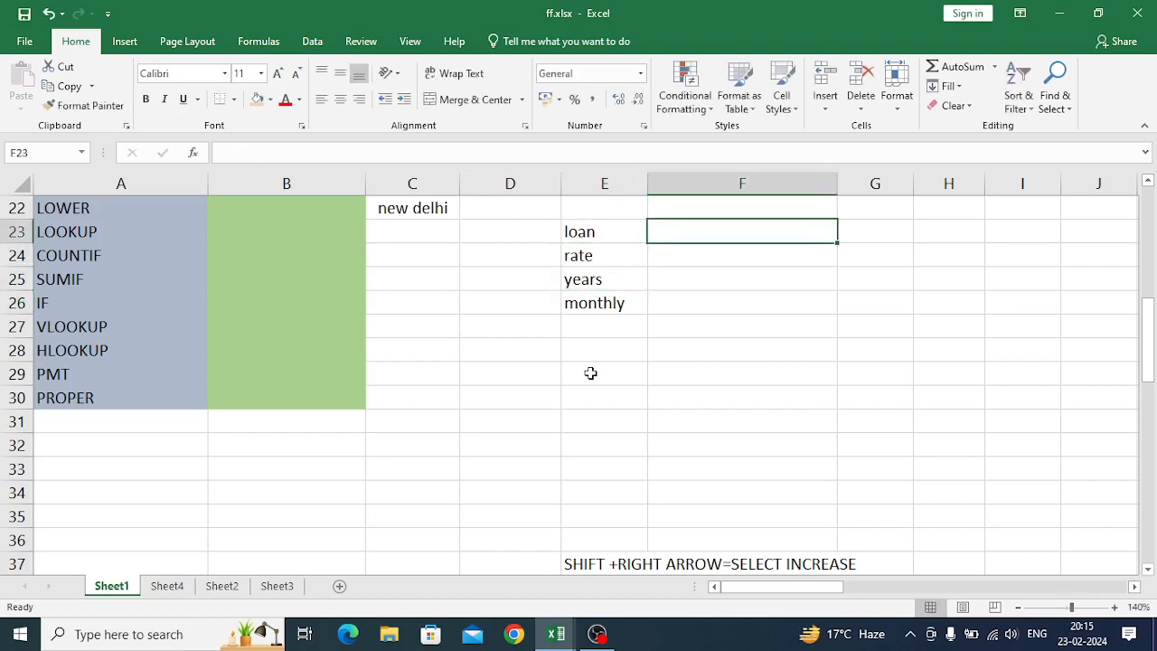
{"action": "type", "text": "2"}
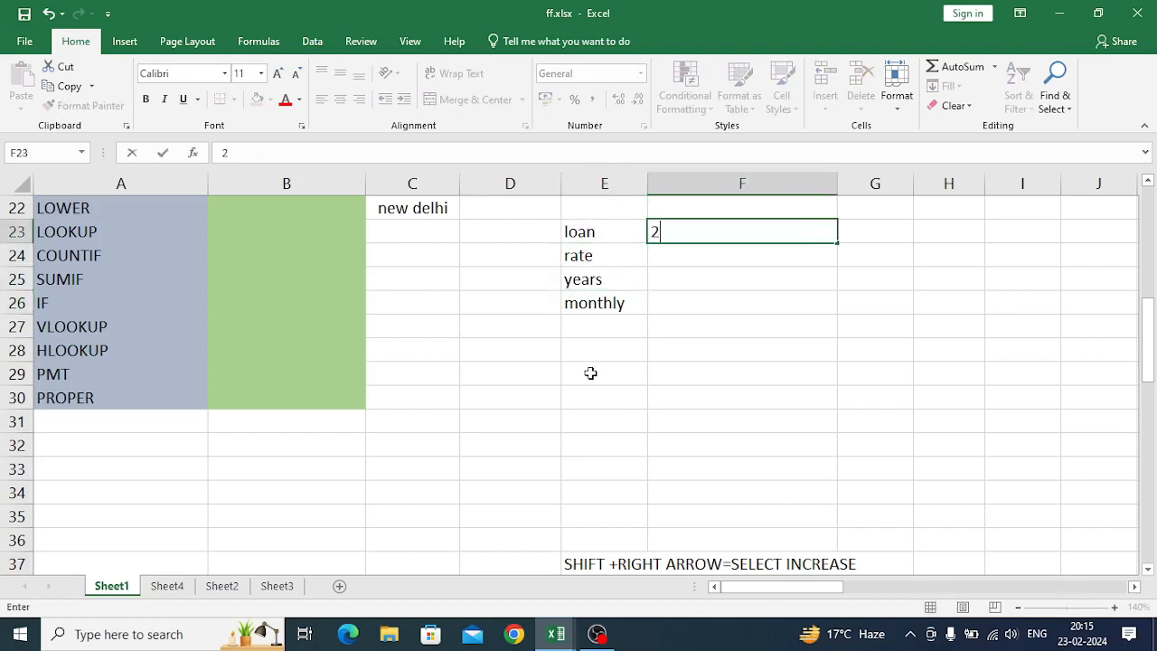
{"action": "type", "text": "00000"}
{"action": "key", "text": "Return"}
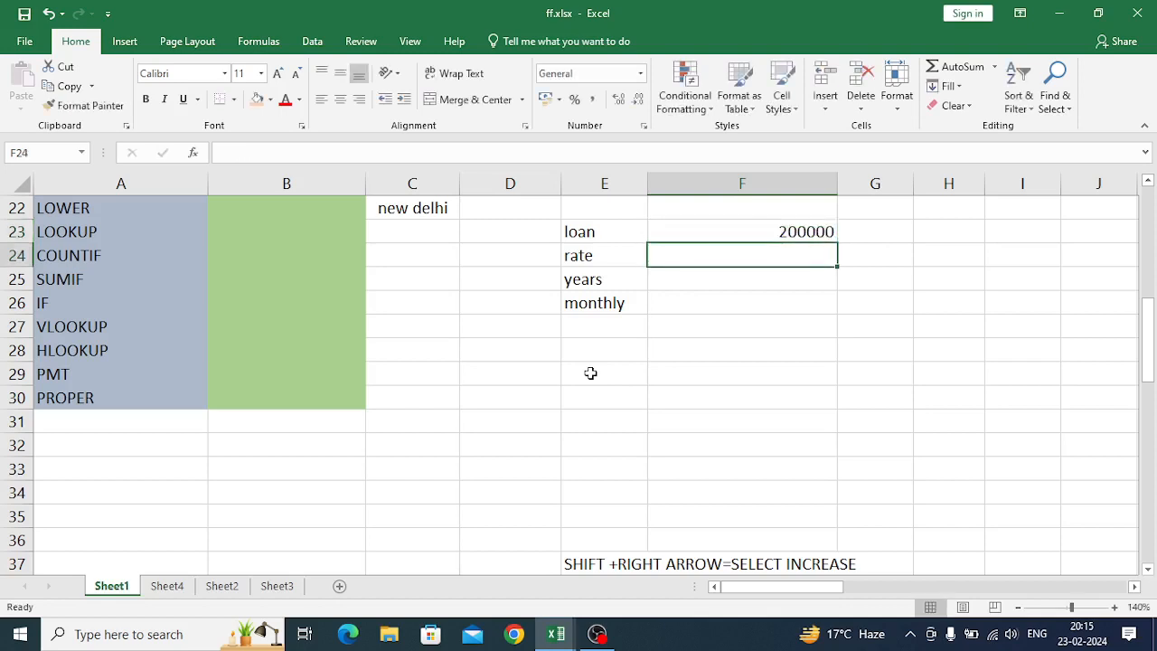
{"action": "type", "text": "10%"}
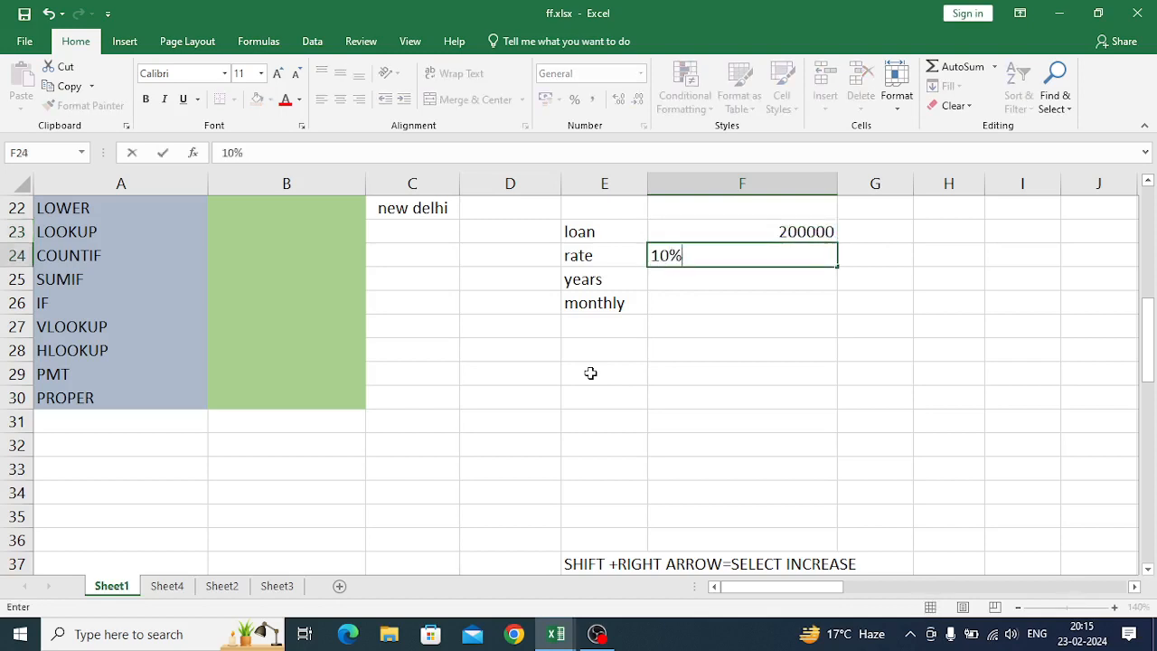
{"action": "key", "text": "Return"}
{"action": "type", "text": "3"}
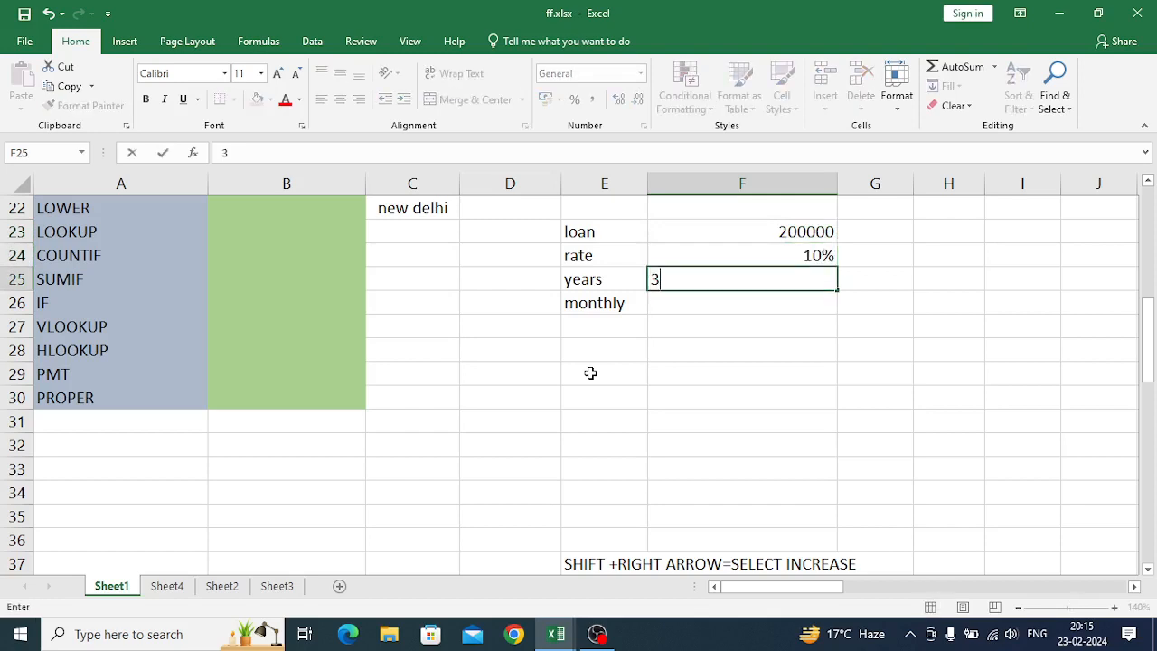
{"action": "key", "text": "Return"}
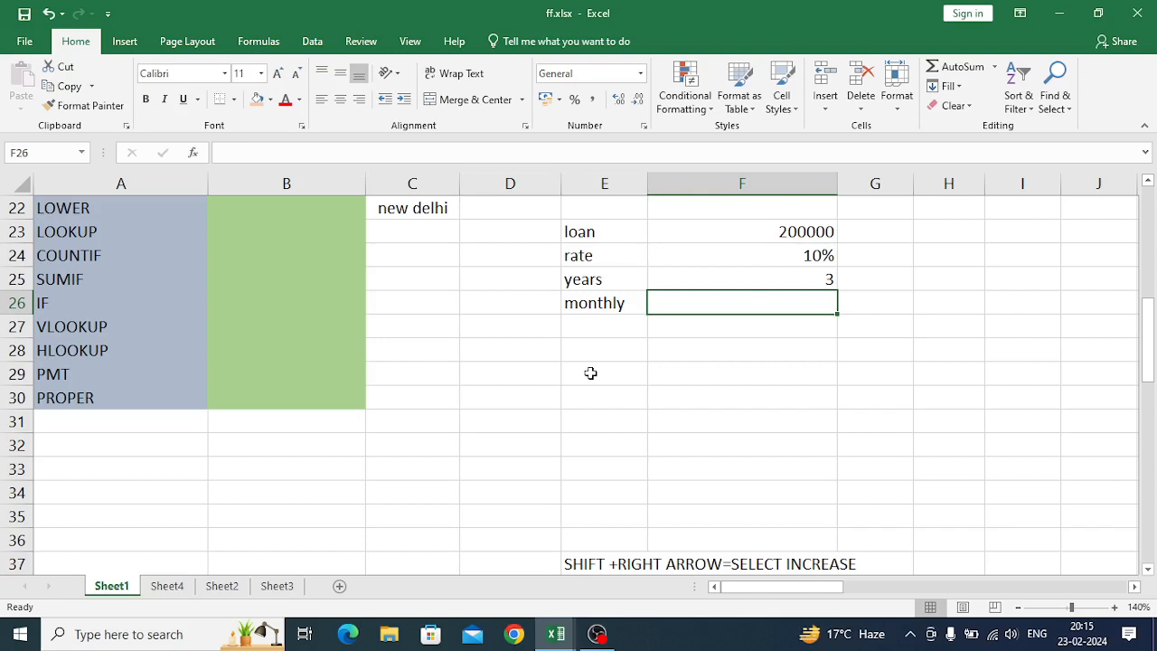
- Begin a PMT function in F26 and set its Rate argument to F24/12 for a monthly interest rate
{"action": "type", "text": "="}
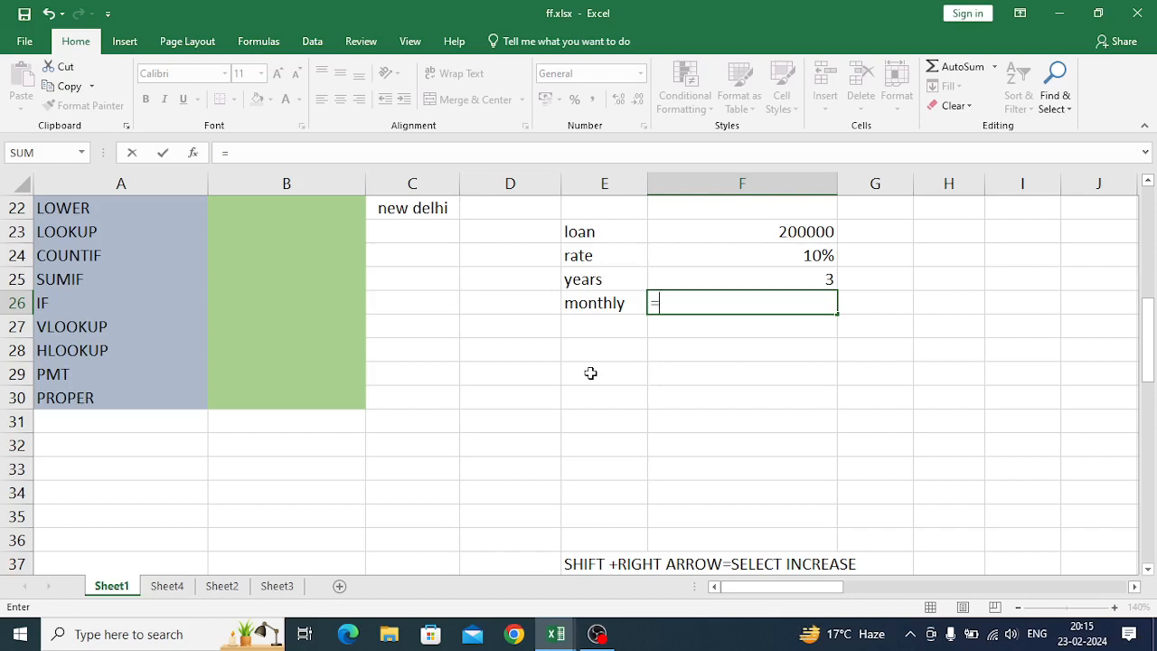
{"action": "type", "text": "pm"}
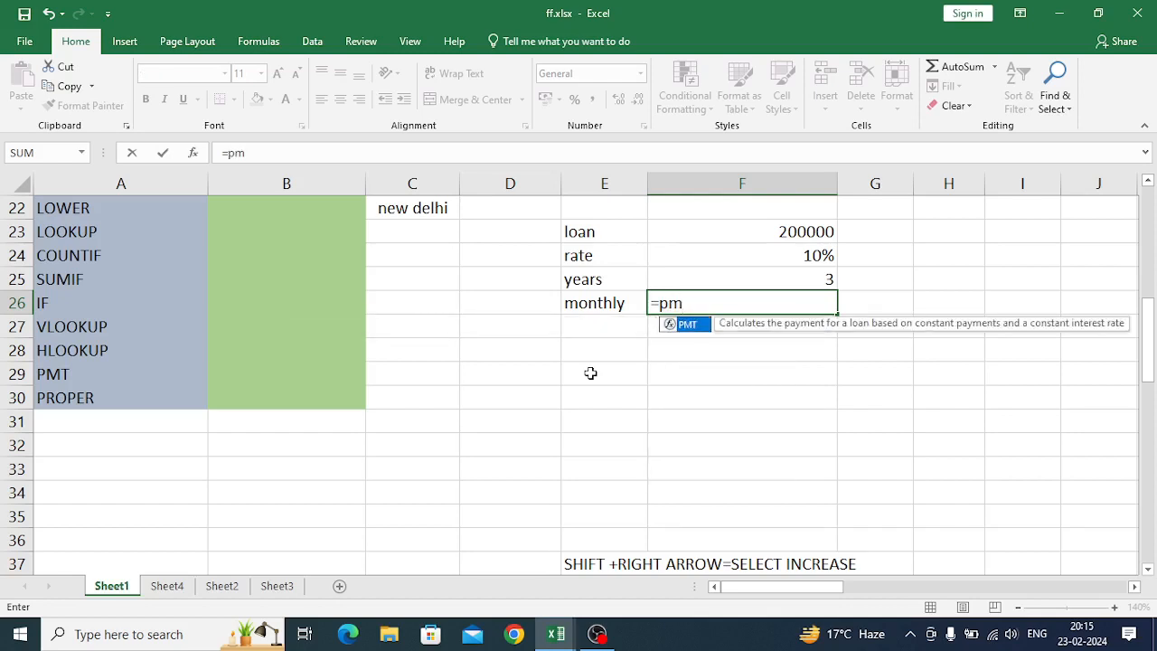
{"action": "type", "text": "t("}
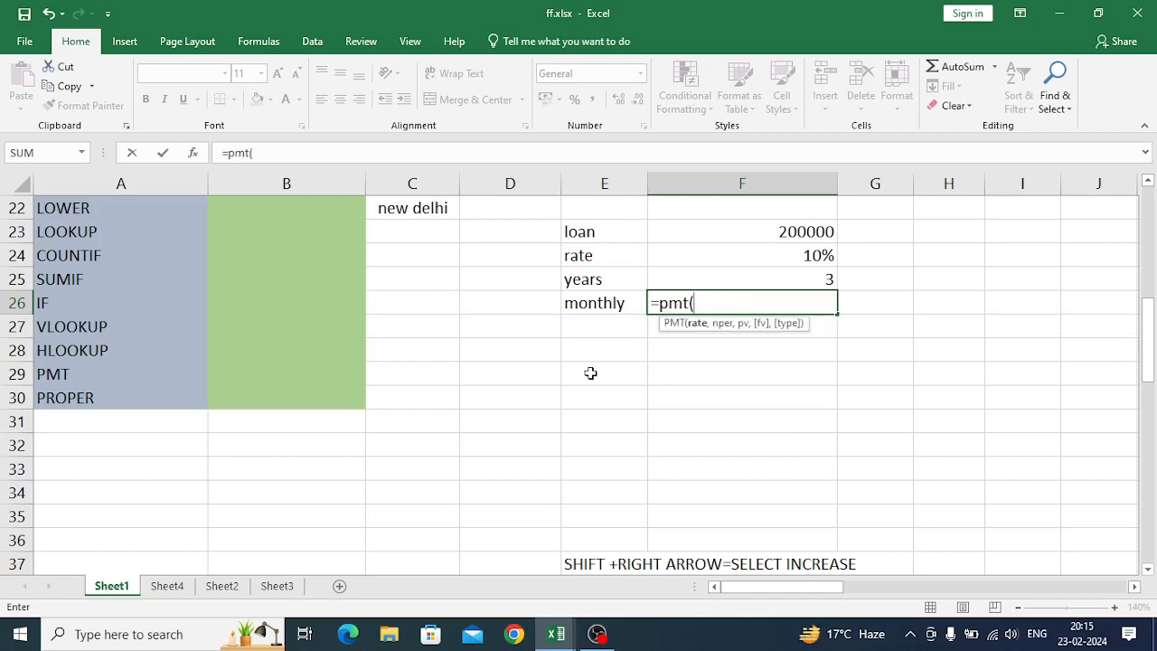
{"action": "left_click", "coordinate": [192, 153]}
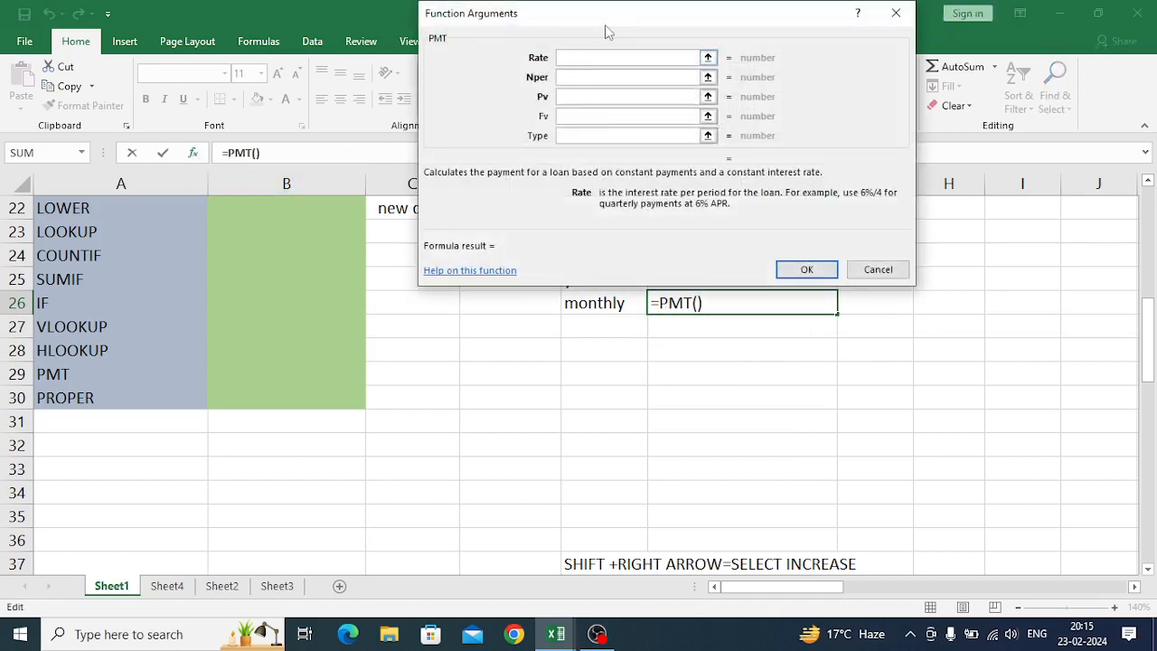
{"action": "left_click_drag", "start_coordinate": [604, 25], "coordinate": [330, 181]}
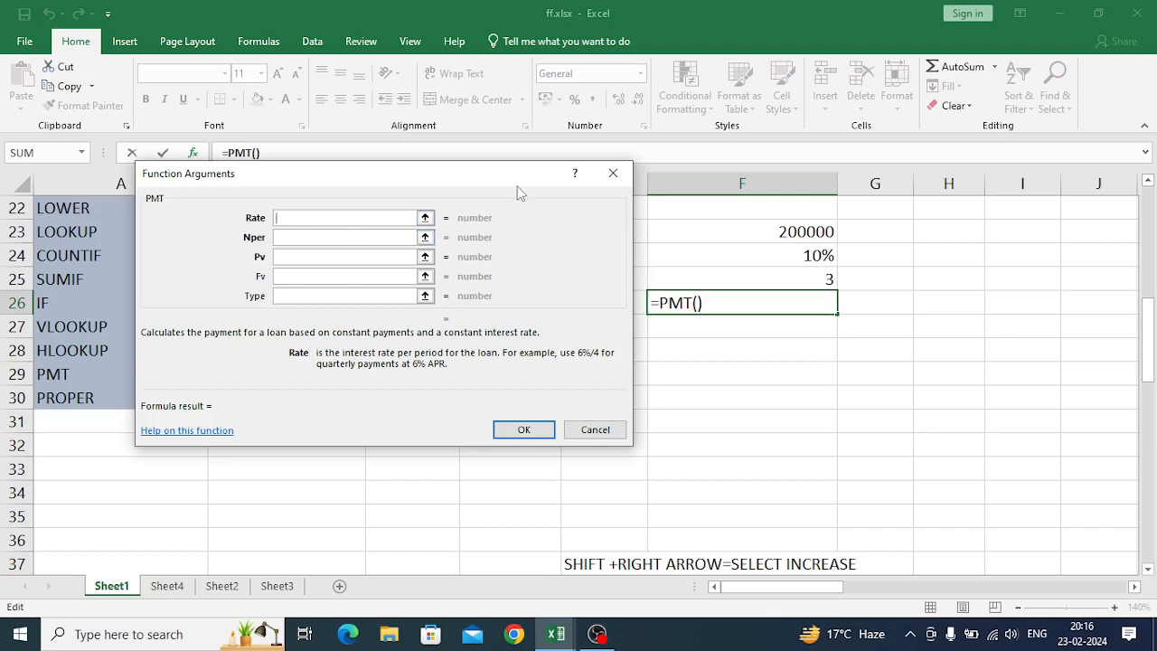
{"action": "left_click_drag", "start_coordinate": [509, 178], "coordinate": [422, 179]}
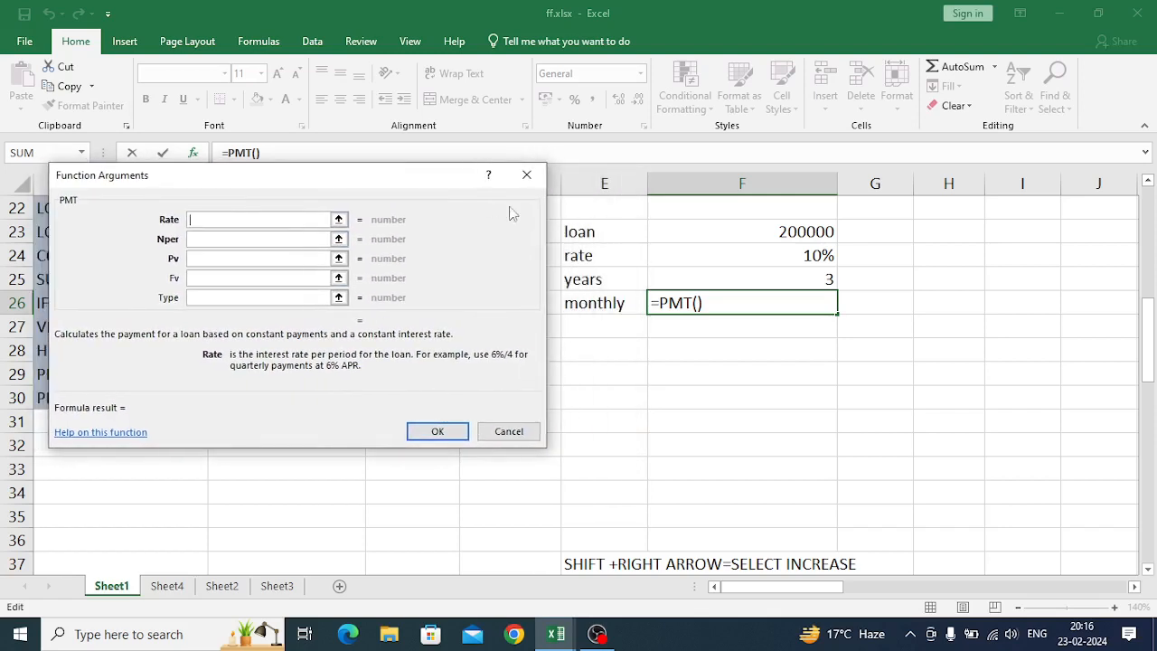
{"action": "left_click", "coordinate": [792, 259]}
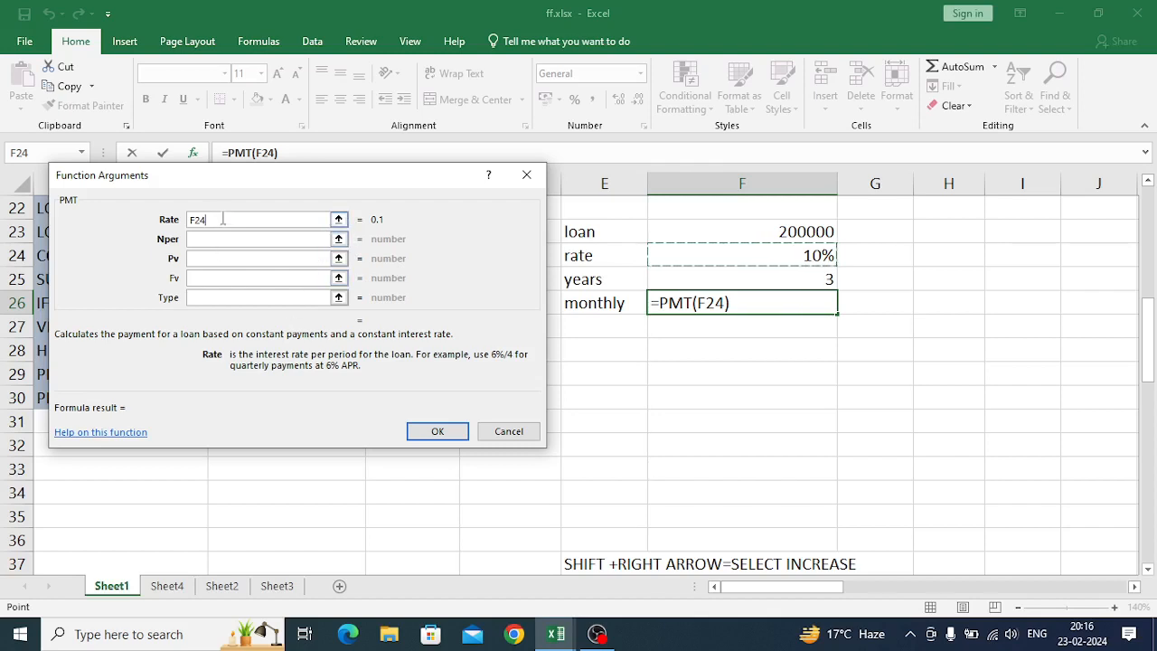
{"action": "type", "text": "/12"}
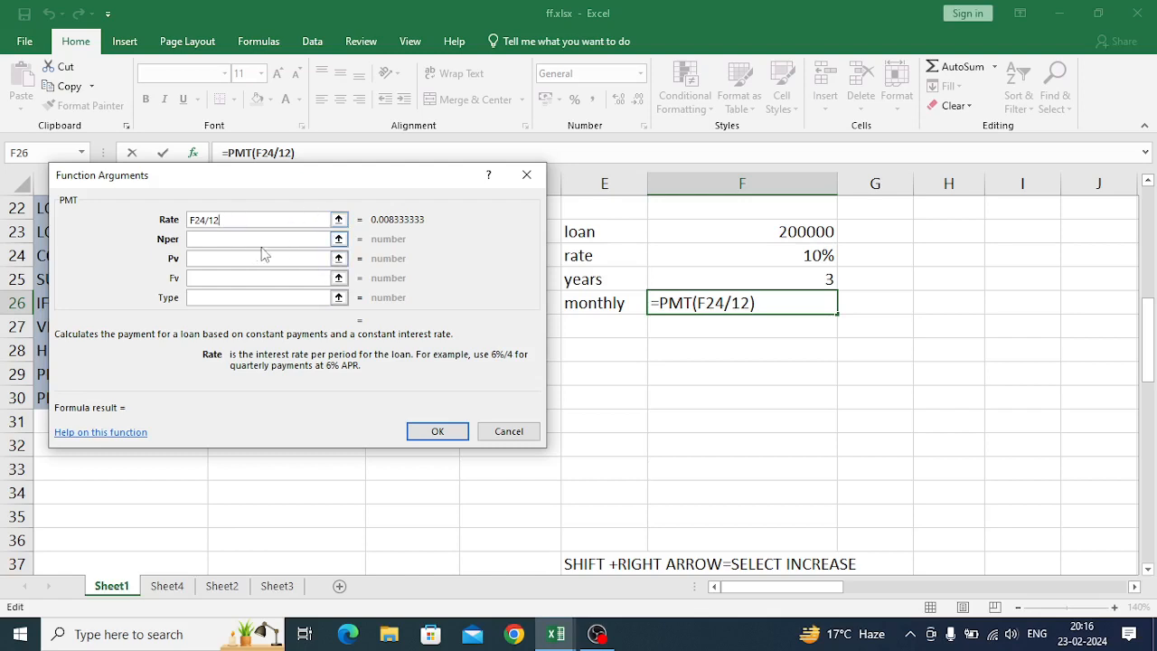
- Set the PMT function's Nper argument to F25*12 and its Pv argument to F23
{"action": "left_click", "coordinate": [191, 239]}
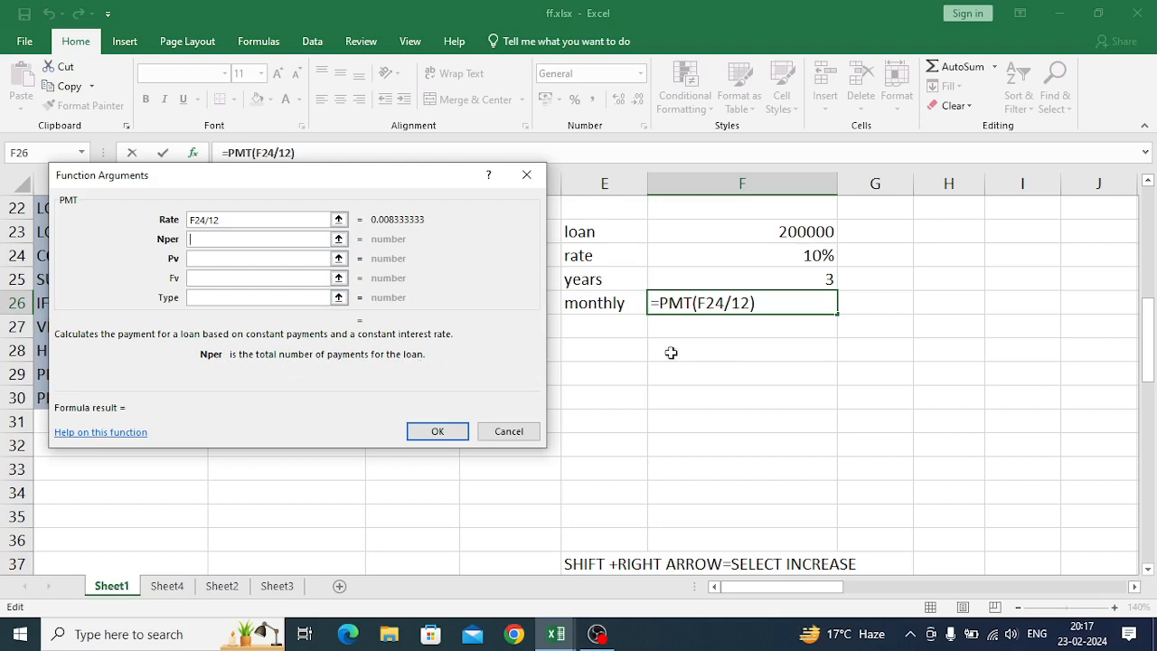
{"action": "left_click", "coordinate": [818, 282]}
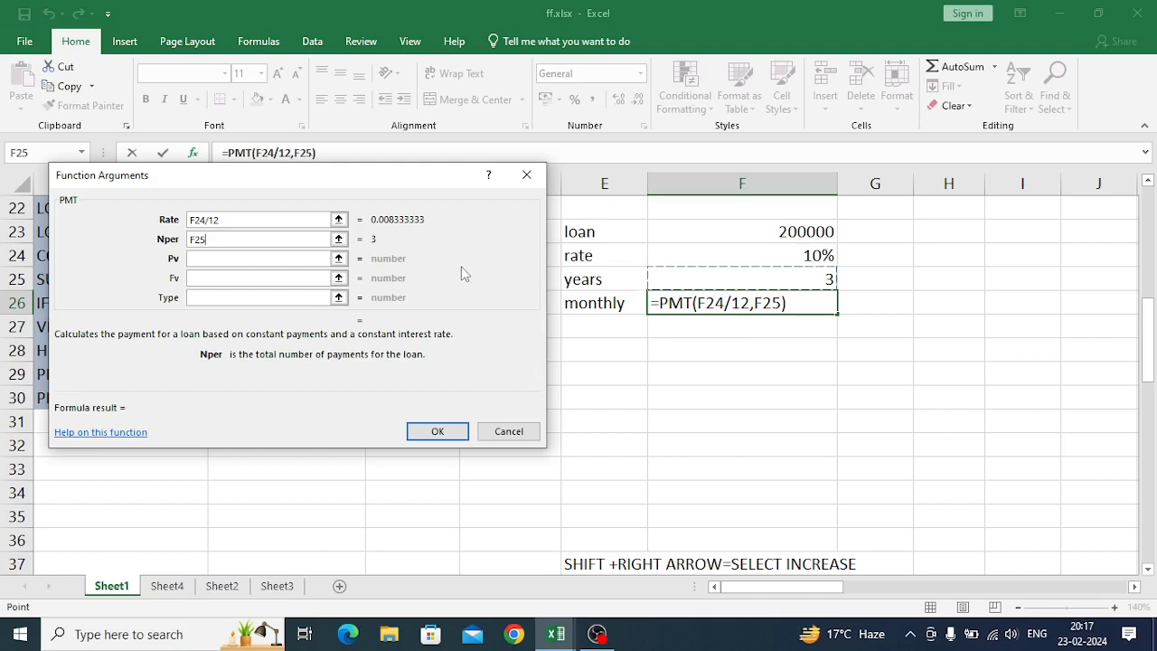
{"action": "type", "text": "*12"}
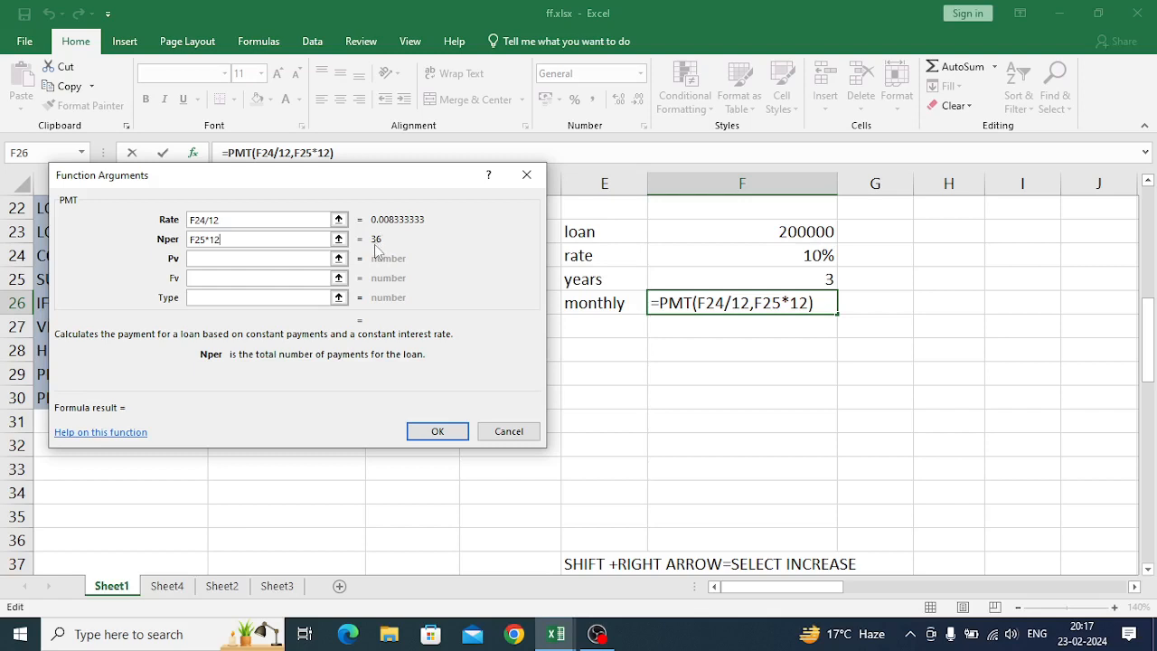
{"action": "left_click", "coordinate": [193, 258]}
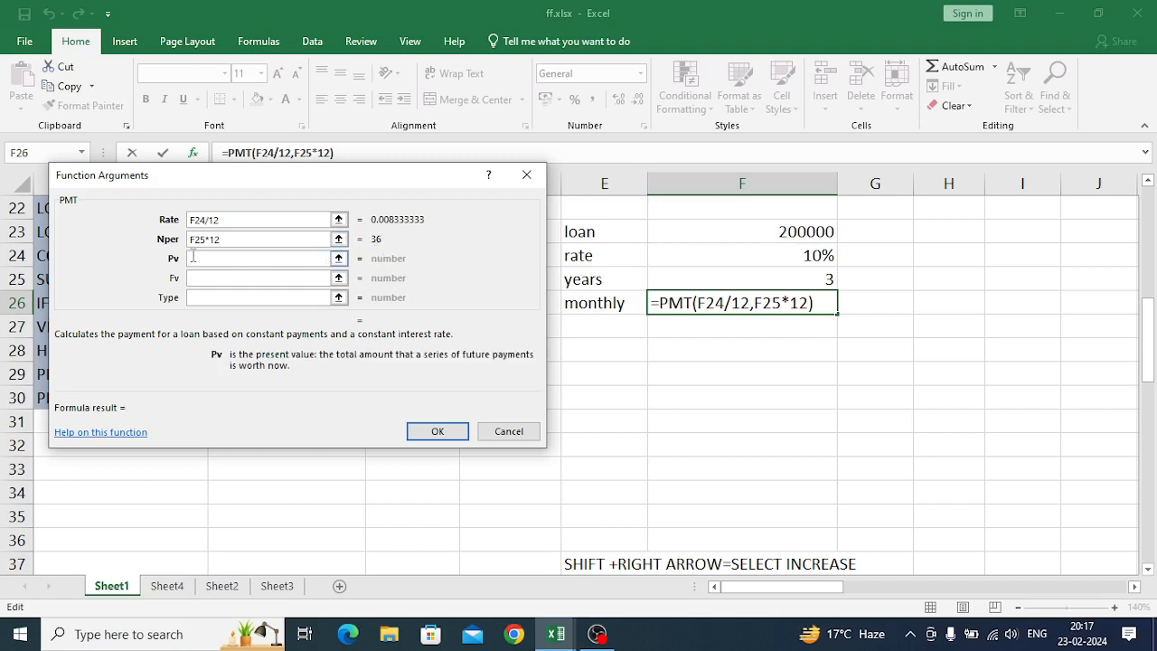
{"action": "left_click", "coordinate": [745, 232]}
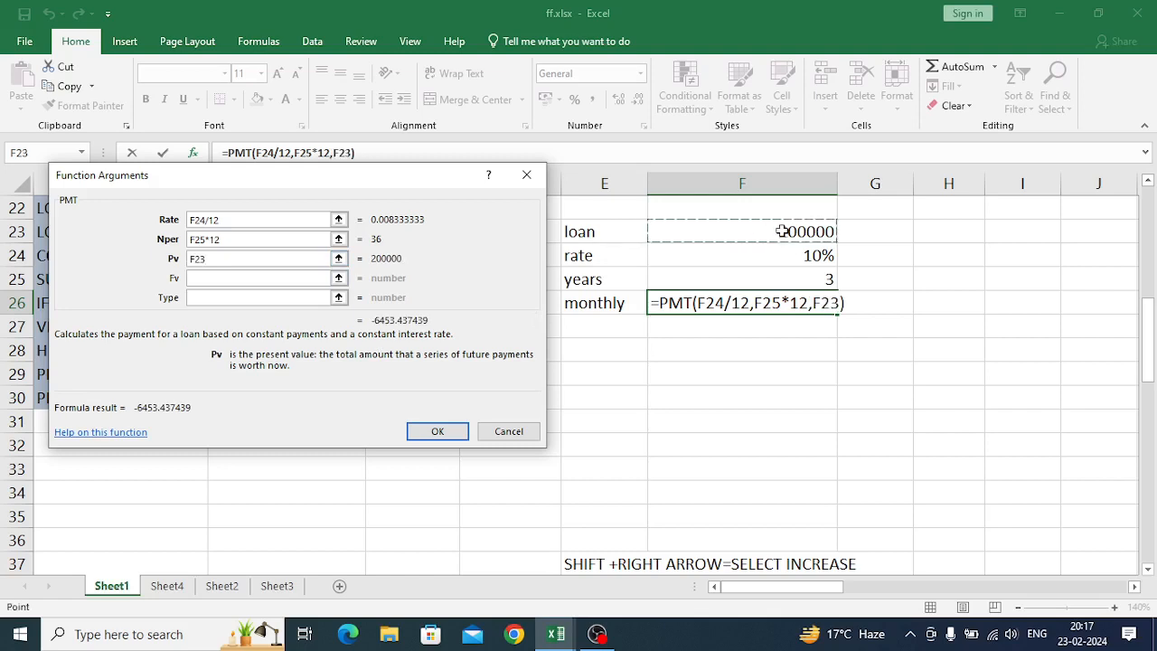
- Set the PMT function's Type argument to 0, leave Fv empty, and insert the formula in F26
{"action": "left_click", "coordinate": [193, 278]}
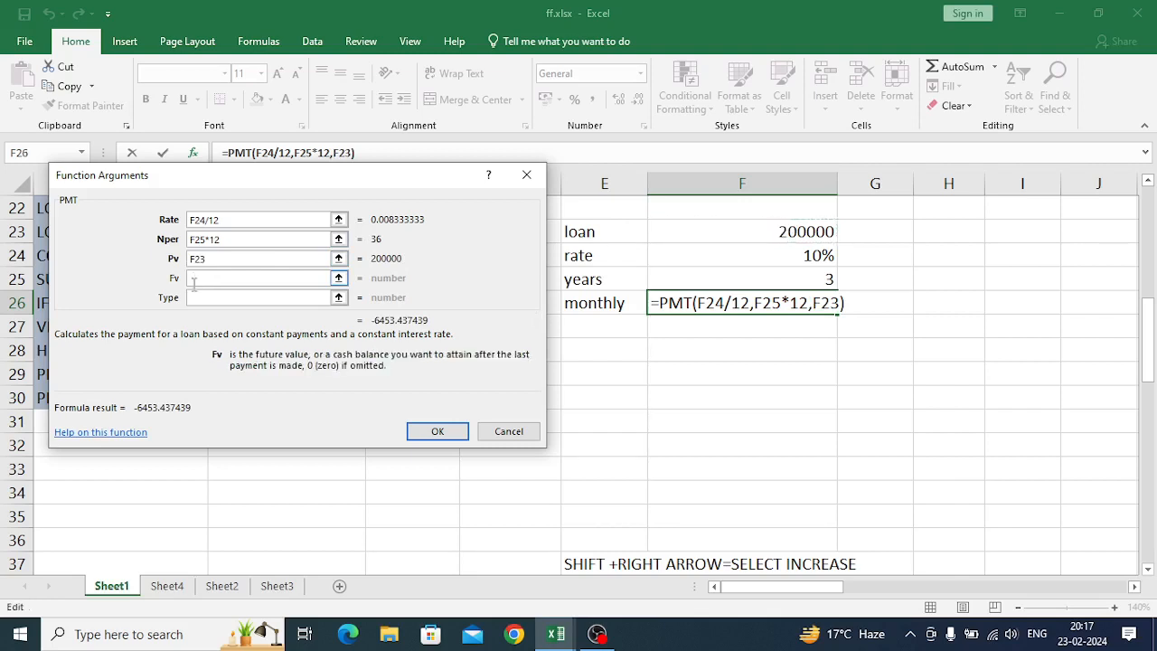
{"action": "left_click", "coordinate": [190, 299]}
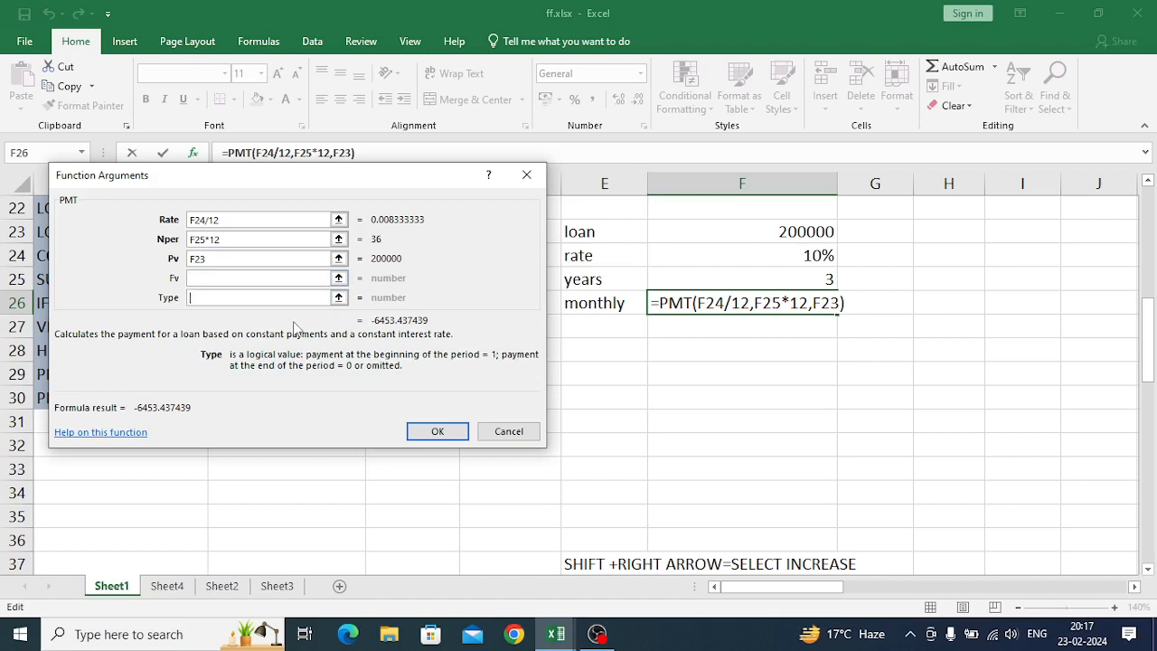
{"action": "type", "text": "0"}
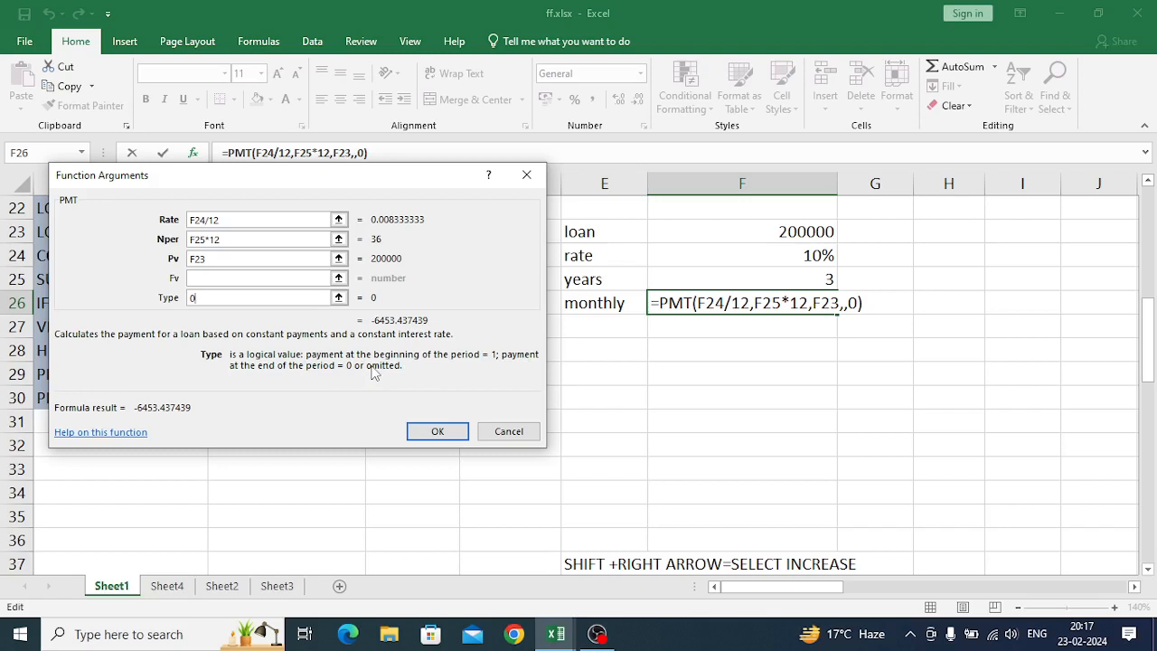
{"action": "left_click", "coordinate": [437, 432]}
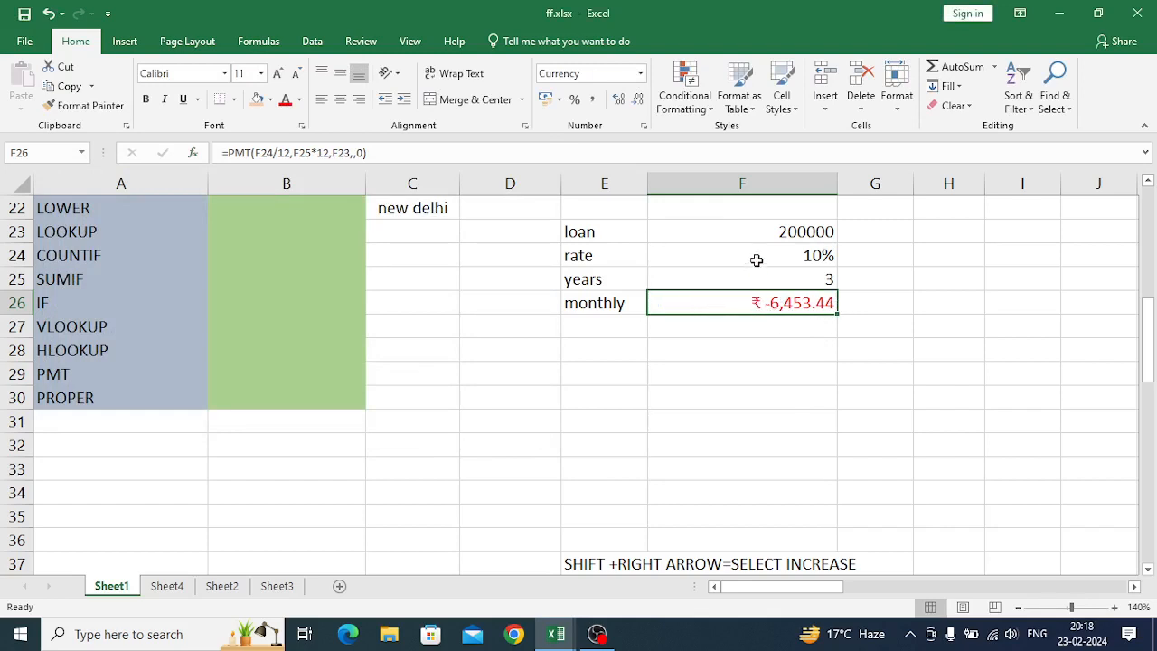
- Change the loan amount in F23 to -200000
{"action": "left_click", "coordinate": [762, 232]}
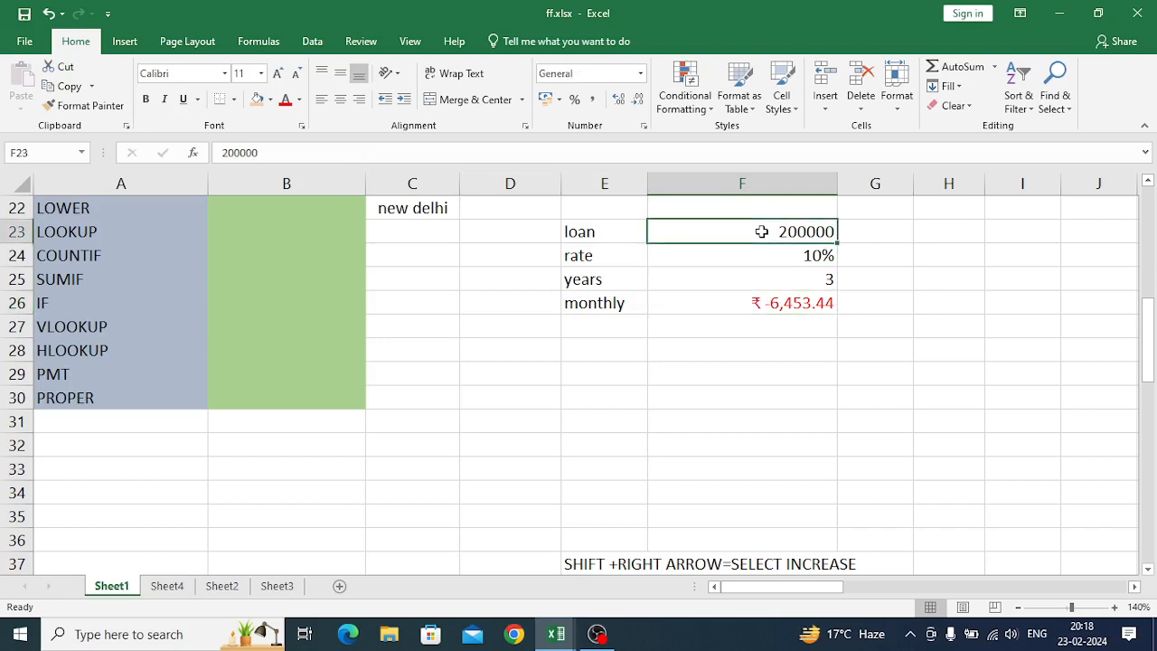
{"action": "left_click", "coordinate": [224, 153]}
{"action": "type", "text": "-"}
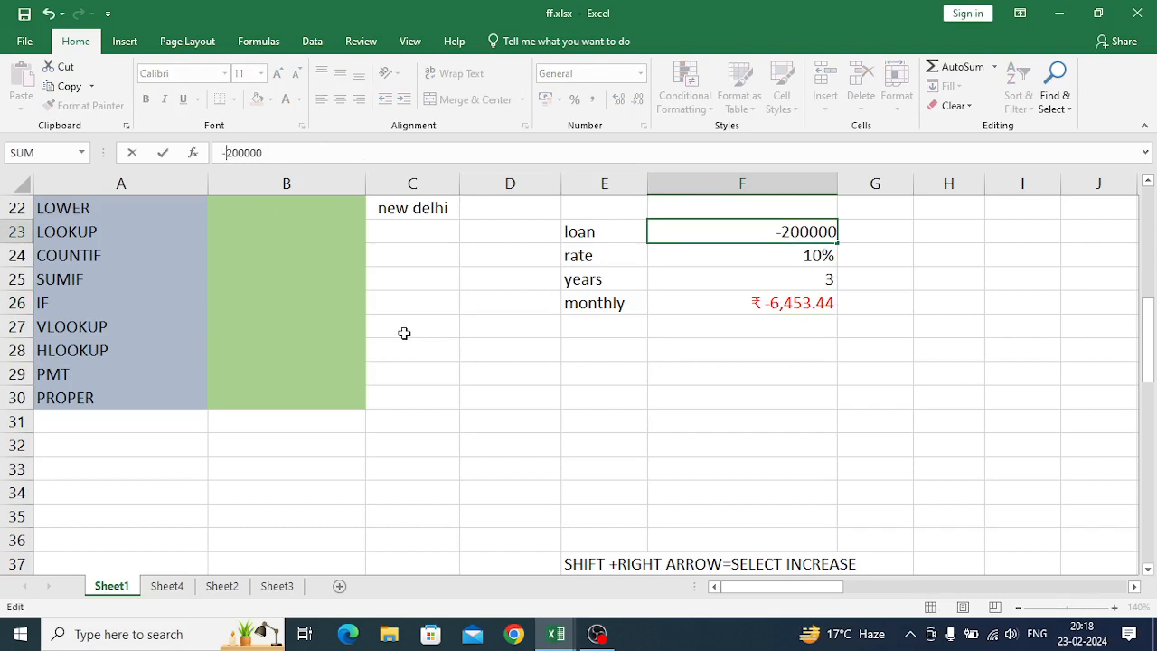
{"action": "key", "text": "Return"}
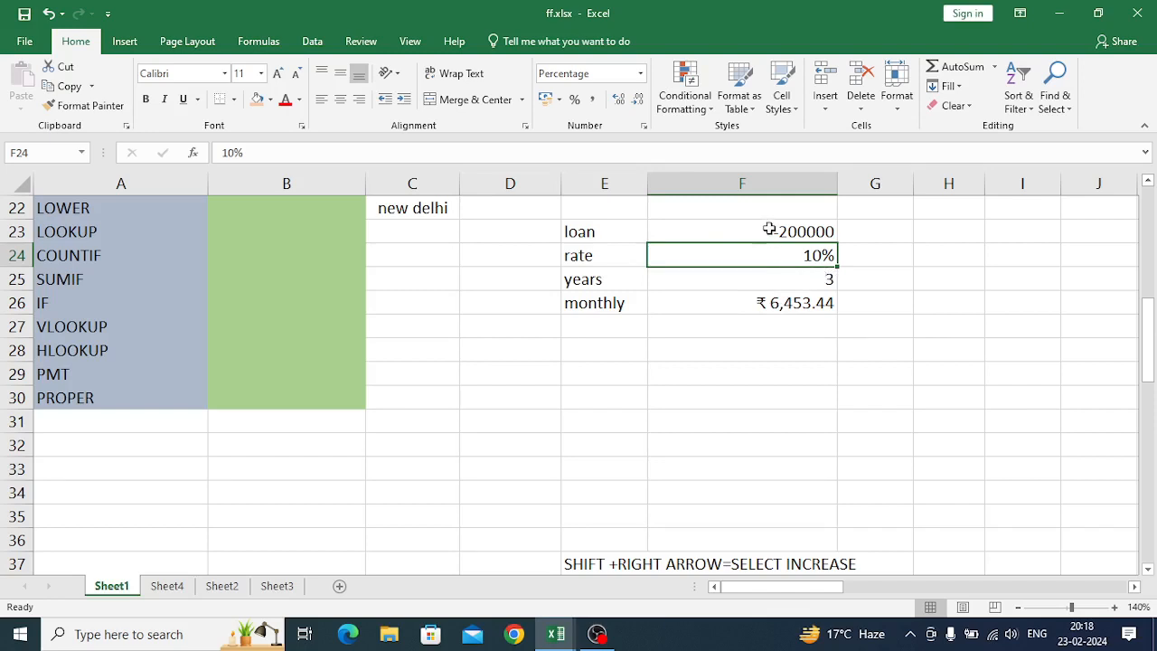
- Calculate the total repayment in F28 with the formula =F26*36
{"action": "left_click", "coordinate": [700, 351]}
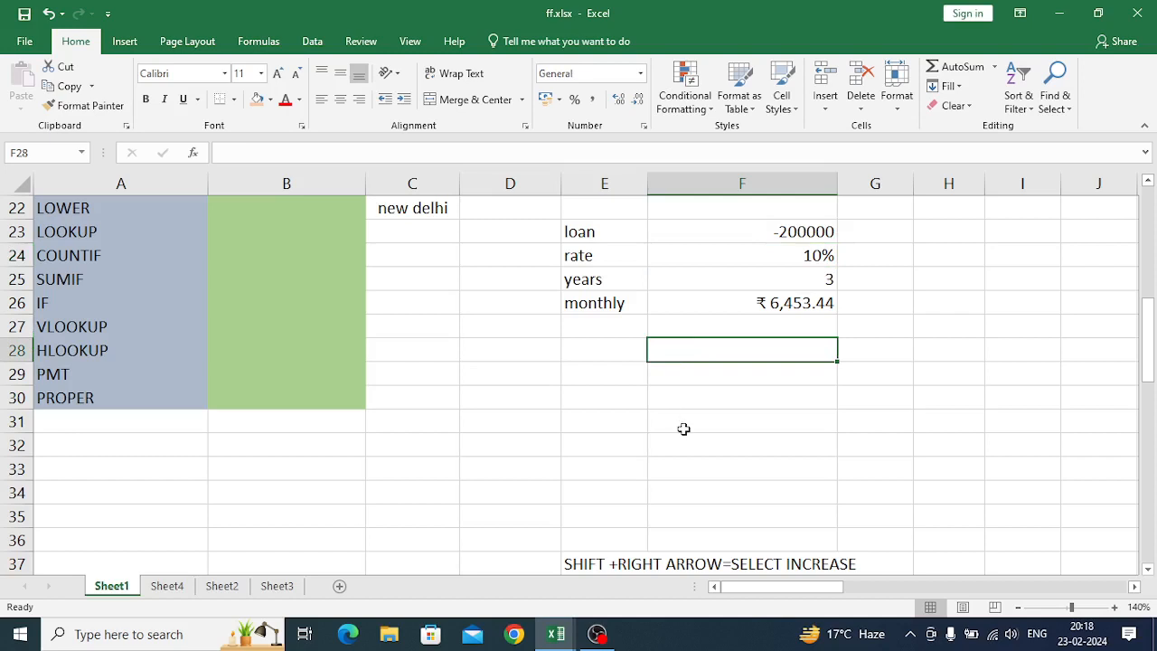
{"action": "type", "text": "="}
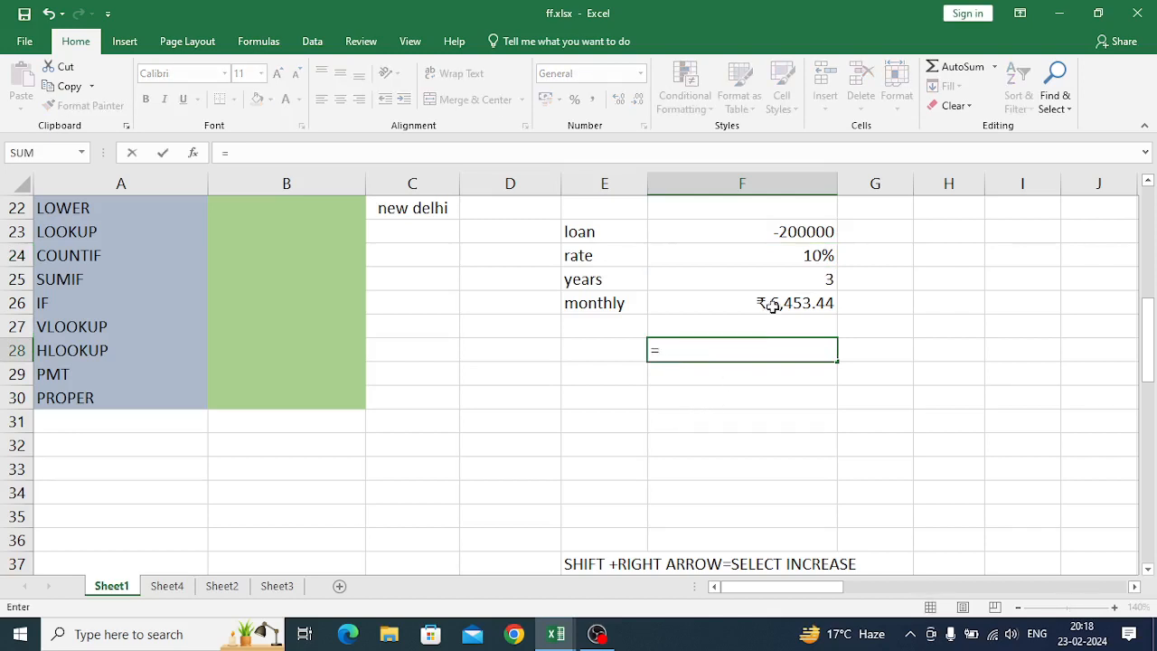
{"action": "left_click", "coordinate": [772, 302]}
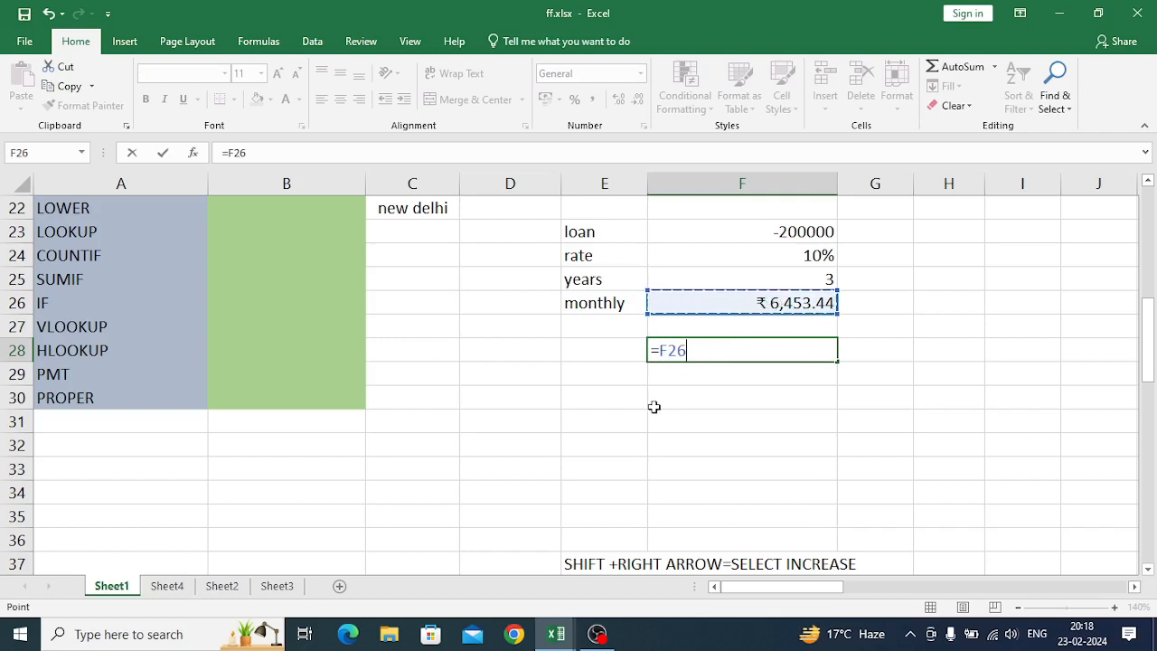
{"action": "type", "text": "*36"}
{"action": "key", "text": "Return"}
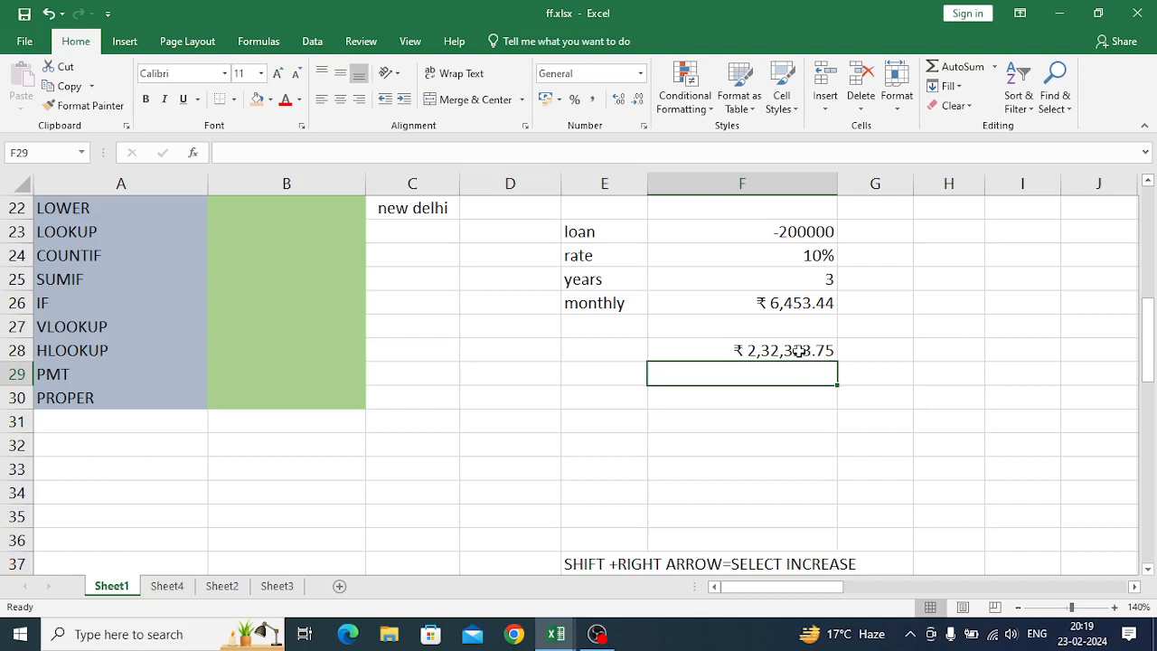
- Set the loan rate in F24 to 0% and check the total repayment in F28
{"action": "left_click", "coordinate": [818, 271]}
{"action": "left_click", "coordinate": [816, 256]}
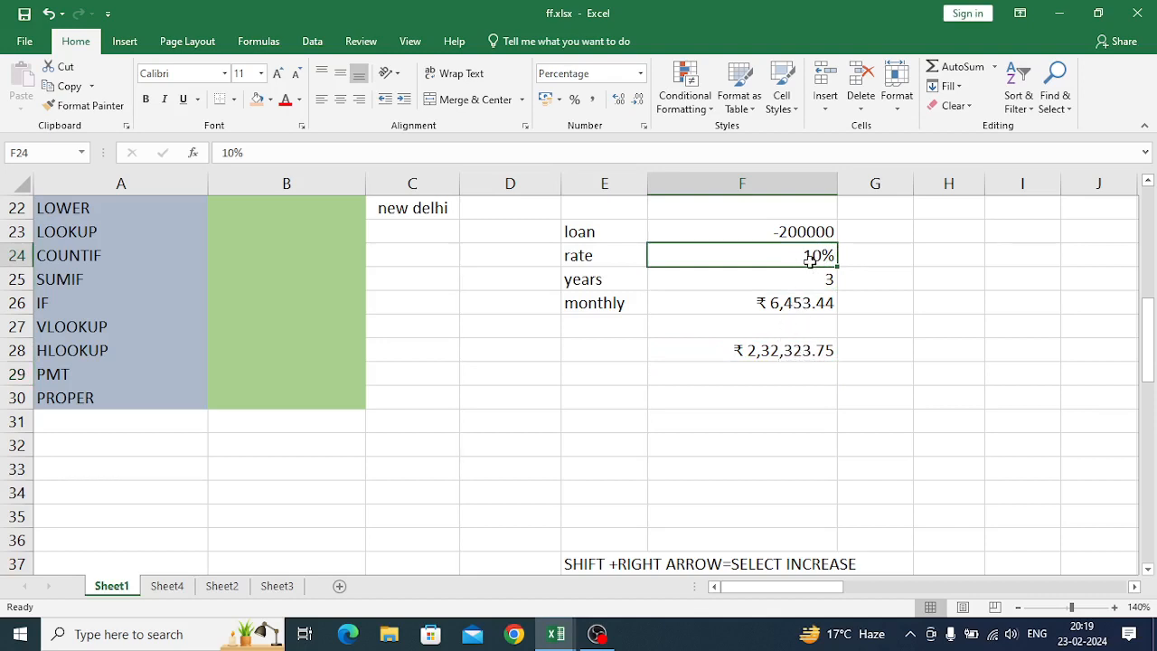
{"action": "type", "text": "0"}
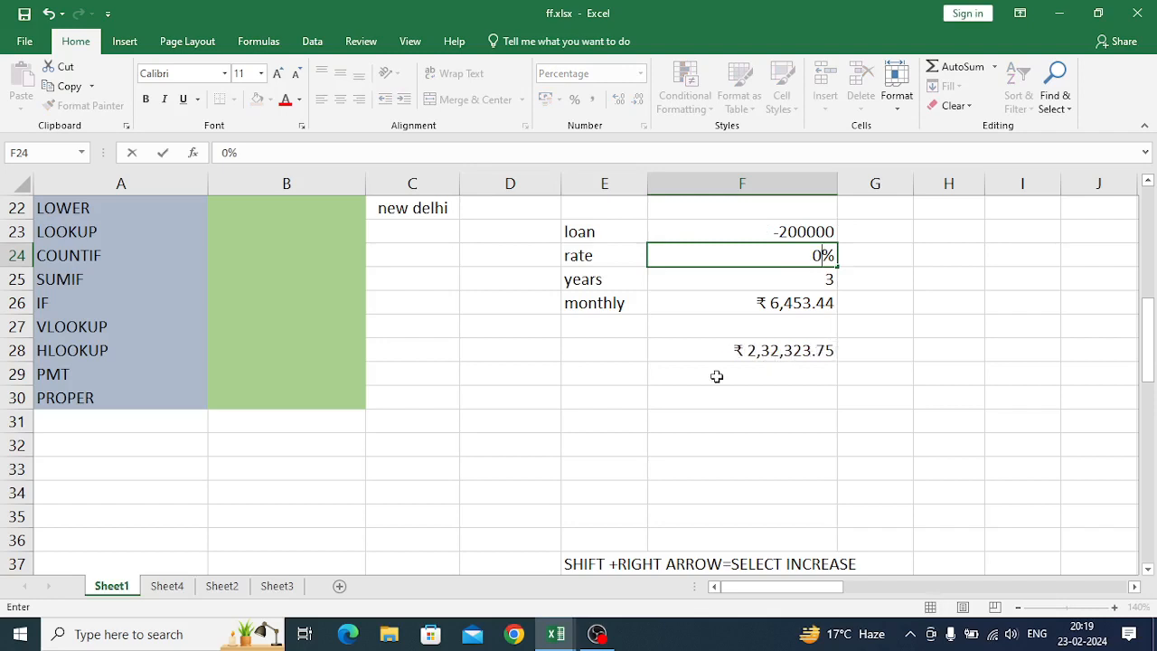
{"action": "key", "text": "Return"}
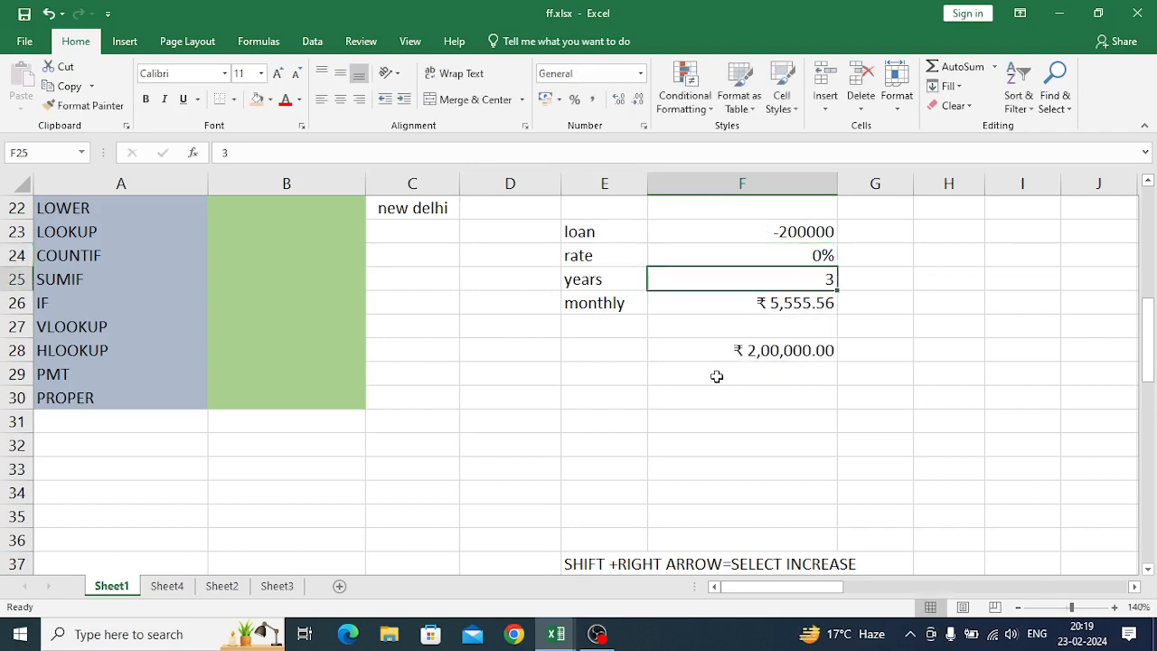
{"action": "left_click", "coordinate": [797, 254]}
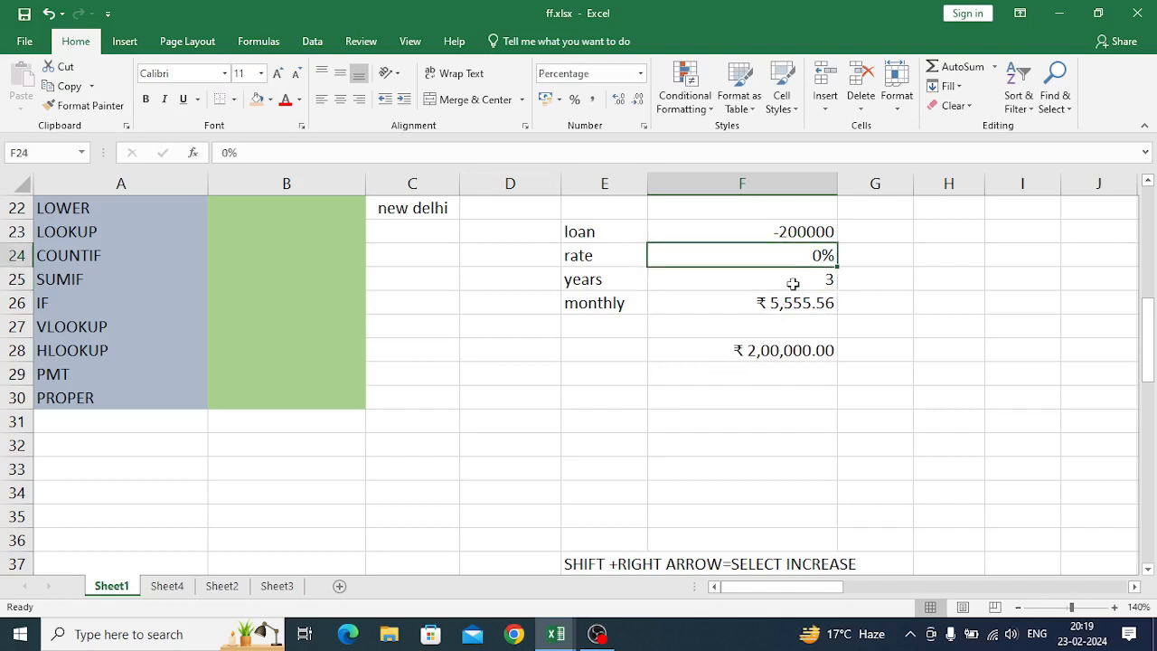
{"action": "left_click", "coordinate": [756, 350]}
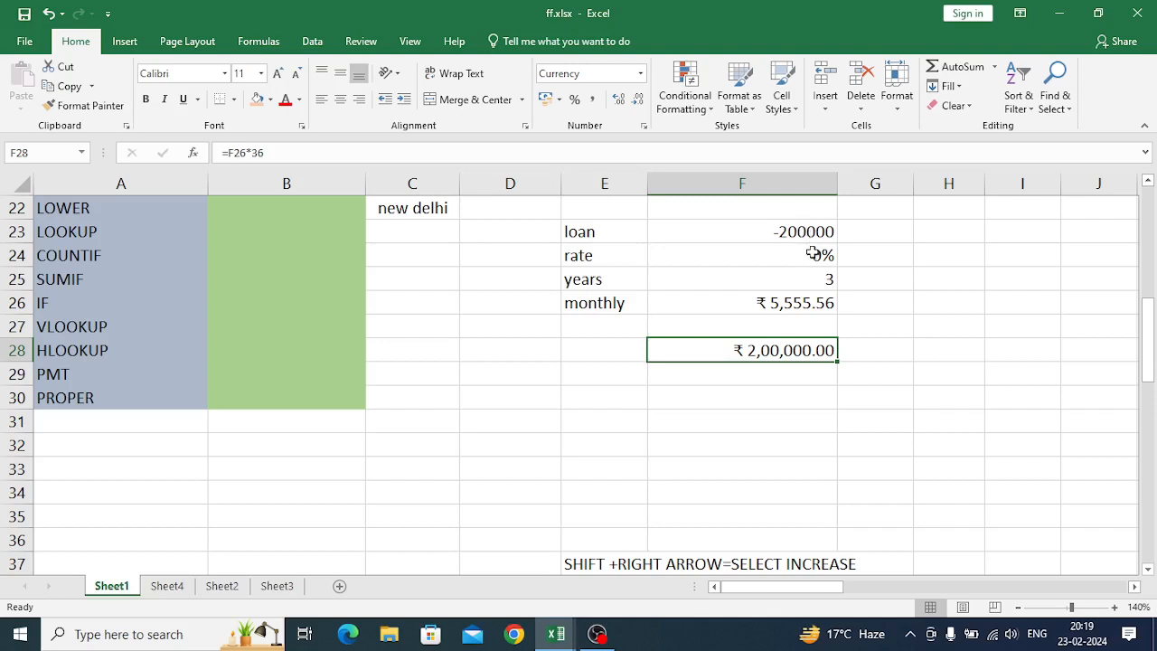
{"action": "left_click", "coordinate": [816, 254]}
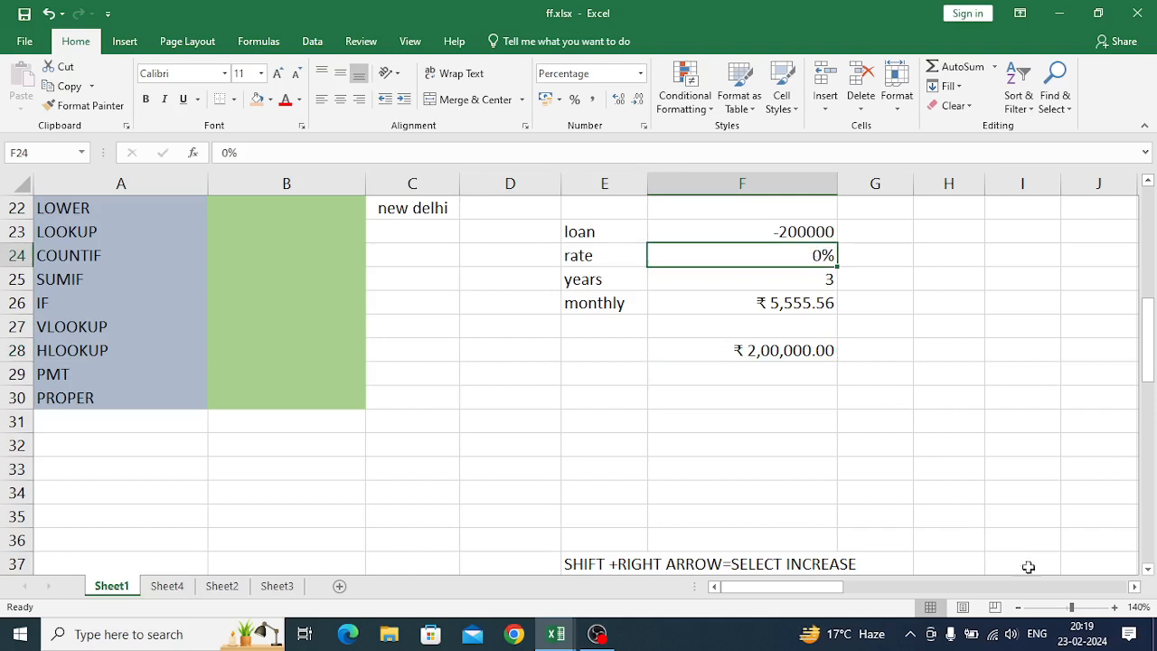
- Enter three people's full names in lowercase in cells K22 to K24
{"action": "left_click", "coordinate": [1134, 586]}
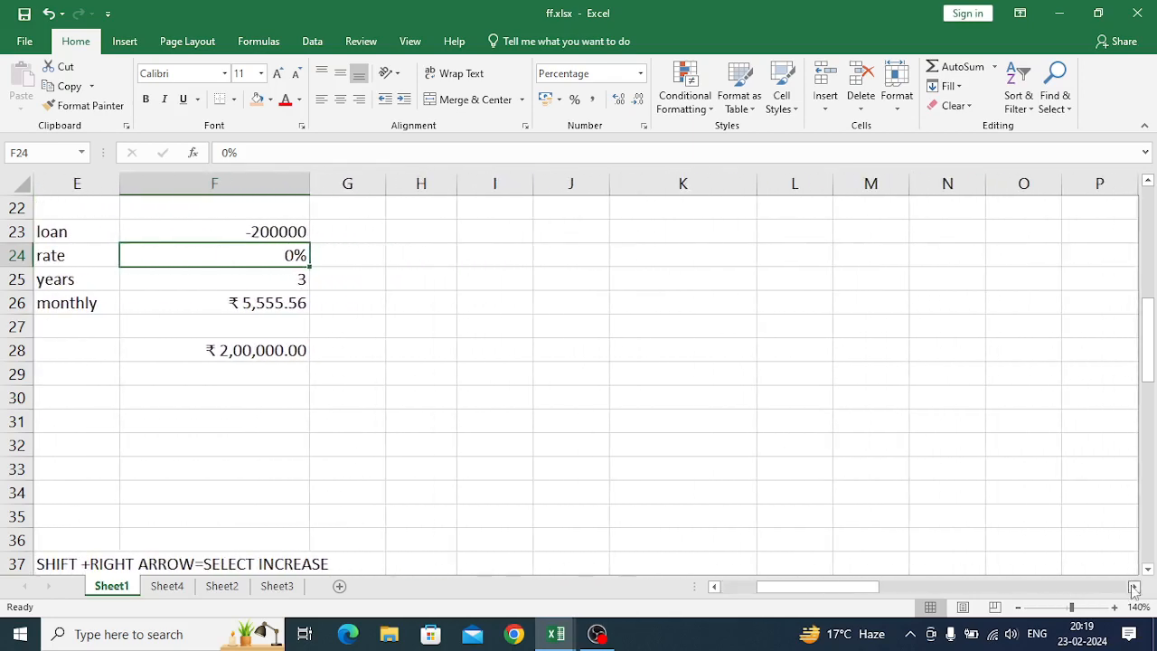
{"action": "left_click", "coordinate": [626, 214]}
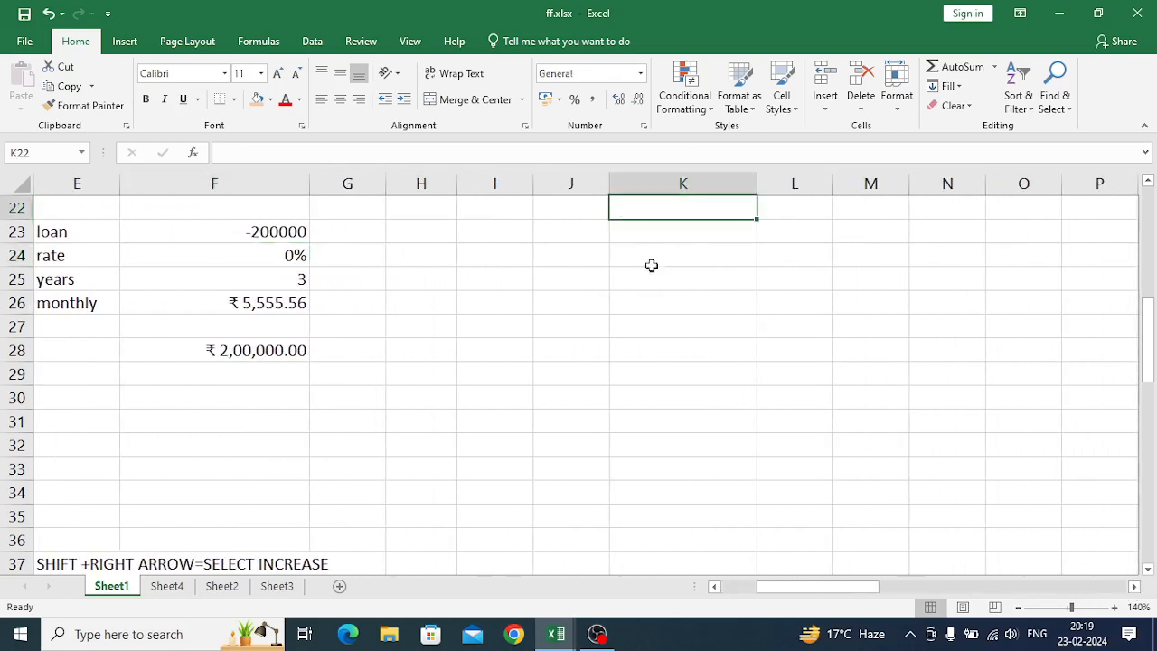
{"action": "type", "text": "rka"}
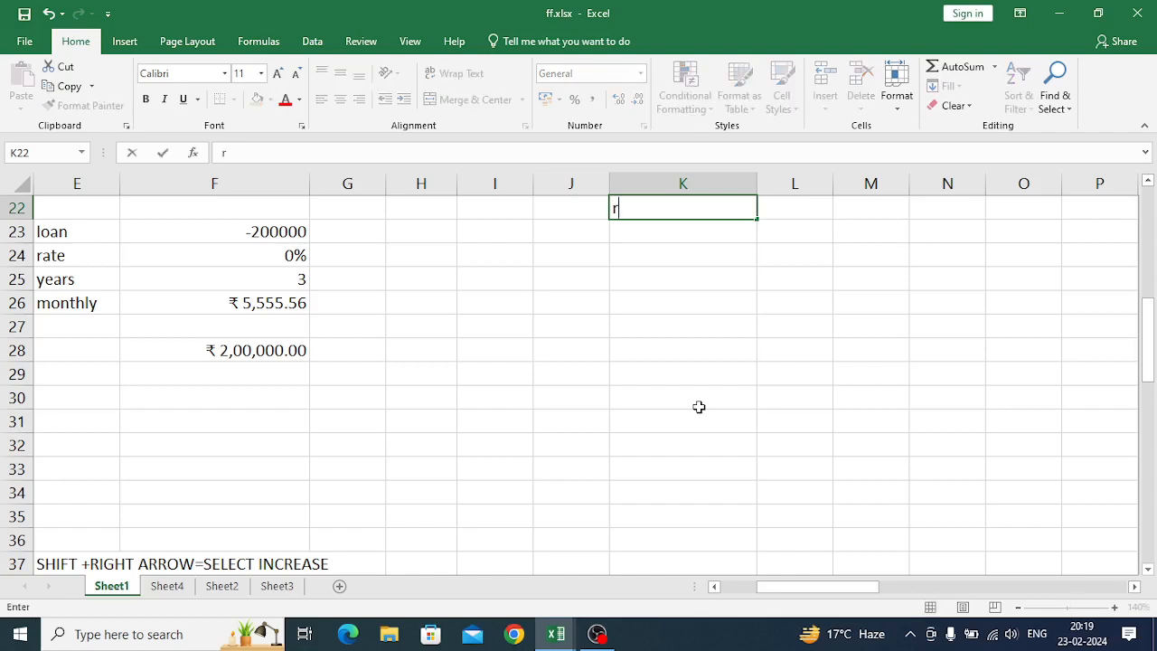
{"action": "key", "text": "BackSpace"}
{"action": "key", "text": "BackSpace"}
{"action": "type", "text": "akesh kumar"}
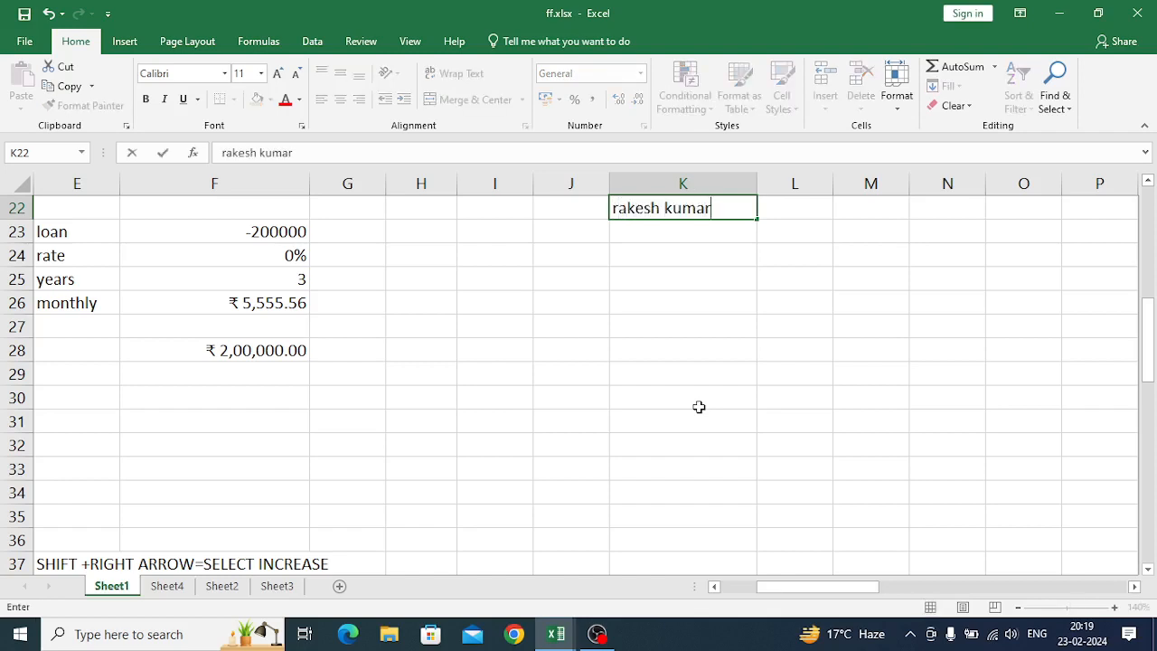
{"action": "key", "text": "Return"}
{"action": "type", "text": "vi"}
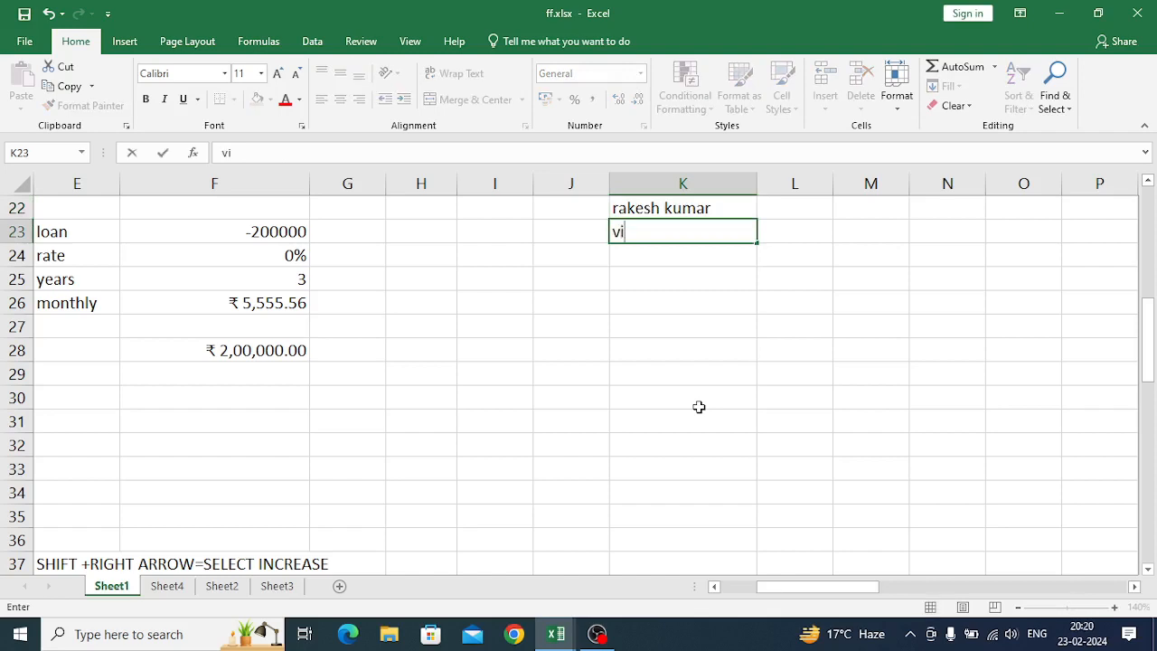
{"action": "type", "text": "nod verma"}
{"action": "key", "text": "Return"}
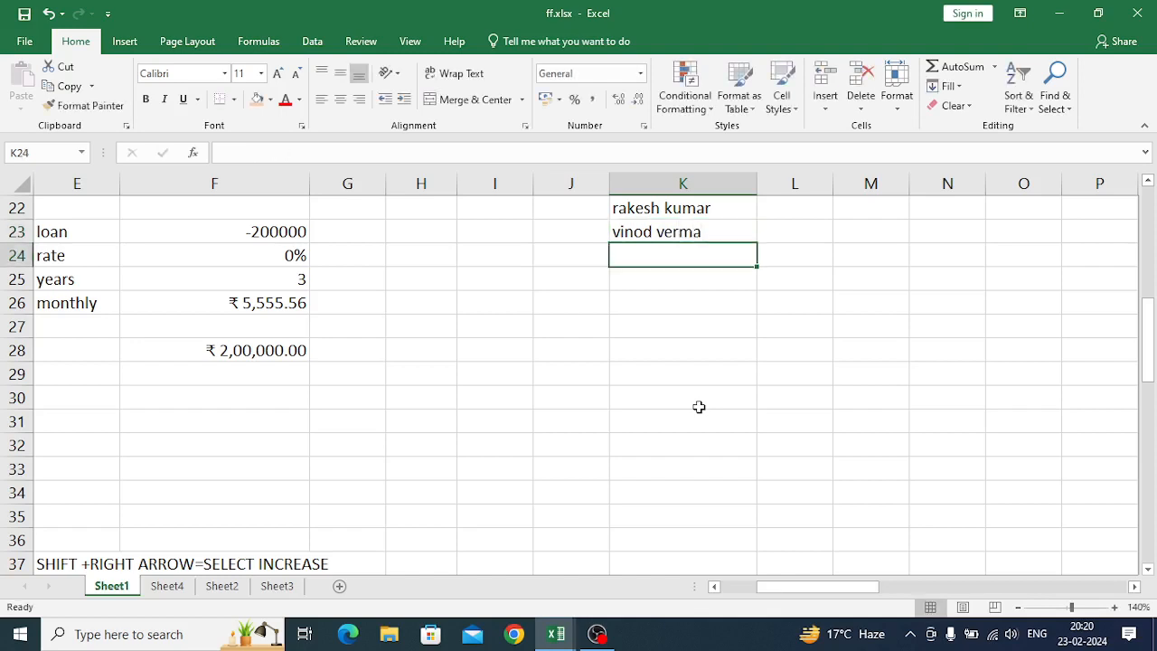
{"action": "type", "text": "rahul"}
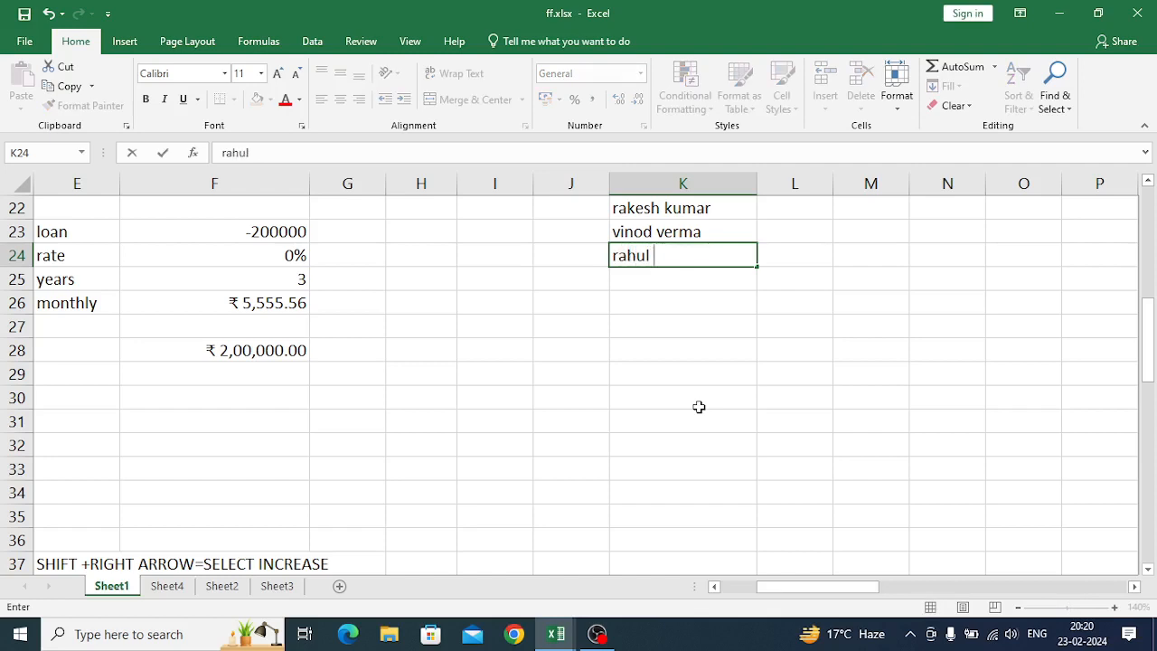
{"action": "type", "text": " srivastava"}
{"action": "key", "text": "Return"}
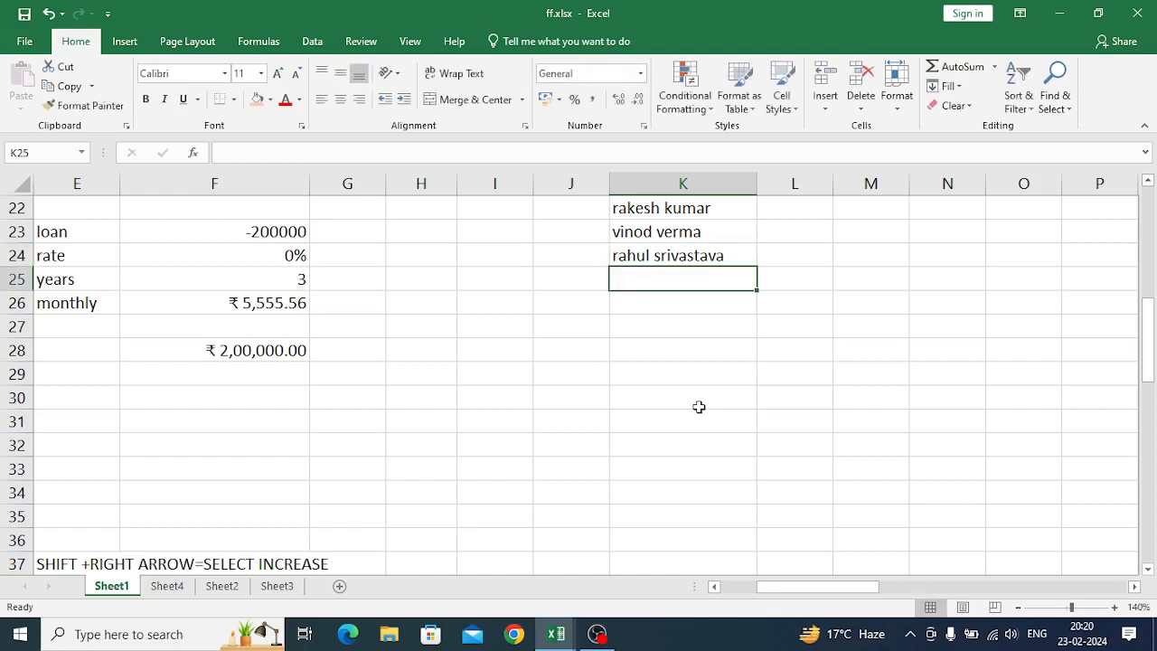
- Capitalise the first full name in L22 with the formula =PROPER(K22)
{"action": "left_click", "coordinate": [792, 206]}
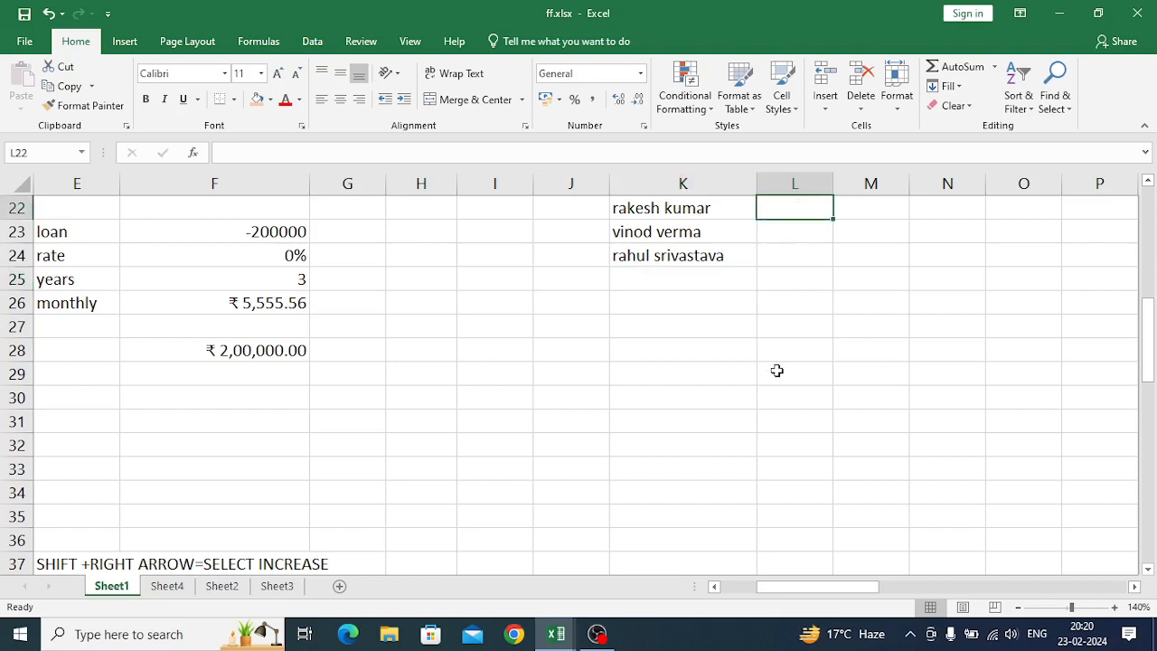
{"action": "type", "text": "="}
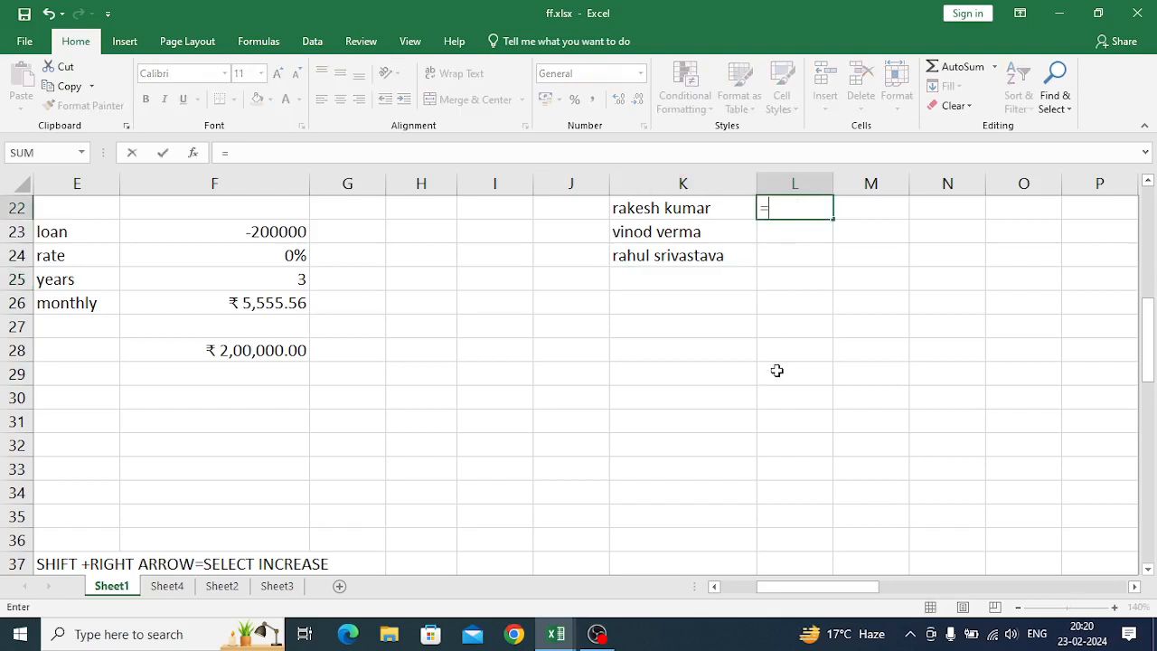
{"action": "type", "text": "proper"}
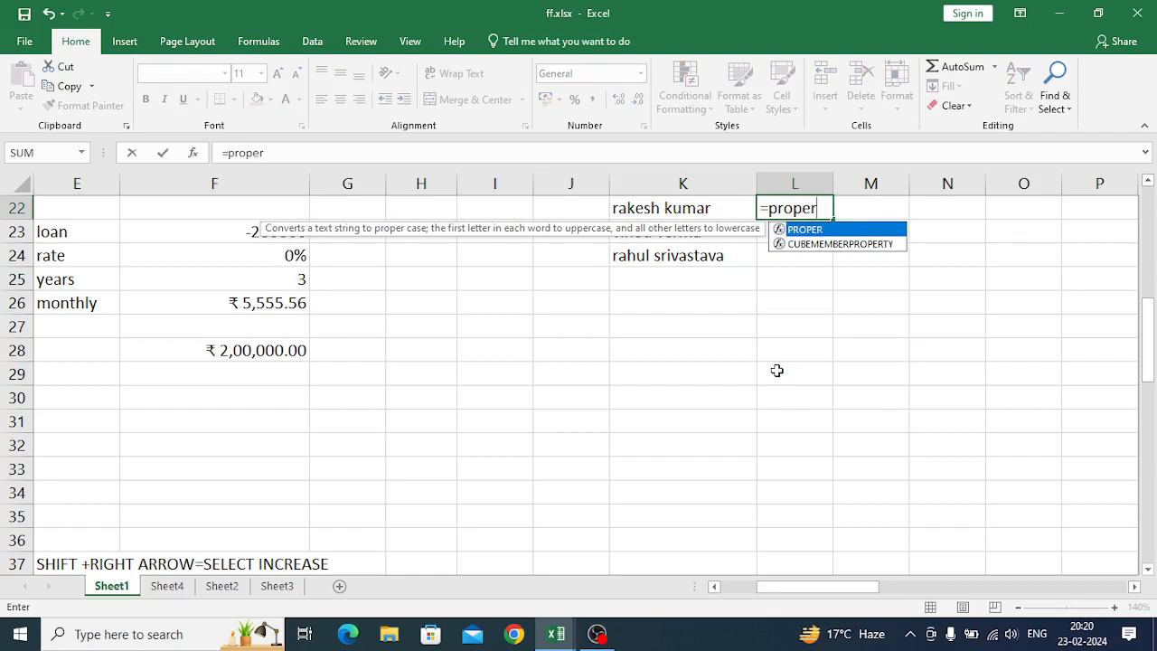
{"action": "type", "text": "("}
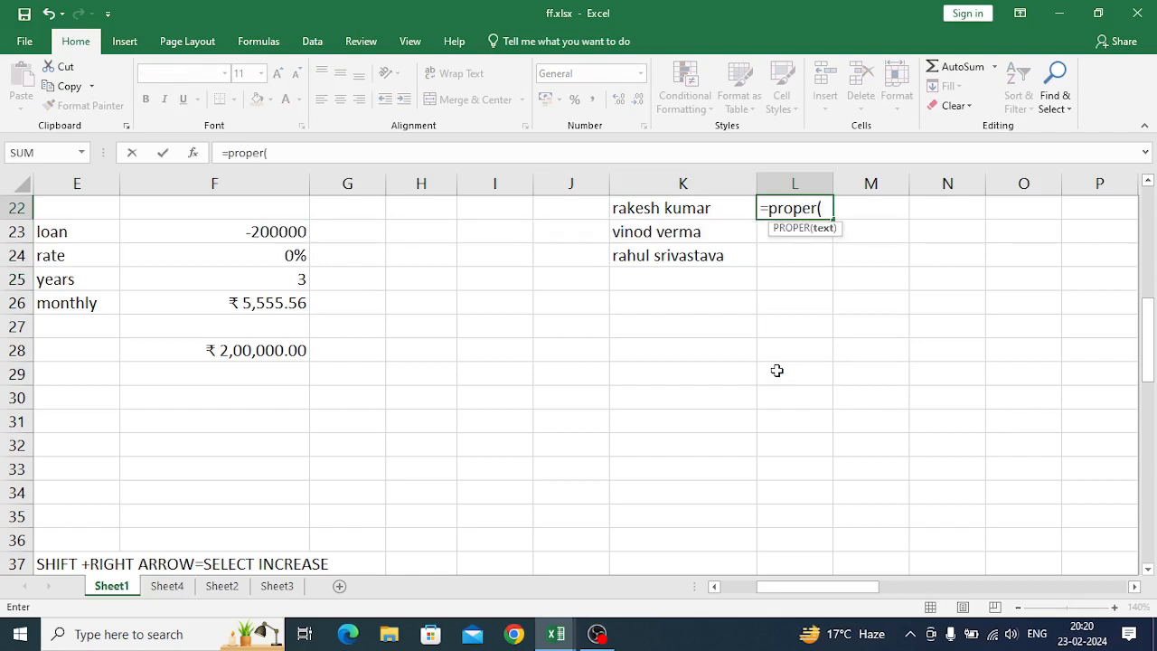
{"action": "left_click", "coordinate": [664, 206]}
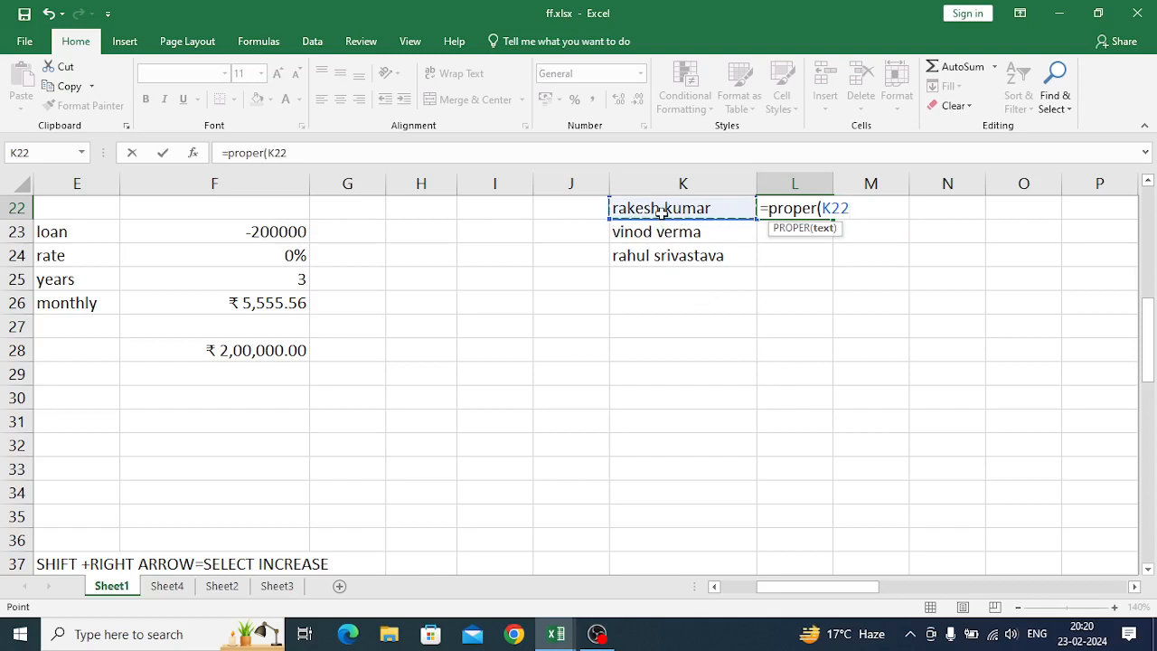
{"action": "key", "text": "Return"}
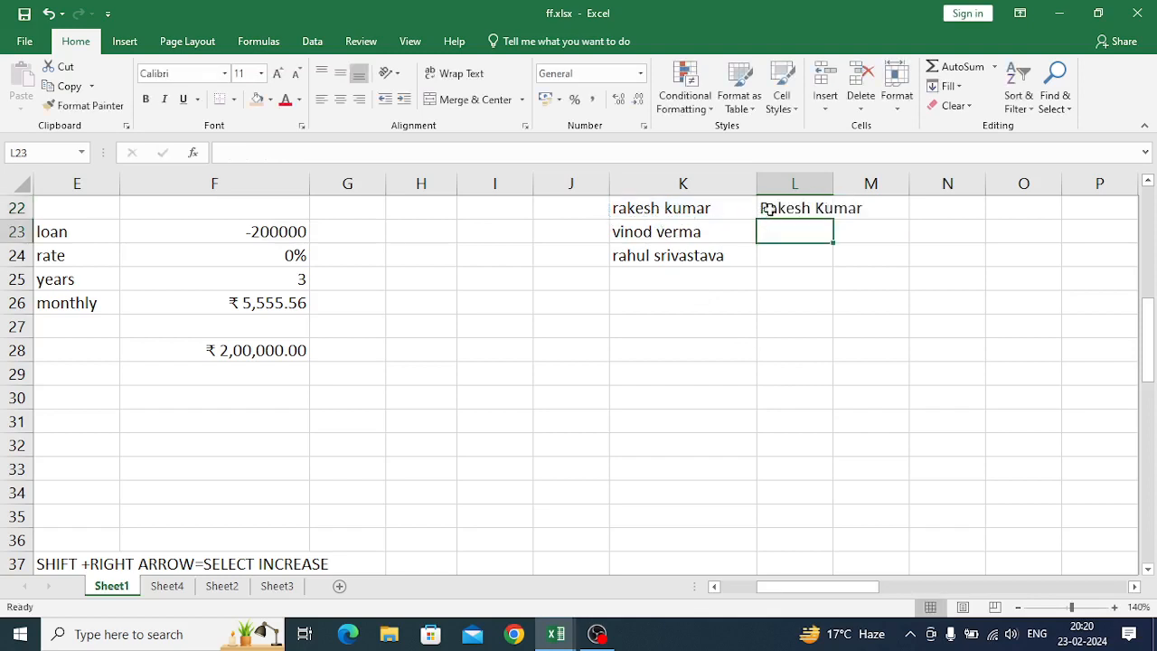
- Widen column L to fit the full names and fill the PROPER formula from L22 down to L24
{"action": "left_click_drag", "start_coordinate": [833, 183], "coordinate": [893, 182]}
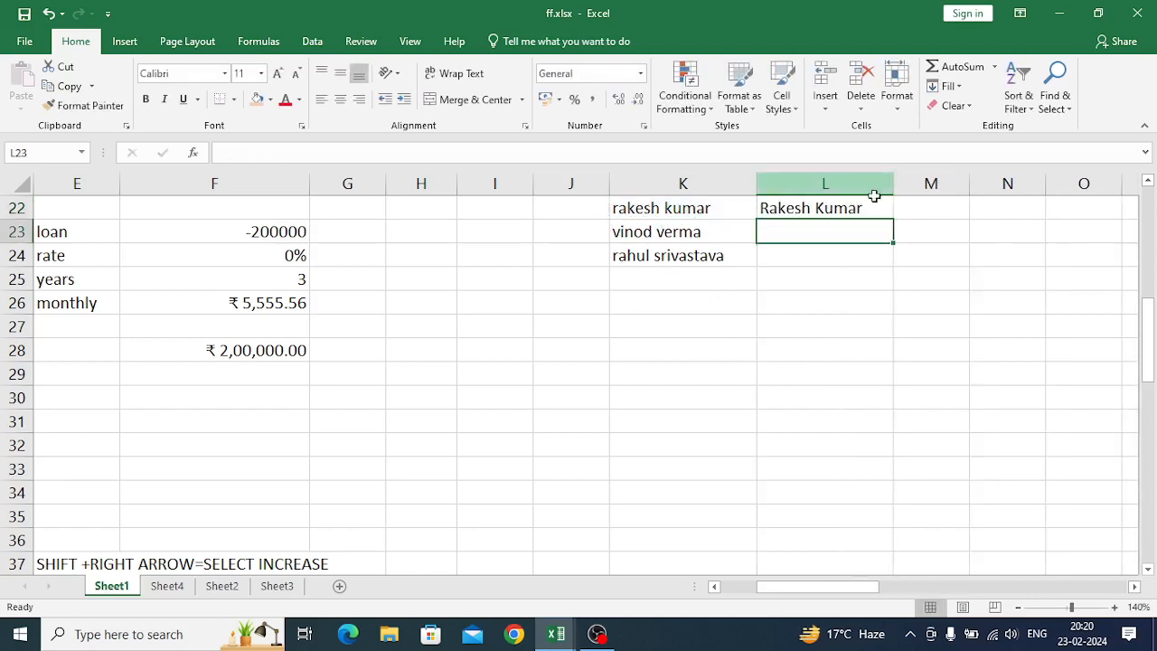
{"action": "left_click", "coordinate": [829, 205]}
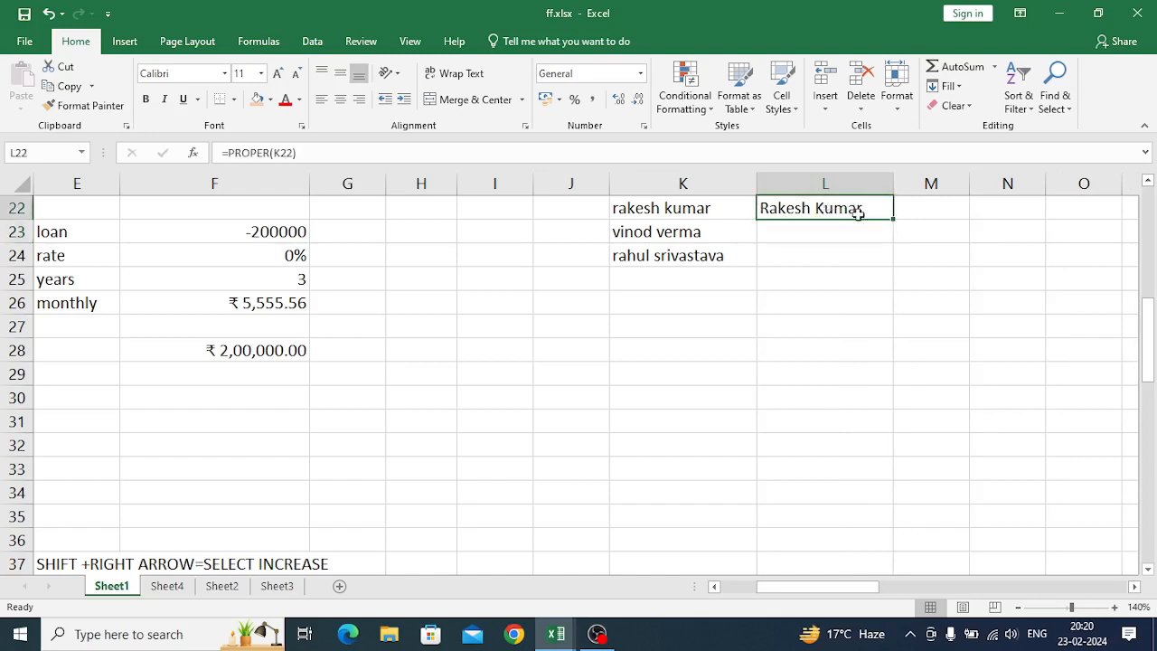
{"action": "left_click_drag", "start_coordinate": [895, 218], "coordinate": [891, 266]}
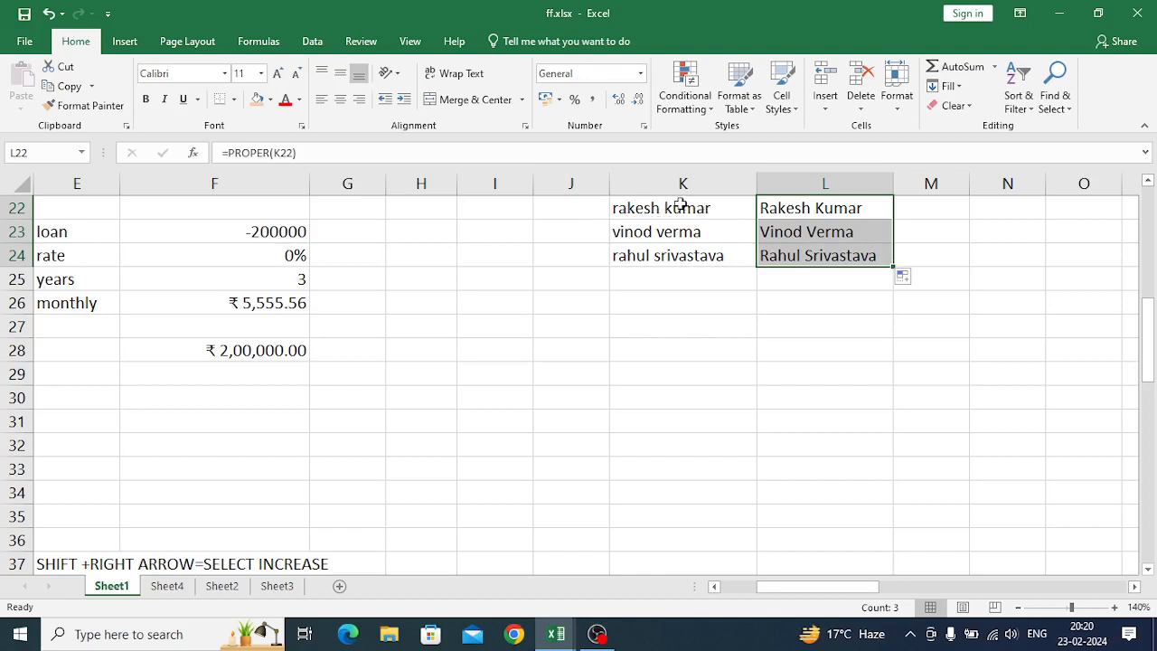
- Enter the first person's given name in lowercase in J22 and use Flash Fill on J22:J24 to extract the other given names
{"action": "left_click", "coordinate": [501, 211]}
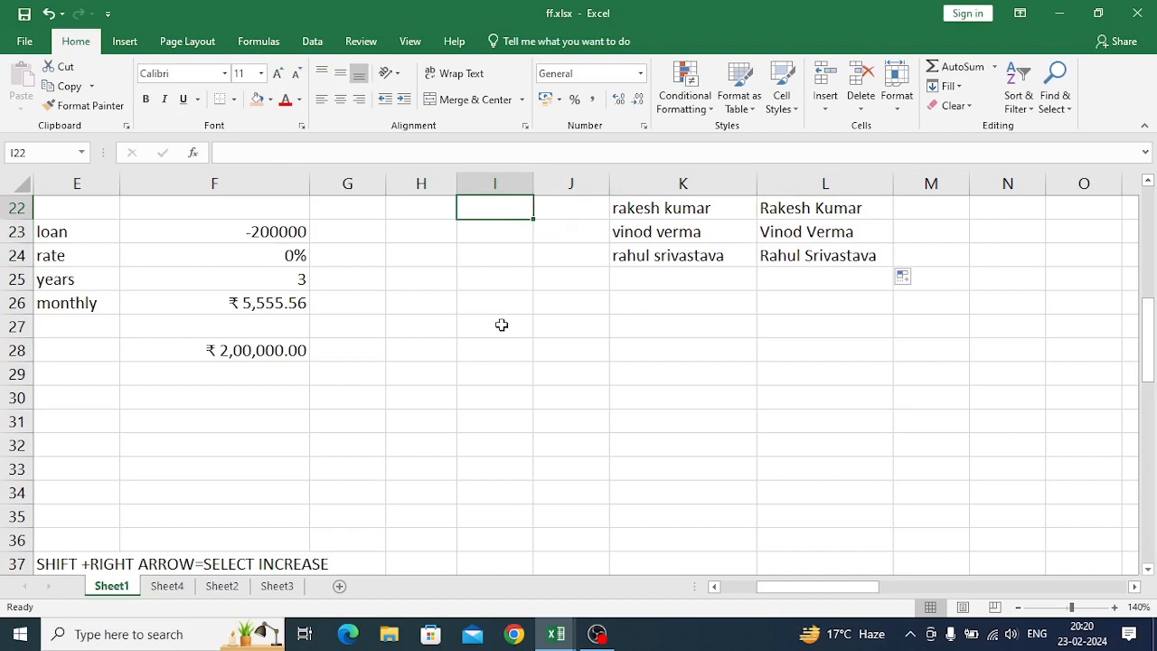
{"action": "type", "text": "r"}
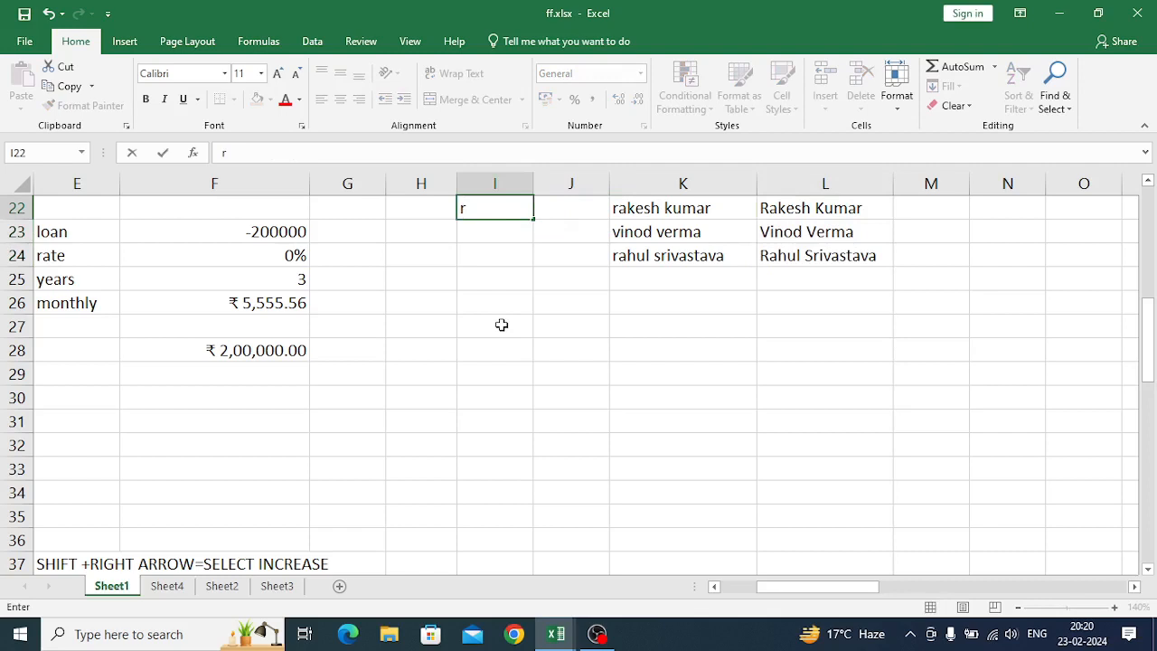
{"action": "left_click", "coordinate": [551, 209]}
{"action": "type", "text": "rakesh"}
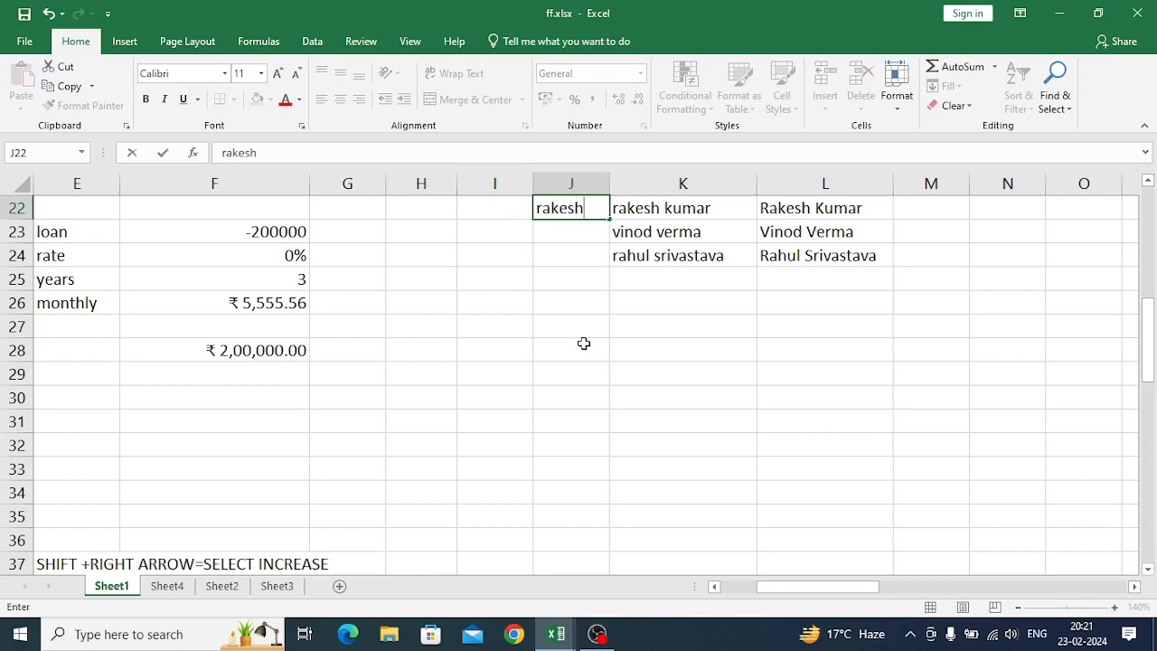
{"action": "key", "text": "Return"}
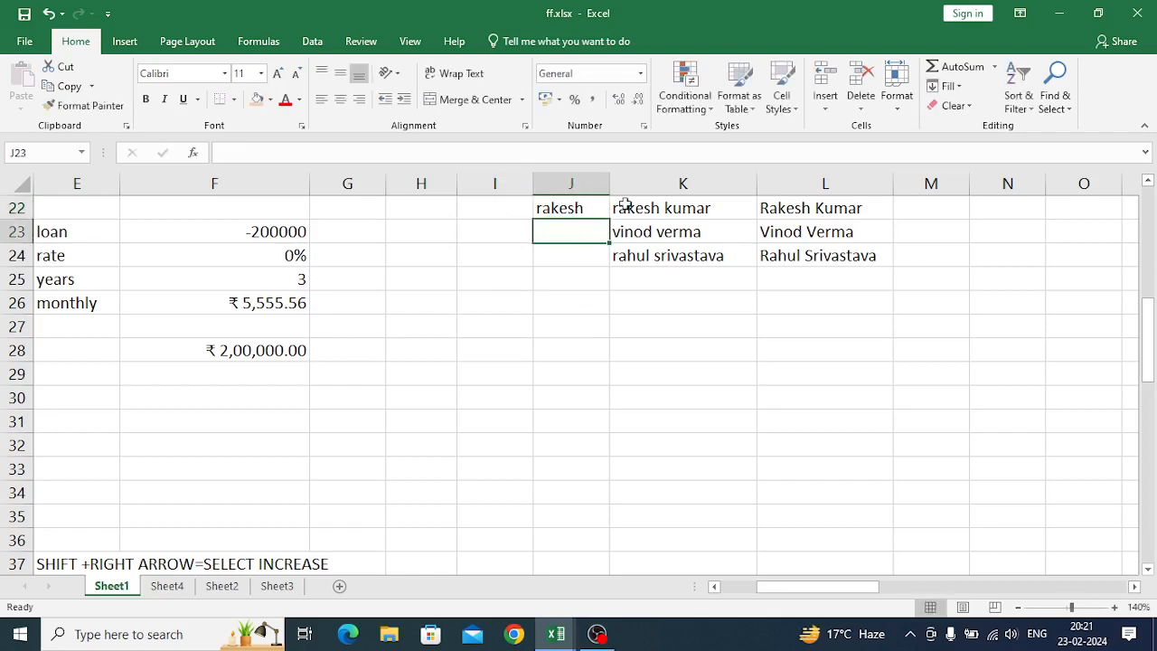
{"action": "left_click_drag", "start_coordinate": [575, 209], "coordinate": [568, 257]}
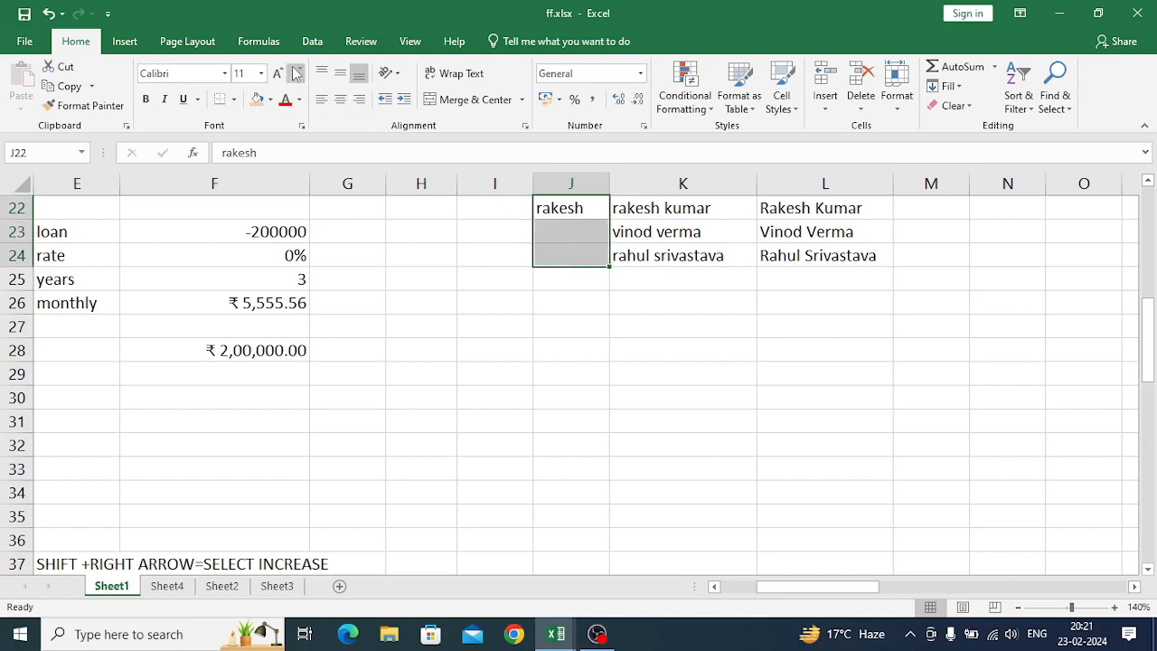
{"action": "left_click", "coordinate": [311, 43]}
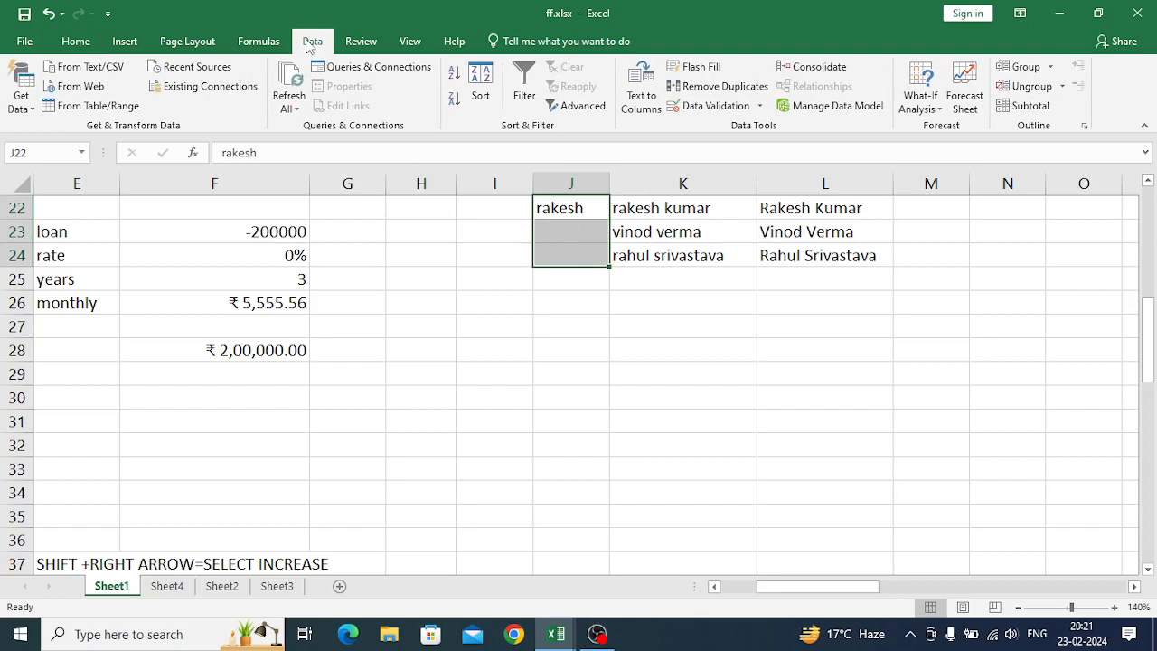
{"action": "left_click", "coordinate": [679, 69]}
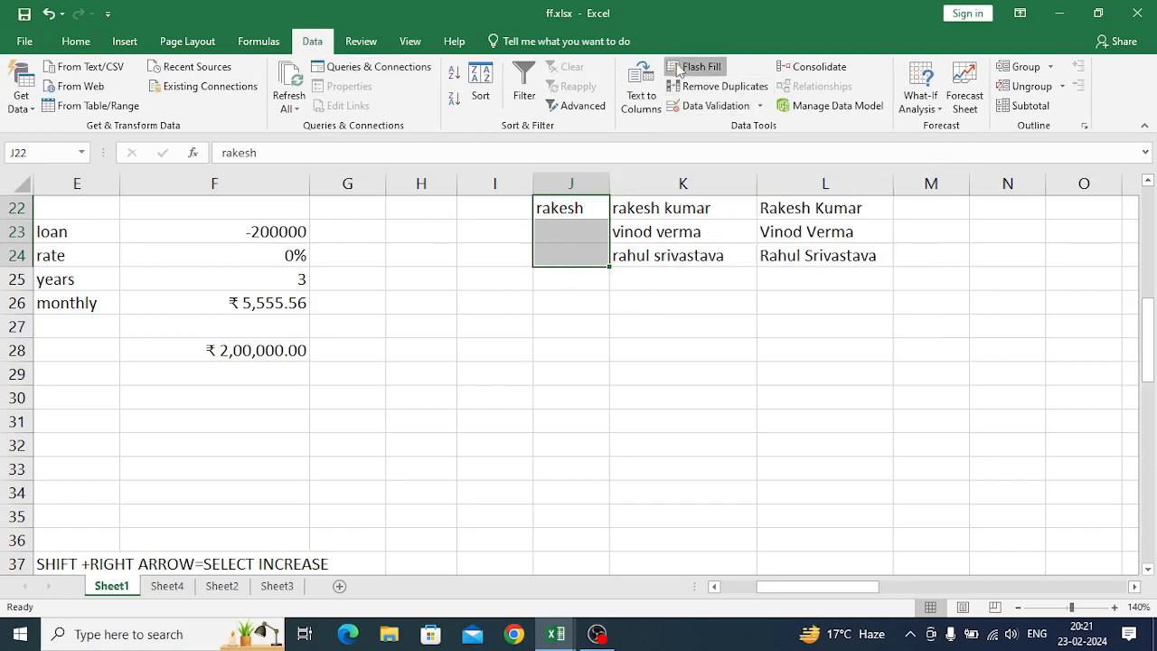
{"action": "left_click", "coordinate": [560, 321]}
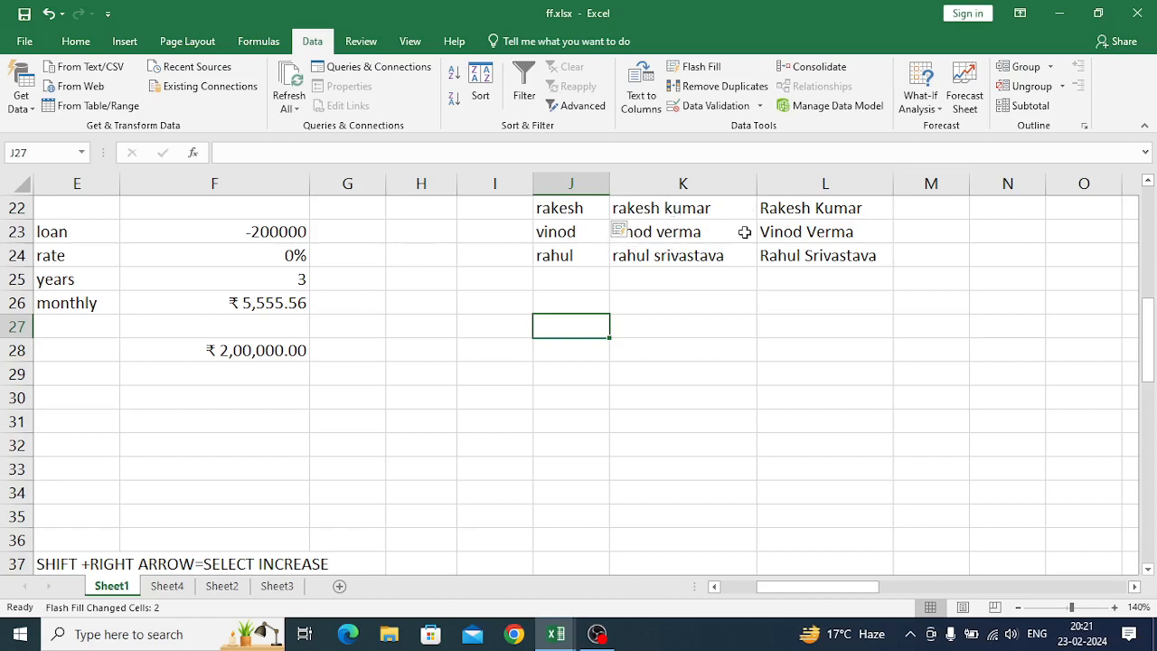
- Move the PROPER formulas from L22:L24 to N22:N24 and Flash Fill L22:L24 with lowercase surnames, starting from the first person's surname
{"action": "left_click_drag", "start_coordinate": [783, 213], "coordinate": [785, 255]}
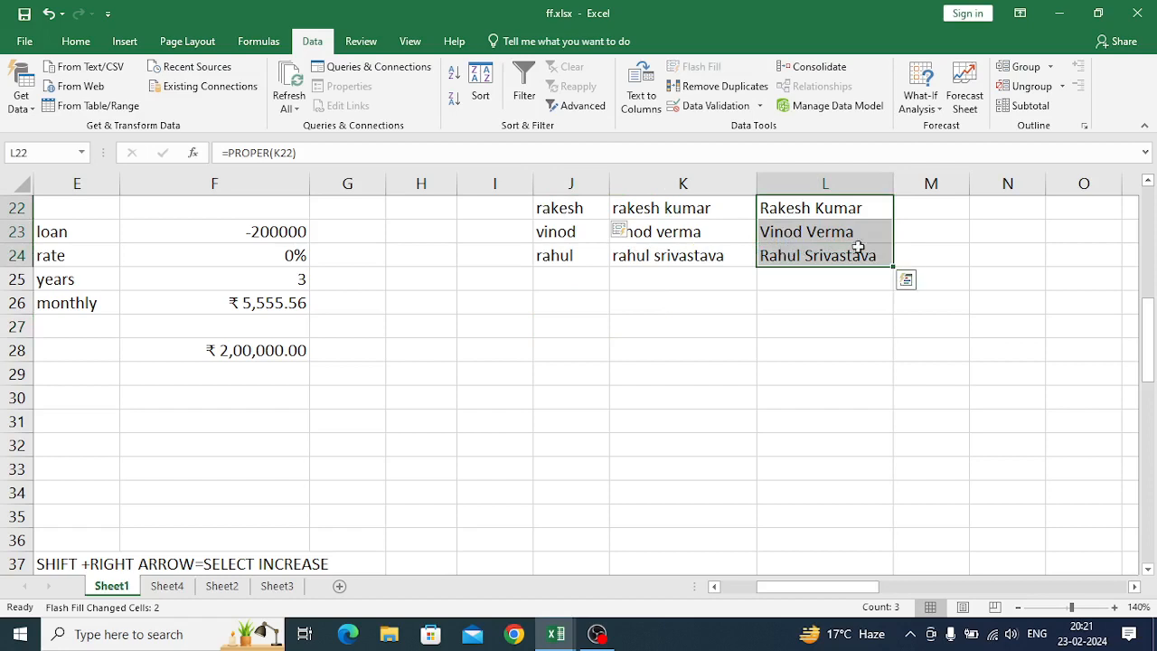
{"action": "left_click_drag", "start_coordinate": [897, 242], "coordinate": [1008, 244]}
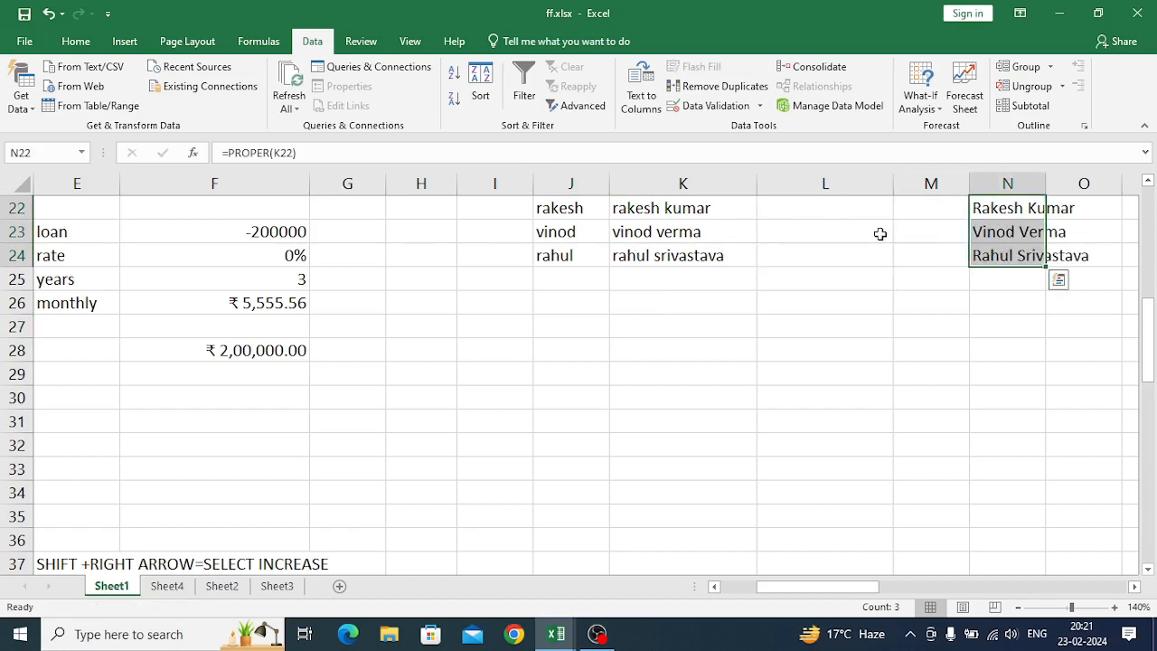
{"action": "left_click", "coordinate": [788, 210]}
{"action": "type", "text": "kumar"}
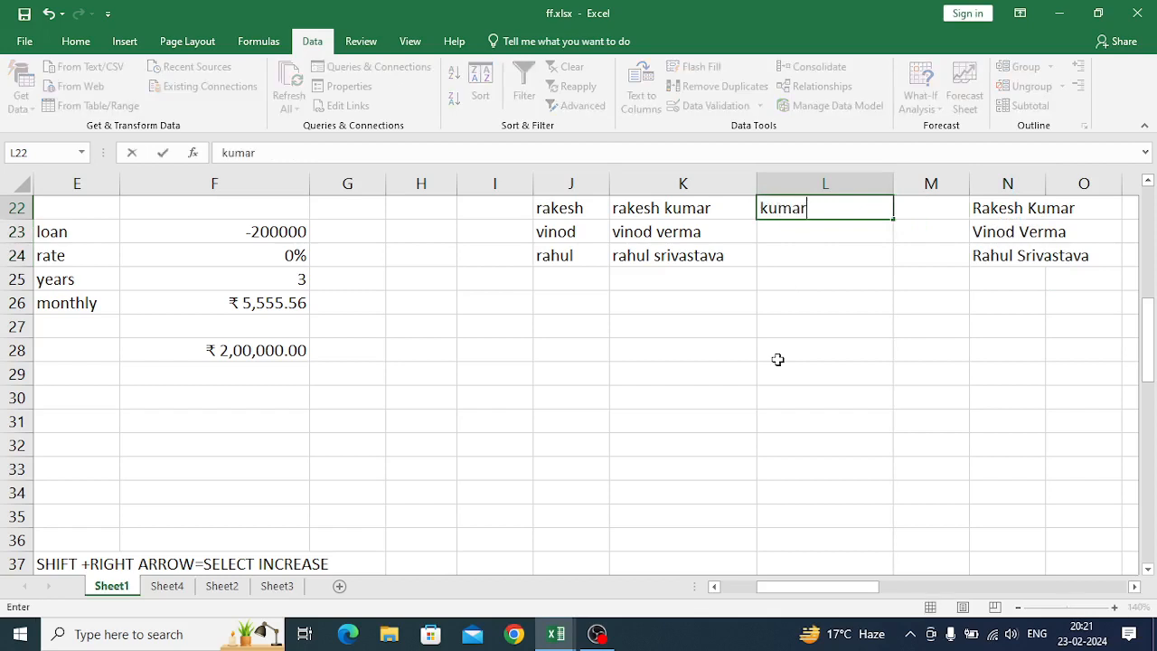
{"action": "key", "text": "Return"}
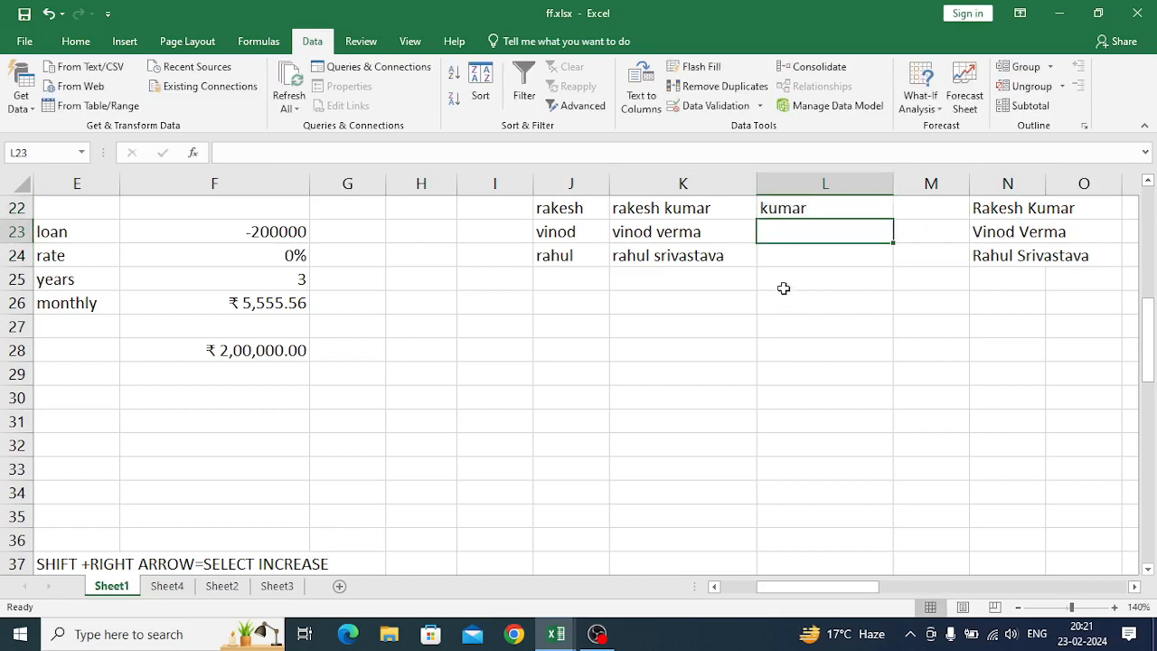
{"action": "left_click_drag", "start_coordinate": [798, 210], "coordinate": [796, 257]}
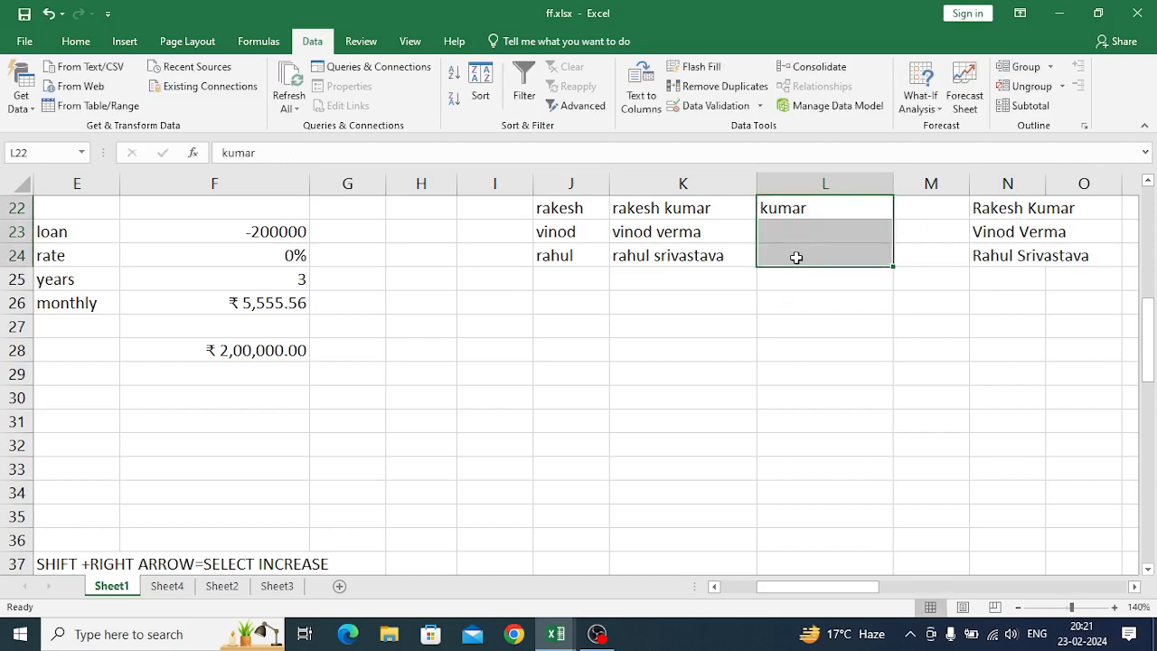
{"action": "left_click", "coordinate": [702, 70]}
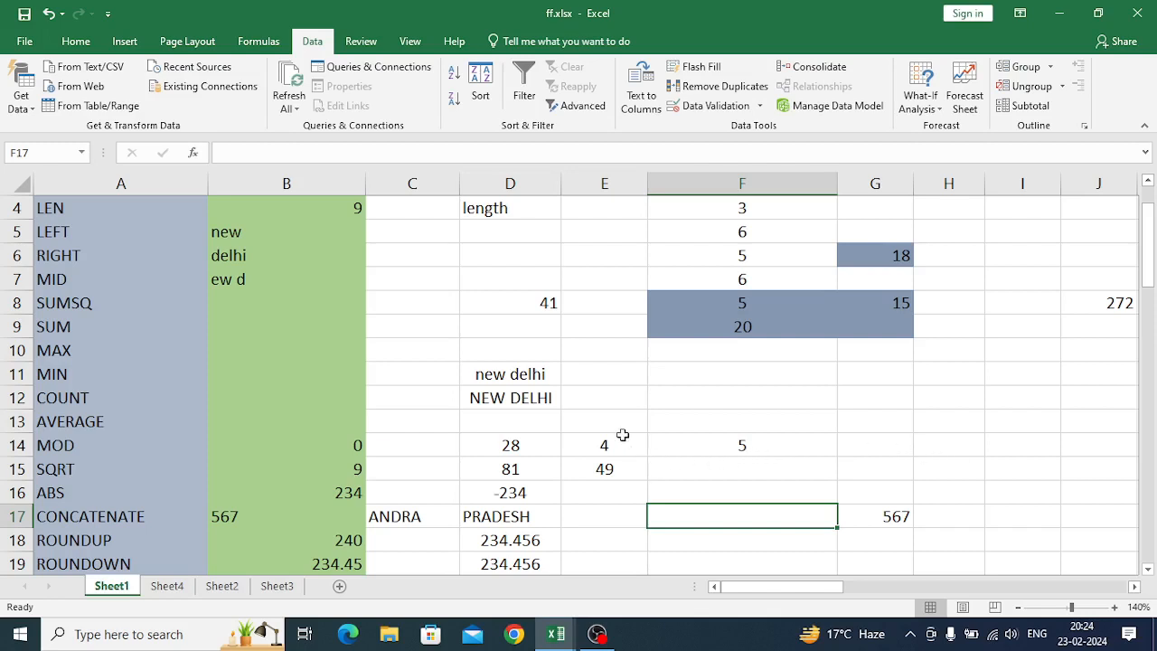
- Calculate the sum of squares in B8 beside the SUMSQ label with the formula =SUMSQ(E14,F14)
{"action": "left_click", "coordinate": [237, 305]}
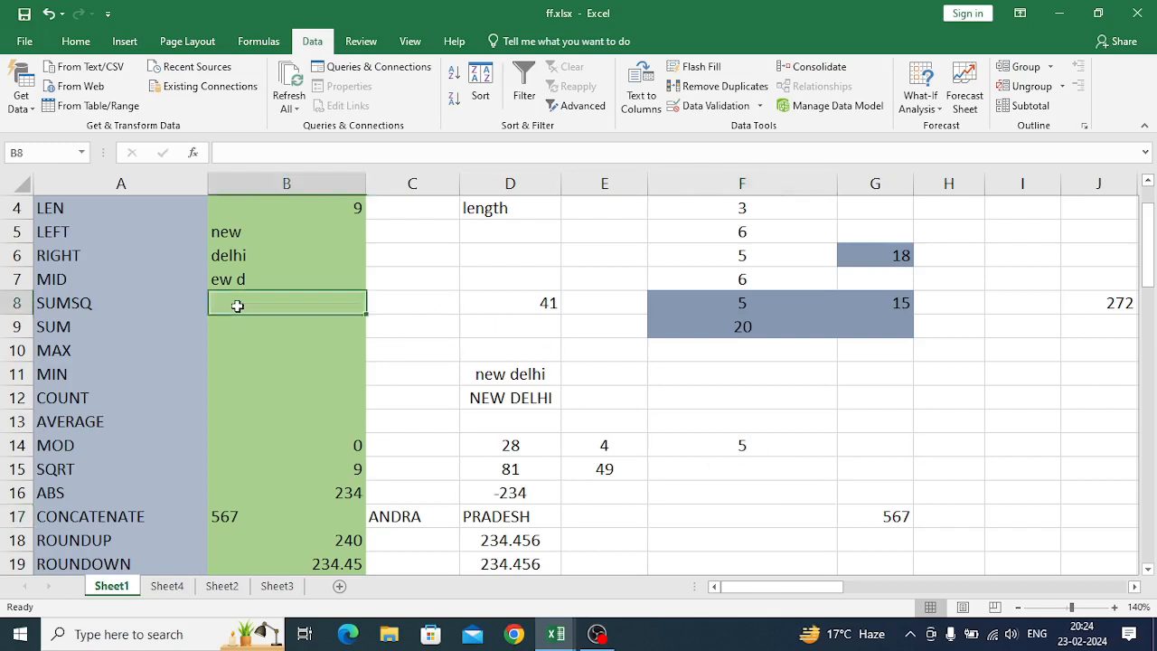
{"action": "type", "text": "="}
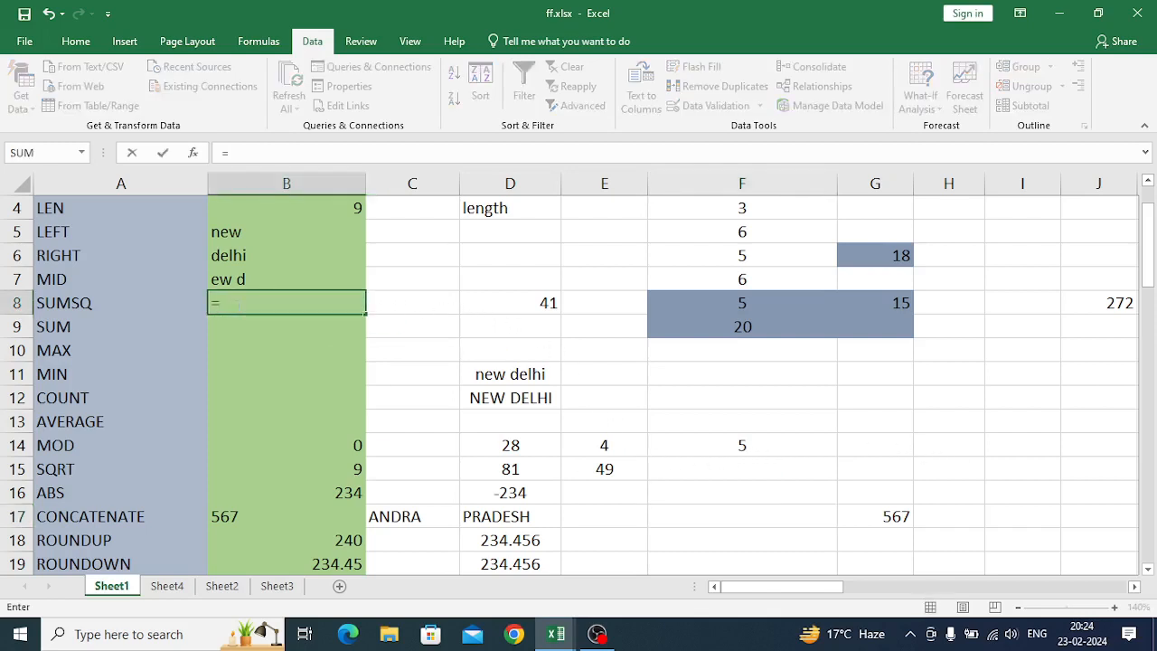
{"action": "type", "text": "sumsq"}
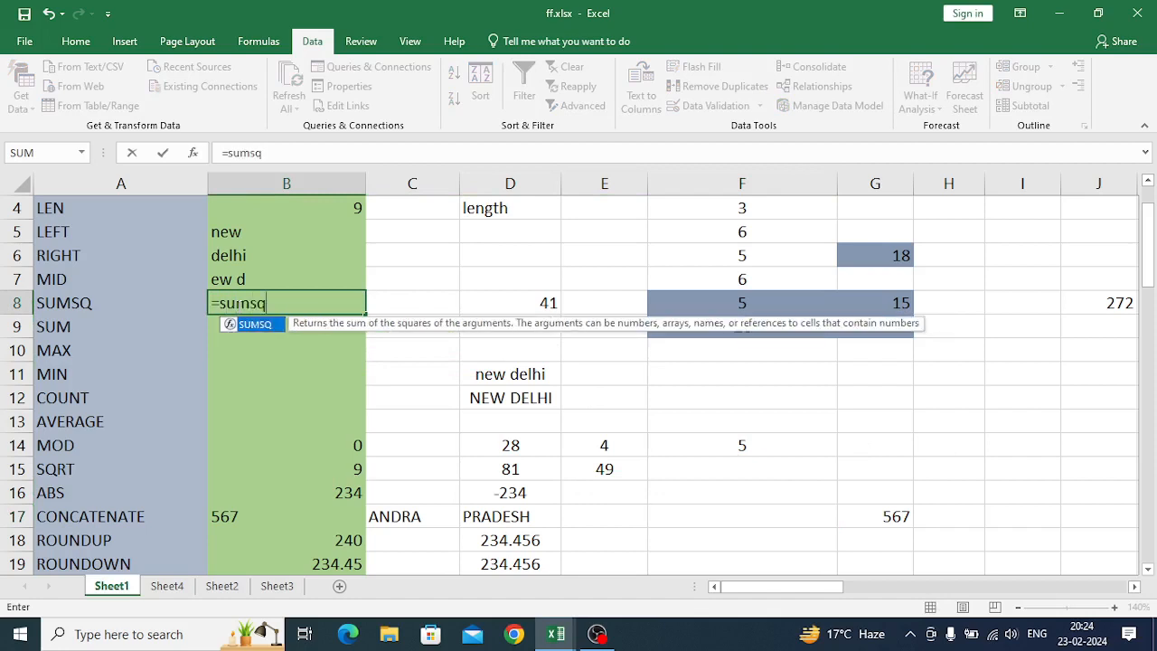
{"action": "type", "text": "("}
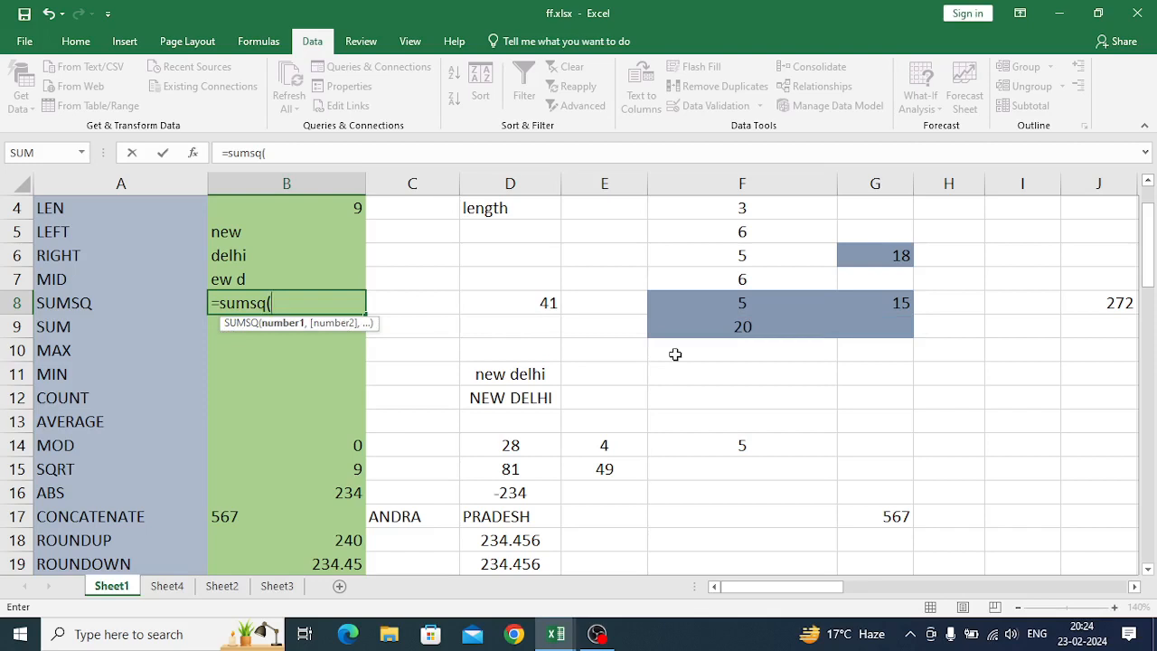
{"action": "left_click", "coordinate": [602, 445]}
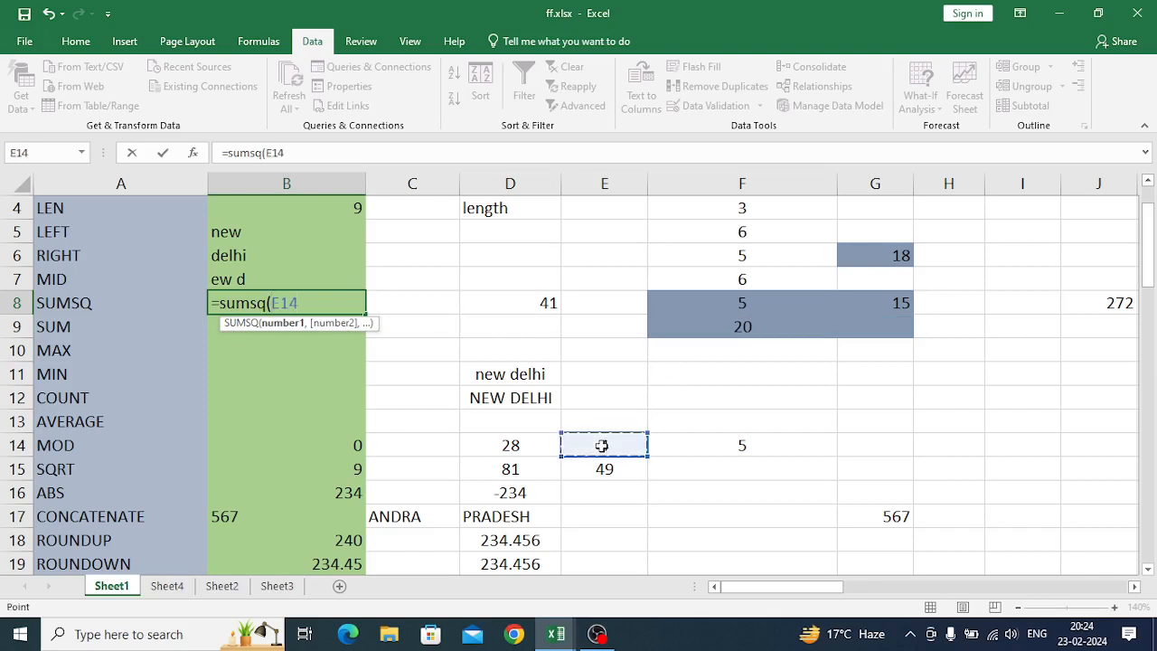
{"action": "type", "text": ","}
{"action": "left_click", "coordinate": [728, 445]}
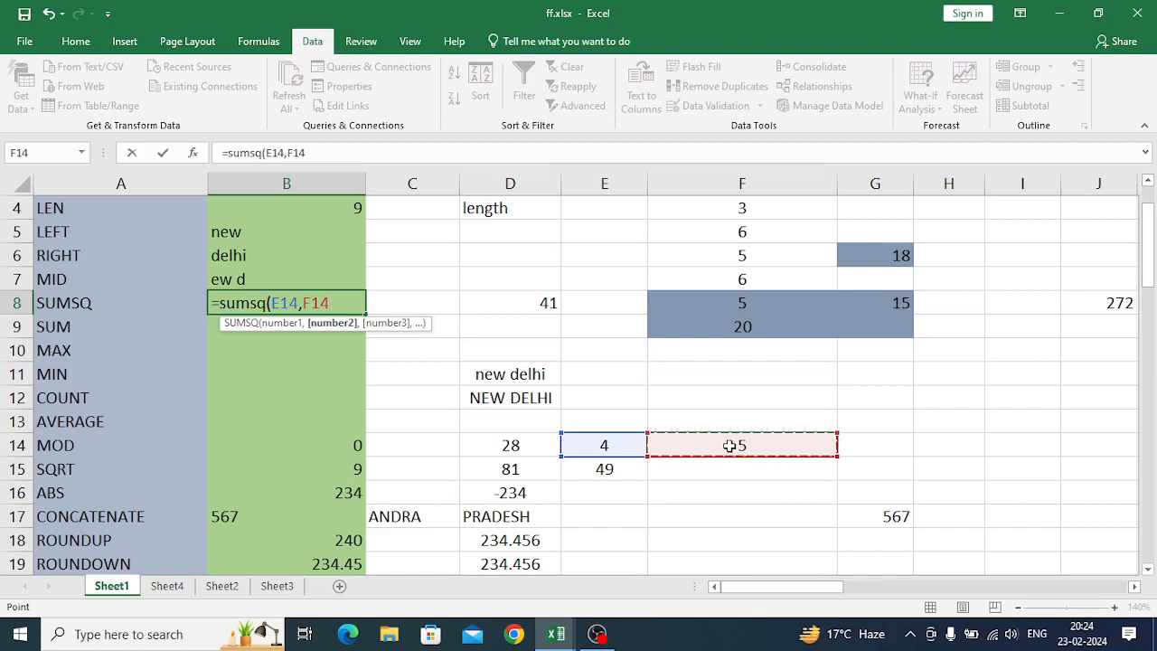
{"action": "type", "text": ")"}
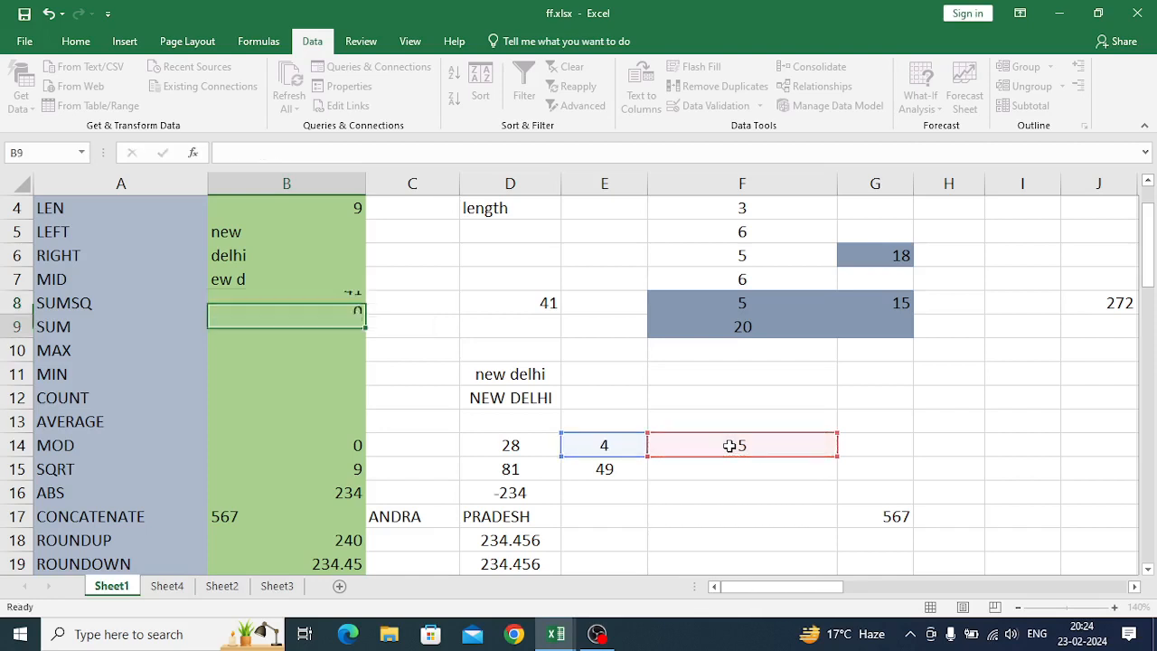
{"action": "key", "text": "Return"}
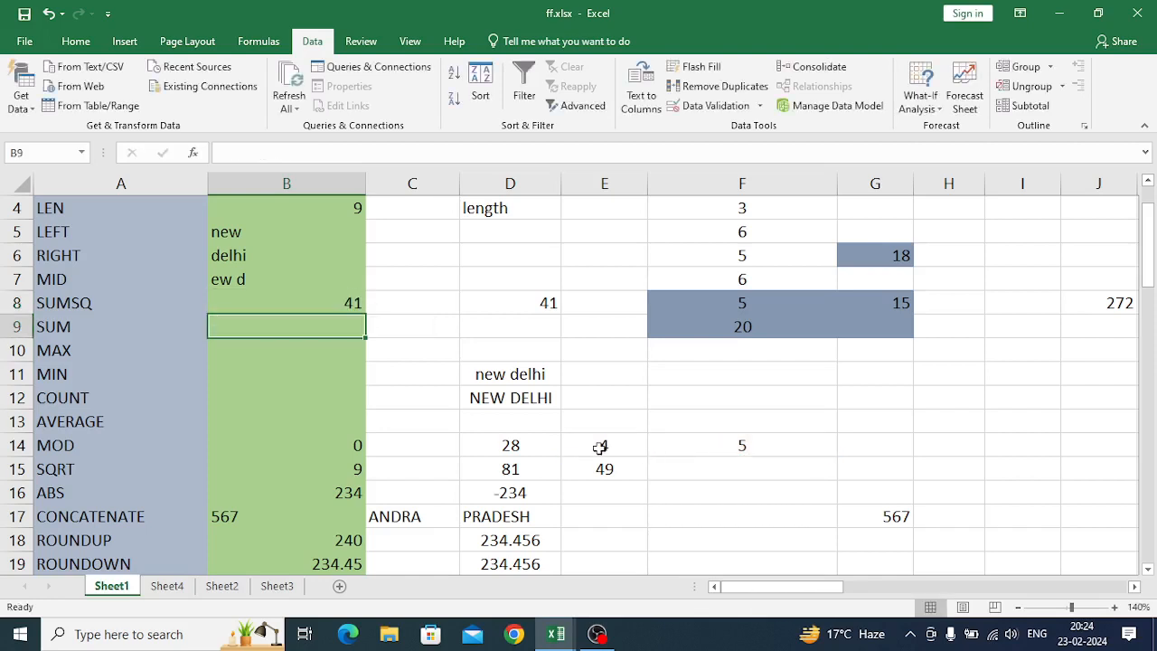